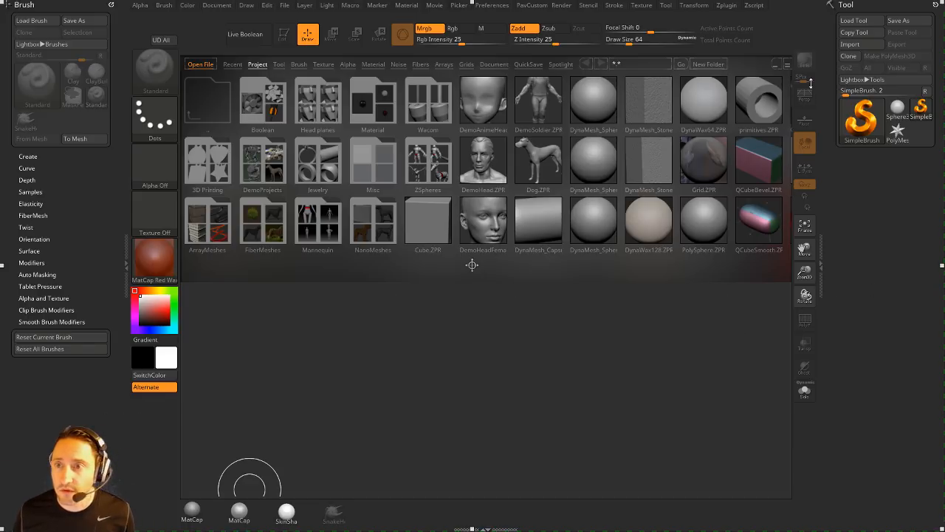
Step: Load the GunHighRes004.ZTL tool from the Pistol folder
left_click(854, 20)
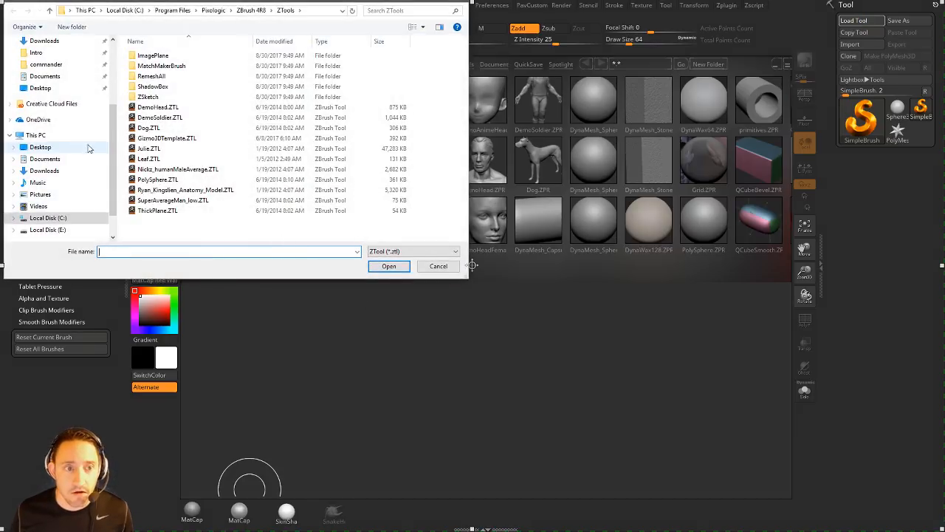
scroll(74, 68, "up", 5)
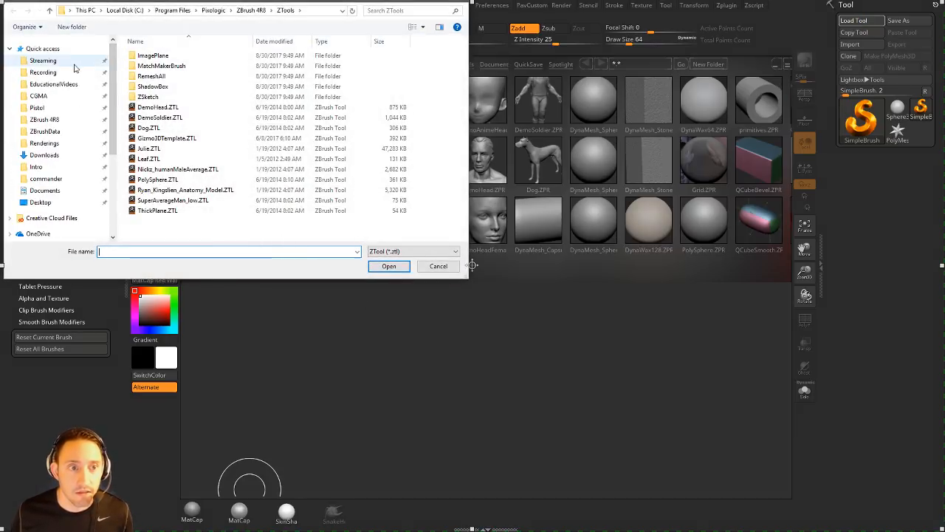
left_click(74, 65)
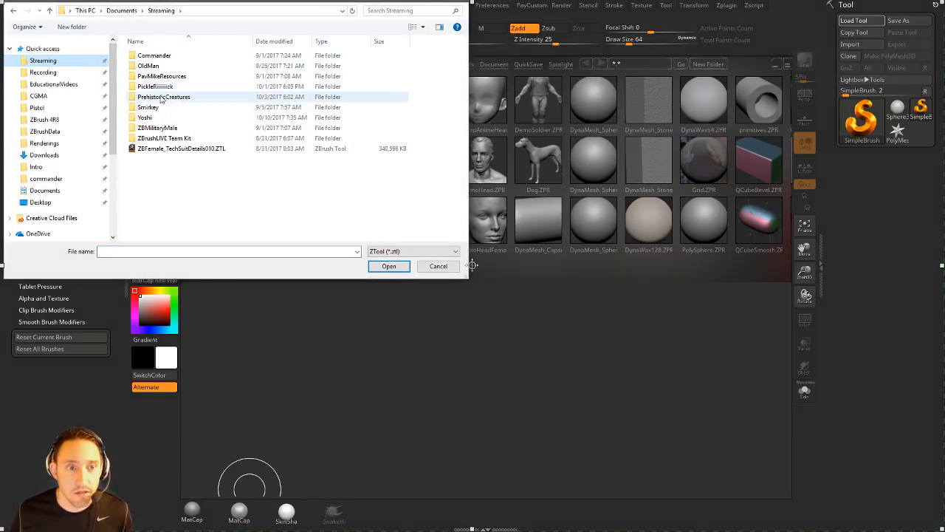
left_click(65, 108)
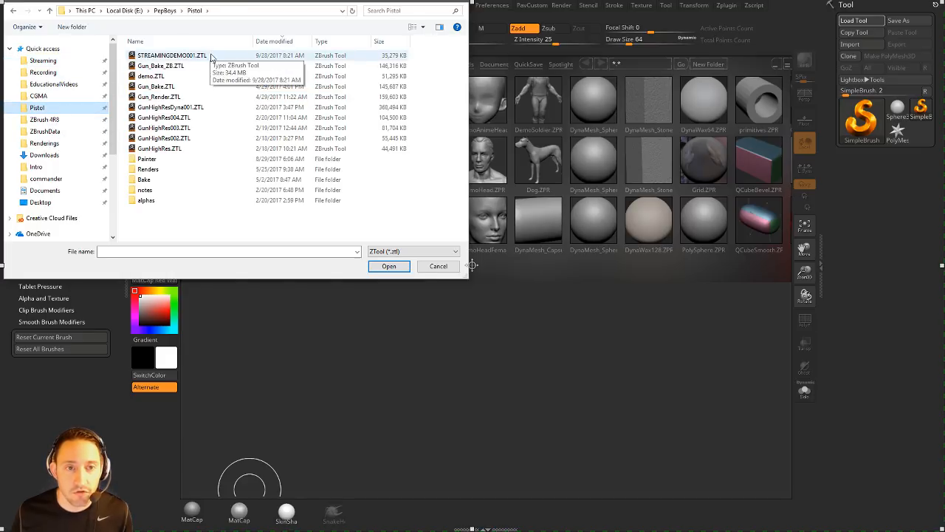
double_click(197, 120)
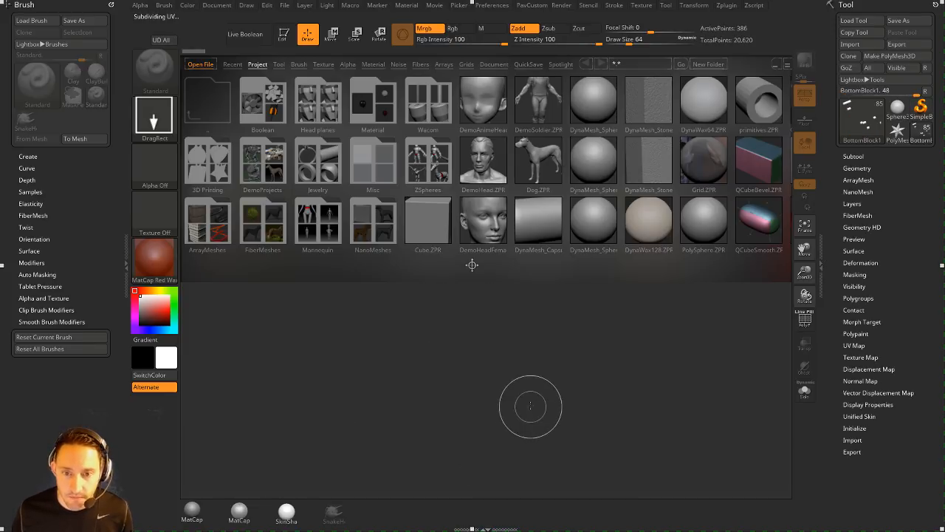
Step: Draw the pistol on the canvas in Edit mode, apply the MatCap Gray material, and frame the whole model
key("comma")
key("s")
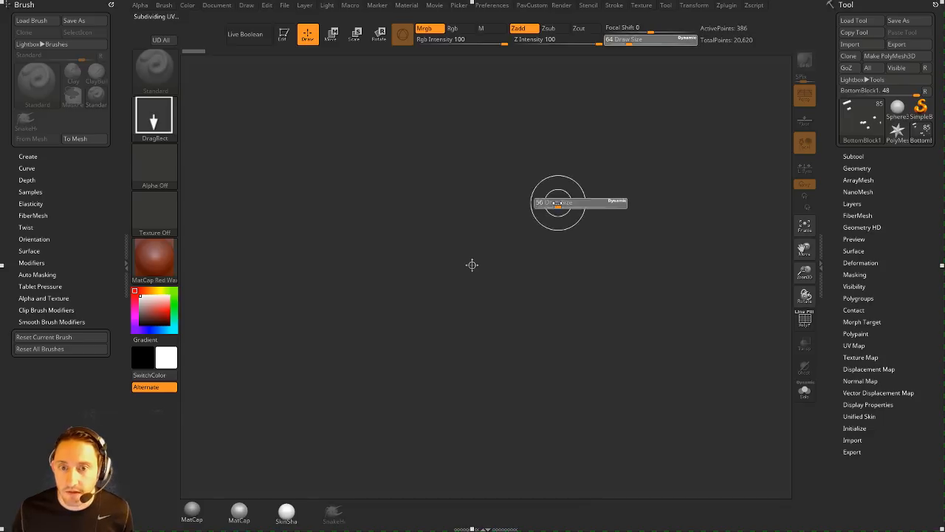
left_click_drag(558, 240, 555, 263)
left_click(284, 33)
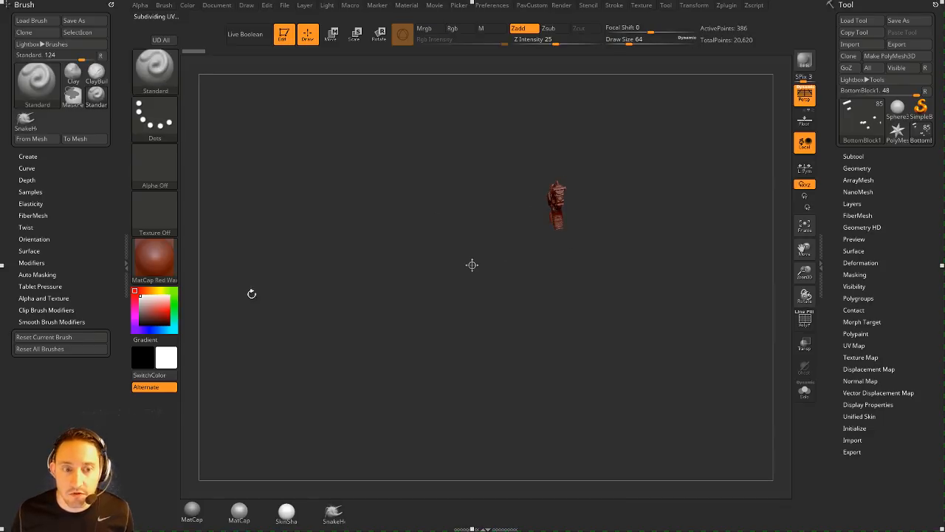
left_click(191, 511)
key("f")
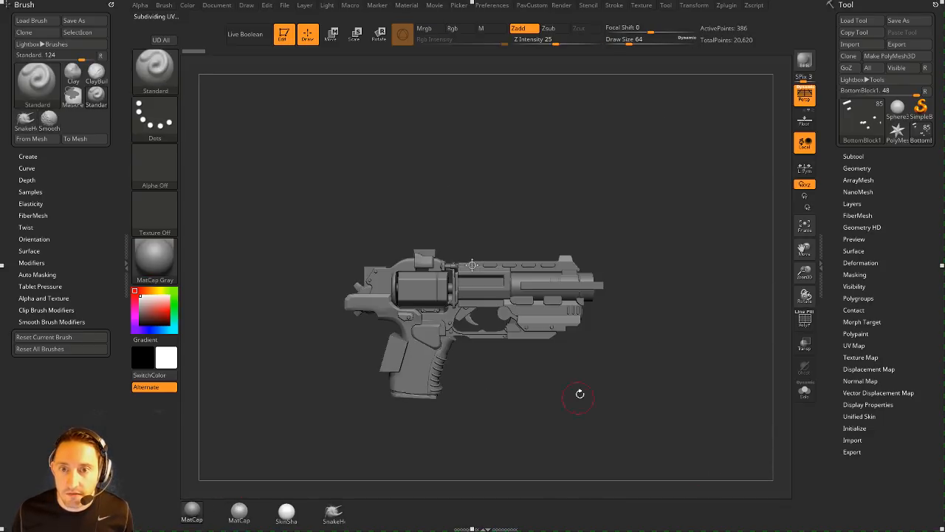
Step: Turn off perspective and enable Live Boolean, with the ridged front grip piece as the active subtool
key("p")
mouse_move(668, 144)
left_mouse_down()
mouse_move(667, 122)
mouse_move(645, 135)
mouse_move(663, 132)
mouse_move(671, 99)
mouse_move(562, 104)
mouse_move(643, 112)
left_mouse_up()
left_click(245, 33)
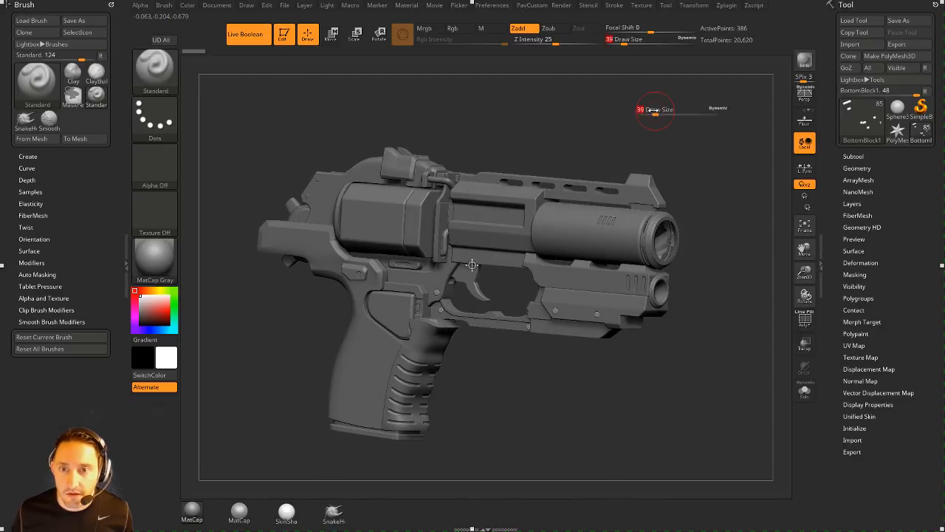
left_click(407, 379, "alt")
Step: Examine the pistol's Live Boolean result in side view and at an angle
left_click_drag(472, 399, 694, 414)
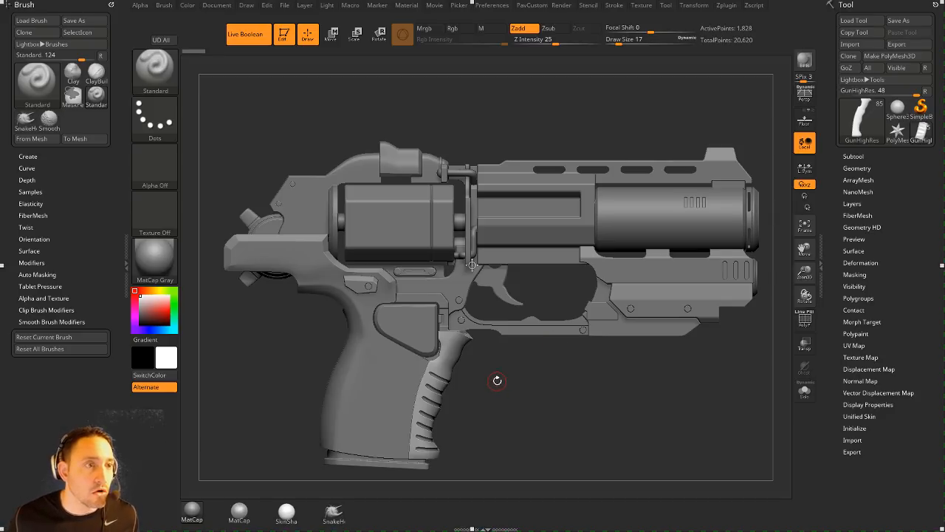
mouse_move(2, 6)
left_mouse_down()
mouse_move(510, 6)
mouse_move(2, 6)
left_mouse_up()
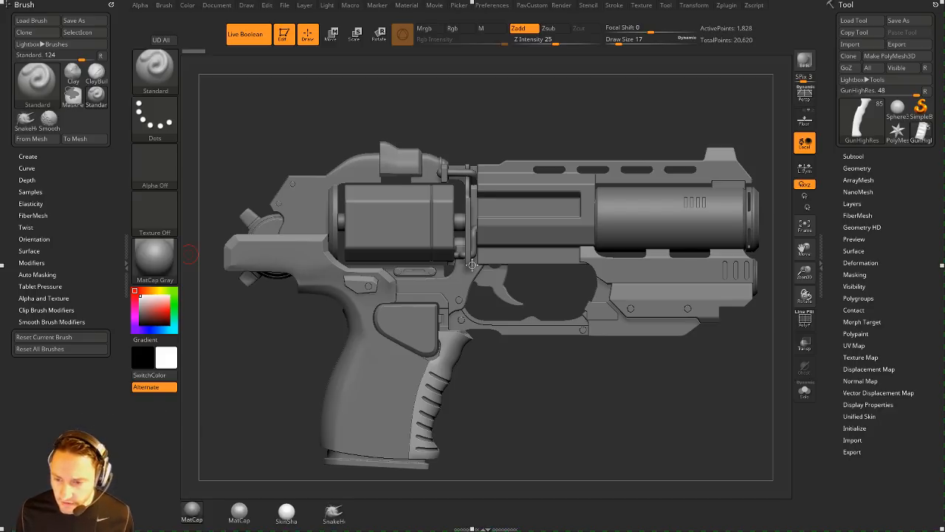
left_click_drag(610, 380, 597, 384)
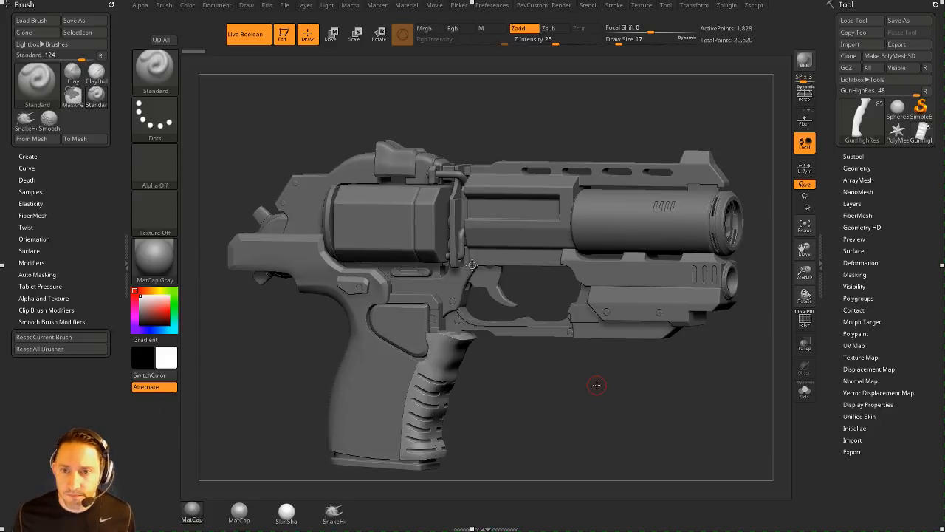
mouse_move(643, 119)
left_mouse_down("shift")
mouse_move(665, 125)
mouse_move(658, 125)
left_mouse_up("shift")
key("s")
left_click_drag(711, 408, 695, 407, "alt")
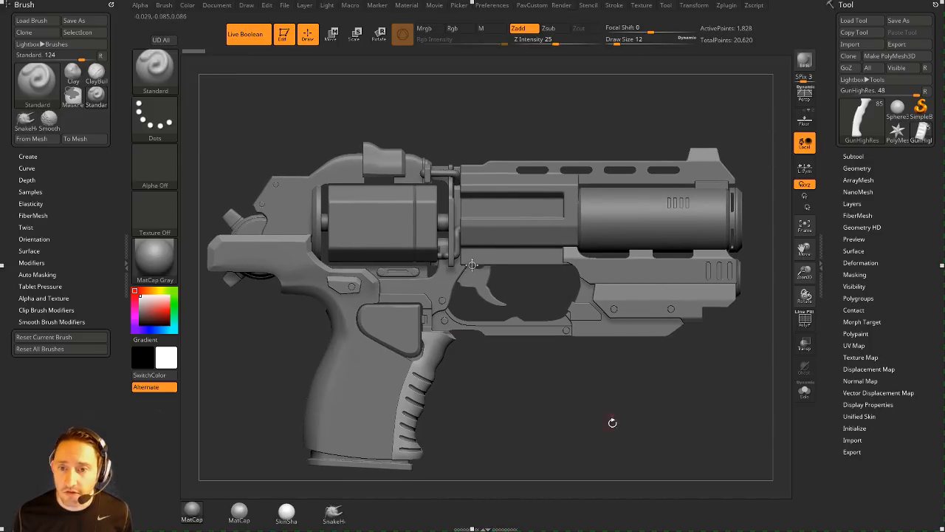
left_click_drag(613, 422, 635, 421, "alt")
key("s")
left_click_drag(284, 95, 284, 112, "alt")
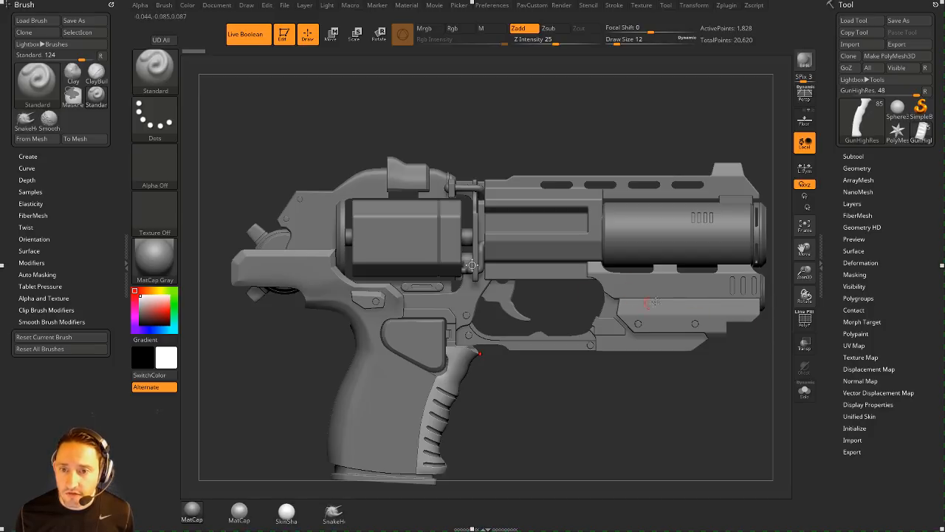
left_click_drag(643, 432, 609, 417, "alt")
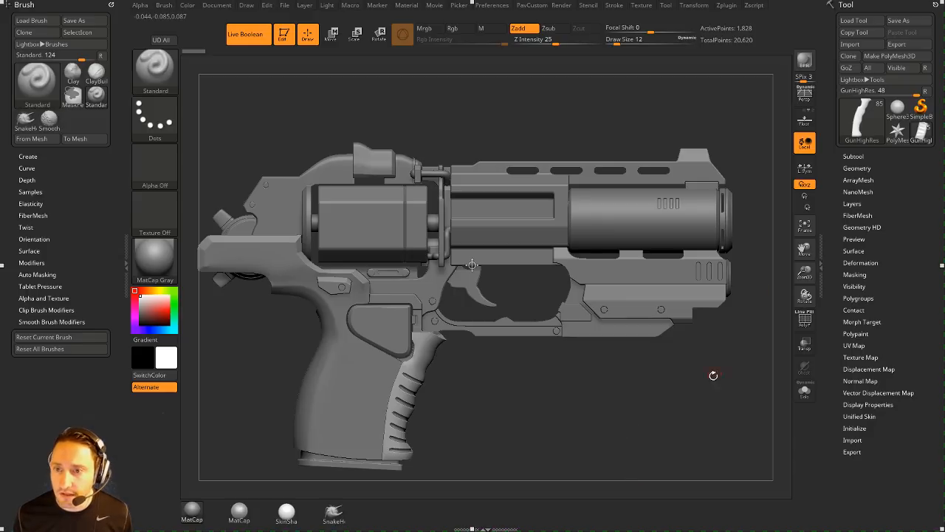
left_click_drag(688, 420, 644, 422)
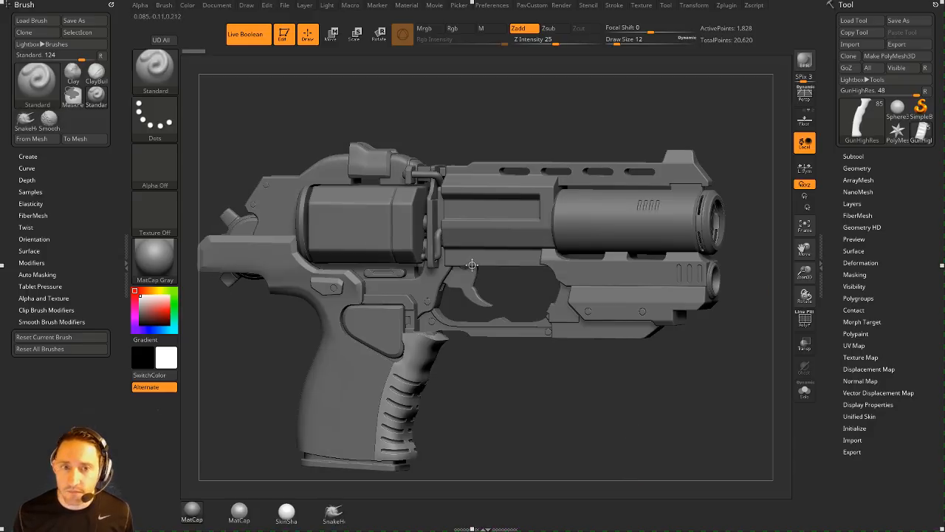
Step: Turn off Live Boolean on the pistol, leave Edit mode and clear the canvas
left_click(248, 34)
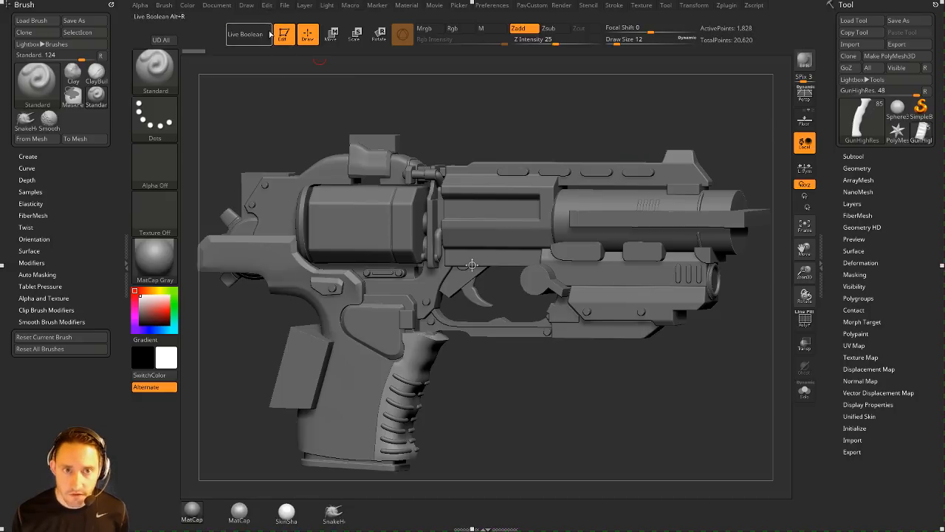
key("t")
key("ctrl+n")
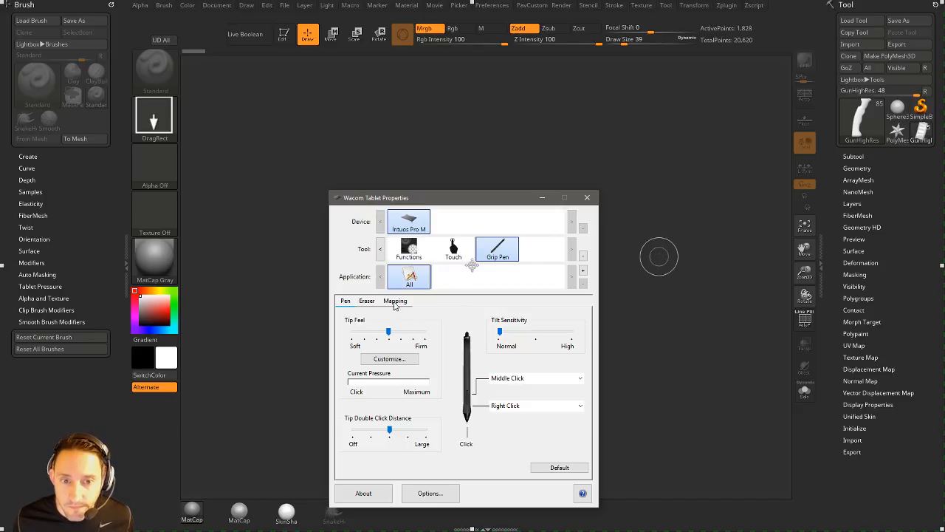
Step: In Wacom Tablet Properties, map the Grip Pen to a screen portion with top 114, left 623, bottom 1211 and right 2516 pixels
left_click(395, 301)
left_click(550, 376)
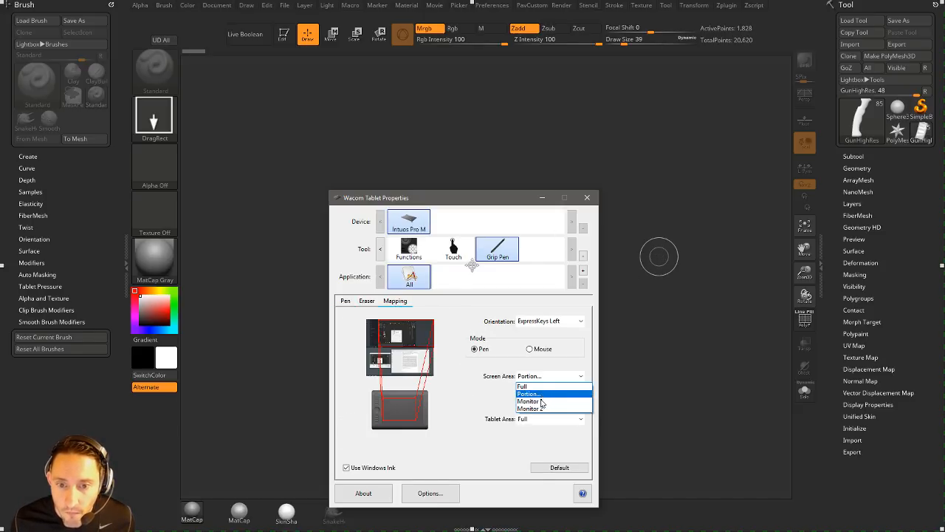
left_click(536, 393)
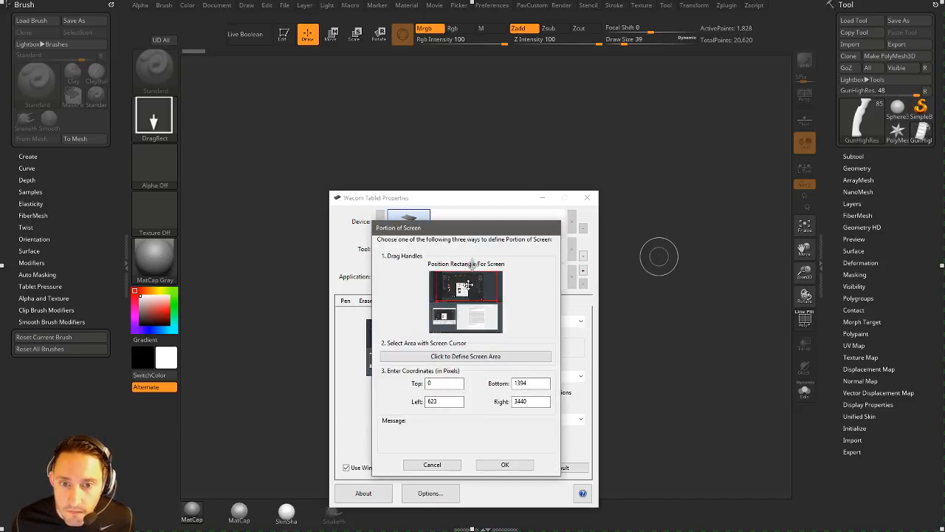
left_click_drag(466, 285, 483, 276)
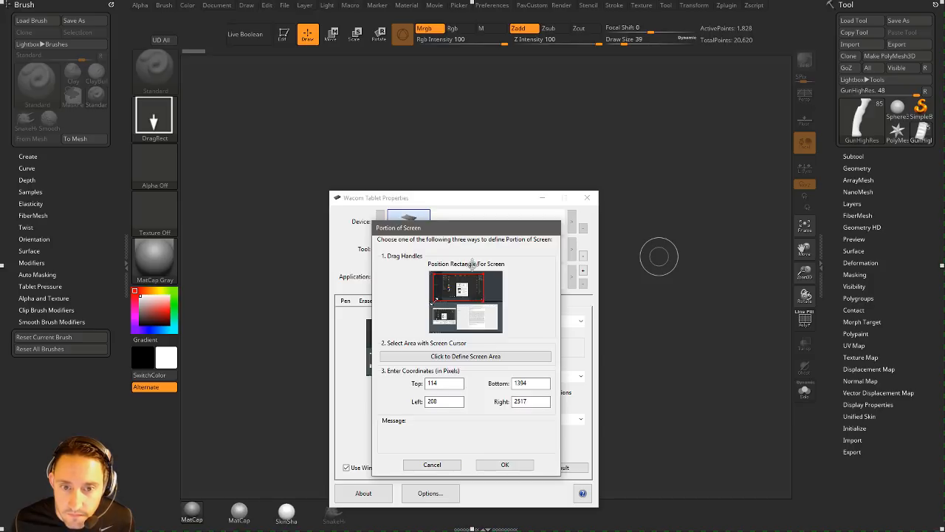
left_click_drag(434, 299, 443, 301)
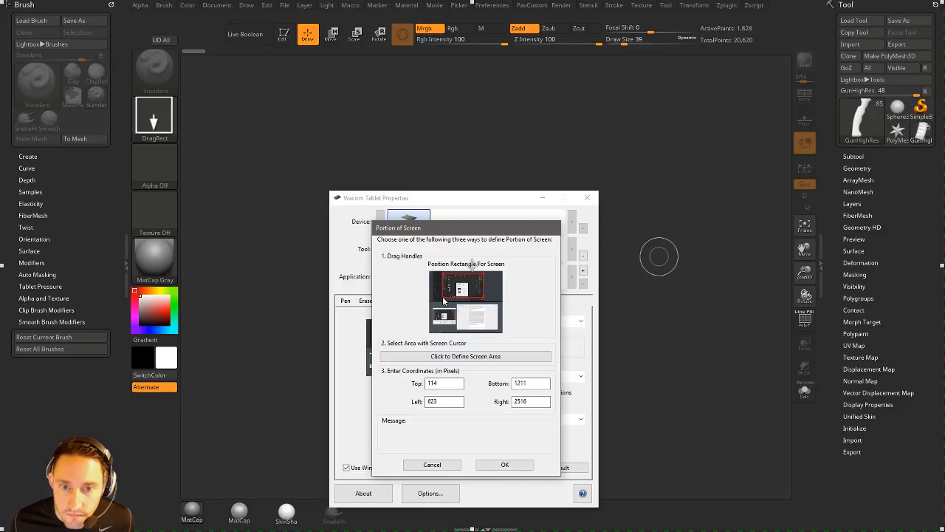
left_click(493, 464)
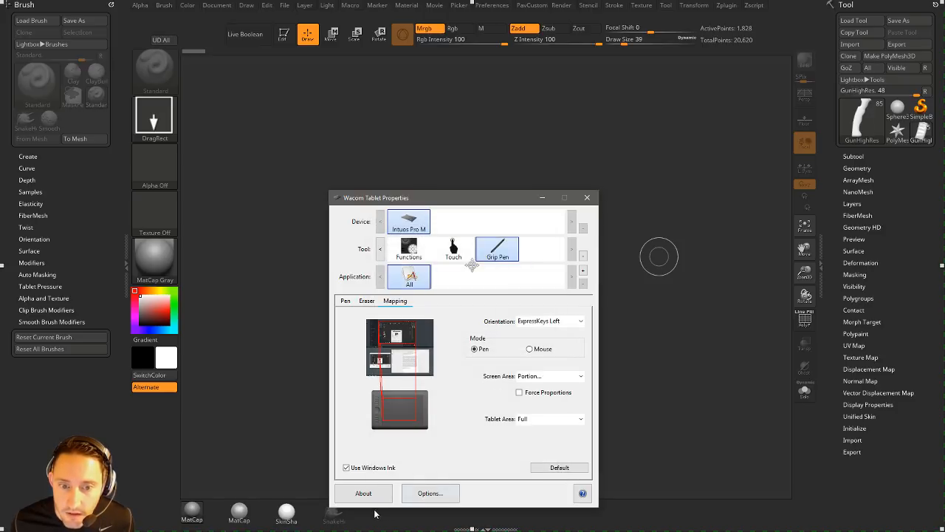
left_click(587, 197)
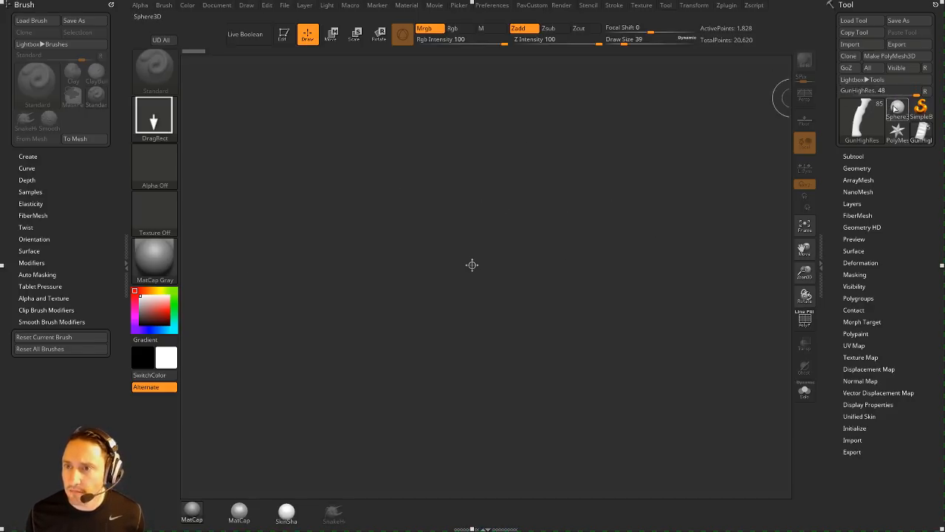
Step: Load the Dog.ZTL tool from LightBox and draw the dog on the canvas in Edit mode
left_click(896, 108)
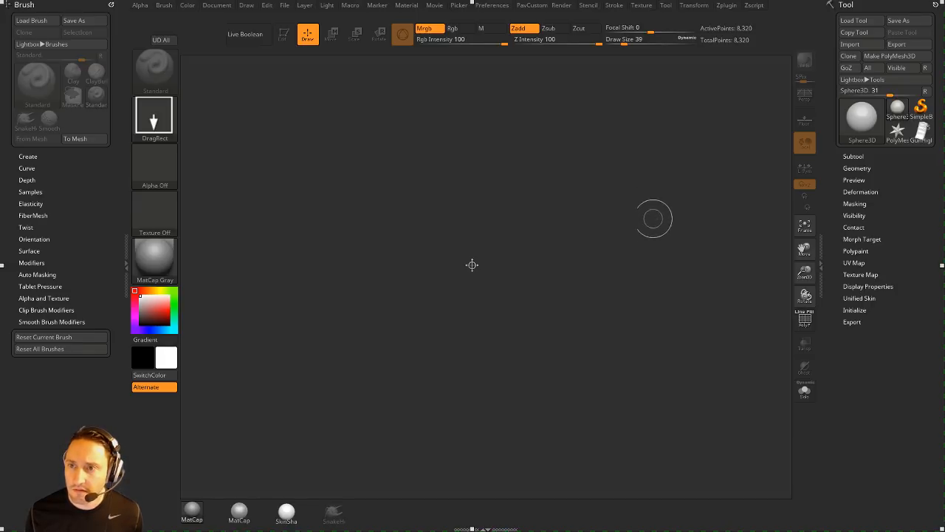
key("comma")
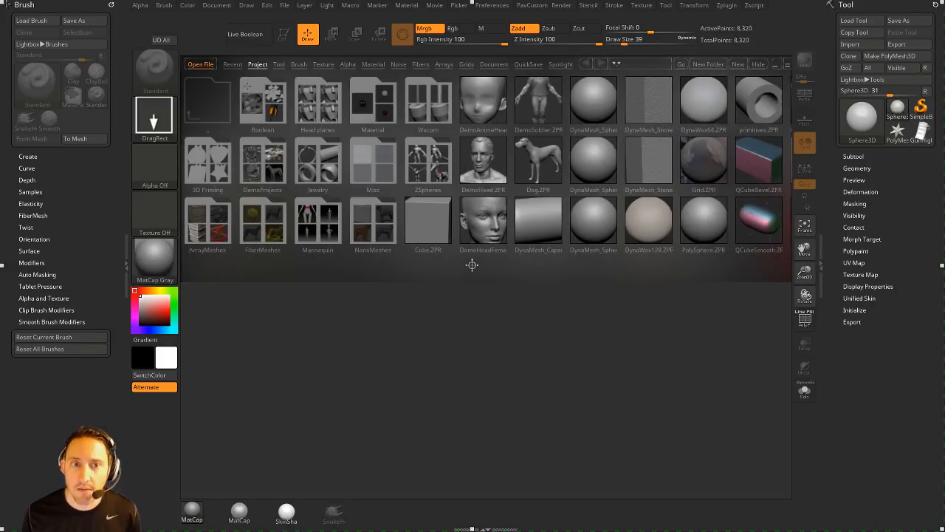
left_click(279, 64)
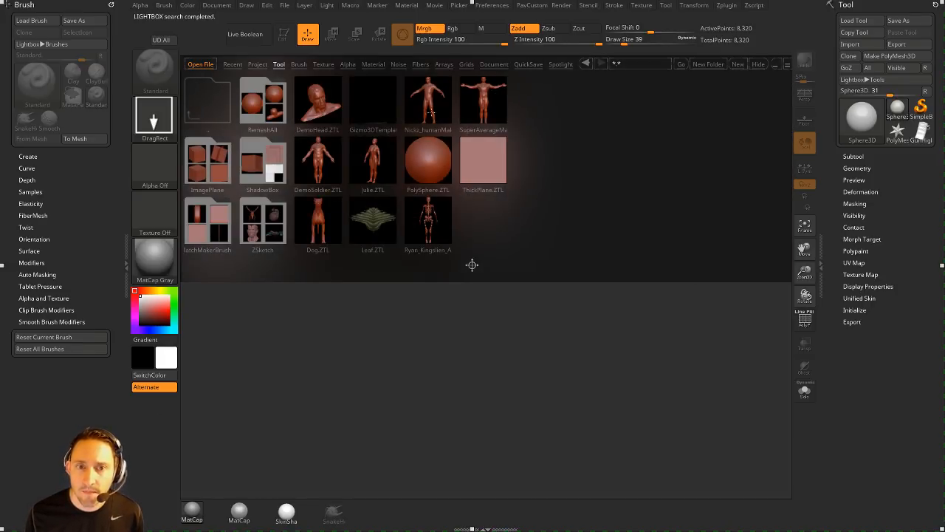
double_click(328, 218)
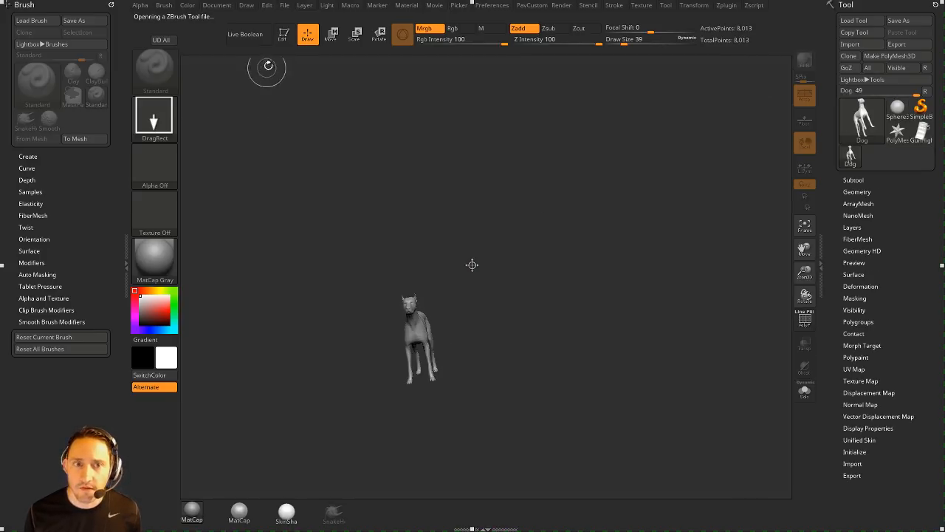
mouse_move(386, 127)
left_mouse_down()
mouse_move(595, 199)
mouse_move(642, 343)
left_mouse_up()
mouse_move(642, 343)
left_mouse_down("alt")
mouse_move(642, 277)
mouse_move(669, 298)
left_mouse_up("alt")
Step: Append a Helix3D mesh to the dog as a second subtool
left_click(853, 180)
left_click_drag(713, 265, 682, 267)
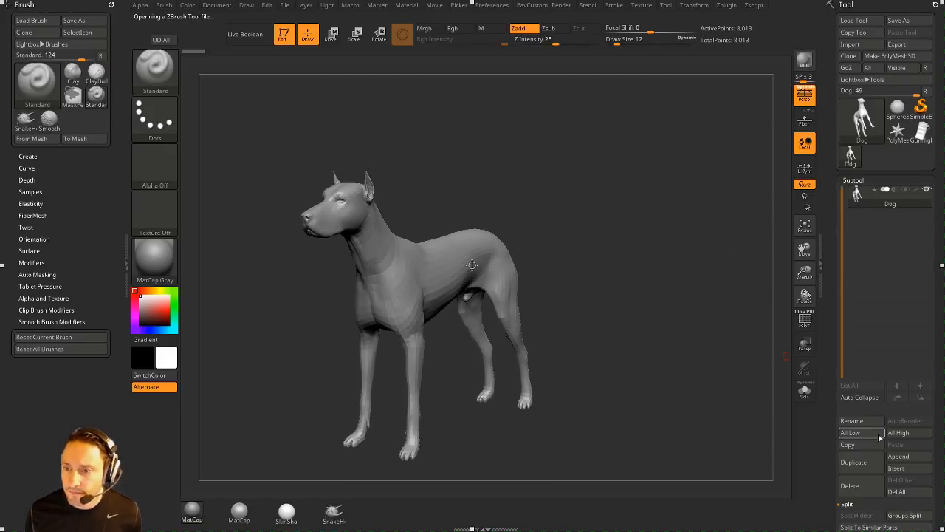
left_click(897, 457)
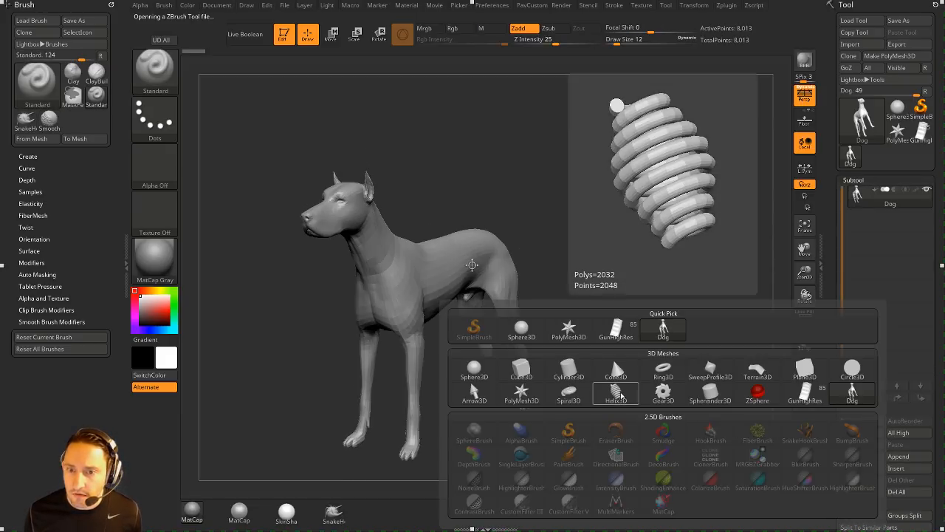
left_click(616, 395)
Step: Set the helix subtool to subtraction and enable Live Boolean to preview its cuts through the dog
left_click_drag(655, 281, 725, 263)
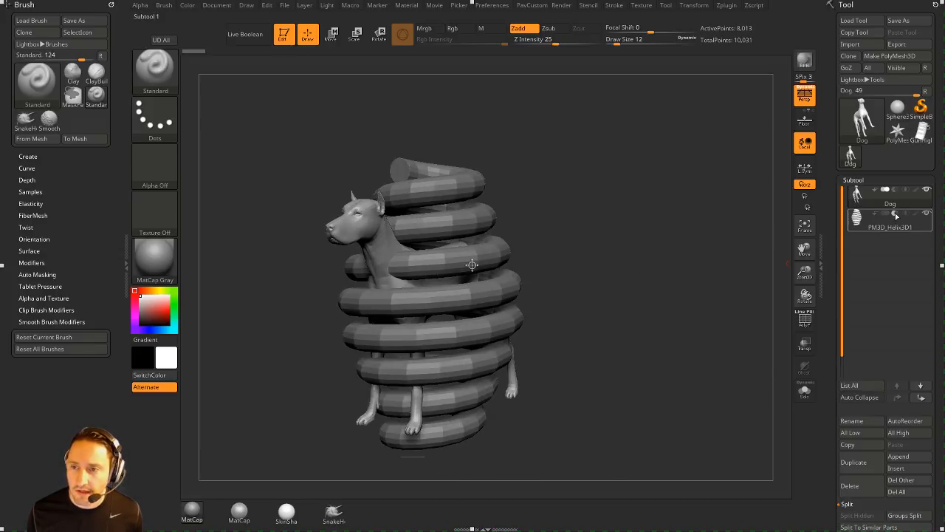
left_click(260, 40)
mouse_move(582, 228)
left_mouse_down()
mouse_move(551, 234)
mouse_move(567, 233)
left_mouse_up()
Step: Try moving the dog and the helix with the Move gizmo to shift the boolean cuts, undoing each change
key("w")
left_click_drag(428, 243, 428, 202)
key("ctrl+z")
left_click(879, 224)
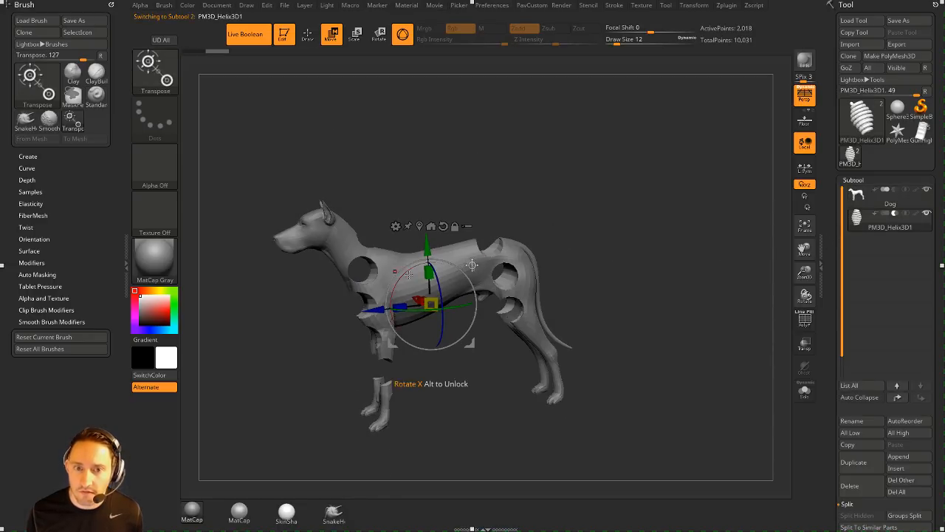
mouse_move(399, 305)
left_mouse_down()
mouse_move(381, 308)
mouse_move(417, 305)
mouse_move(388, 307)
left_mouse_up()
key("ctrl+z")
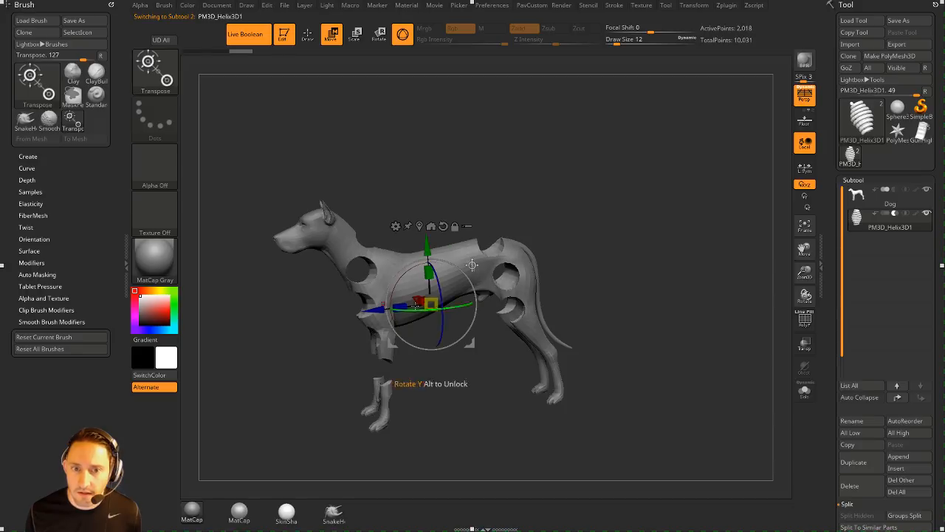
mouse_move(428, 246)
left_mouse_down()
mouse_move(427, 190)
mouse_move(427, 242)
left_mouse_up()
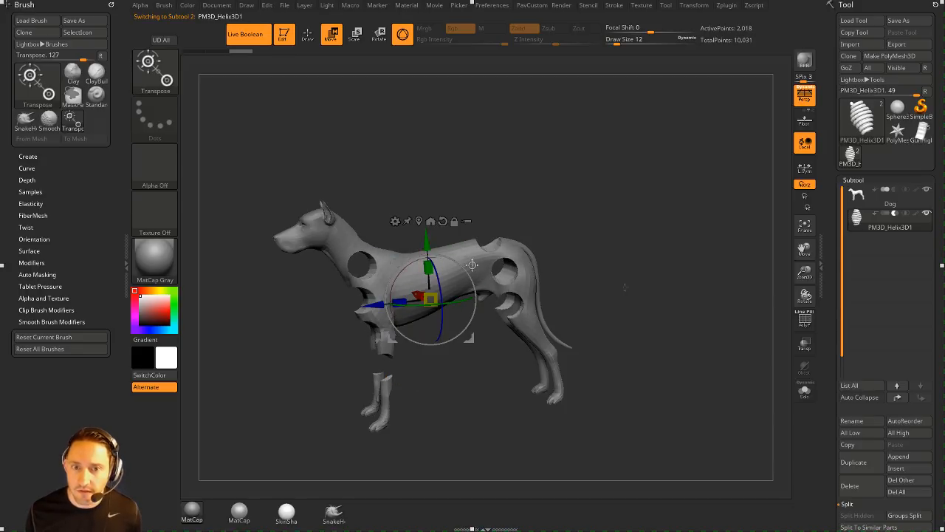
key("ctrl+z")
Step: Set the helix subtool to intersection so only its overlap with the dog is previewed
left_click(907, 217)
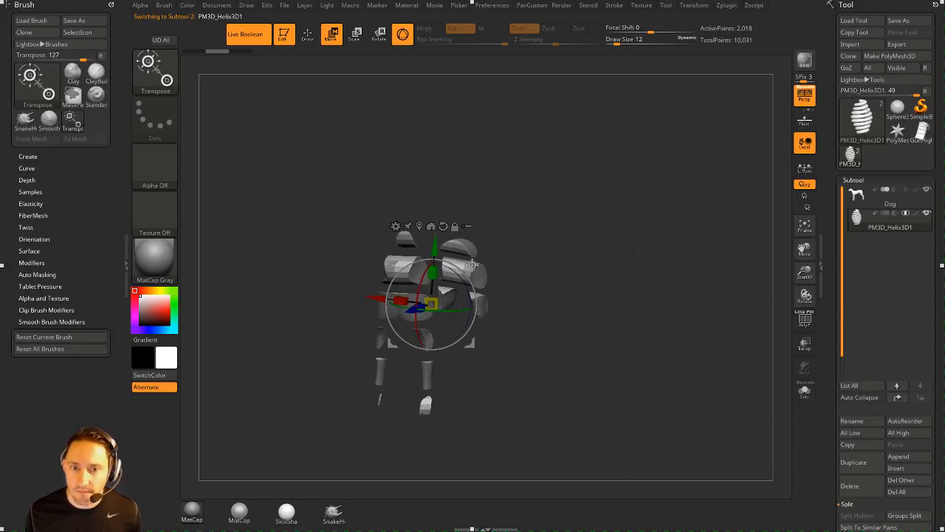
Step: Undo the latest helix transform, set the helix subtool to addition, and return it to subtraction
mouse_move(471, 265)
left_mouse_down()
mouse_move(469, 281)
mouse_move(470, 147)
mouse_move(471, 296)
mouse_move(472, 265)
left_mouse_up()
key("ctrl+z")
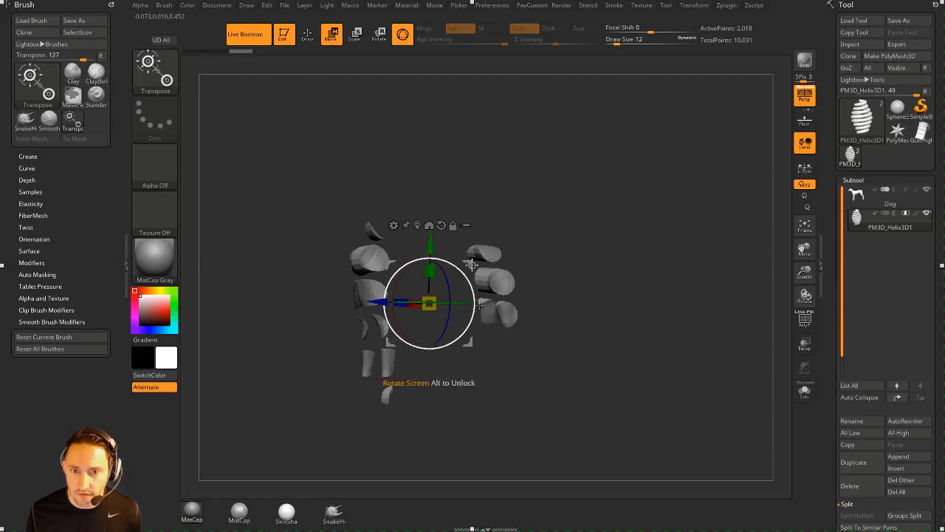
left_click(886, 214)
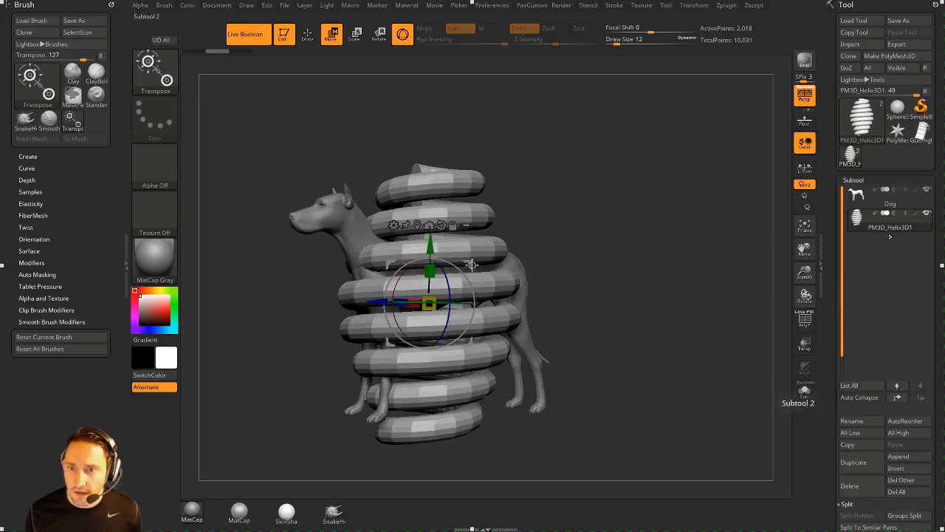
left_click(895, 213)
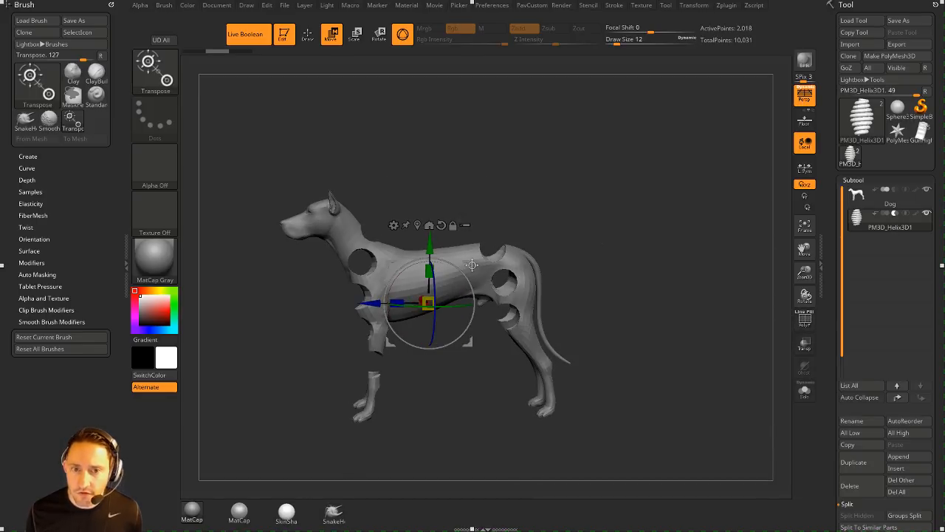
Step: Try pulling up the dog's rump through the cuts with the Move brush at two brush sizes, undoing each stroke
key("q")
left_click_drag(613, 246, 584, 253)
left_click(471, 264, "alt")
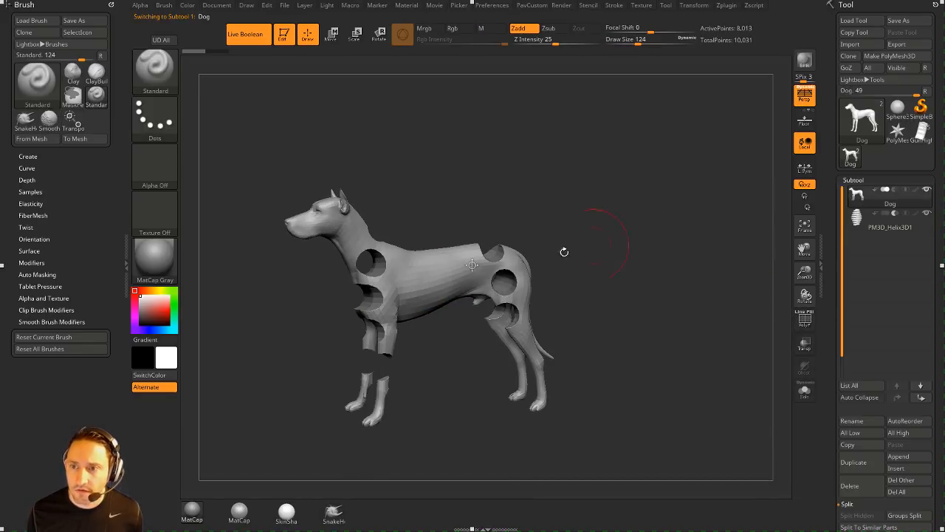
key("b")
key("m")
key("v")
left_click_drag(535, 228, 567, 204)
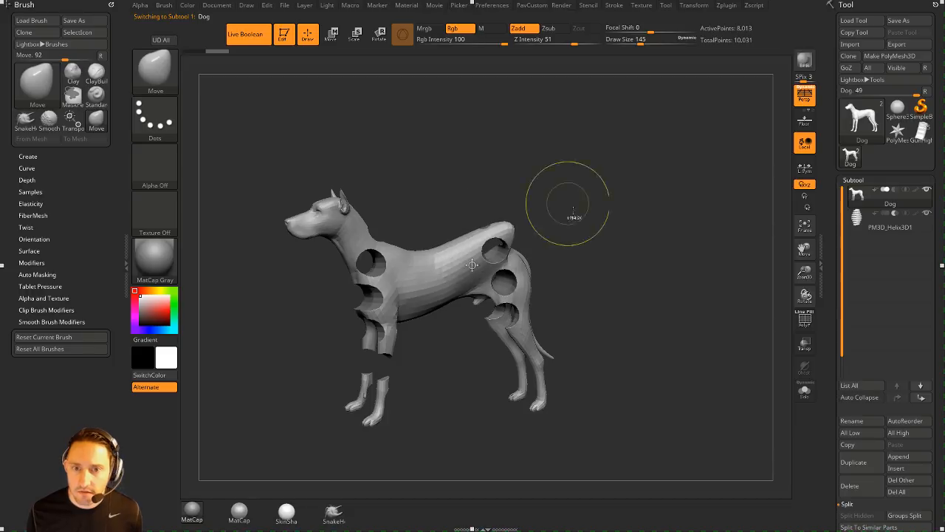
key("ctrl+z")
key("bracketright")
key("bracketright")
mouse_move(493, 258)
left_mouse_down()
mouse_move(495, 289)
mouse_move(500, 192)
left_mouse_up()
key("ctrl+z")
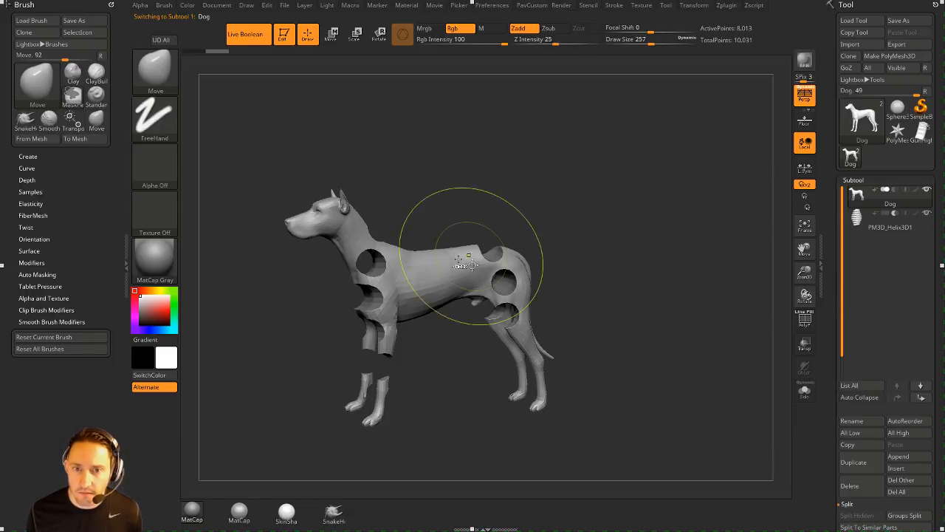
Step: Set the Draw Size to 39 and make the helix subtool active
key("s")
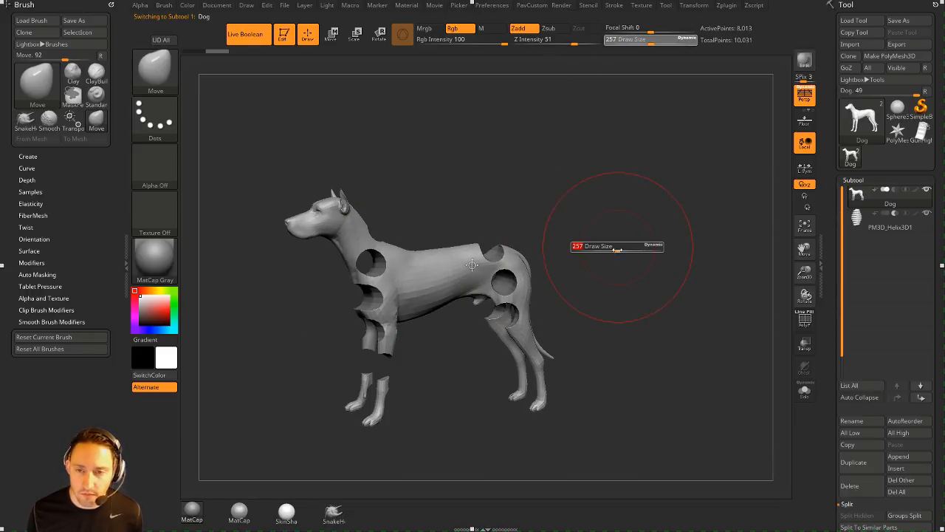
mouse_move(612, 247)
left_mouse_down()
mouse_move(597, 249)
mouse_move(698, 260)
left_mouse_up()
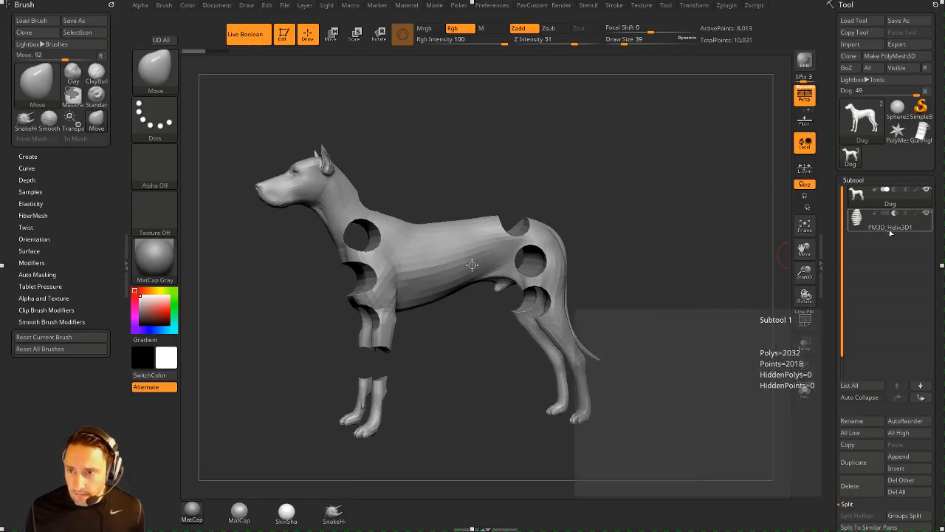
left_click(889, 225)
left_click_drag(641, 203, 669, 215)
Step: Choose the IMM Boolean brush and pick its BallRadar insert mesh
key("b")
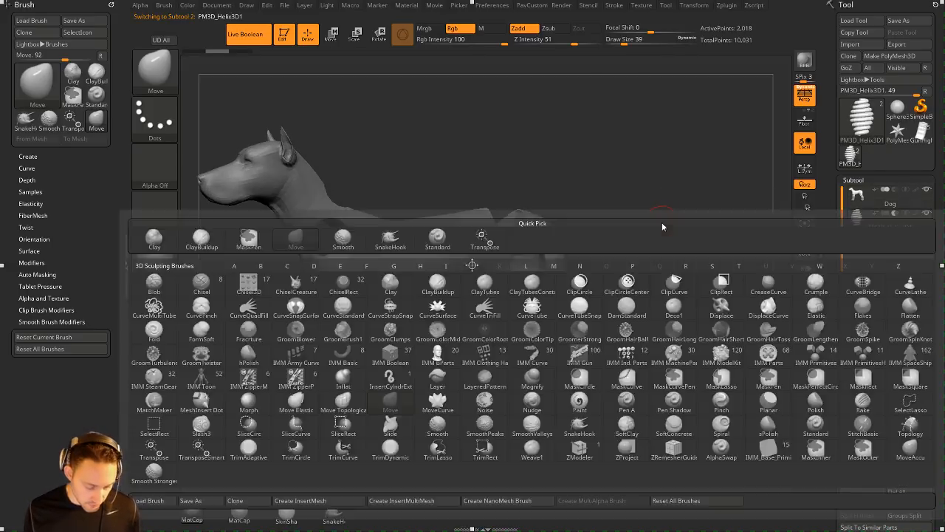
key("i")
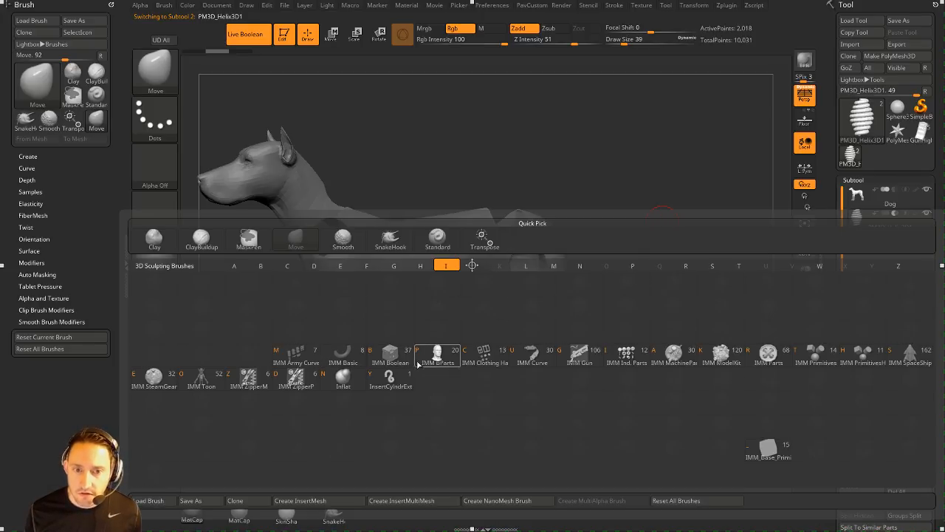
key("b")
key("m")
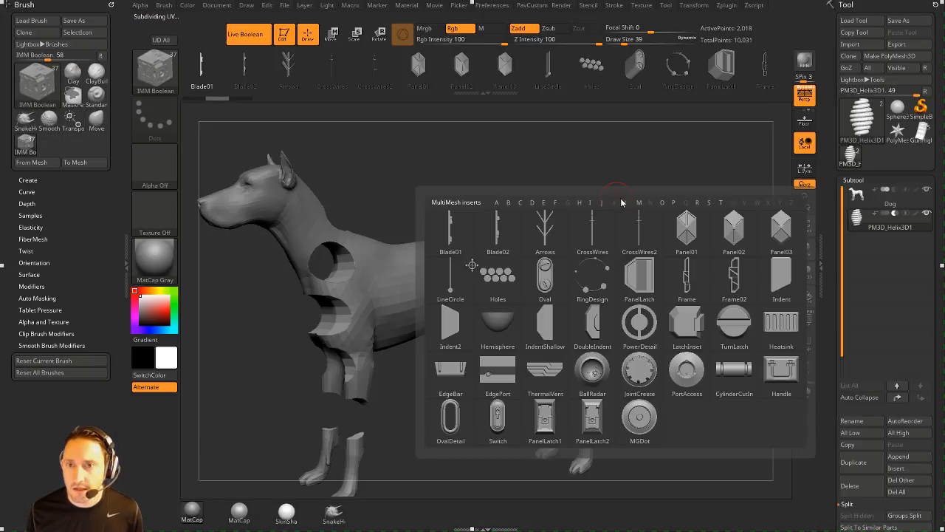
left_click_drag(585, 83, 451, 80)
left_click_drag(671, 79, 508, 85)
key("m")
left_click(493, 445)
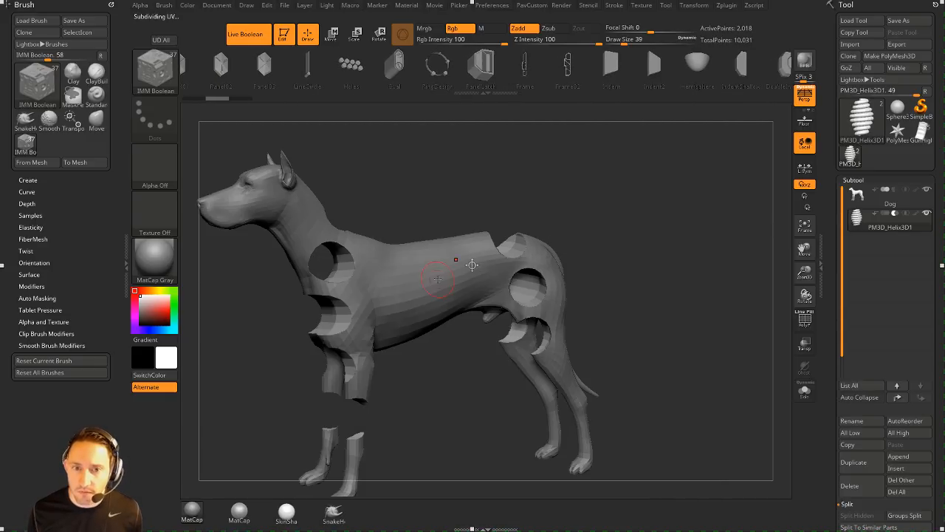
Step: Insert the BallRadar mesh into the middle of the dog's flank, undoing the first placement and drawing it again
left_click_drag(431, 279, 445, 296)
mouse_move(607, 257)
left_mouse_down()
mouse_move(517, 260)
mouse_move(618, 256)
left_mouse_up()
key("ctrl+z")
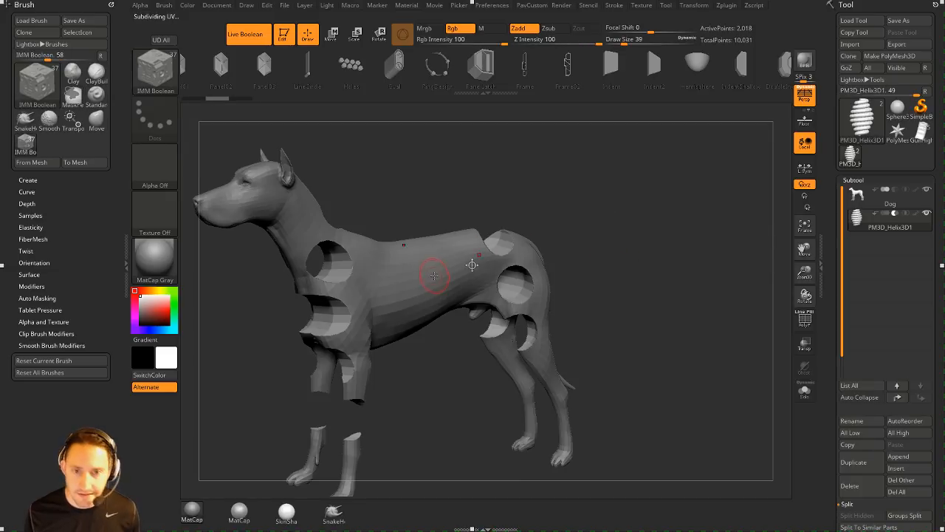
left_click_drag(434, 276, 443, 288)
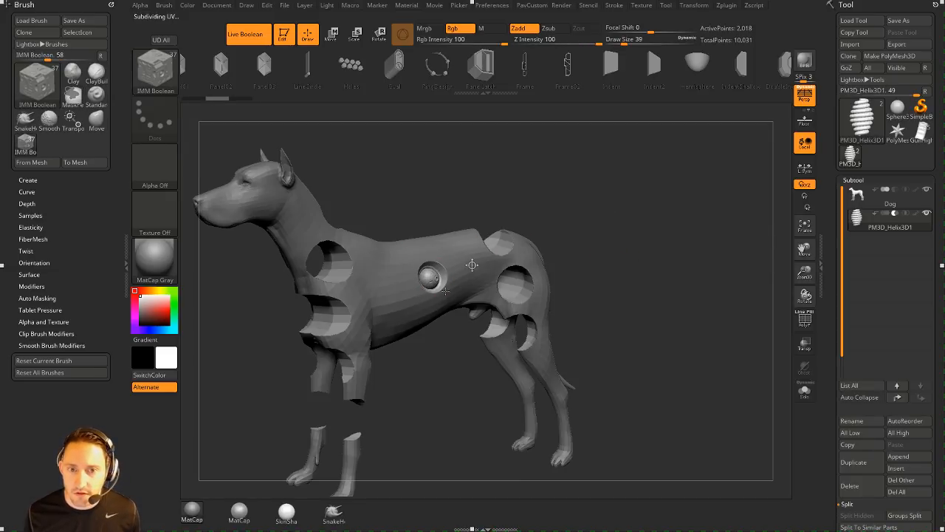
left_click(696, 6)
left_click_drag(637, 249, 643, 217)
Step: Reset the gizmo's orientation on the inserted BallRadar and duplicate it beside the original towards the hip
key("w")
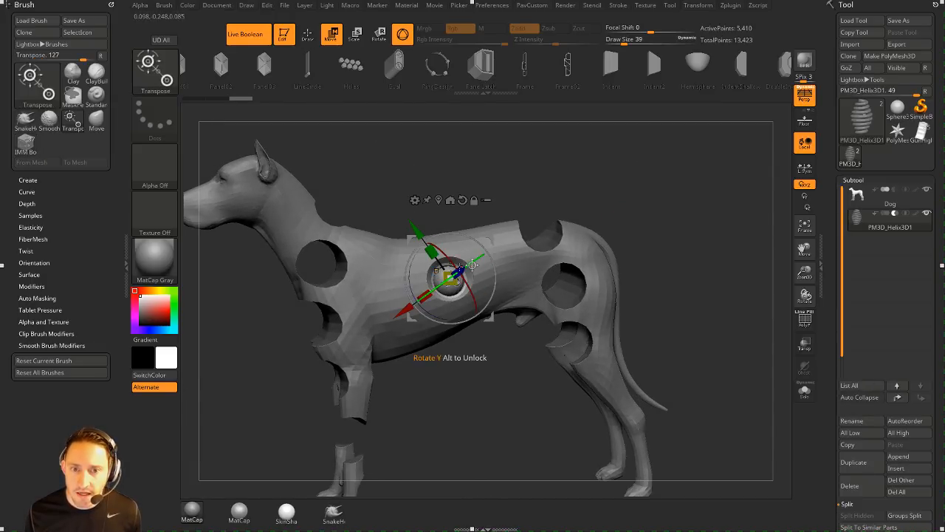
left_click_drag(450, 279, 657, 210)
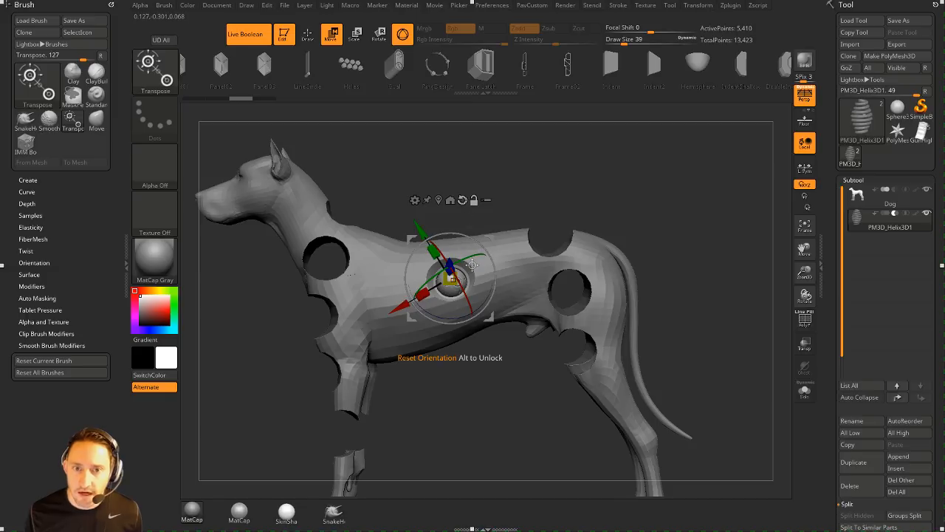
left_click(472, 264)
left_click_drag(472, 264, 517, 266, "ctrl")
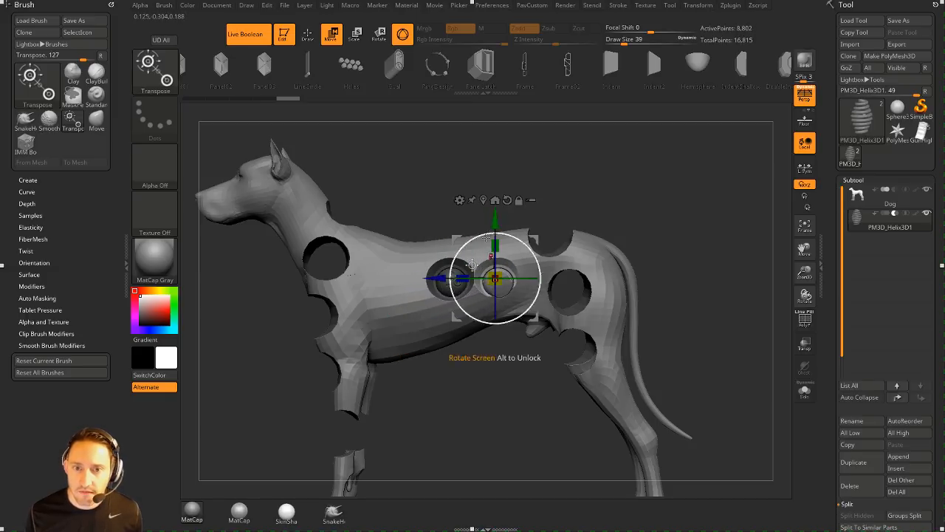
left_click_drag(540, 221, 460, 245)
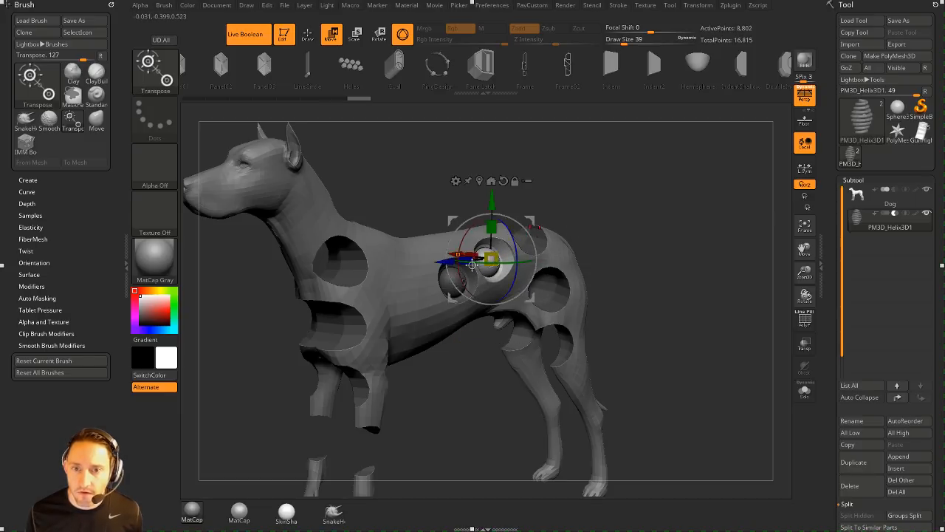
Step: Swap the duplicated insert for Panel01, PanelLatch and TurnLatch in turn, ending with CylinderCutIn
key("q")
mouse_move(627, 185)
left_mouse_down()
mouse_move(645, 215)
mouse_move(518, 296)
left_mouse_up()
key("w")
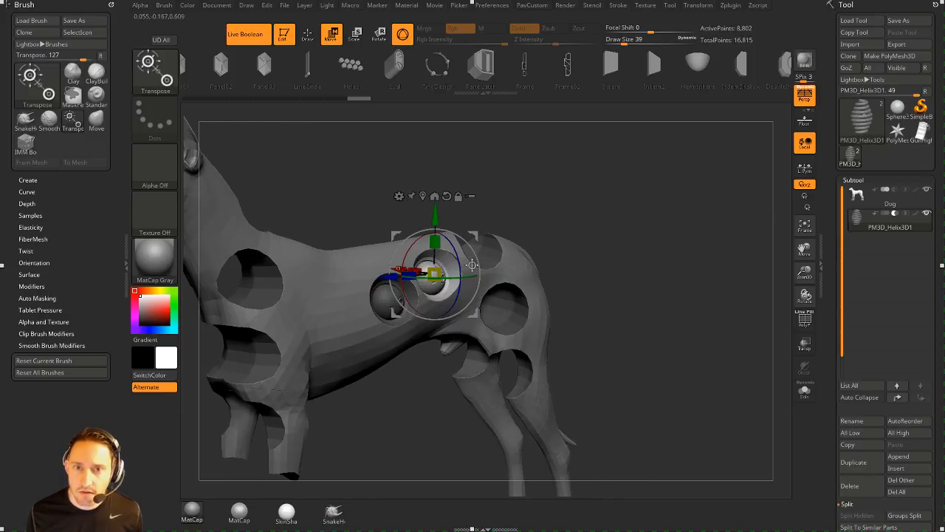
left_click(406, 66)
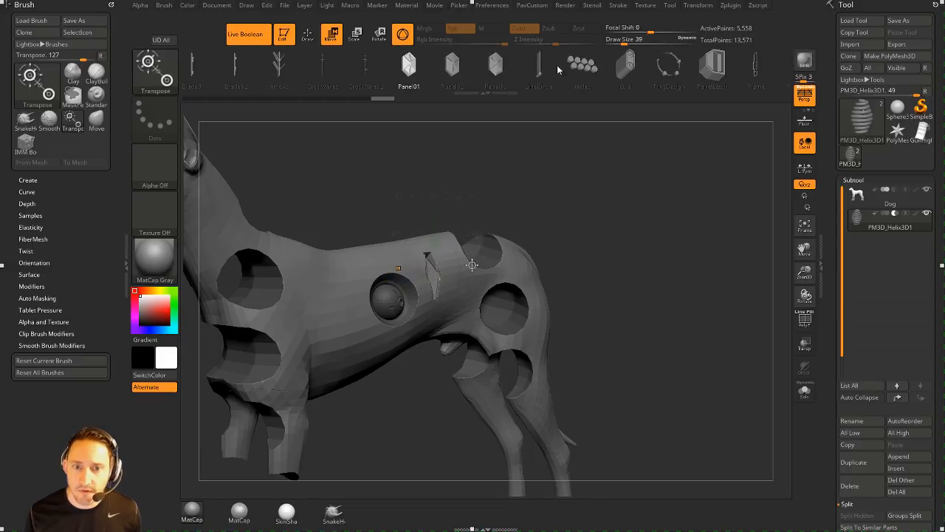
left_click(536, 68)
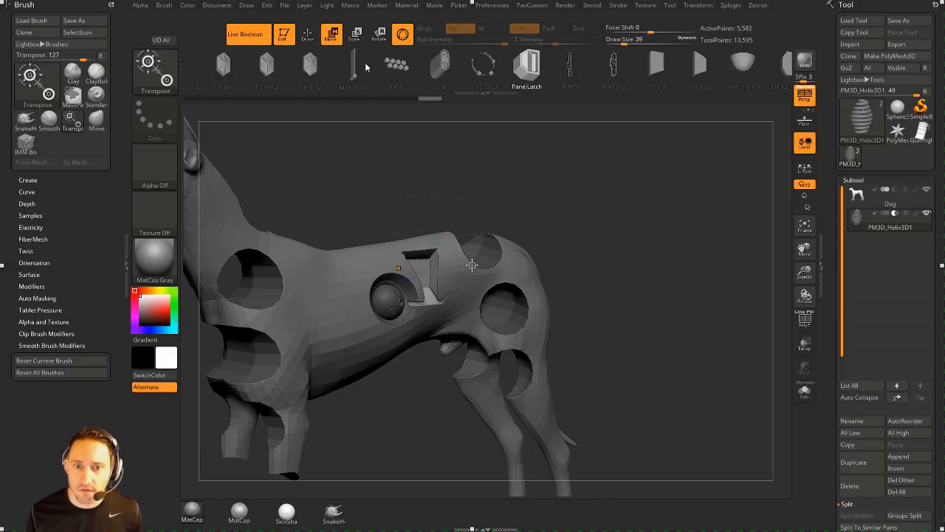
left_click(576, 65)
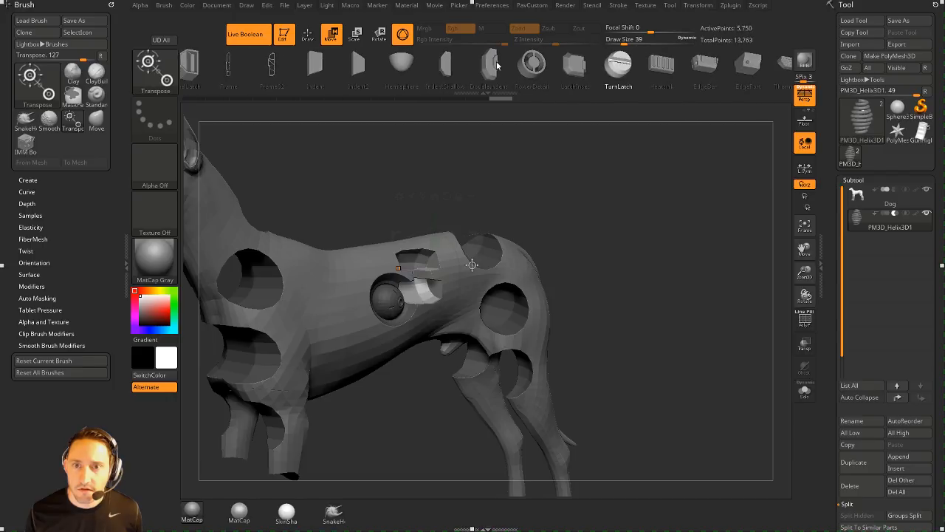
left_click(473, 65)
left_click(477, 65)
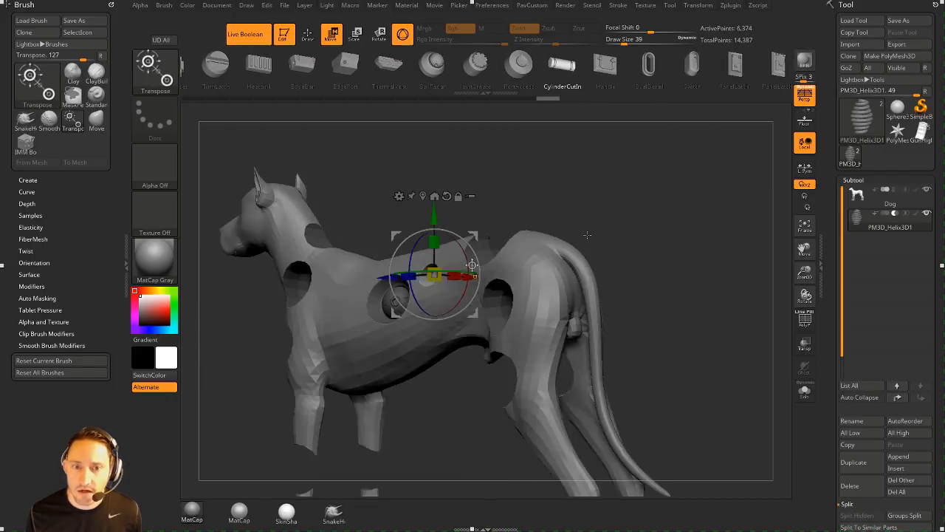
left_click_drag(587, 235, 516, 214)
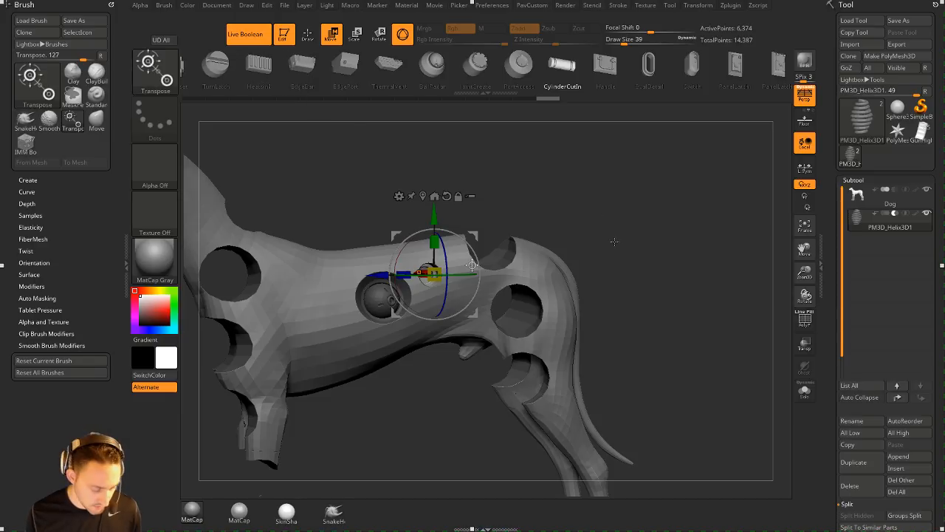
Step: Switch from the Gizmo 3D to the transpose line and back, and return to Draw mode
key("q")
left_click_drag(654, 255, 666, 245)
key("w")
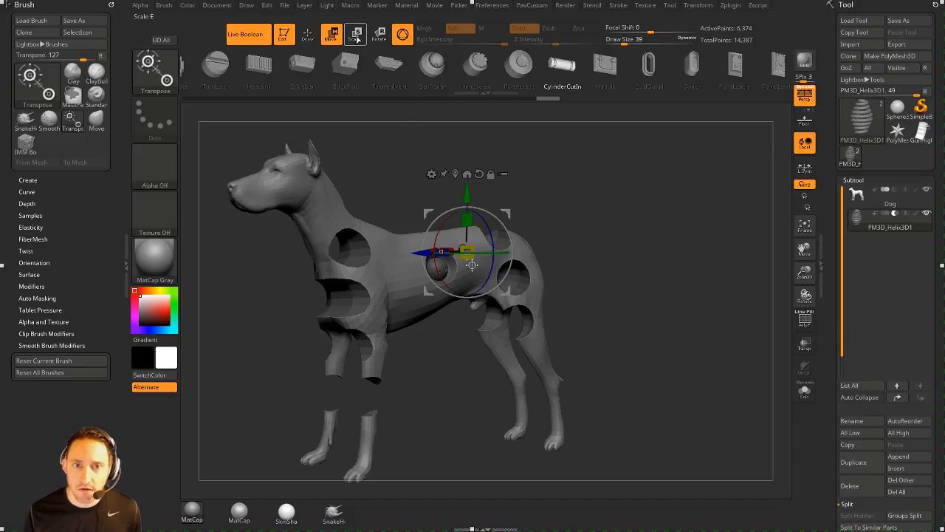
left_click(403, 34)
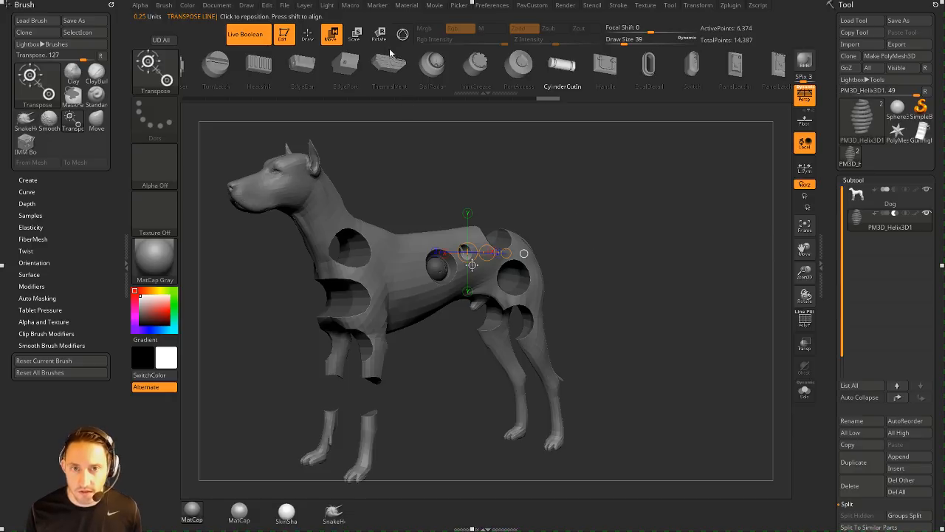
key("y")
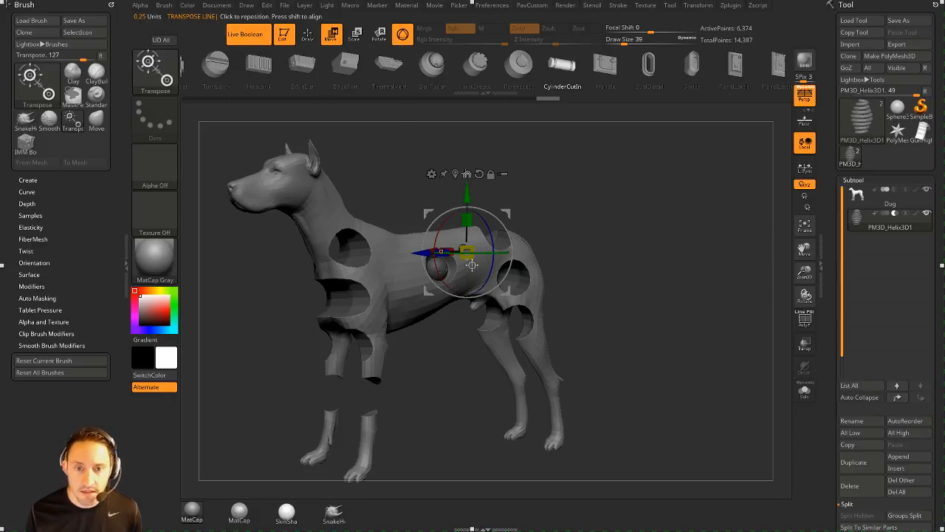
key("q")
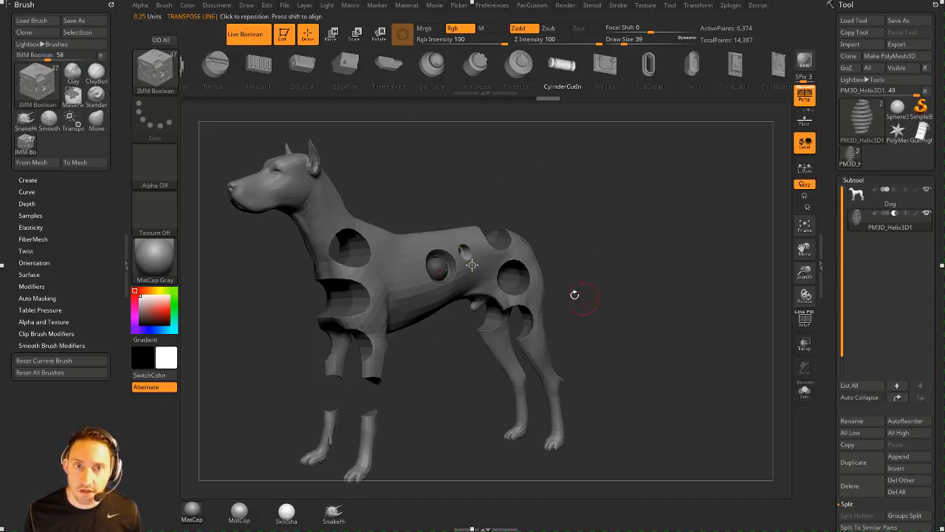
Step: Set the IMM Boolean brush's Draw Size to 16
mouse_move(615, 270)
left_mouse_down()
mouse_move(628, 255)
mouse_move(679, 258)
mouse_move(634, 251)
mouse_move(605, 215)
mouse_move(628, 251)
mouse_move(602, 268)
mouse_move(692, 205)
mouse_move(739, 214)
mouse_move(702, 224)
left_mouse_up()
key("s")
mouse_move(722, 223)
left_mouse_down()
mouse_move(699, 226)
mouse_move(707, 261)
mouse_move(701, 231)
mouse_move(723, 209)
left_mouse_up()
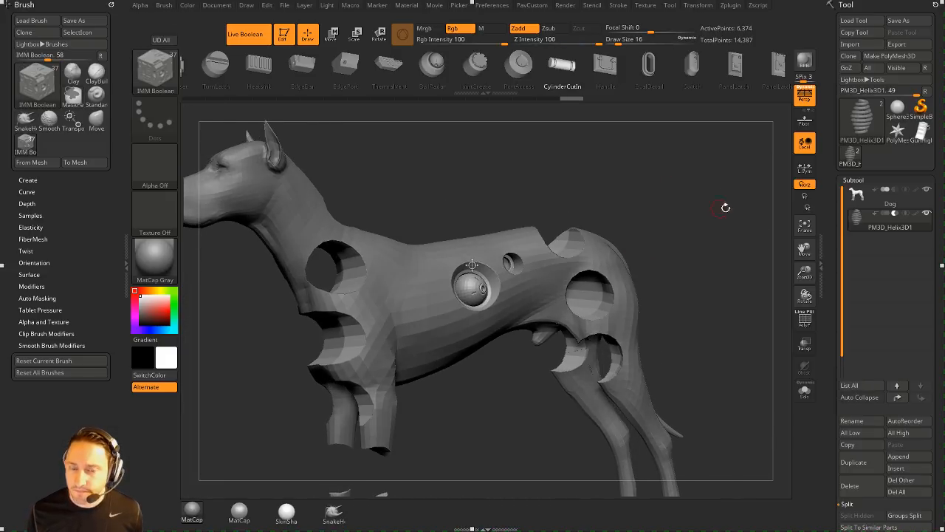
Step: Turn on dynamic subdivision for the dog subtool and open its Dynamic Subdiv geometry settings
left_click(883, 202)
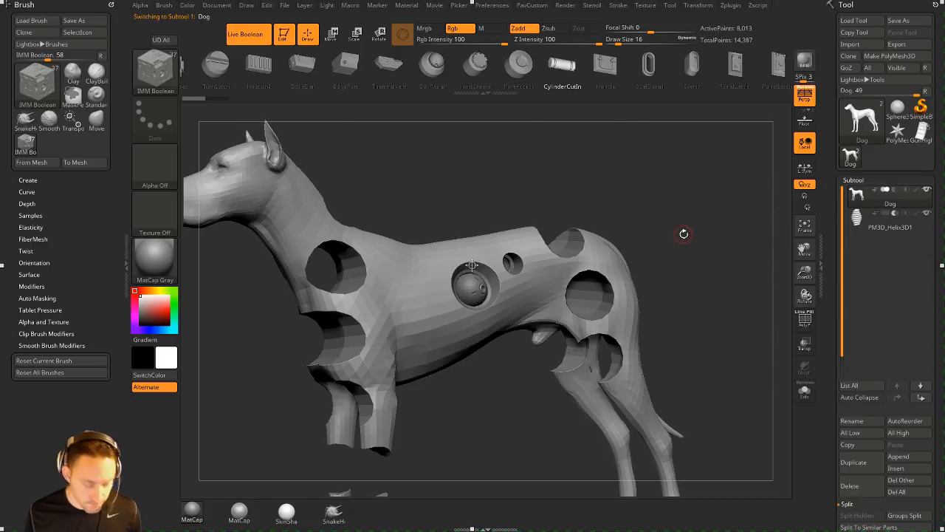
key("d")
key("Return")
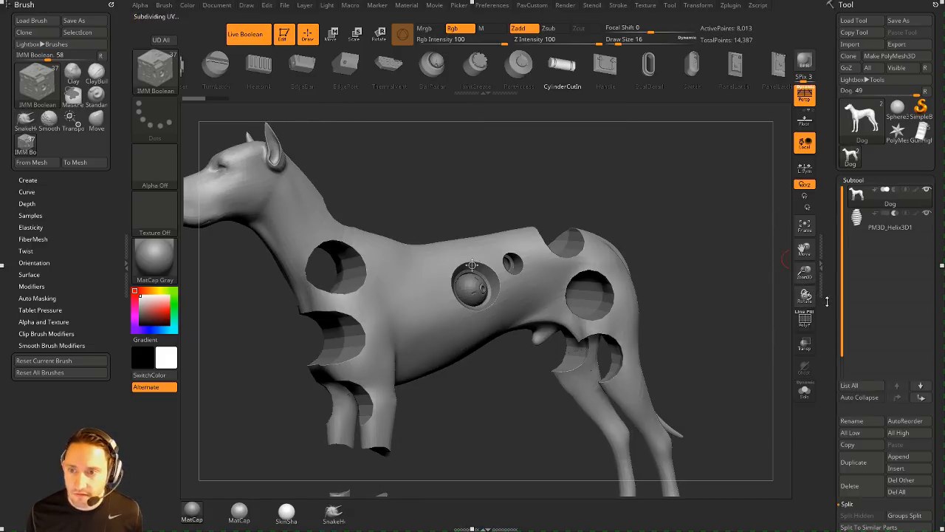
left_click_drag(827, 307, 844, 185)
left_click(857, 241, "shift")
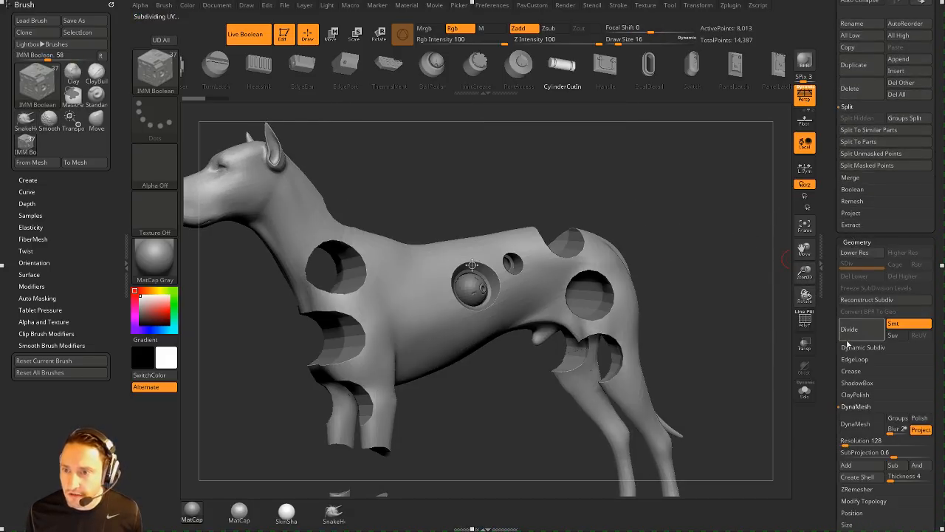
left_click(857, 347)
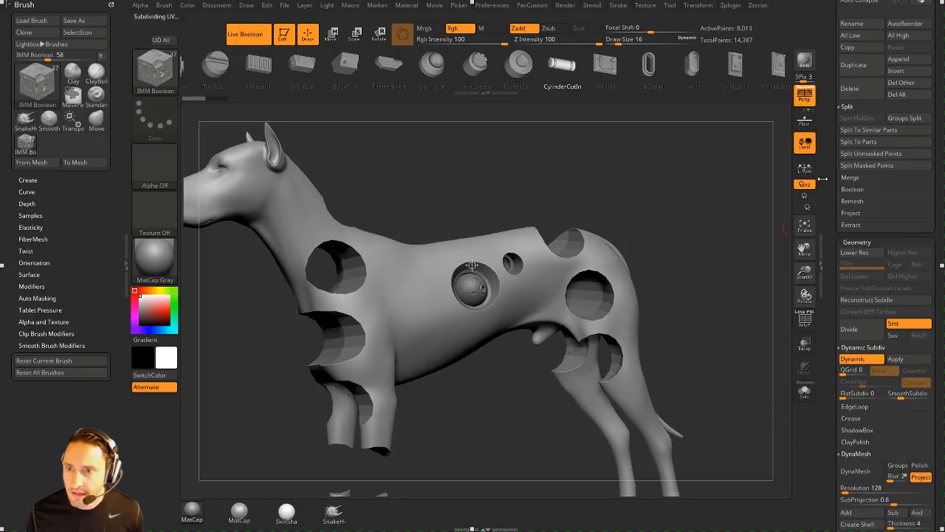
Step: Select the PM3D_Helix3D1 subtool and turn on its dynamic subdivision to smooth the Boolean cuts
left_click_drag(822, 179, 827, 325)
left_click_drag(698, 213, 724, 310, "alt")
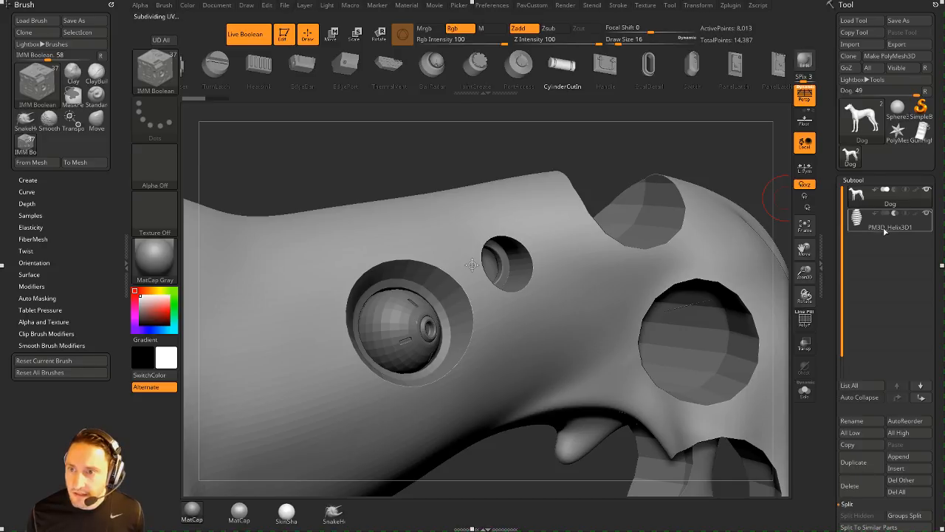
left_click(884, 226)
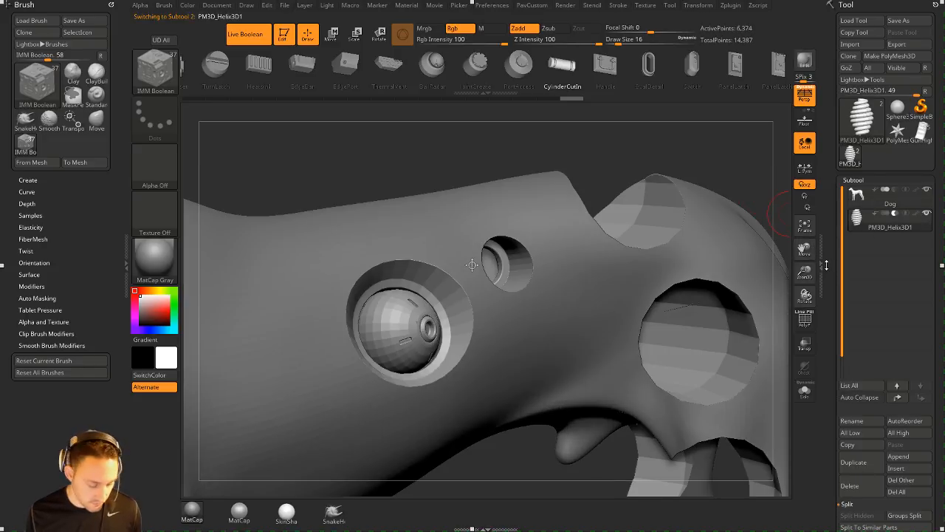
key("d")
left_click_drag(739, 159, 679, 179, "alt")
left_click_drag(841, 362, 841, 245)
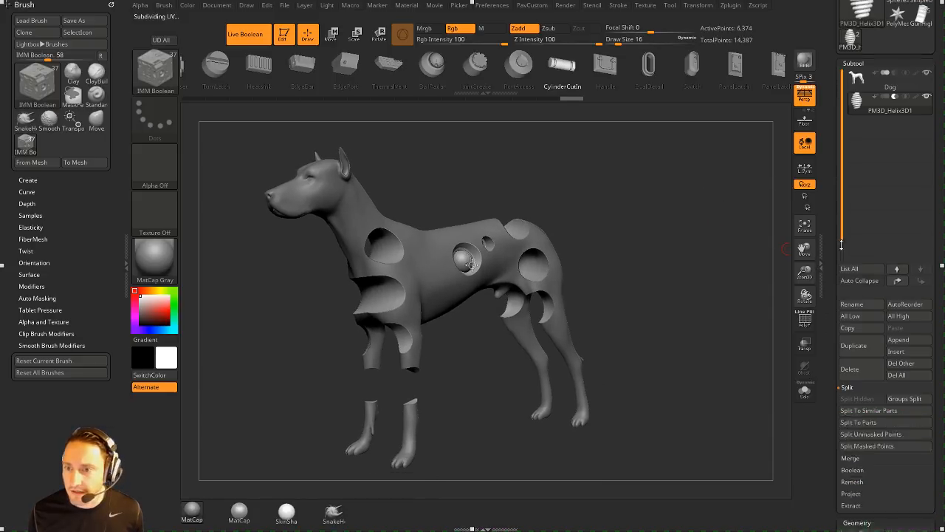
Step: Make a Boolean mesh from the dog and its cutters with DSDiv enabled, and switch to the resulting UMesh_Dog tool
scroll(841, 236, "down", 8)
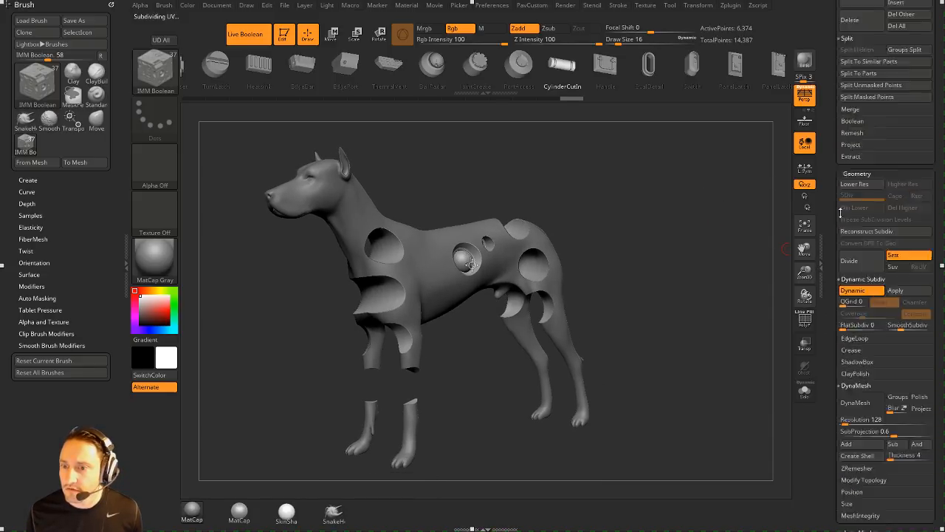
scroll(840, 212, "up", 8)
left_click(853, 428)
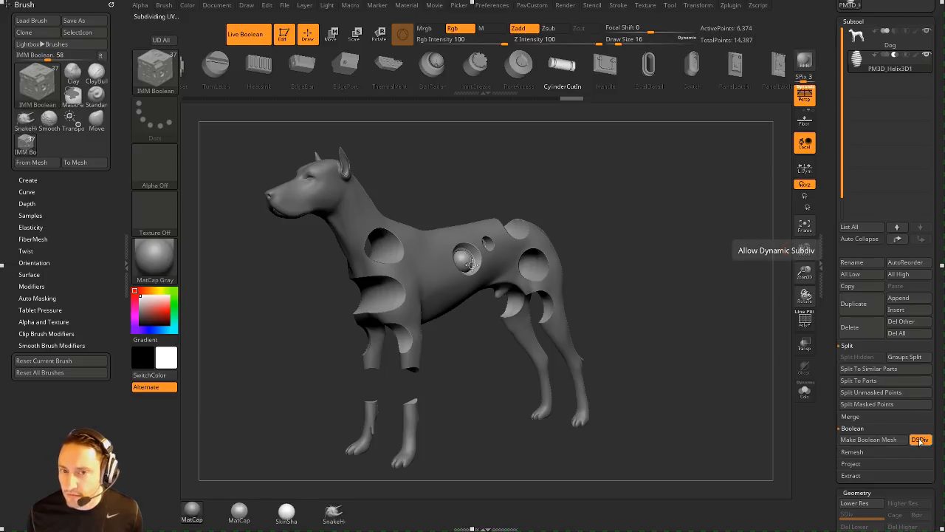
left_click(868, 439)
scroll(829, 263, "up", 3)
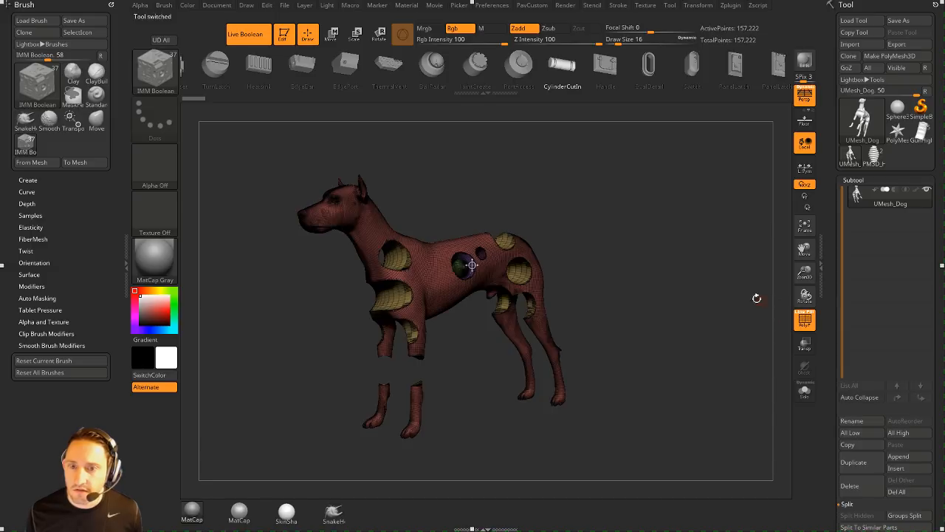
Step: Examine the UMesh_Dog topology and polygroups around the cuts, then hide the polyframe and inspect the smooth surface
left_click_drag(648, 282, 719, 400)
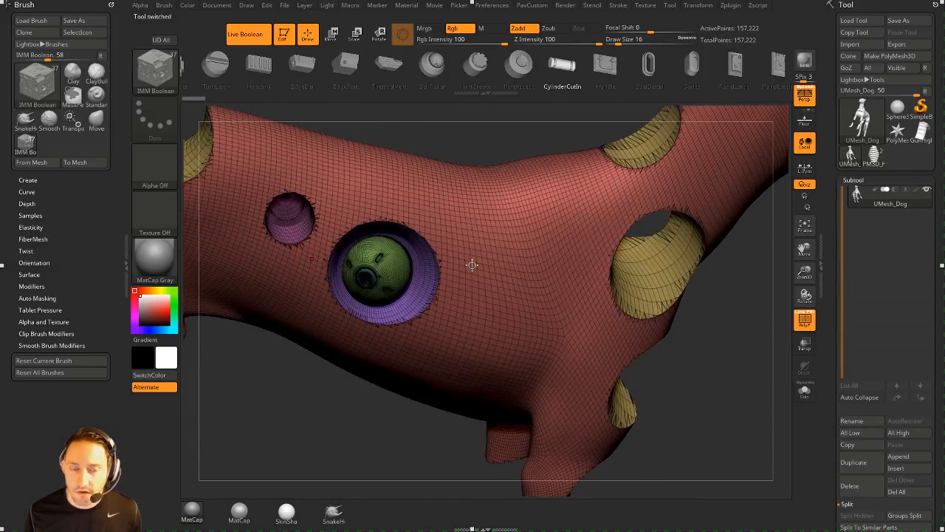
left_click_drag(343, 401, 400, 272, "alt")
left_click_drag(669, 322, 665, 273)
left_click(804, 319)
left_click_drag(711, 306, 641, 273)
left_click_drag(718, 261, 586, 299)
left_click_drag(642, 278, 701, 322)
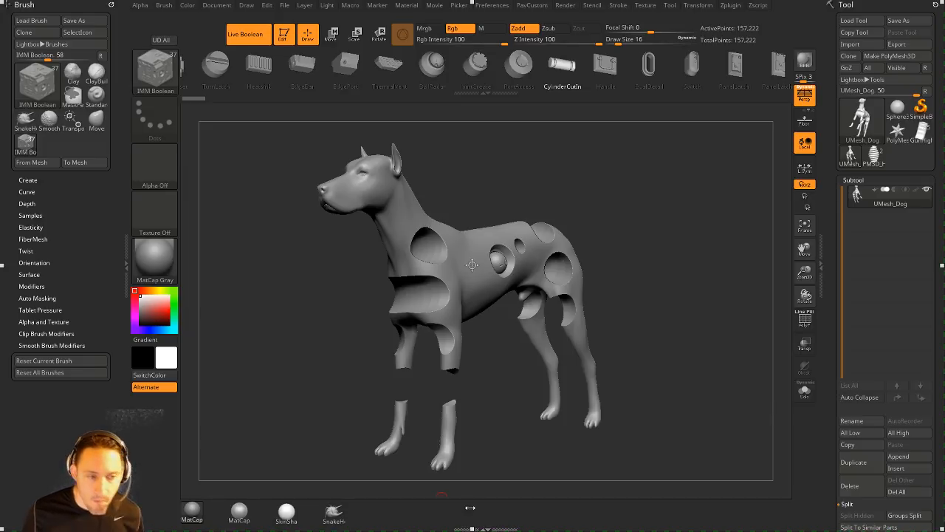
left_click_drag(694, 231, 691, 226)
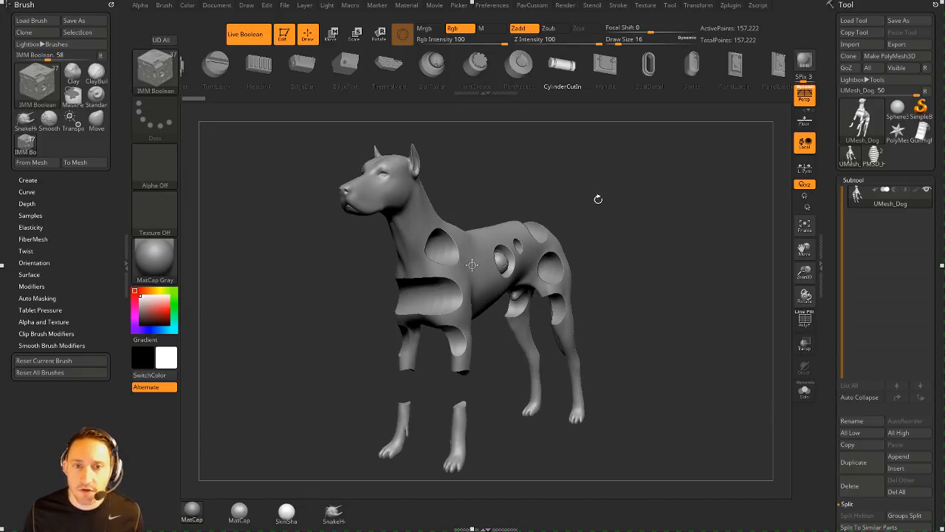
Step: Turn off Live Boolean and switch to the GunHighRes tool, framing the whole gun
left_click(249, 34)
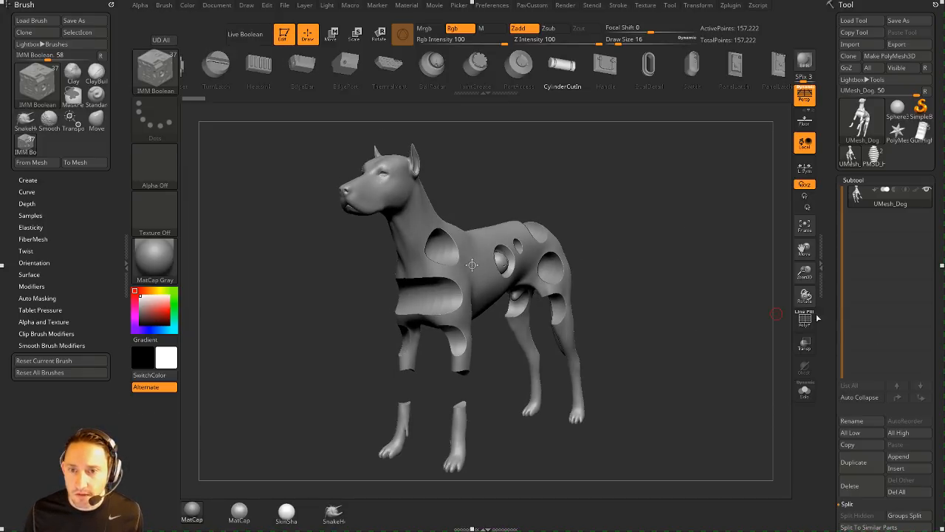
left_click(872, 153)
left_click_drag(650, 237, 736, 227)
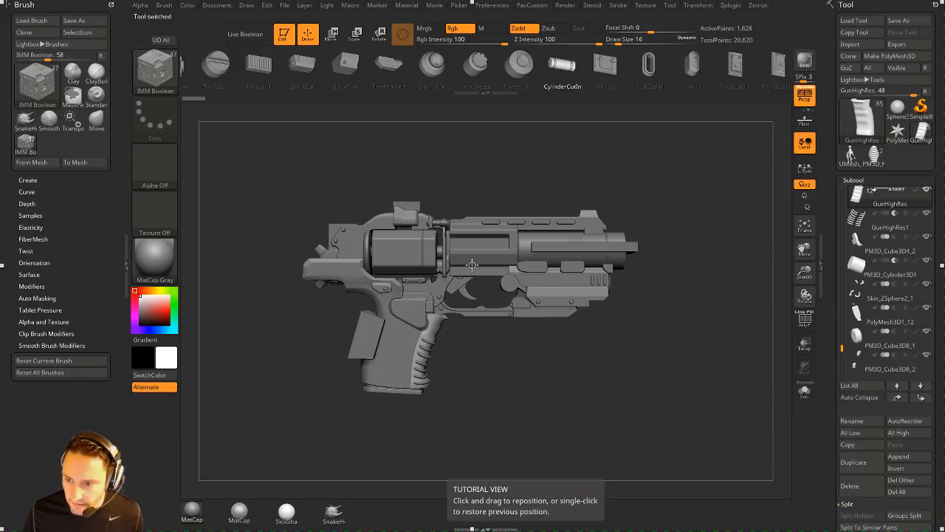
left_click_drag(722, 185, 703, 182)
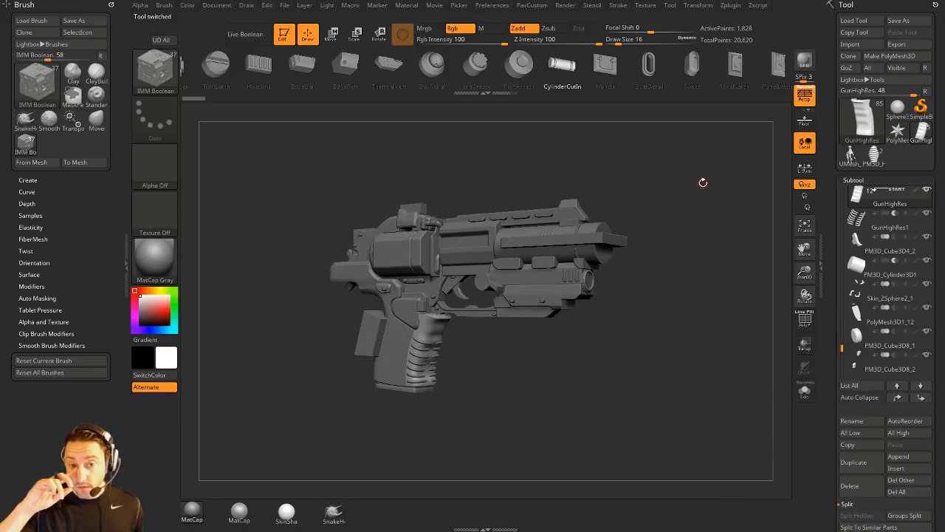
key("f")
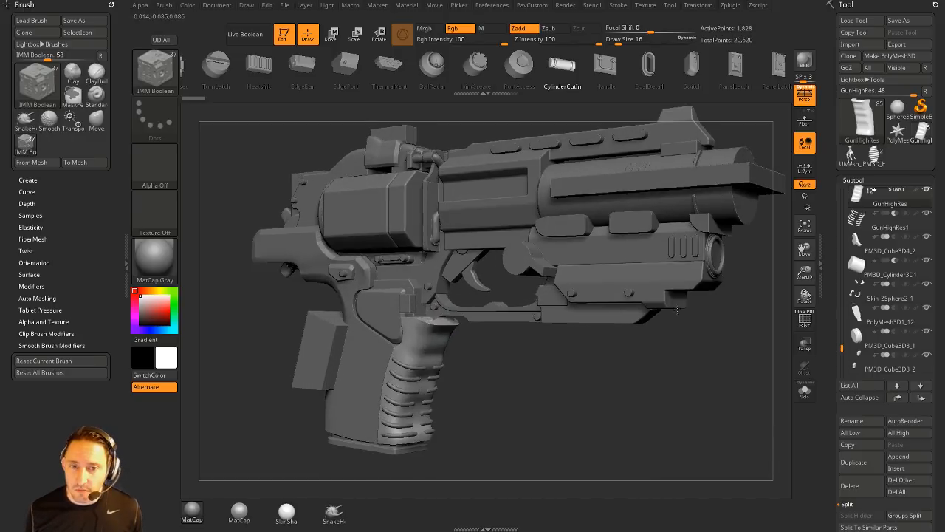
left_click_drag(699, 345, 745, 361)
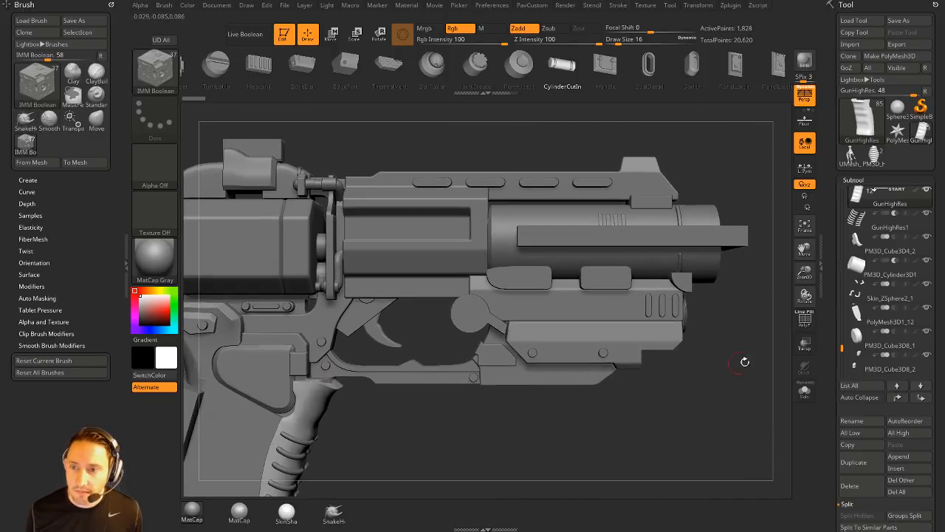
Step: Toggle Solo on and off for the current subtool, select the BarrelSupport subtool and toggle Solo for it as well
left_click(804, 393)
left_click(804, 392)
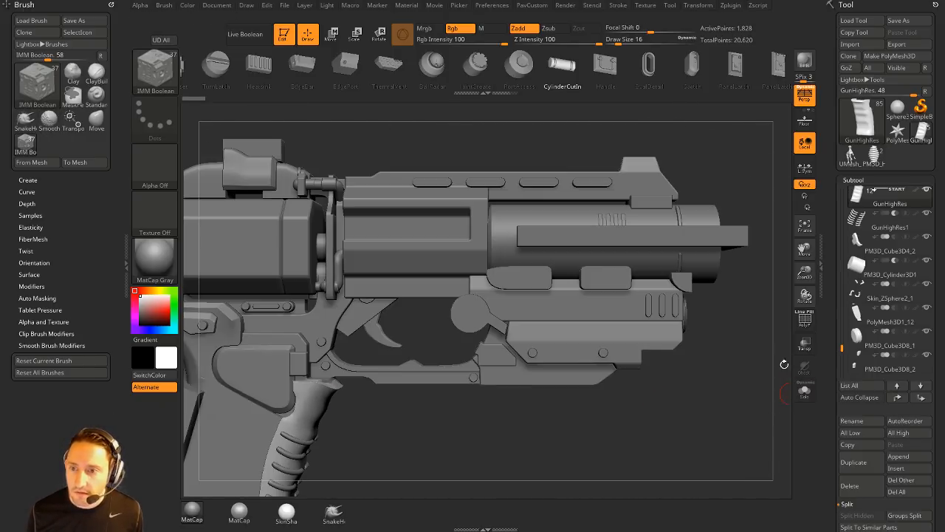
left_click(597, 305, "alt")
left_click(804, 393)
left_click(805, 393)
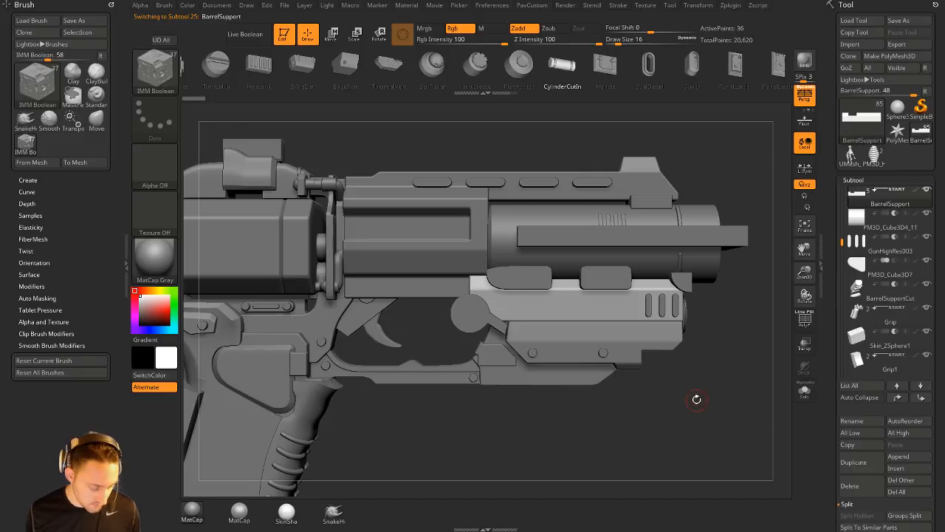
Step: Turn on Live Boolean and examine the cuts on the gun's barrel, barrel support, frame and grip
key("alt+b")
left_click_drag(719, 394, 687, 418)
left_click_drag(672, 402, 512, 289)
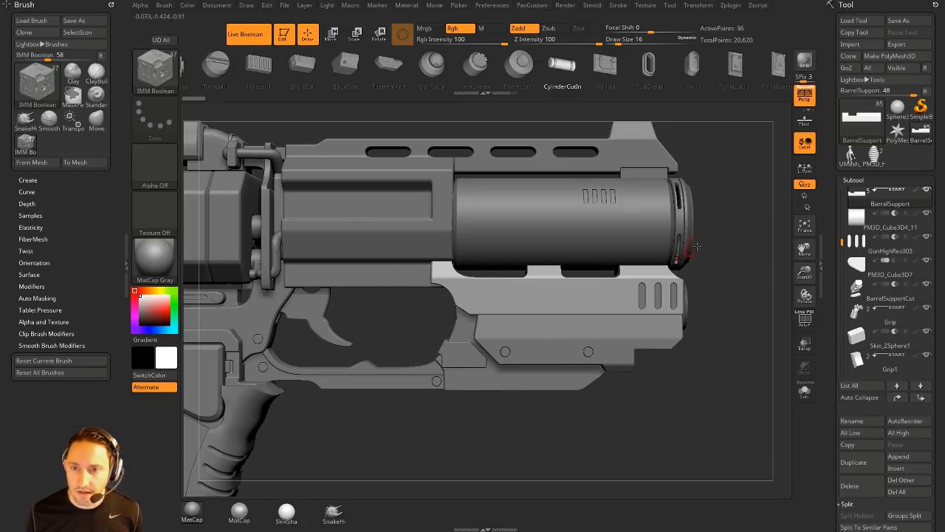
left_click_drag(702, 271, 711, 283, "alt")
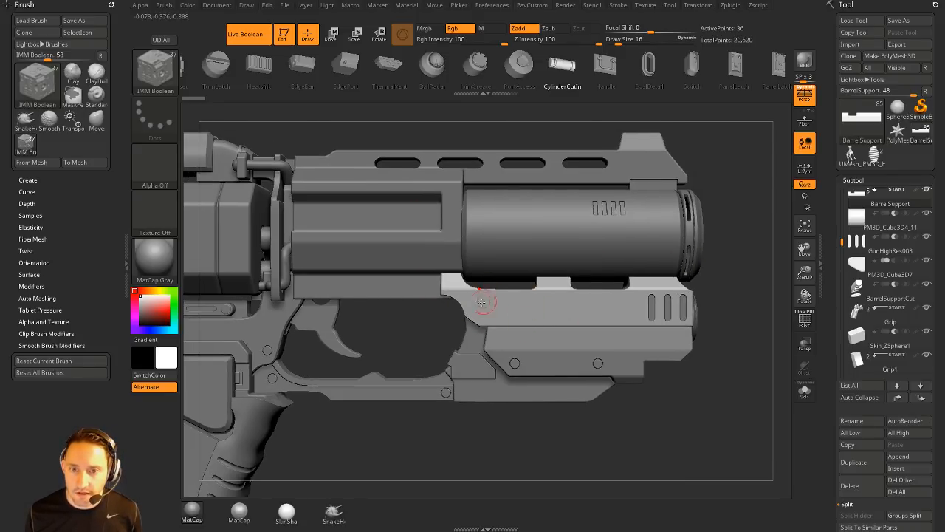
left_click_drag(727, 218, 733, 246, "alt")
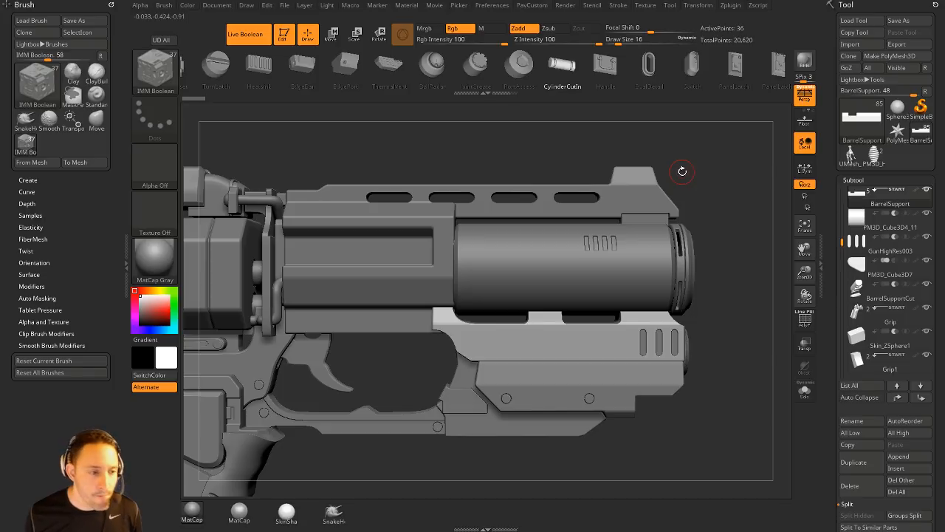
left_click_drag(286, 148, 342, 141, "alt")
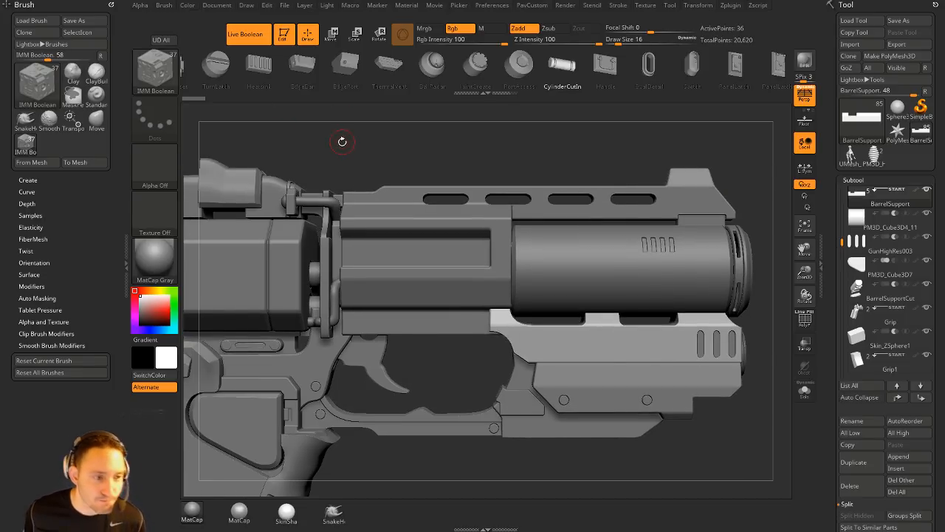
left_click_drag(428, 140, 554, 166, "alt")
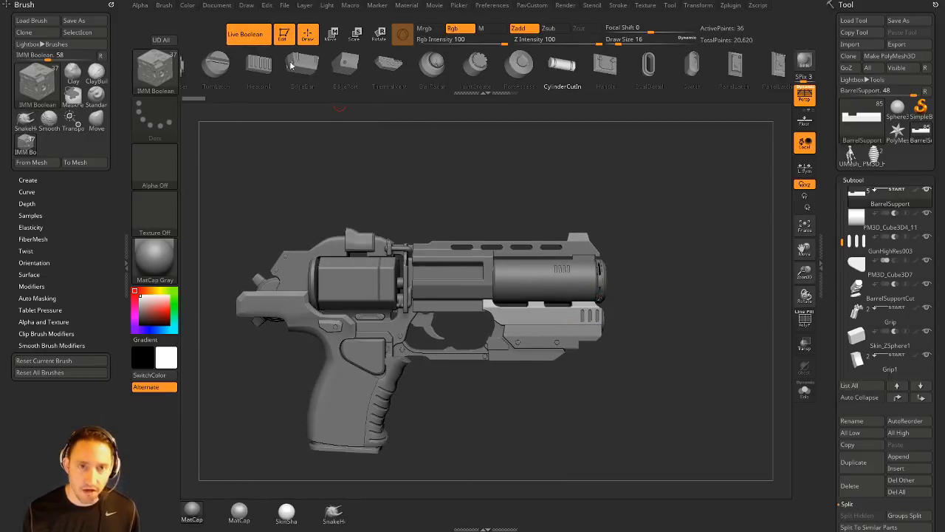
Step: Turn off Live Boolean to show the gun's cutting pieces and select the BarrelSupportCut subtool
left_click(254, 37)
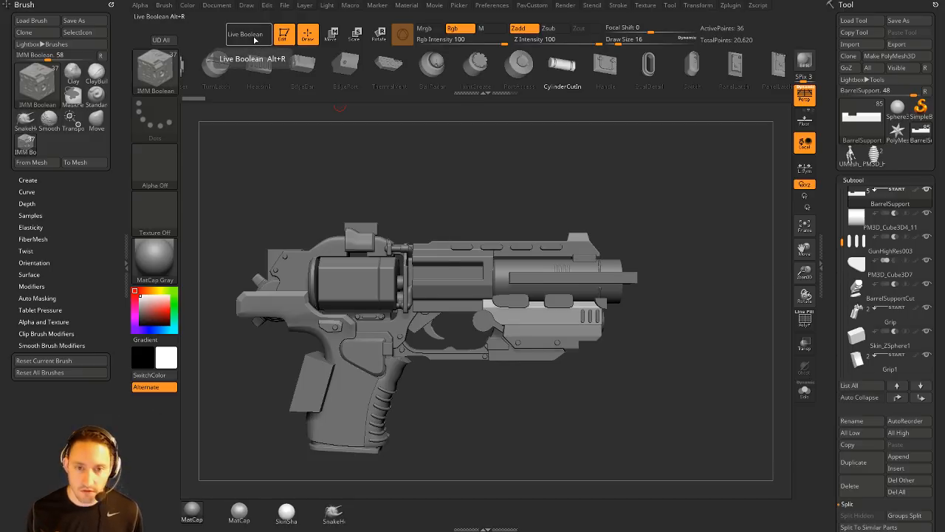
left_click(251, 34)
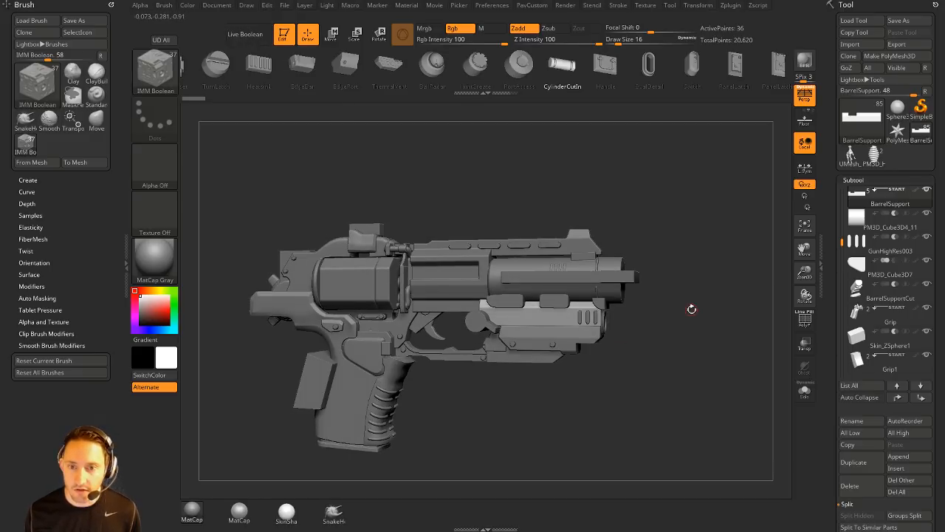
mouse_move(690, 313)
left_mouse_down()
mouse_move(707, 323)
mouse_move(696, 293)
mouse_move(681, 313)
left_mouse_up()
left_click(596, 288, "alt")
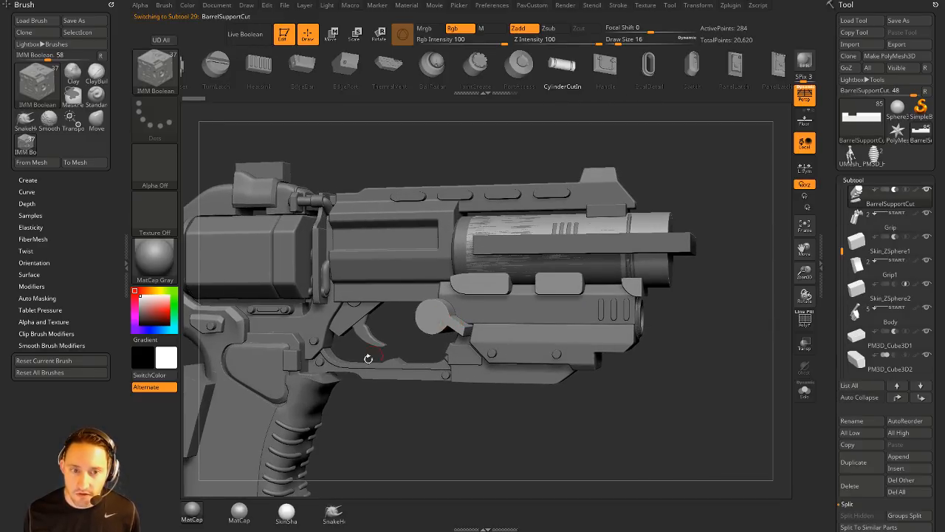
Step: Select the PolyMesh3D1_5 cutting block above the cylinder and turn Live Boolean back on
left_click_drag(385, 443, 583, 412, "alt")
left_click(458, 199, "alt")
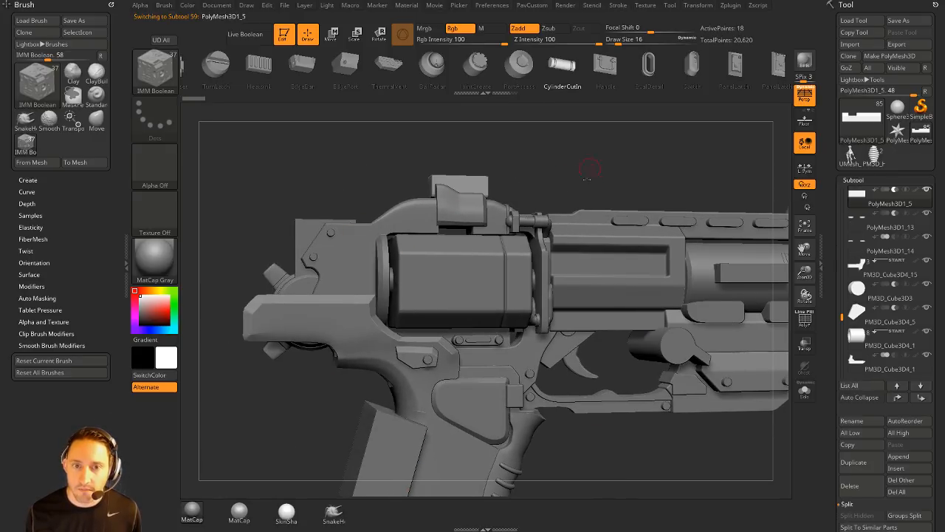
left_click_drag(591, 175, 618, 213)
left_click_drag(732, 246, 698, 264)
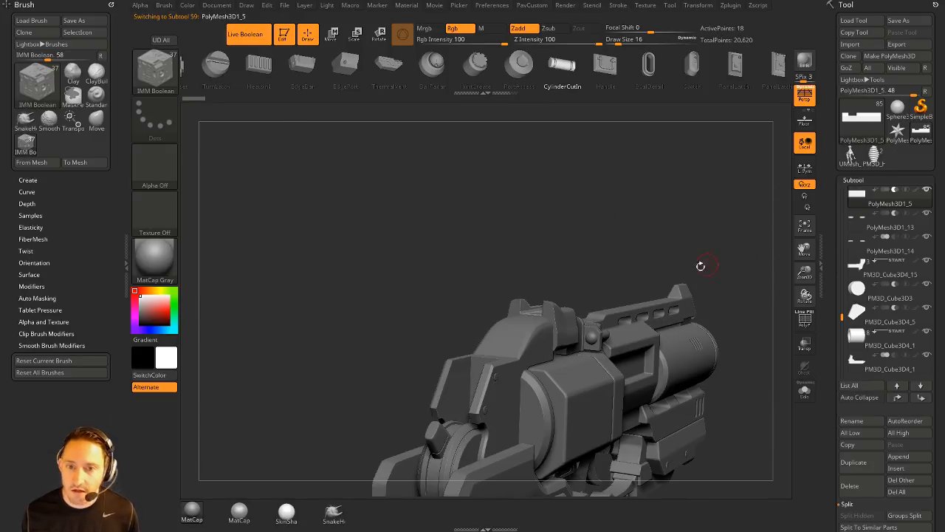
left_click_drag(654, 238, 604, 249)
Step: Adjust the PolyMesh3D1_5 cutter's position with the Move gizmo to shift its live cut, and return to Draw mode
key("w")
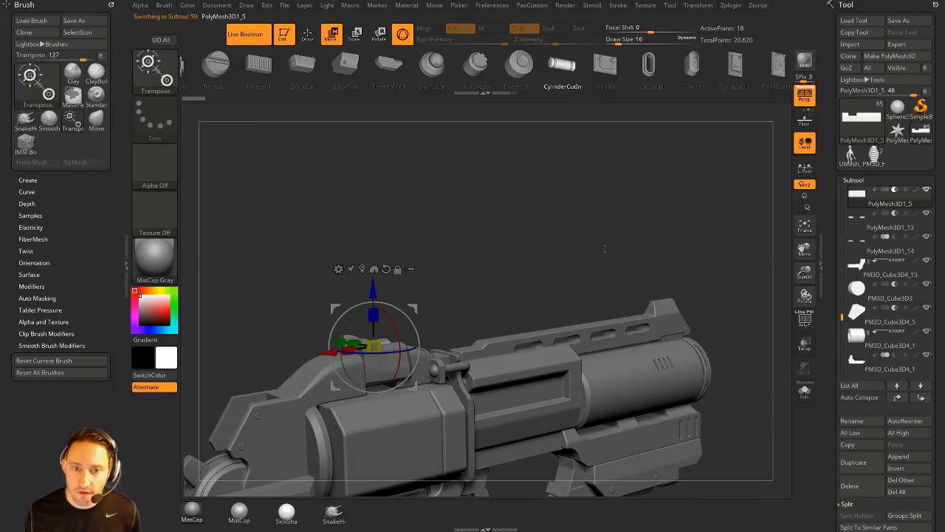
left_click_drag(506, 240, 462, 269, "shift")
left_click_drag(426, 332, 415, 331)
left_click_drag(517, 324, 580, 314)
key("q")
Step: Show the polyframe, switch to the ZModeler brush and insert an edge loop across the cutting block
mouse_move(549, 267)
left_mouse_down()
mouse_move(643, 214)
mouse_move(638, 227)
left_mouse_up()
key("shift+f")
key("b")
key("z")
key("m")
key("space")
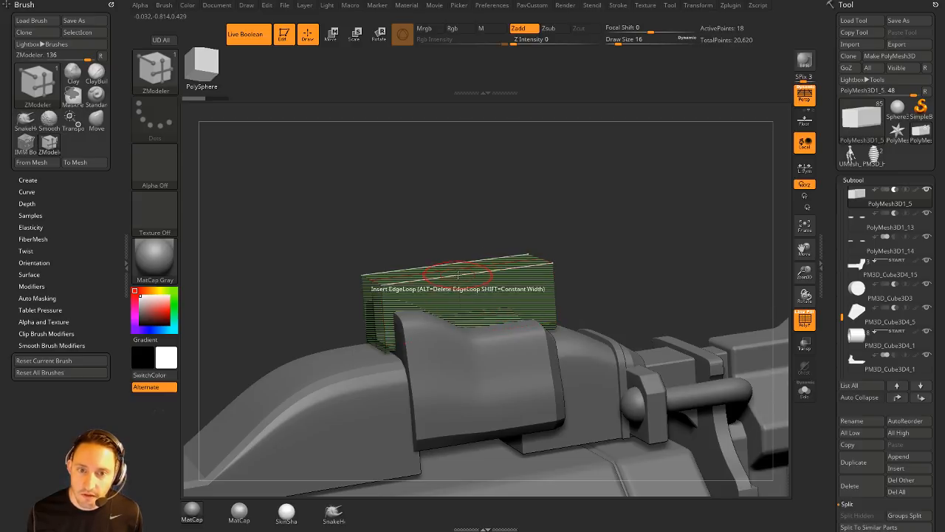
left_click(446, 277)
Step: Bevel the new edge loop on the cutting block with the ZModeler Bevel EdgeLoop Complete action
key("space")
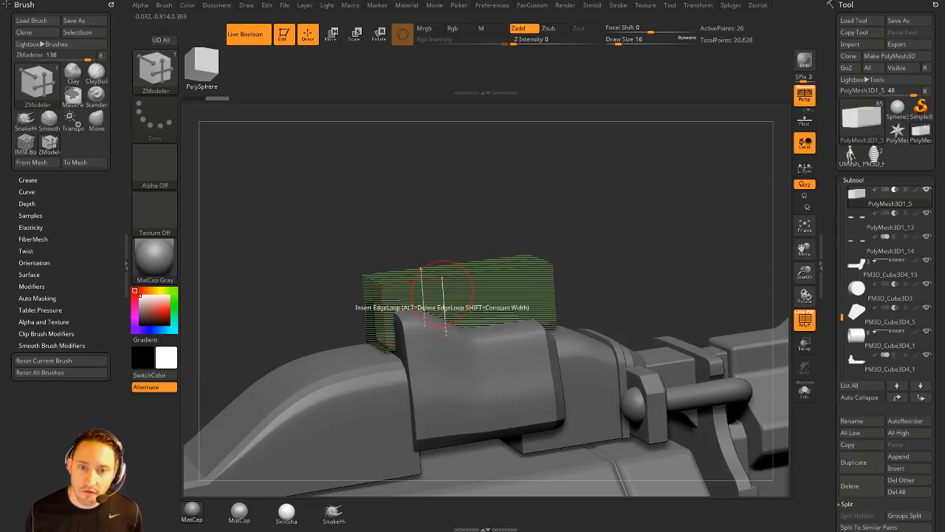
key("space")
left_click(345, 258)
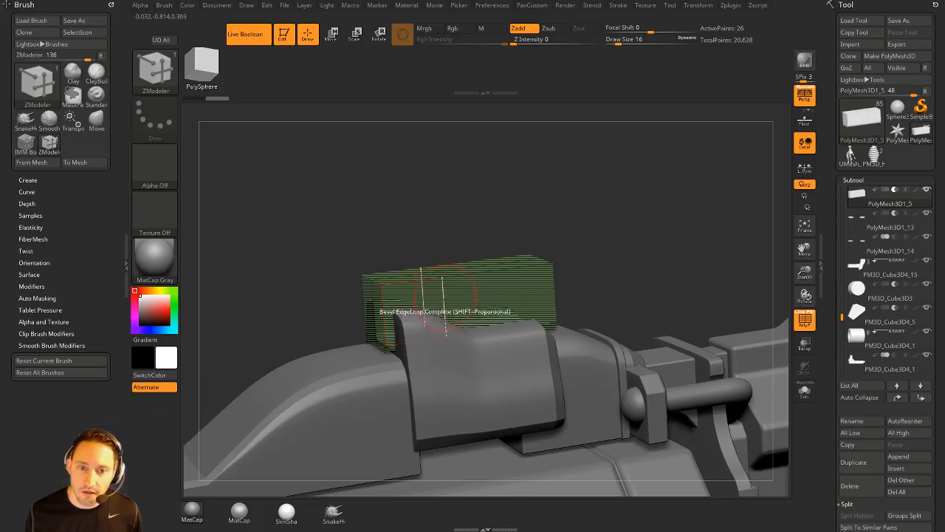
Step: Pull the middle strip of the cutting block outward using QMesh with the Polygroup All target
key("space")
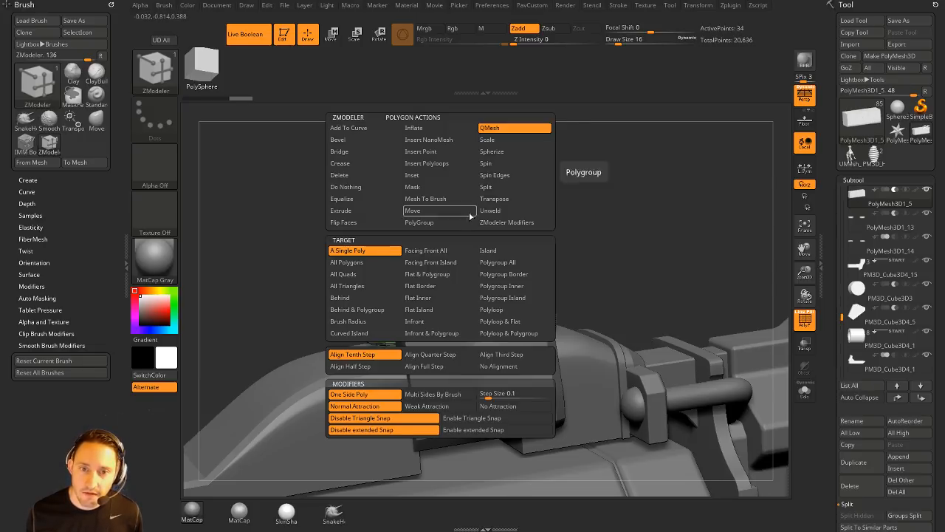
left_click_drag(579, 243, 543, 249)
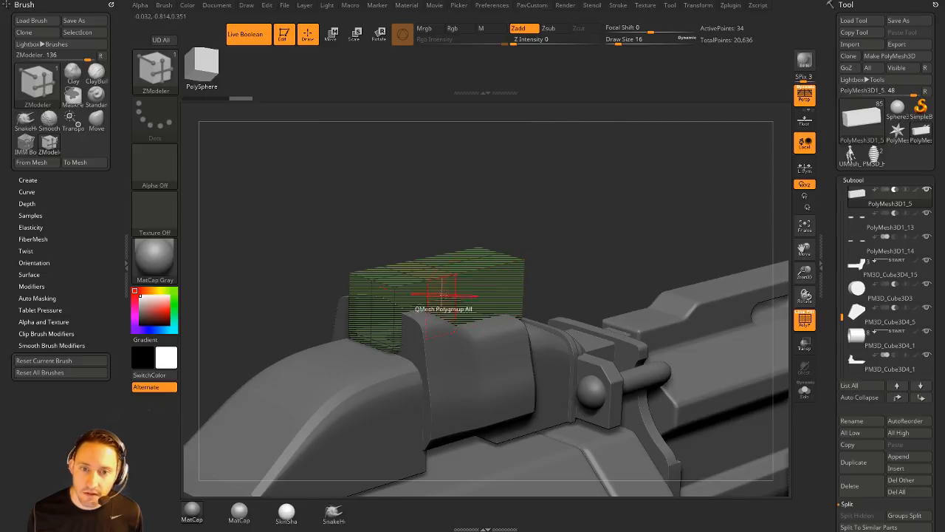
left_click_drag(446, 295, 487, 285)
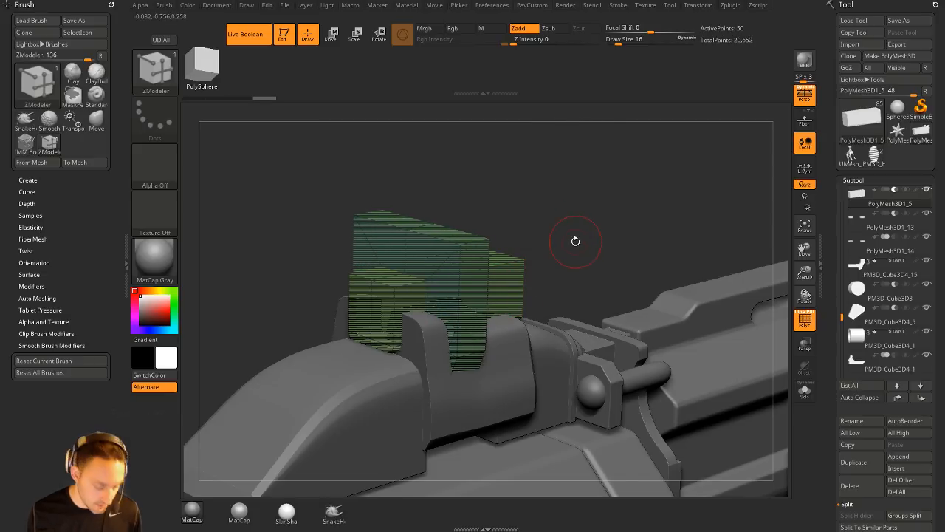
Step: Hide the polyframe to check the reshaped cut on the gun, show it again and return to Draw mode
left_click(803, 324)
mouse_move(653, 225)
left_mouse_down()
mouse_move(624, 233)
mouse_move(592, 220)
mouse_move(532, 243)
left_mouse_up()
key("w")
left_click(805, 319)
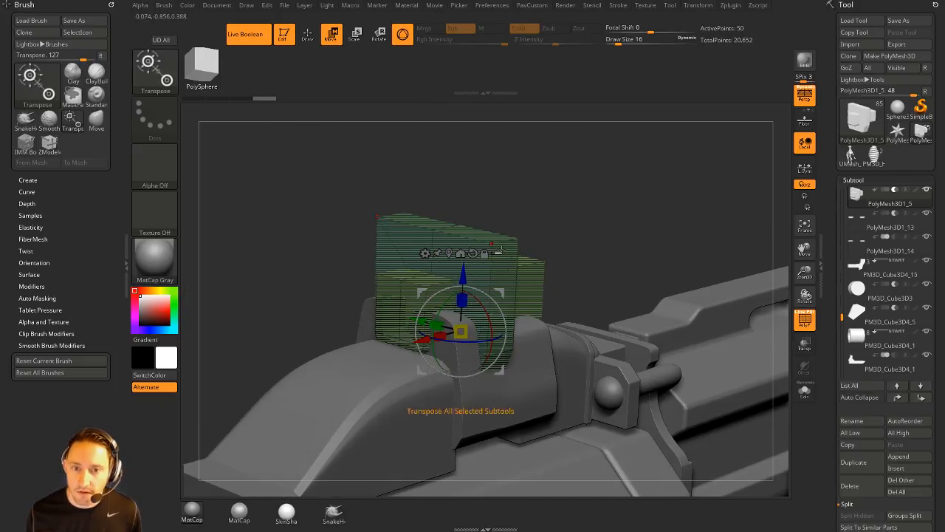
key("q")
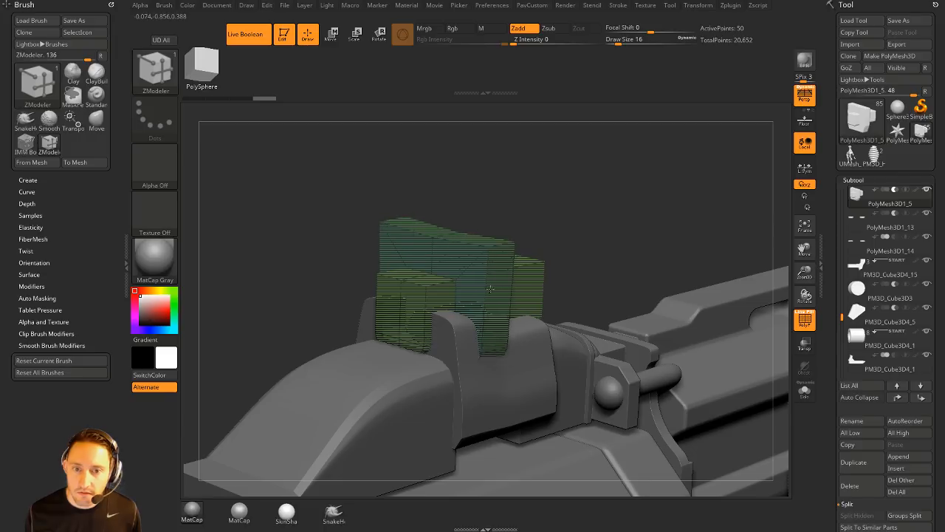
Step: Pull the middle strip of the cutting block further outward with ZModeler and hide the polyframe to check the cut
left_click_drag(505, 289, 523, 288)
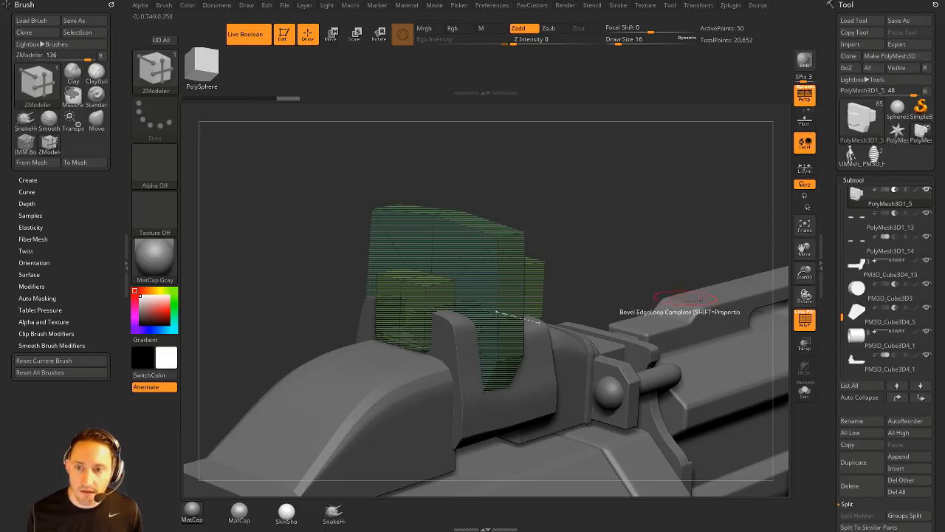
left_click(805, 319)
left_click_drag(640, 211, 537, 167)
Step: Shift the cutting block slightly upward and along the gun with the gizmo, and return to Draw mode
key("w")
left_click_drag(466, 227, 465, 223)
left_click_drag(434, 283, 410, 288)
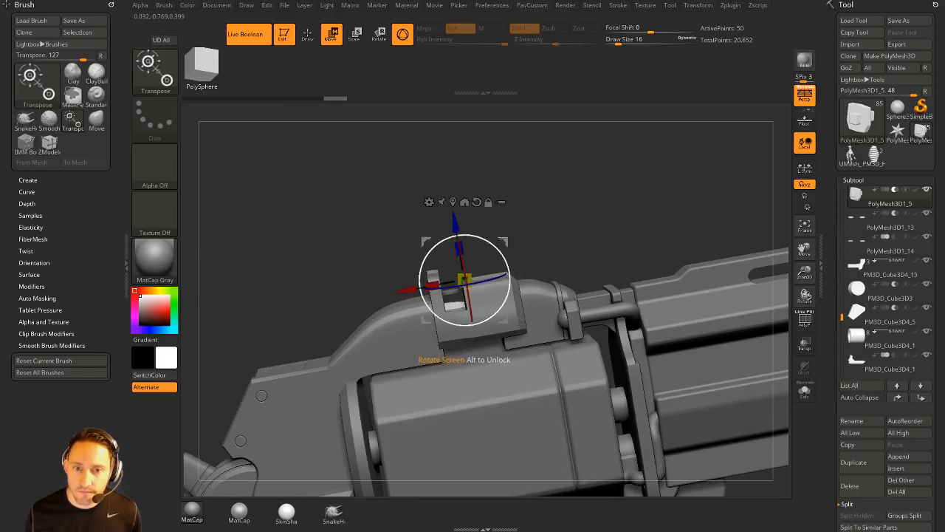
key("q")
Step: Isolate the cutting block in Solo mode with the polyframe shown to examine its geometry, and set Draw Size to 4
mouse_move(538, 211)
left_mouse_down()
mouse_move(655, 231)
mouse_move(573, 212)
mouse_move(555, 192)
mouse_move(727, 318)
left_mouse_up()
left_click(805, 319)
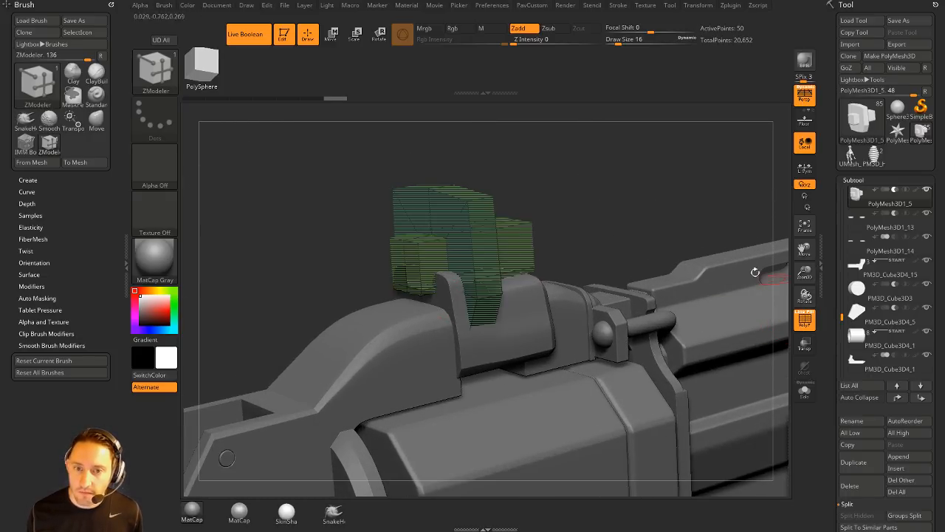
left_click(805, 319)
left_click(804, 390)
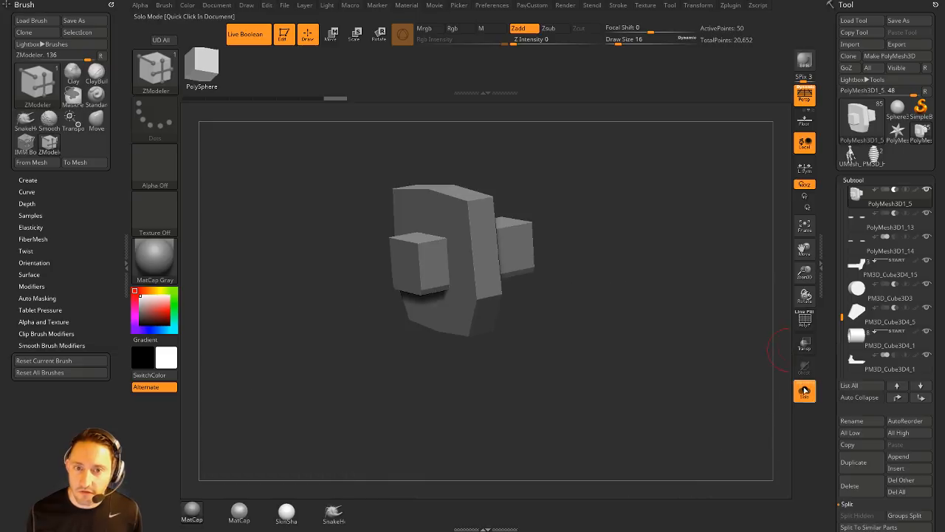
left_click(805, 319)
mouse_move(683, 301)
left_mouse_down()
mouse_move(708, 310)
mouse_move(666, 308)
mouse_move(696, 309)
mouse_move(696, 285)
mouse_move(686, 326)
mouse_move(675, 327)
left_mouse_up()
key("s")
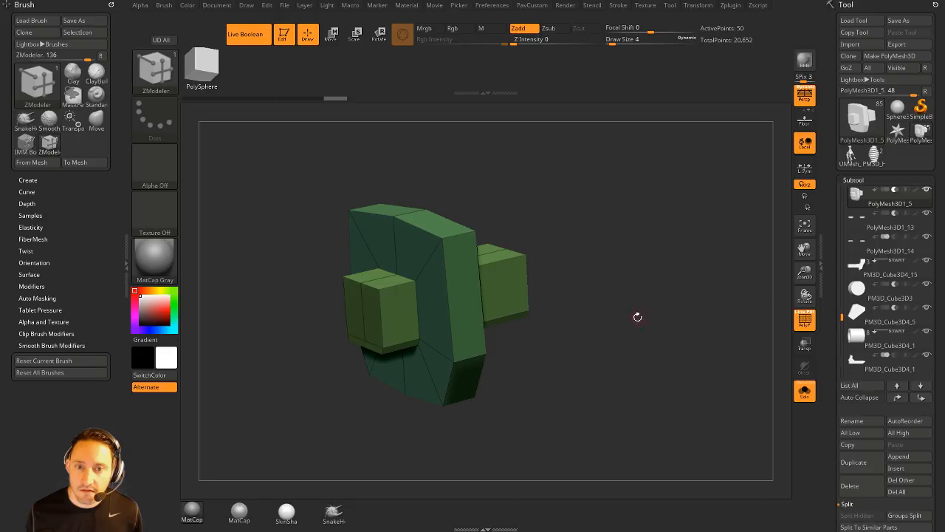
Step: Leave Solo mode and hide the polyframe to inspect the resulting cut on the gun
left_click(810, 394)
left_click_drag(641, 214, 607, 157)
left_click(805, 326)
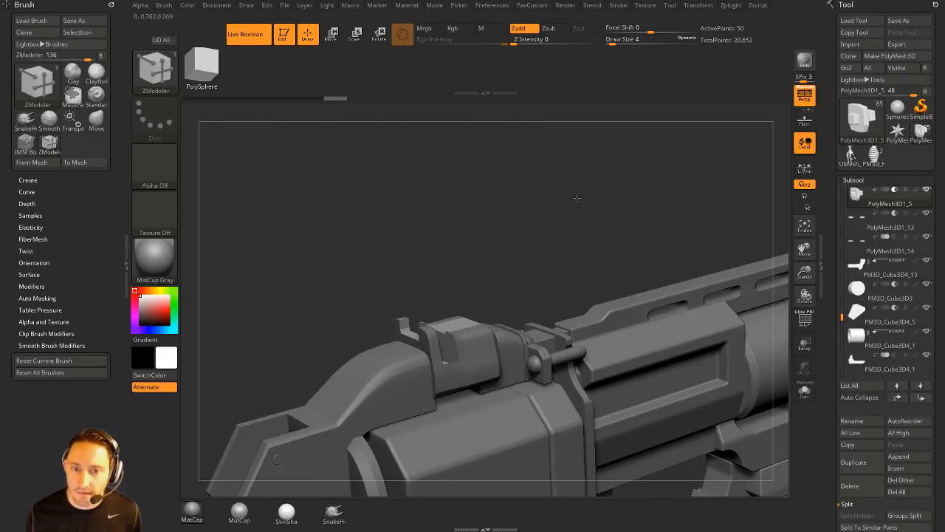
mouse_move(577, 197)
left_mouse_down()
mouse_move(548, 191)
mouse_move(568, 192)
left_mouse_up()
left_click_drag(608, 222, 589, 135, "alt")
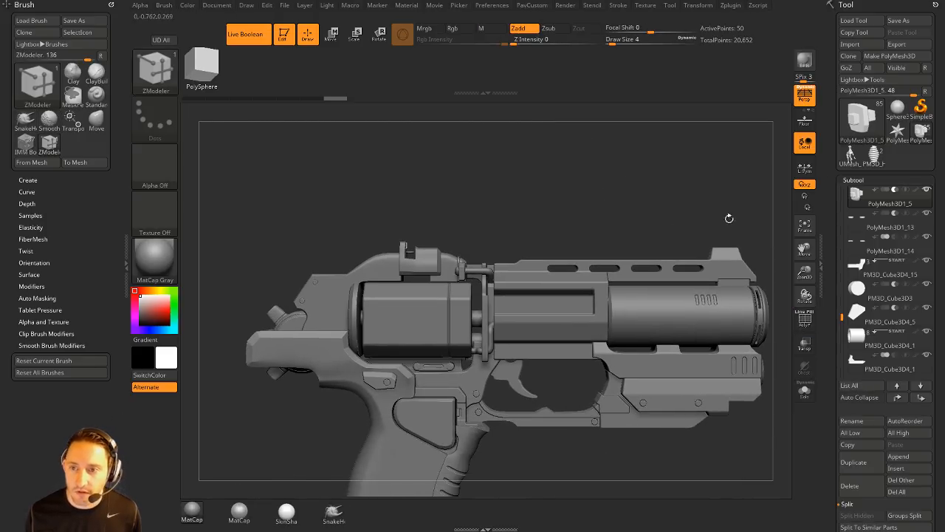
Step: Turn off perspective, frame the gun from the side and disable Live Boolean to show the uncut cutter subtools
left_click(807, 100)
left_click_drag(561, 205, 550, 185, "alt")
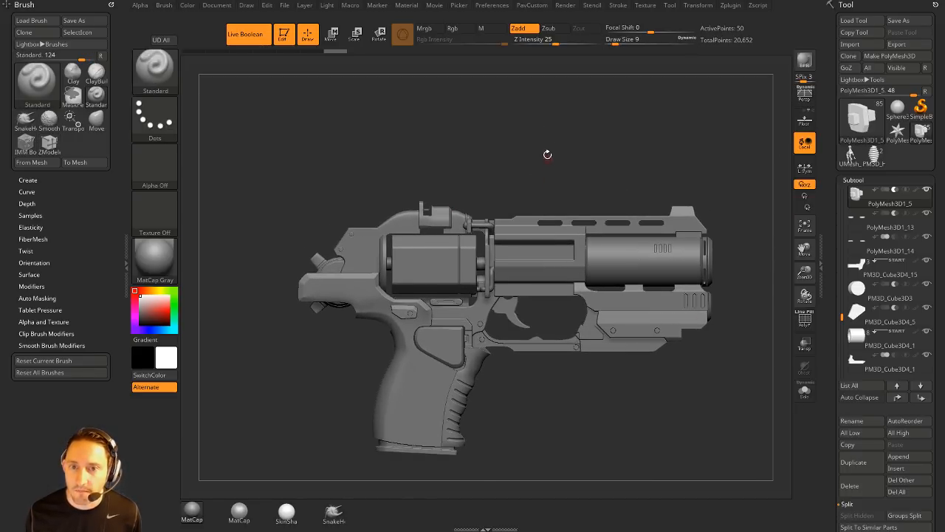
left_click_drag(547, 154, 579, 203, "alt")
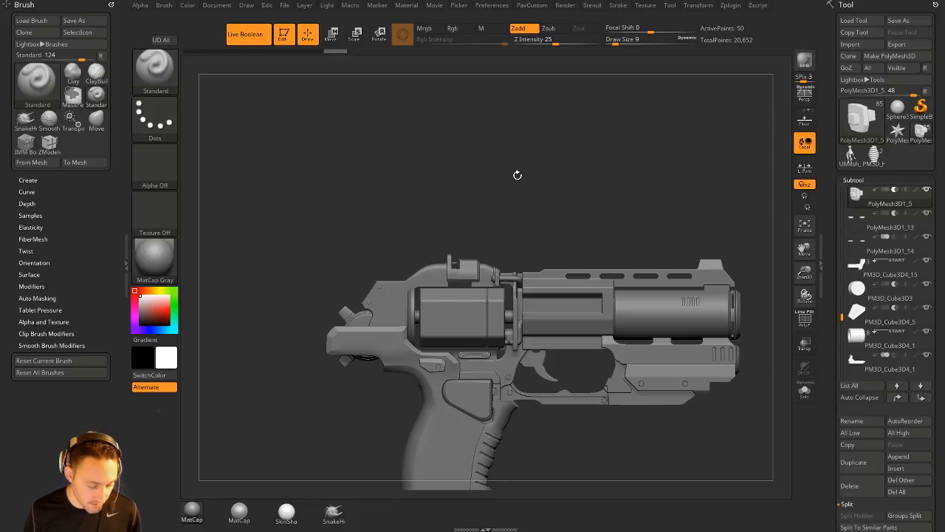
key("alt+b")
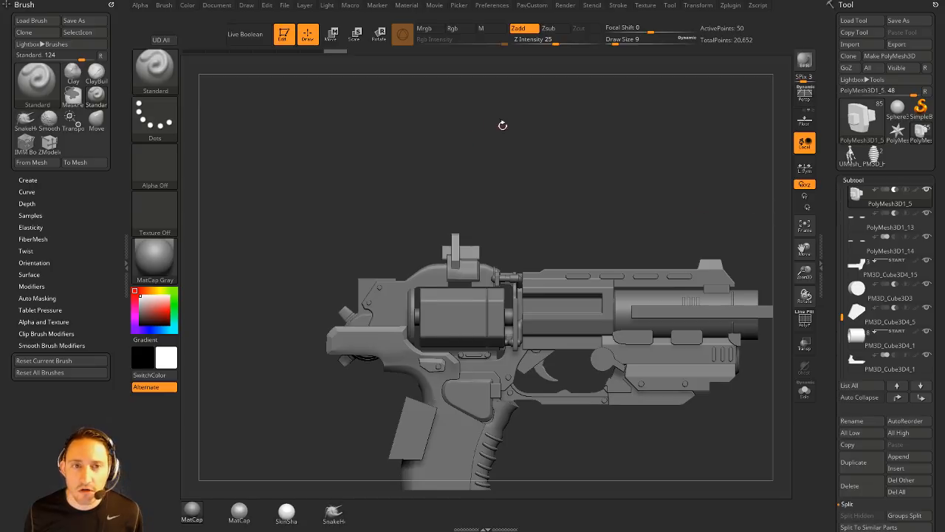
left_click_drag(502, 125, 506, 134)
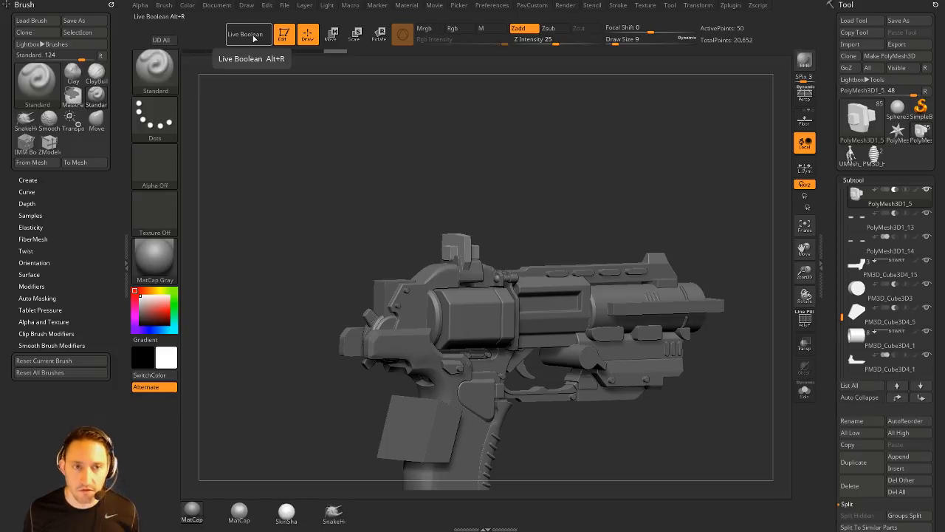
Step: Assign the custom hotkey Alt+O to the Planar brush and use it to activate that brush
left_click(164, 80)
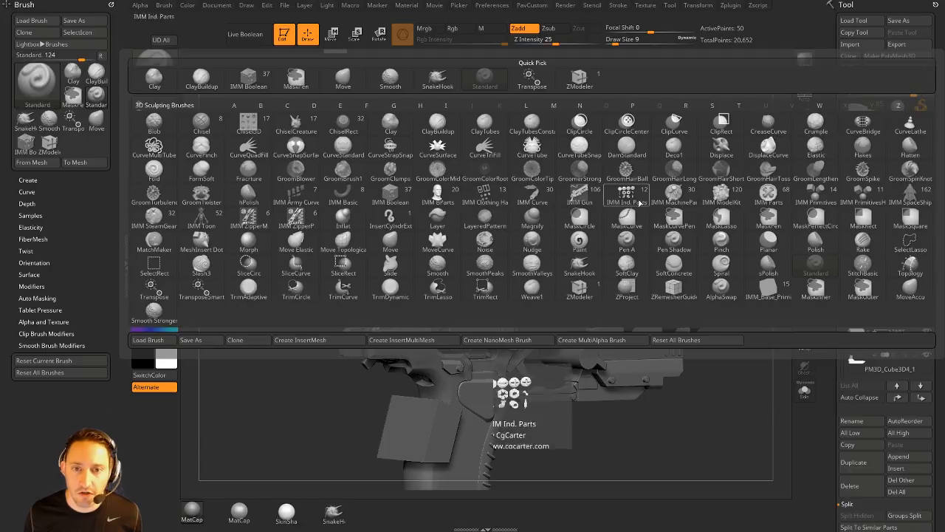
left_click(772, 244, "ctrl+alt")
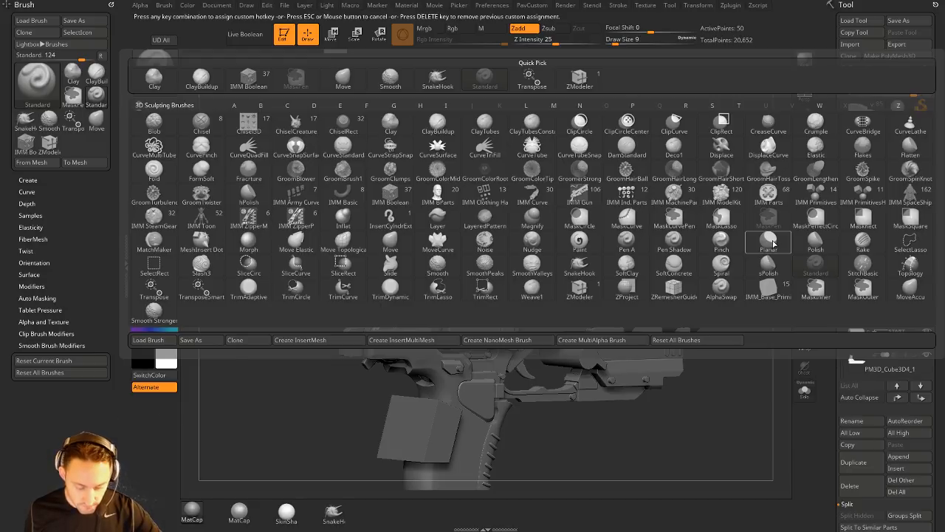
key("alt+o")
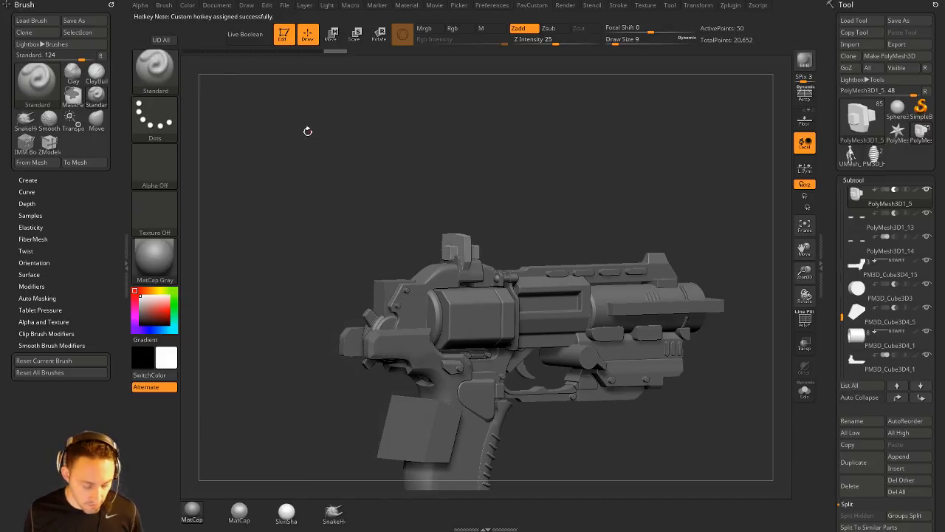
key("alt+o")
left_click_drag(382, 173, 774, 53)
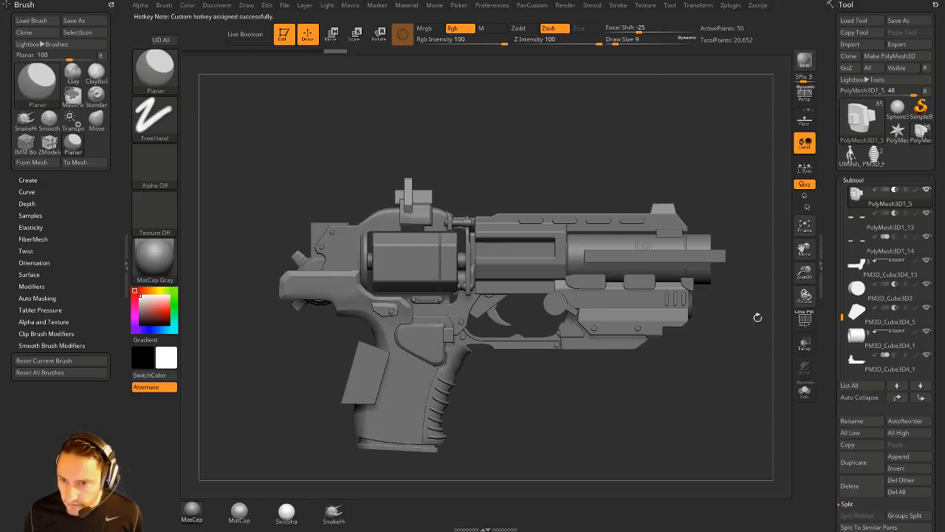
Step: Look over the custom menu of topology and polymodeling tools and close it
key("grave")
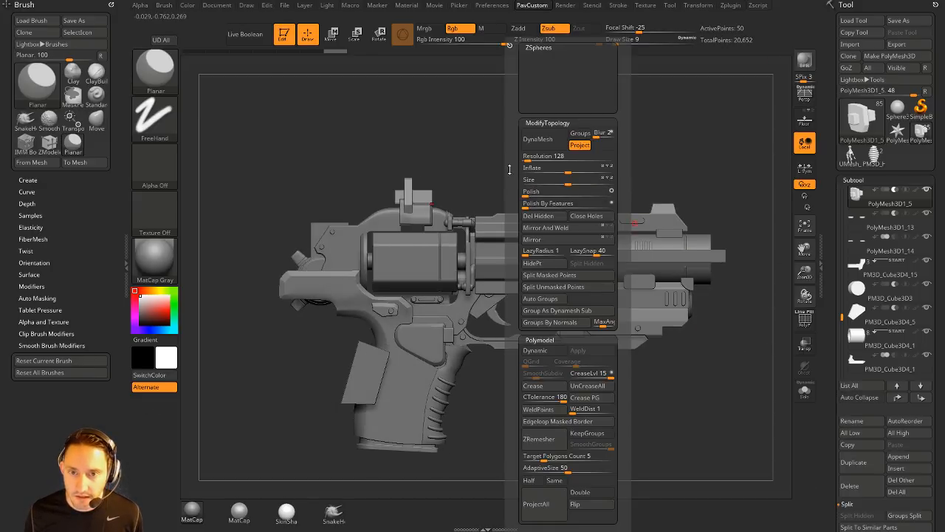
key("grave")
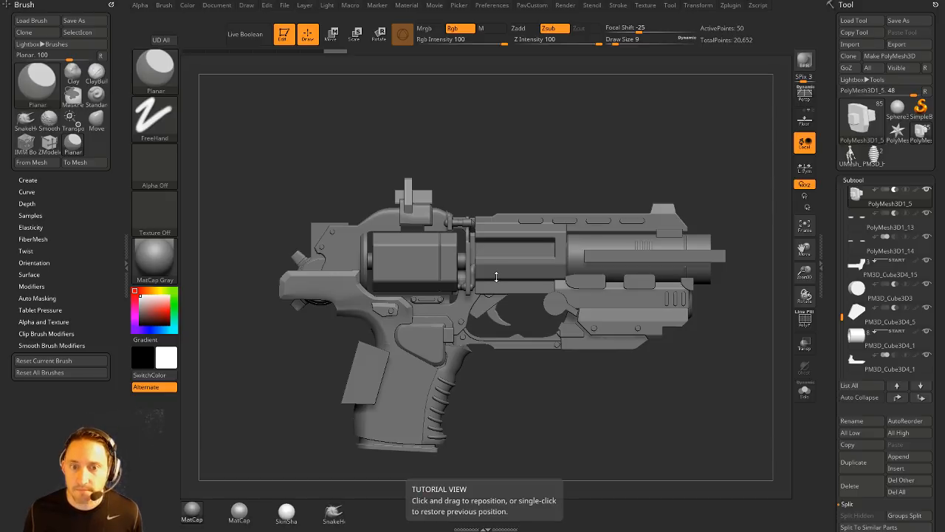
left_click_drag(594, 122, 573, 148)
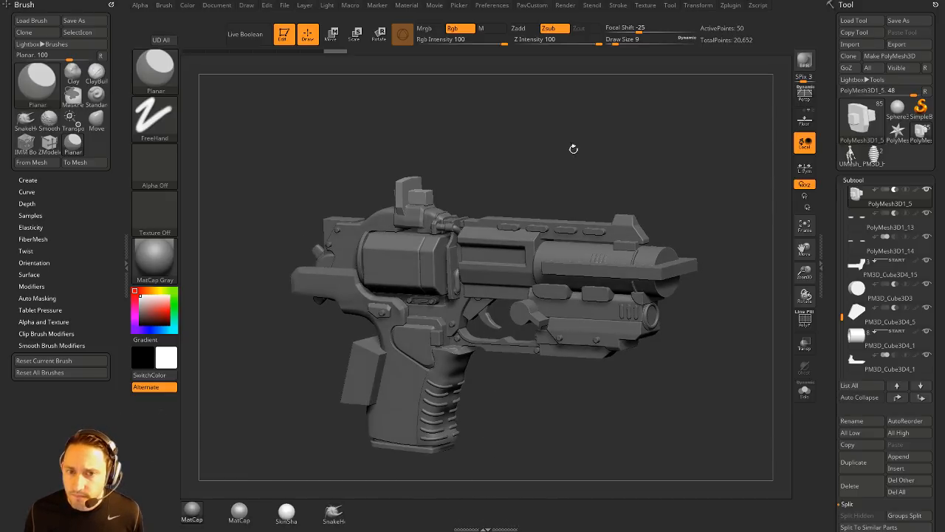
Step: Leave Edit mode, clear the canvas, draw a PolyMesh3D star, make it editable and snap it to the front view
left_click(287, 37)
key("ctrl+n")
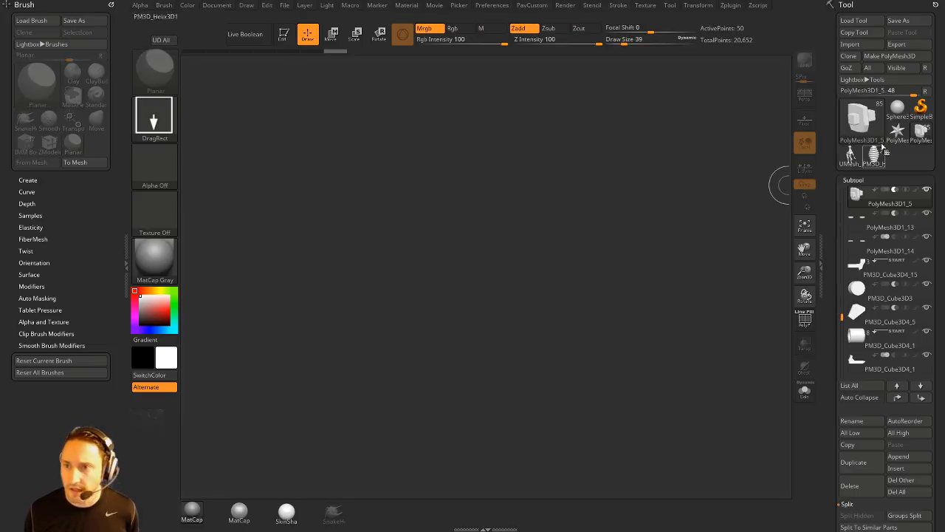
left_click(897, 132)
left_click_drag(429, 277, 450, 394)
key("t")
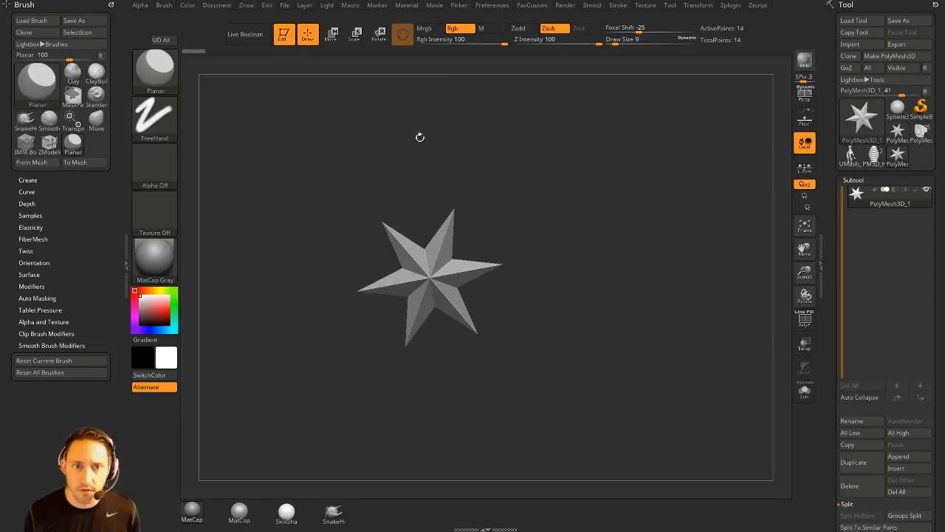
left_click_drag(421, 135, 574, 268, "shift")
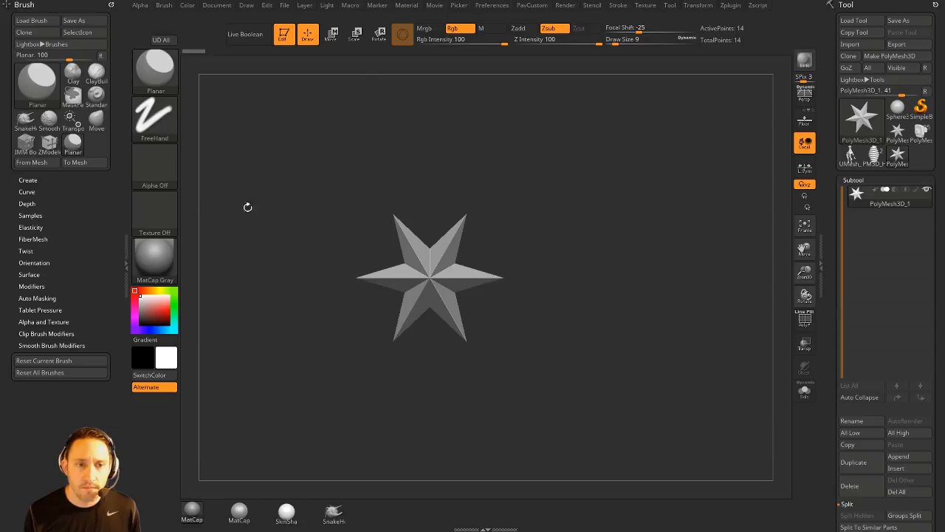
Step: Collapse both side trays to enlarge the canvas and restore them
left_click(126, 238)
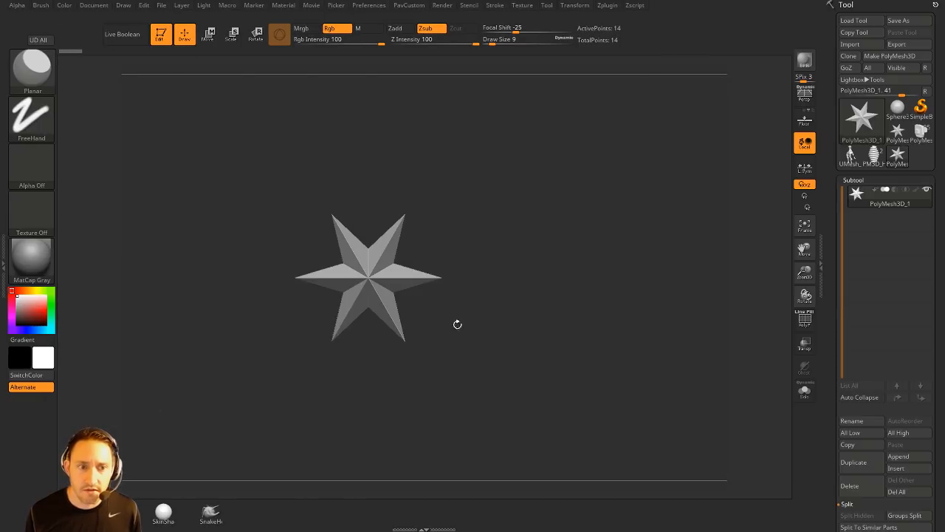
left_click(842, 293)
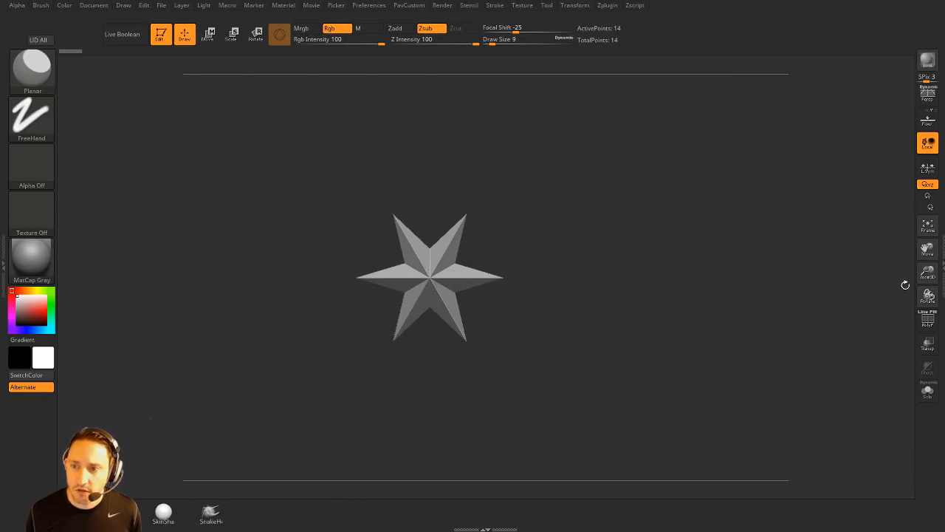
left_click(941, 243)
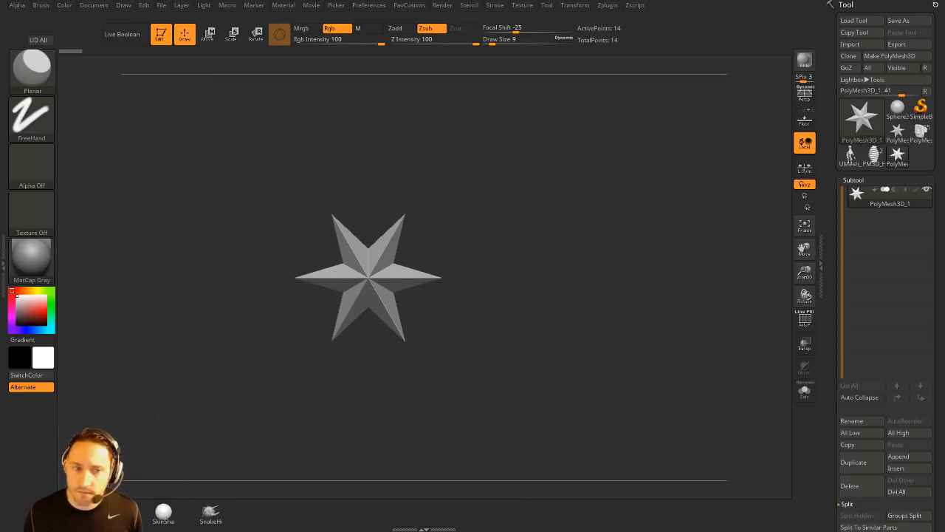
left_click(4, 246)
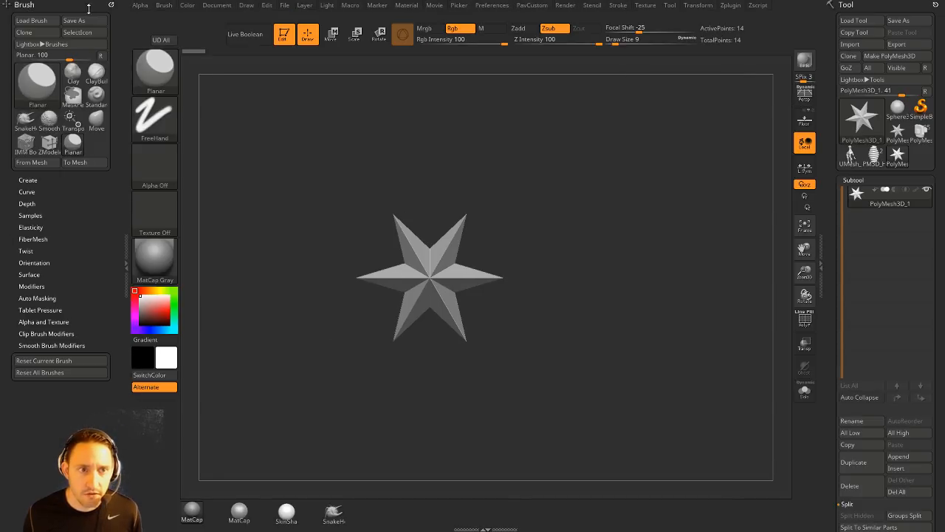
Step: Replace the docked Brush palette with the Zplugin palette and expand its Text 3D & Vector Shapes section
left_click(110, 5)
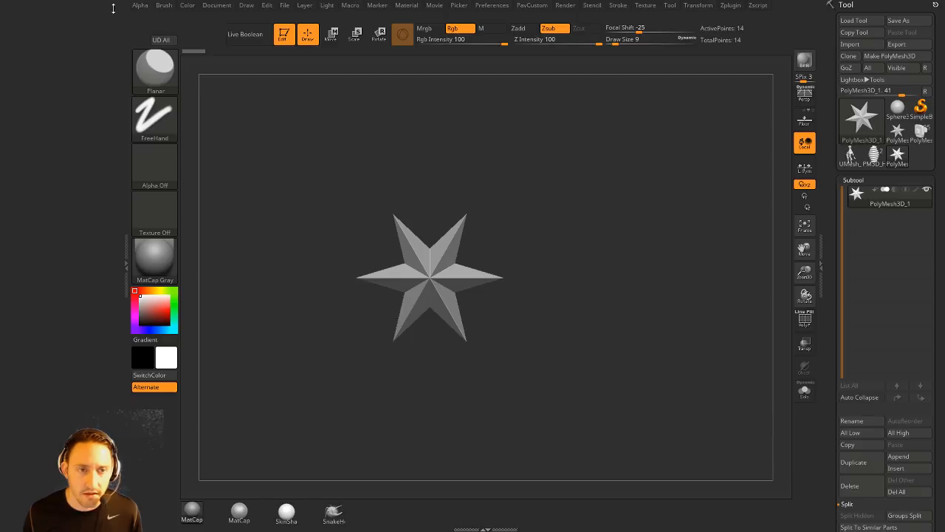
left_click(729, 6)
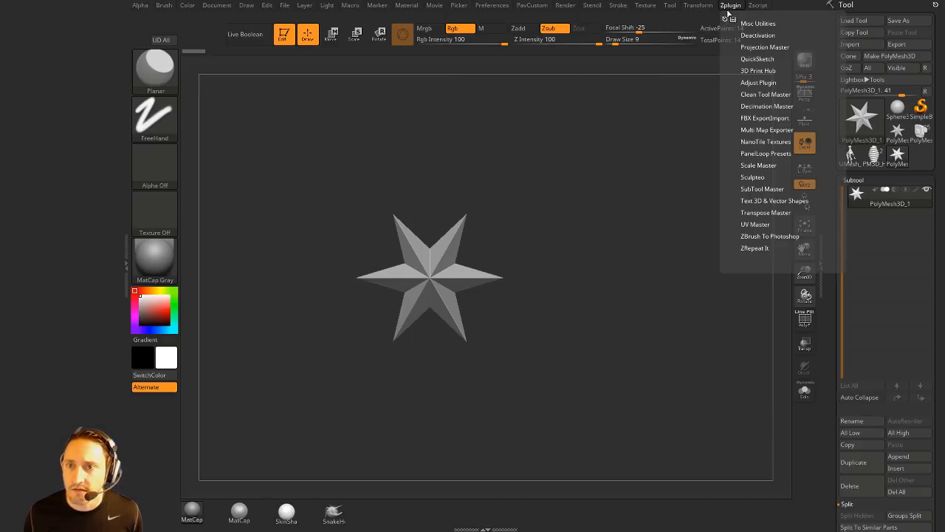
left_click_drag(724, 18, 46, 74)
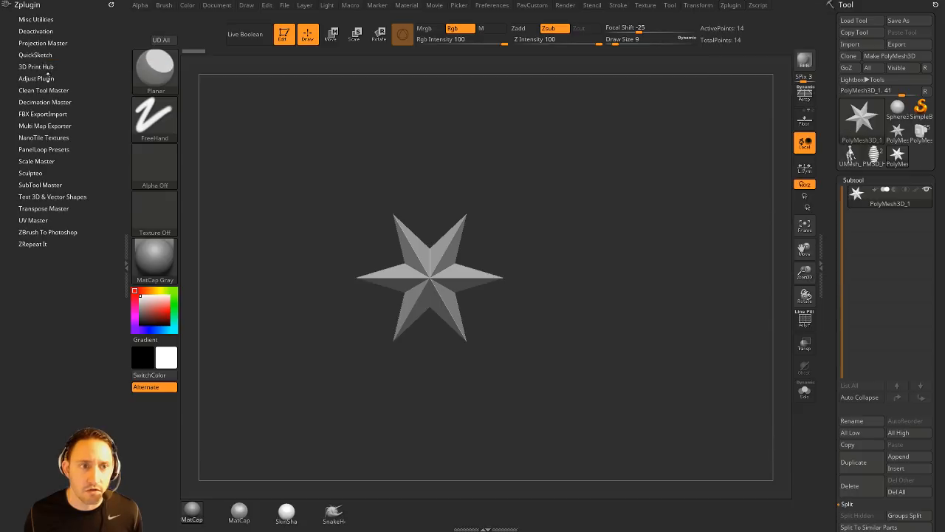
left_click(34, 197)
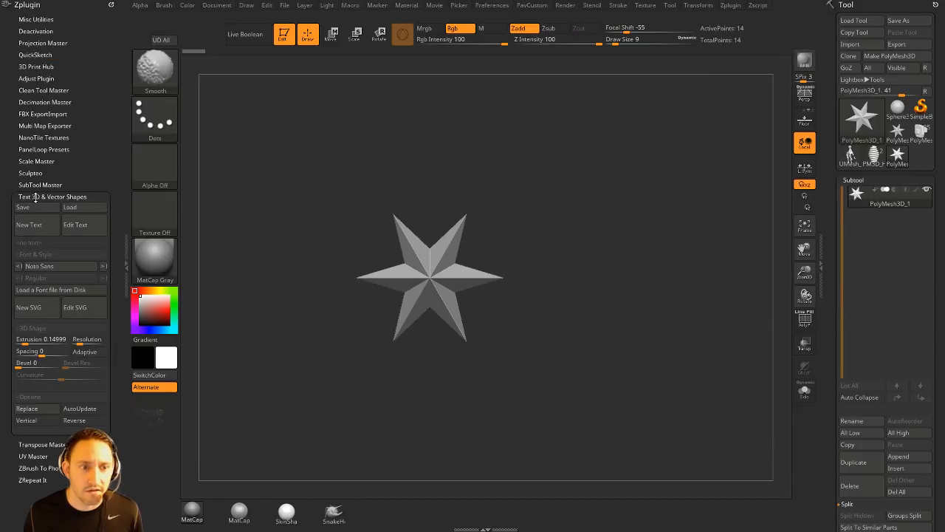
mouse_move(192, 510)
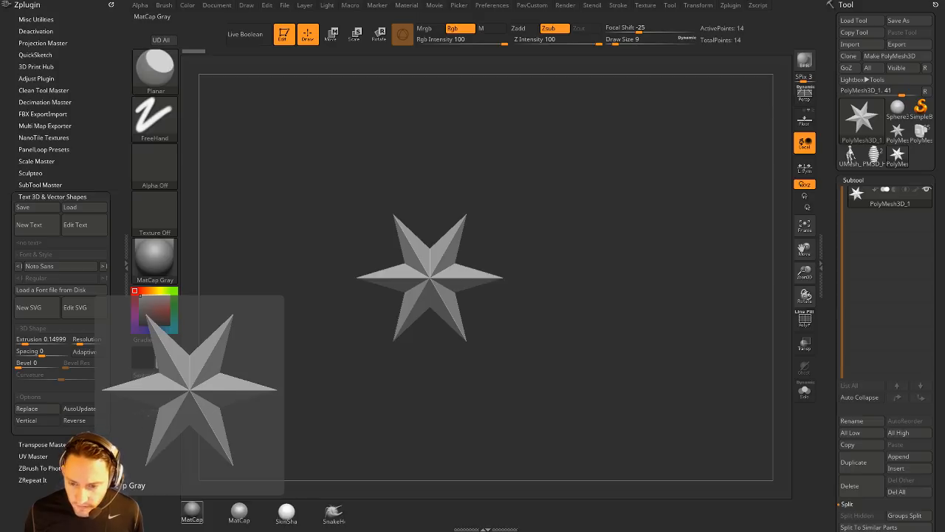
Step: Switch to the browser and open the 003 Modeling Threadripper Logo video in the ZBrush to Keyshot Bridge Quickstart playlist
key("alt+Tab")
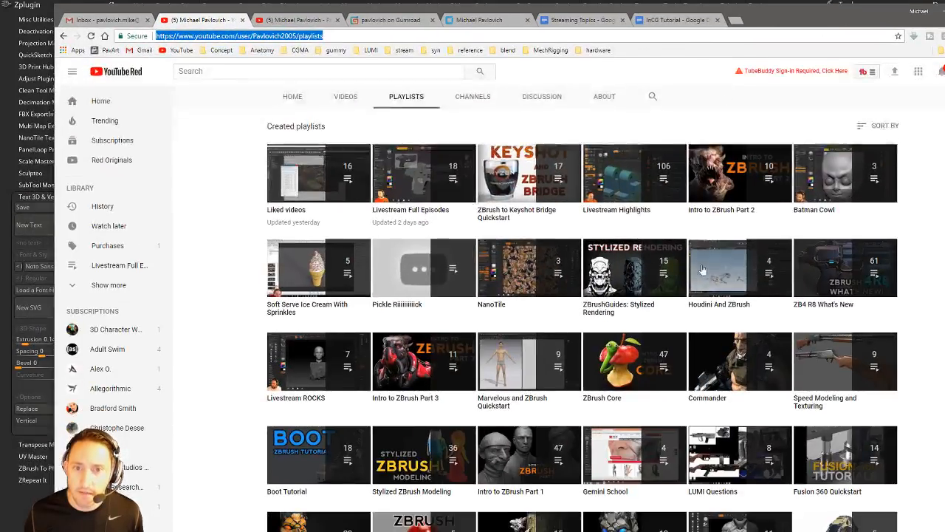
left_click(504, 214)
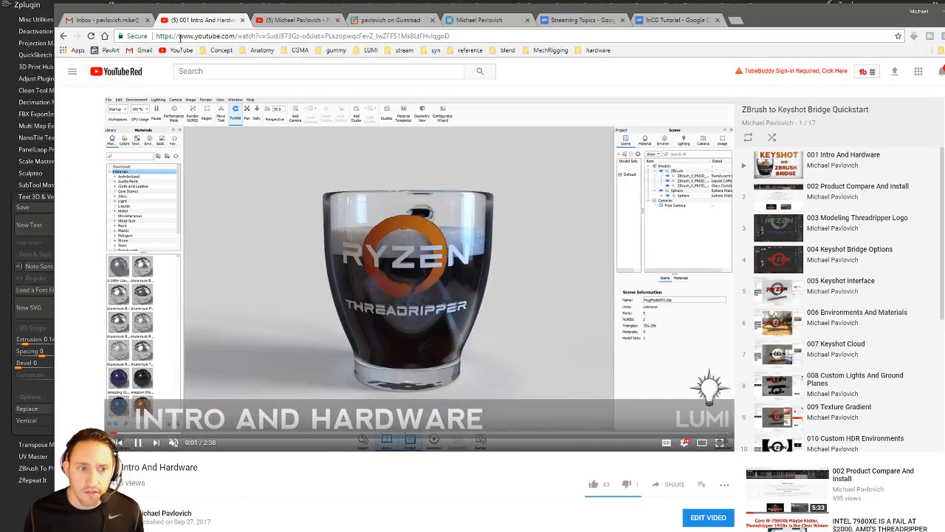
left_click_drag(244, 11, 393, 22)
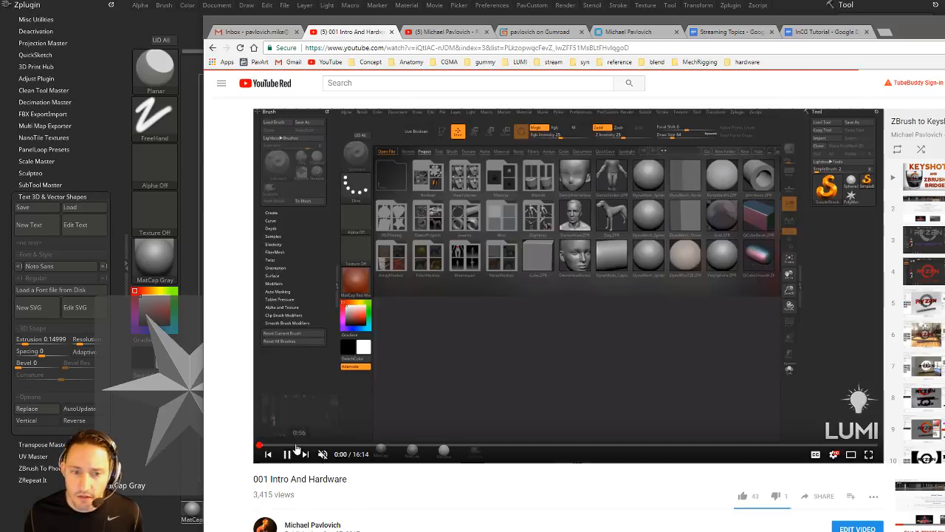
Step: Skim forward through the Modeling Threadripper Logo video to see the 3D text and vector logo examples
left_click(315, 446)
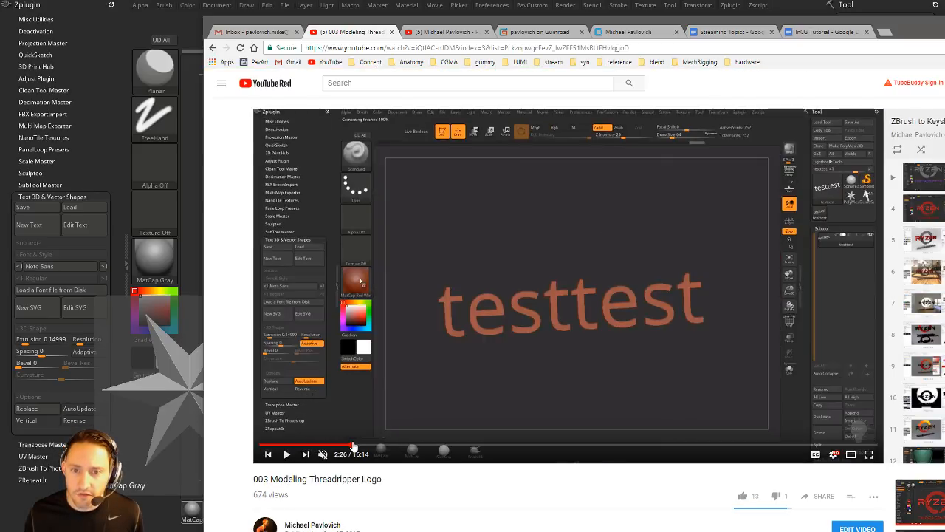
left_click(353, 446)
left_click(394, 446)
left_click(419, 447)
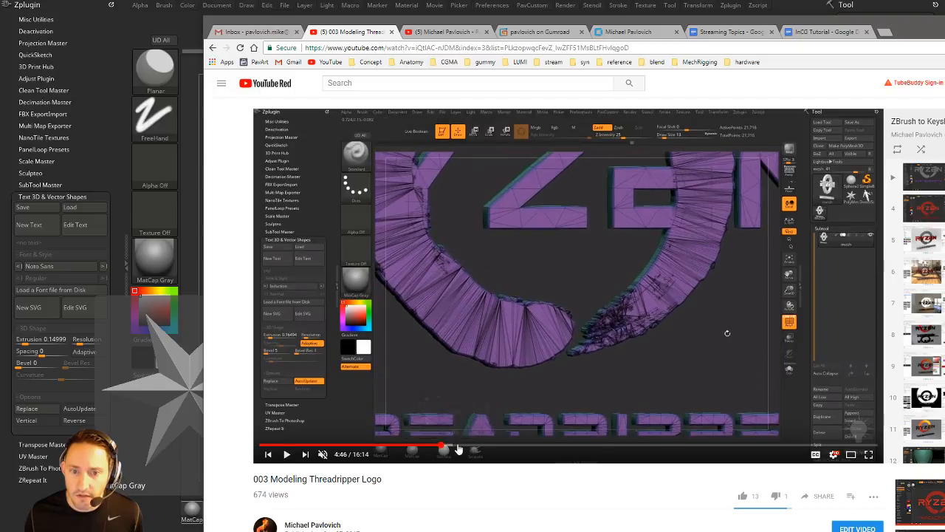
Step: Skip further through the Modeling Threadripper Logo video to view the RYZEN and THREADRIPPER text modelling up to the assembled logo
left_click(442, 446)
left_click(513, 447)
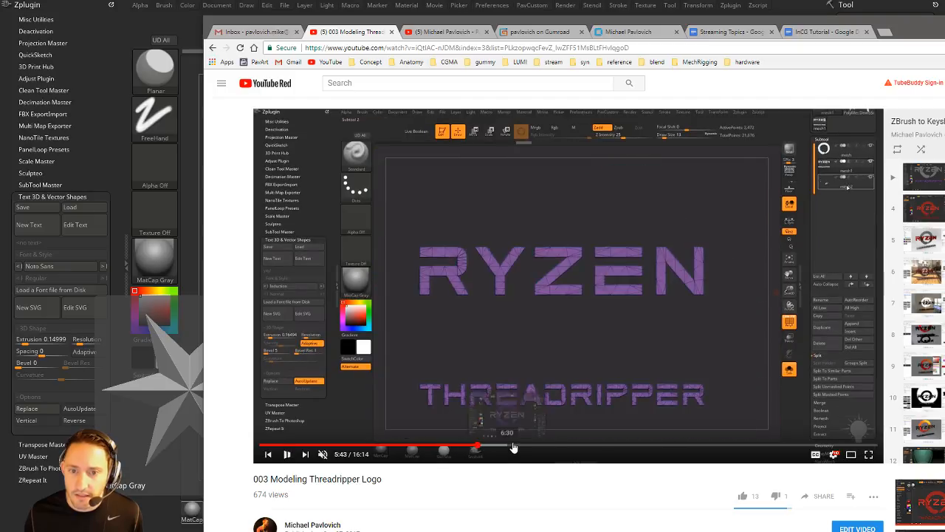
left_click(566, 447)
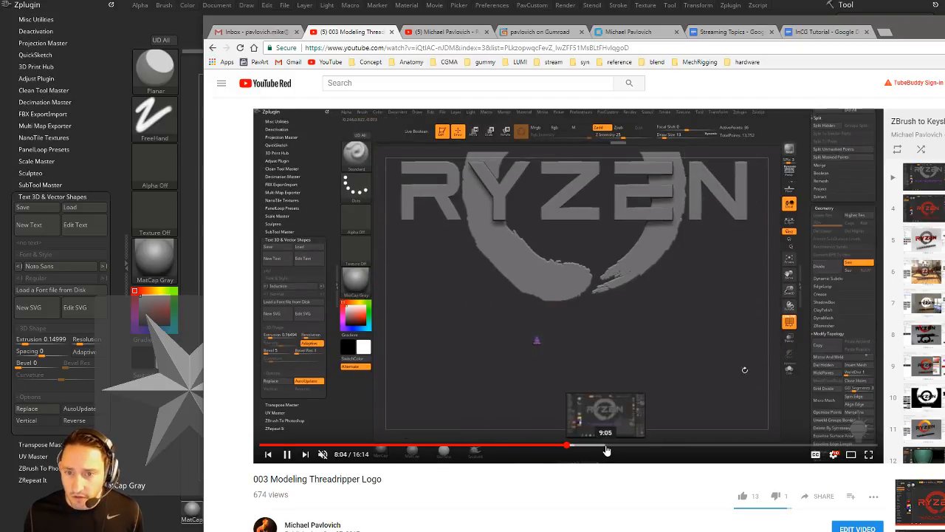
left_click(606, 447)
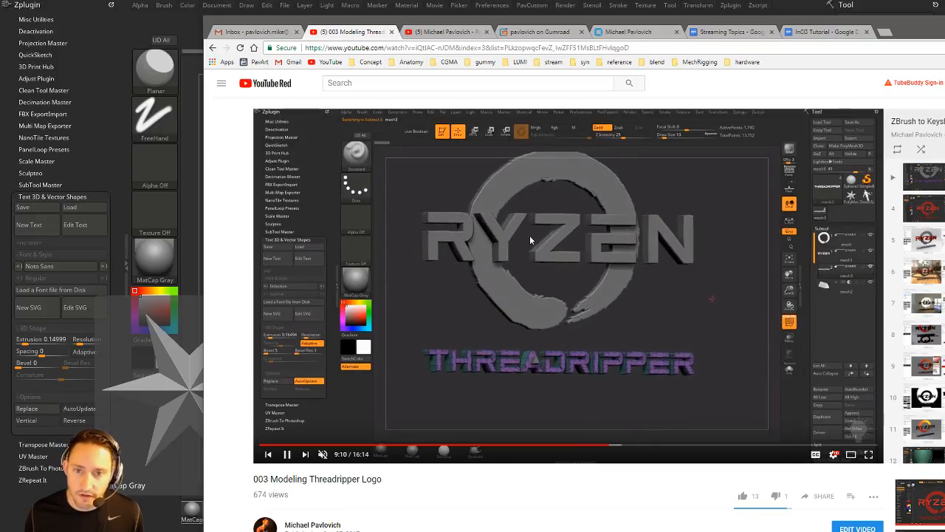
Step: Open simpleicons.org in another browser tab and look through its free SVG brand icons
left_click(934, 34)
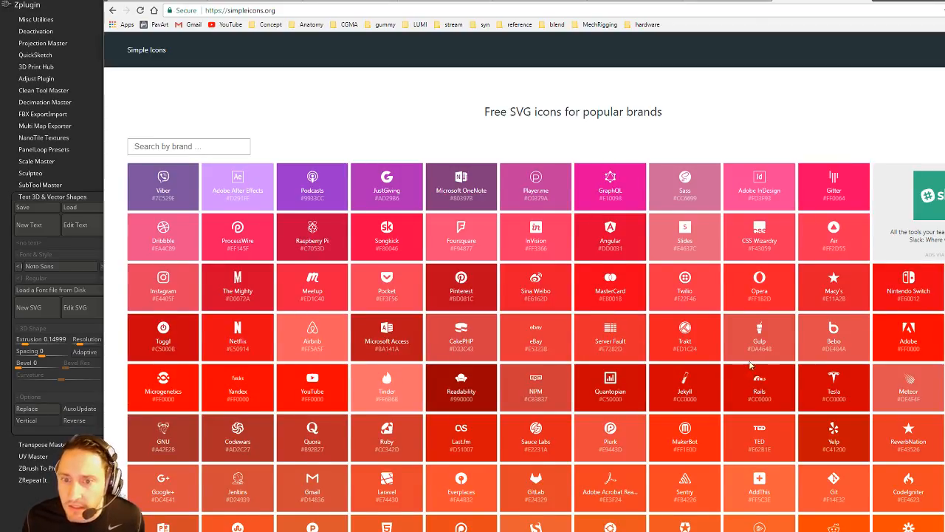
scroll(745, 365, "down", 3)
scroll(738, 365, "down", 2)
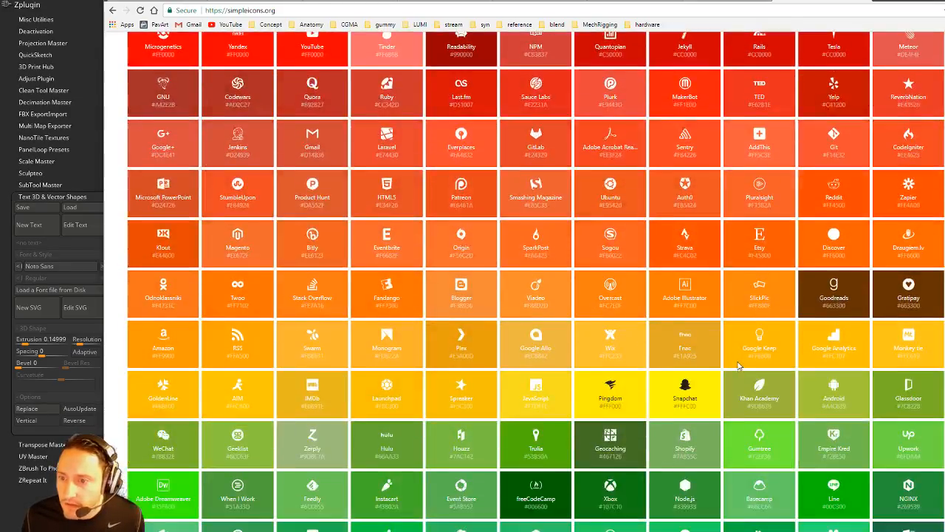
scroll(739, 365, "down", 4)
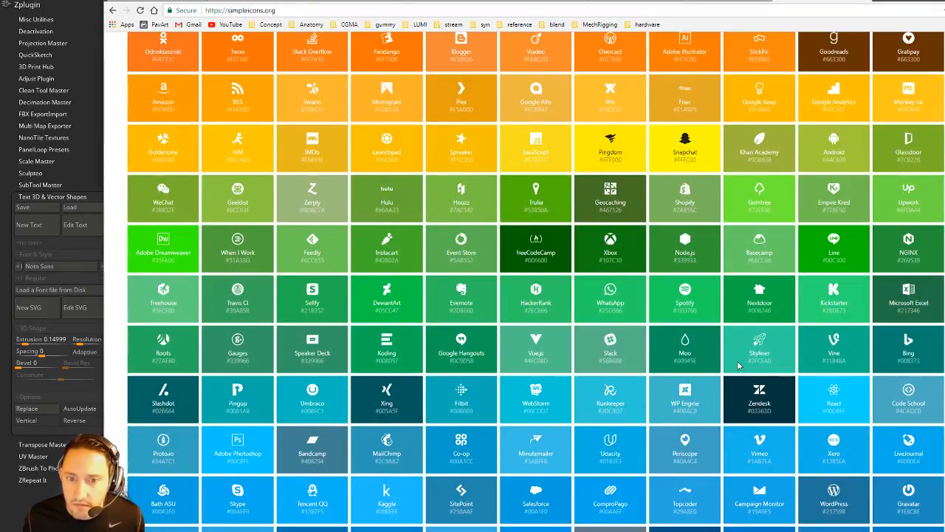
Step: Find the YouTube icon on the Simple Icons page and download it as youtube.svg
key("ctrl+f")
type("youtu")
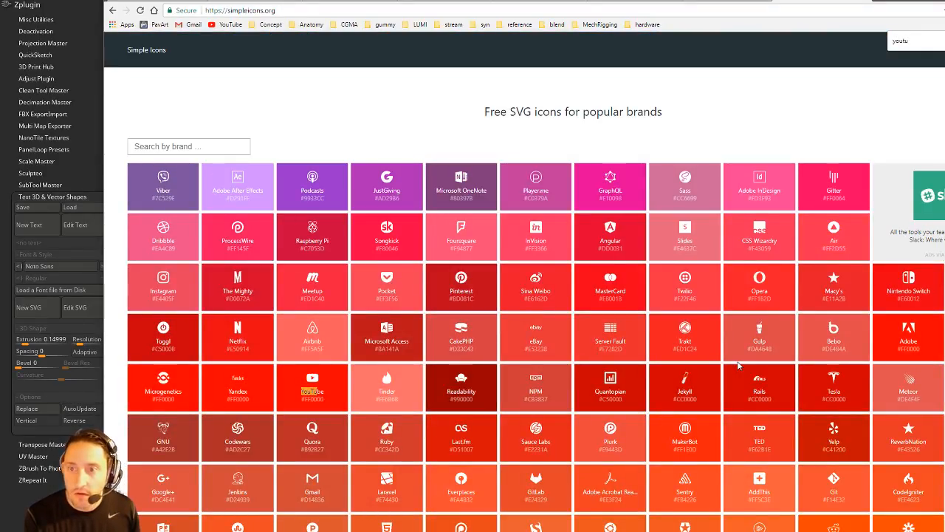
type("b")
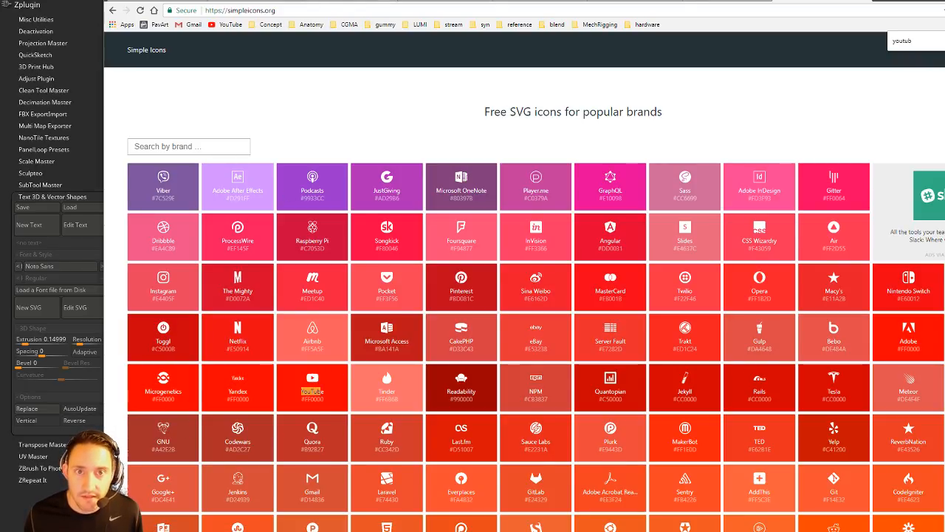
mouse_move(374, 1)
left_mouse_down()
mouse_move(375, 79)
mouse_move(365, 7)
left_mouse_up()
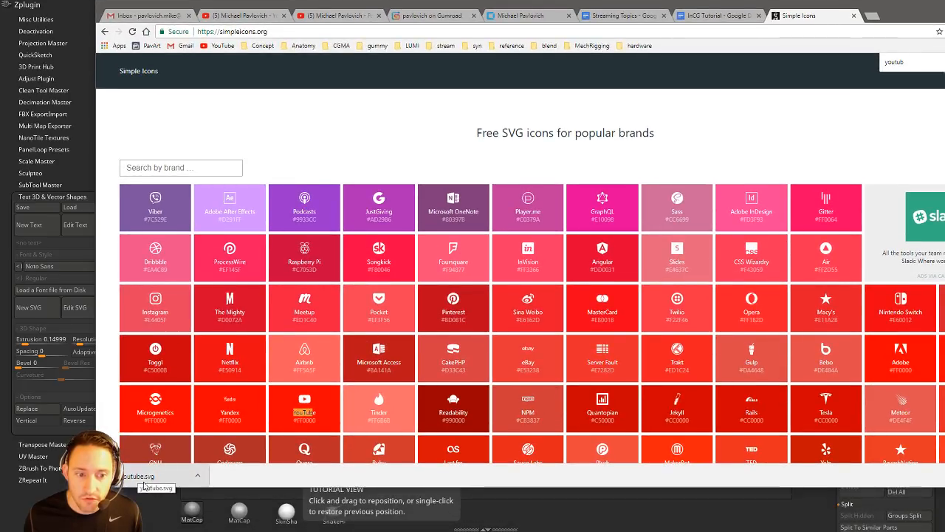
Step: Switch back to ZBrush and import youtube.svg from the Downloads folder as a new vector shape
left_click_drag(570, 7, 569, 531)
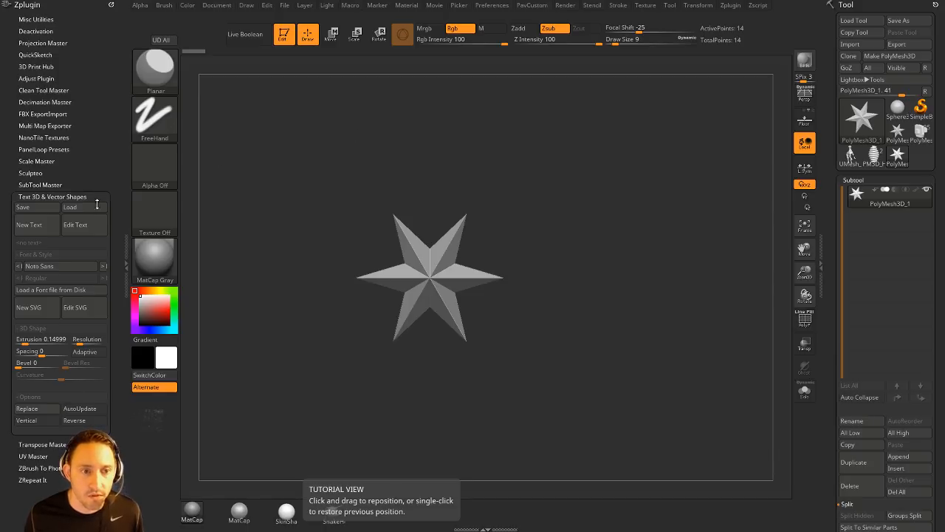
left_click_drag(491, 204, 475, 175)
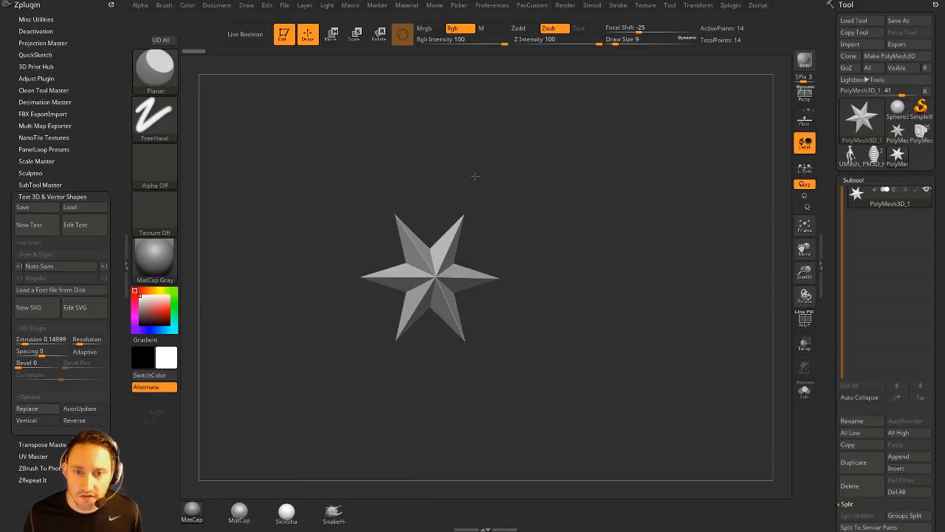
left_click(43, 309)
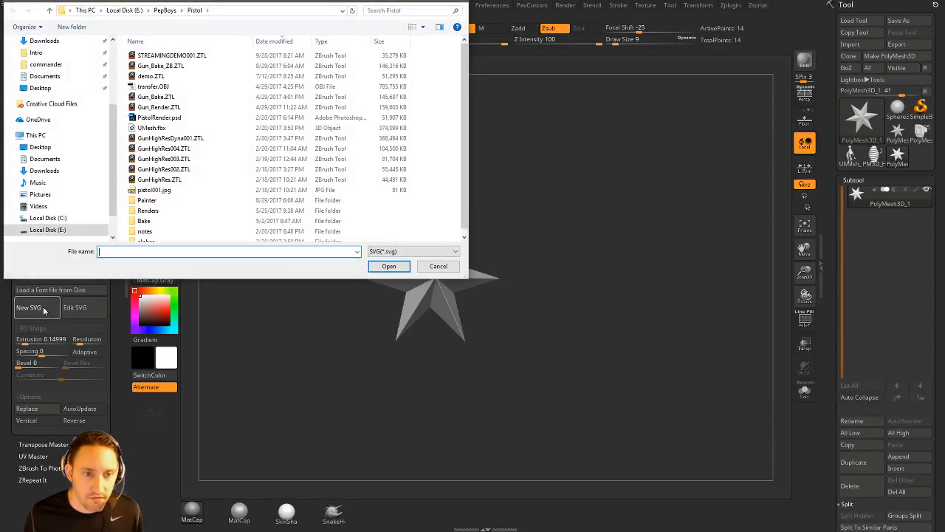
left_click(45, 170)
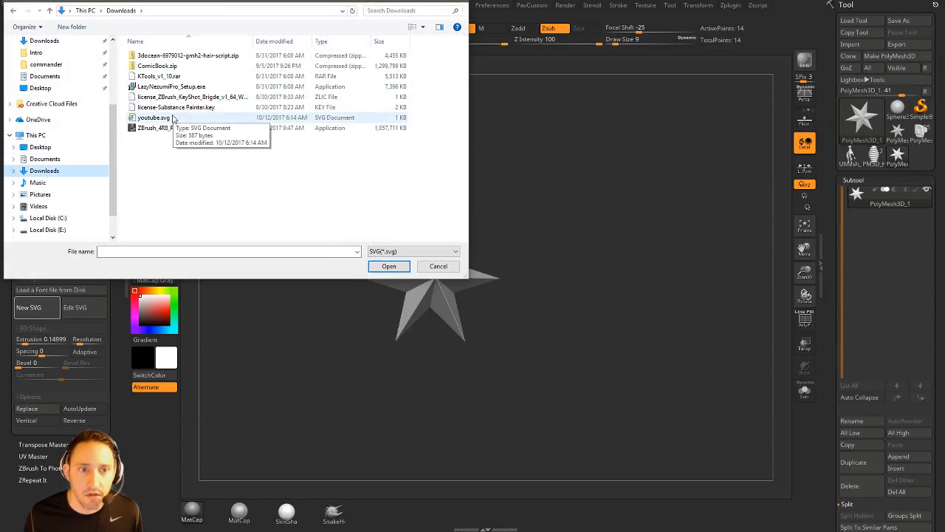
left_click(169, 118)
double_click(172, 119)
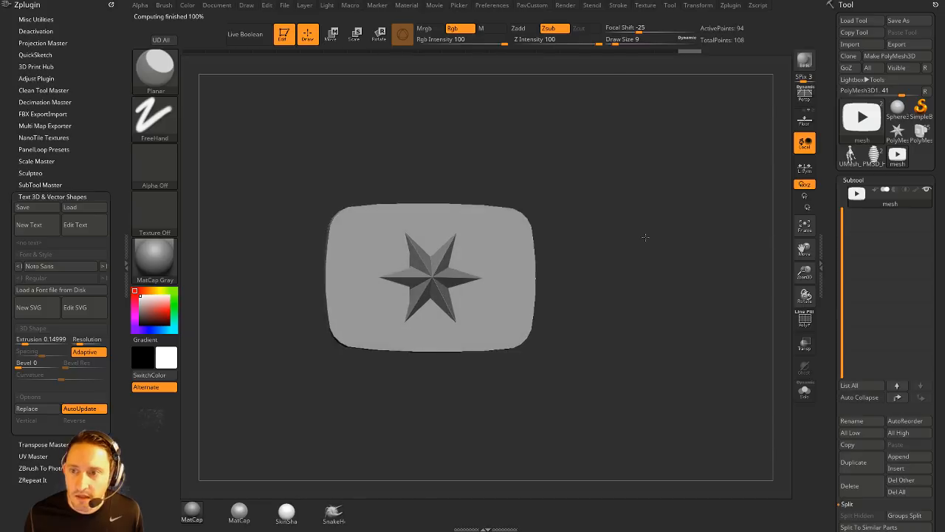
Step: Delete the PolyMesh3D_1 star subtool so only the YouTube logo mesh is kept
left_click_drag(700, 203, 736, 213)
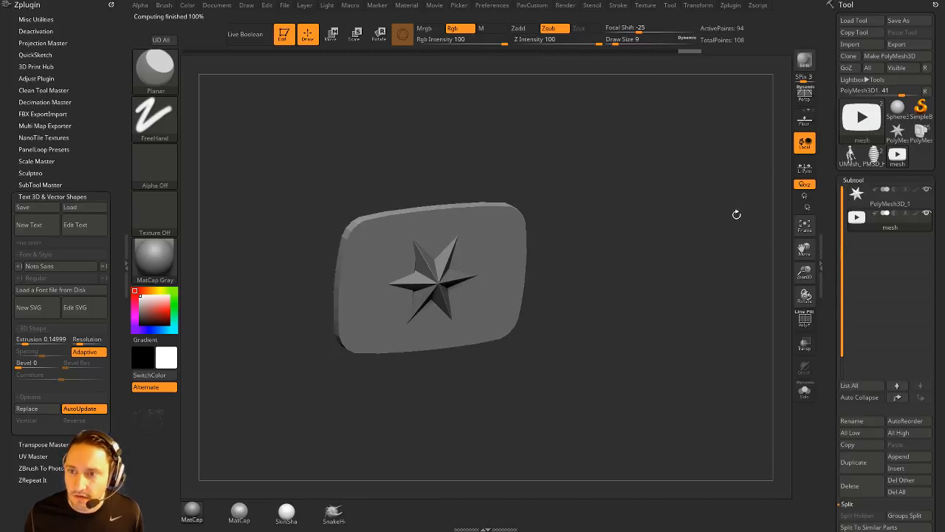
left_click(907, 205)
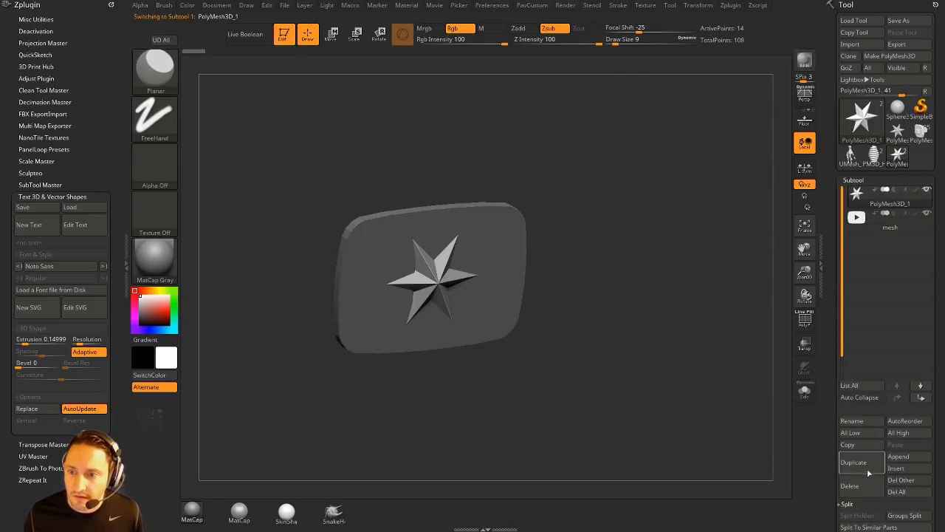
left_click(850, 485)
left_click(809, 508)
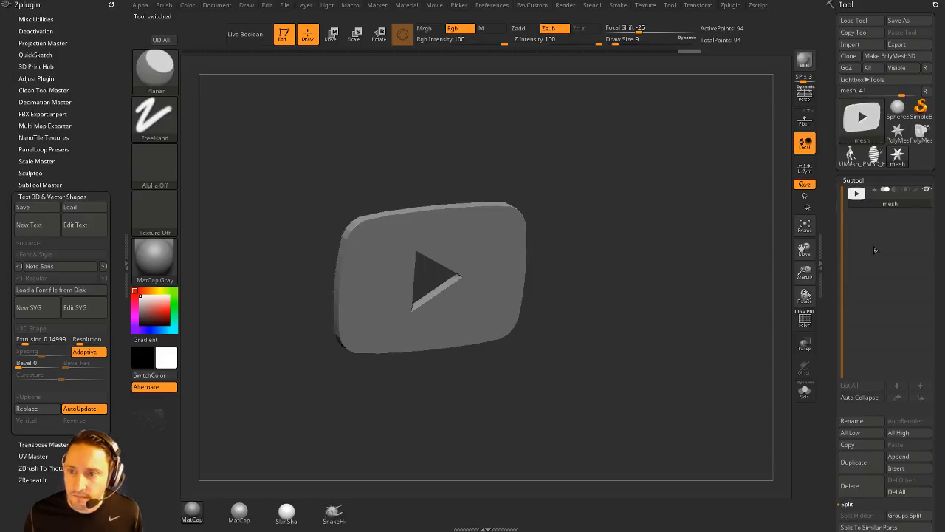
Step: Frame the YouTube logo on the canvas and turn on its polygroup wireframe display
left_click_drag(758, 199, 653, 213)
key("f")
left_click(805, 319)
left_click_drag(724, 194, 701, 185)
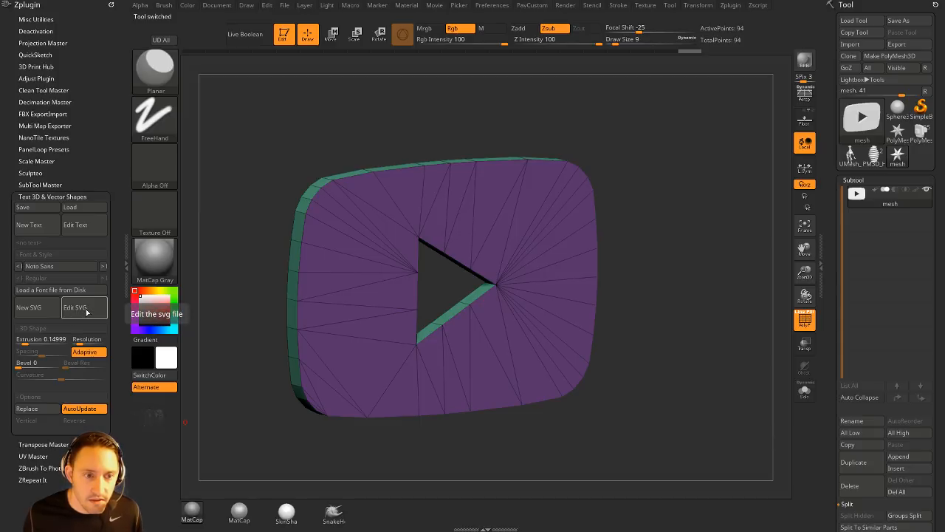
Step: Set the logo's extrusion to 0.47422, bevel to 47 and bevel resolution to 4
left_click_drag(27, 340, 88, 342)
left_click_drag(20, 363, 75, 364)
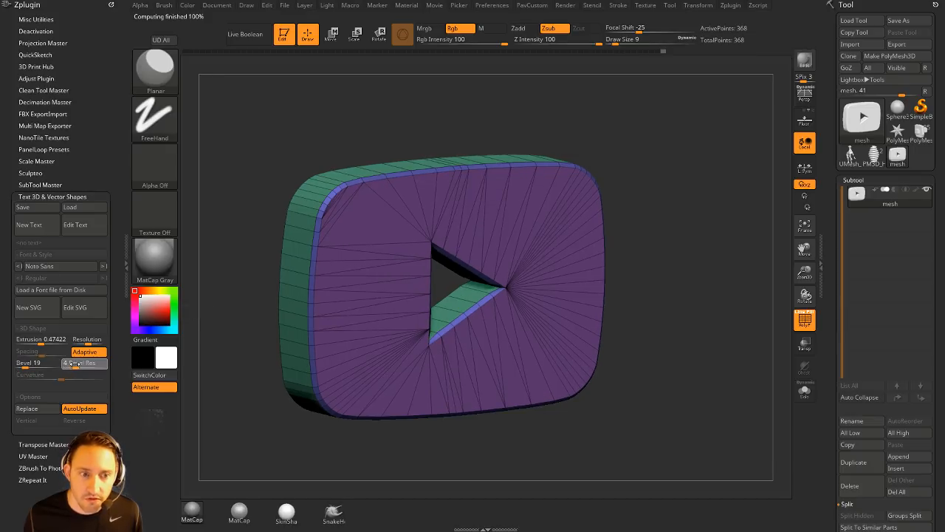
left_click_drag(651, 277, 702, 257)
left_click_drag(30, 364, 36, 363)
left_click_drag(761, 184, 630, 181)
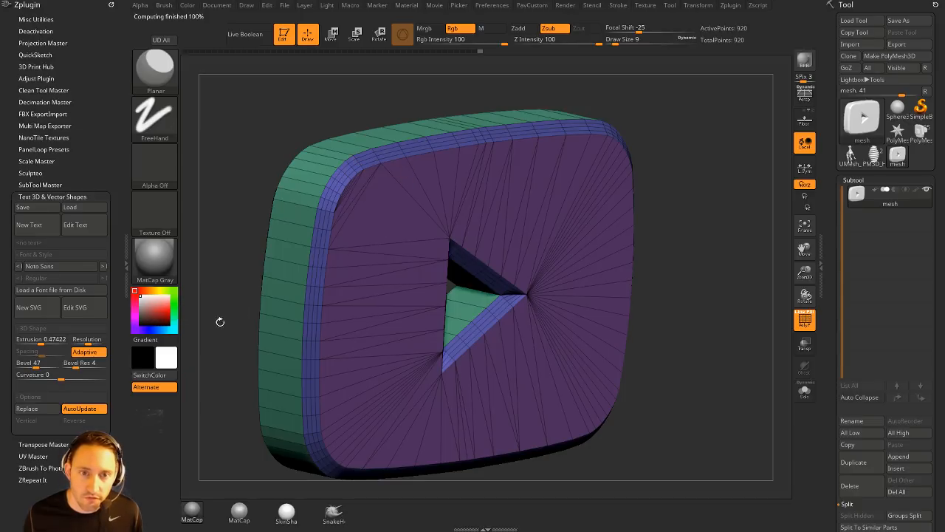
Step: Set the logo's bevel curvature to -1, the bevel to 58 and the bevel resolution to 1
left_click_drag(59, 376, 108, 378)
mouse_move(688, 229)
left_mouse_down()
mouse_move(736, 226)
mouse_move(689, 223)
left_mouse_up()
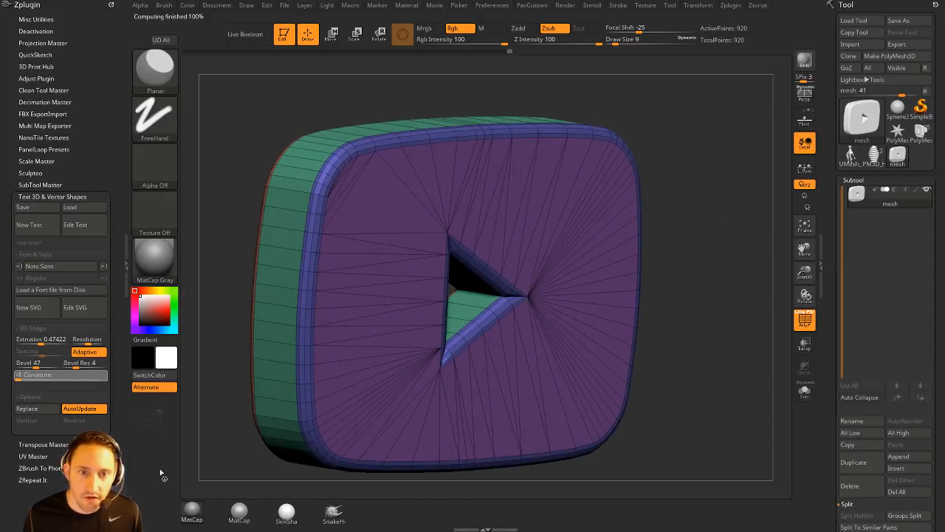
mouse_move(726, 271)
left_mouse_down()
mouse_move(748, 262)
mouse_move(730, 263)
left_mouse_up()
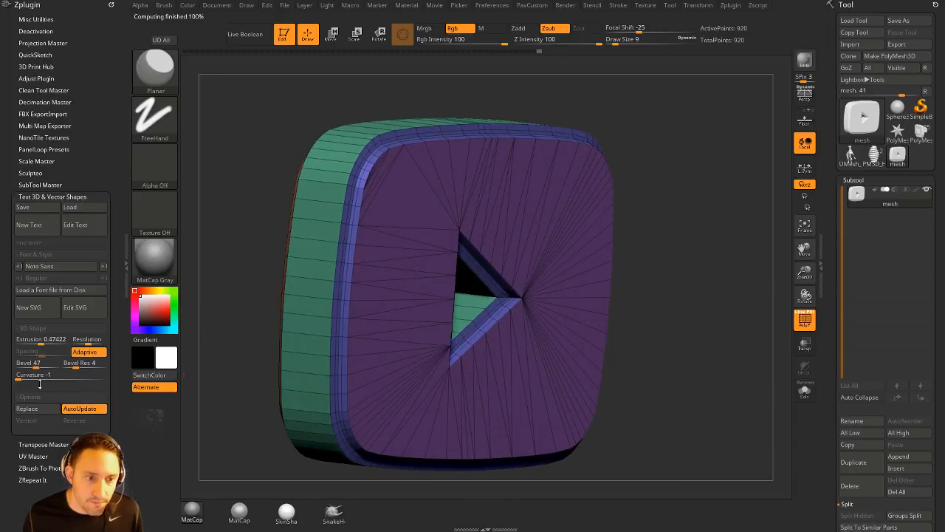
mouse_move(36, 367)
left_mouse_down()
mouse_move(25, 380)
mouse_move(42, 364)
left_mouse_up()
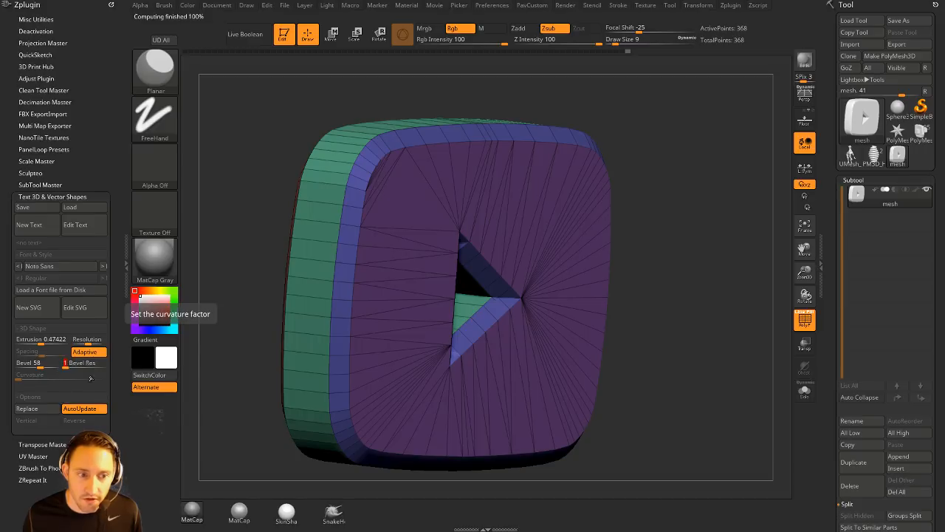
Step: Switch to the ZModeler brush and set its edge action to Insert with Multiple EdgeLoops
mouse_move(673, 187)
left_mouse_down()
mouse_move(707, 167)
mouse_move(685, 190)
mouse_move(694, 195)
left_mouse_up()
key("b")
key("z")
key("m")
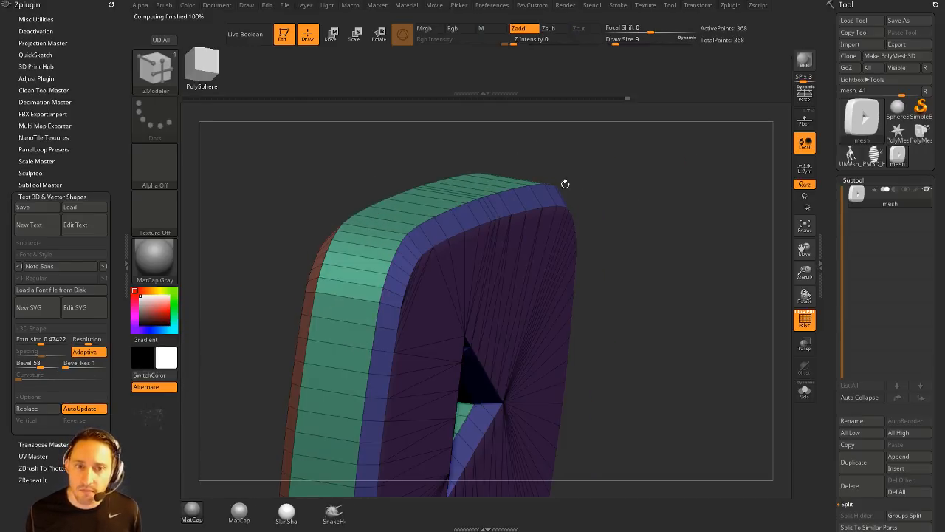
key("space")
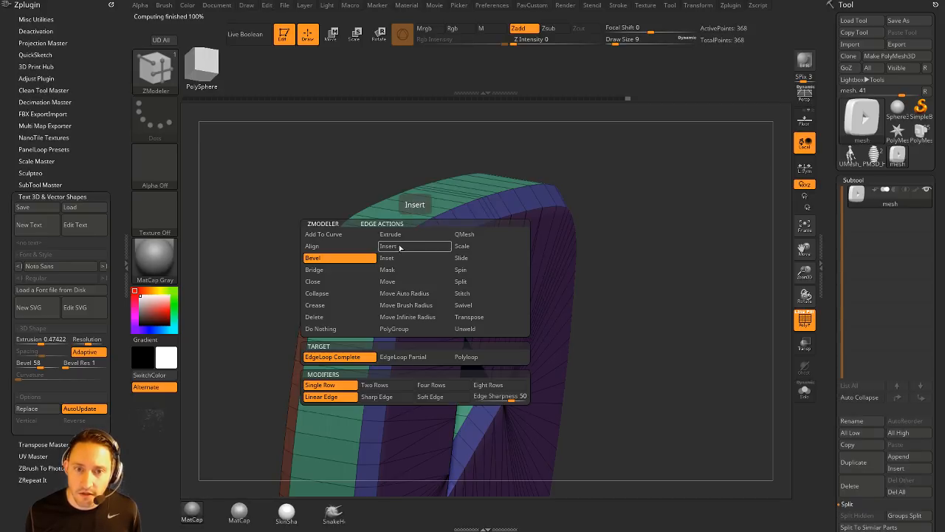
left_click(414, 246)
left_click(446, 396)
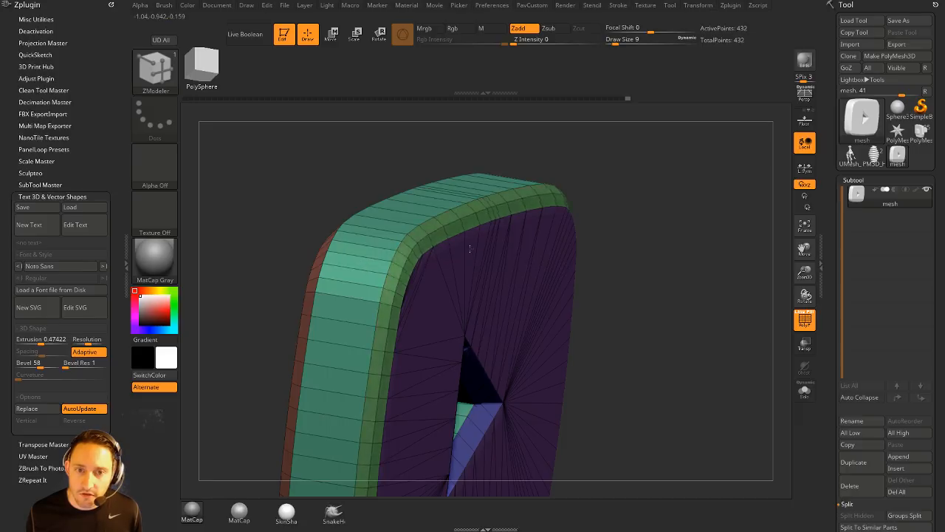
Step: Insert multiple edge loops along the outer bevel on the logo's front face
left_click_drag(517, 238, 448, 277)
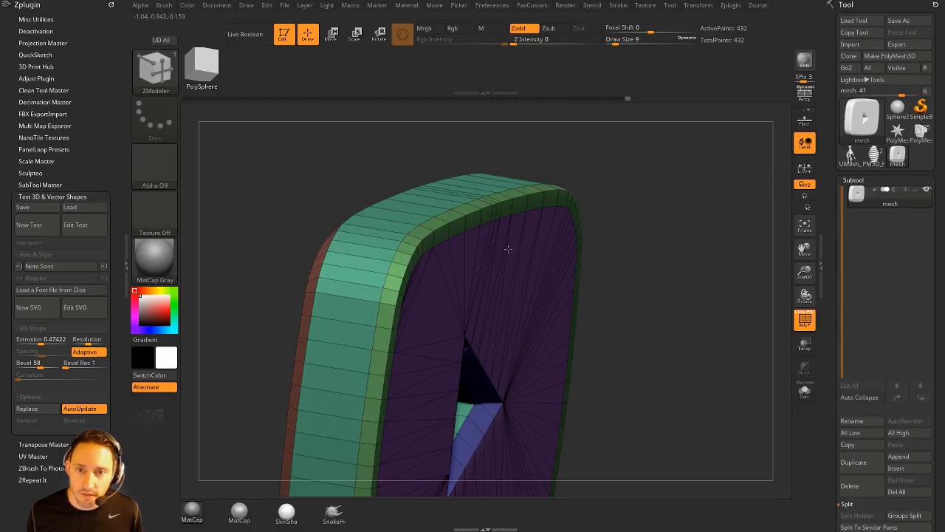
key("ctrl+z")
key("ctrl+shift+z")
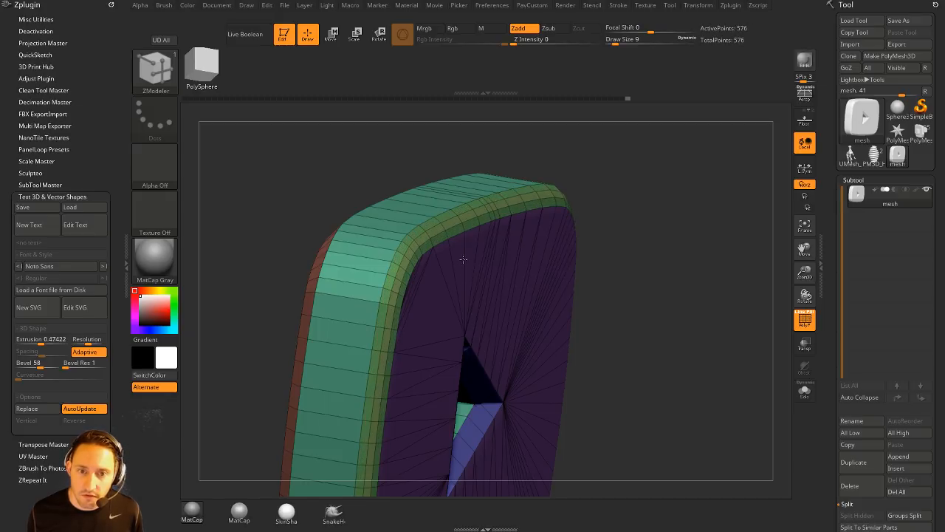
Step: Insert the same edge loops along the outer bevel on the back of the logo
left_click_drag(677, 268, 626, 196)
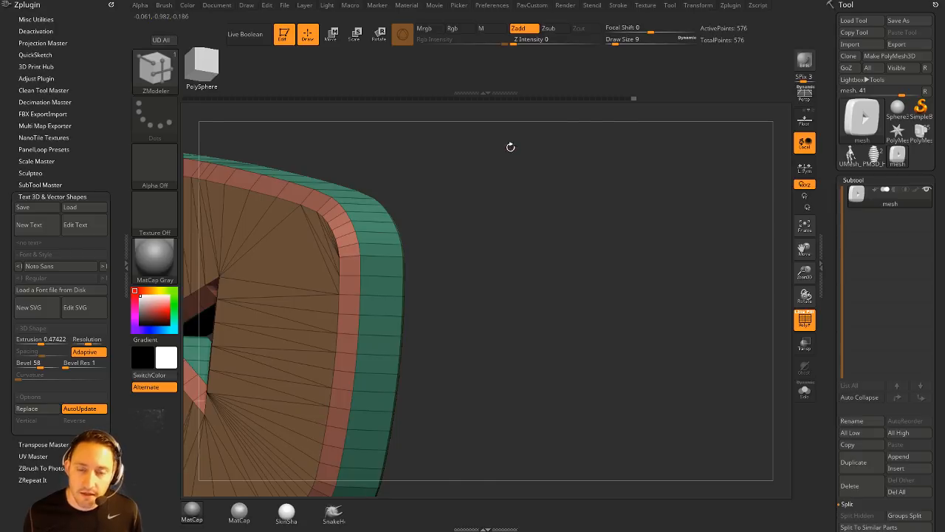
left_click_drag(510, 147, 608, 192)
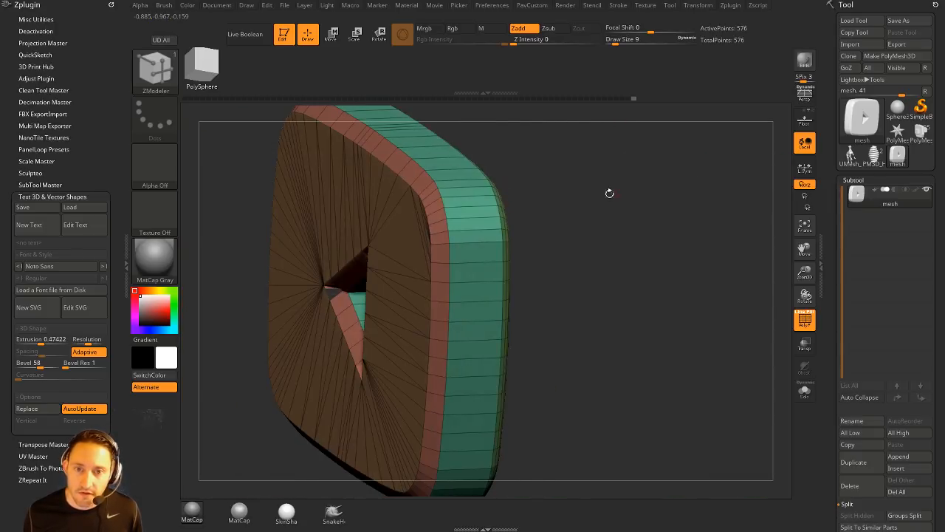
left_click(425, 189)
Step: Insert multiple edge loops into the front and back bevels of the play triangle cutout
left_click_drag(701, 249, 644, 184)
left_click_drag(666, 151, 493, 129, "alt")
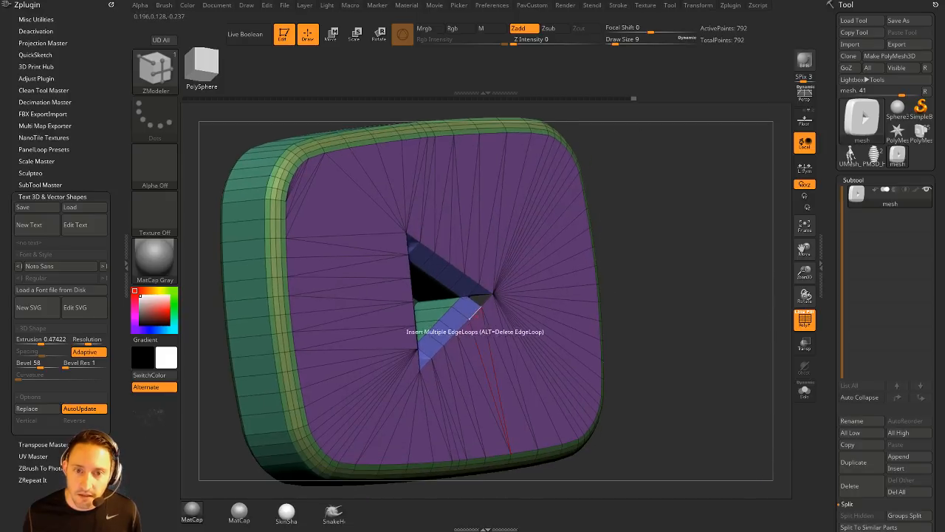
left_click(459, 280)
left_click_drag(664, 241, 716, 231)
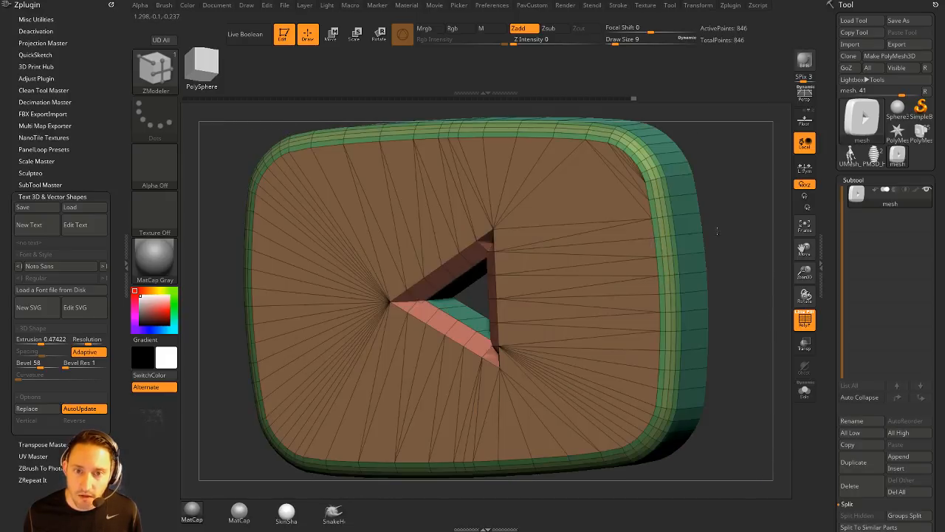
left_click(446, 275)
mouse_move(724, 159)
left_mouse_down()
mouse_move(710, 159)
mouse_move(719, 173)
left_mouse_up()
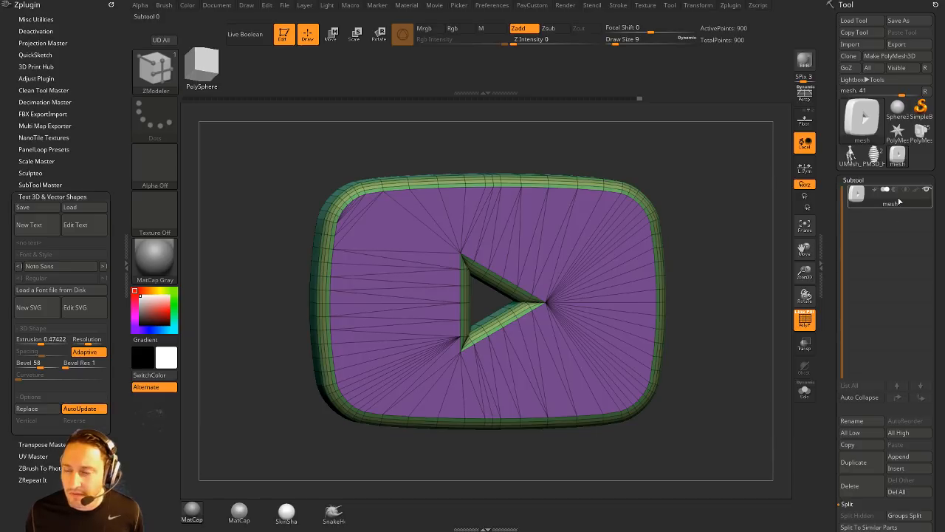
Step: Create new 3D text reading "MADE IN ZBRUSH" with the Text 3D & Vector Shapes plugin
mouse_move(893, 205)
mouse_move(900, 142)
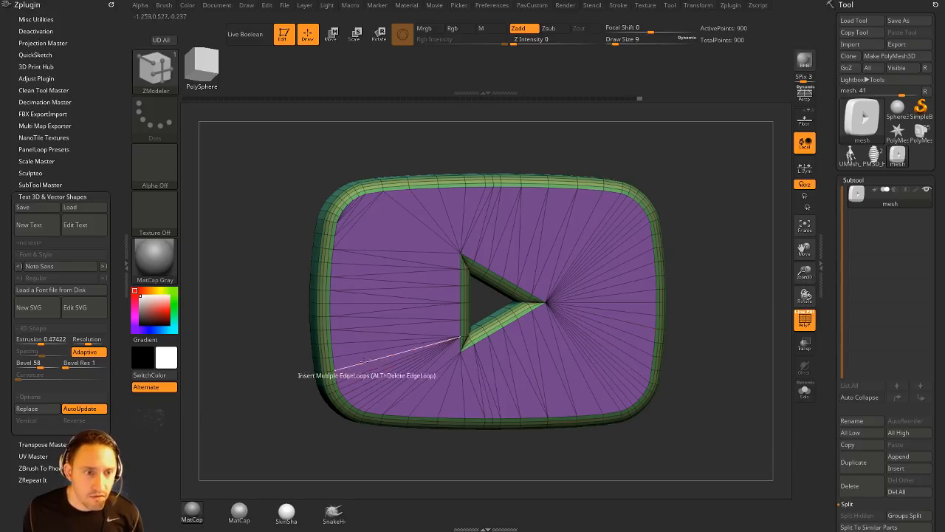
left_click(47, 234)
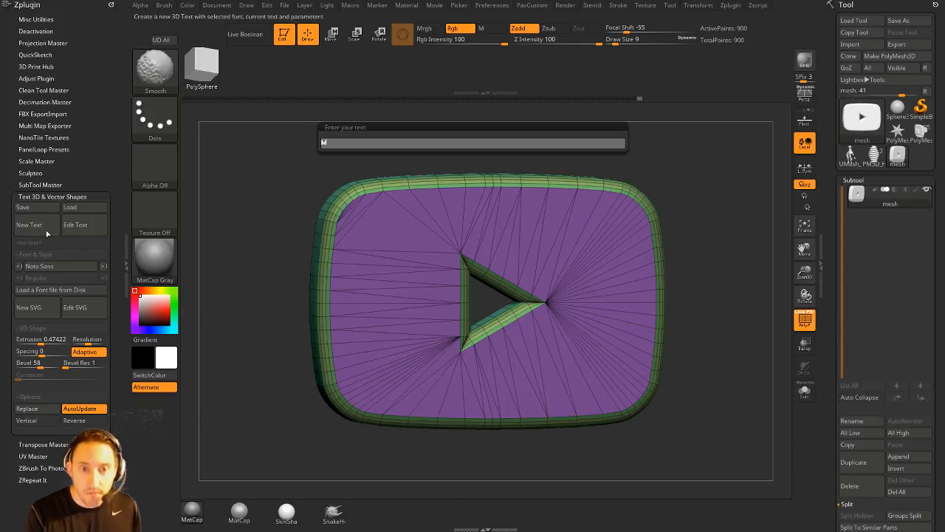
type("M")
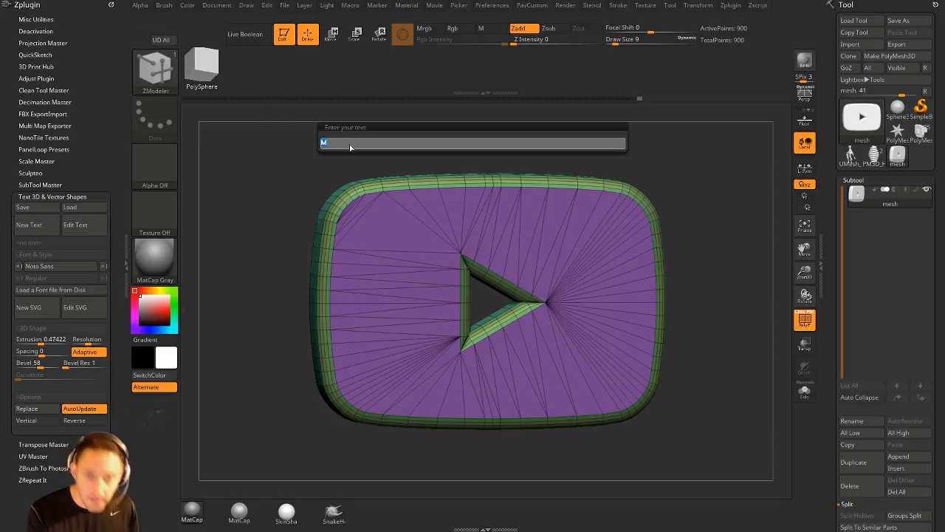
key("shift")
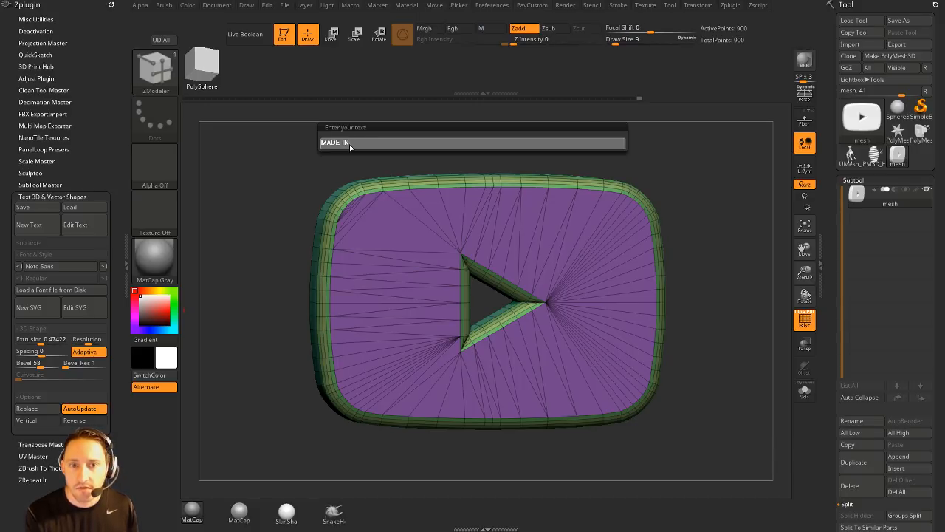
type("ZBRUSH")
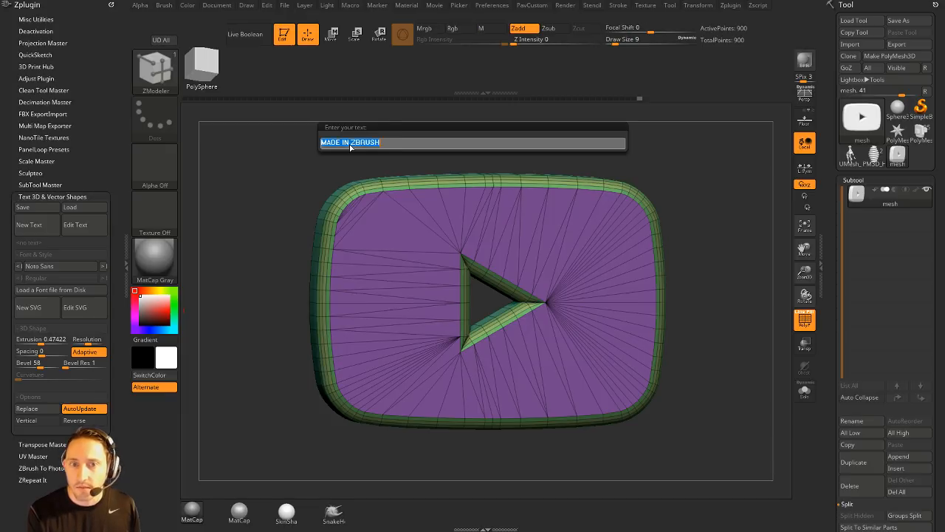
key("Return")
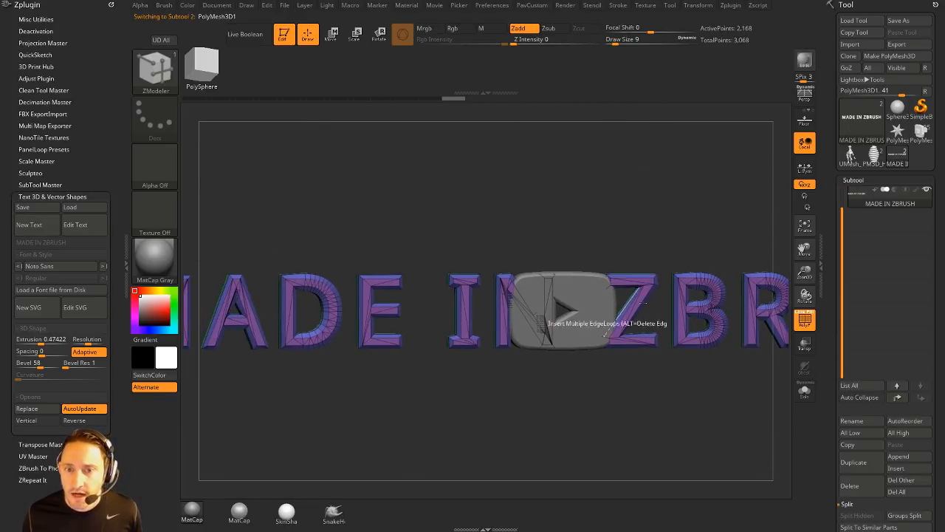
Step: Delete the play-button logo subtool named mesh, keeping the MADE IN ZBRUSH subtool
scroll(878, 203, "up", 2)
left_click(886, 195)
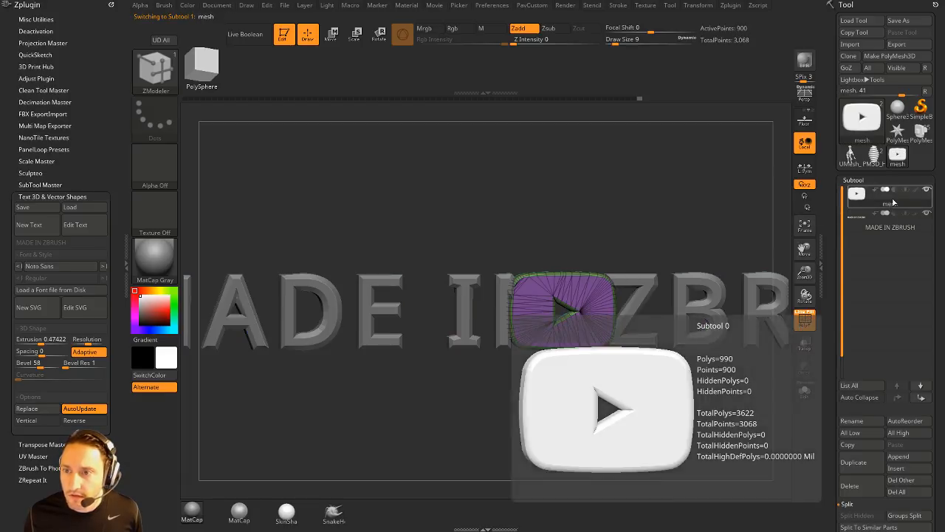
left_click(864, 486)
left_click_drag(461, 185, 333, 352)
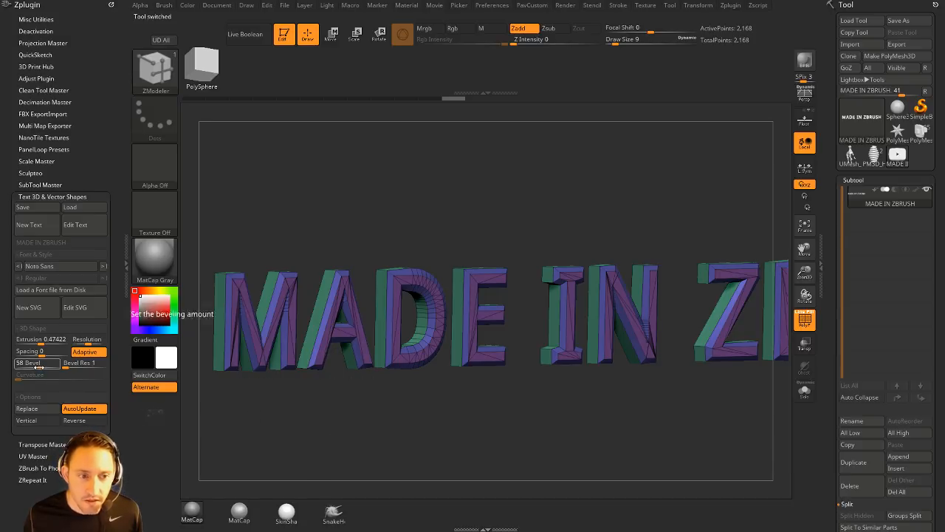
Step: Set the text's bevel to 13 and its bevel resolution to 3
left_click_drag(41, 364, 27, 363)
left_click_drag(591, 199, 625, 194)
left_click_drag(68, 368, 78, 373)
left_click_drag(576, 160, 516, 190)
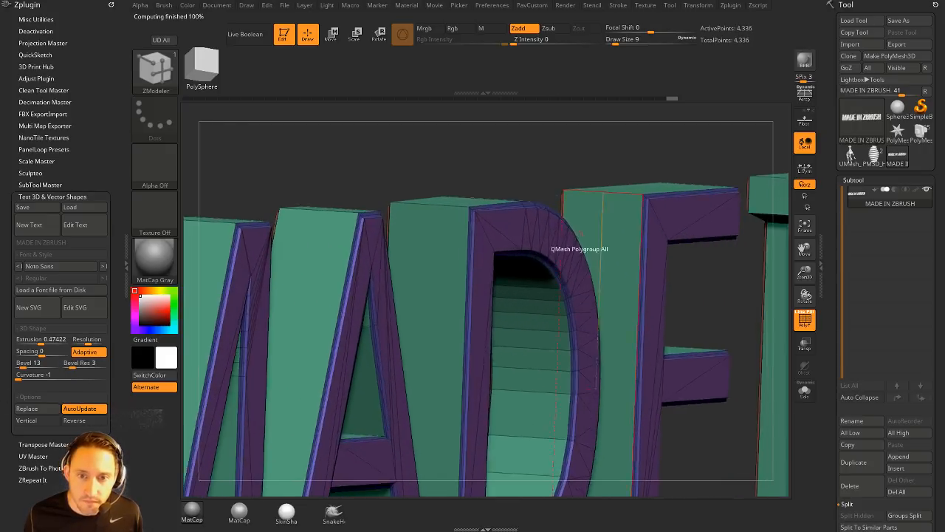
Step: Set the text's bevel curvature to 0.3136 and check the letters with the polygroup wireframe hidden and shown
left_click_drag(18, 375, 76, 375)
left_click_drag(247, 228, 715, 188)
left_click(804, 319)
left_click_drag(458, 170, 567, 185)
left_click(805, 319)
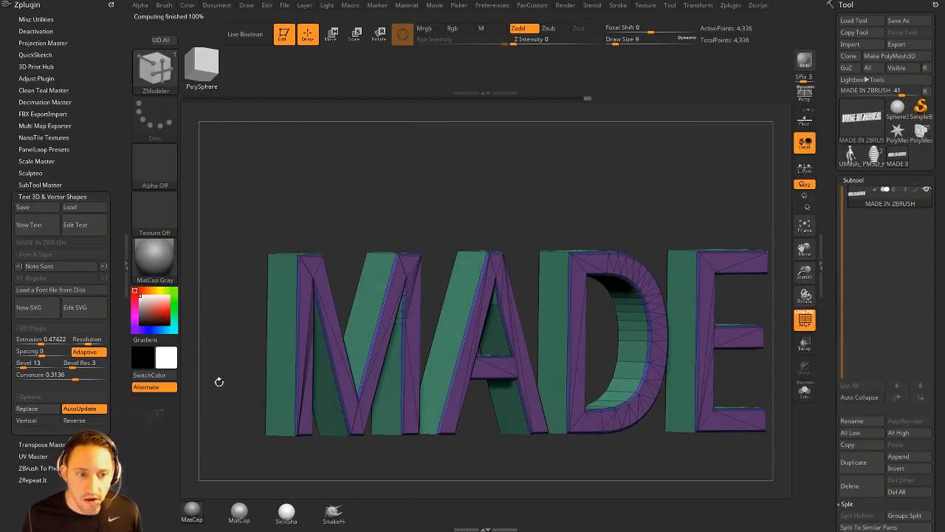
Step: Compare the text's topology with adaptive resolution on and off, leaving Adaptive off
left_click(83, 352)
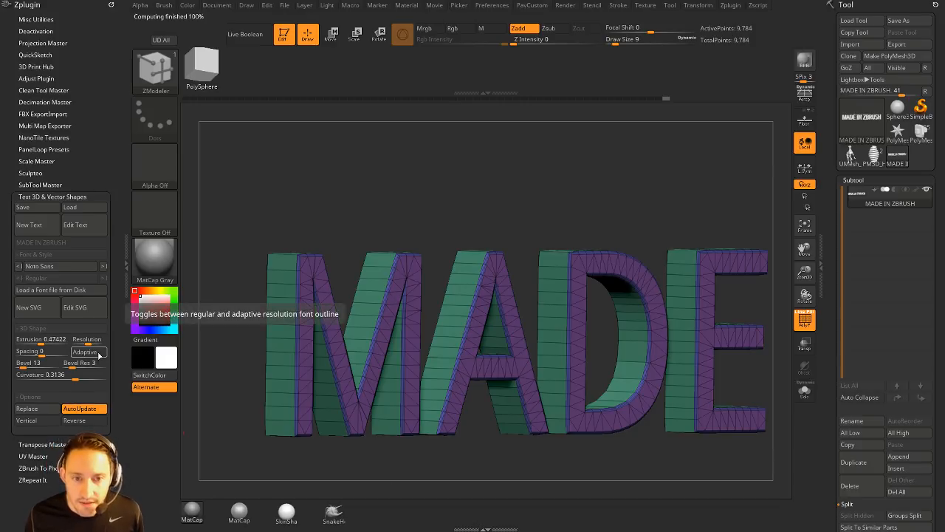
left_click(99, 355)
left_click(100, 355)
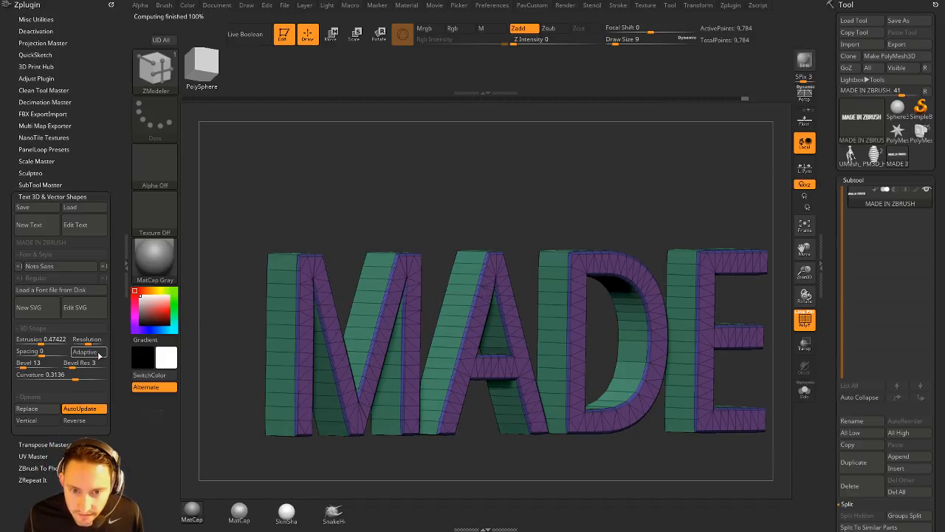
left_click(99, 355)
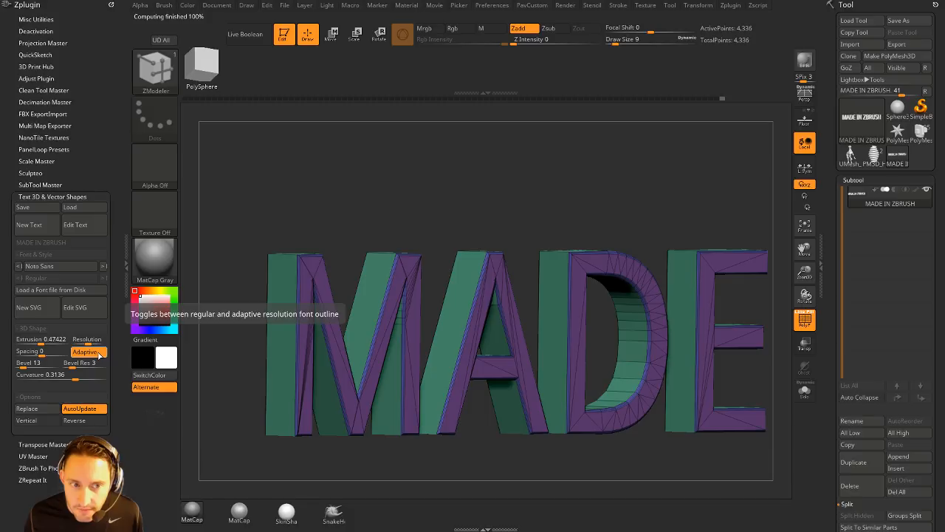
left_click(99, 354)
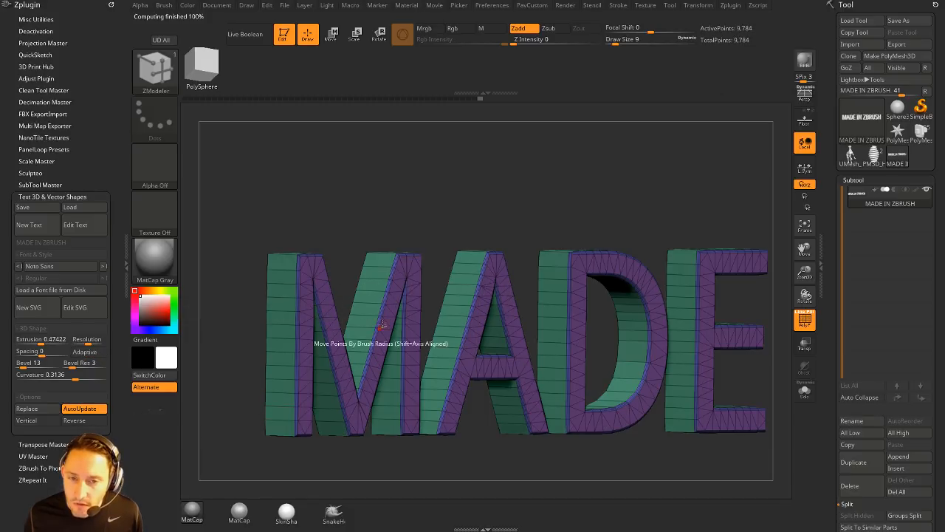
Step: Mask the words MADE IN to try isolating ZBRUSH for moving, and clear the mask
left_click_drag(517, 186, 531, 217)
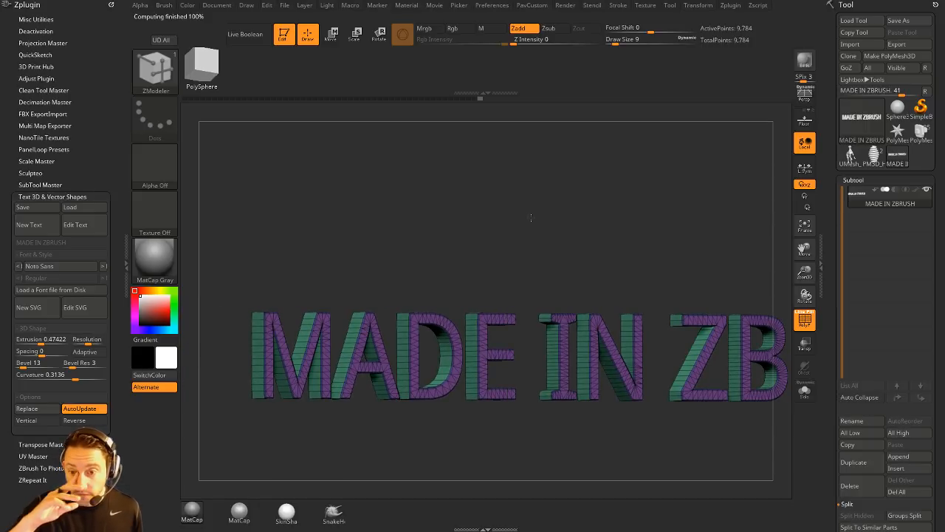
left_click_drag(456, 167, 575, 179)
left_click_drag(474, 201, 664, 167)
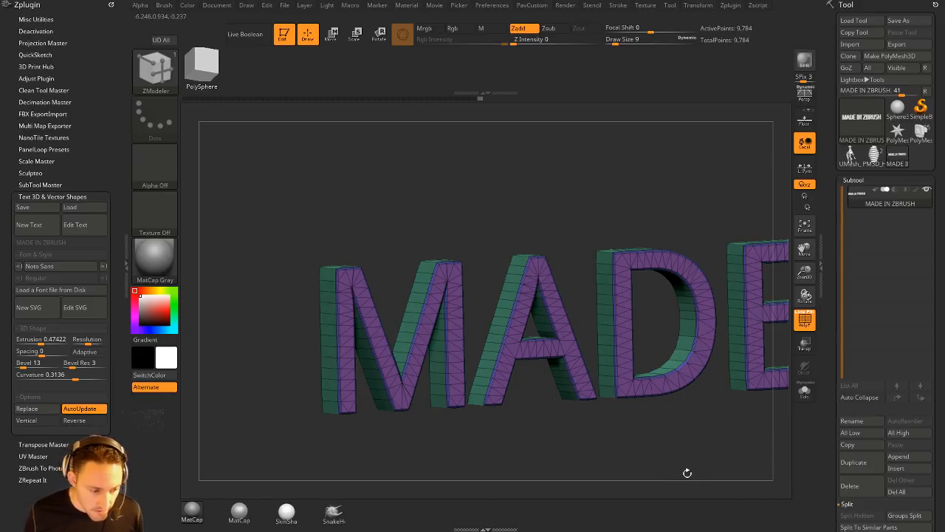
left_click_drag(552, 203, 552, 163)
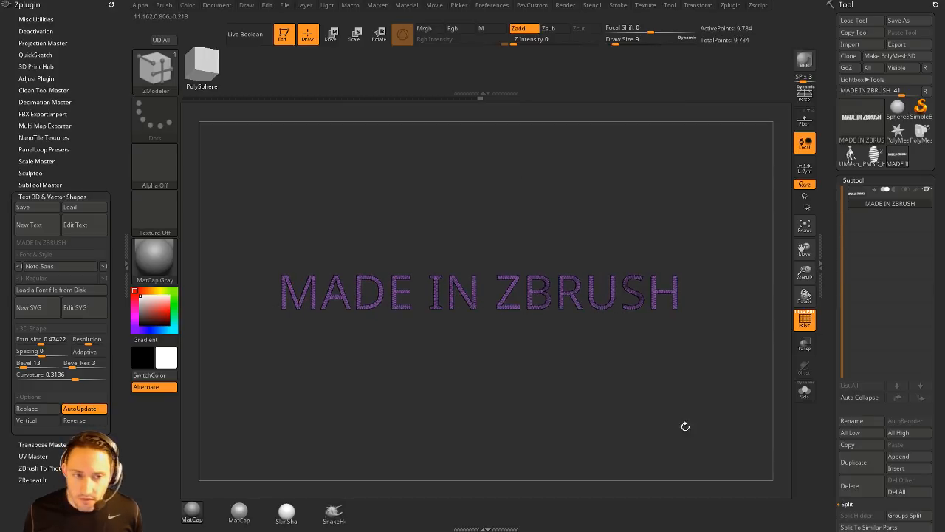
mouse_move(685, 426)
left_mouse_down()
mouse_move(610, 428)
mouse_move(639, 458)
mouse_move(630, 440)
mouse_move(568, 441)
left_mouse_up()
mouse_move(457, 272)
left_mouse_down("ctrl")
mouse_move(640, 403)
mouse_move(696, 397)
mouse_move(686, 244)
mouse_move(693, 396)
left_mouse_up("ctrl")
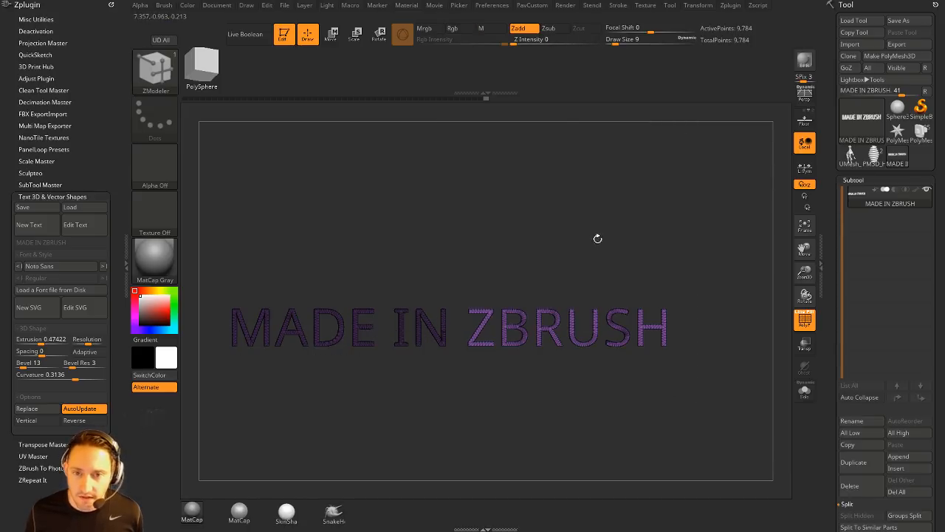
key("w")
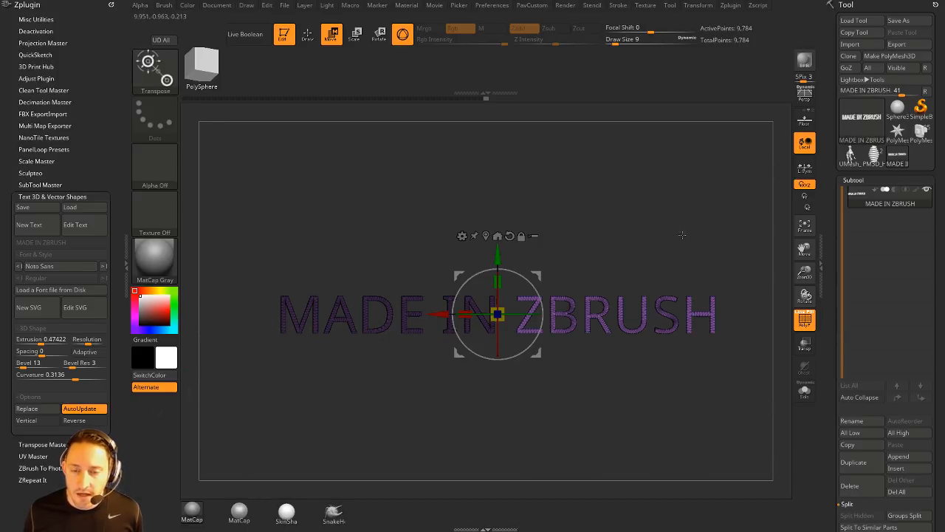
key("q")
left_click_drag(682, 235, 560, 202, "ctrl")
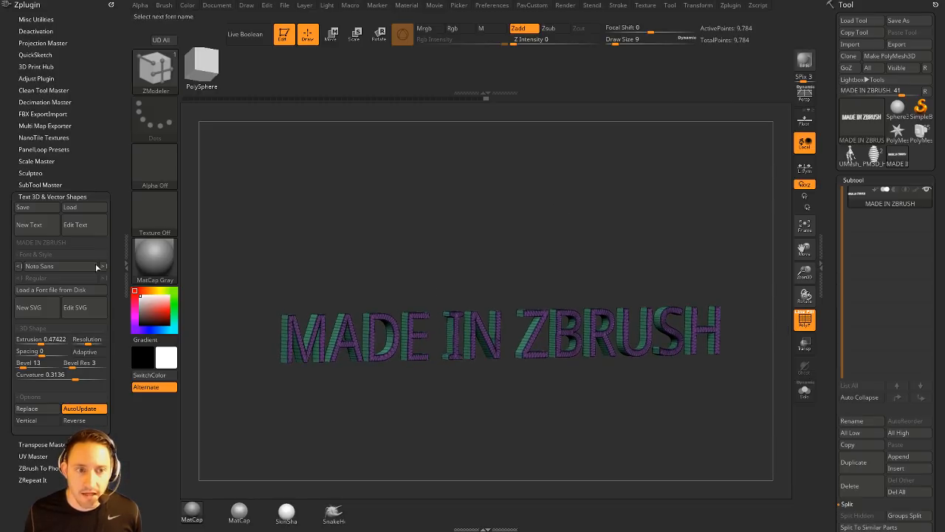
Step: Edit the 3D text to read "MADE IN ZBRUSH EVERYBODY!!!"
left_click(74, 224)
left_click(395, 145)
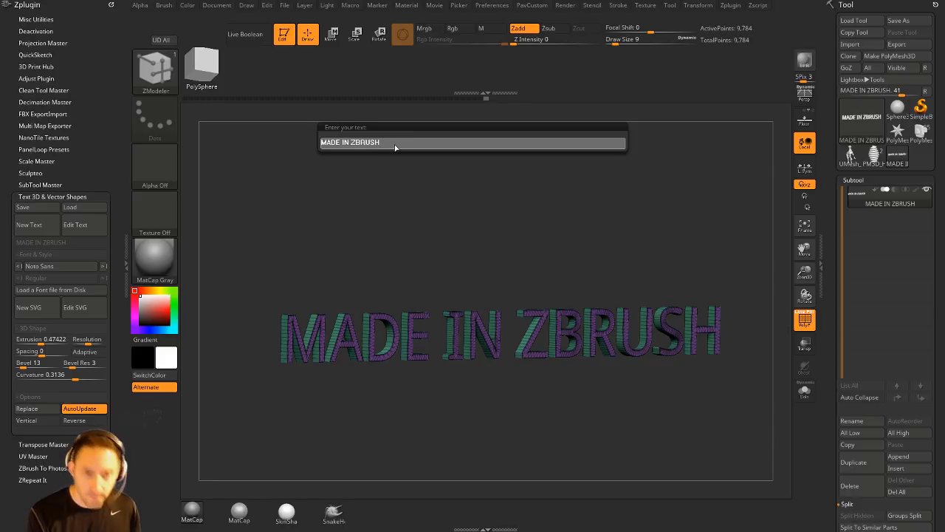
type("EVE")
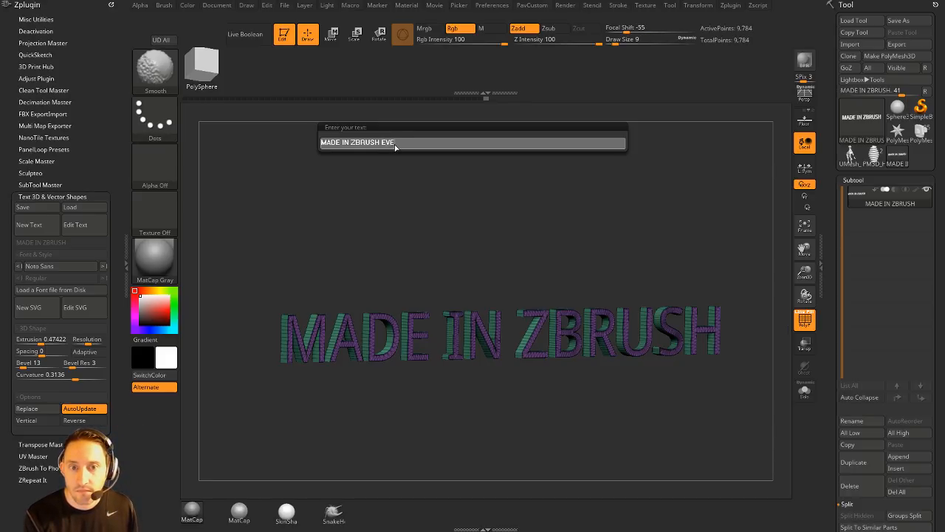
type("RYBODY!!!")
key("Return")
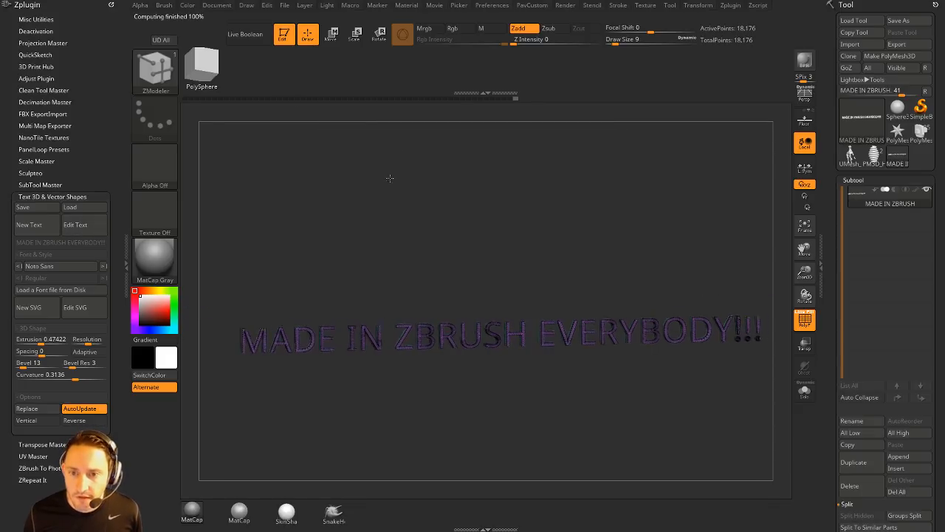
Step: Shorten the 3D text so that it reads "MADE IN ZBRUSH"
left_click(74, 224)
left_click_drag(419, 144, 433, 145)
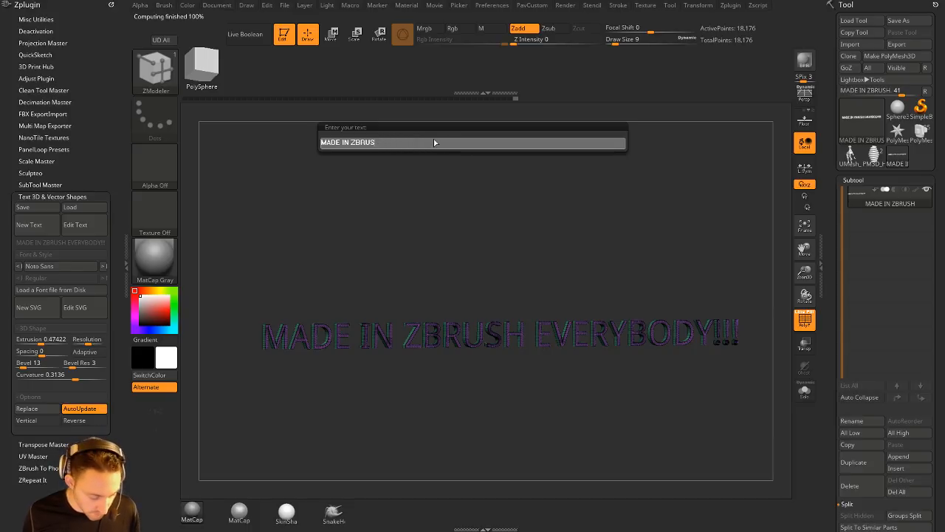
type("H")
key("Return")
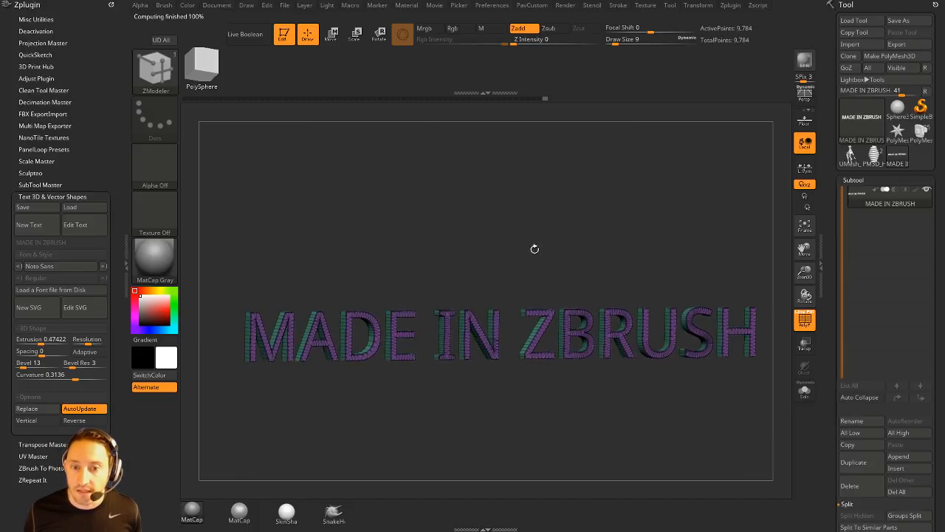
left_click_drag(535, 249, 295, 227)
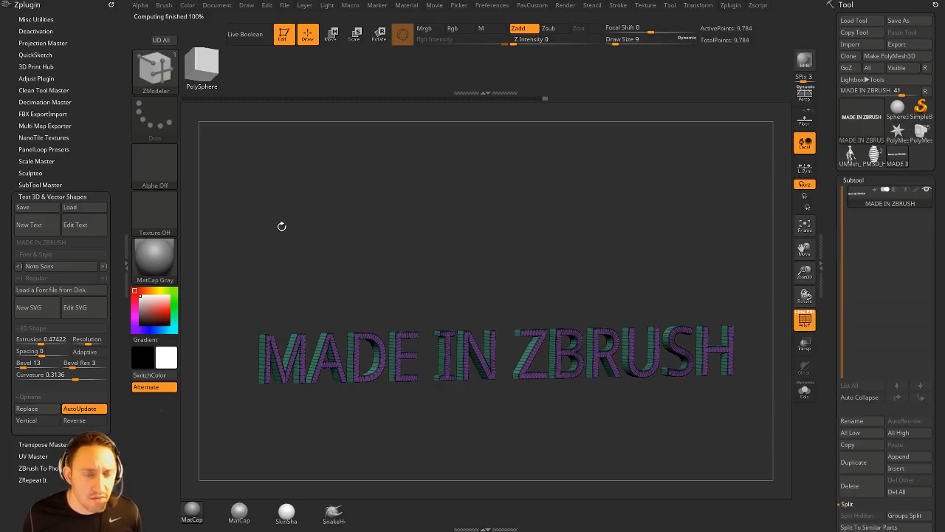
Step: Choose Arial as the font for the 3D text
left_click(72, 268)
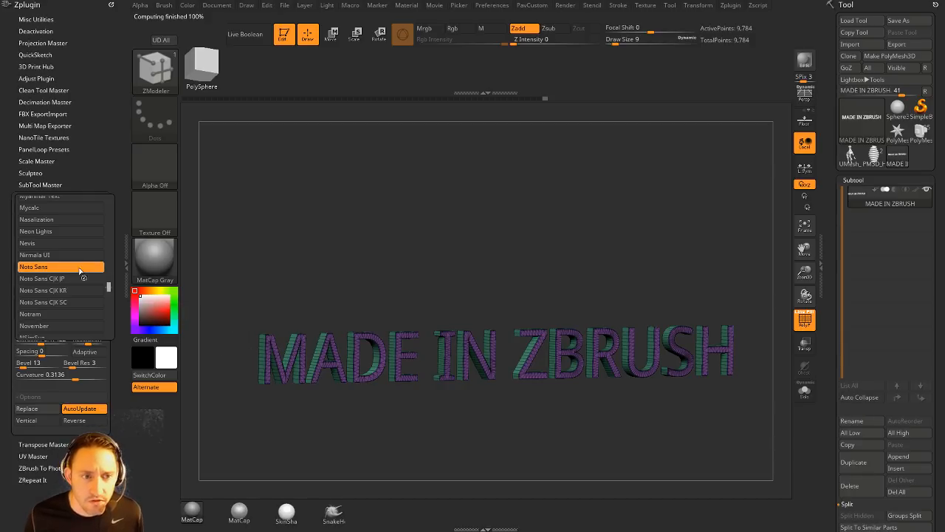
left_click_drag(107, 286, 115, 212)
left_click(69, 244)
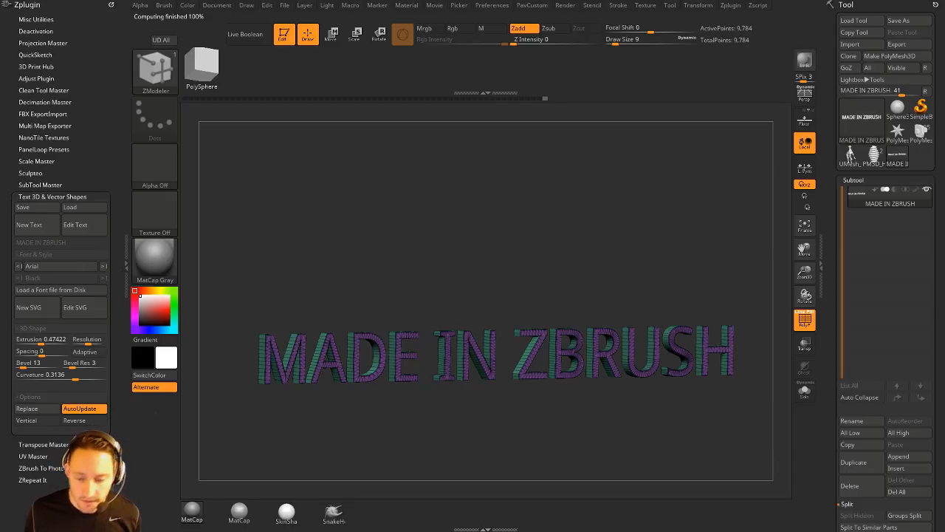
Step: Relaunch ZBrush, dismiss the startup note and maximize the program window
key("super")
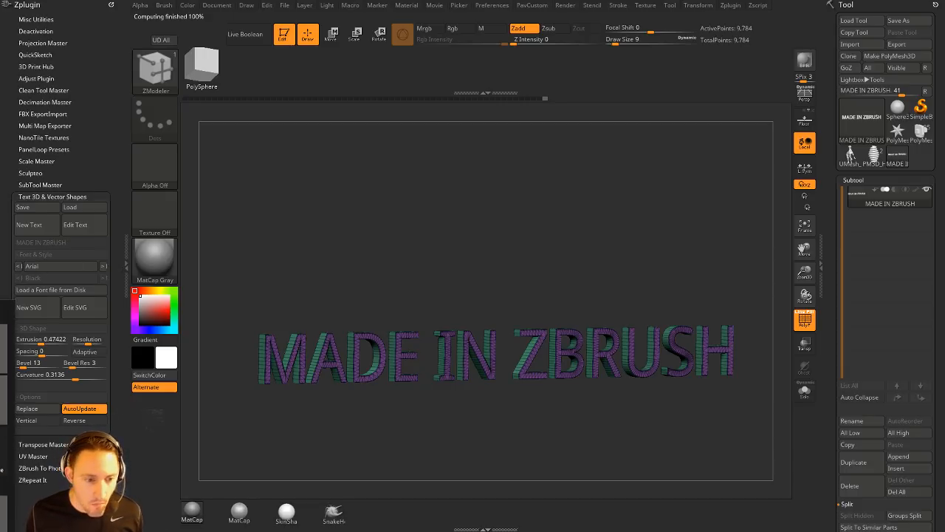
key("super")
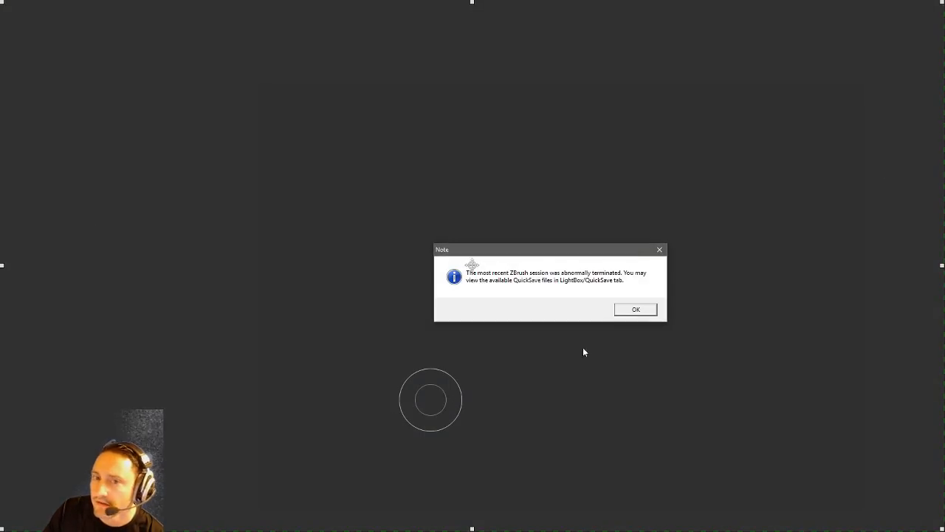
left_click(655, 311)
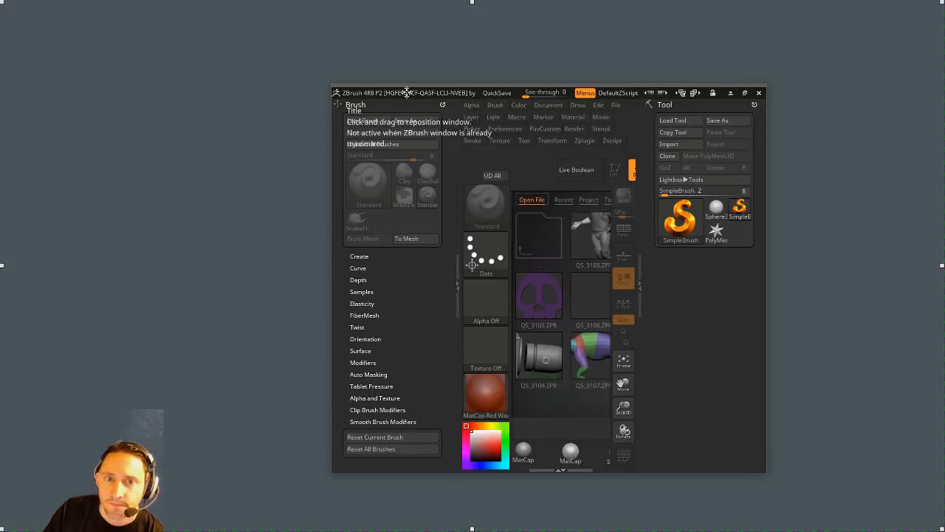
left_click_drag(348, 93, 26, 5)
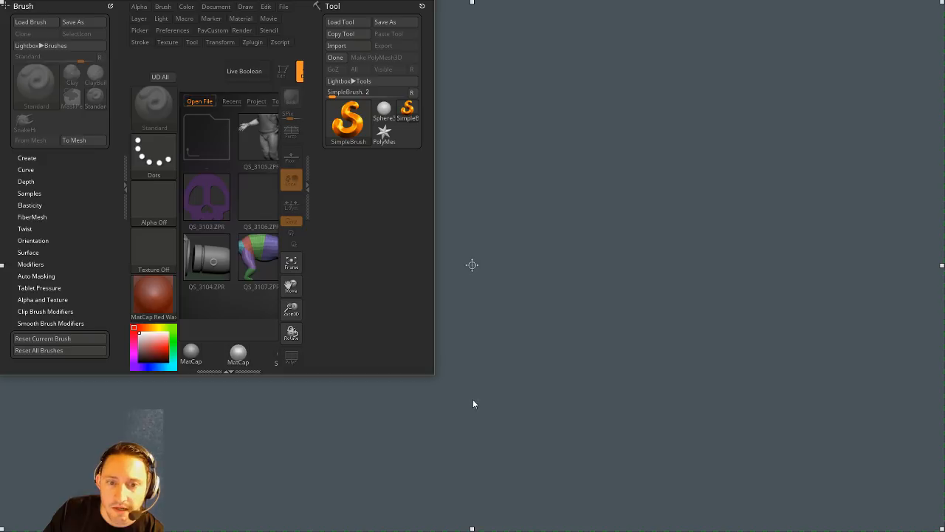
key("super+Up")
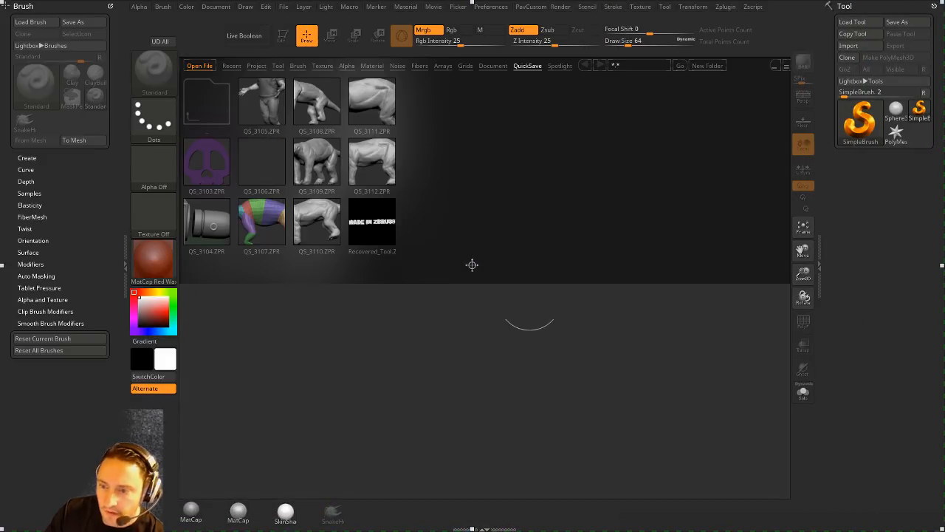
Step: Switch to the web browser, search Google for "zbrush plugins" and open Pixologic's Download Center page
key("alt+Tab")
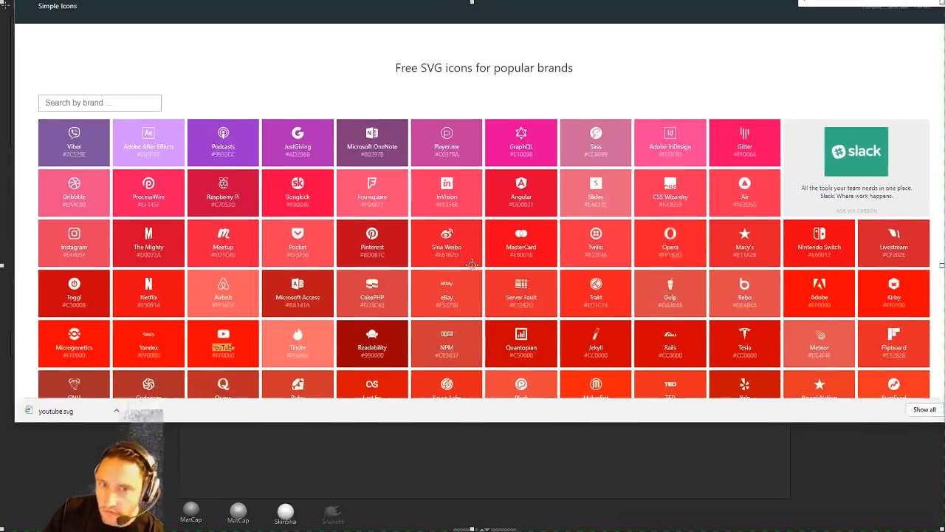
left_click(787, 25)
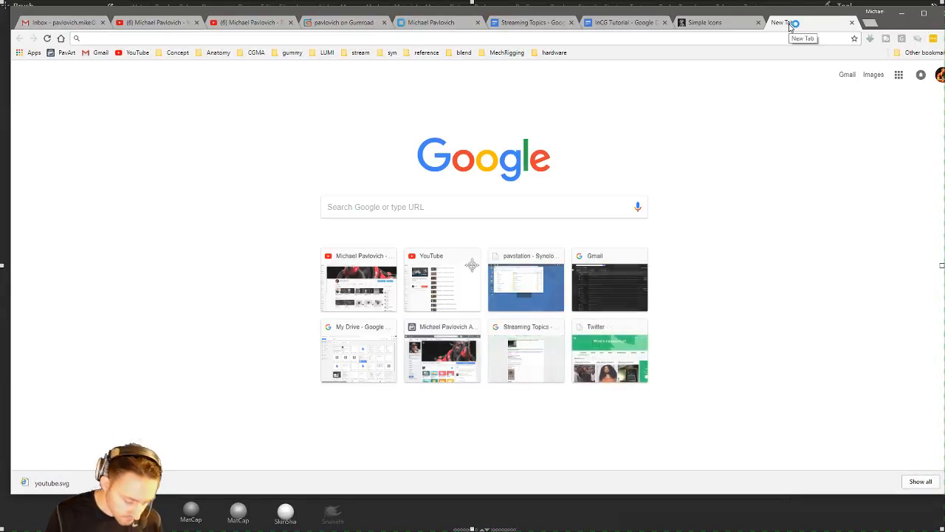
type("zbrush plugins")
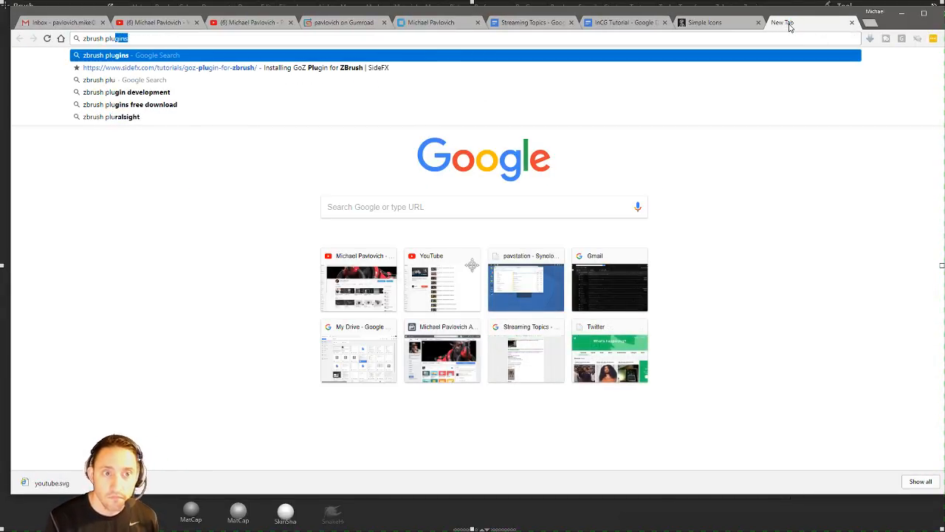
key("Return")
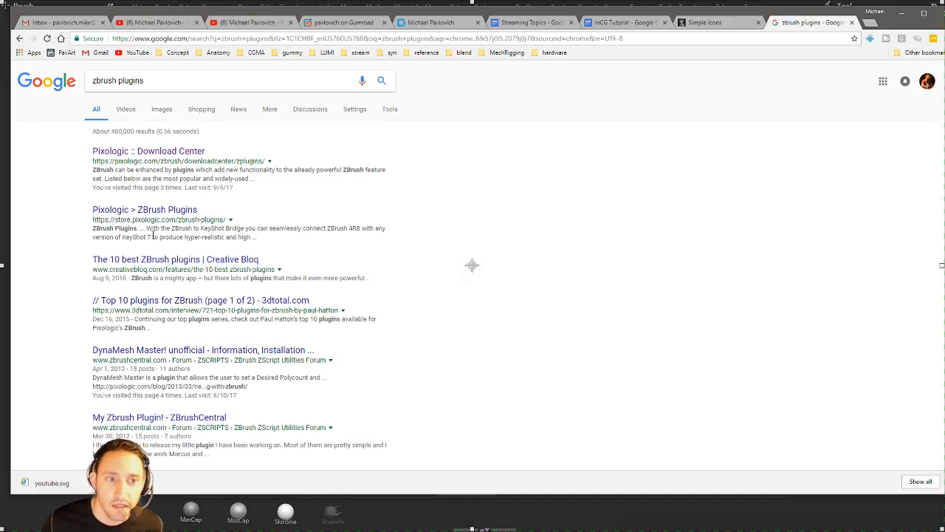
left_click(130, 155)
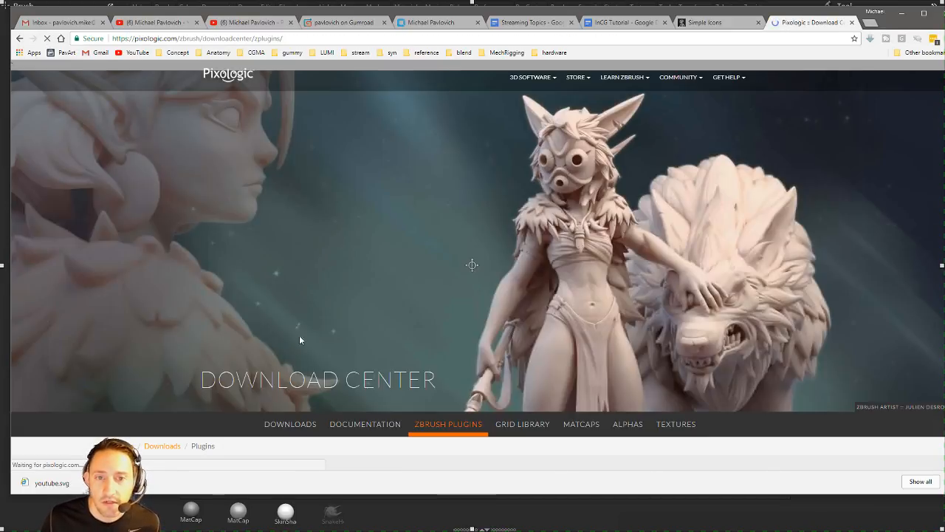
Step: Look through the ZBrush 4R8 plugin list down to the Employee-Created Plugins heading
scroll(204, 276, "down", 10)
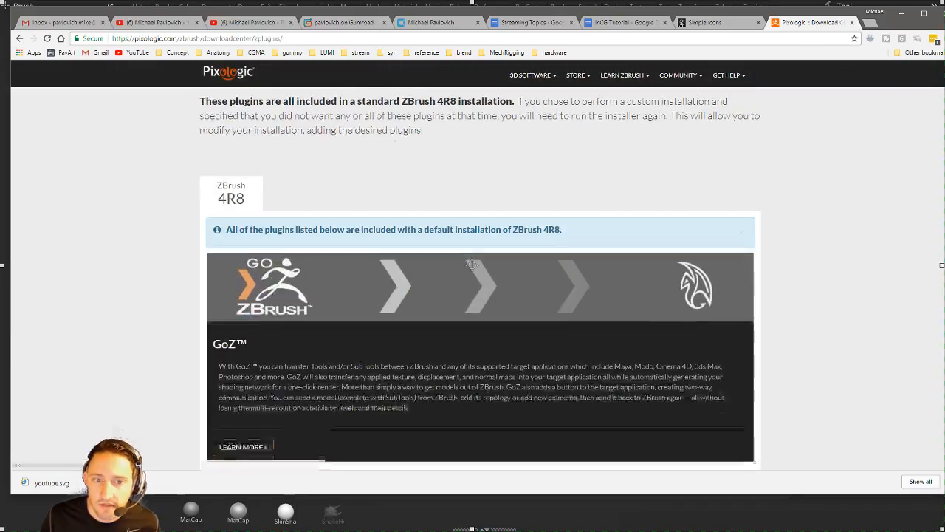
scroll(205, 276, "down", 10)
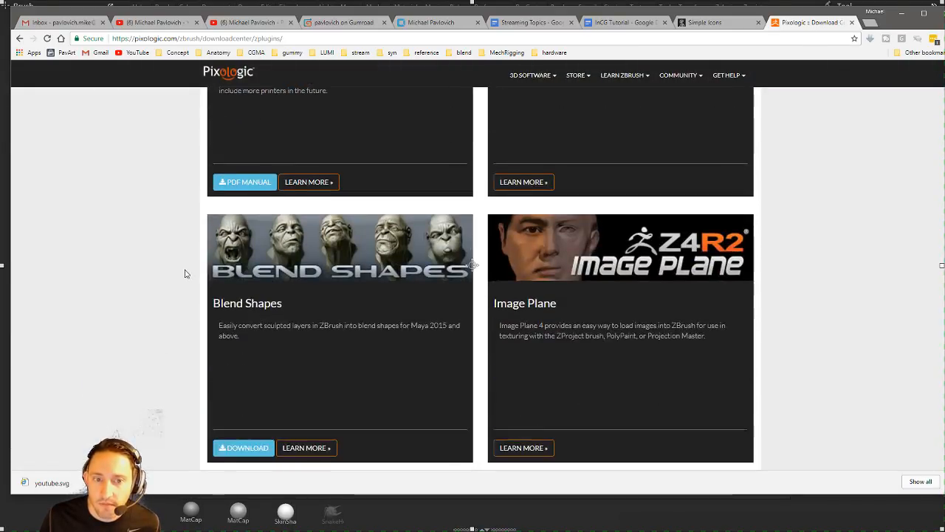
scroll(185, 274, "down", 15)
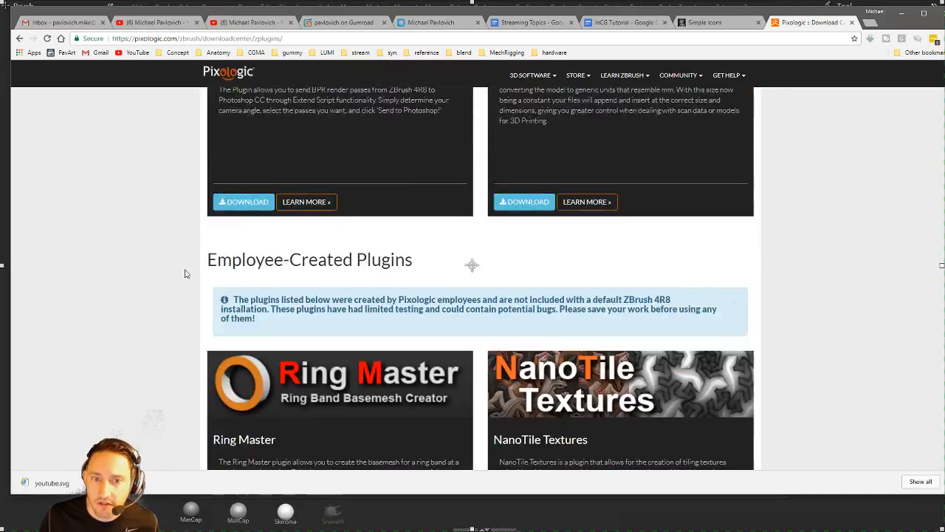
scroll(186, 274, "up", 5)
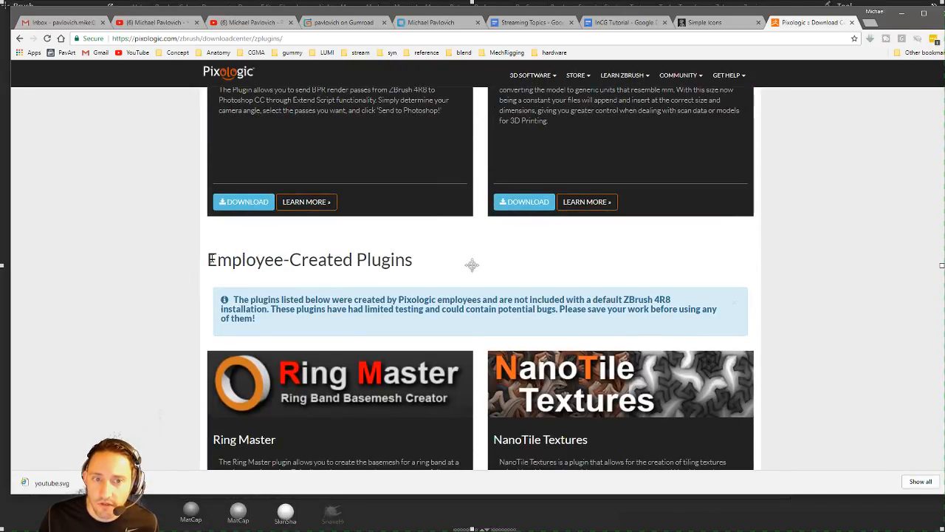
left_click_drag(209, 258, 424, 265)
Step: Examine the employee-created plugins from Ring Master to MatCap Baker, close the page and return to ZBrush
scroll(158, 295, "down", 3)
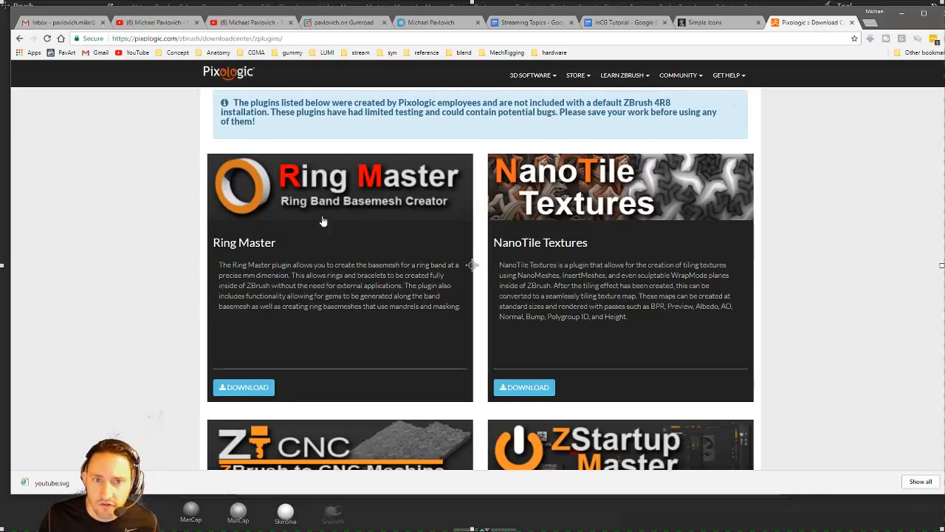
scroll(318, 196, "up", 1)
scroll(319, 195, "down", 2)
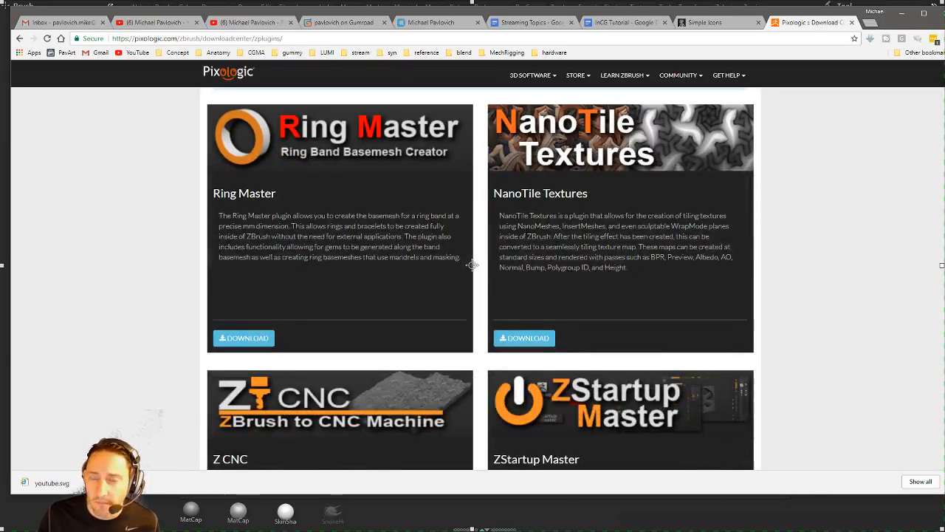
scroll(573, 161, "down", 3)
scroll(570, 164, "down", 6)
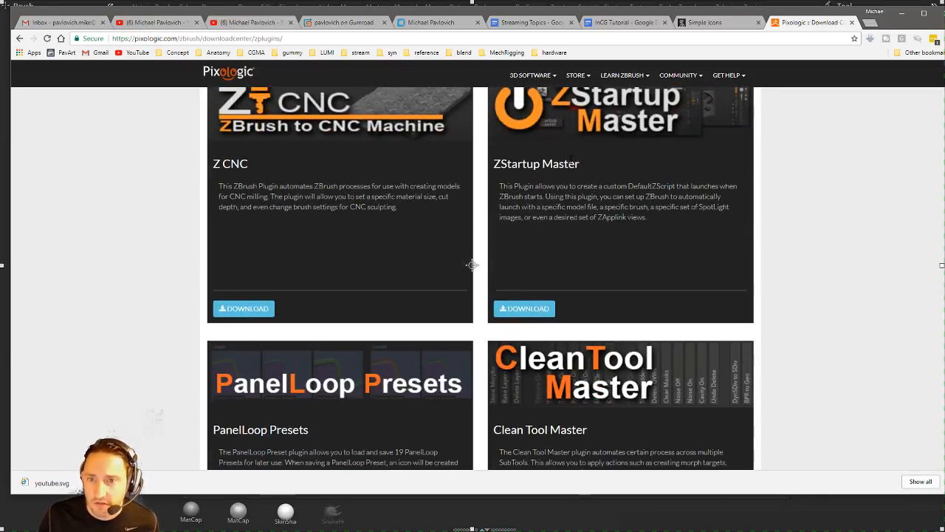
scroll(640, 204, "down", 2)
scroll(640, 204, "down", 1)
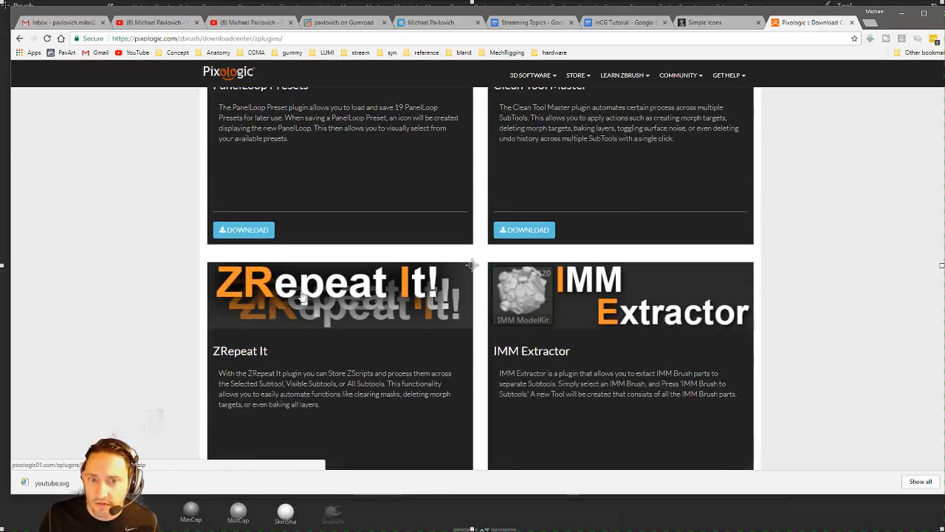
scroll(272, 338, "down", 2)
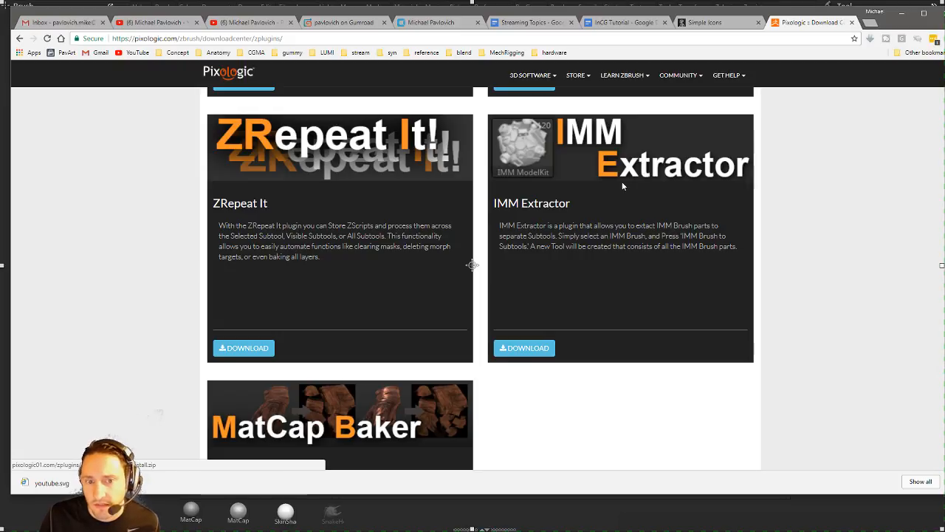
scroll(622, 186, "down", 2)
scroll(553, 194, "up", 2)
scroll(561, 191, "down", 2)
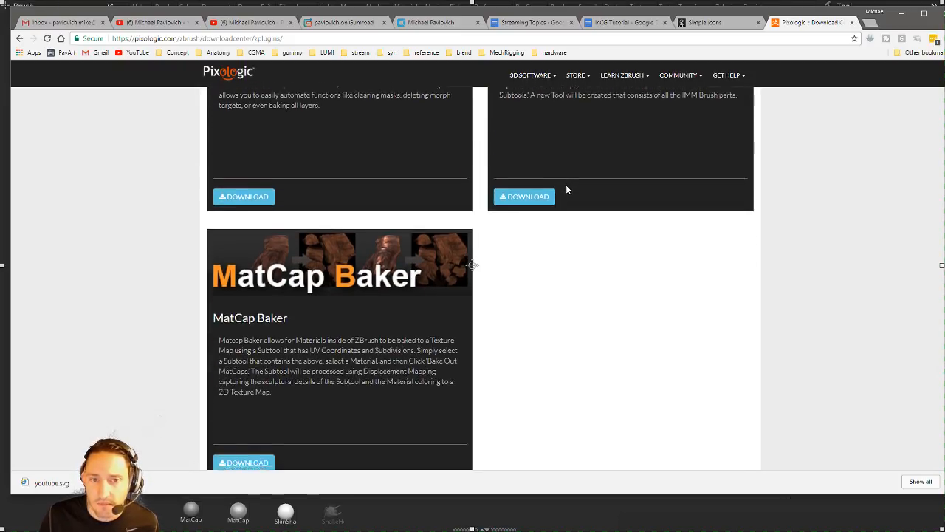
scroll(566, 189, "down", 1)
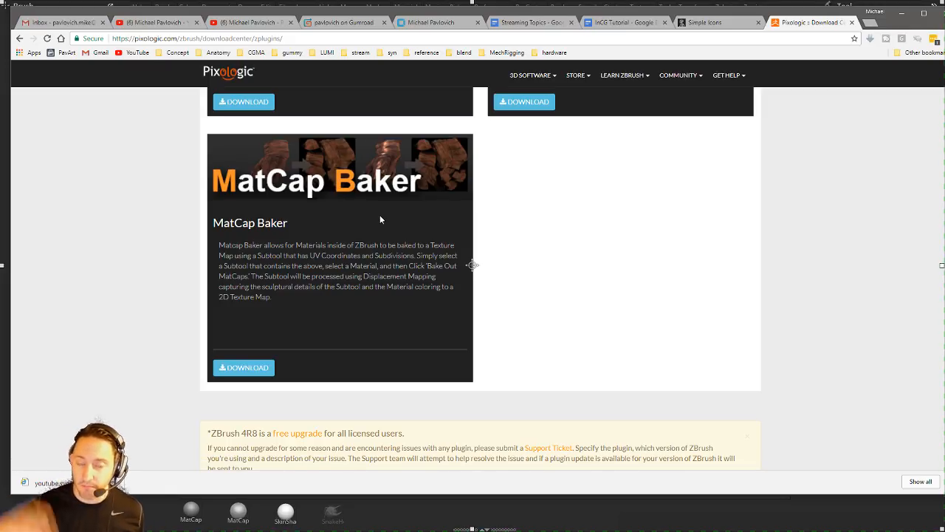
left_click(853, 24)
key("alt+Tab")
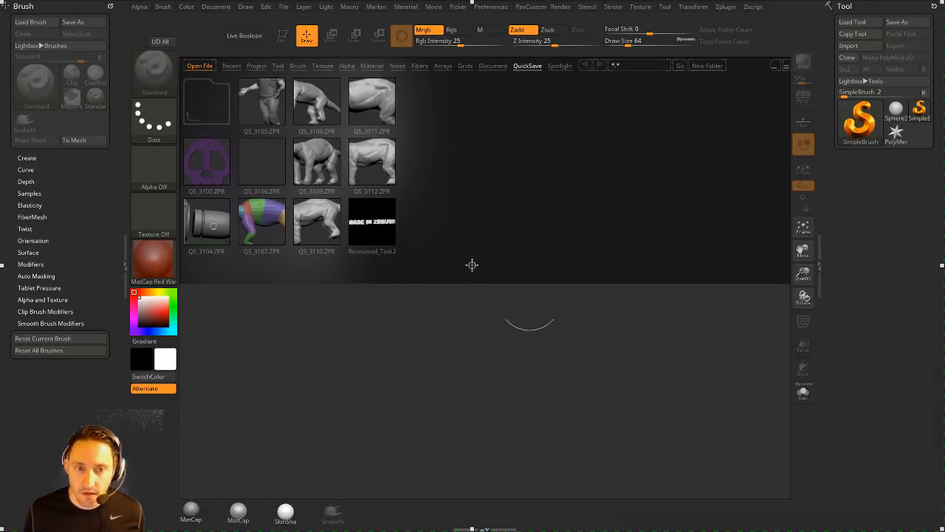
Step: Try to load the recovered MADE IN ZBRUSH tool from the QuickSave files
double_click(369, 218)
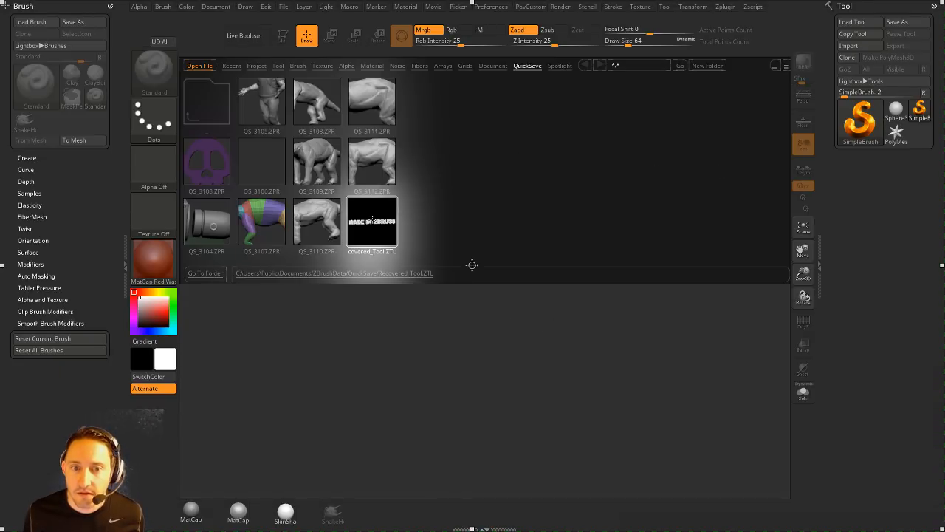
left_click(637, 308)
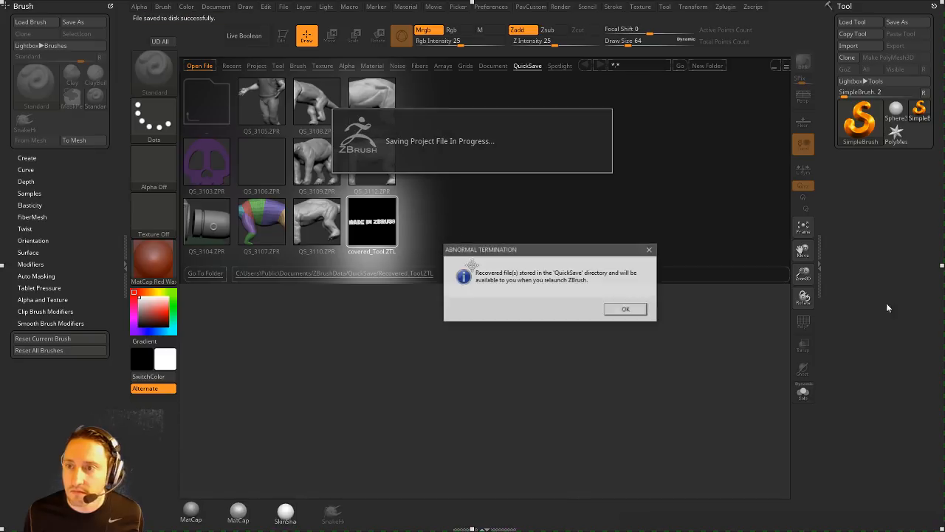
left_click(626, 309)
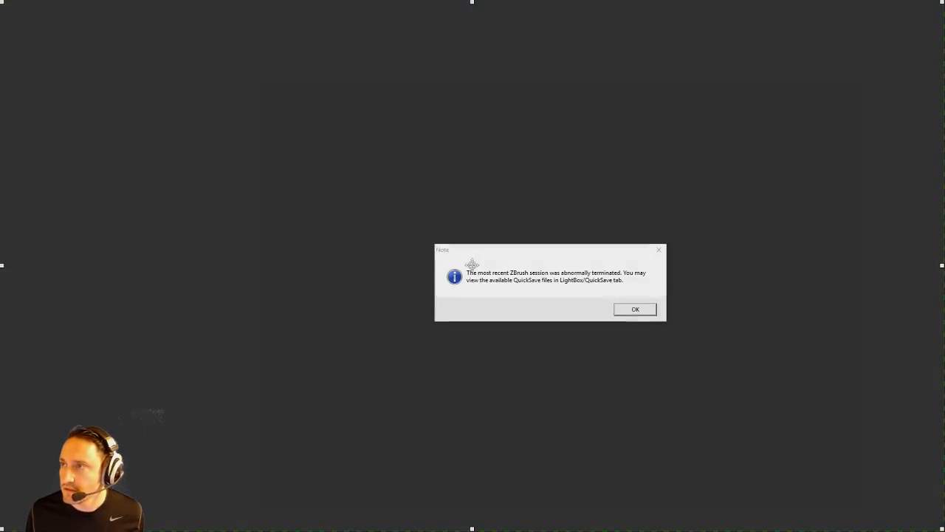
Step: Dismiss the startup note and reposition and enlarge the ZBrush window to fill the screen
left_click(631, 312)
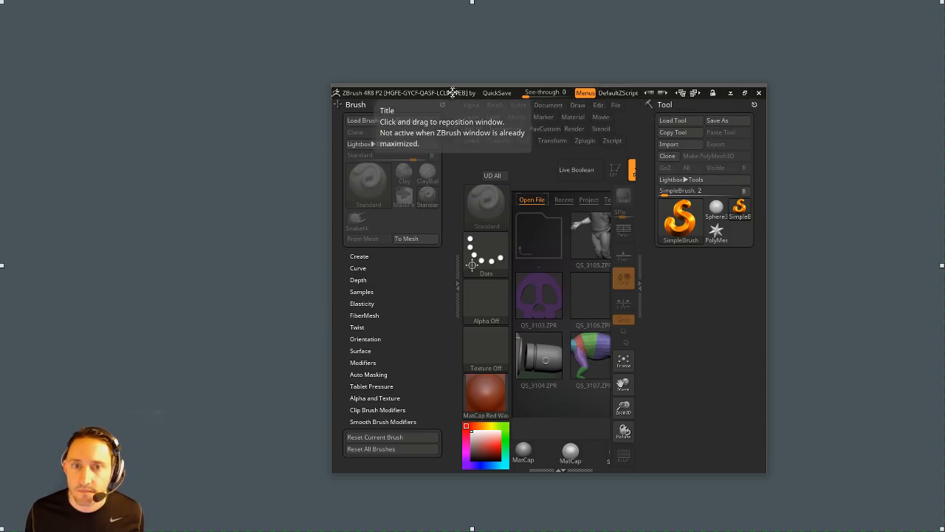
left_click_drag(453, 92, 118, 0)
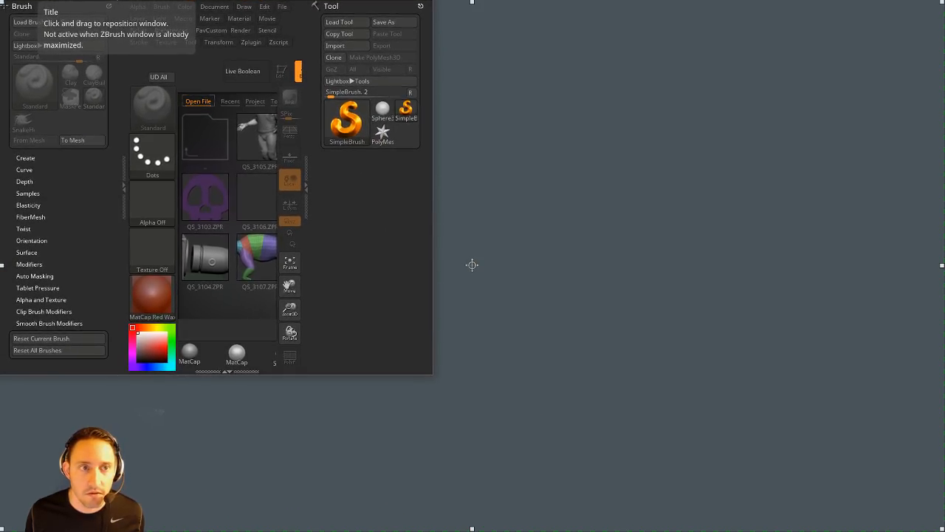
left_click_drag(436, 376, 944, 531)
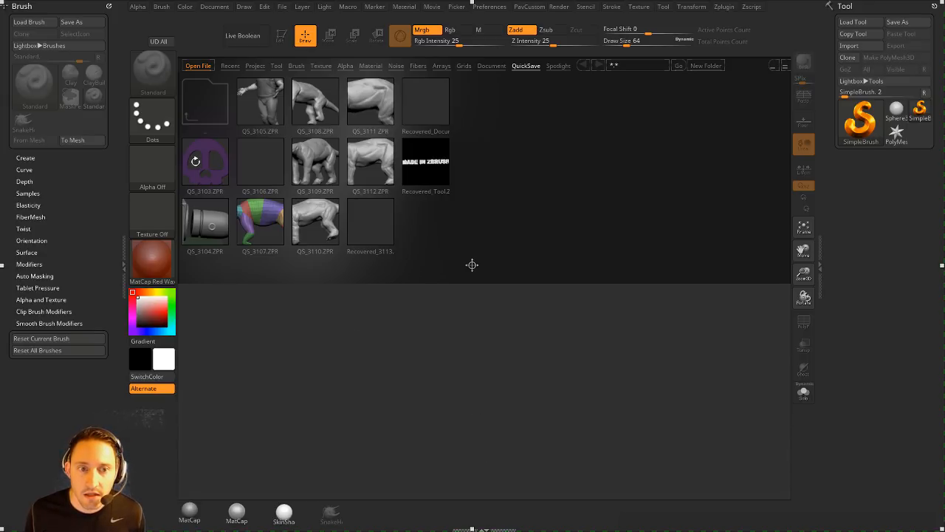
Step: Open the QuickSave project QS_3104.ZPR and turn on Live Boolean for the skull box model
double_click(204, 207)
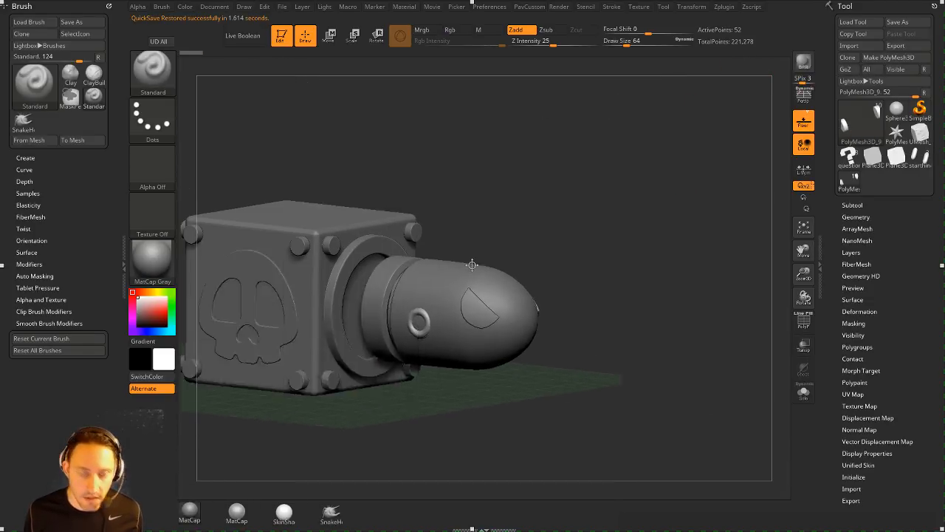
left_click_drag(657, 161, 534, 296, "alt")
key("ctrl+b")
Step: Load bulletbox.ZTL from the Yoshi folder inside Streaming and view the model
left_click(853, 21)
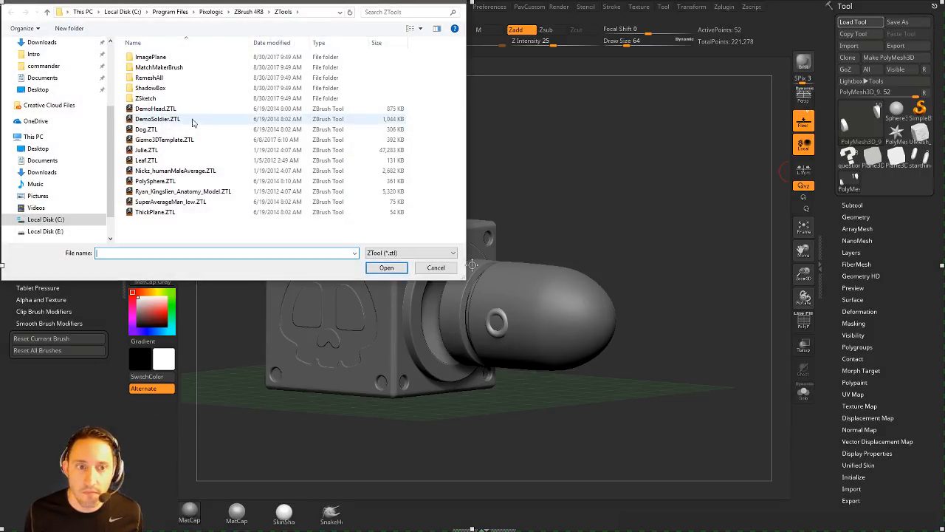
left_click(41, 62)
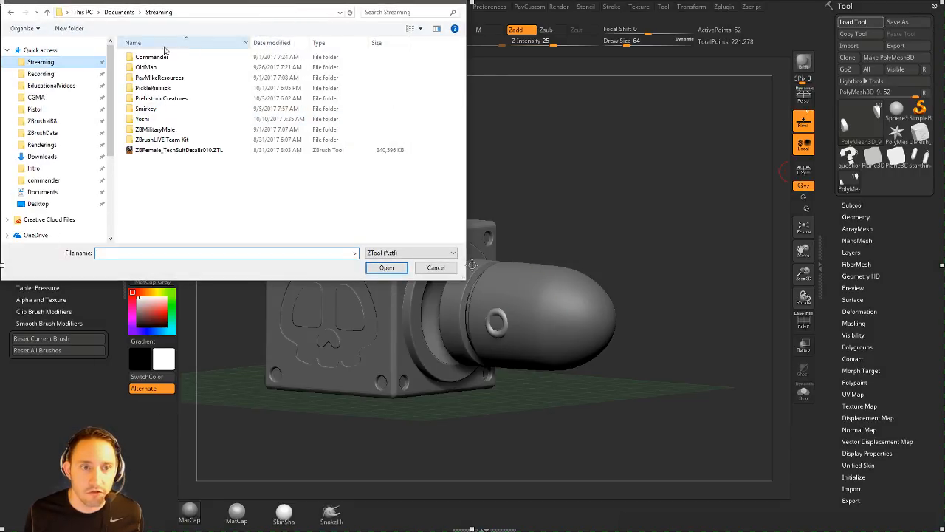
double_click(171, 119)
double_click(168, 70)
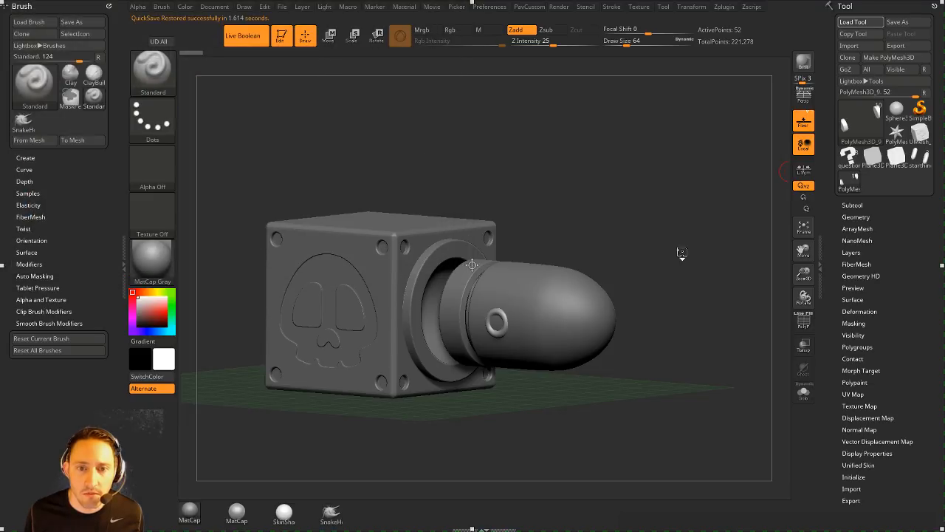
mouse_move(613, 203)
left_mouse_down()
mouse_move(557, 209)
mouse_move(610, 209)
left_mouse_up()
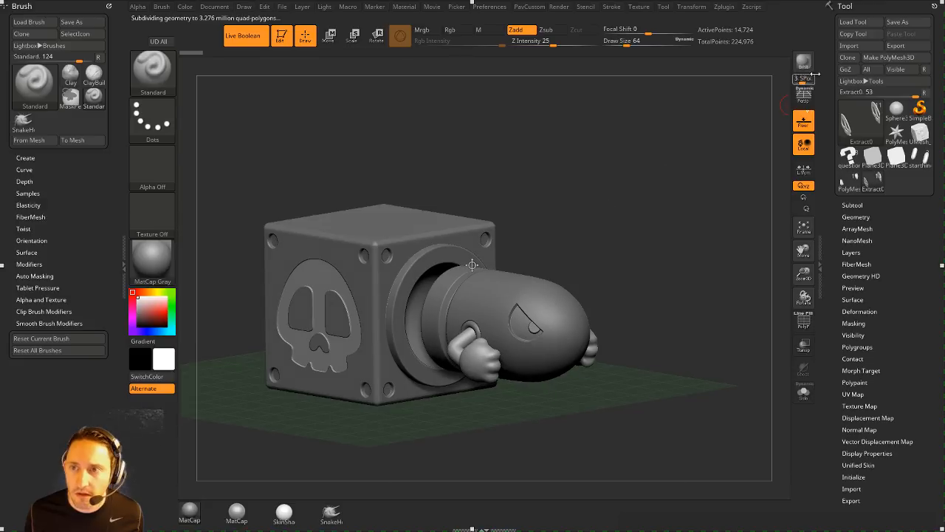
Step: Load questionbox_umesh.ZTL from the Yoshi folder and view the question mark box from another angle
left_click(854, 22)
double_click(206, 63)
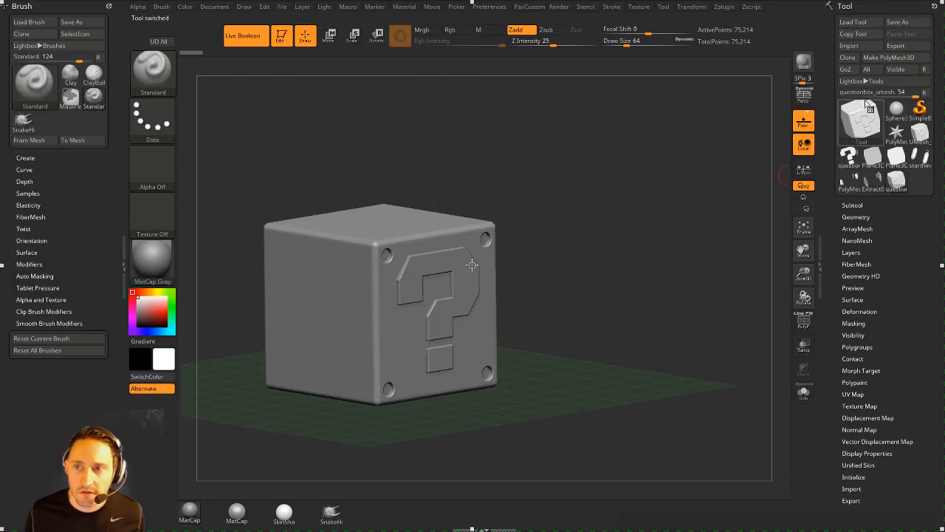
left_click_drag(701, 123, 619, 147)
Step: Load starthing.ZTL from the Yoshi folder and view the star model
left_click(854, 22)
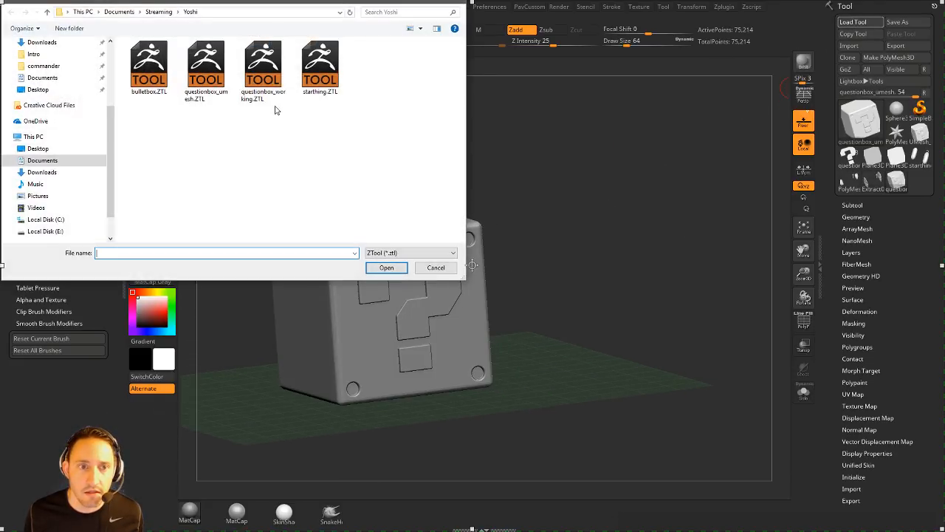
left_click(266, 74)
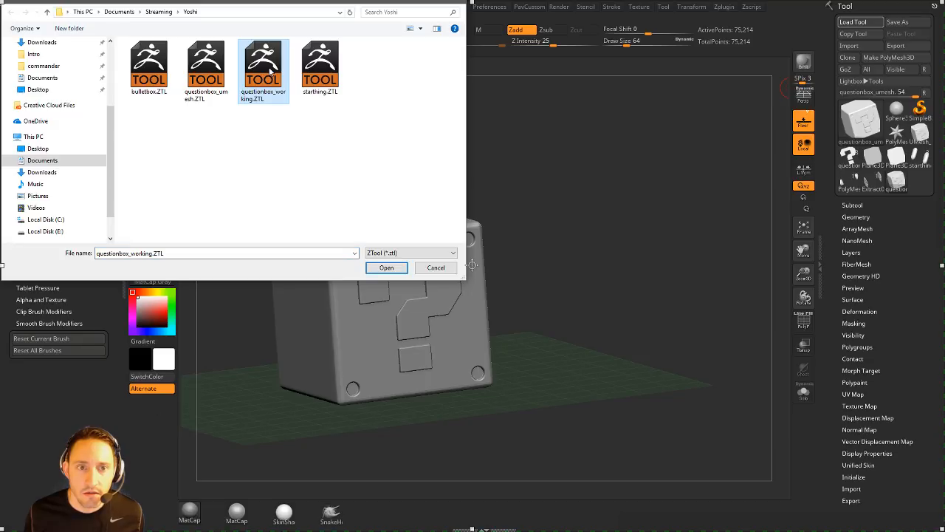
double_click(320, 66)
left_click_drag(608, 187, 624, 252)
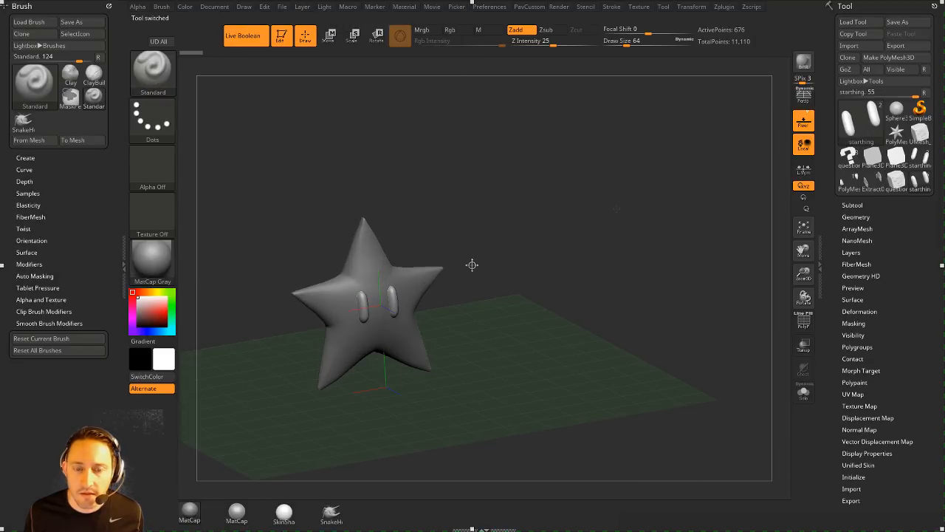
left_click_drag(633, 203, 701, 205)
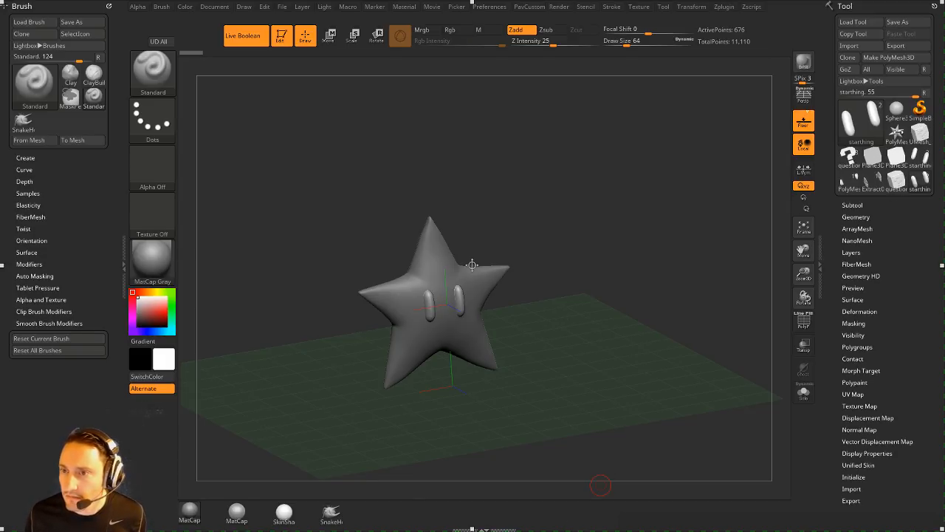
Step: Switch the active tool to the PolyMesh3D star and remove the docked Brush palette
left_click(896, 133)
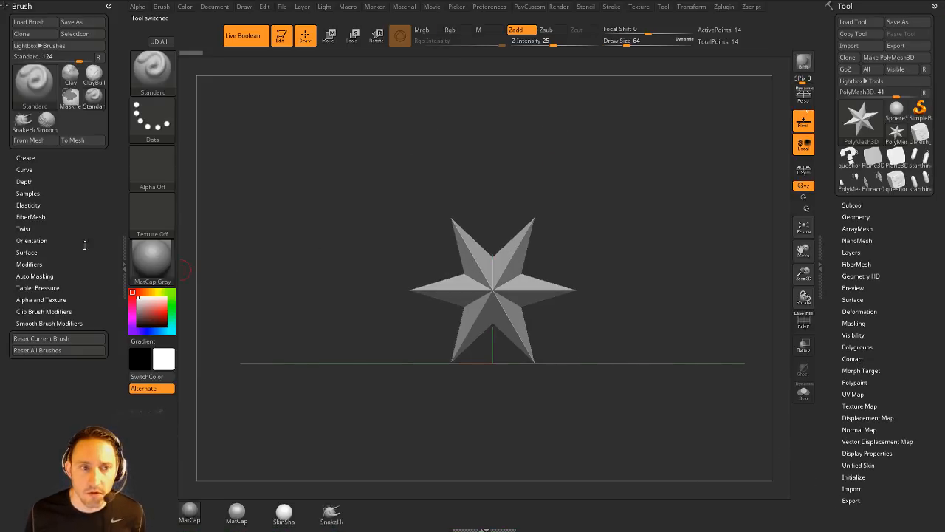
left_click(109, 6)
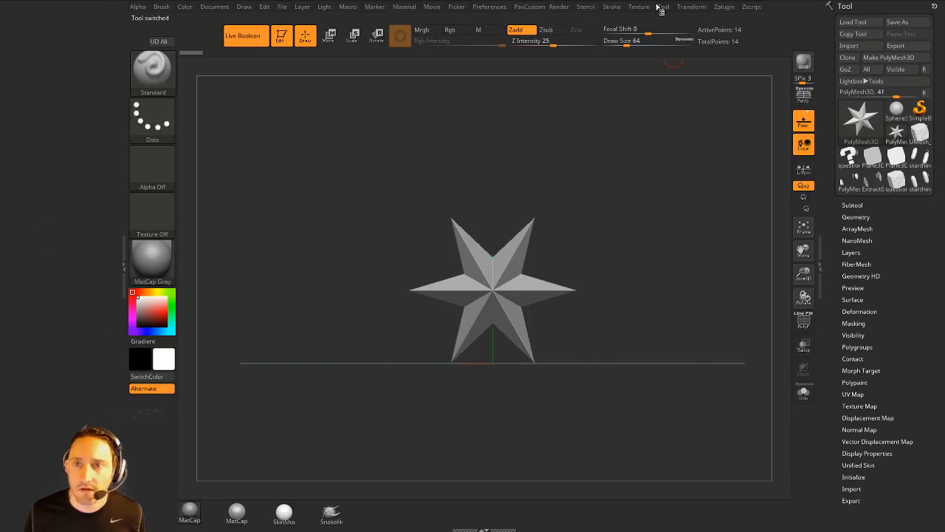
Step: Create new 3D text reading "MADE IN ZBRUSH" with the Text 3D & Vector Shapes plugin
left_click(731, 9)
left_click(720, 8)
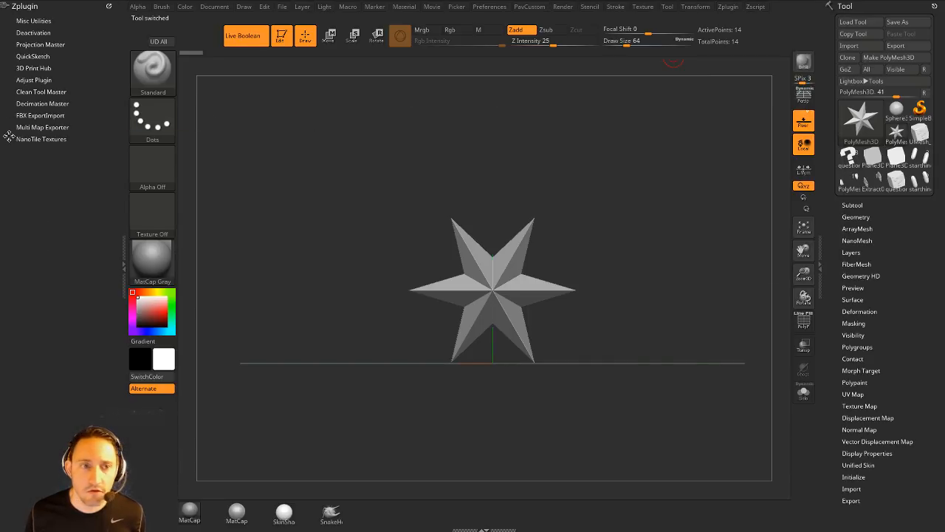
left_click(22, 198)
left_click(27, 226)
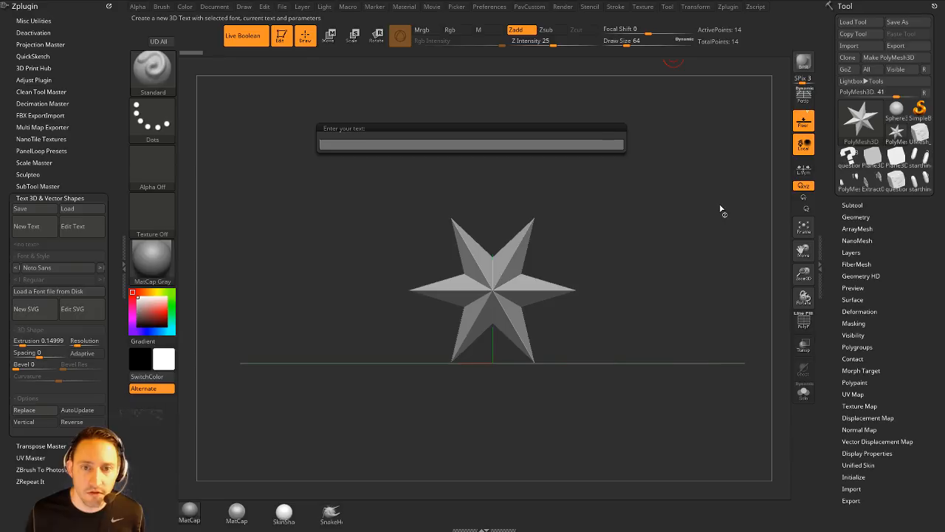
key("shift")
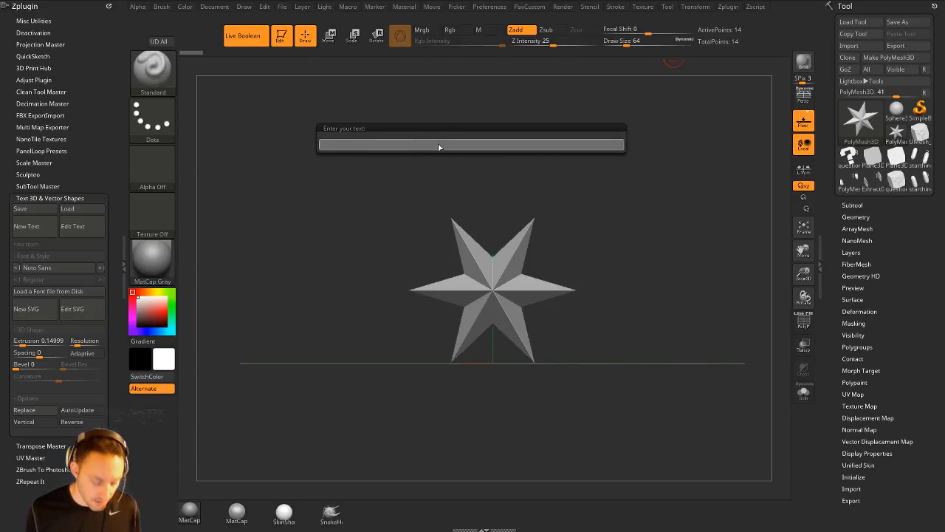
type("MADE")
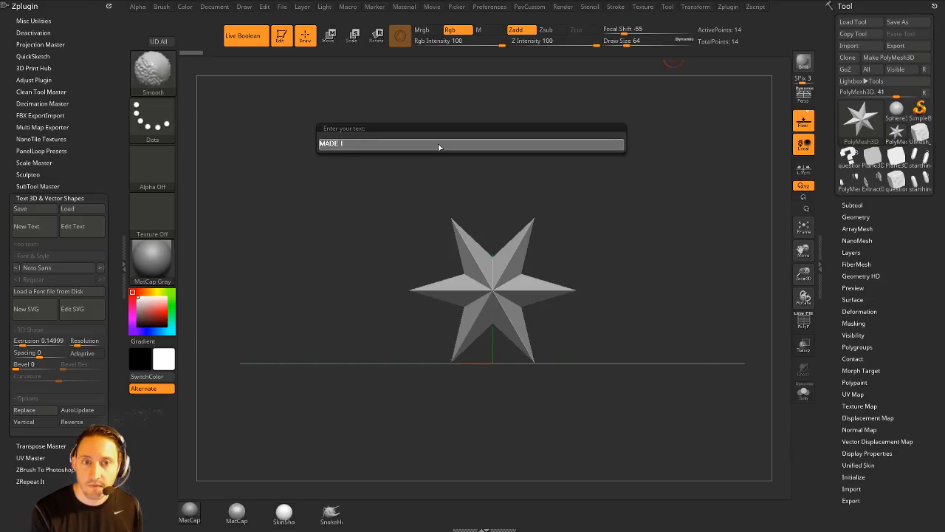
type(" IN ZBRUSH")
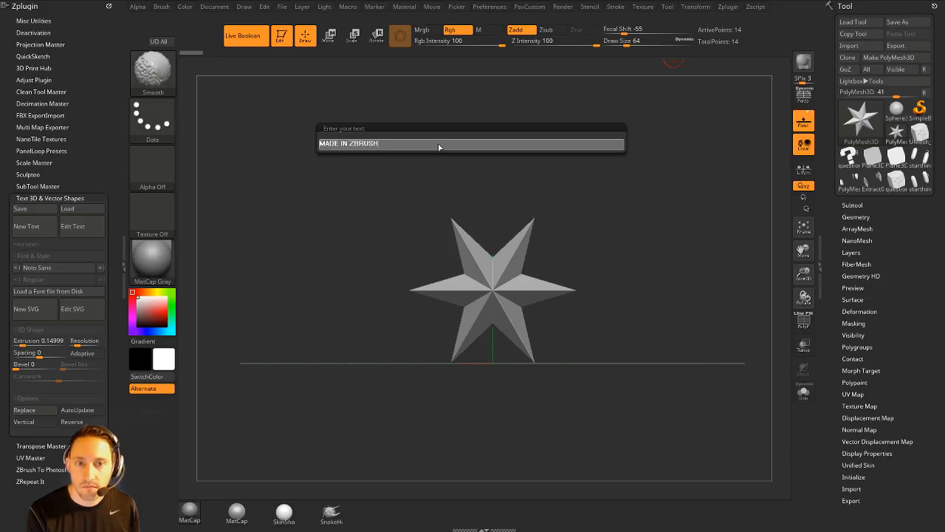
key("Return")
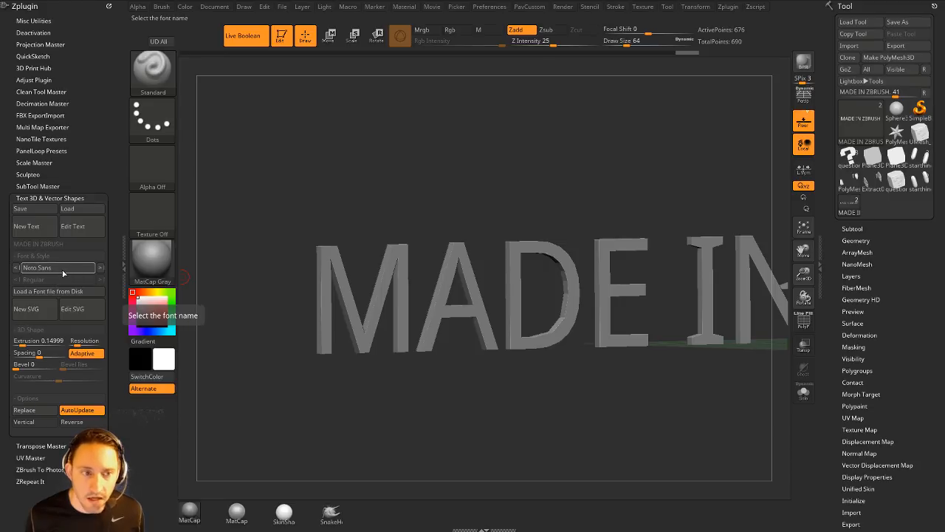
Step: Delete the PolyMesh3D_1 star subtool from the text model
left_click_drag(256, 289, 898, 401)
left_click(852, 228)
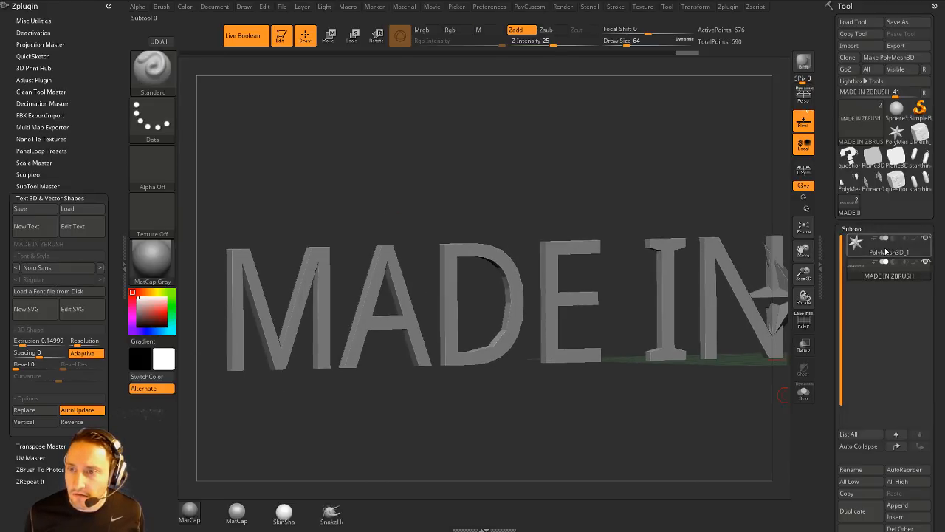
left_click(886, 247)
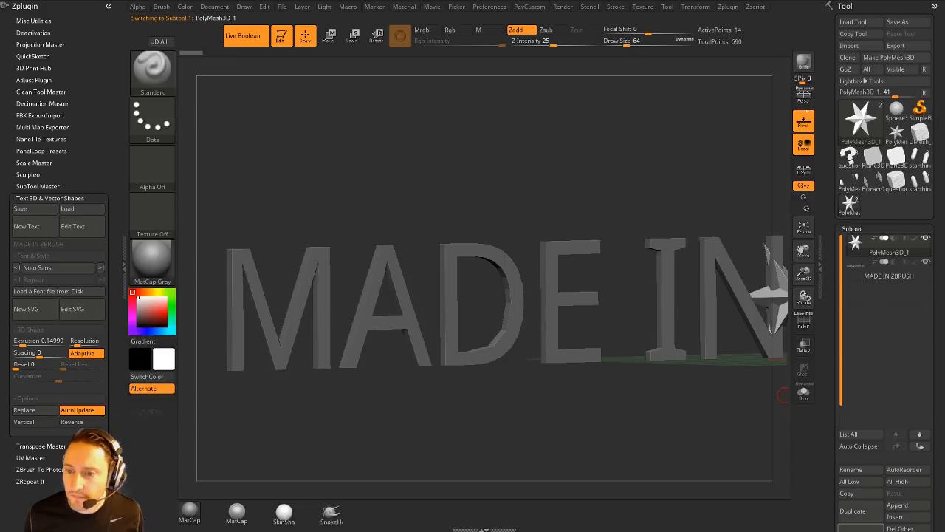
left_click(853, 528)
left_click(821, 525)
left_click_drag(595, 130, 337, 261, "alt")
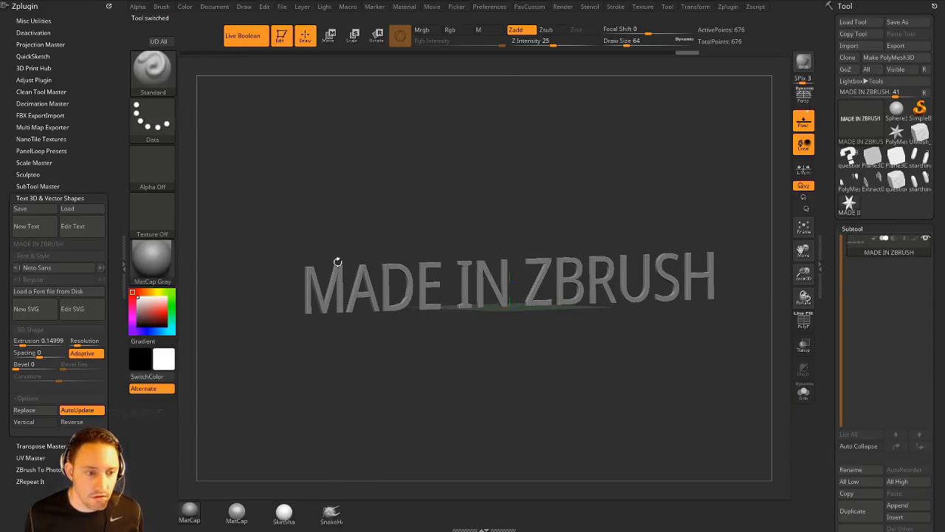
Step: Try the Vertical and Reverse options on the 3D text and switch both off again
left_click(37, 422)
left_click(74, 421)
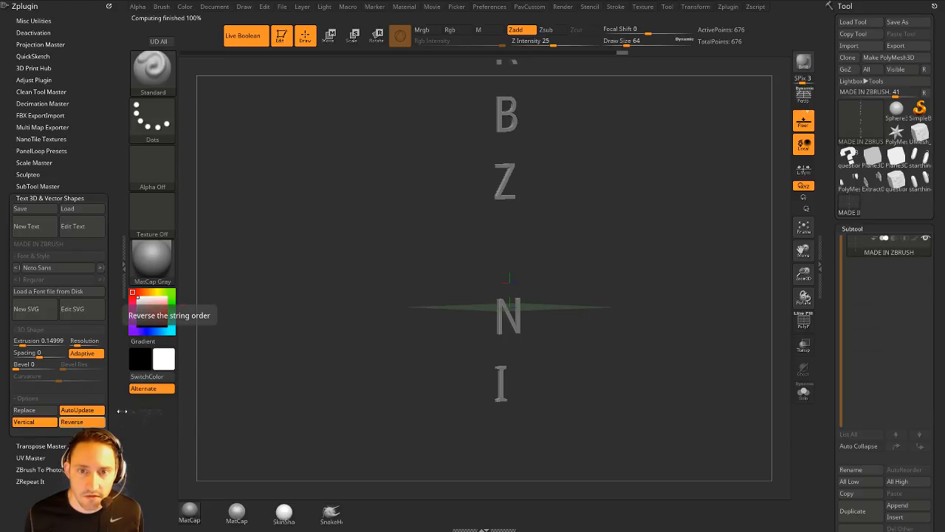
left_click(28, 421)
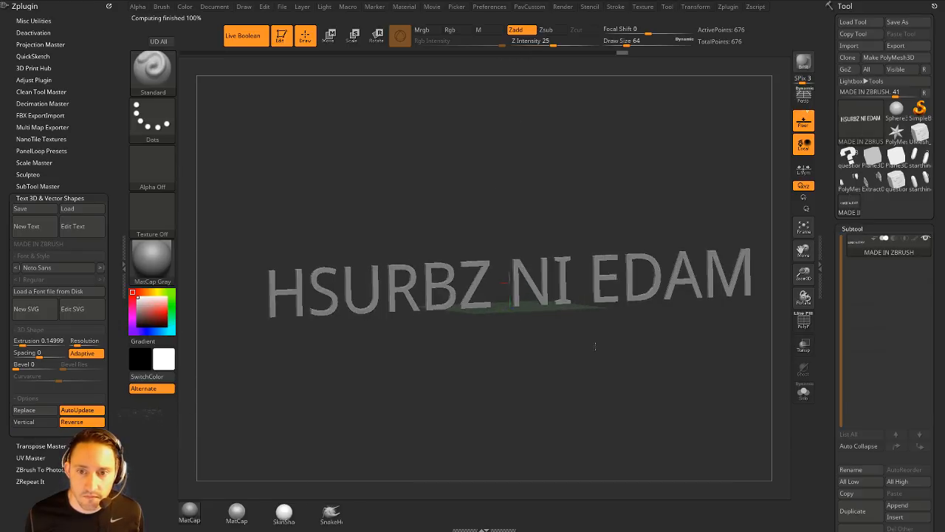
left_click(81, 422)
Step: Display the text's polyframe and set Extrusion to 0.32989, Bevel to 21, Bevel Res to 4 and Curvature to 0.60946
left_click_drag(453, 169, 481, 192)
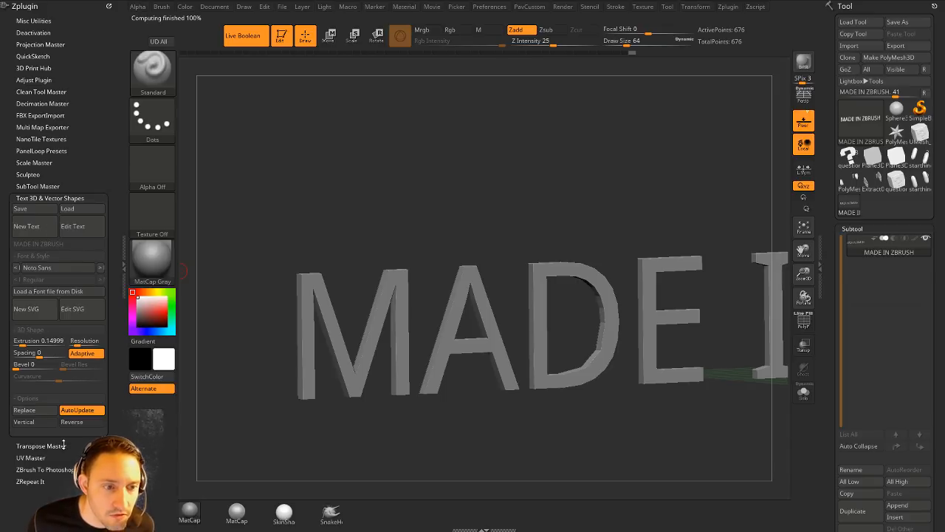
left_click_drag(471, 241, 495, 223)
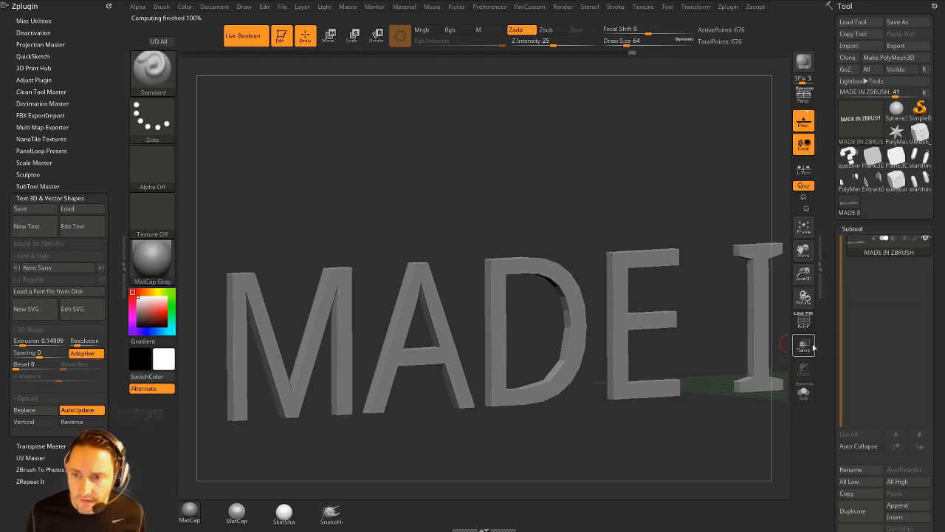
left_click(803, 321)
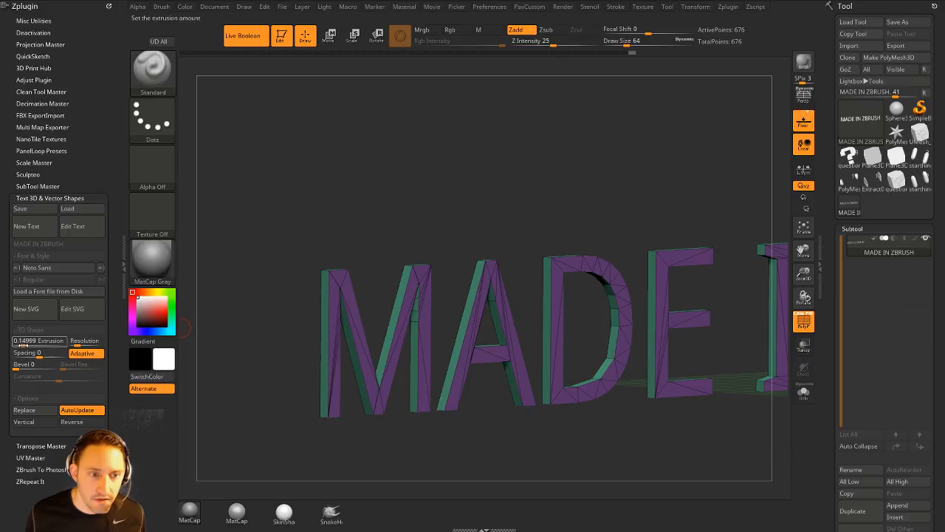
left_click(29, 342)
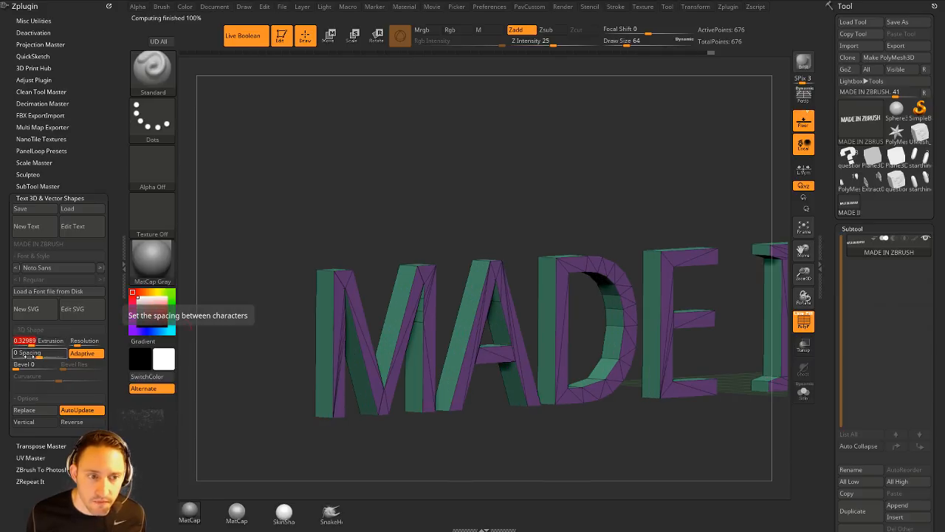
left_click(16, 365)
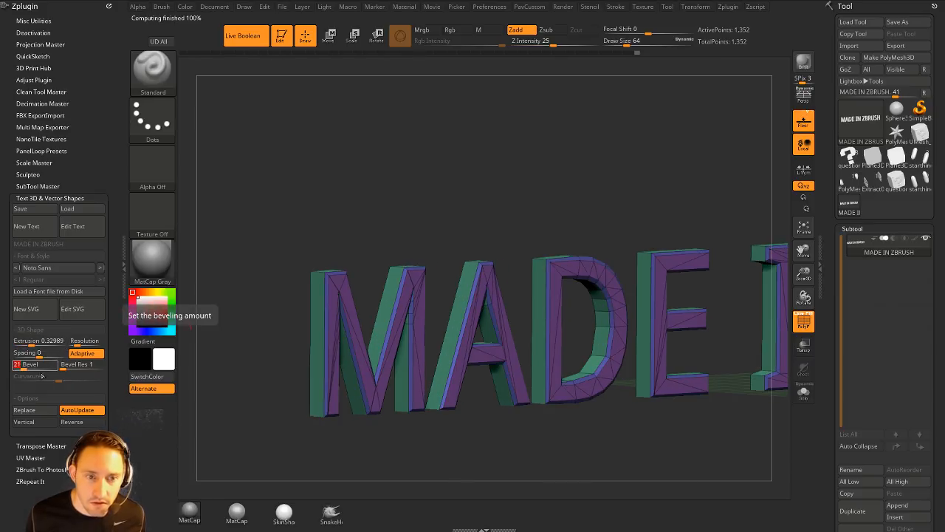
left_click_drag(63, 364, 69, 365)
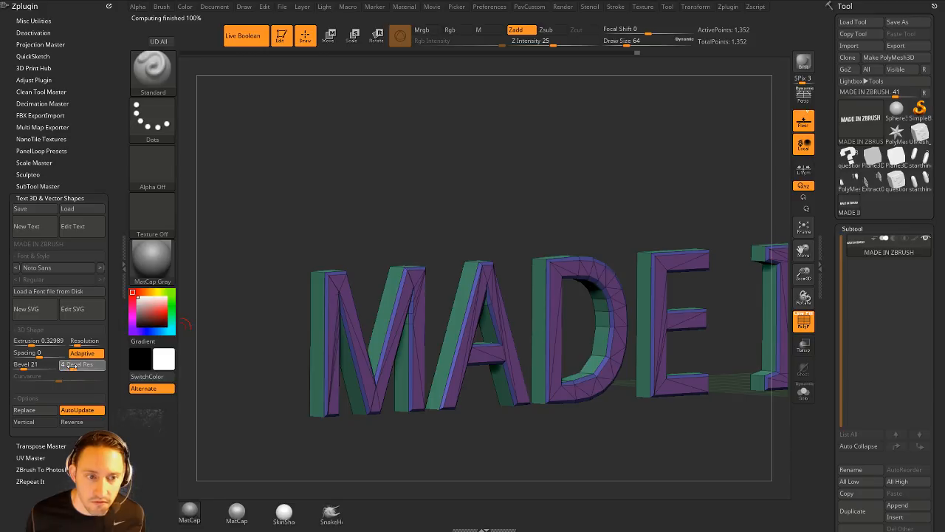
left_click(77, 378)
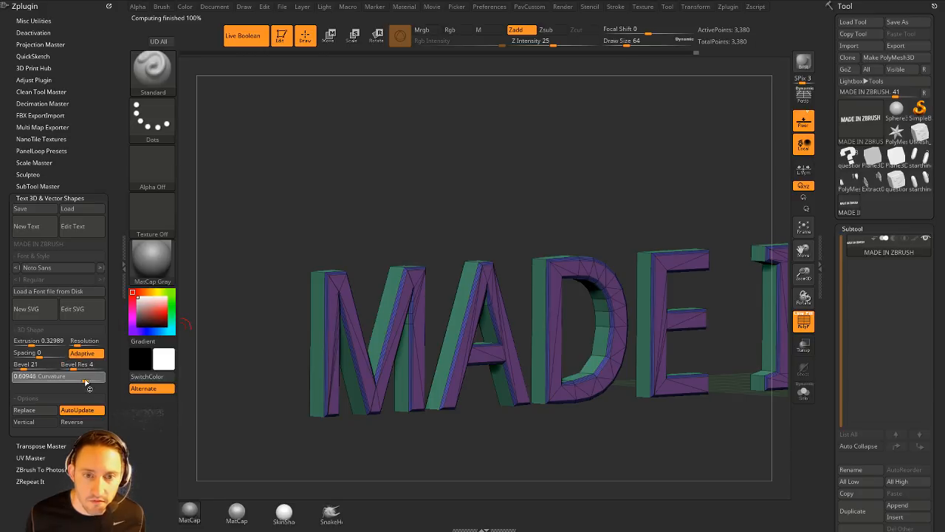
Step: Mask the words MADE IN, move ZBRUSH directly beneath them, and look over the subtool Split options
left_click_drag(690, 177, 505, 187)
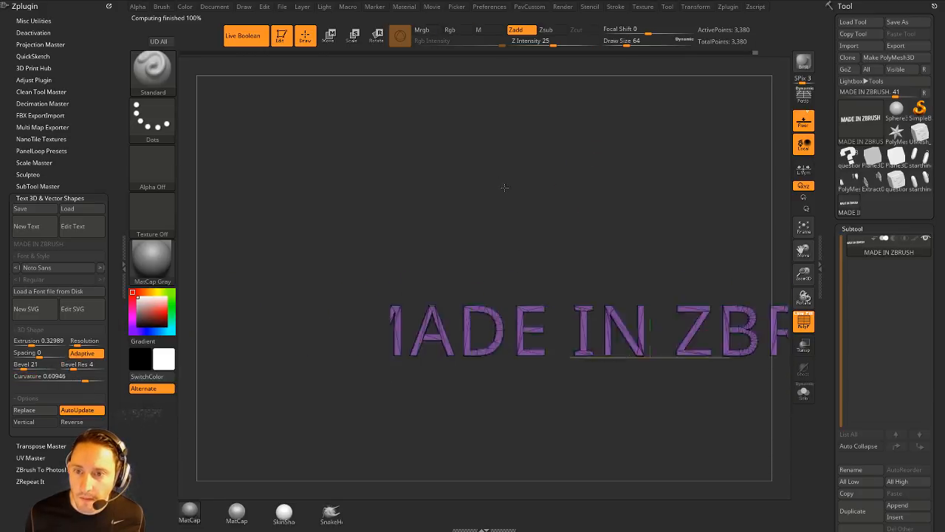
key("f")
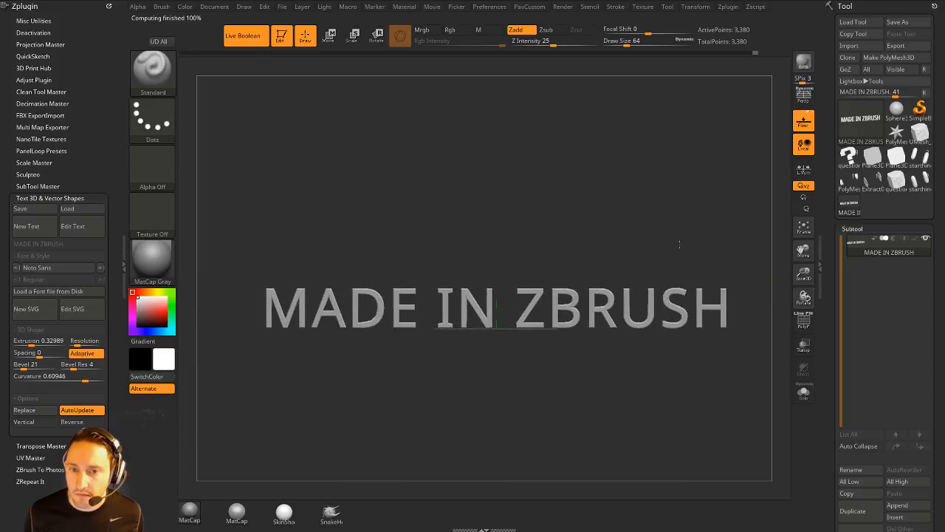
left_click_drag(679, 244, 634, 234)
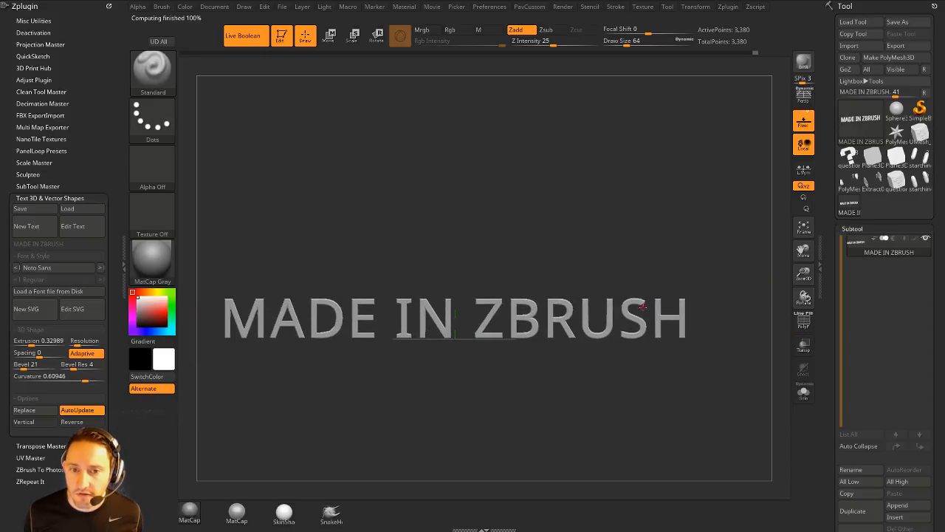
mouse_move(468, 271)
left_mouse_down("ctrl")
mouse_move(656, 391)
mouse_move(700, 393)
left_mouse_up("ctrl")
key("w")
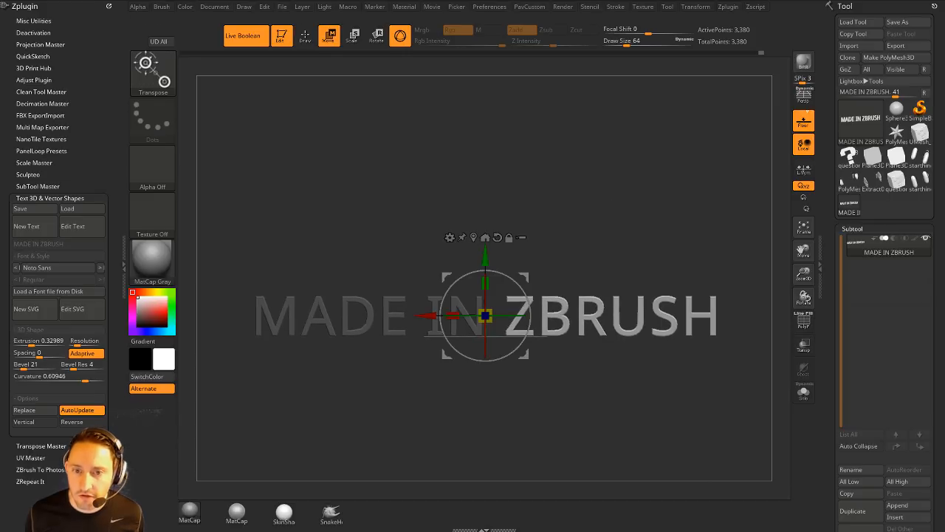
left_click_drag(483, 312, 243, 362)
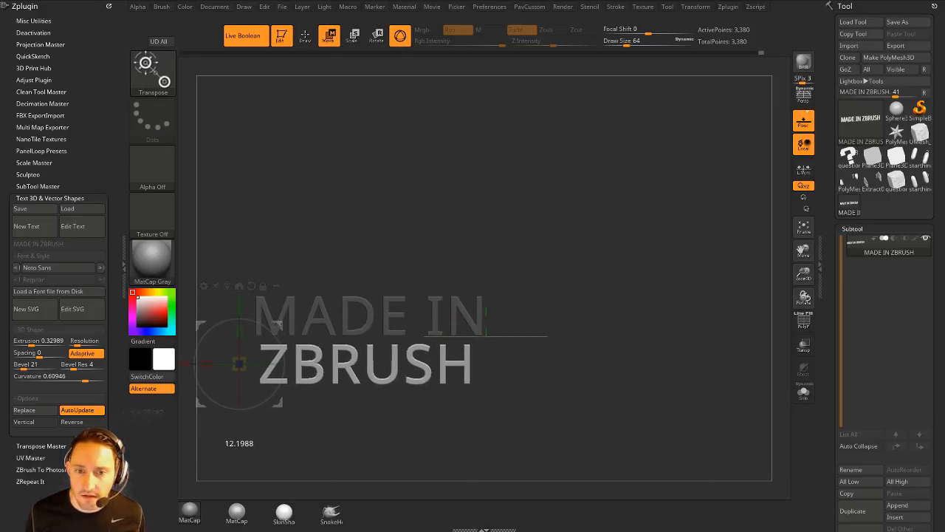
left_click_drag(595, 210, 706, 230, "alt")
left_click_drag(741, 313, 719, 281, "alt")
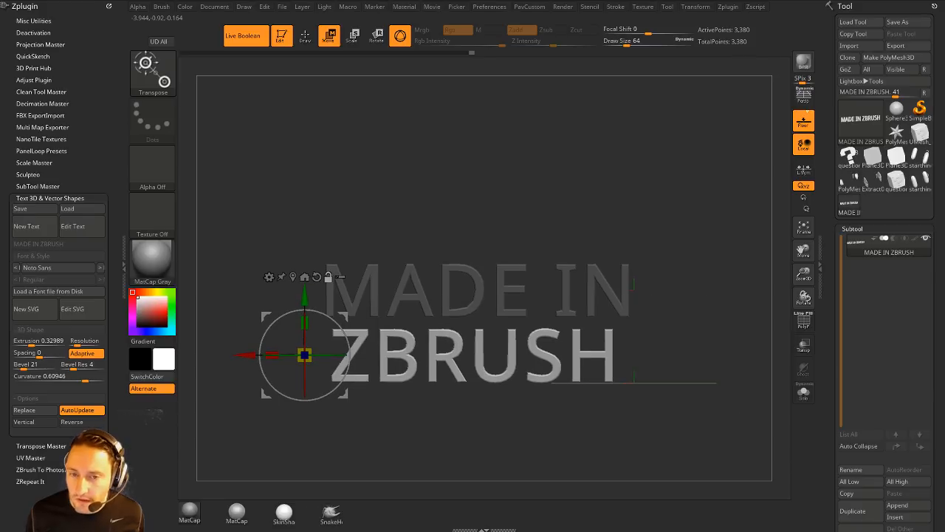
scroll(851, 294, "down", 5)
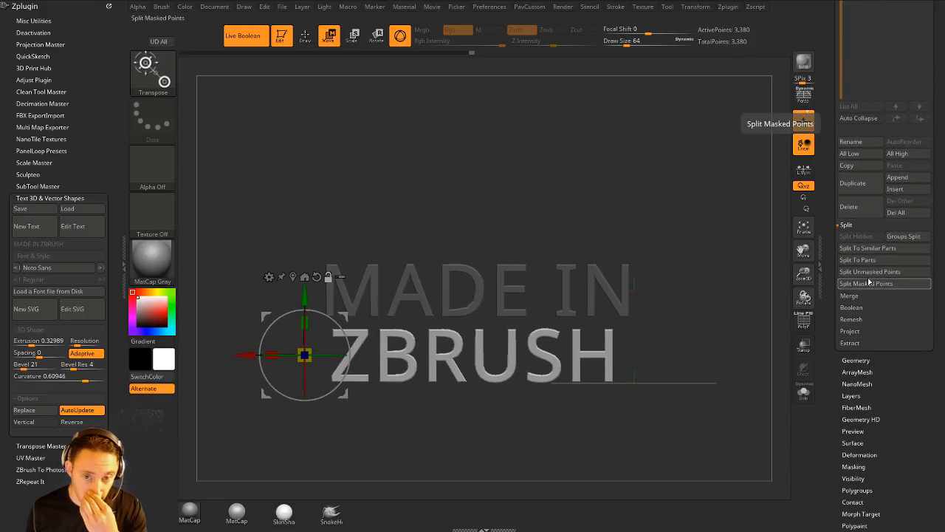
scroll(886, 295, "up", 5)
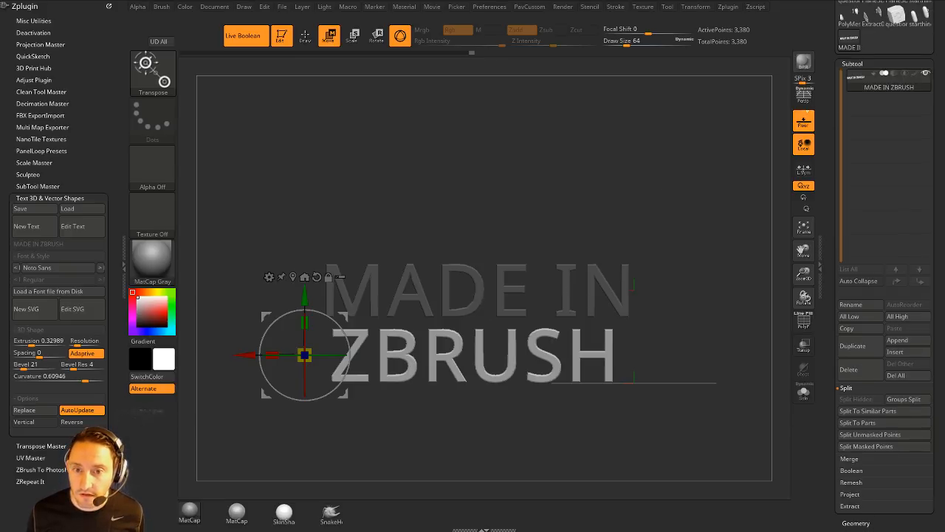
Step: Undo the move of the word ZBRUSH and display the text's polyframe in Draw mode
mouse_move(583, 222)
left_mouse_down("alt")
mouse_move(584, 167)
mouse_move(432, 155)
mouse_move(414, 130)
mouse_move(643, 243)
left_mouse_up("alt")
key("ctrl")
key("q")
key("shift+f")
left_click_drag(489, 204, 605, 204, "alt")
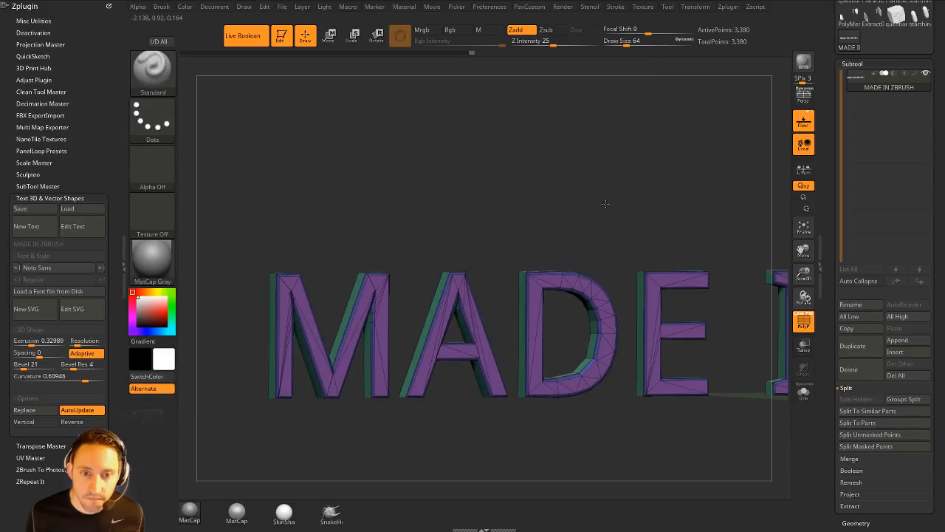
Step: Try the 3D text with Adaptive resolution off, inspect its topology, and turn Adaptive back on
left_click(83, 353)
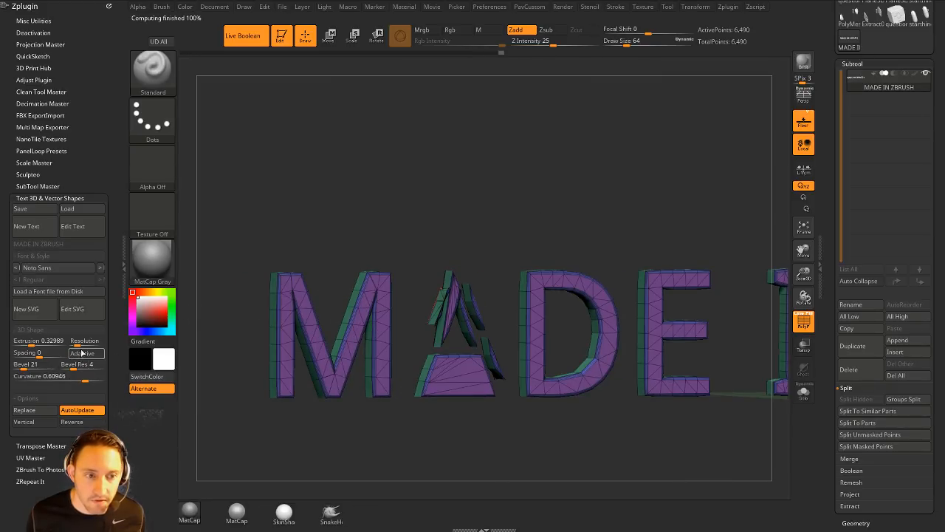
mouse_move(557, 180)
left_mouse_down("alt")
mouse_move(465, 162)
mouse_move(505, 173)
mouse_move(514, 188)
mouse_move(455, 203)
left_mouse_up("alt")
key("ctrl+z")
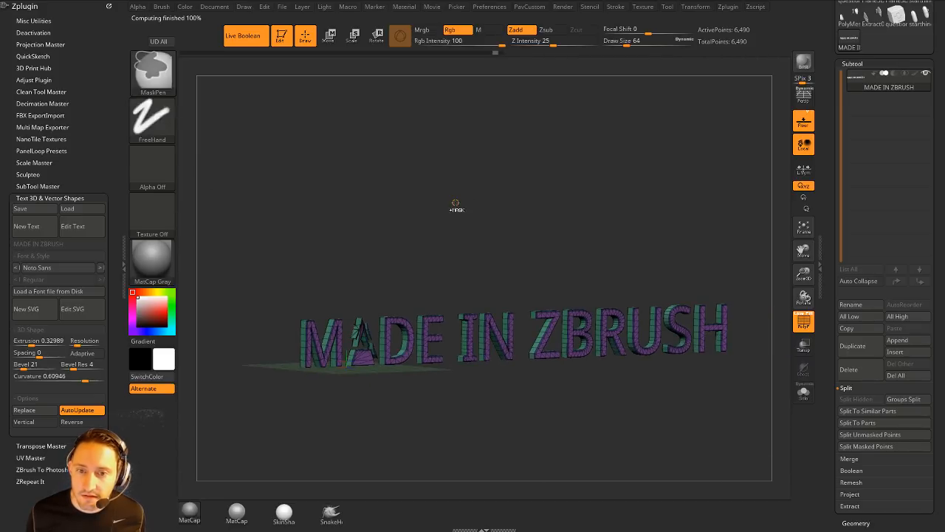
key("ctrl+z")
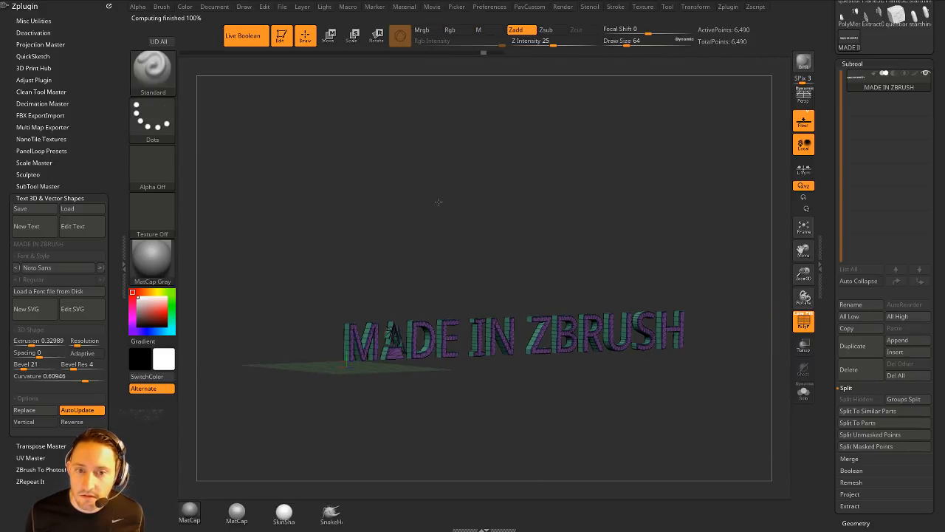
key("ctrl+z")
key("ctrl+z")
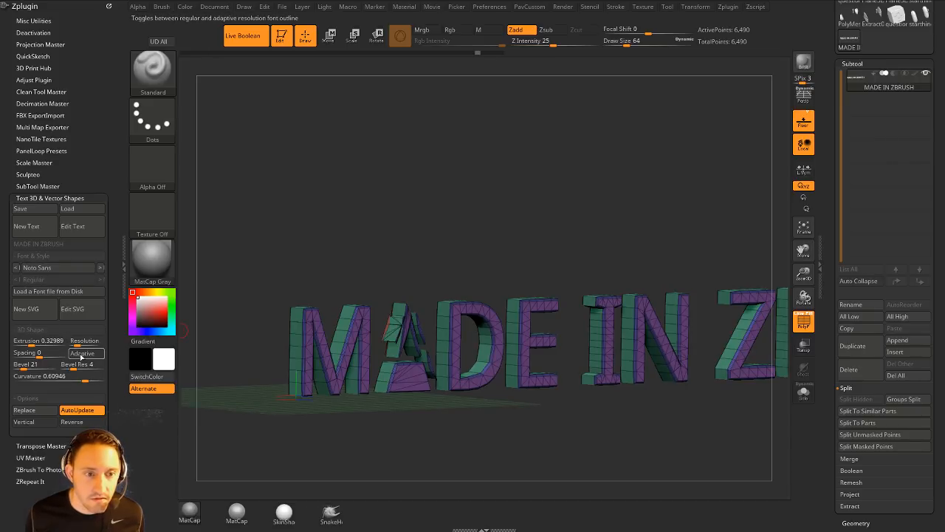
left_click(87, 354)
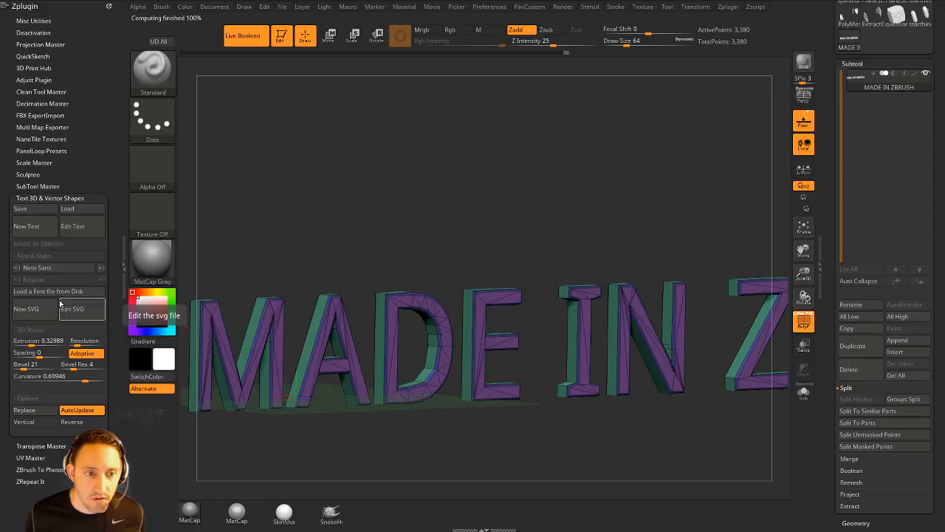
Step: Change the 3D text's font to Cambria and turn off Adaptive resolution
left_click(59, 267)
left_click_drag(107, 288, 106, 220)
left_click(67, 231)
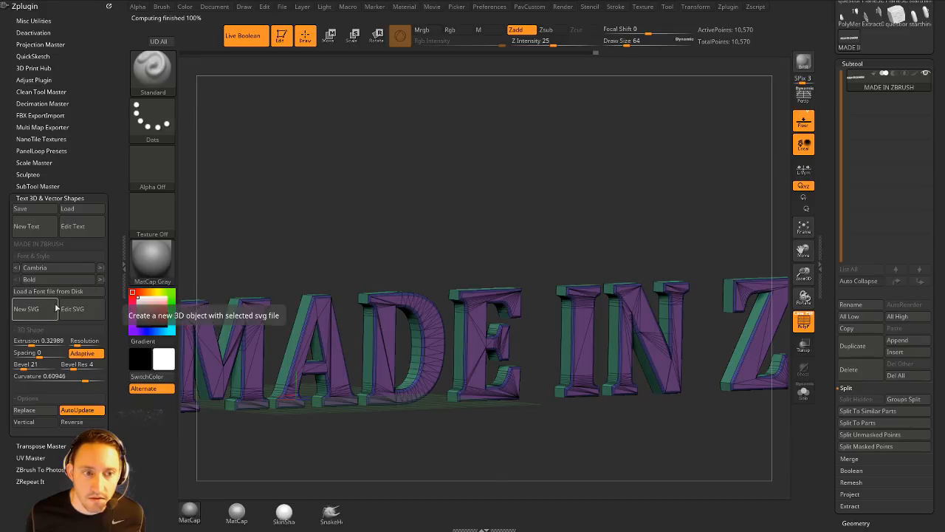
left_click(83, 354)
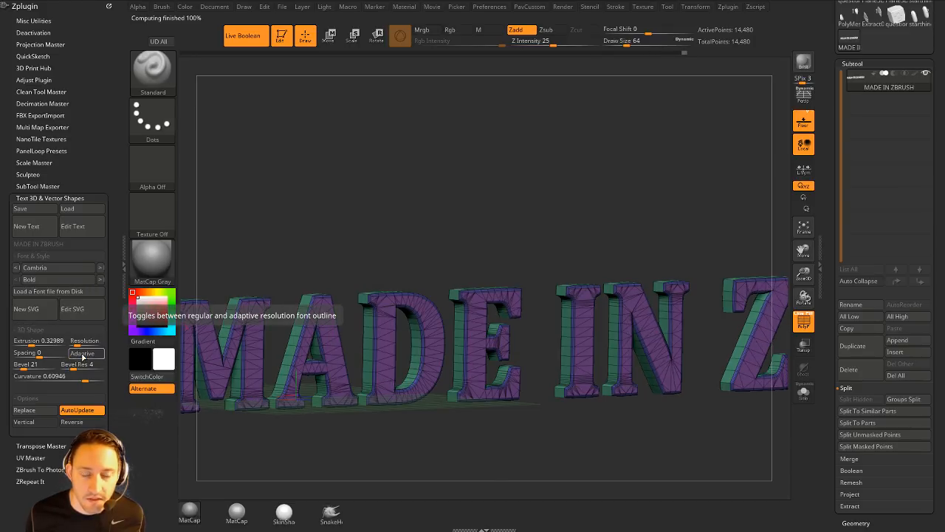
Step: Try the Noto Sans, Dayton and Corporate fonts on the MADE IN ZBRUSH 3D text
left_click(65, 267)
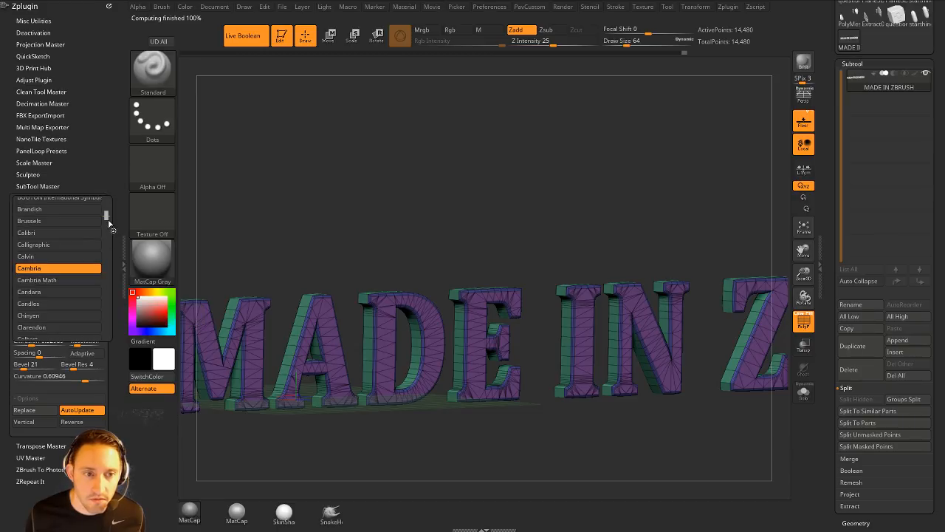
left_click_drag(107, 218, 108, 293)
left_click(57, 255)
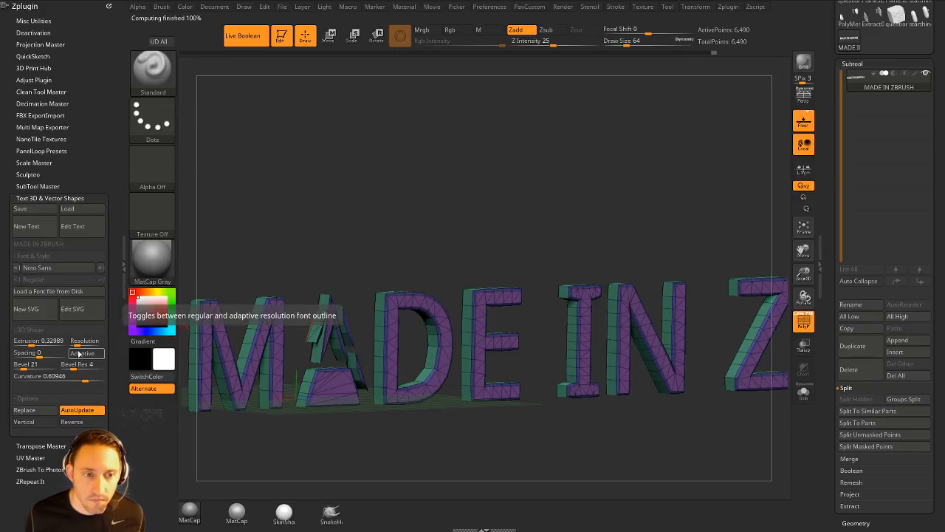
left_click(56, 268)
left_click_drag(108, 294, 108, 228)
left_click(50, 282)
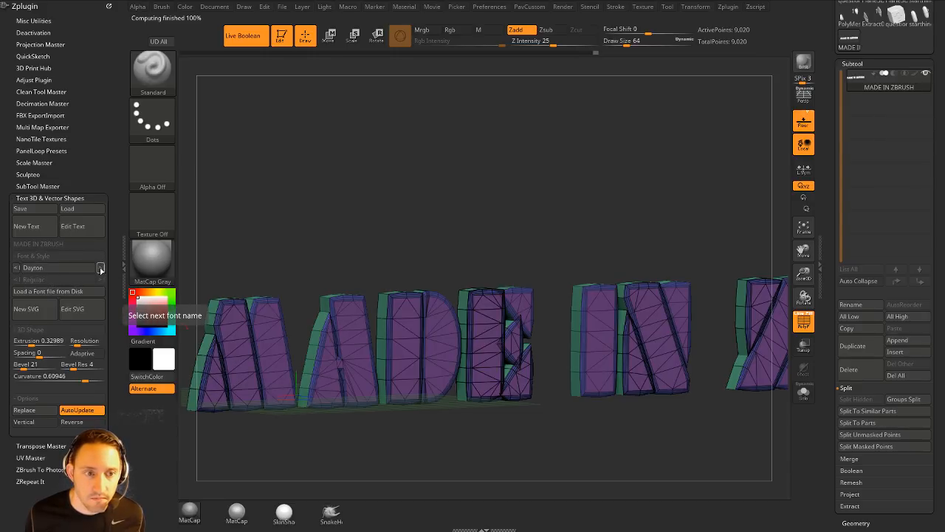
left_click(81, 267)
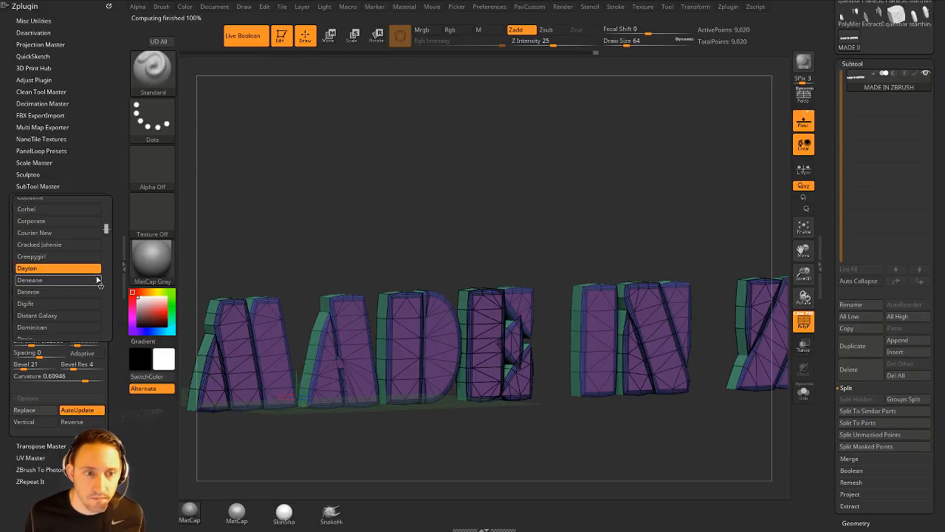
left_click(76, 223)
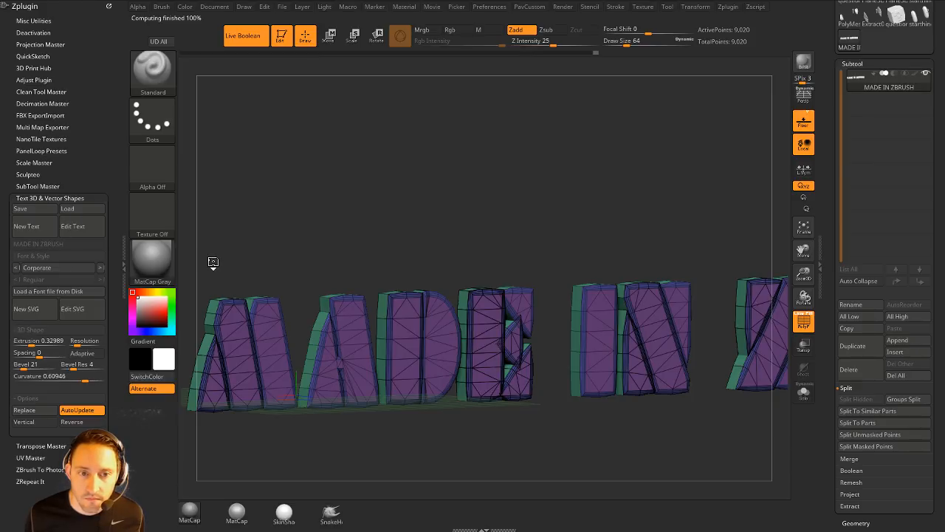
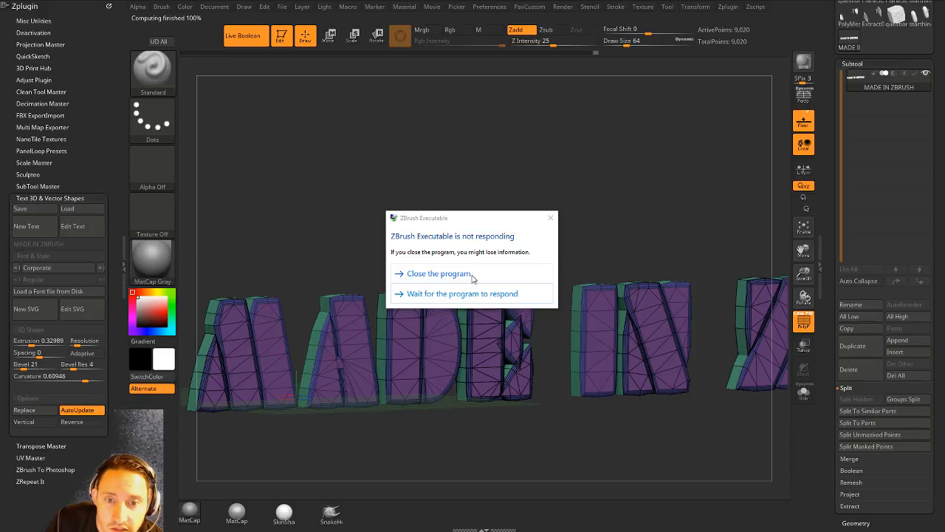
Step: Close the unresponsive ZBrush session, relaunch it and dismiss the abnormal termination note
left_click(462, 294)
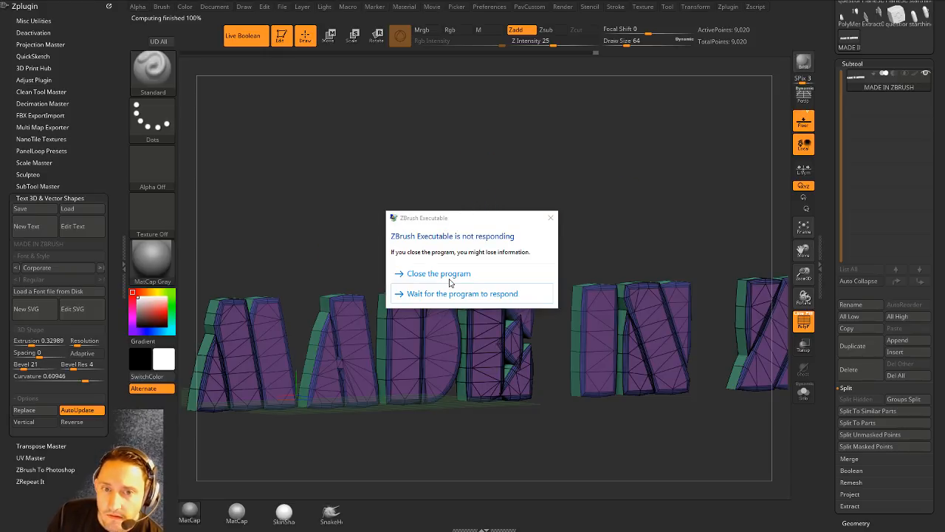
left_click(443, 275)
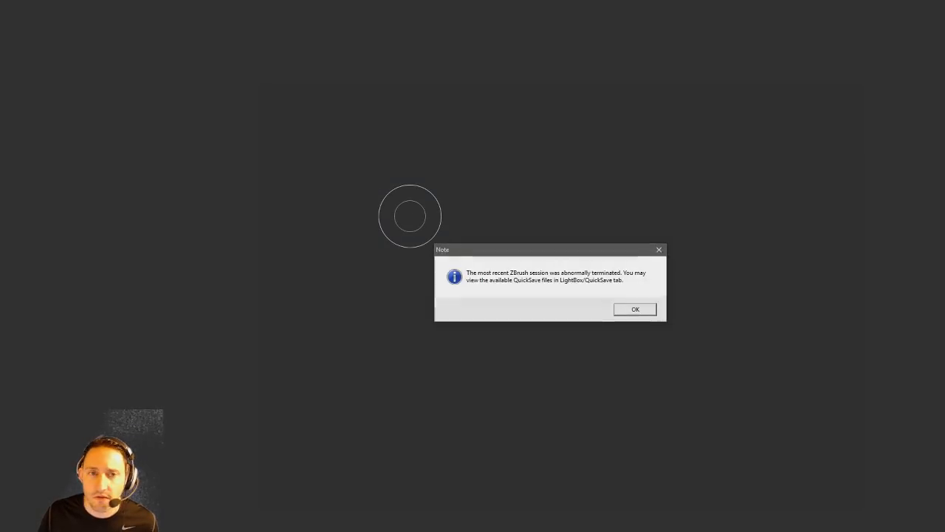
left_click(634, 311)
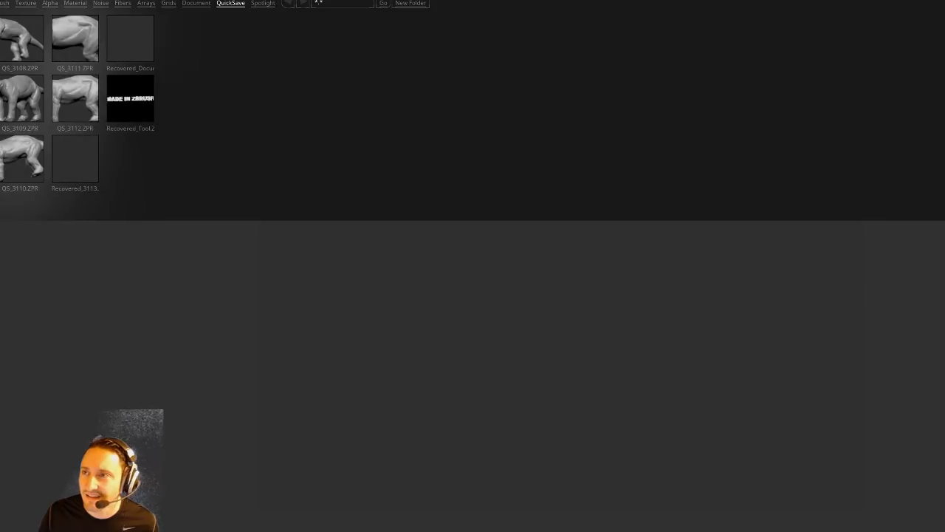
Step: Restore the ZBrush window from its maximized state and resize it to fill the recording area
left_click(942, 2)
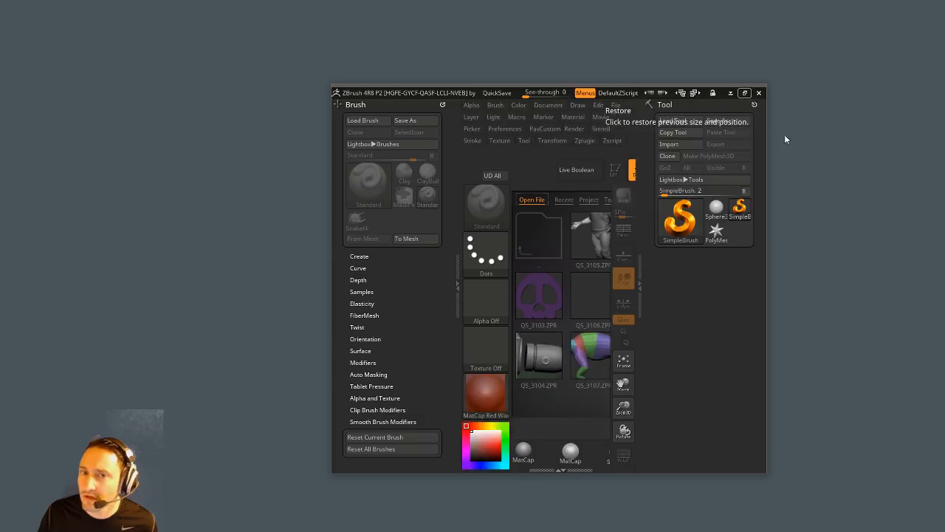
key("super")
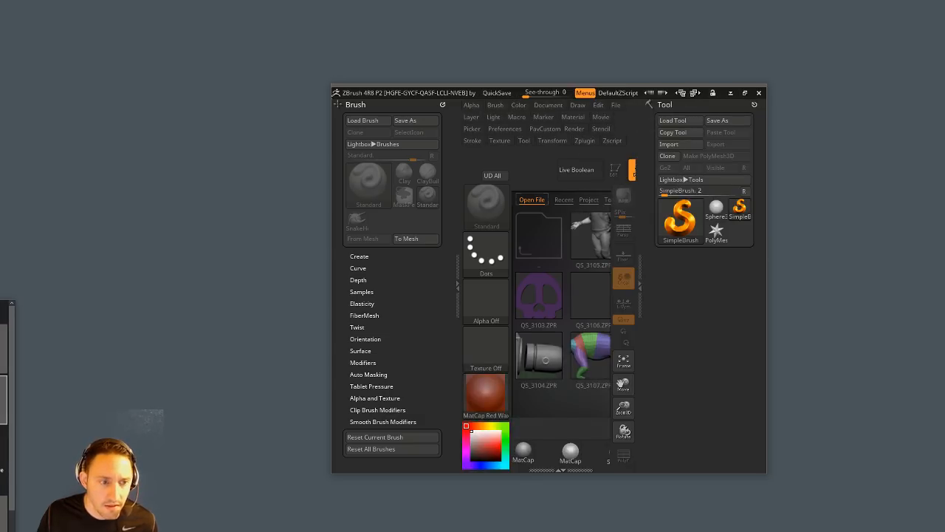
key("super")
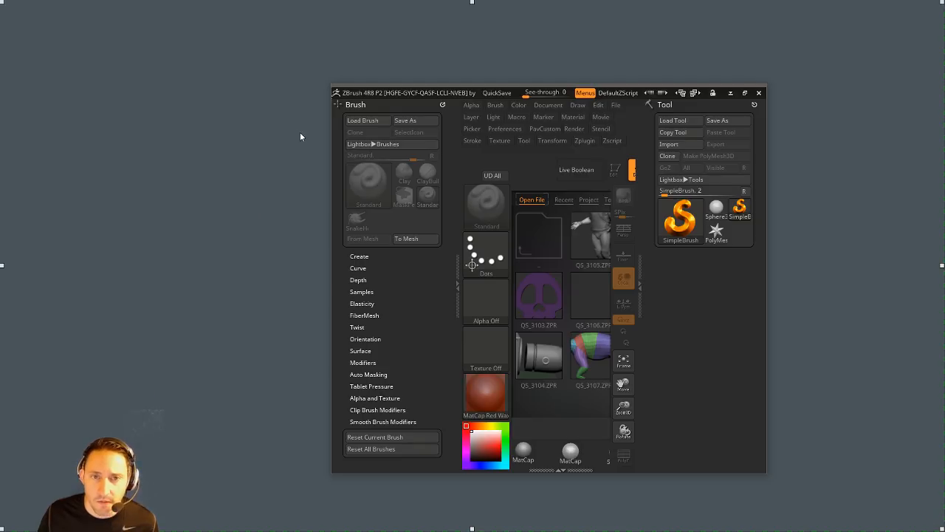
left_click_drag(327, 83, 1, 2)
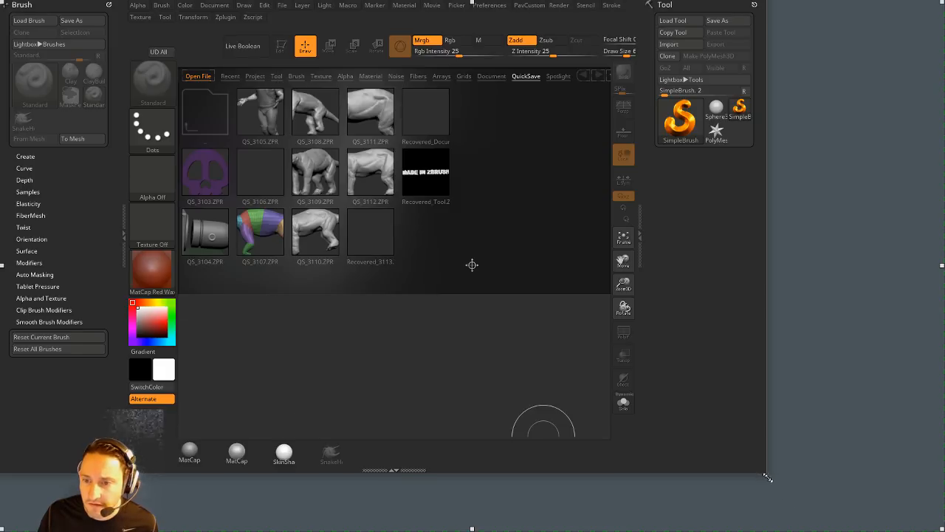
left_click_drag(768, 479, 944, 531)
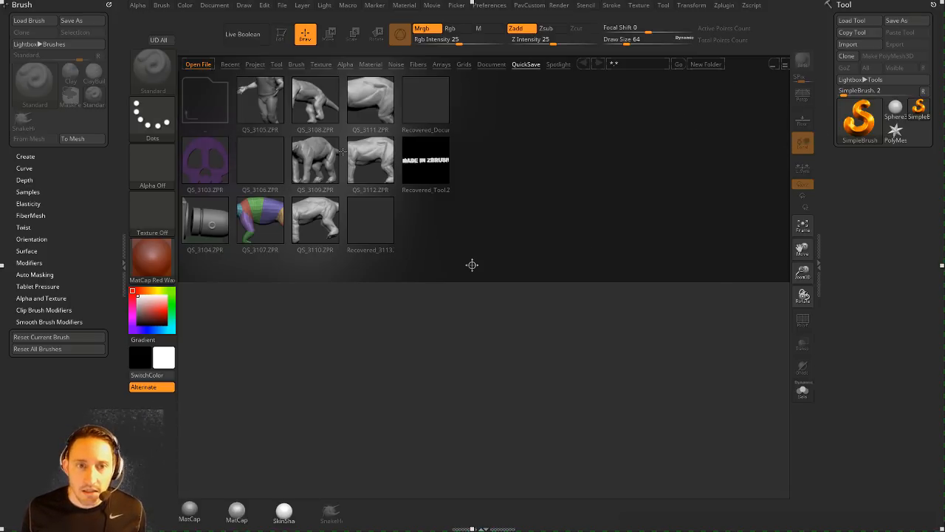
Step: Collapse the tray holding the Brush palette and reduce the Draw Size to 22
left_click(122, 143)
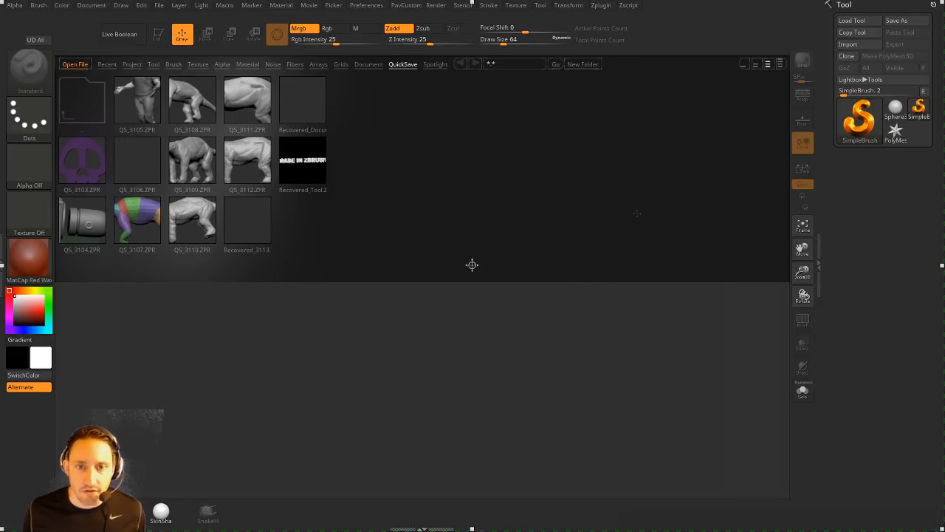
key("s")
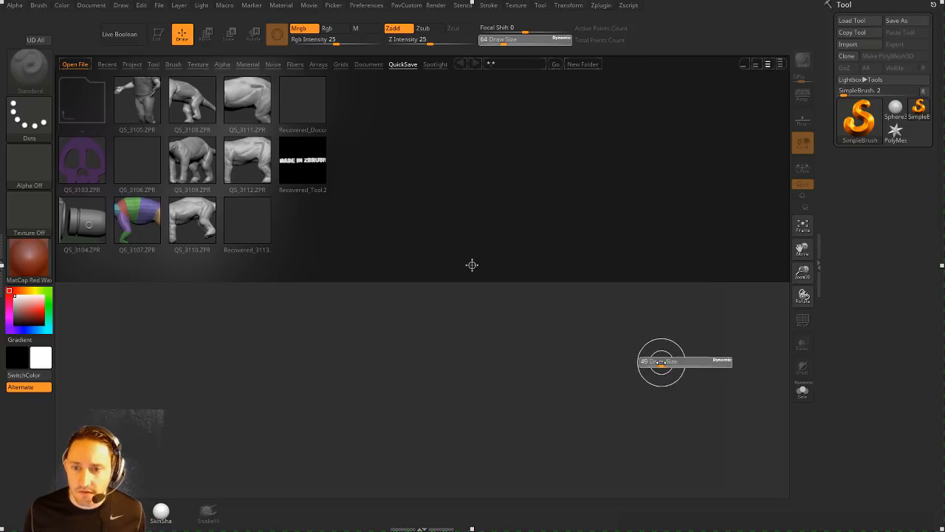
left_click_drag(661, 362, 655, 371)
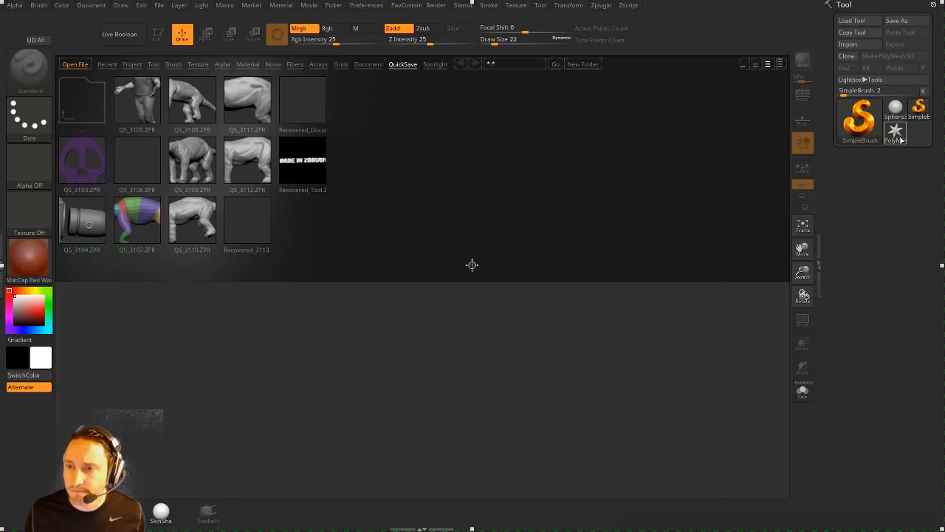
Step: Hide LightBox, draw a PolyMesh3D star in Edit mode with the MatCap Gray material, and frame it
left_click(895, 133)
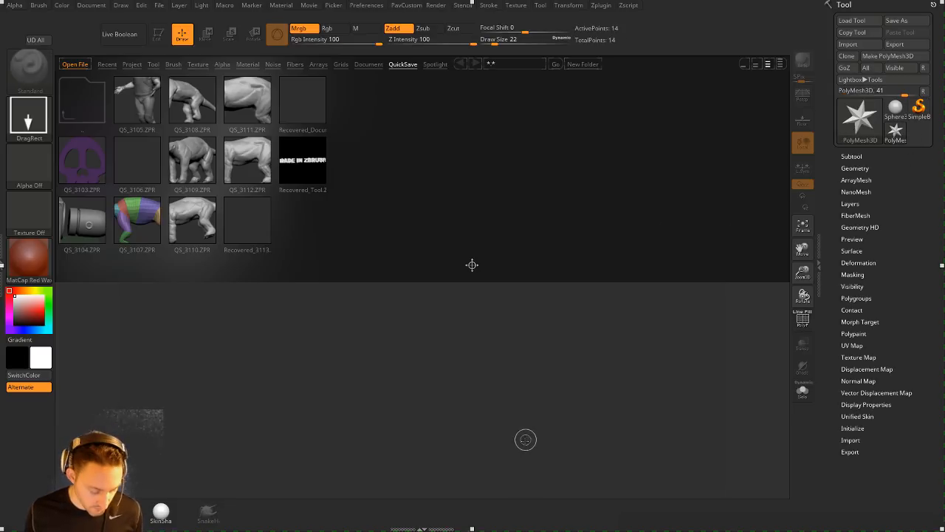
key("comma")
left_click_drag(386, 222, 393, 280)
key("t")
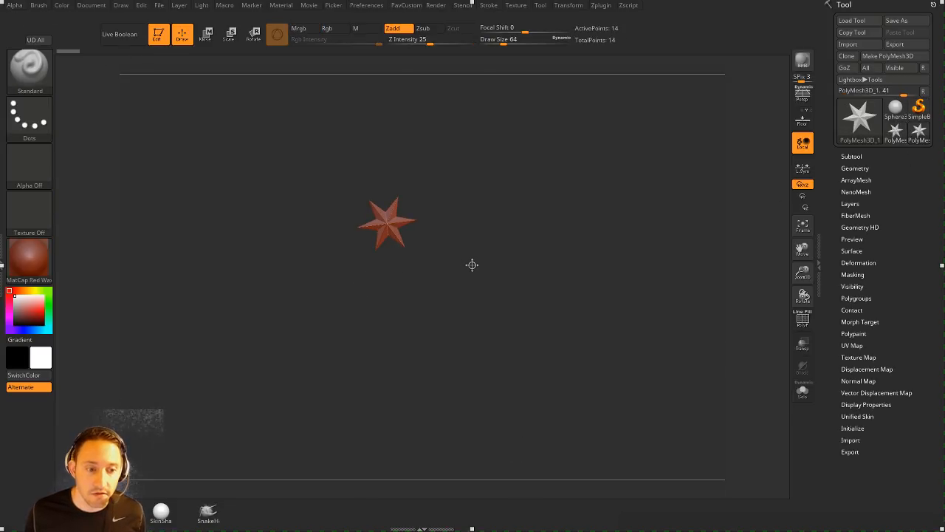
key("f")
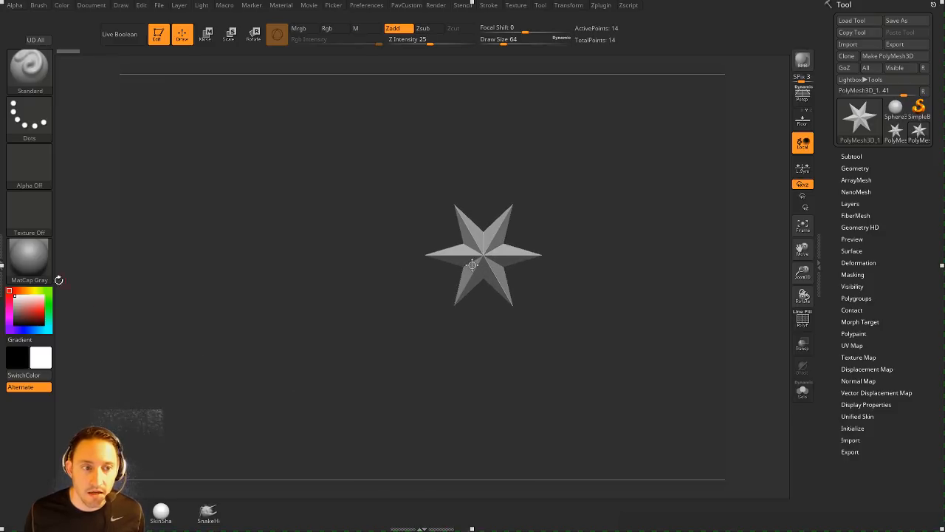
Step: Replace the docked Brush palette with the Zplugin palette and expand its Text 3D & Vector Shapes section
left_click(4, 243)
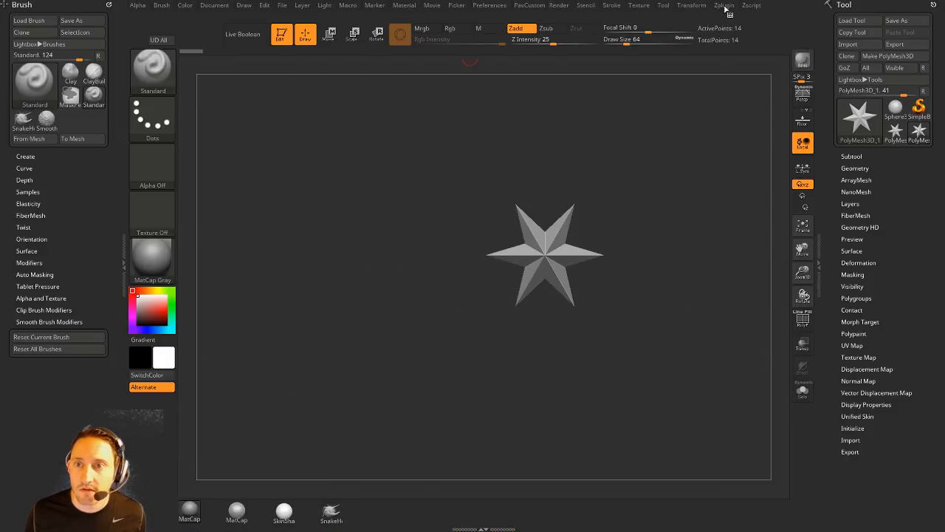
left_click(108, 5)
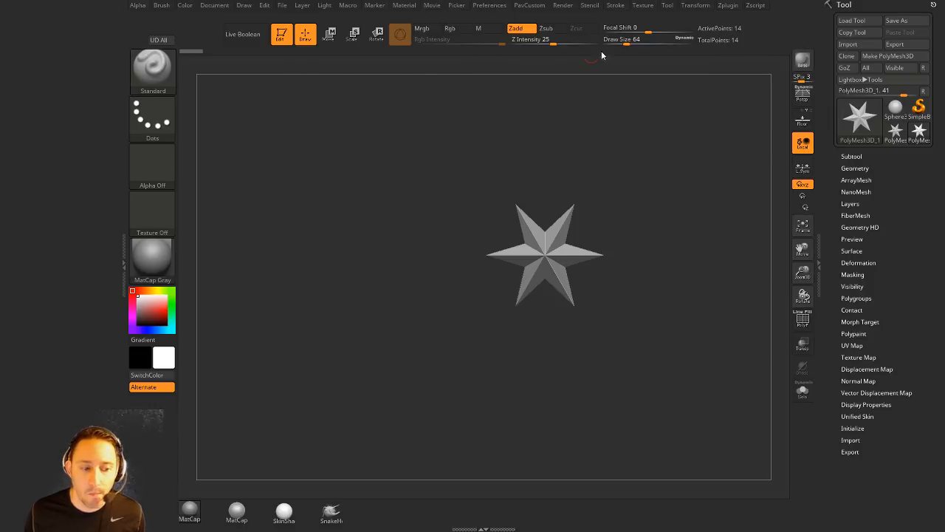
left_click(728, 6)
left_click_drag(722, 19, 23, 131)
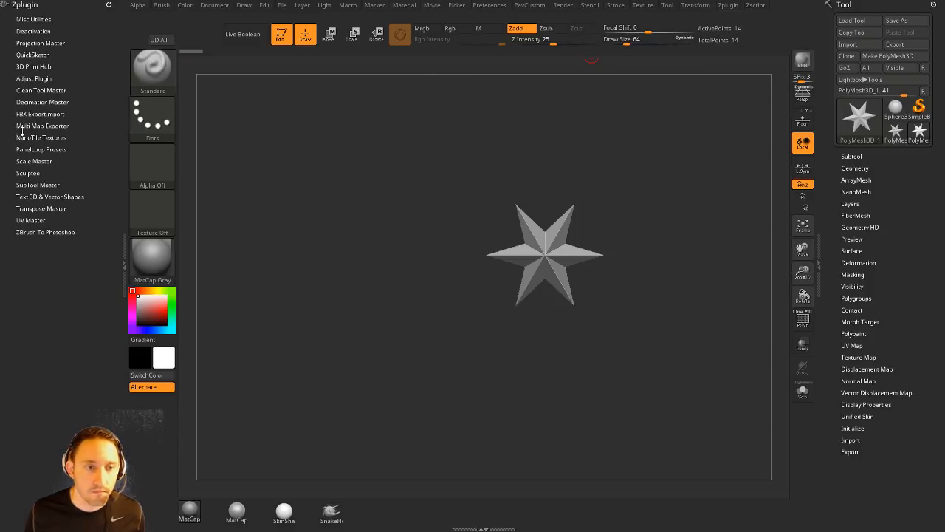
left_click(29, 196)
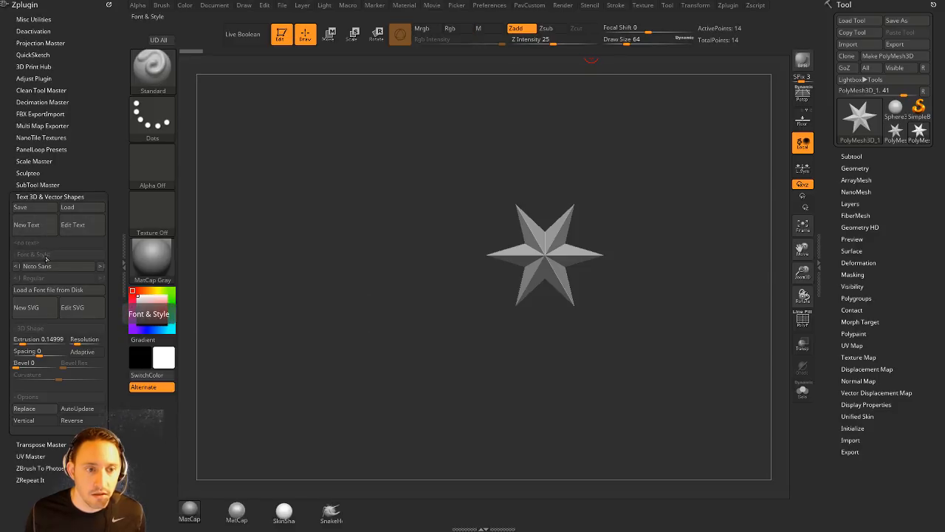
Step: Try to create a new 3D text reading MADE IN ZBRUSH
left_click(42, 229)
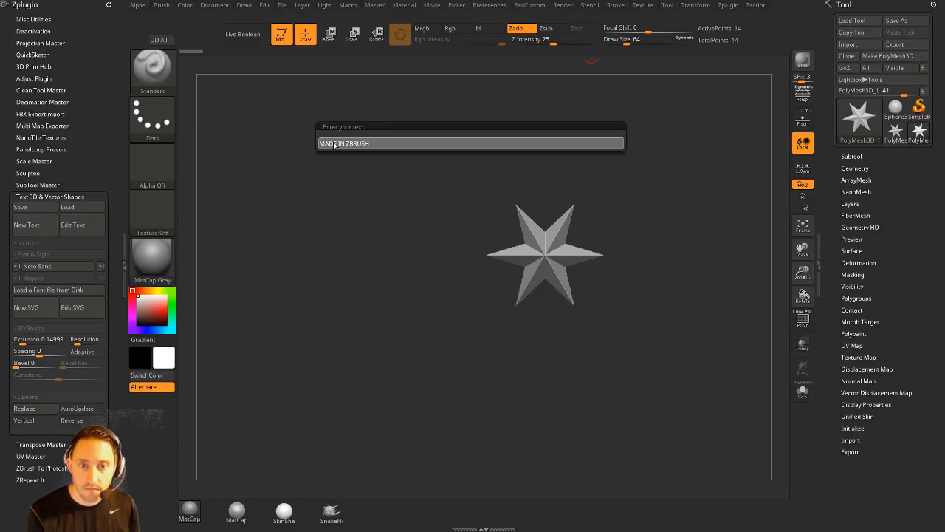
left_click_drag(319, 144, 376, 147)
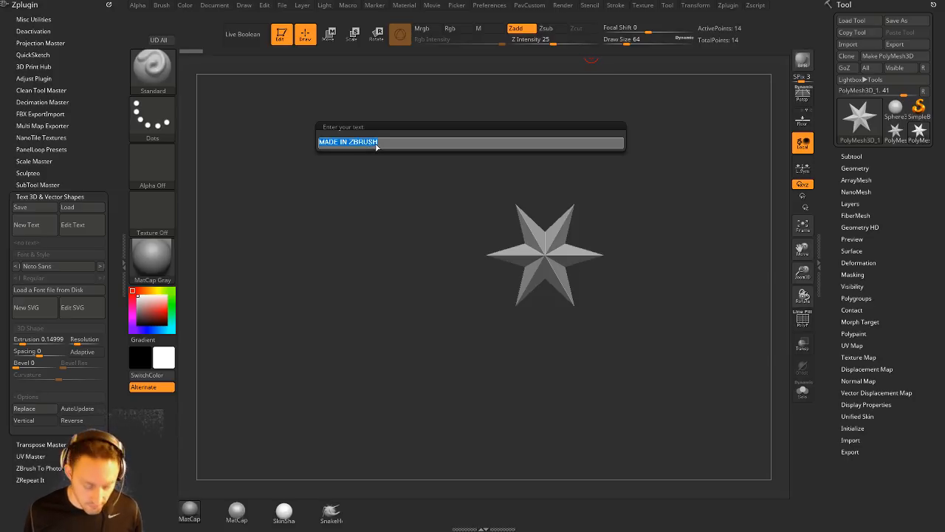
left_click(401, 145)
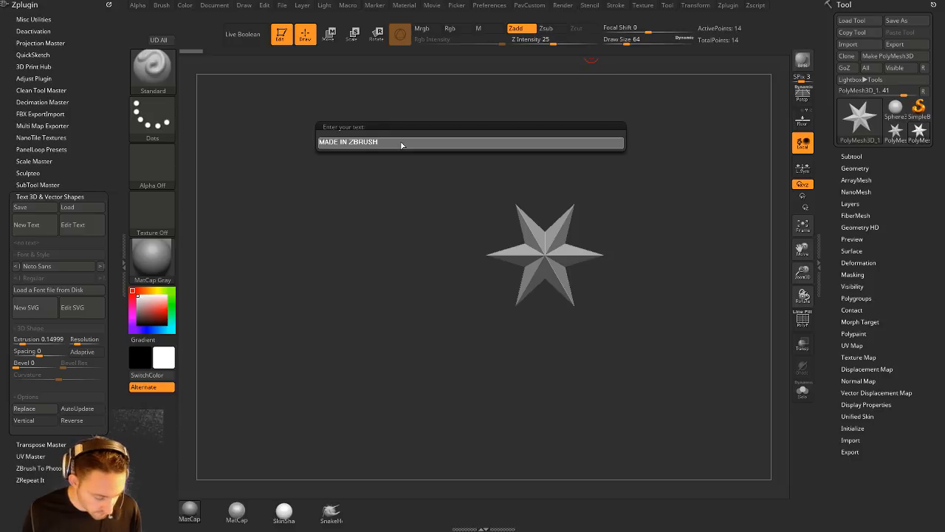
left_click(372, 144)
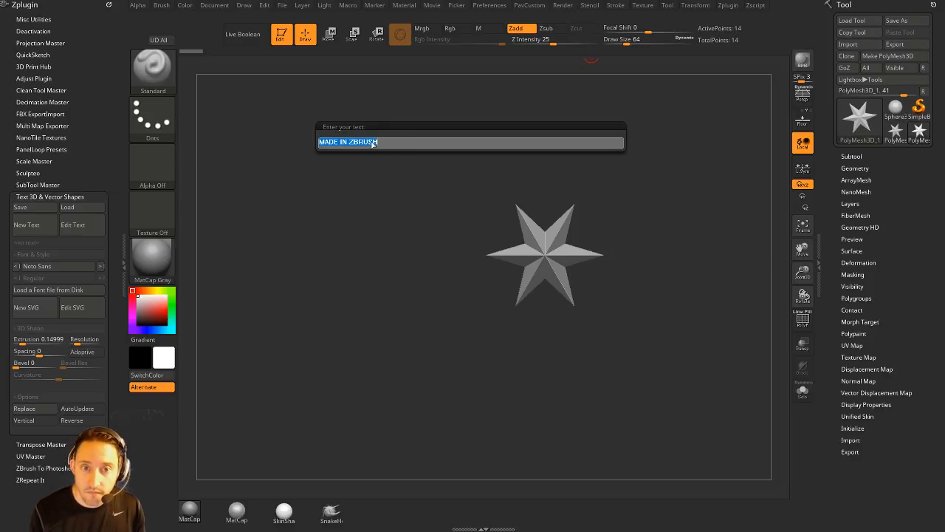
type("M")
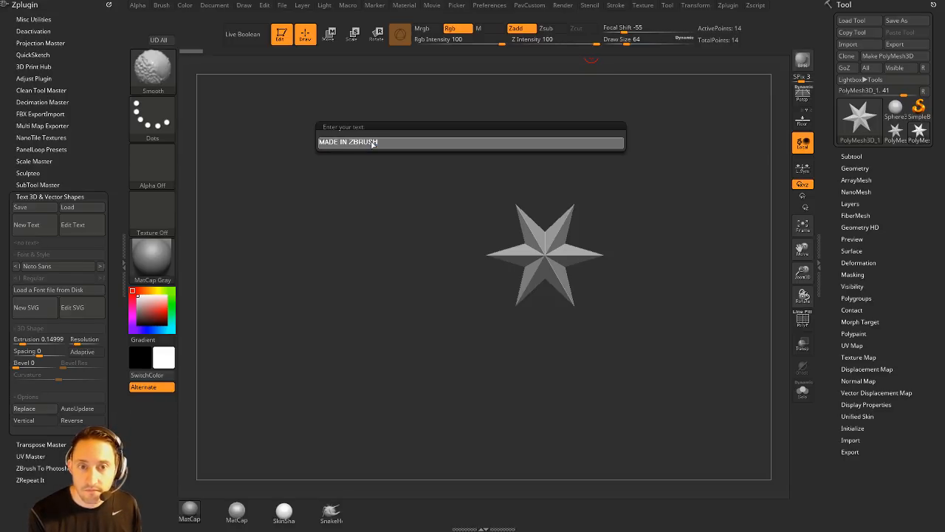
left_click(372, 144)
key("Return")
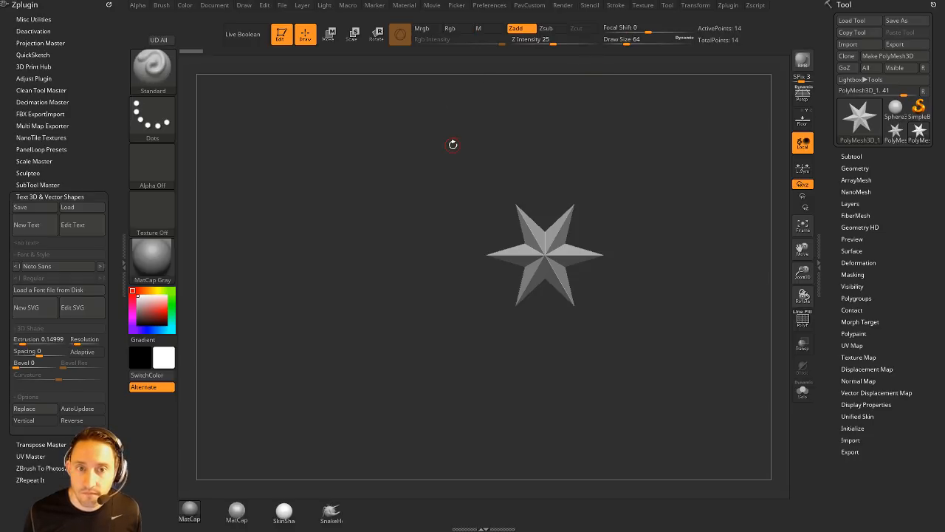
Step: Create a new 3D text reading MADE IN ZBRUSH and view it at an angle
left_click(28, 224)
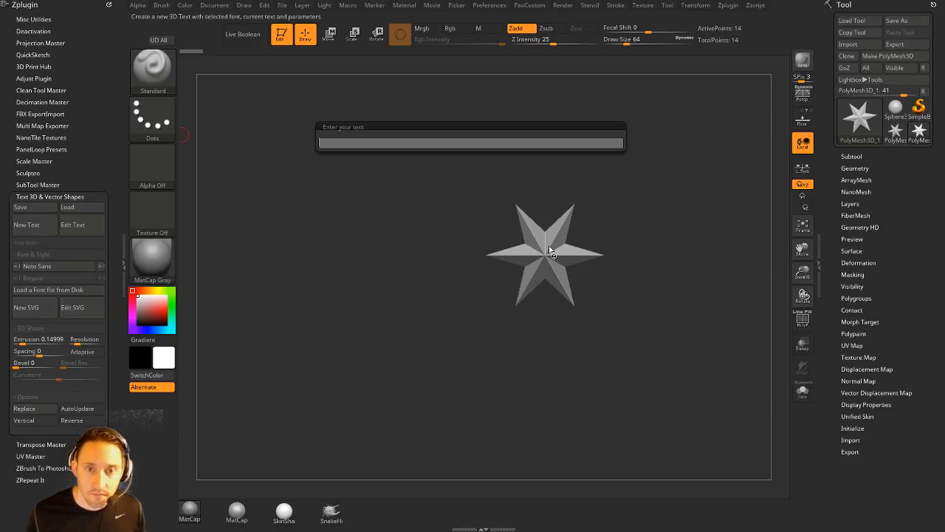
type("MADE IN ZBRUSH")
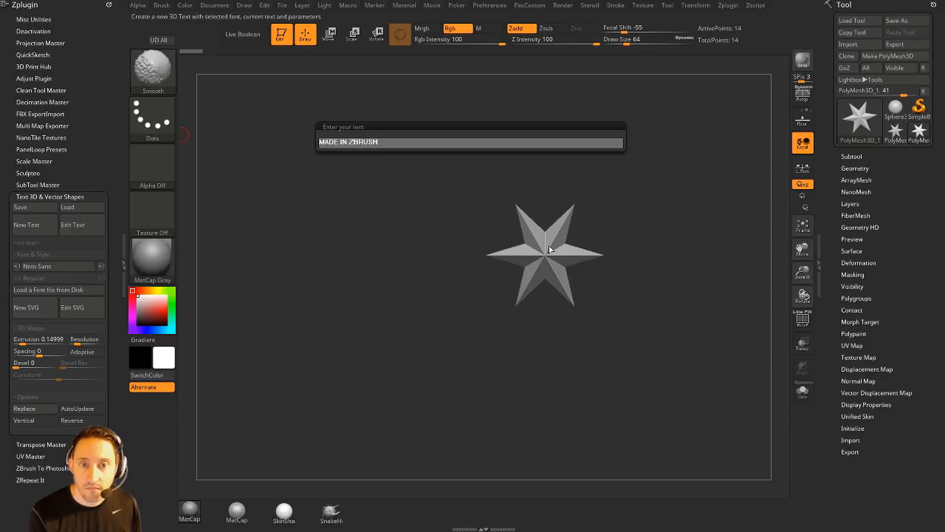
key("Return")
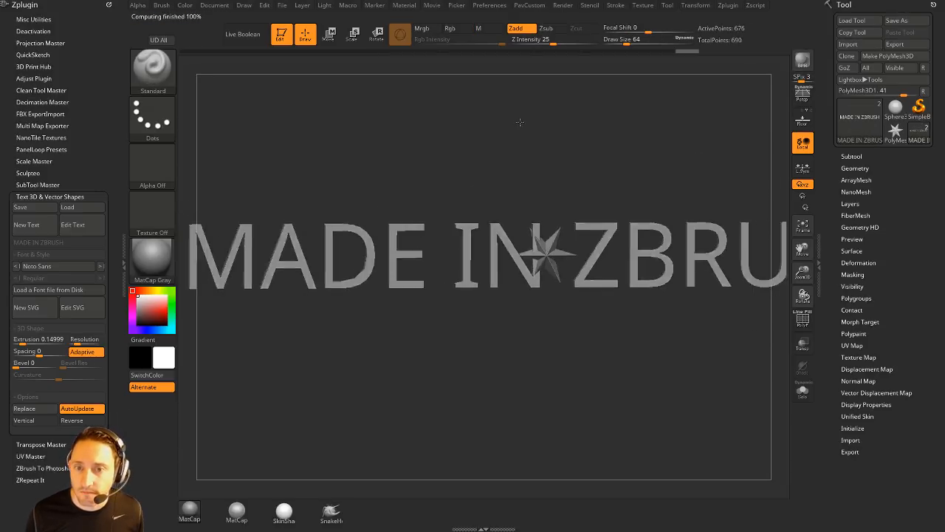
left_click_drag(520, 121, 474, 156)
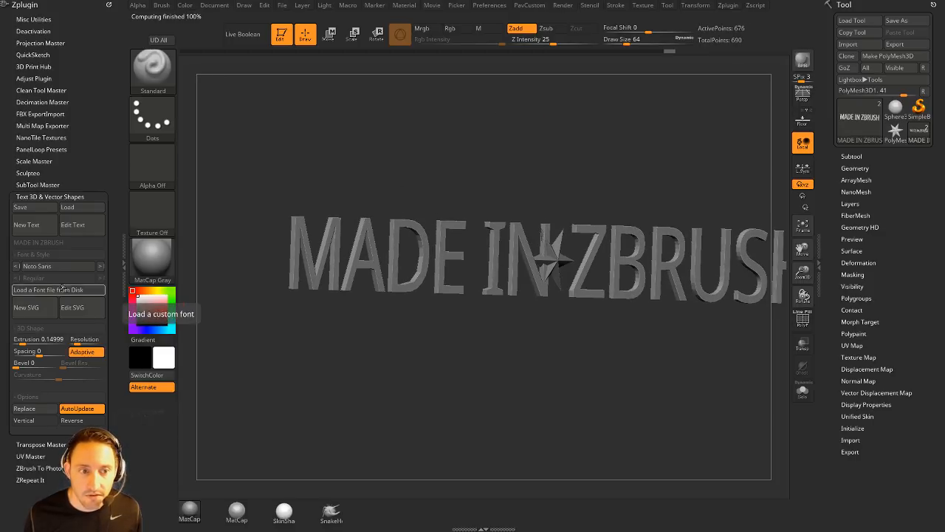
Step: Change the font of the 3D text MADE IN ZBRUSH to Courier New
left_click(62, 266)
left_click_drag(106, 288, 110, 232)
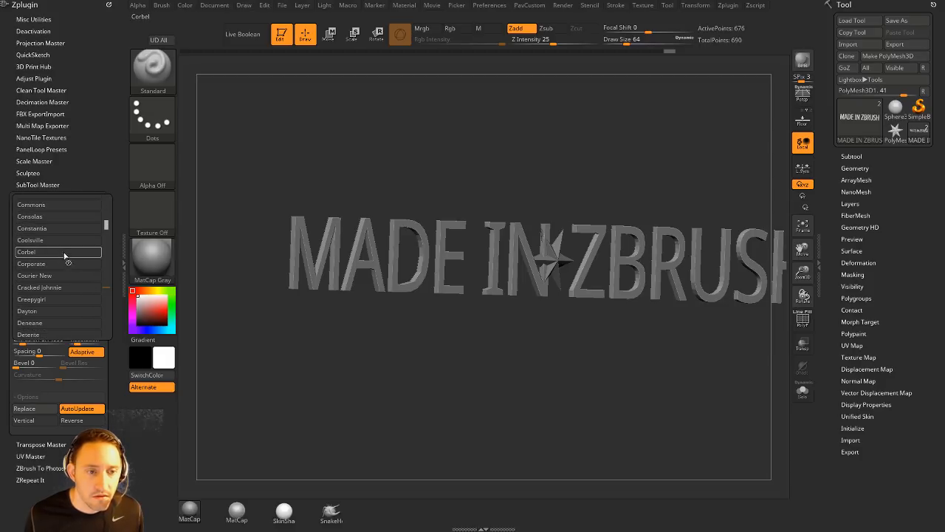
left_click(63, 276)
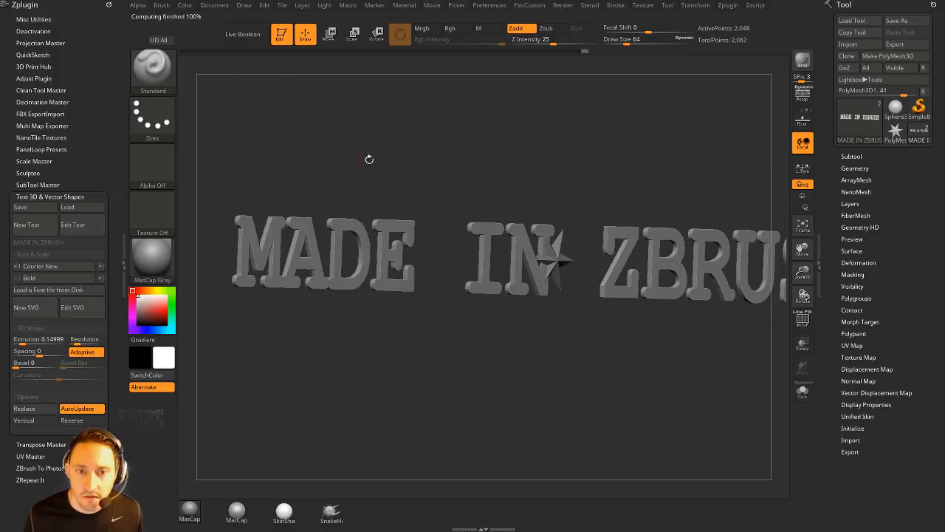
left_click_drag(369, 159, 485, 175, "alt")
Step: Delete the PolyMesh3D_1 star subtool so that only the text subtool is kept
left_click(852, 156)
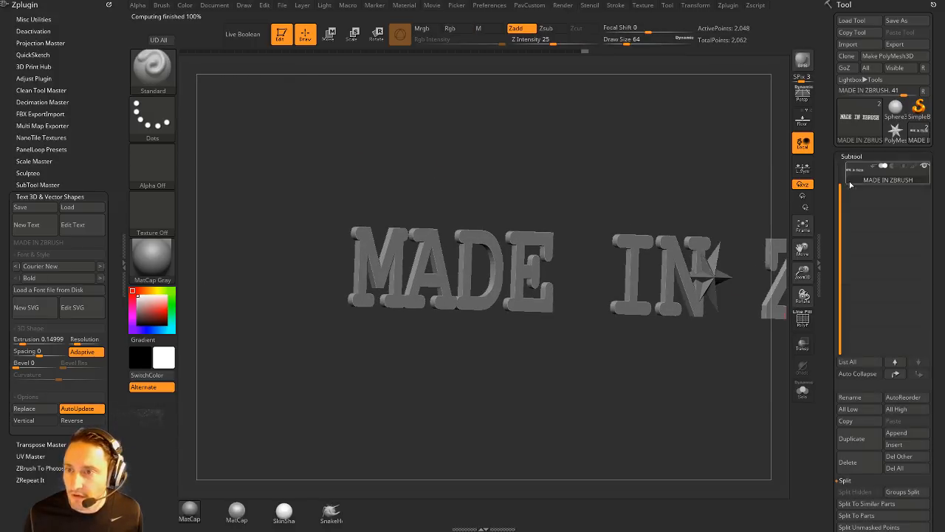
left_click(875, 175)
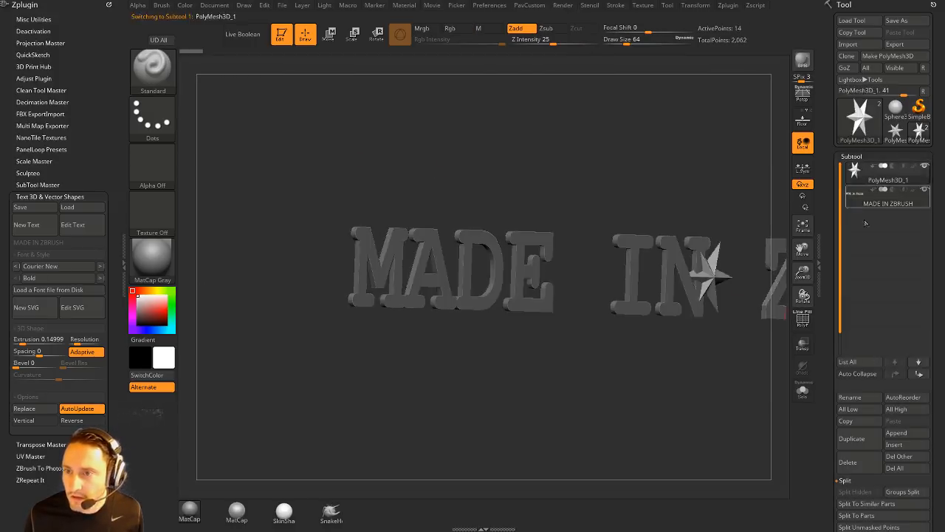
left_click(848, 461)
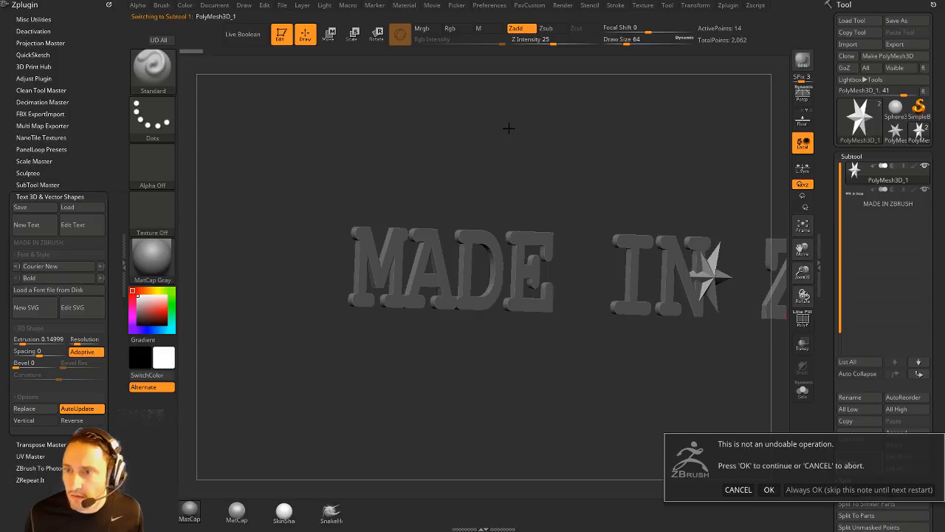
left_click(831, 490)
left_click_drag(738, 369, 741, 280, "shift")
Step: Inspect the text's wireframe and round its edges with Bevel 14, Bevel Res 5 and Curvature about 0.27
key("shift+f")
left_click_drag(655, 214, 610, 171, "alt")
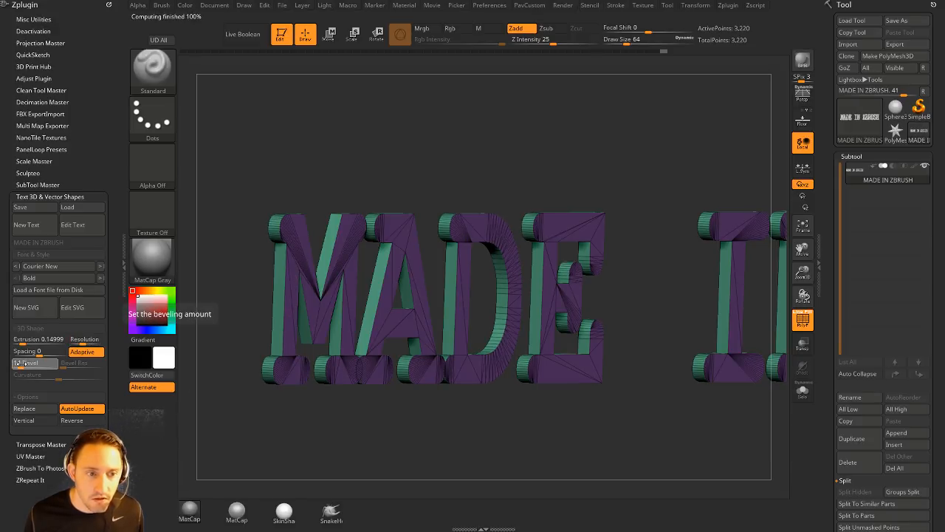
left_click_drag(30, 362, 71, 377)
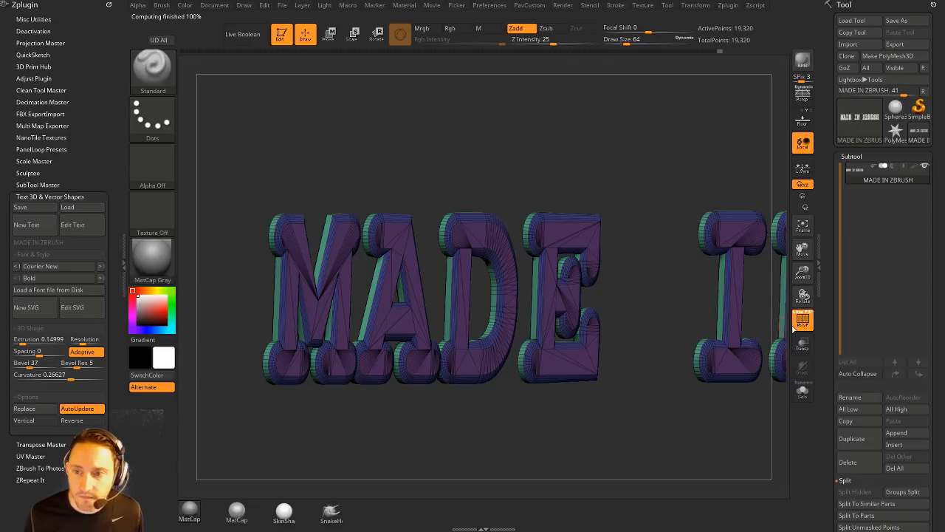
left_click(803, 319)
left_click_drag(538, 164, 637, 183)
left_click_drag(30, 367, 21, 367)
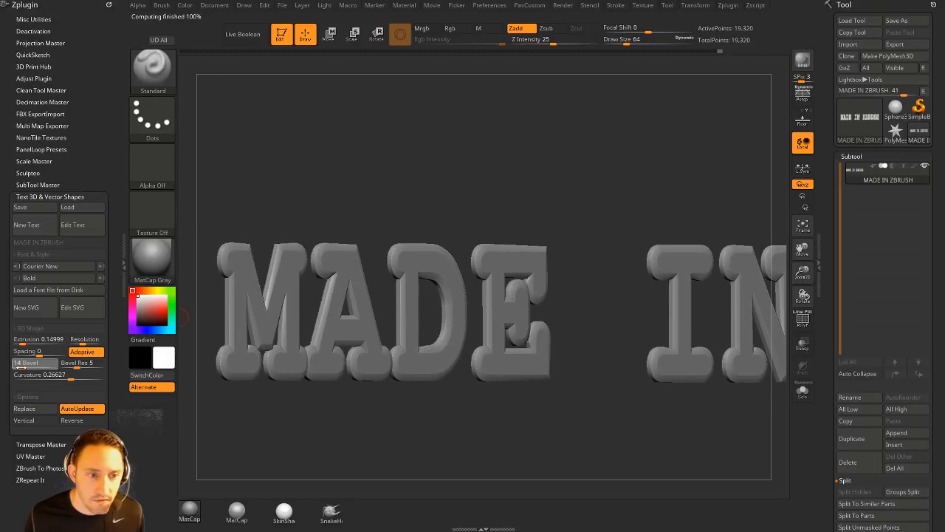
Step: Isolate the word ZBRUSH with a mask and move it onto a second line directly beneath MADE
left_click_drag(493, 158, 556, 167, "alt")
left_click_drag(511, 220, 743, 340, "ctrl")
key("w")
left_click_drag(481, 261, 214, 310)
left_click_drag(257, 269, 239, 265)
left_click_drag(561, 261, 655, 235, "alt")
left_click_drag(656, 206, 671, 214, "ctrl")
Step: Mask everything except the word IN and move it closer to MADE on the first line
left_click_drag(470, 202, 649, 289, "ctrl")
left_click(641, 288, "ctrl")
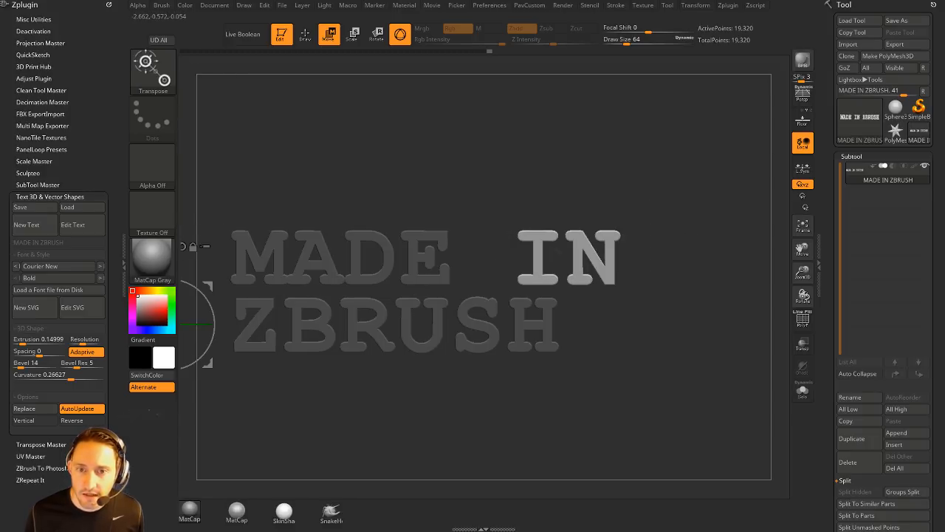
left_click_drag(434, 202, 580, 217, "alt")
left_click(306, 262)
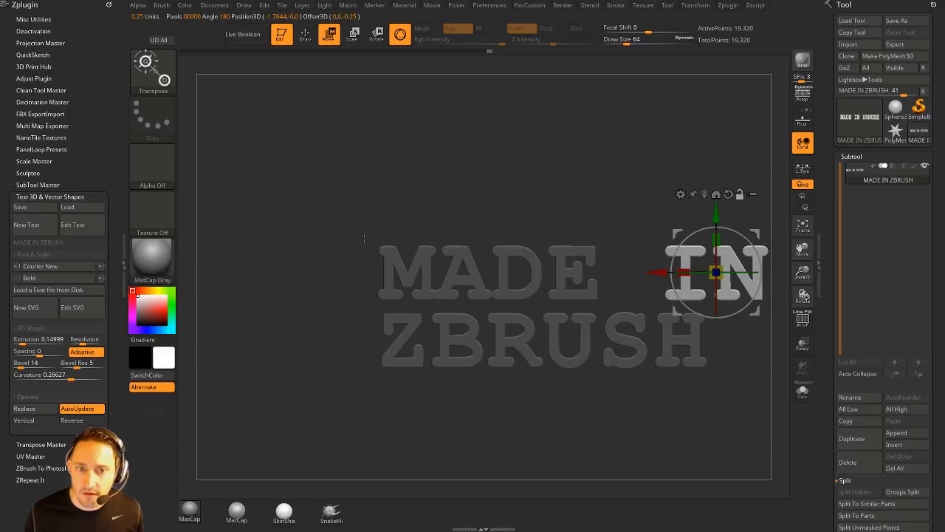
left_click_drag(364, 238, 208, 249, "alt")
left_click_drag(501, 284, 459, 286)
left_click_drag(643, 351, 728, 324, "alt")
Step: Mask MADE IN and scale up the word ZBRUSH until its width matches the line above
left_click_drag(703, 366, 267, 287, "ctrl")
left_click(266, 287, "ctrl")
left_click_drag(532, 347, 517, 364, "alt")
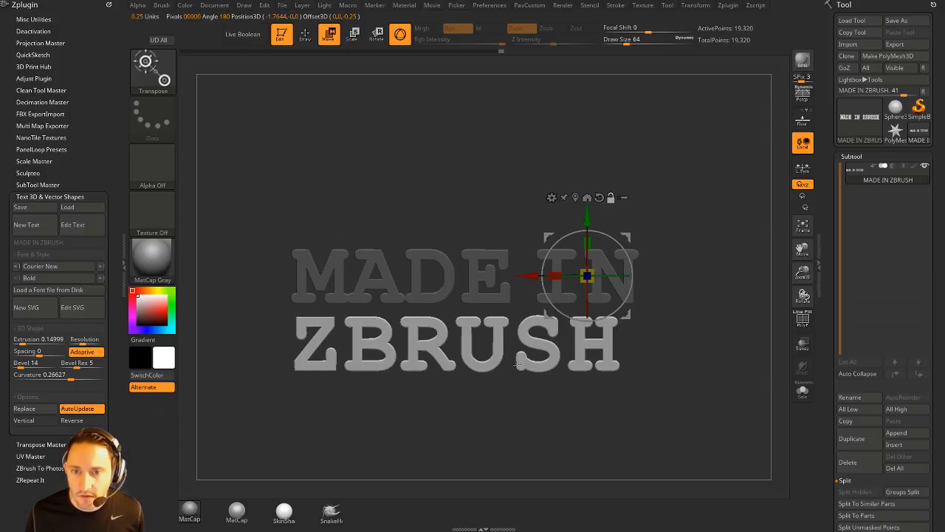
left_click(457, 342)
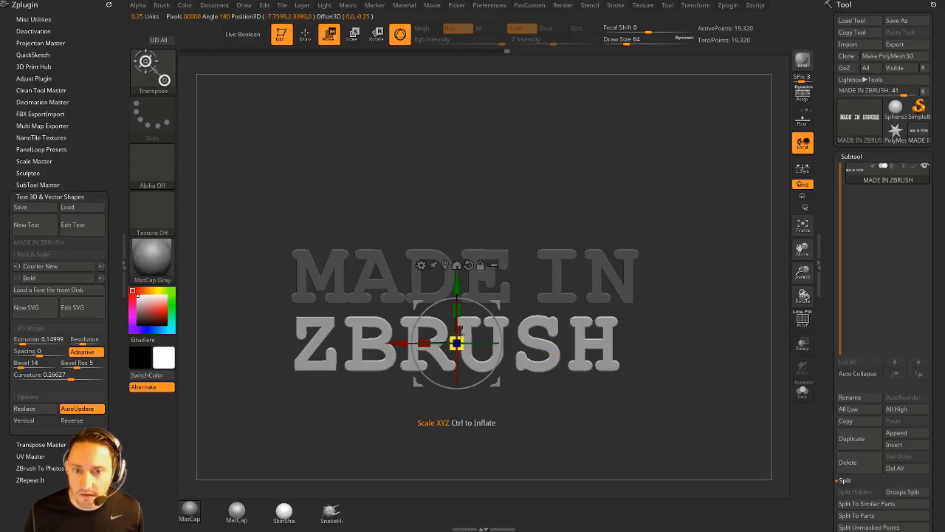
left_click_drag(459, 337, 470, 336)
left_click_drag(403, 343, 414, 343)
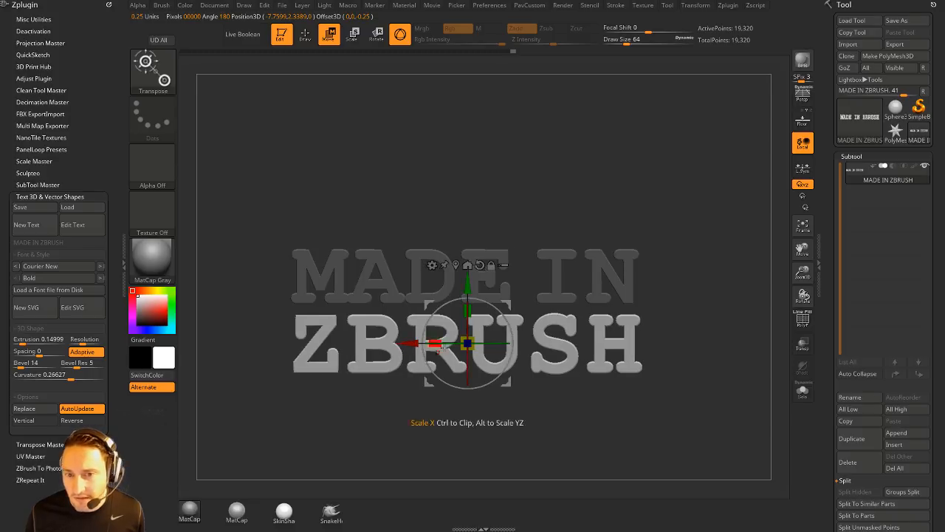
key("q")
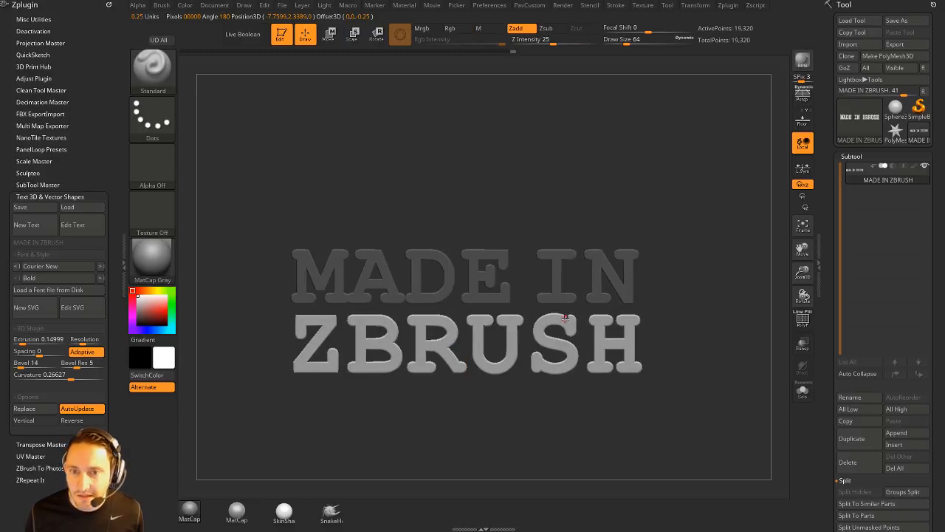
Step: Try to thicken only the word ZBRUSH along its depth axis, then undo the change
left_click_drag(654, 235, 584, 222, "alt")
left_click_drag(583, 222, 652, 257, "alt")
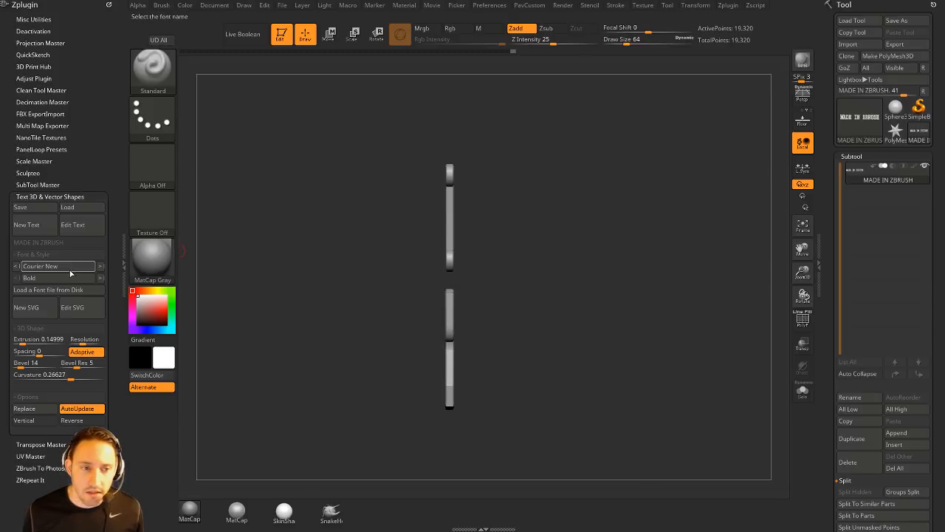
key("w")
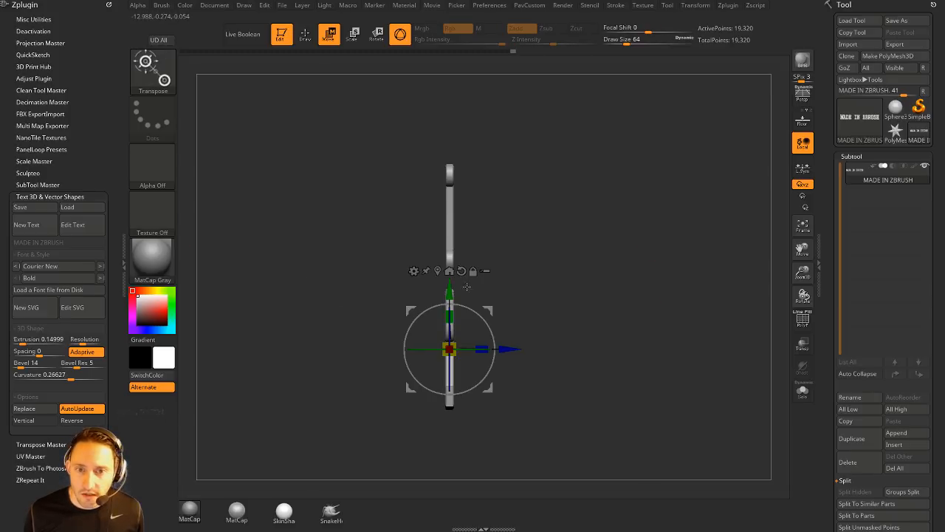
left_click_drag(482, 350, 849, 357)
mouse_move(550, 169)
left_mouse_down()
mouse_move(569, 177)
mouse_move(371, 195)
left_mouse_up()
key("q")
left_click_drag(720, 238, 728, 206, "shift")
key("ctrl+z")
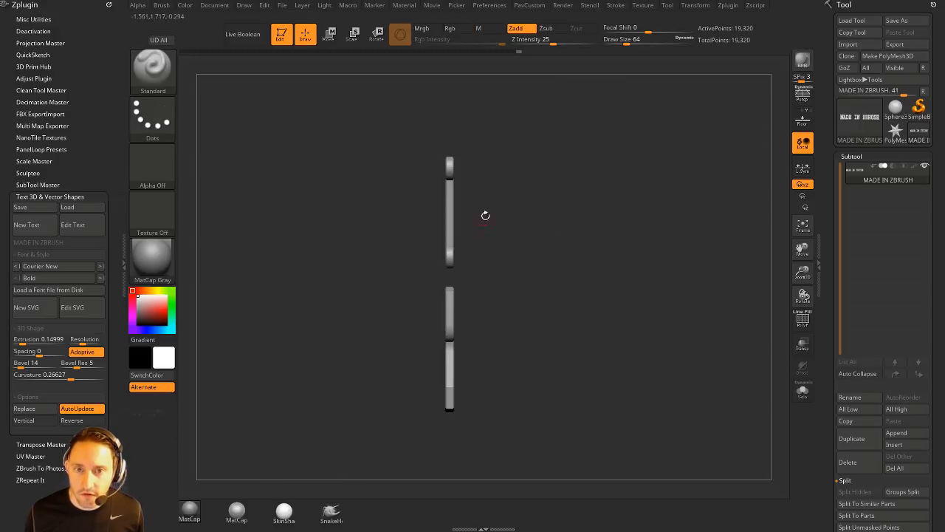
Step: Clear the mask, thicken the whole two-line text along its depth axis, and check it from the front
left_click_drag(510, 130, 452, 456, "ctrl")
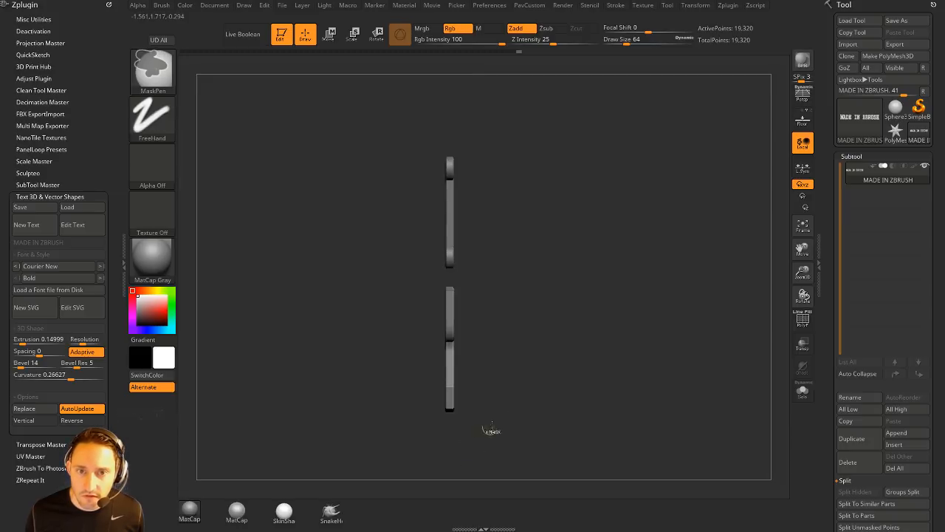
key("w")
left_click_drag(502, 349, 533, 349)
key("q")
mouse_move(694, 244)
left_mouse_down()
mouse_move(627, 240)
mouse_move(441, 141)
mouse_move(456, 110)
mouse_move(439, 183)
left_mouse_up()
left_click_drag(379, 184, 452, 131)
left_click_drag(664, 110, 539, 222, "shift")
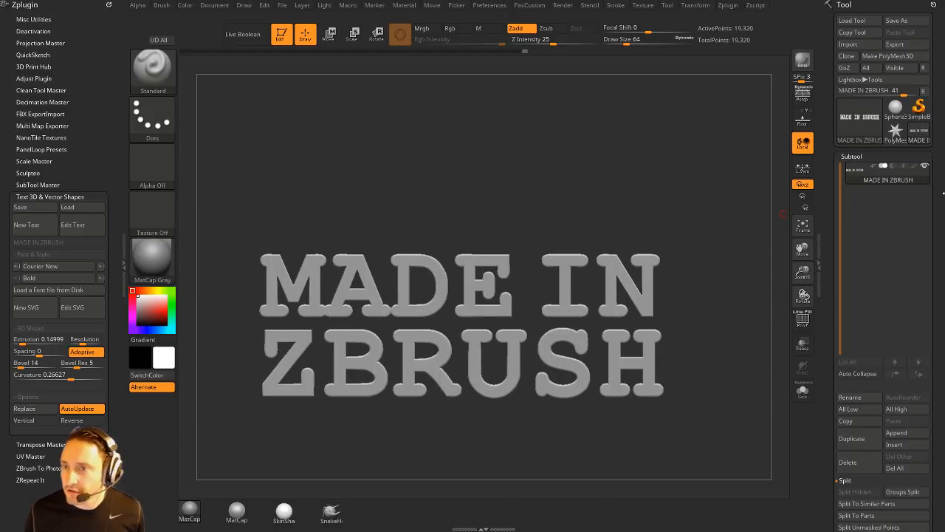
Step: Load the GunHighRes004.ZTL tool from the Pistol folder
left_click(855, 21)
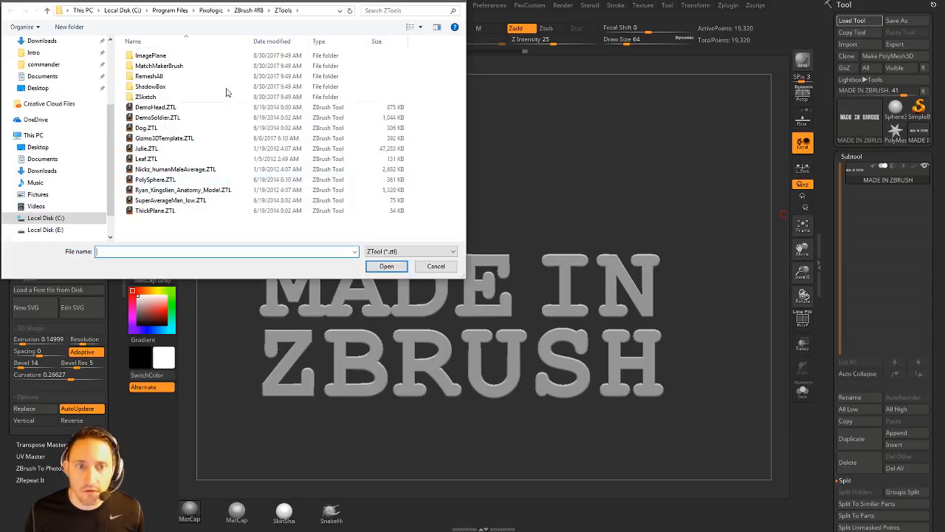
scroll(52, 111, "up", 3)
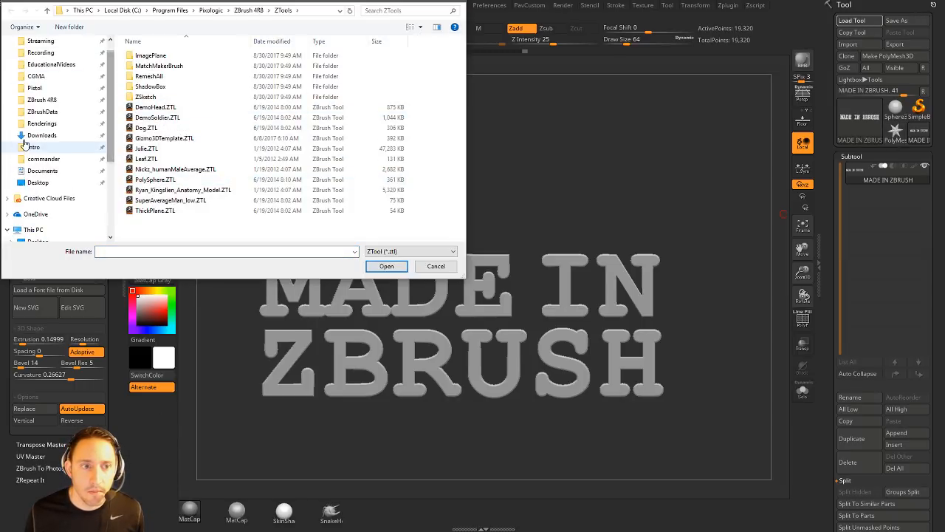
left_click(35, 88)
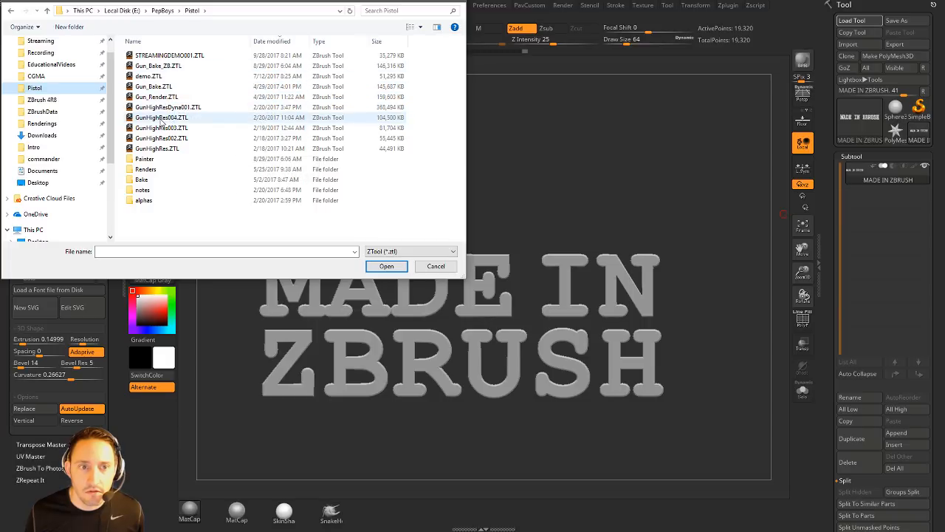
double_click(161, 118)
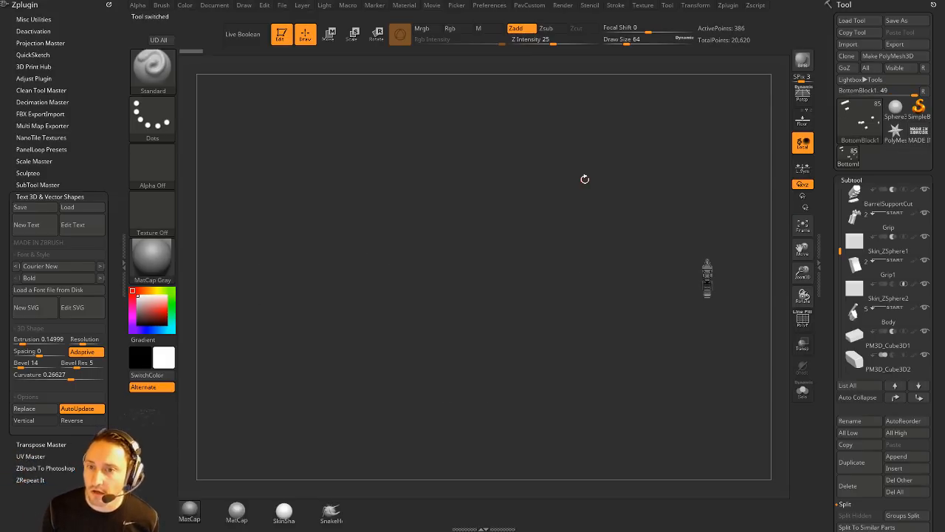
Step: Turn on Live Boolean and make the BarrelSupport subtool under the gun barrel active
left_click_drag(575, 203, 635, 198, "shift")
left_click_drag(720, 189, 706, 302, "alt")
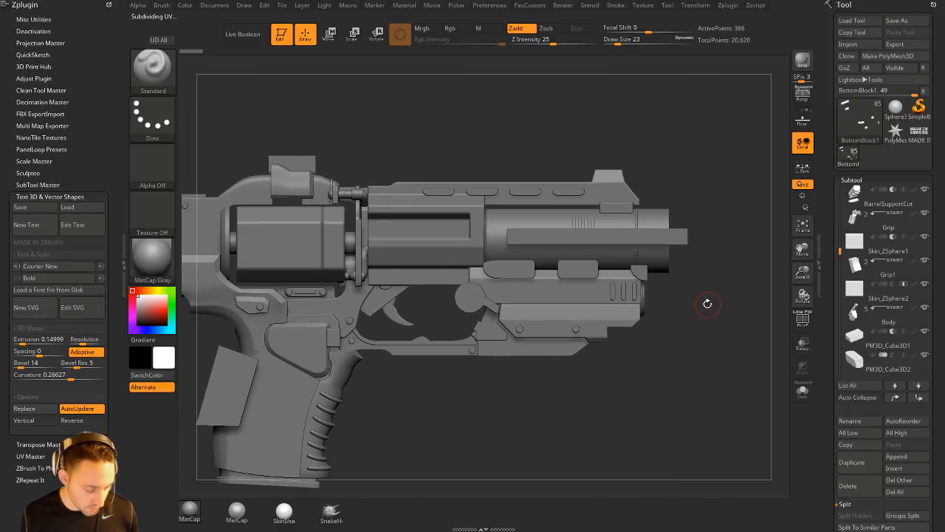
left_click_drag(669, 273, 667, 299)
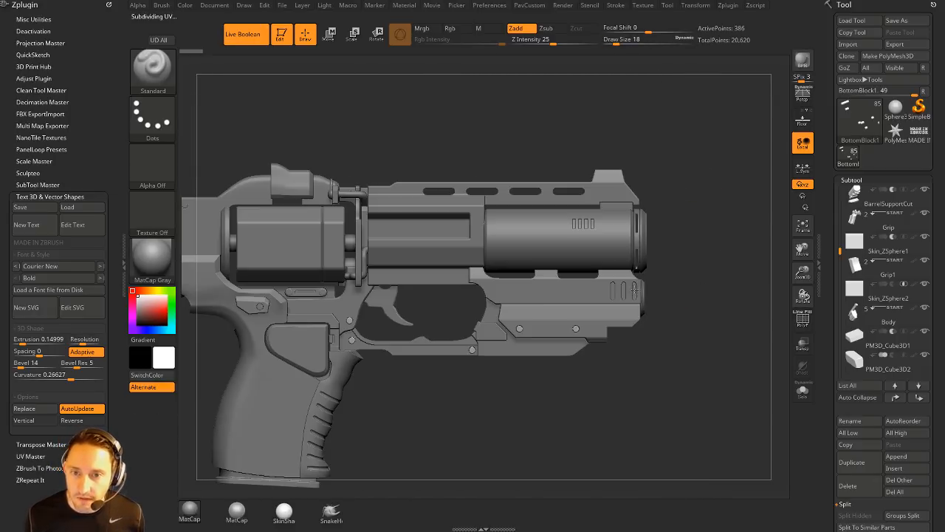
left_click(570, 295, "alt")
mouse_move(719, 312)
left_mouse_down("alt")
mouse_move(693, 317)
mouse_move(700, 313)
left_mouse_up("alt")
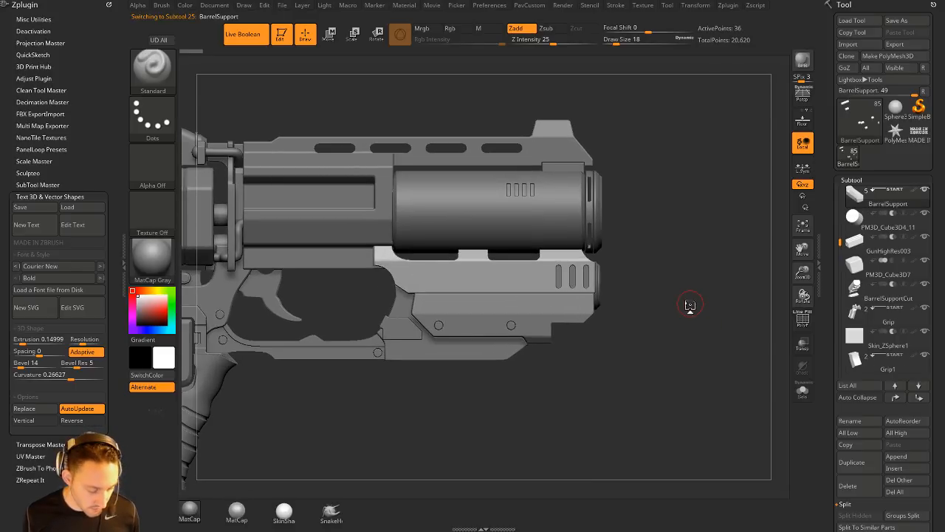
Step: Insert a Cylinder12 primitive on the side of BarrelSupport, near its end above the trigger guard
key("m")
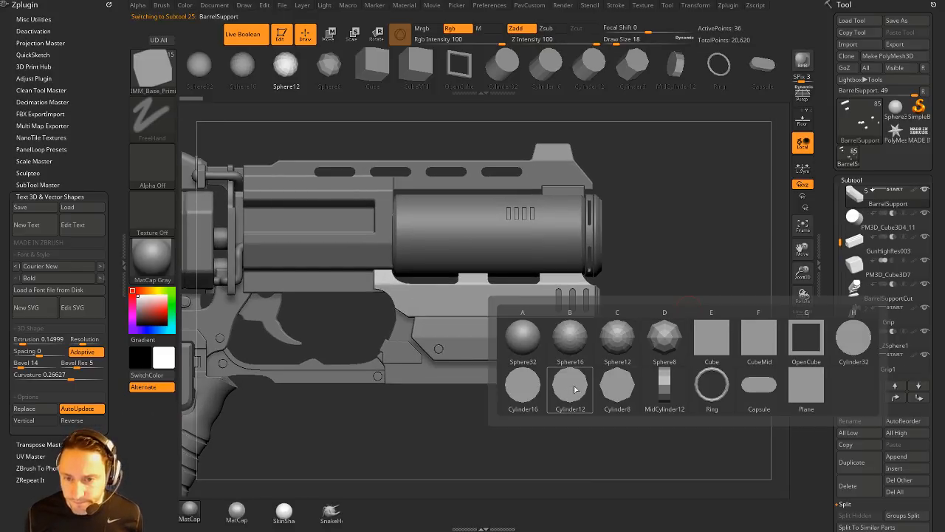
mouse_move(576, 390)
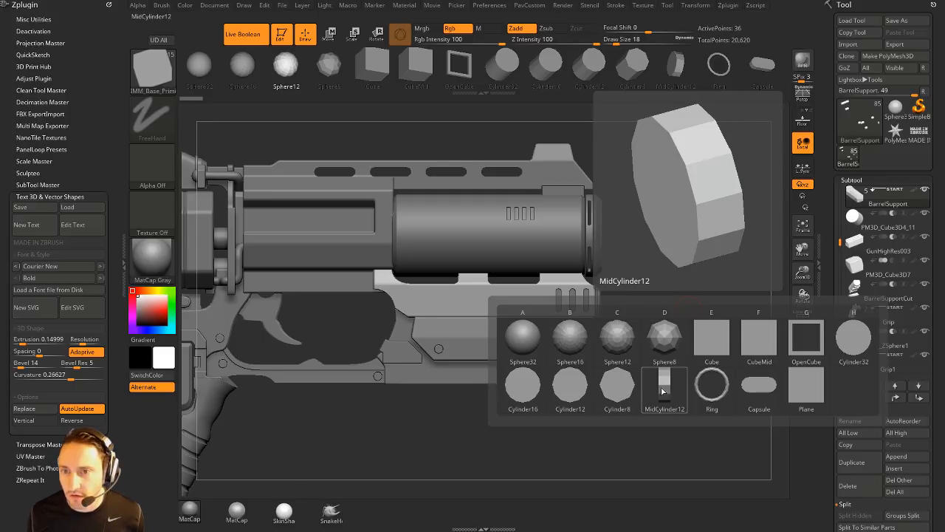
left_click(556, 397)
key("m")
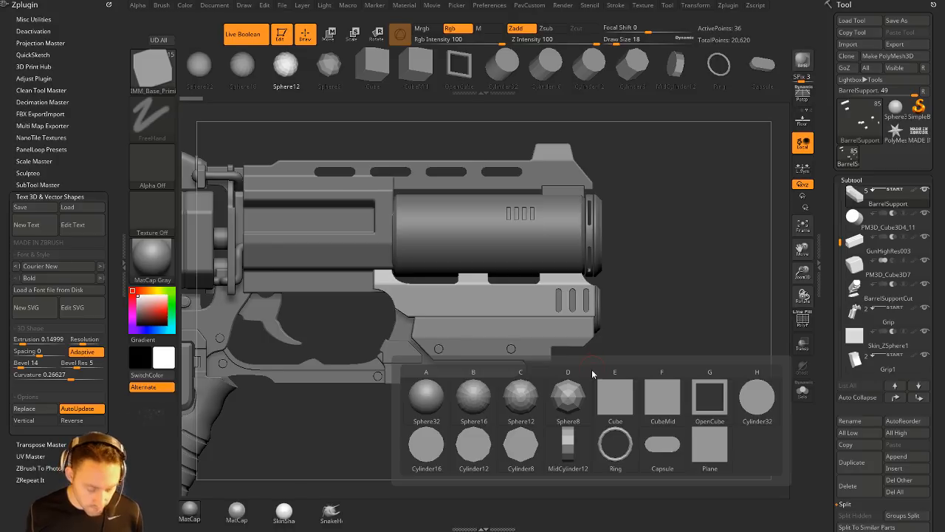
left_click(483, 445)
left_click_drag(667, 287, 668, 316, "alt")
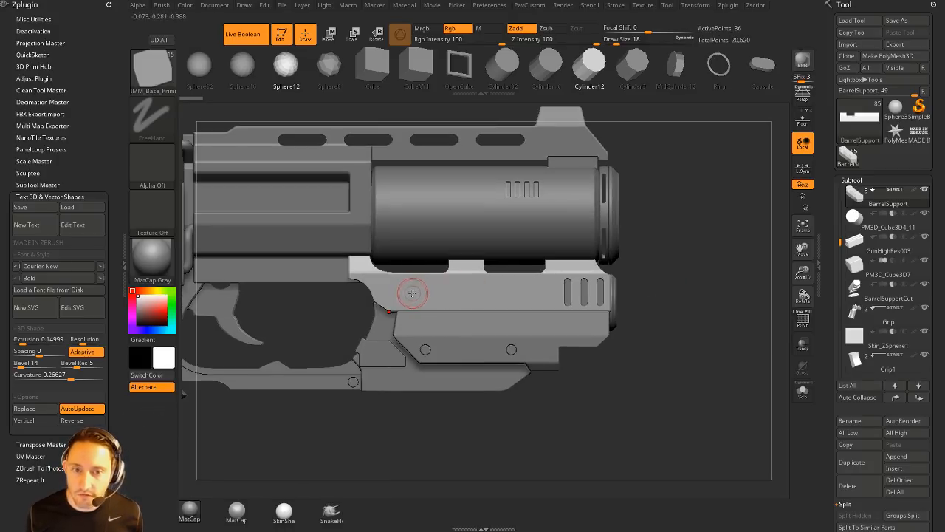
left_click_drag(415, 295, 414, 318)
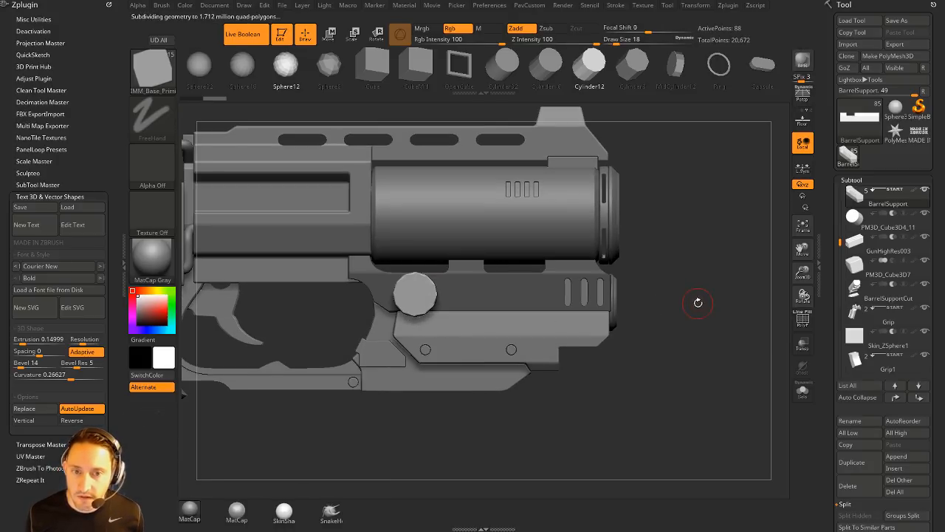
Step: Split the unmasked points so the inserted cylinders become a separate subtool from BarrelSupport
key("space")
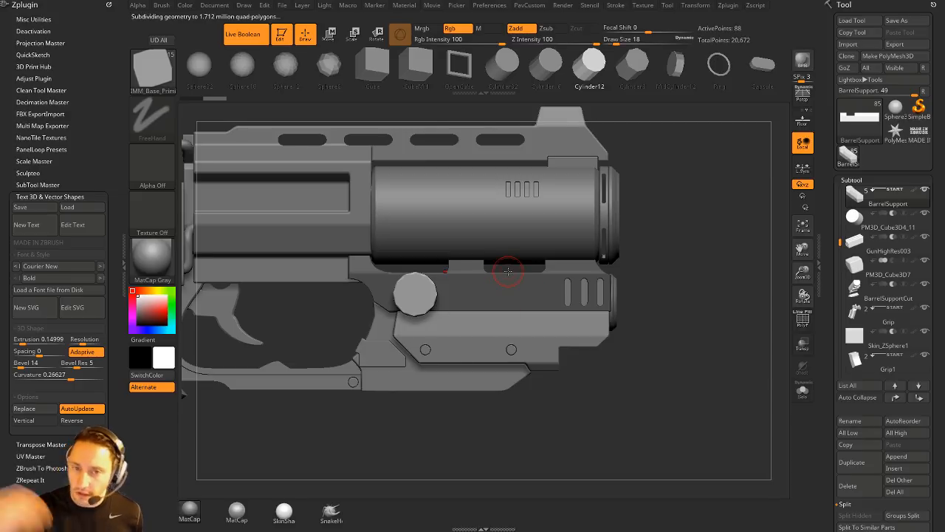
right_click_drag(583, 237, 433, 284)
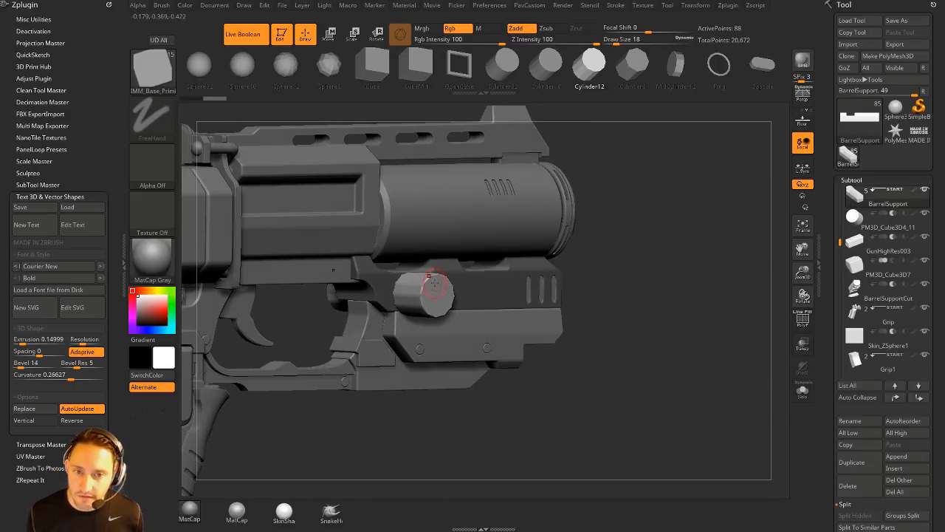
key("space")
left_click(616, 286)
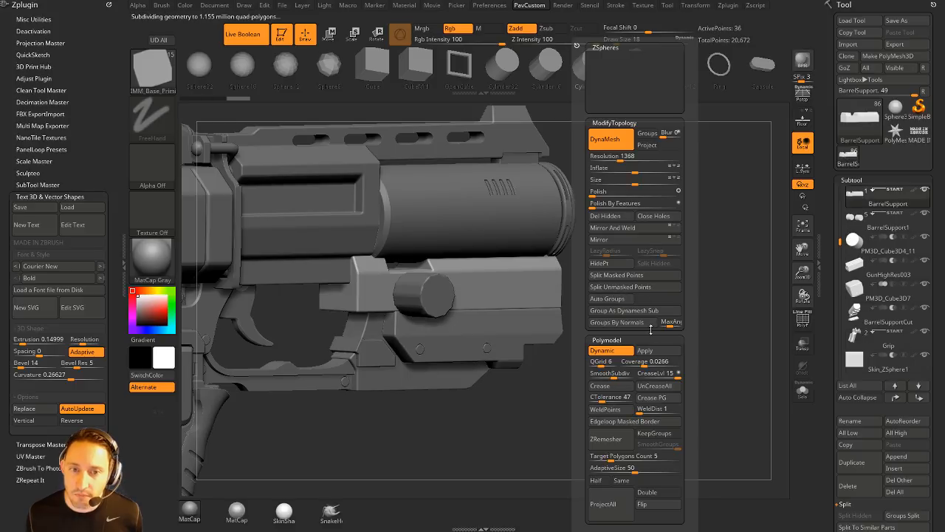
Step: Remove the start flag from BarrelSupport1 and set the subtool to subtract from BarrelSupport
left_click_drag(839, 241, 838, 234)
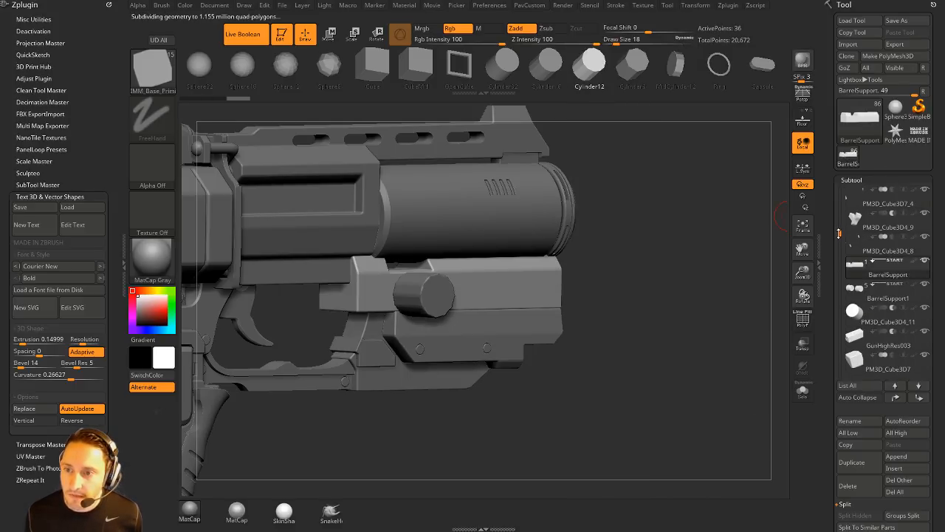
left_click(882, 290)
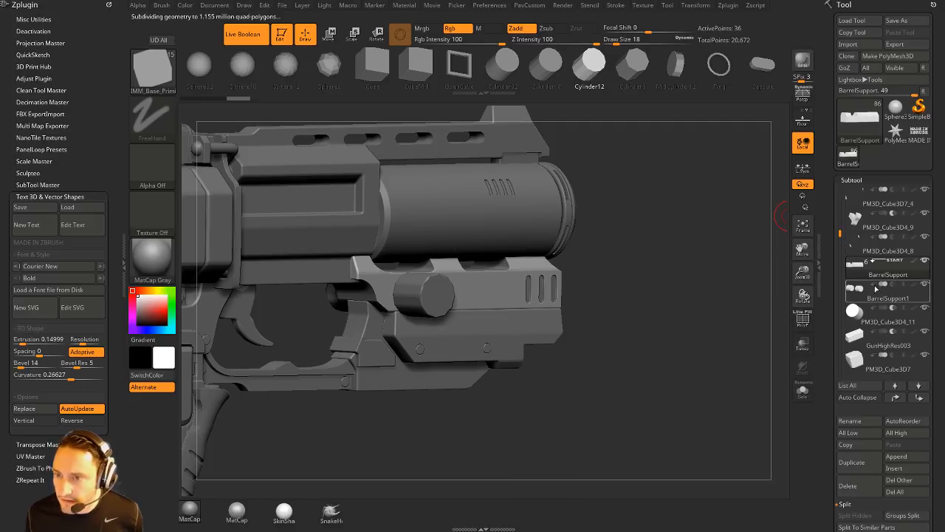
left_click(893, 289)
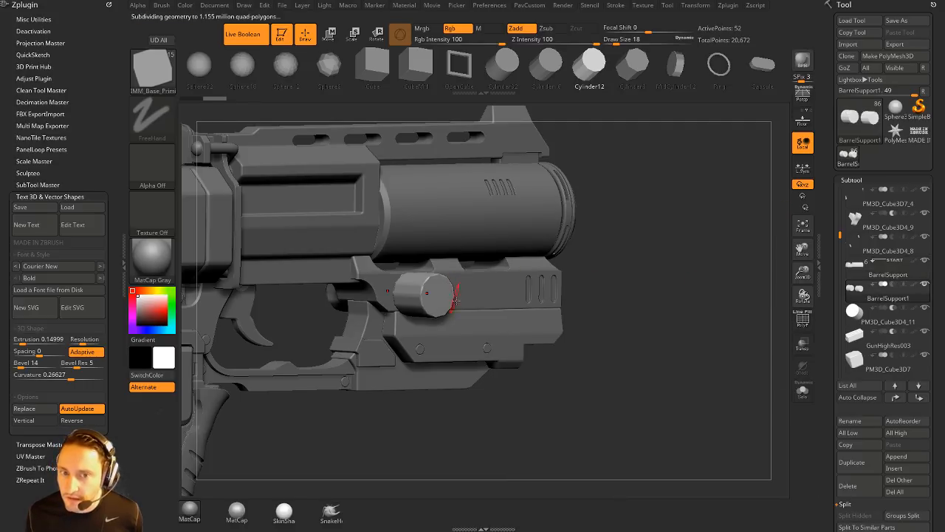
left_click(892, 286)
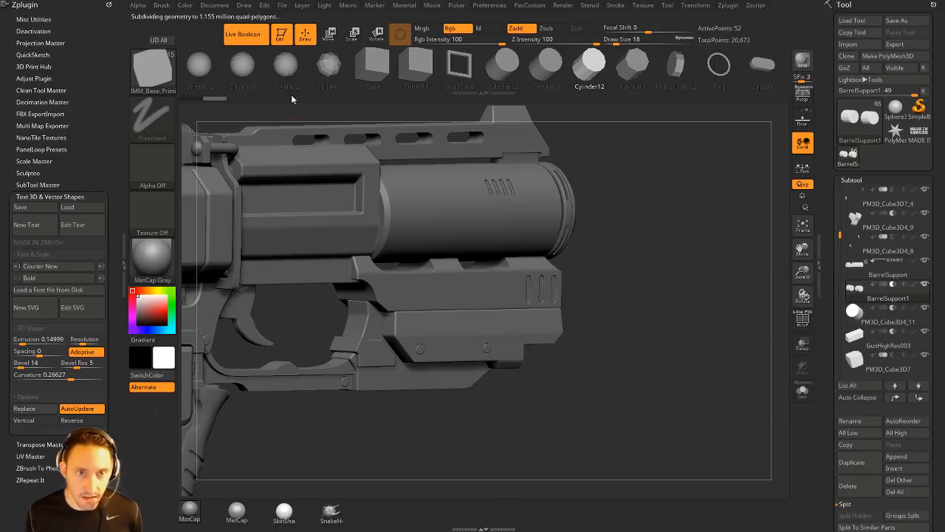
Step: Move the subtractive cylinders along their axis to cut a shallow round recess into the side of BarrelSupport
right_click_drag(440, 272, 478, 285)
key("w")
left_click_drag(458, 298, 453, 297)
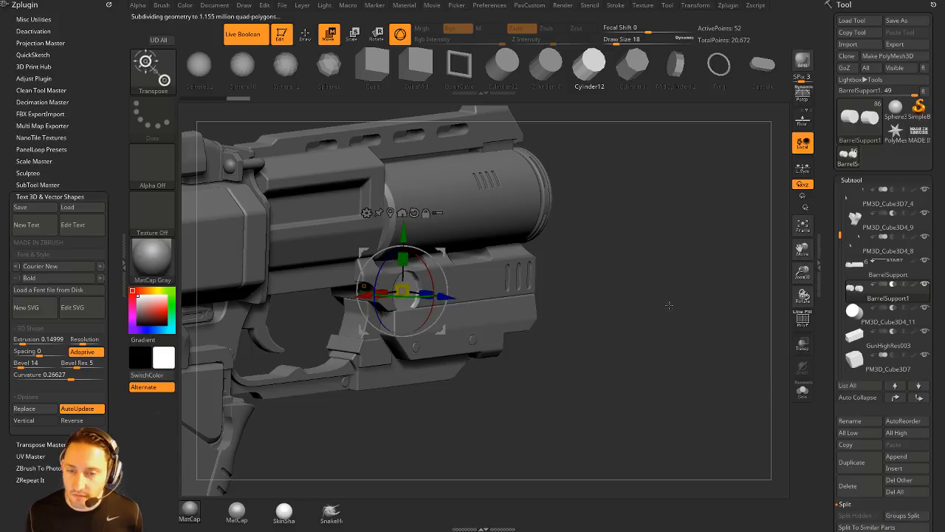
mouse_move(680, 284)
right_mouse_down("alt")
mouse_move(671, 293)
mouse_move(698, 310)
mouse_move(681, 292)
right_mouse_up("alt")
key("q")
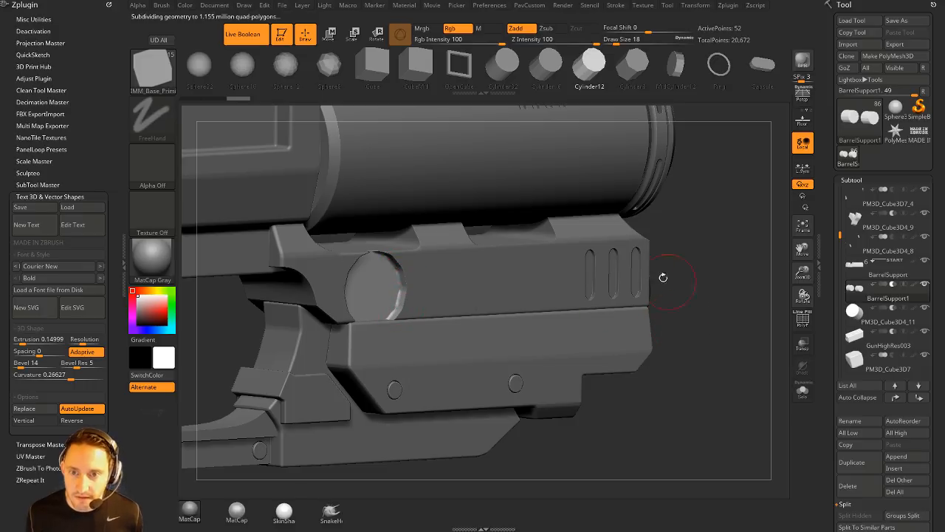
Step: Turn on Dynamic Subdiv for the BarrelSupport1 cylinders and set QGrid to 0
left_click(565, 281, "alt")
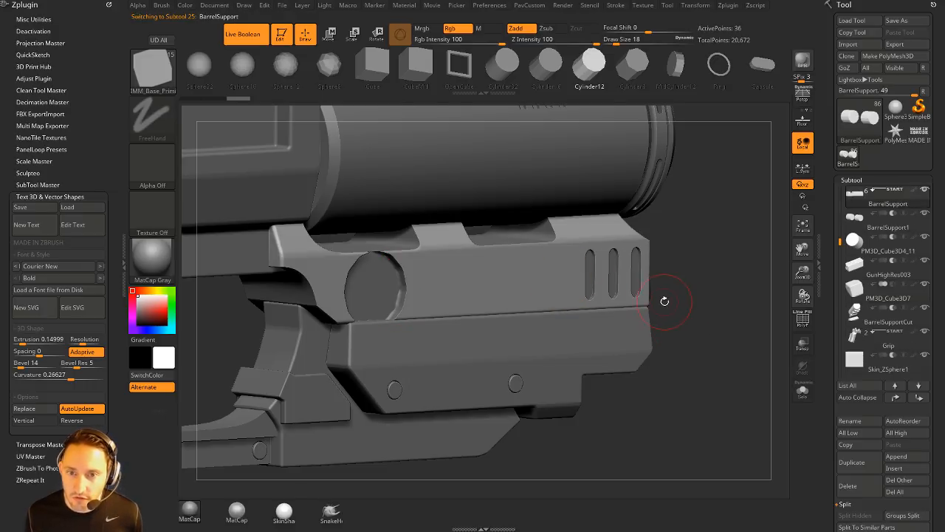
key("2")
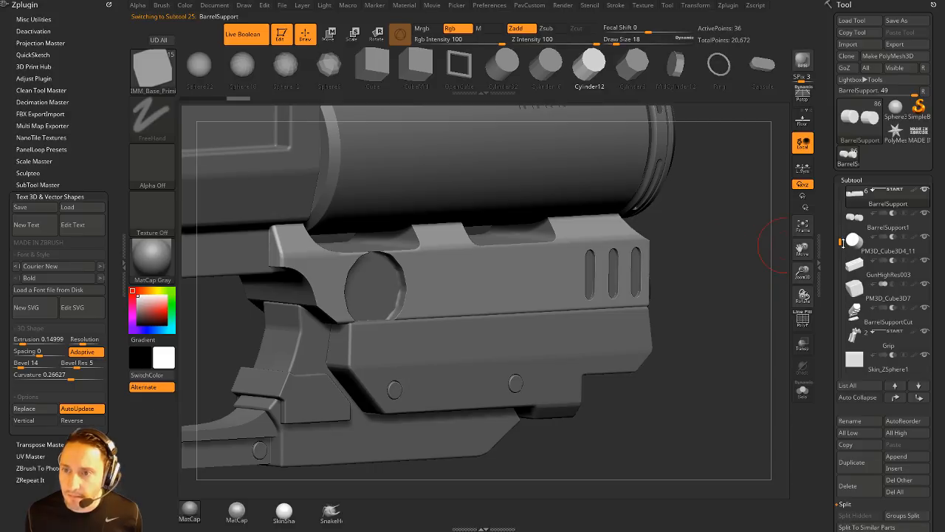
left_click(856, 221)
key("d")
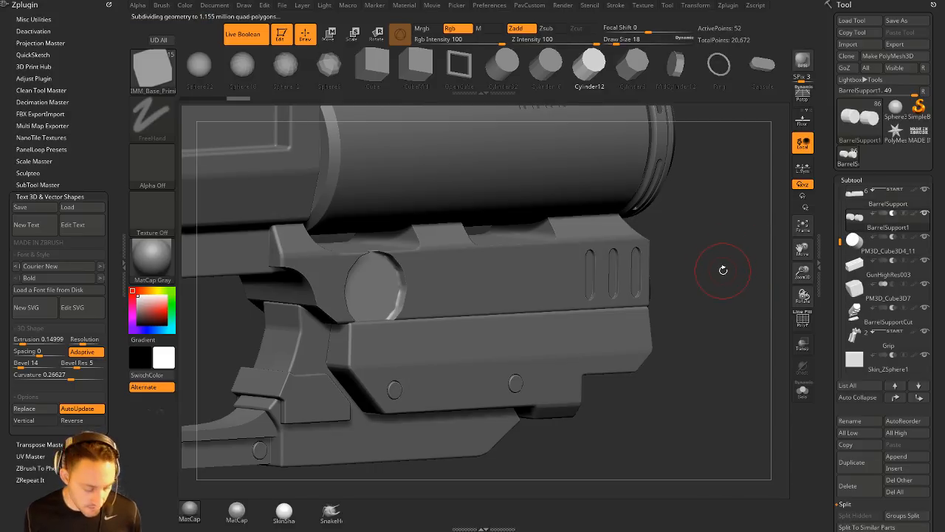
scroll(843, 304, "down", 5)
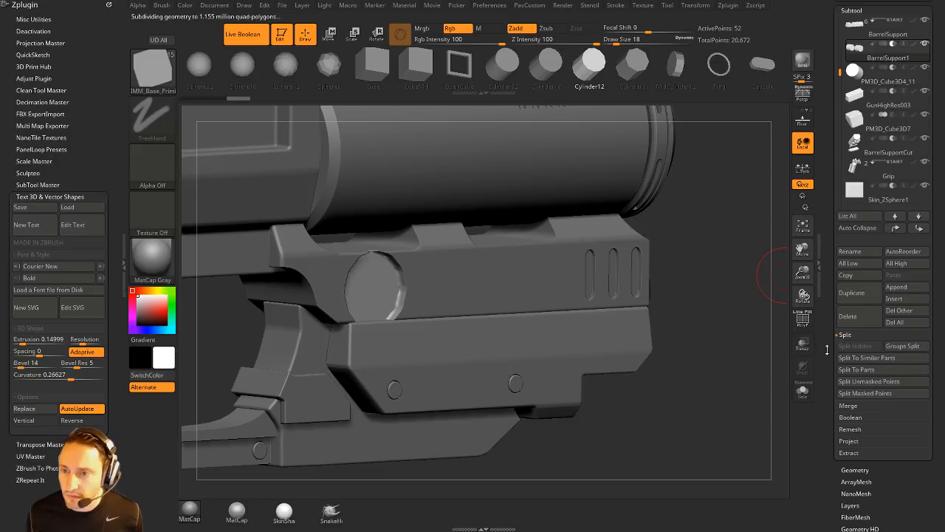
scroll(827, 349, "down", 3)
left_click(850, 344)
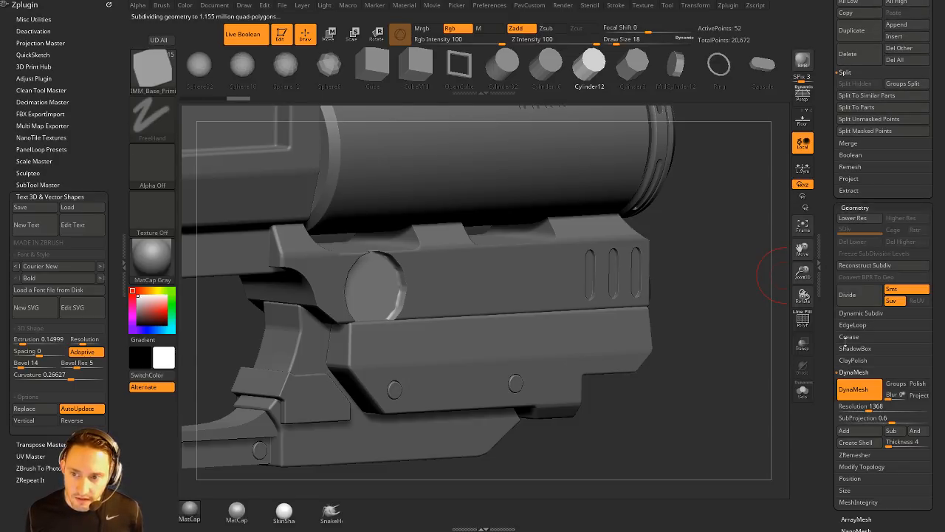
left_click(854, 371)
left_click(860, 313)
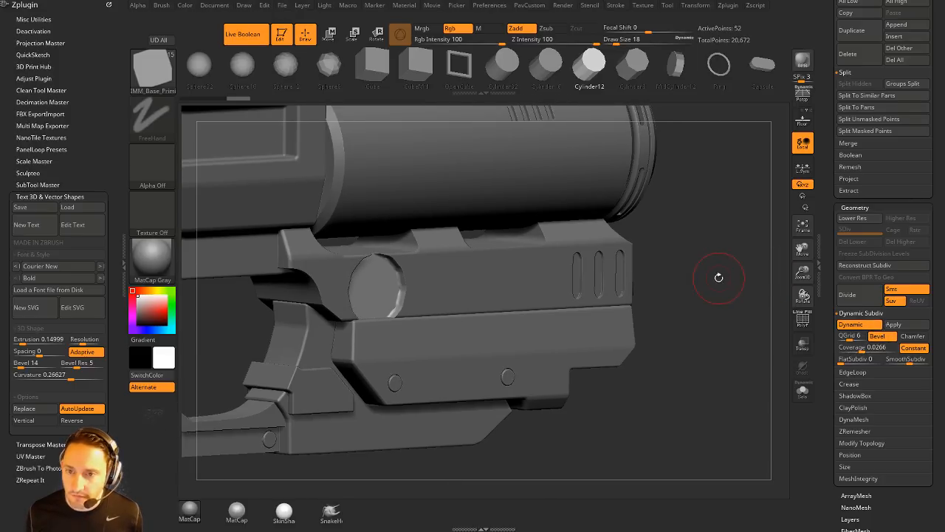
left_click(838, 336)
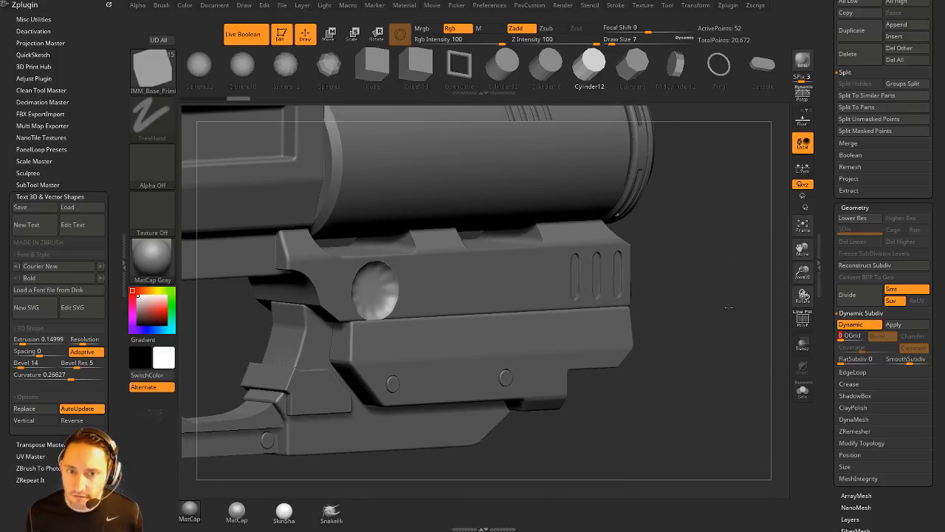
Step: Isolate the cylinders in Solo mode with the polyframe displayed, and toggle Dynamic Subdiv off and on
left_click(803, 391)
left_click(802, 319)
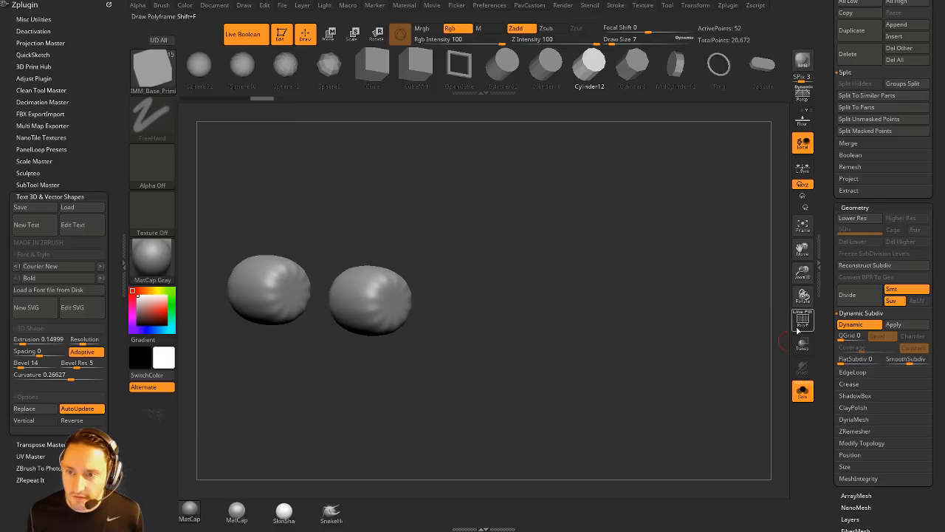
left_click(853, 325)
left_click(857, 329)
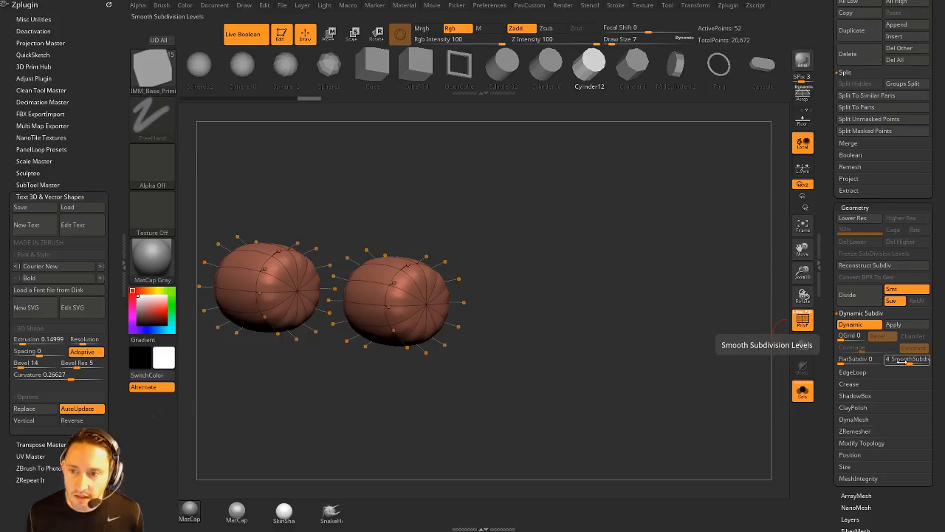
Step: Try a SmoothSubdiv level of 1 on the cylinders, and set it to 3
left_click_drag(897, 360, 894, 360)
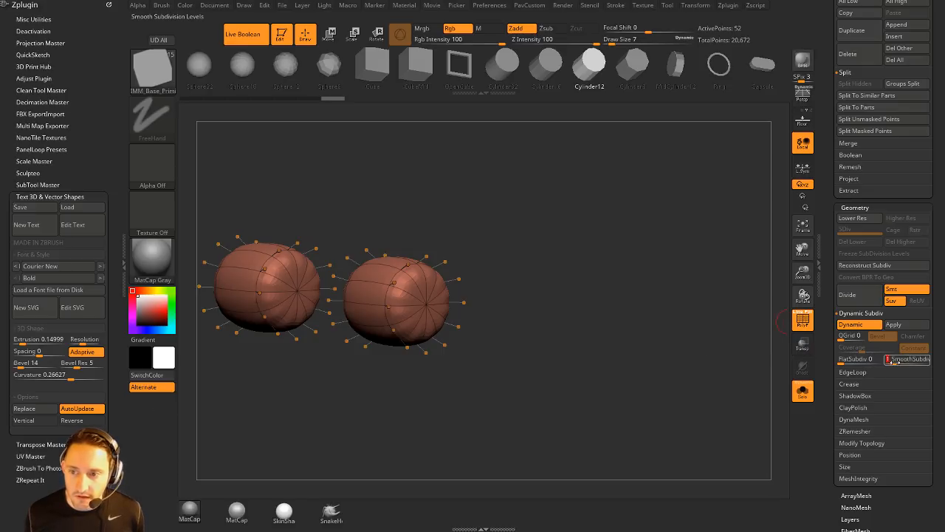
left_click_drag(898, 362, 891, 362)
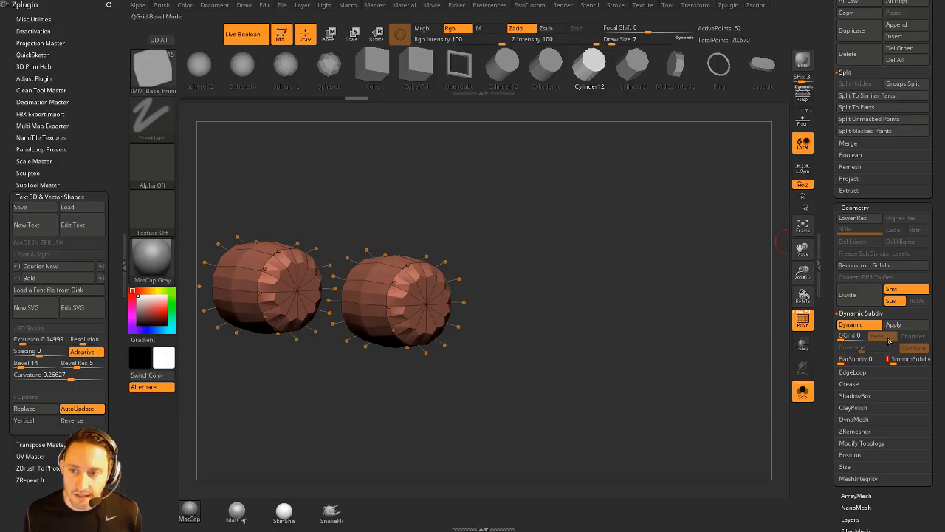
left_click_drag(904, 362, 905, 361)
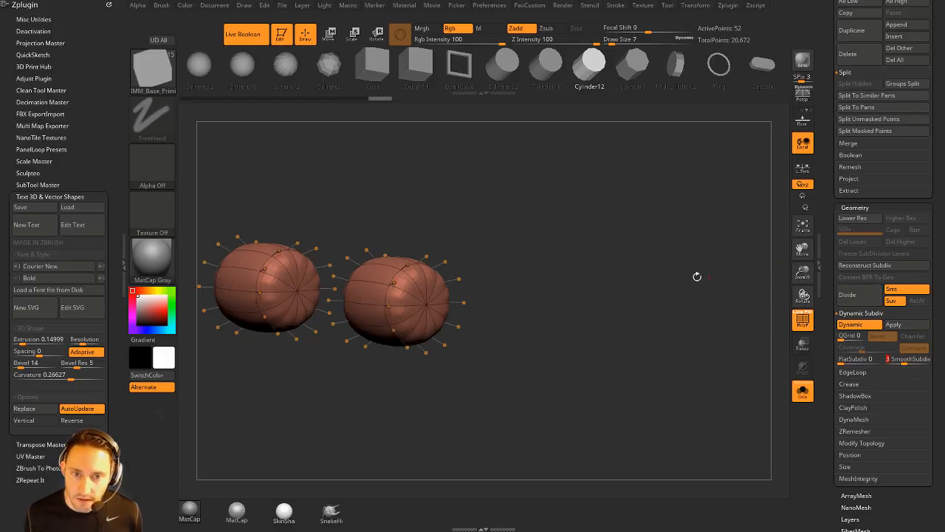
Step: Switch to the ZModeler brush and set its edge action to Crease with EdgeLoop Complete as the target
left_click_drag(696, 276, 596, 283)
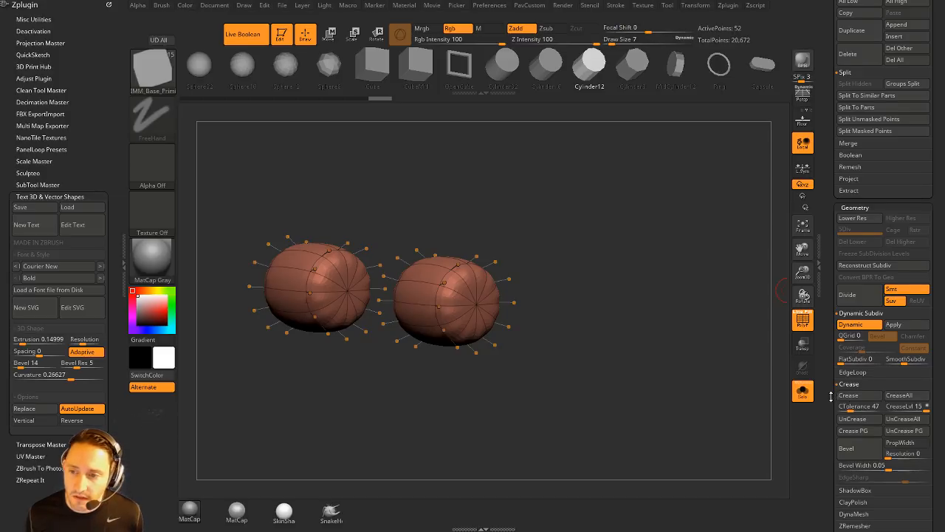
left_click(849, 384)
key("b")
key("z")
key("m")
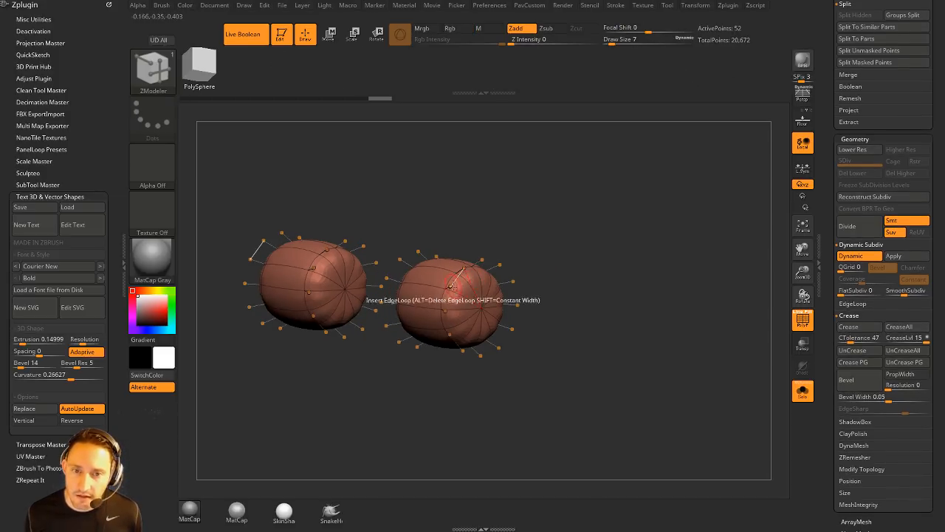
key("space")
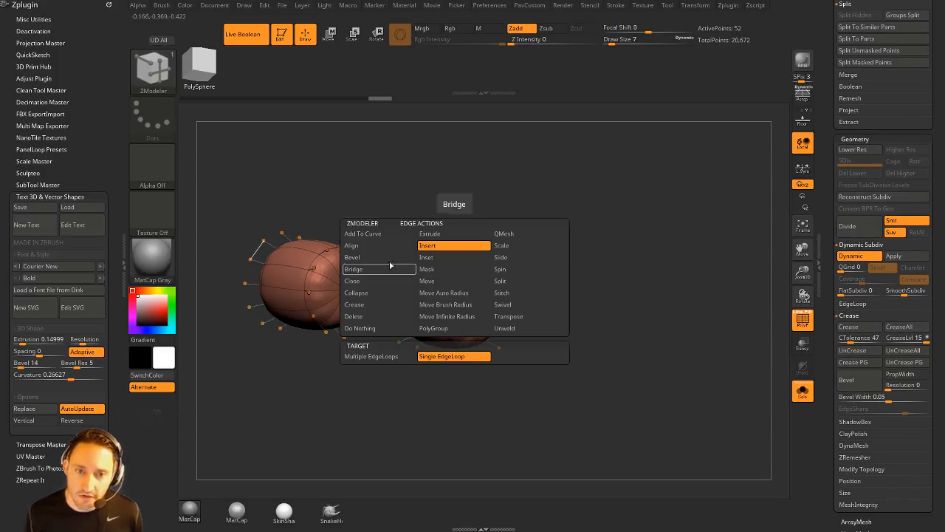
left_click(355, 304)
left_click(441, 356)
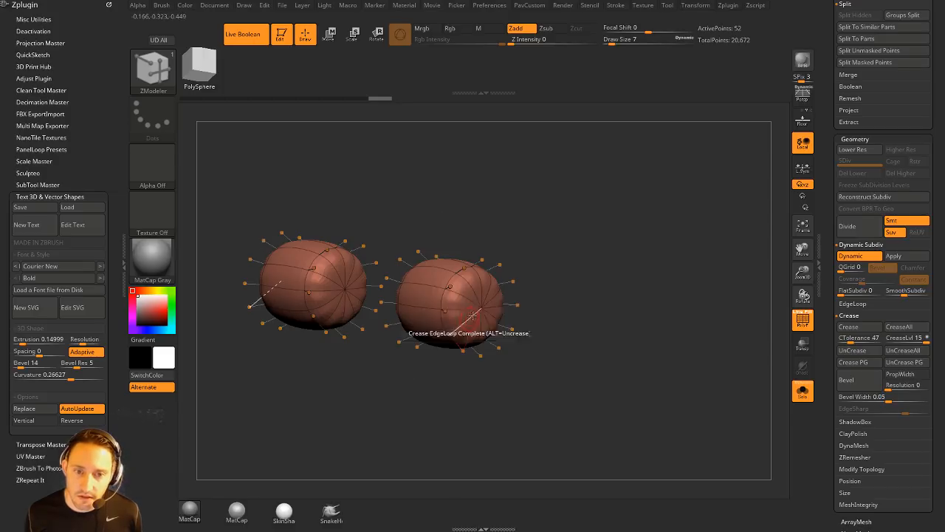
left_click_drag(510, 347, 672, 286)
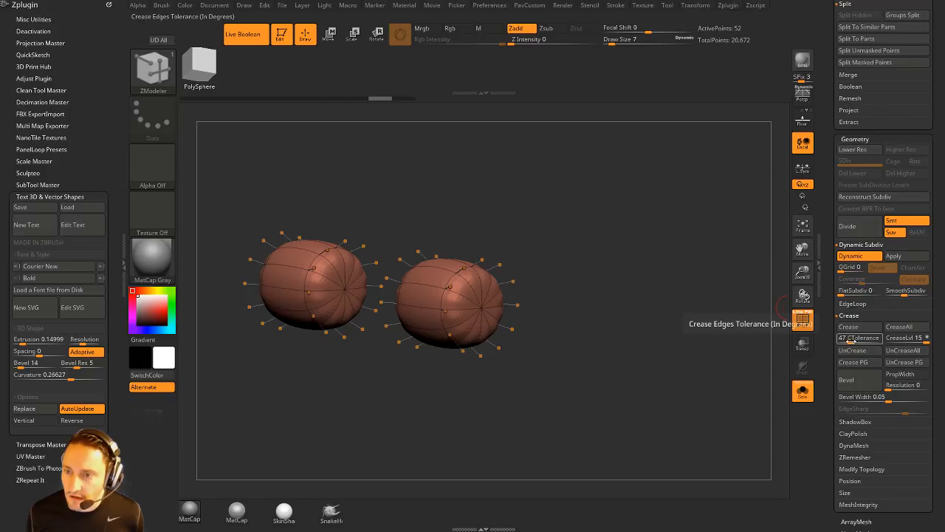
Step: Crease the cap edges of both cylinders with the crease tolerance setting
left_click(849, 326)
left_click_drag(713, 312, 644, 307)
left_click_drag(636, 275, 641, 301, "alt")
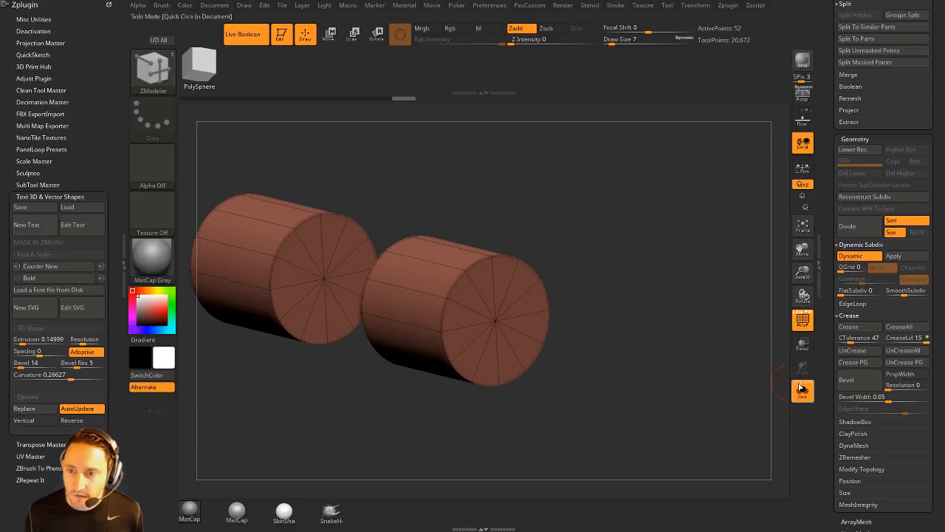
Step: Hide the polyframe and set the cylinders' crease level to 2
mouse_move(688, 323)
left_mouse_down("alt")
mouse_move(713, 329)
mouse_move(719, 297)
mouse_move(696, 318)
left_mouse_up("alt")
left_click(802, 320)
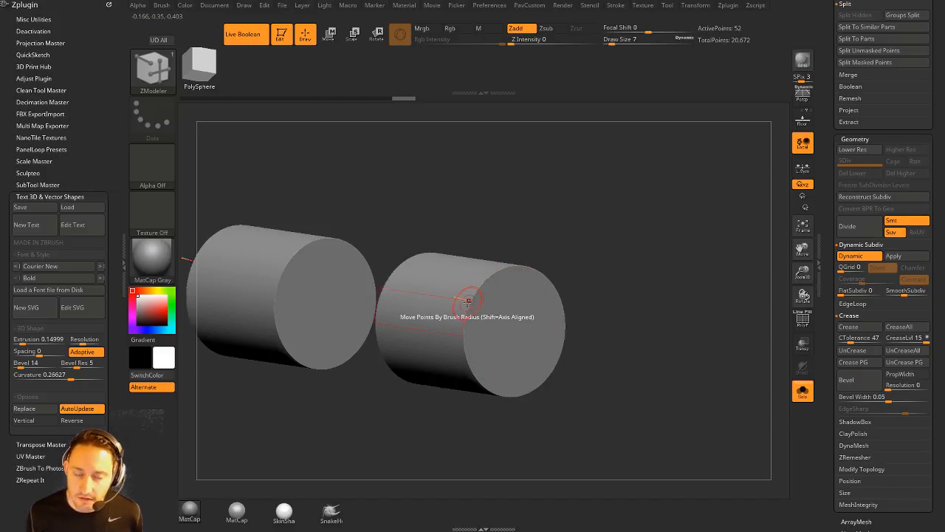
left_click_drag(586, 241, 609, 266)
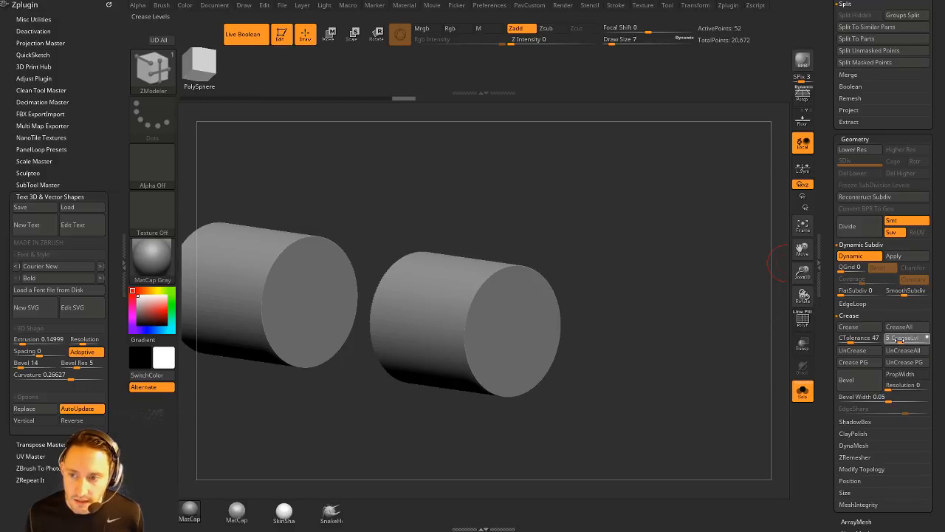
left_click(895, 341)
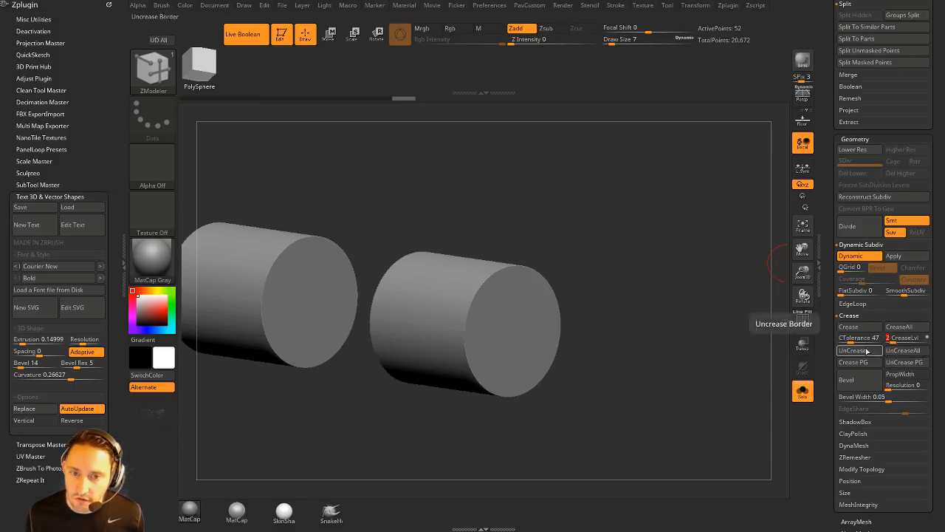
Step: Toggle Dynamic Subdiv off and on, and try a SmoothSubdiv level of 5 on the cylinders
key("shift")
key("shift+d")
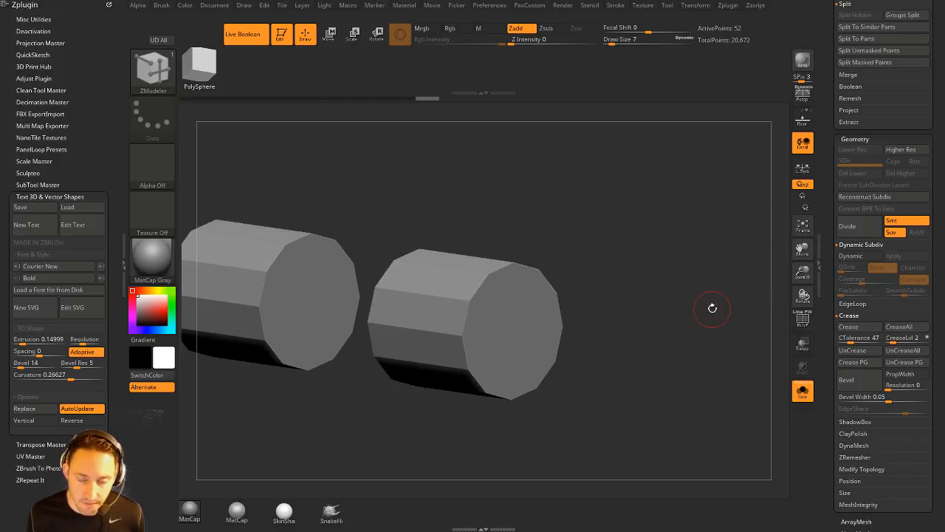
key("d")
key("Return")
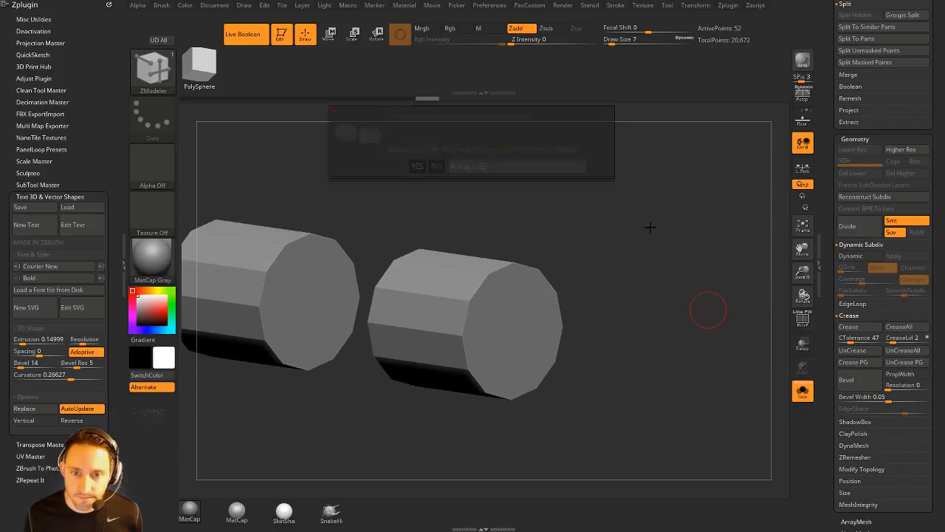
left_click(490, 295)
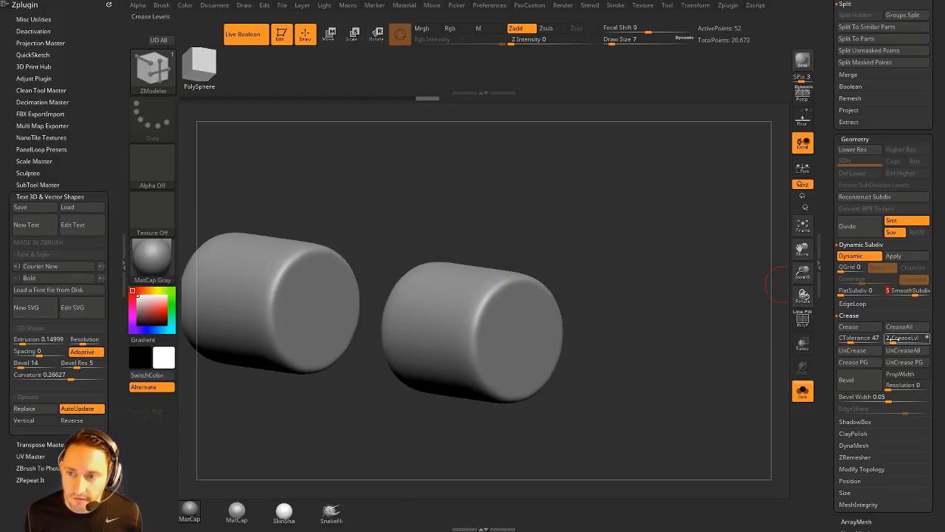
Step: Try a crease level of 4 on the cylinders, and set SmoothSubdiv to 3 and the crease level to 2
left_click_drag(894, 340, 901, 341)
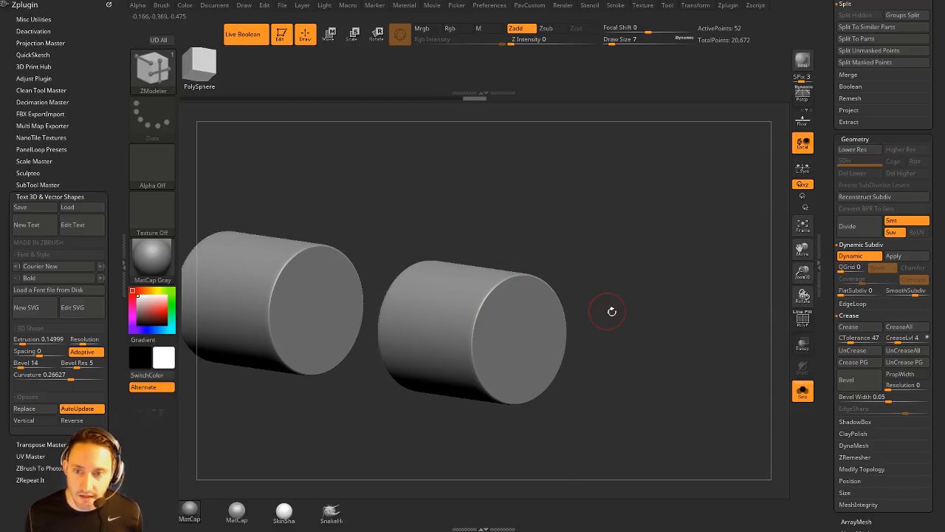
left_click_drag(901, 291, 904, 291)
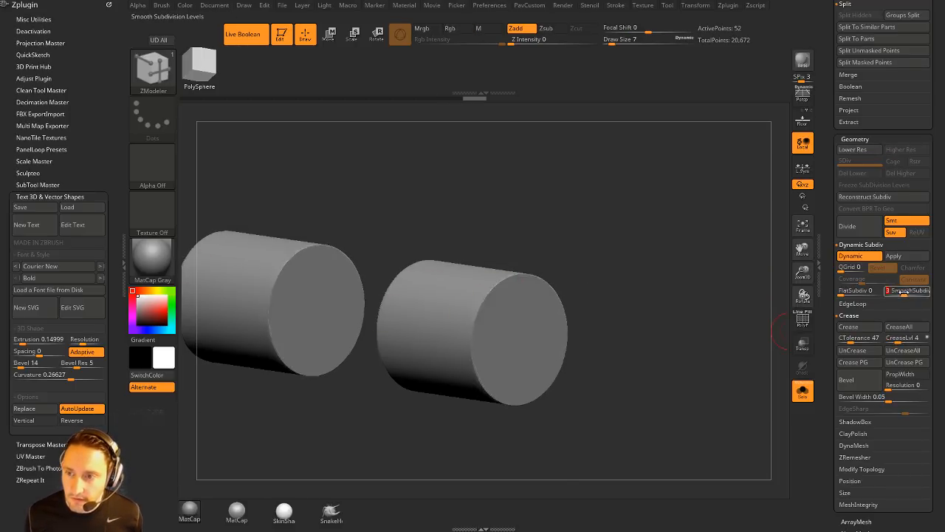
left_click_drag(900, 339, 894, 339)
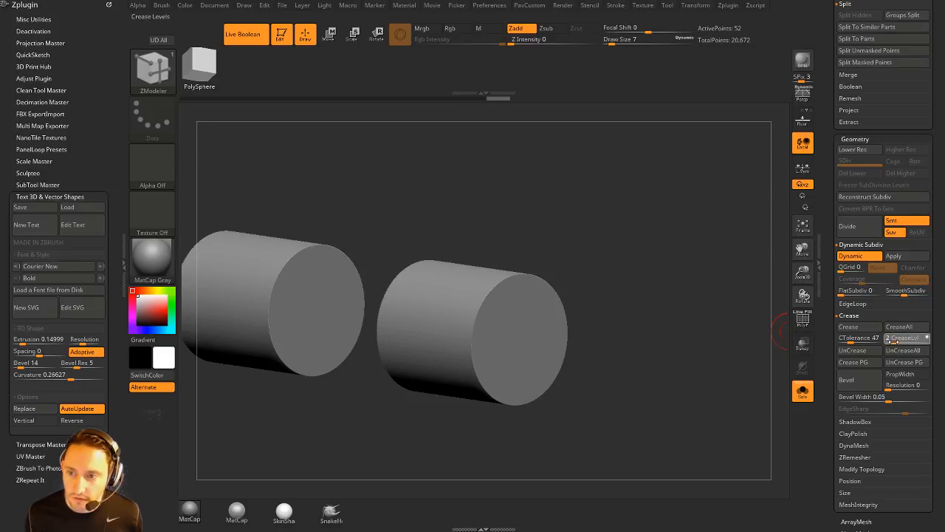
left_click_drag(672, 293, 680, 295)
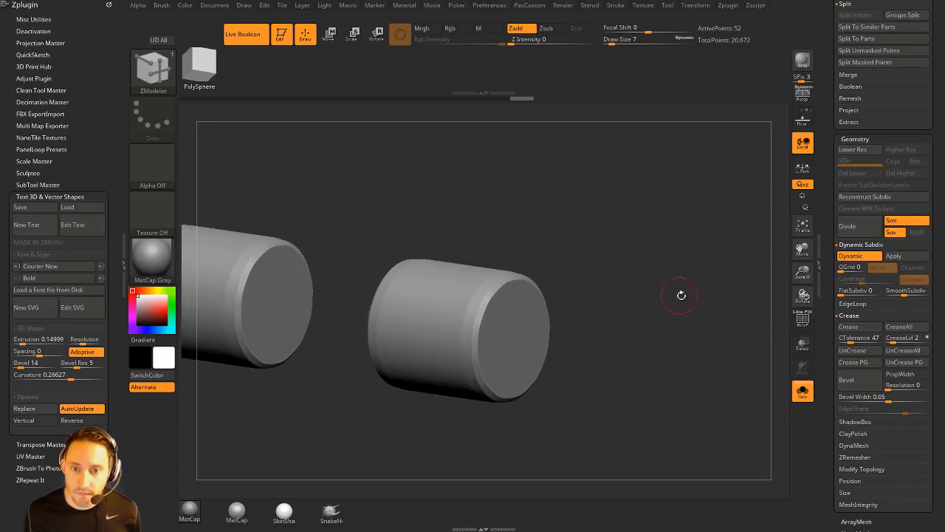
Step: With the polyframe shown, insert a single edge loop near each end of the cylinders using ZModeler, and inspect the rims without the polyframe
left_click(803, 319)
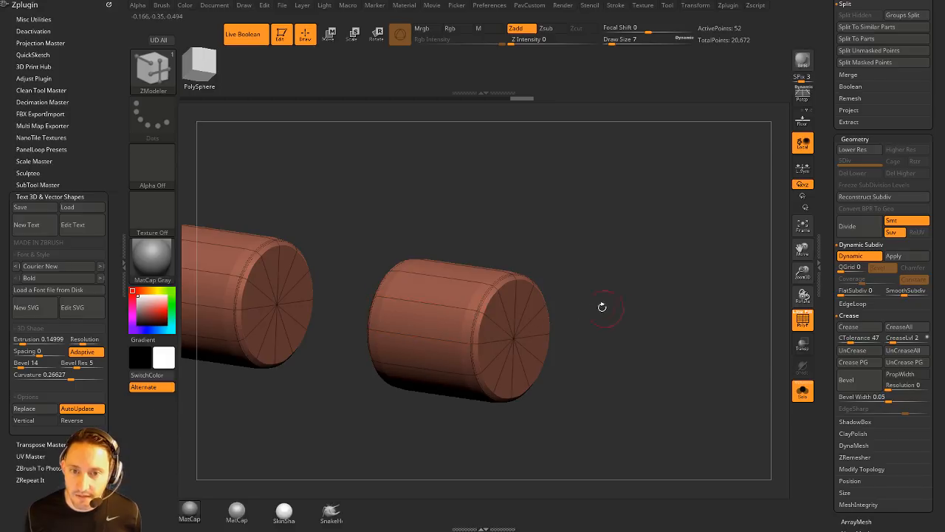
key("space")
left_click(443, 245)
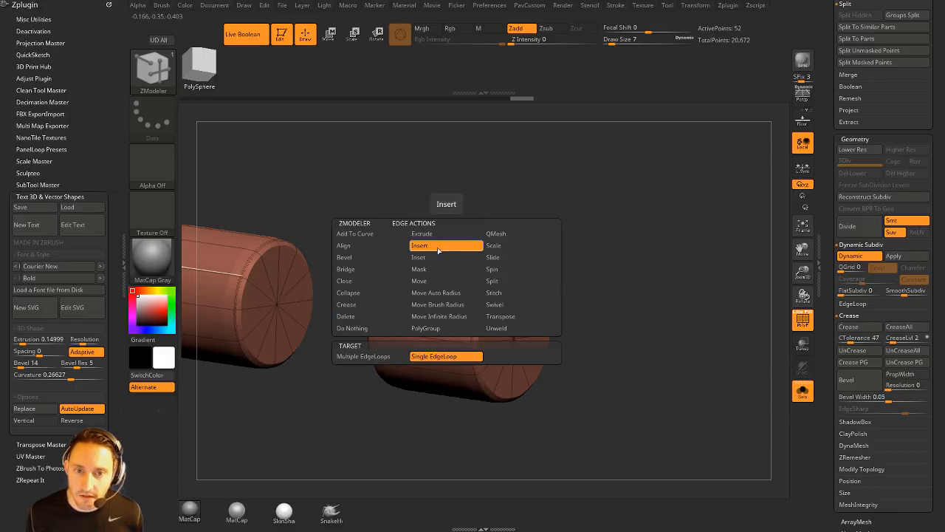
left_click(425, 357)
left_click(456, 314)
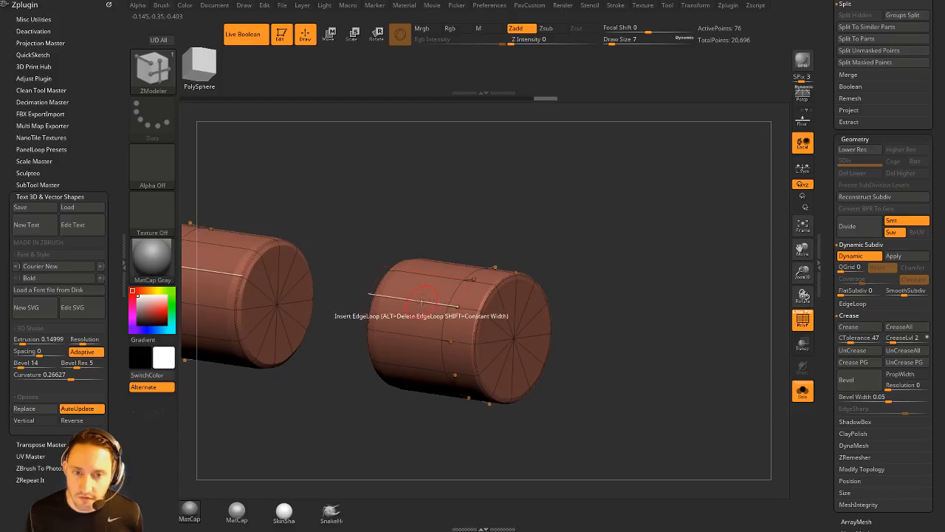
left_click(387, 297)
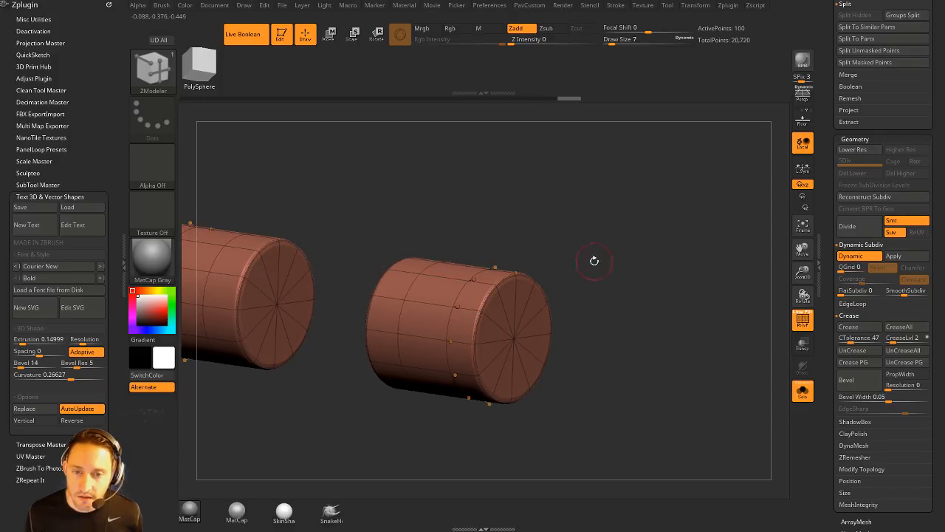
left_click_drag(594, 259, 607, 259)
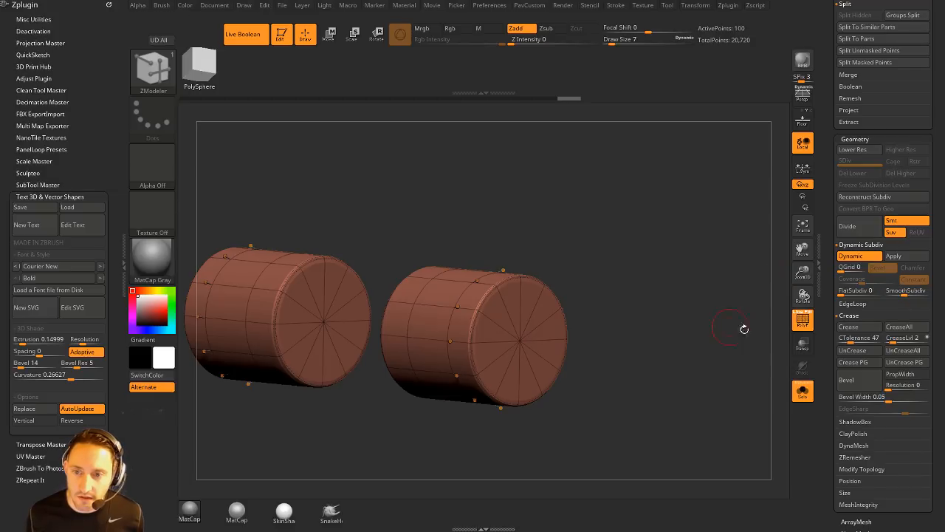
left_click(803, 317)
left_click_drag(702, 329, 586, 279)
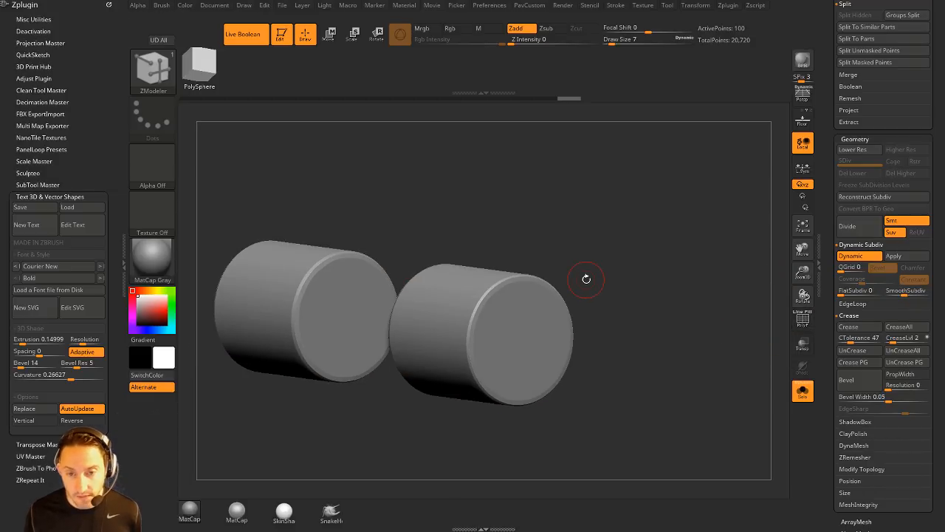
left_click_drag(647, 281, 664, 270)
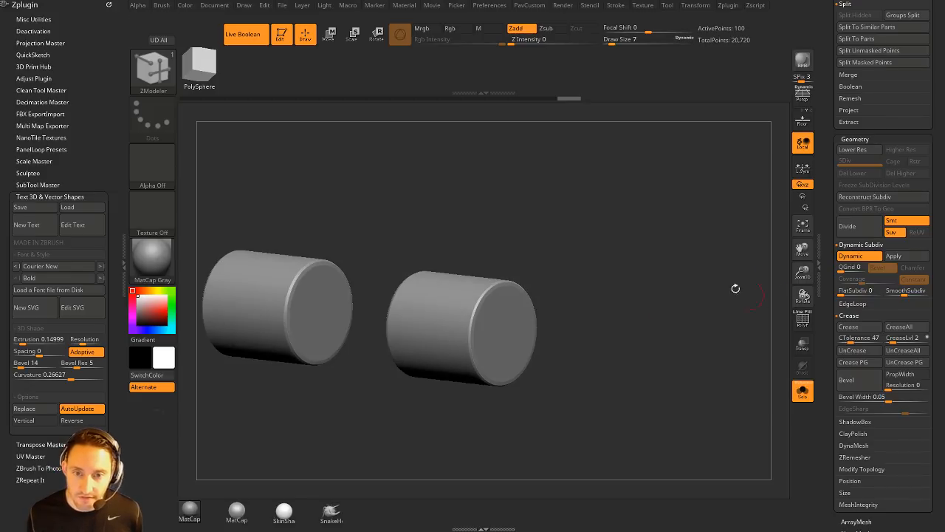
Step: Pull four blocks out of each cylinder's side with QMesh on single polygons while Dynamic Subdiv is off, and re-enable Dynamic Subdiv
key("shift+d")
key("shift+f")
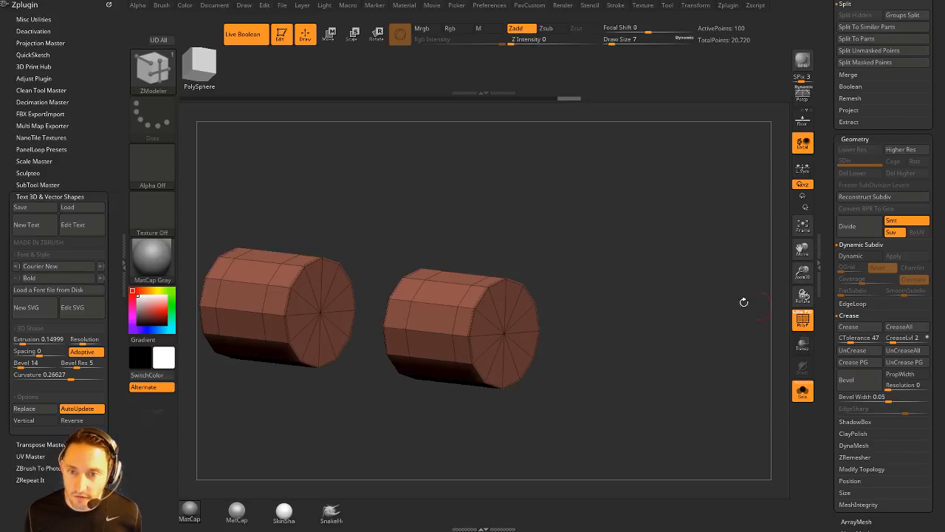
left_click_drag(743, 302, 715, 264)
key("space")
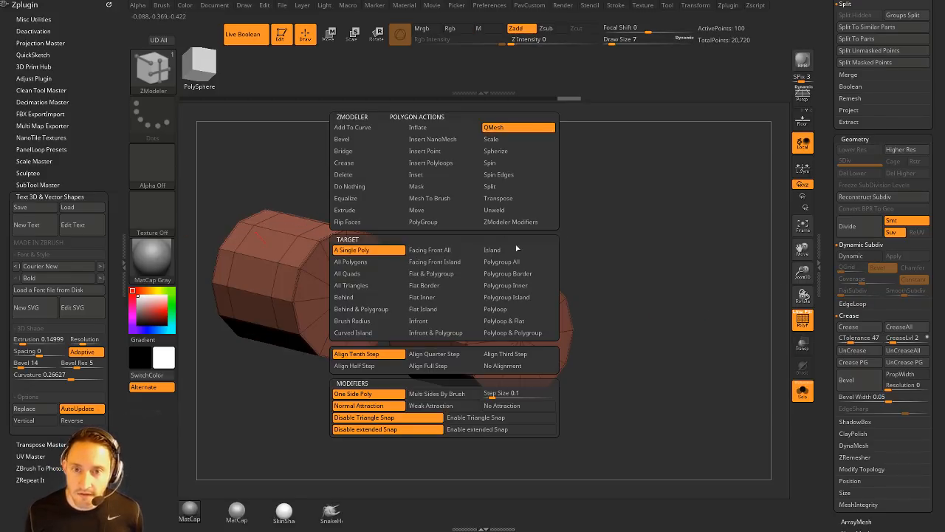
left_click_drag(444, 284, 426, 258)
left_click_drag(436, 353, 405, 359)
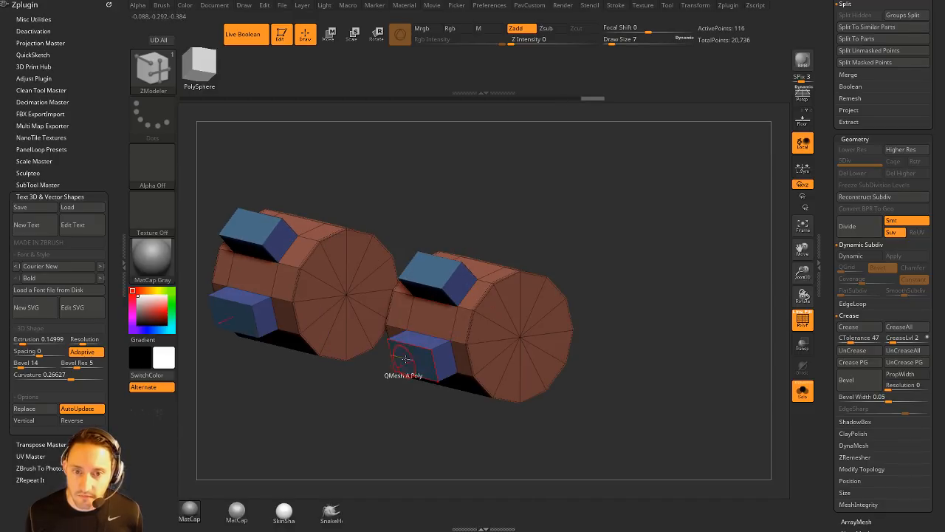
key("d")
left_click_drag(663, 298, 690, 374)
left_click(462, 287)
left_click(486, 349)
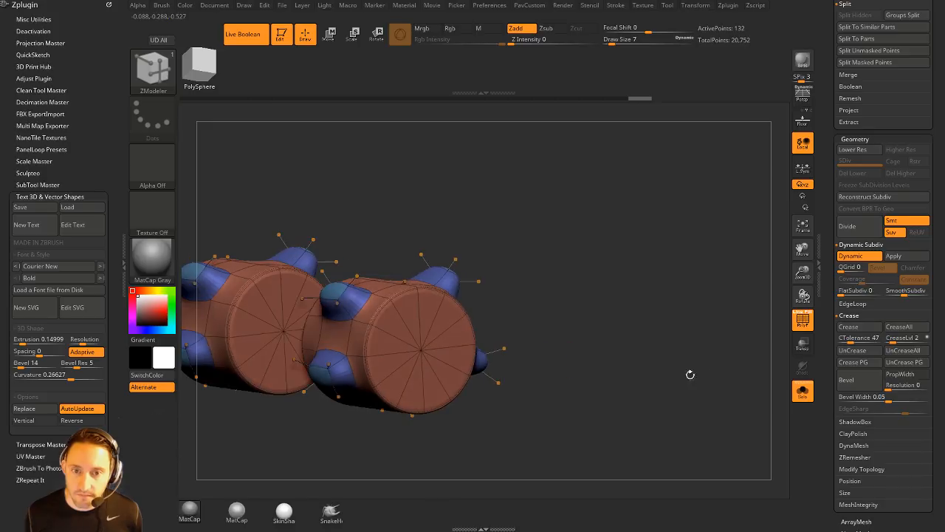
Step: Crease the edges of the blocks and cylinders by crease tolerance, and hide the polyframe
key("2")
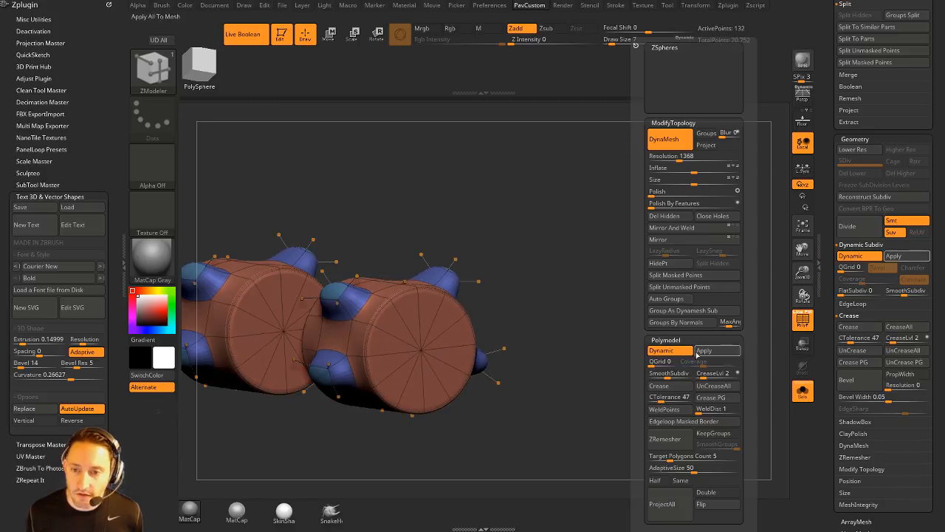
left_click(669, 389)
key("shift+f")
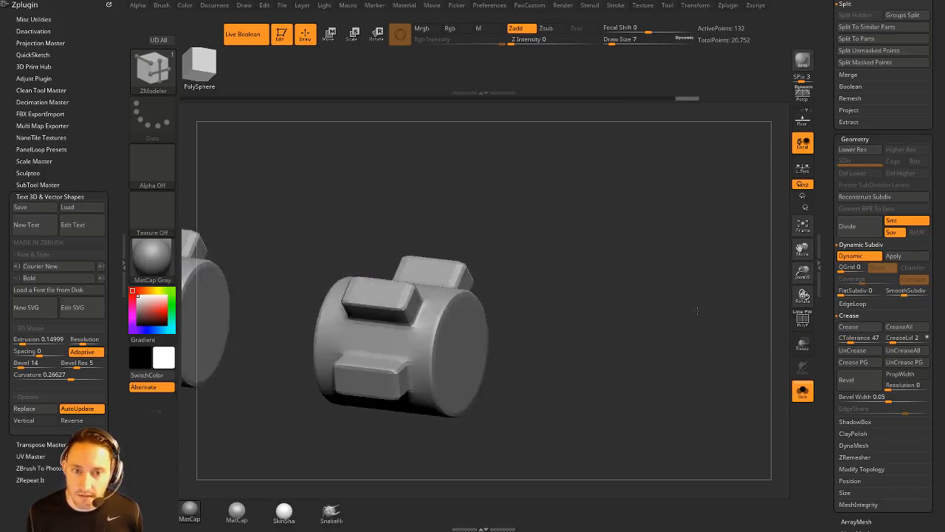
left_click_drag(661, 344, 606, 262)
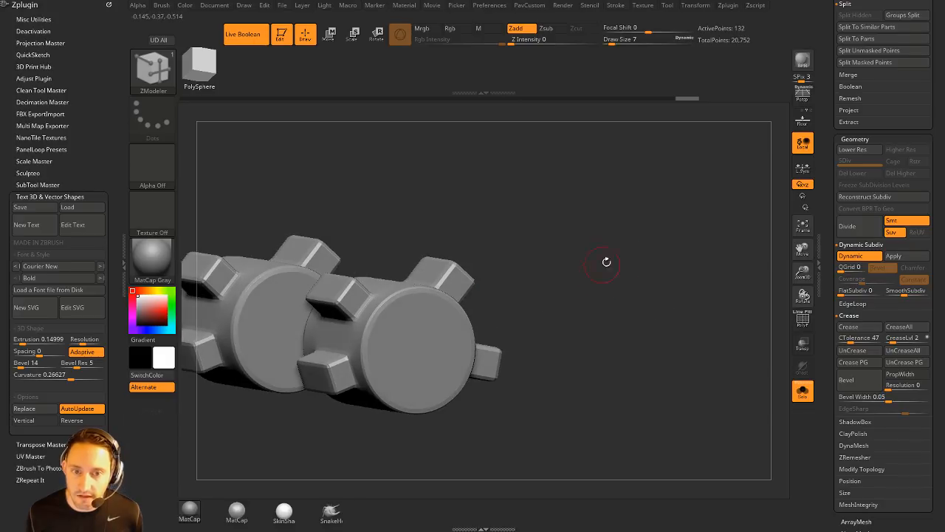
Step: Set SmoothSubdiv to 4 and the crease level to 3
left_click_drag(904, 293, 911, 293)
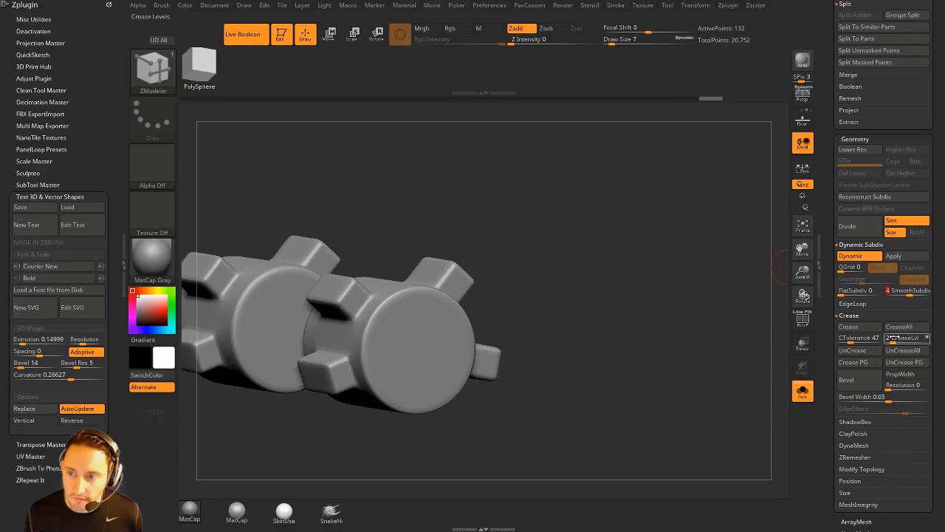
left_click_drag(893, 338, 896, 337)
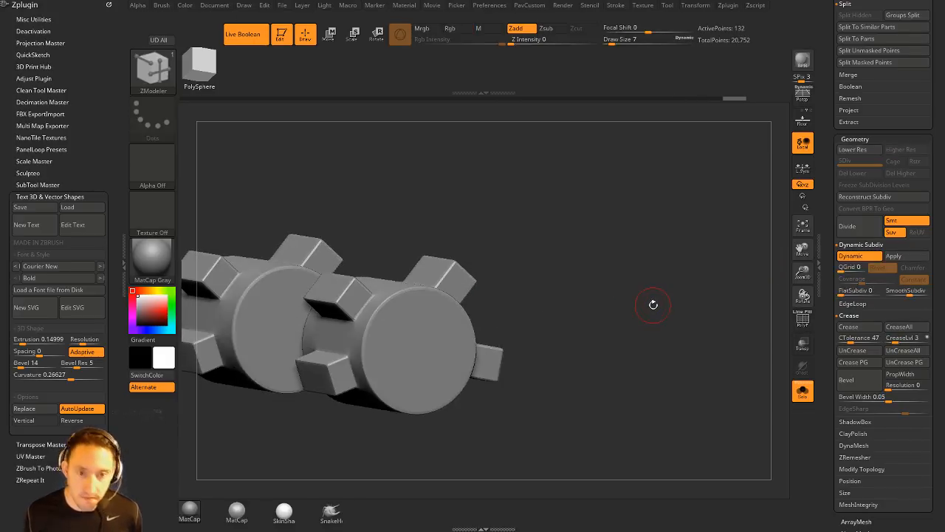
left_click_drag(655, 302, 676, 306)
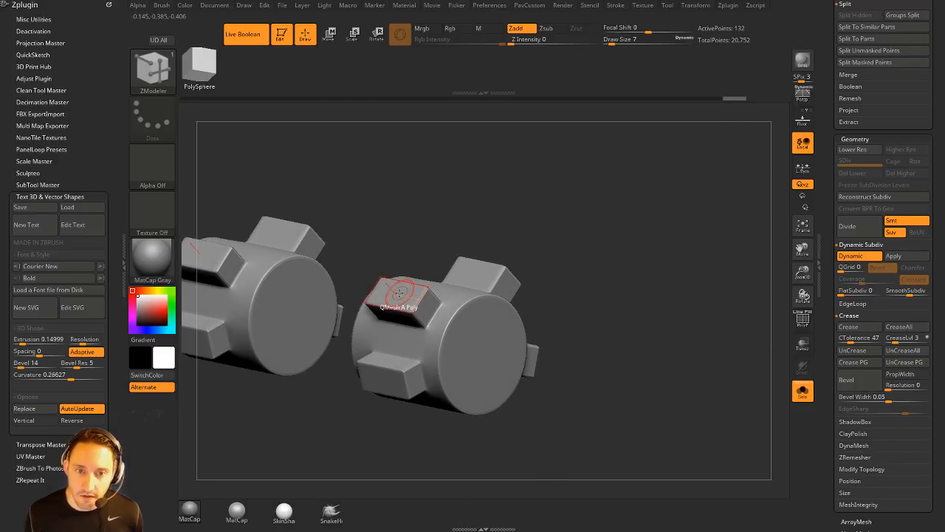
Step: Push one block flush into each cylinder with QMesh, and uncrease the edge loop around it using the ZModeler Crease edge action
left_click(399, 297)
left_click(803, 319)
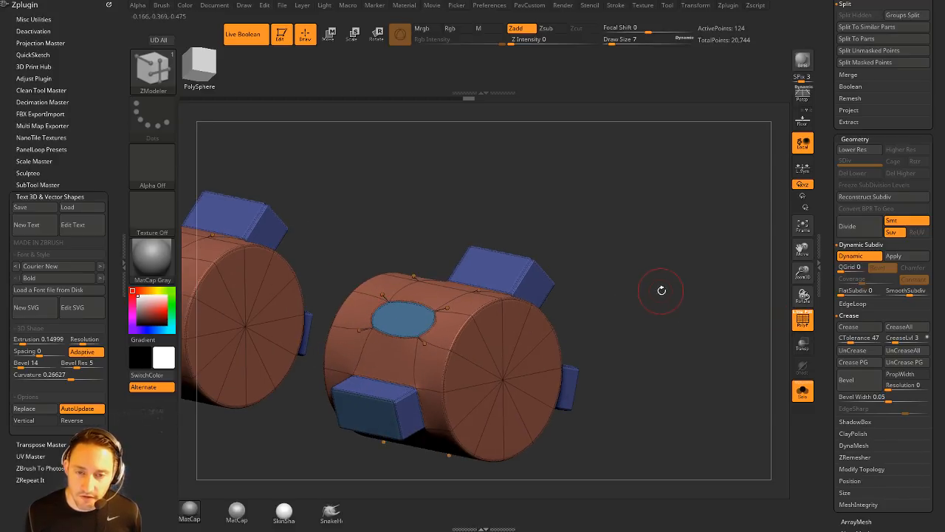
key("space")
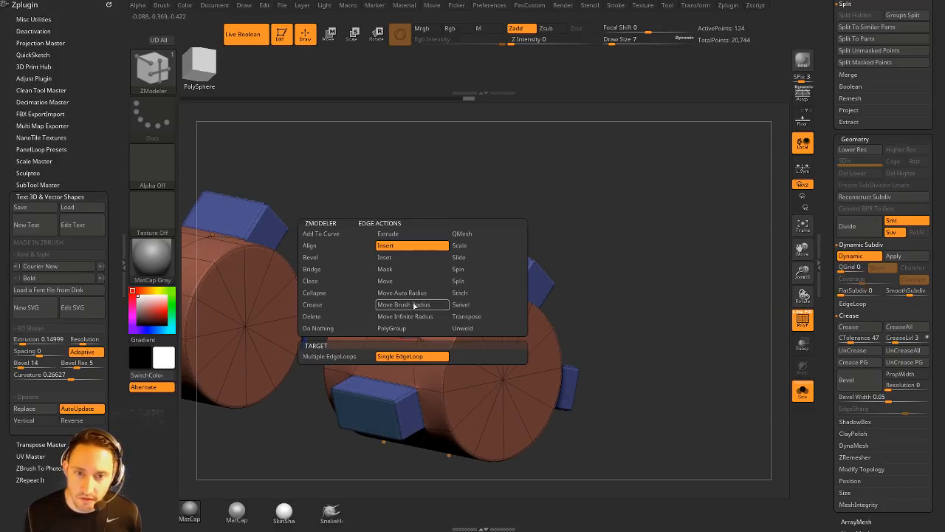
left_click(325, 304)
left_click(323, 357)
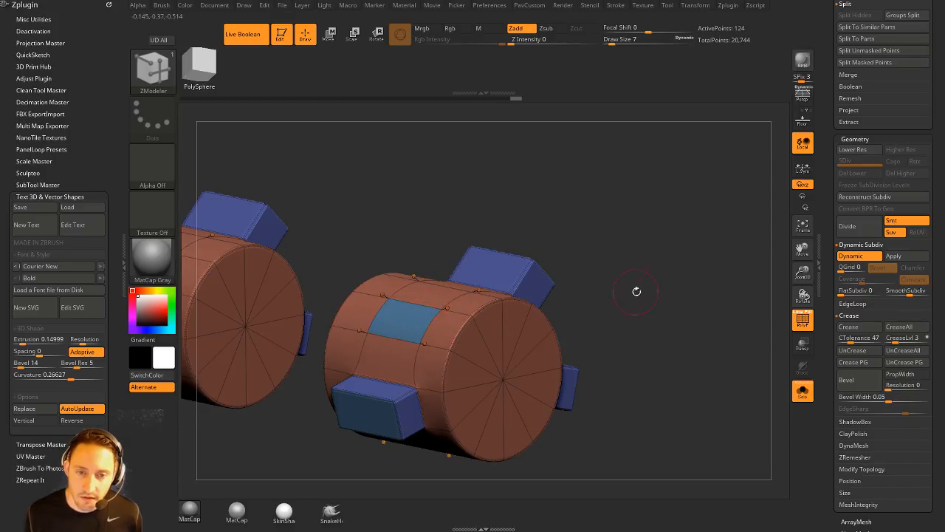
Step: Remove the remaining blocks from both cylinders so their sides are flush again
left_click_drag(605, 289, 646, 289)
key("space")
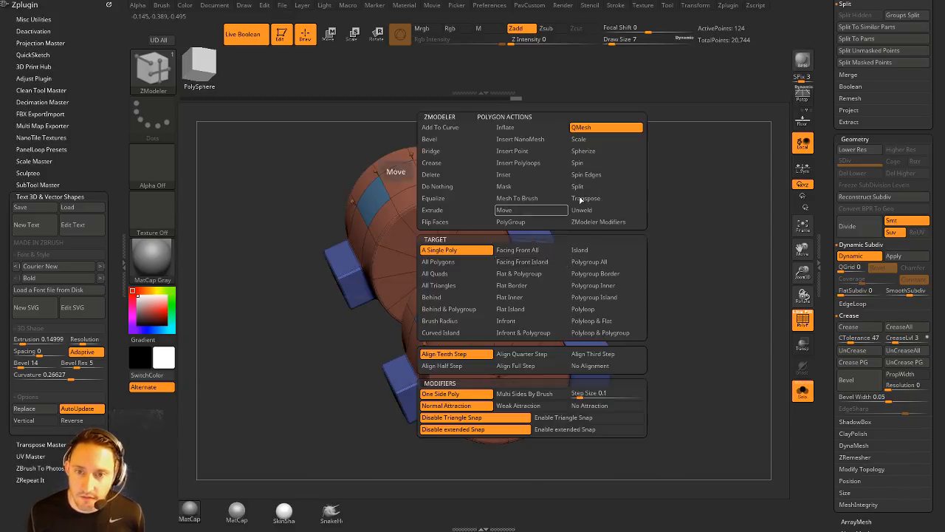
key("ctrl+z")
mouse_move(662, 290)
left_mouse_down()
mouse_move(600, 301)
mouse_move(606, 308)
left_mouse_up()
key("ctrl+z")
left_click_drag(644, 399, 720, 400)
left_click(565, 378)
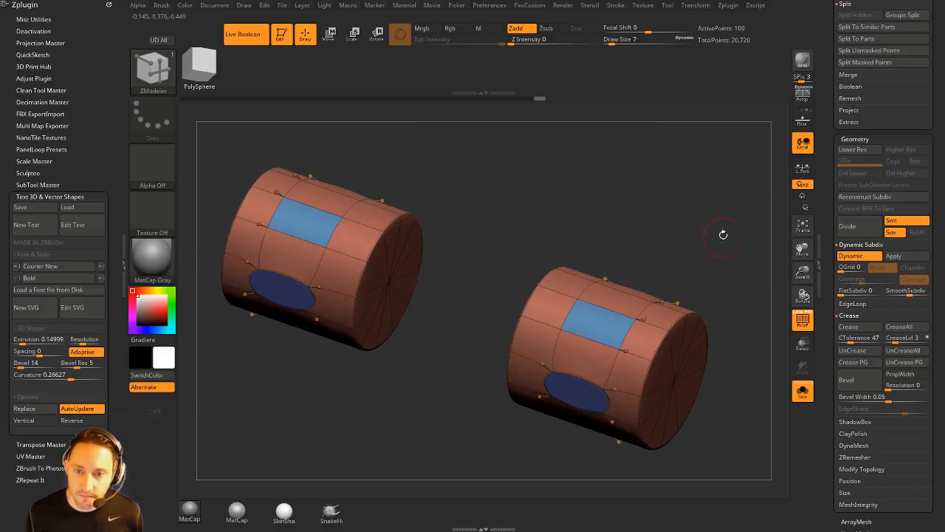
Step: Uncrease all edges of the cylinders and crease their cap edges again by crease tolerance
left_click_drag(721, 234, 590, 207)
key("grave")
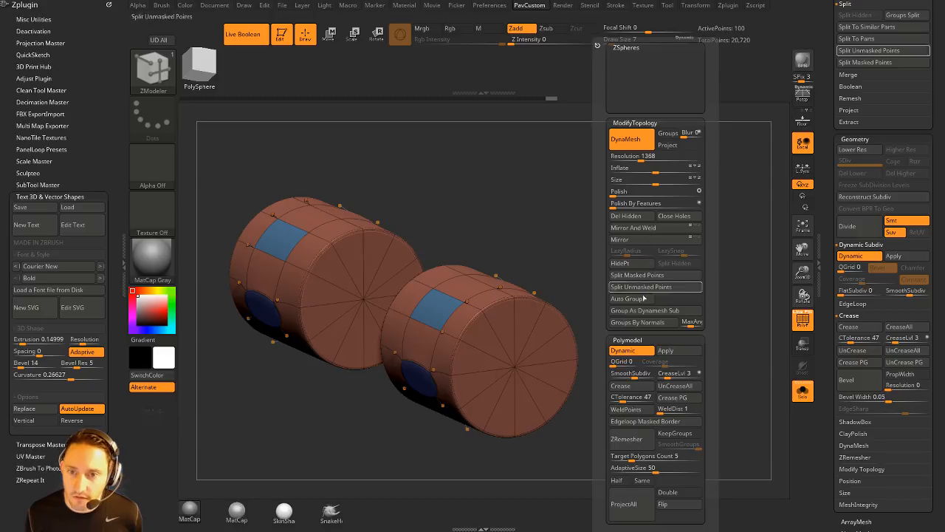
left_click(674, 386)
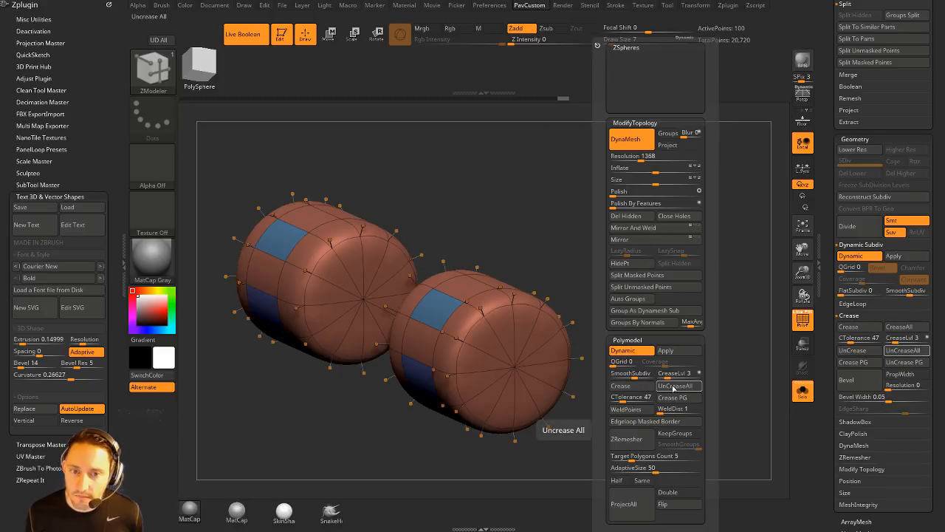
left_click(623, 387)
left_click_drag(500, 268, 705, 292)
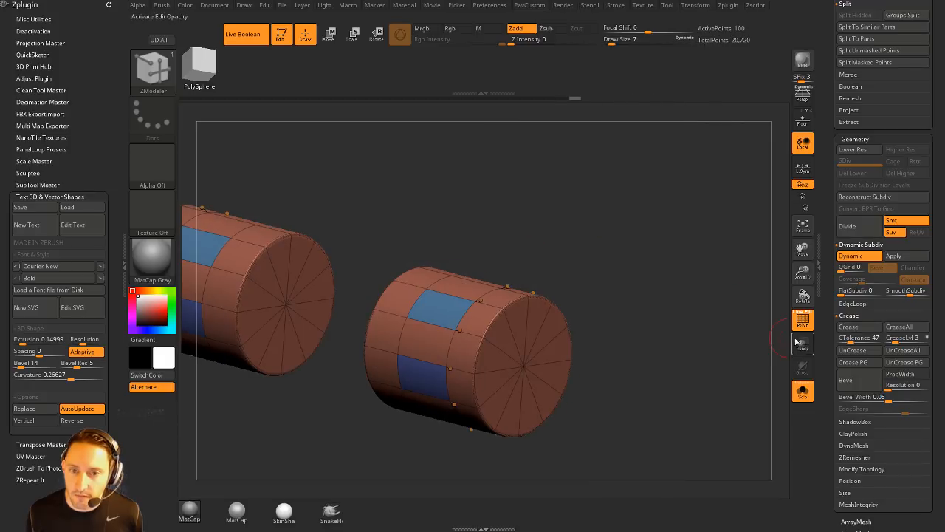
Step: Assign the cylinders to one polygroup, hide the polyframe and show the whole gun around the recess
key("ctrl+w")
left_click(804, 328)
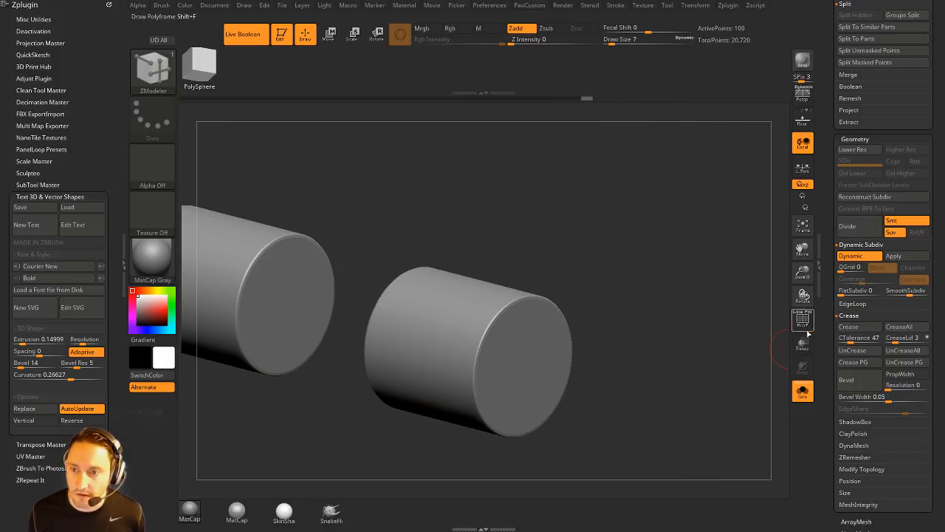
left_click(803, 391)
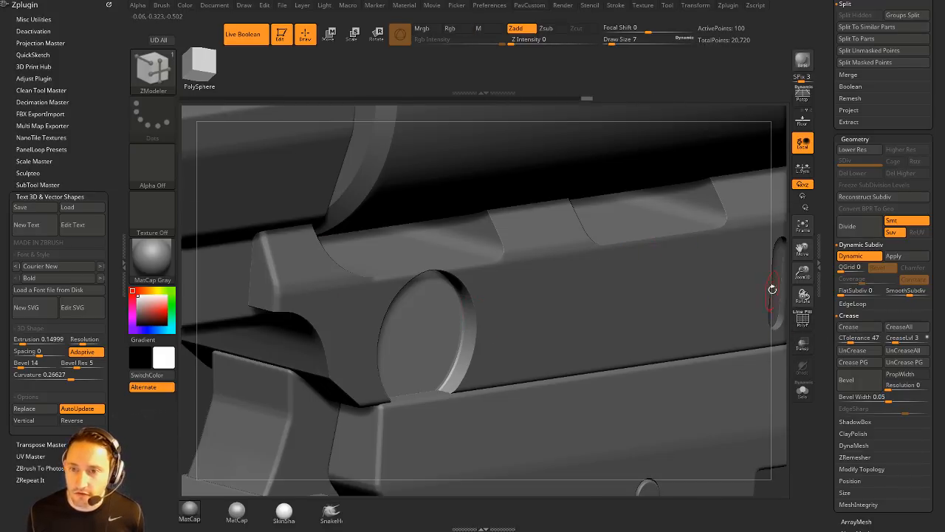
left_click_drag(772, 289, 716, 257)
Step: Examine the cutting subtools with Live Boolean off, from BarrelSupport through PM3D_Cube3D7, and compare them with the Live Boolean result
left_click(247, 34)
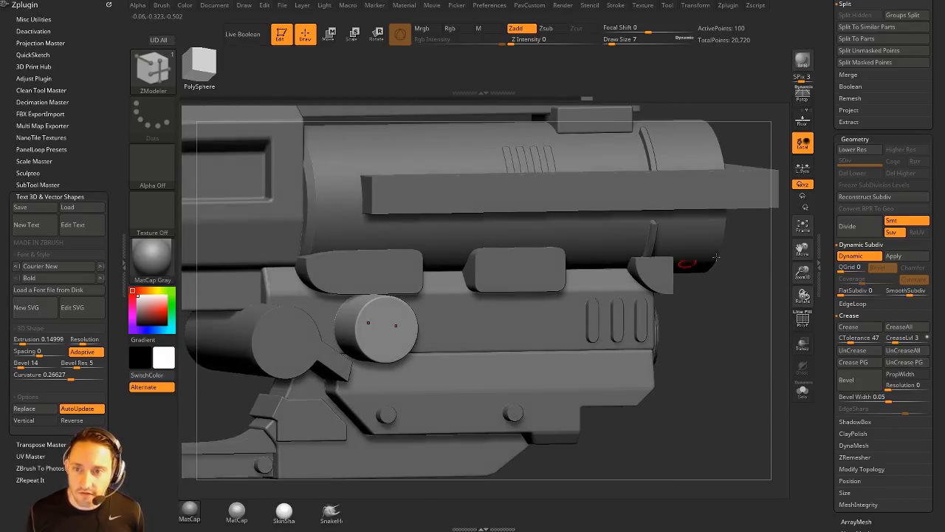
scroll(828, 213, "up", 5)
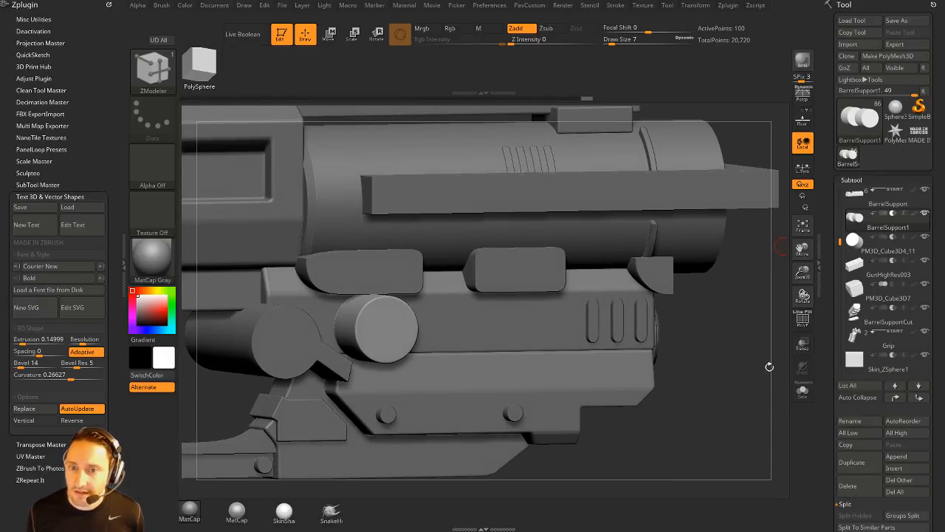
left_click(553, 319, "alt")
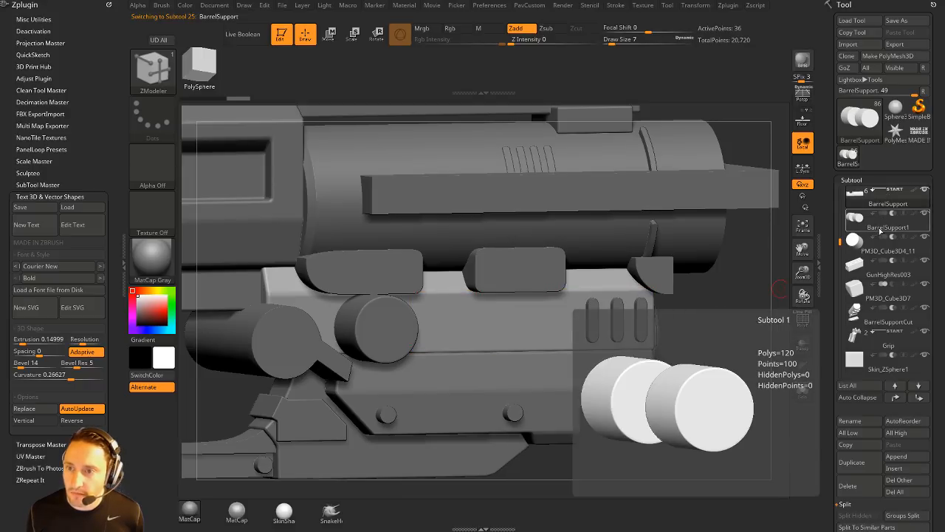
left_click(883, 250)
left_click(881, 274)
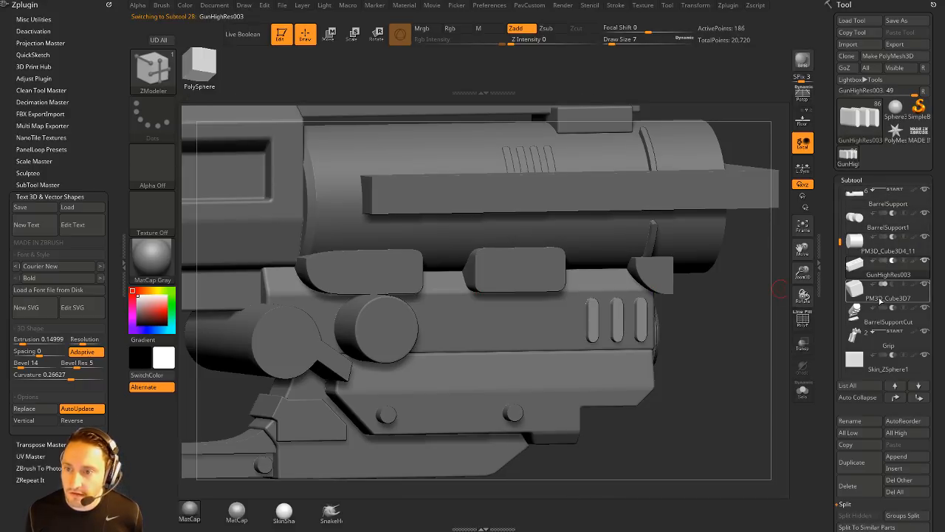
left_click(883, 297)
key("ctrl+b")
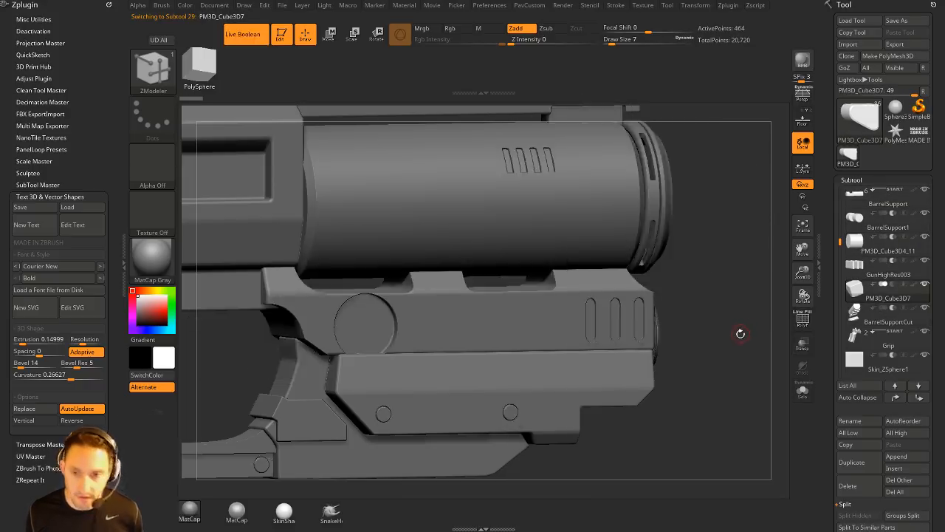
left_click_drag(737, 333, 785, 330)
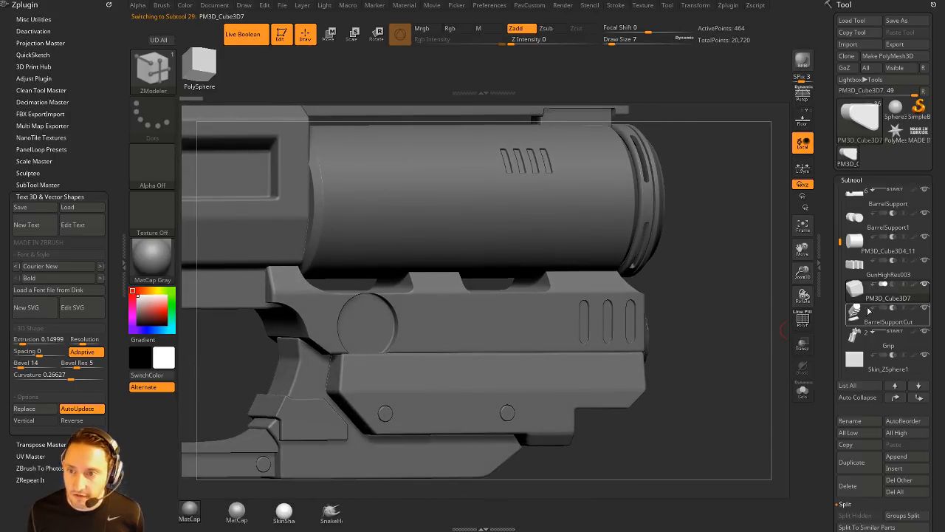
Step: Select the BarrelSupport1 cylinders, centre the gizmo on the round recess and reset its orientation to the world axes
left_click(363, 325, "alt")
left_click_drag(362, 326, 491, 318, "alt")
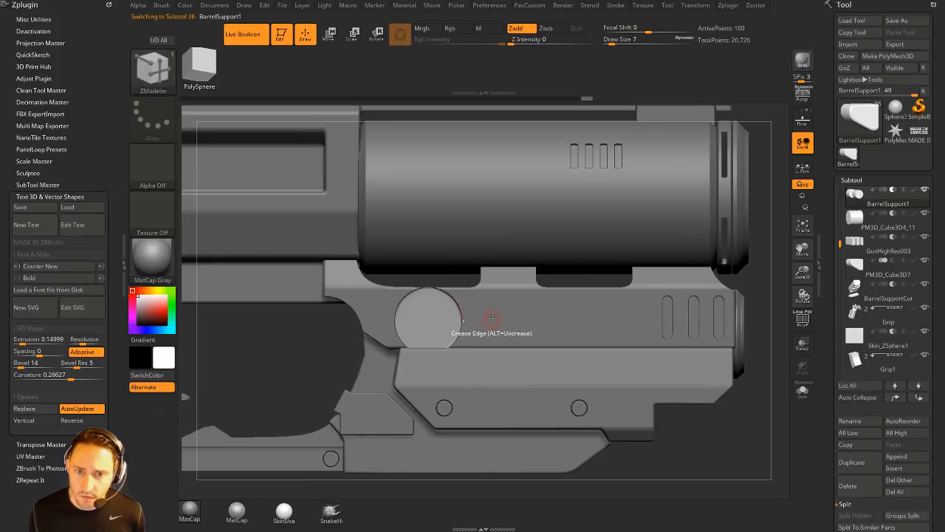
key("w")
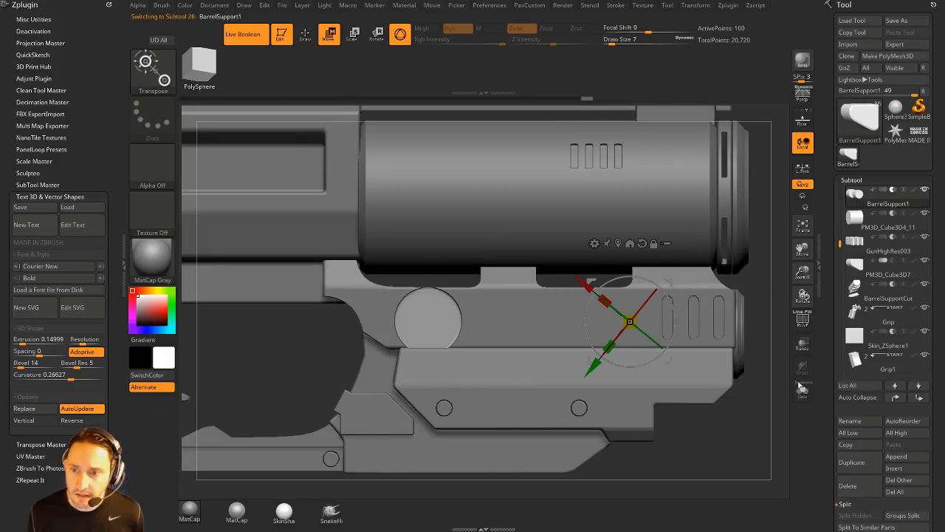
left_click(802, 389)
left_click(801, 390)
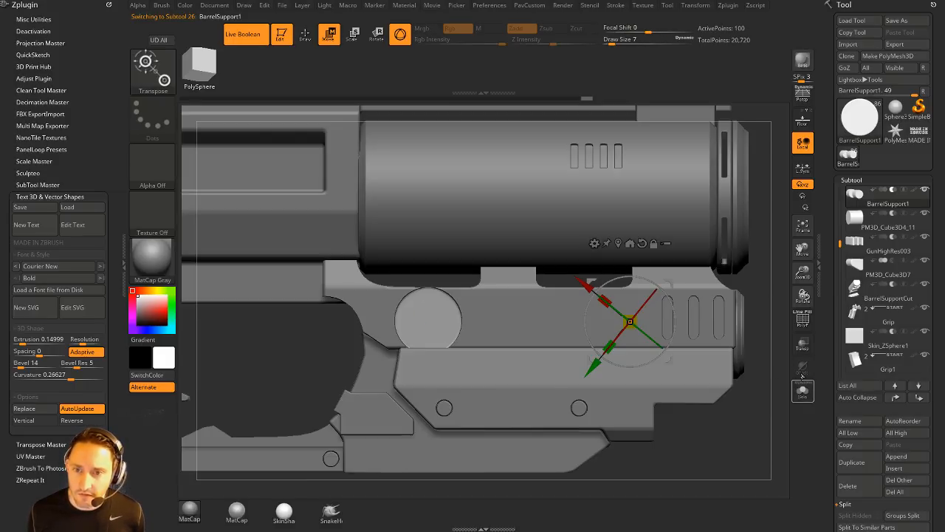
left_click(620, 243)
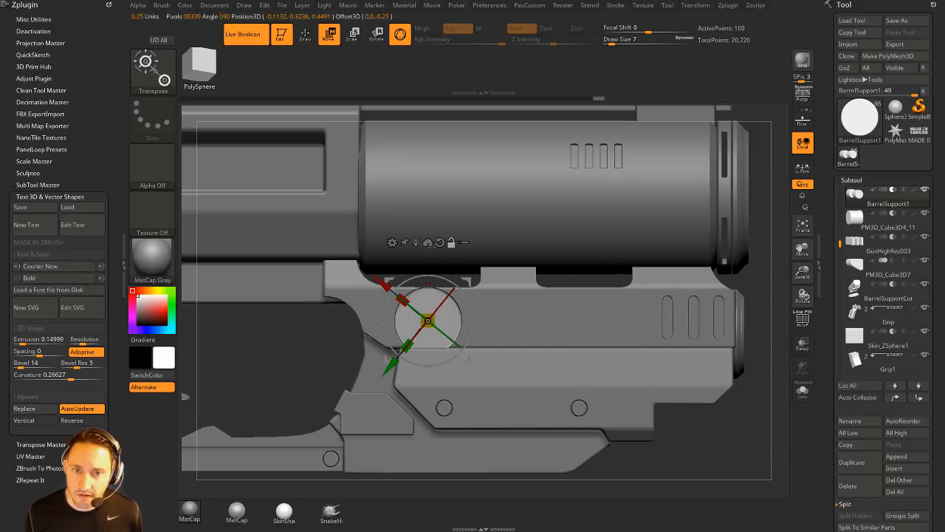
left_click(440, 242, "alt")
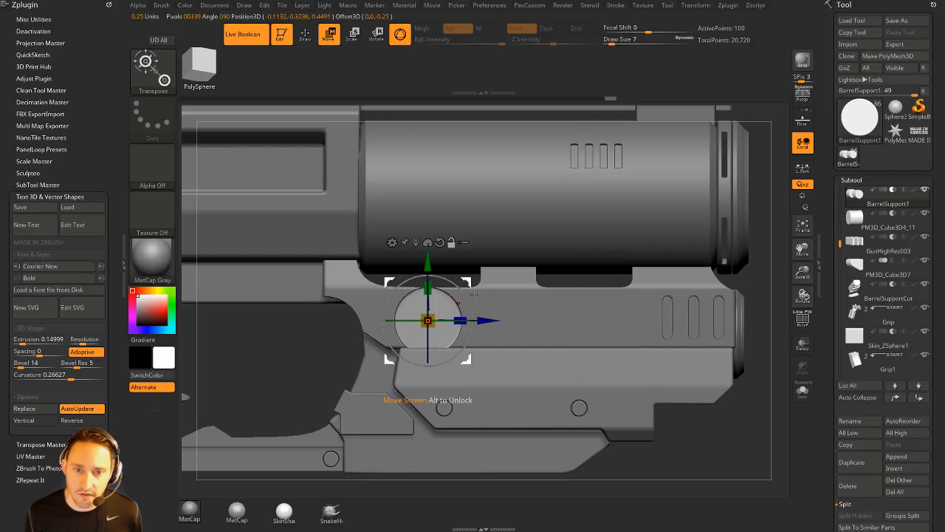
left_click_drag(756, 283, 784, 280)
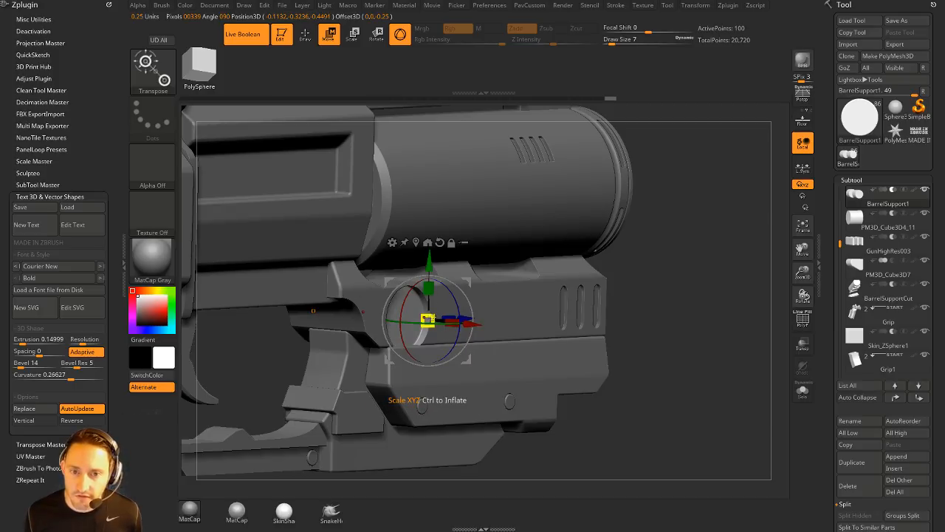
Step: Turn on local symmetry and scale the cutting cylinders down uniformly so the round recess becomes smaller
left_click_drag(429, 319, 635, 317)
left_click(803, 392)
left_click(806, 391)
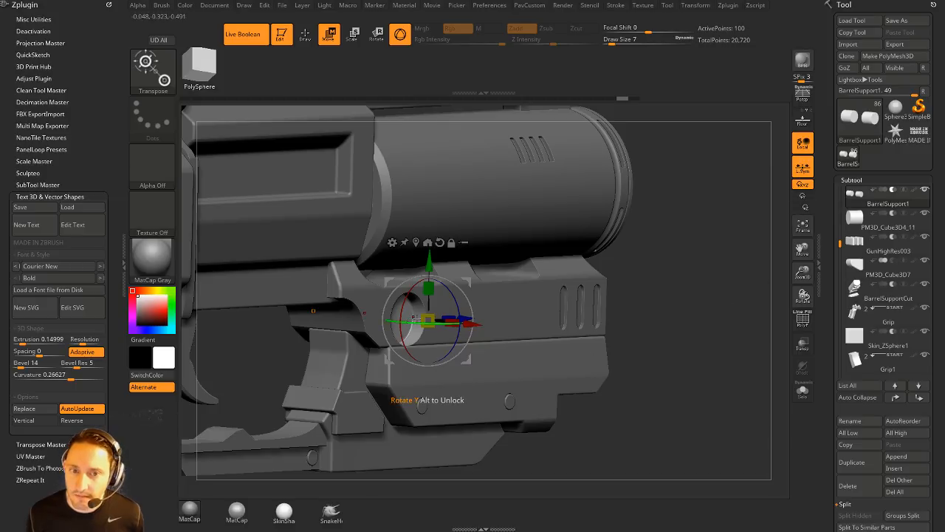
left_click(802, 391)
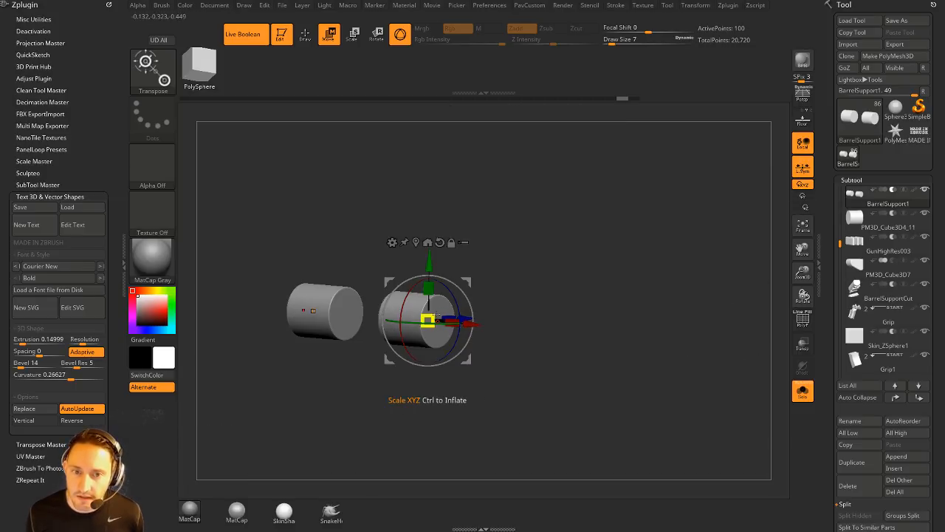
mouse_move(426, 320)
left_mouse_down()
mouse_move(488, 317)
mouse_move(427, 319)
left_mouse_up()
left_click(802, 391)
left_click_drag(634, 260, 639, 257, "shift")
Step: Isolate the cylinders with the polyframe shown, mask one half and extrude the unmasked half along Z into elongated slot shapes
key("q")
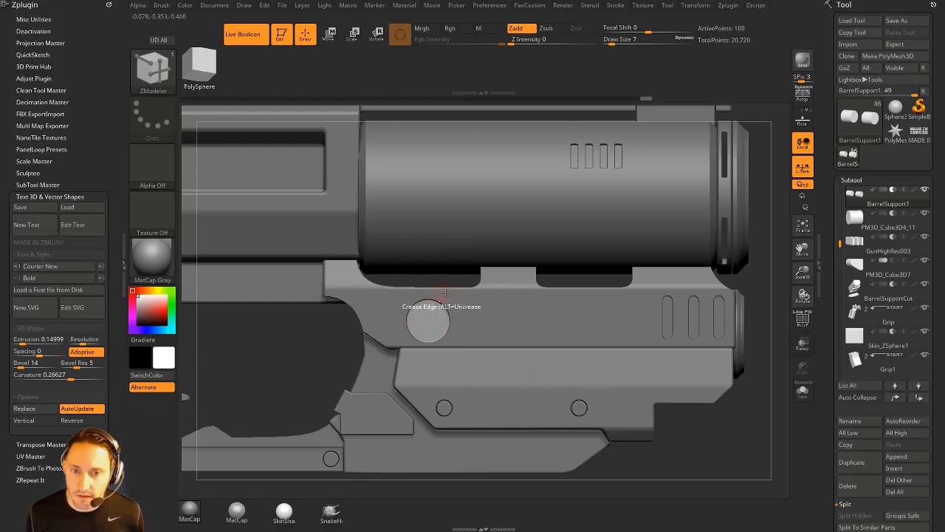
left_click(806, 391)
left_click(802, 319)
right_click_drag(622, 249, 643, 316, "ctrl")
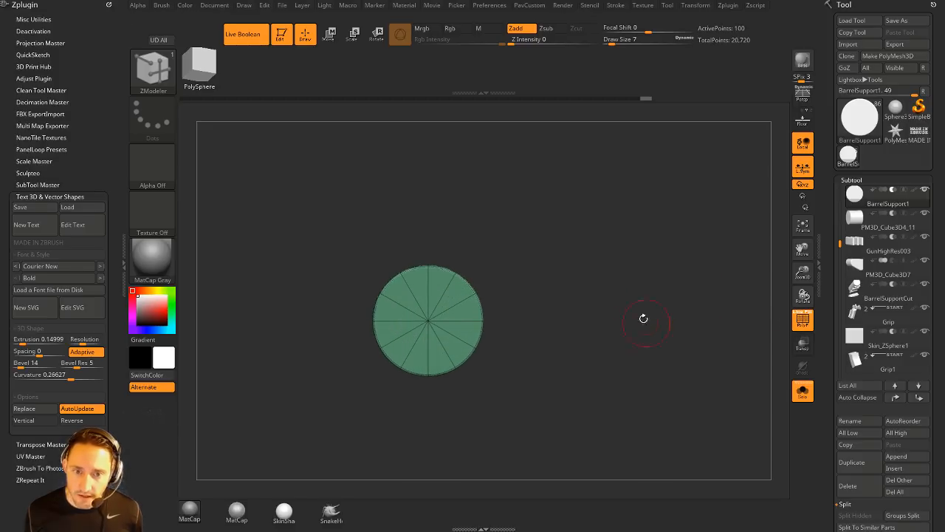
mouse_move(588, 206)
left_mouse_down("ctrl")
mouse_move(507, 347)
mouse_move(427, 431)
left_mouse_up("ctrl")
key("w")
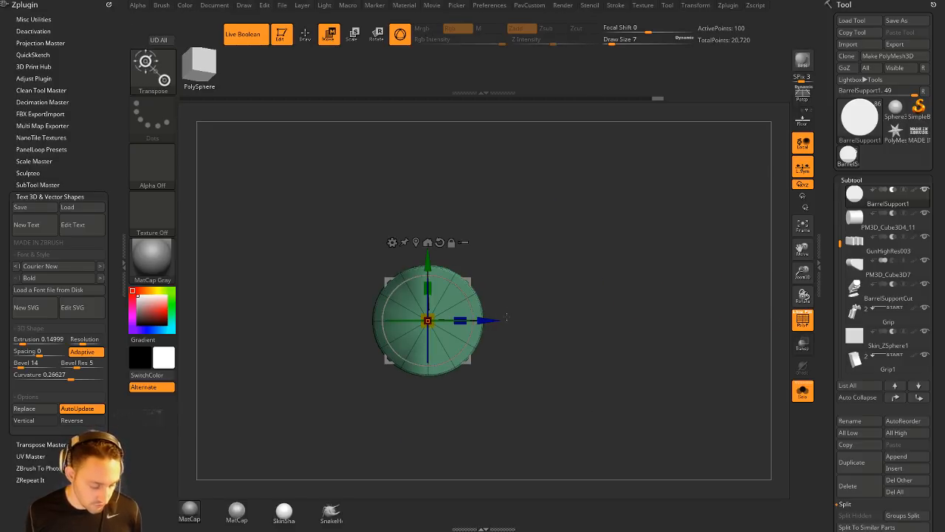
mouse_move(556, 287)
left_mouse_down()
mouse_move(531, 295)
mouse_move(553, 293)
left_mouse_up()
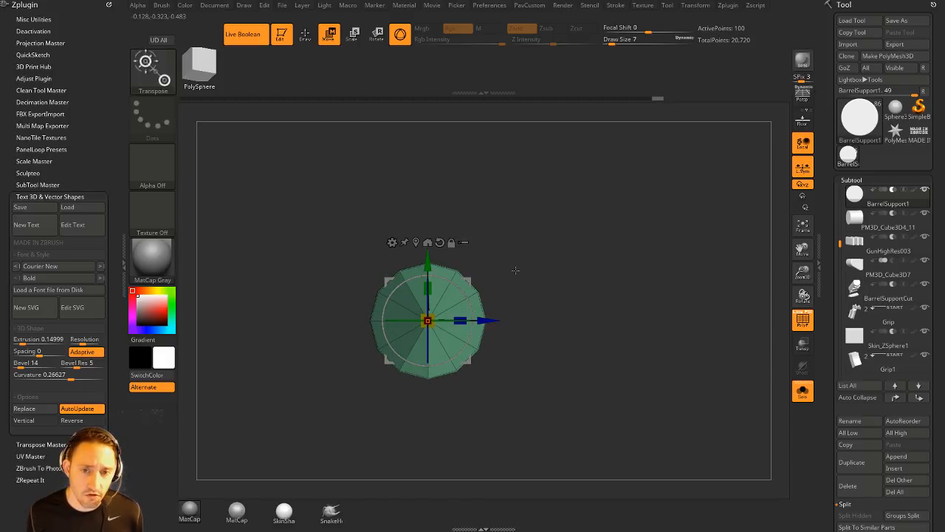
mouse_move(566, 200)
left_mouse_down("ctrl")
mouse_move(493, 375)
mouse_move(422, 423)
left_mouse_up("ctrl")
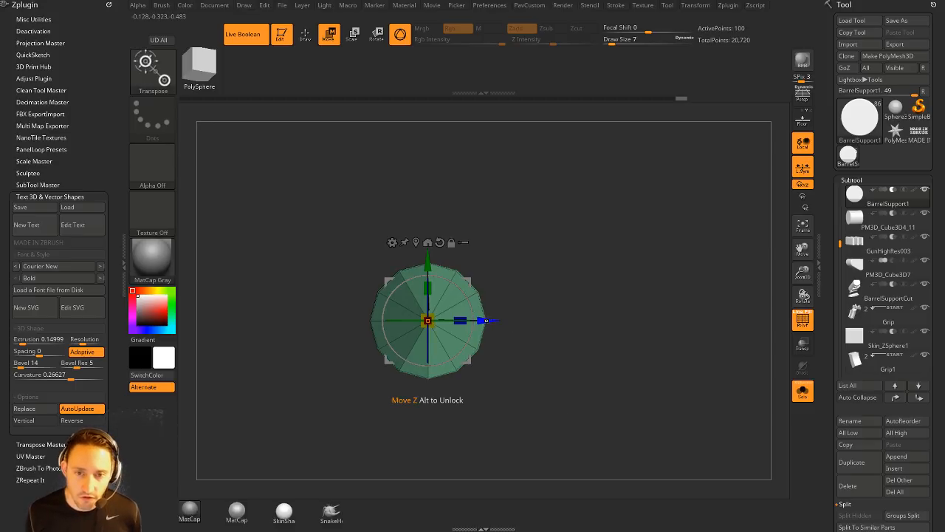
left_click_drag(489, 320, 626, 322, "ctrl")
Step: Try extruding further sections from the end of the slot shapes along Z
left_click_drag(427, 243, 371, 263)
left_click_drag(428, 272, 655, 328)
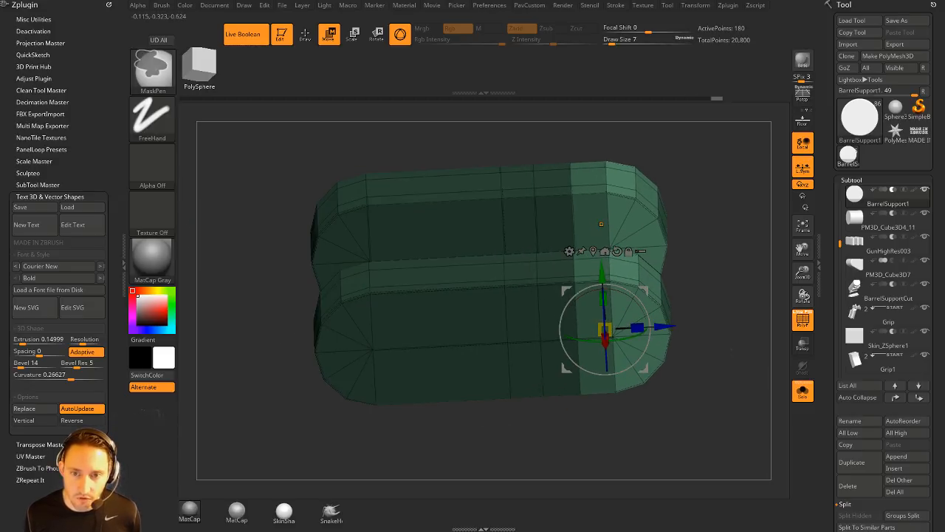
key("ctrl+z")
key("ctrl+z")
key("ctrl+z")
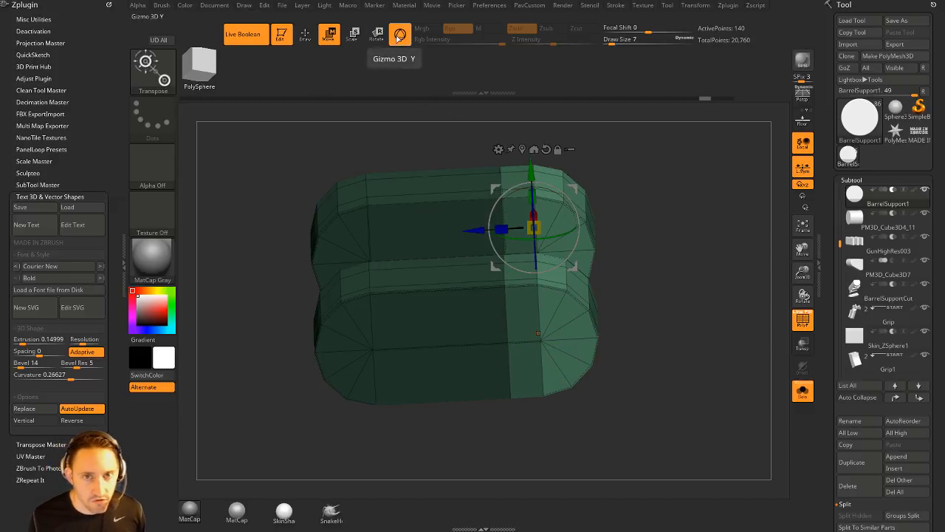
key("y")
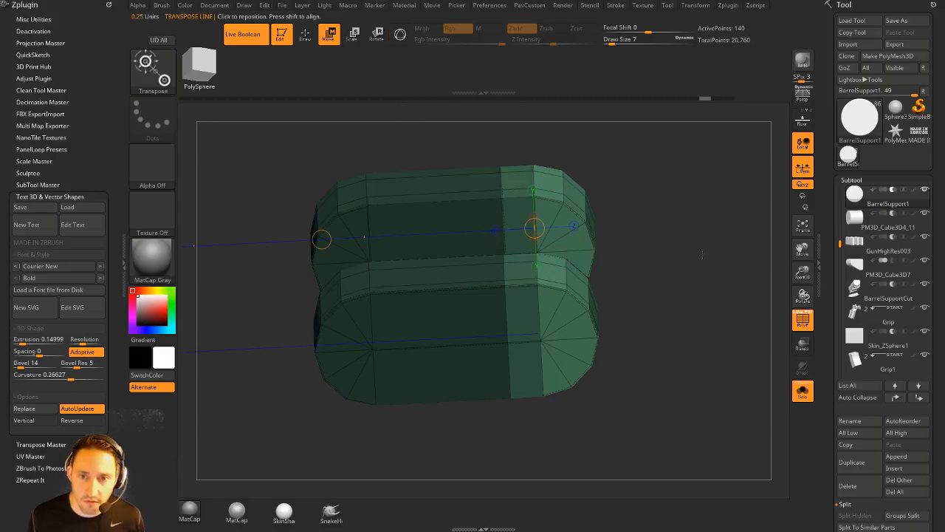
key("y")
key("y")
key("y")
key("y")
key("y")
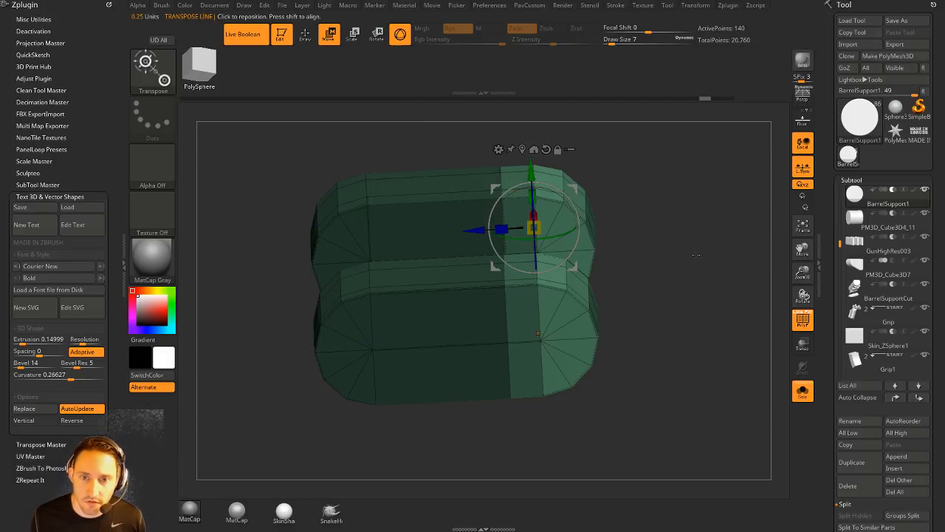
Step: Undo the remaining extra extrusion so the slot shapes have a single straight middle section
left_click_drag(692, 257, 642, 242)
mouse_move(488, 278)
left_mouse_down()
mouse_move(531, 278)
mouse_move(478, 278)
left_mouse_up()
key("ctrl+z")
key("ctrl+z")
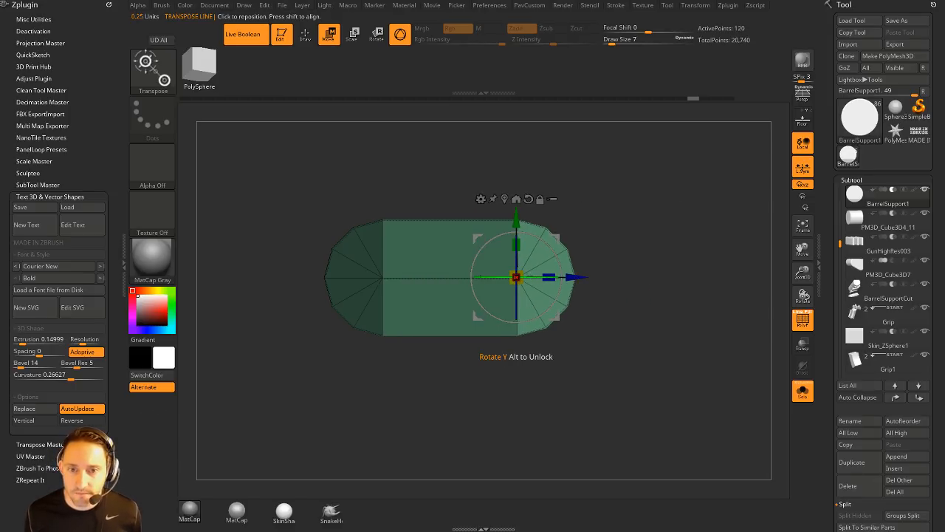
Step: Lengthen the slot shapes slightly along Z, clear the mask and turn Dynamic Subdiv smoothing on
left_click_drag(578, 276, 594, 277)
mouse_move(654, 222)
left_mouse_down("ctrl")
mouse_move(679, 243)
mouse_move(689, 268)
mouse_move(621, 315)
left_mouse_up("ctrl")
key("q")
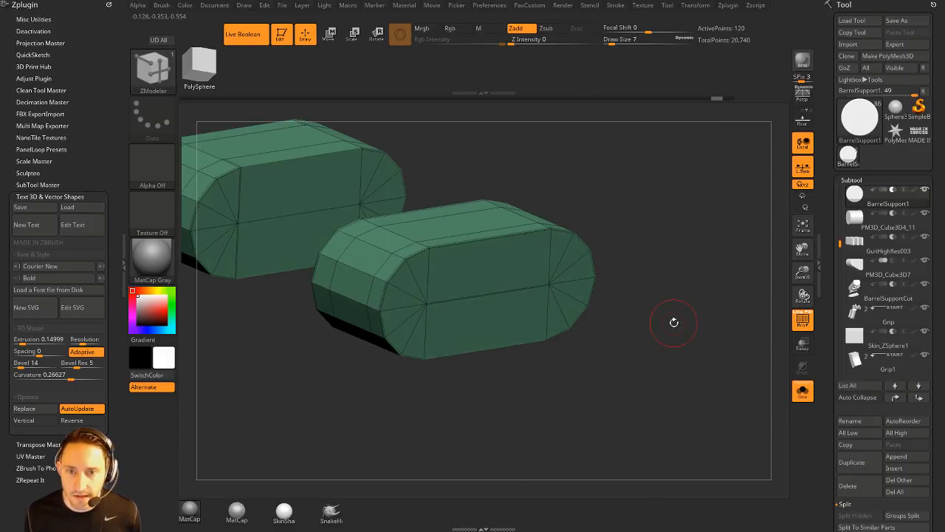
key("d")
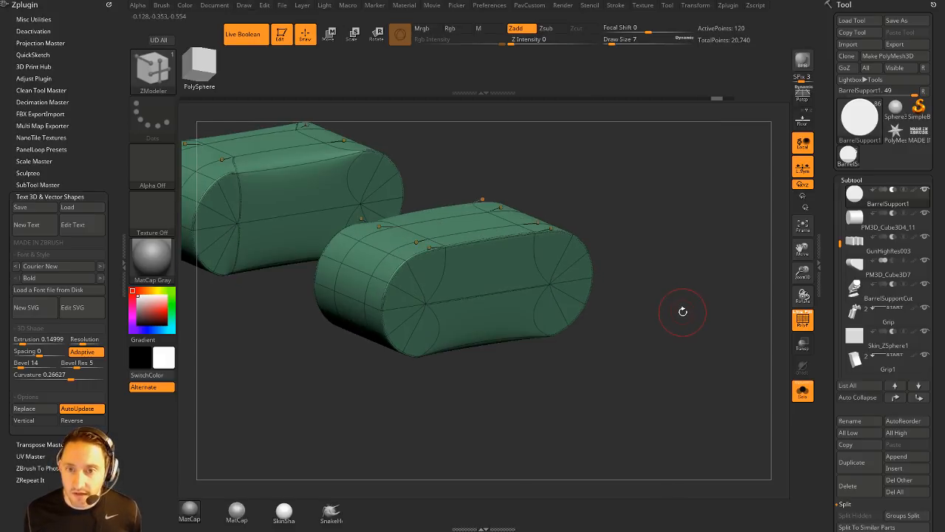
mouse_move(683, 311)
left_mouse_down()
mouse_move(677, 200)
mouse_move(679, 291)
mouse_move(635, 354)
mouse_move(679, 325)
left_mouse_up()
key("3")
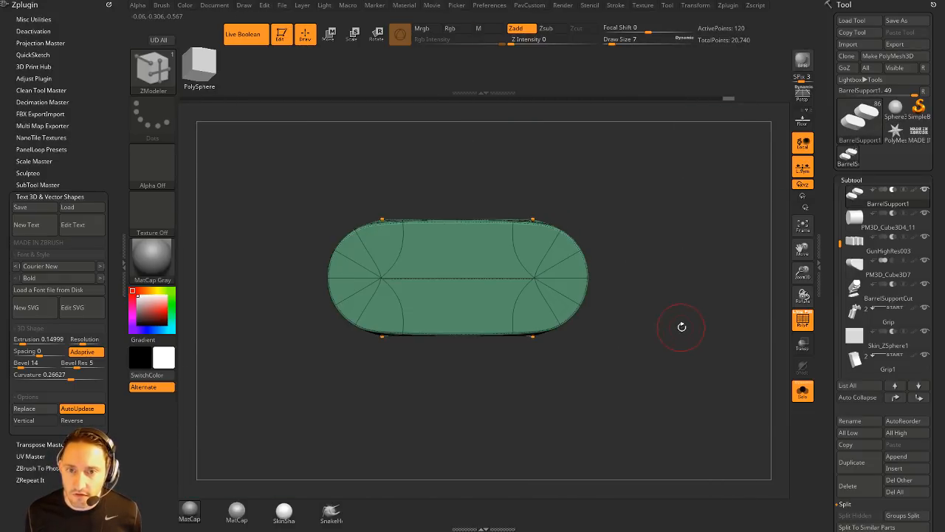
Step: Inspect the elongated recess's rounded ends in the whole gun and on the isolated cutting shapes with their wireframe
left_click(803, 392)
left_click(802, 319)
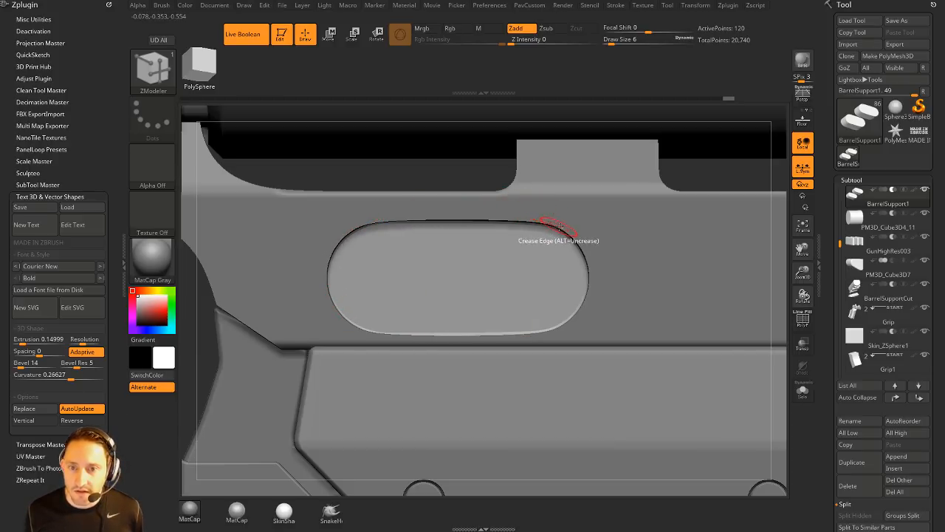
left_click(802, 391)
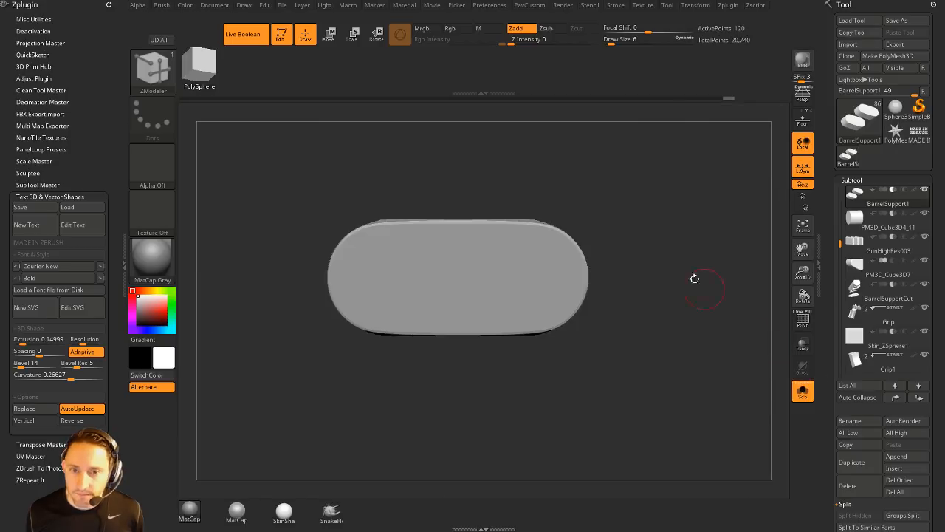
left_click_drag(768, 286, 788, 326, "alt")
left_click_drag(713, 298, 788, 348)
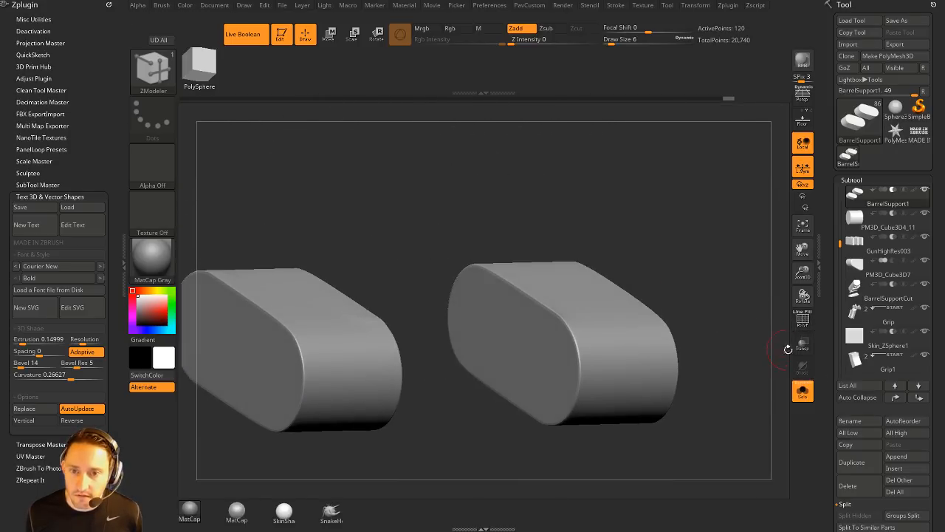
left_click(802, 319)
mouse_move(709, 318)
left_mouse_down()
mouse_move(691, 294)
mouse_move(722, 296)
left_mouse_up()
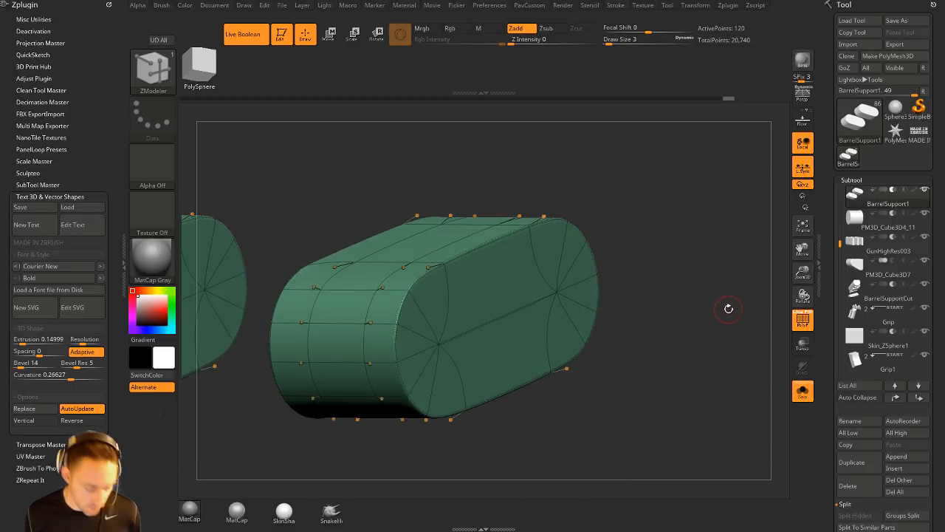
Step: With Dynamic Subdiv smoothing off, inset the flat caps on both sides of the slot shapes using ZModeler's Inset, Flat Island and Inset Region
key("shift+d")
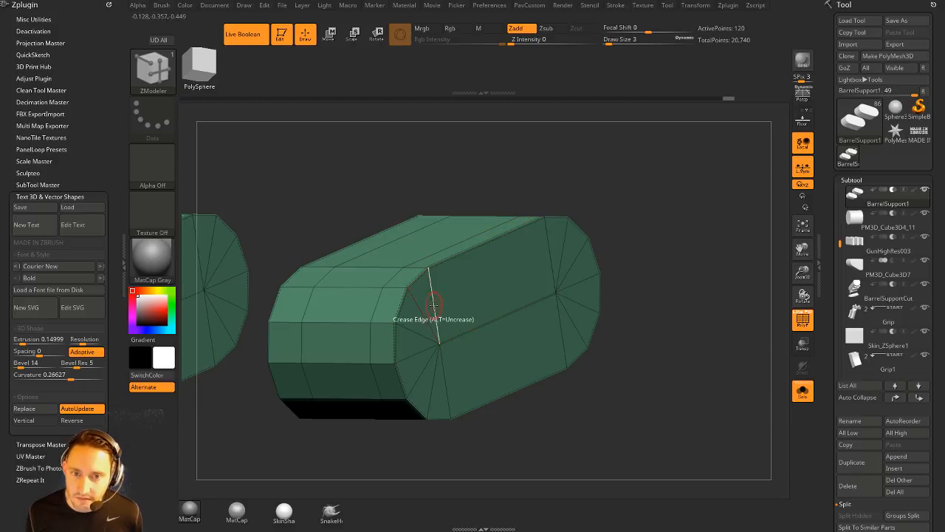
key("space")
left_click(454, 174)
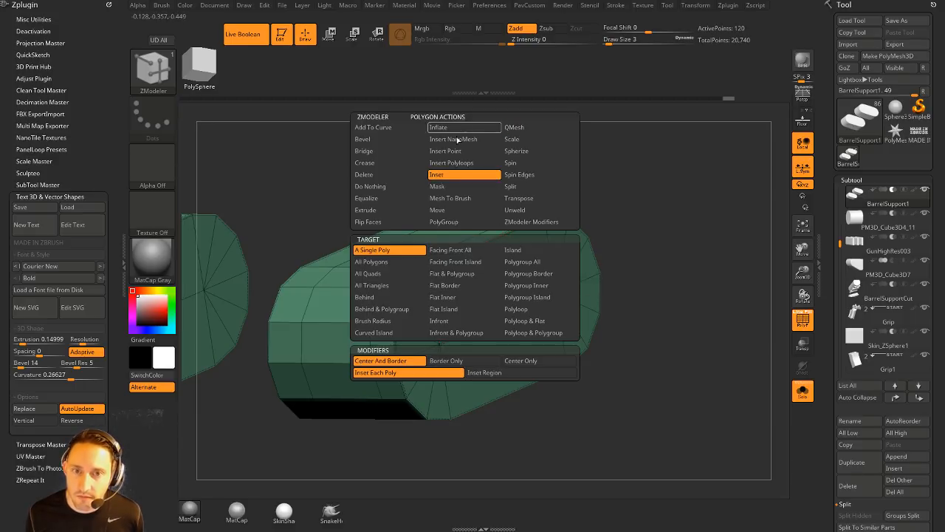
left_click(466, 313)
left_click(493, 373)
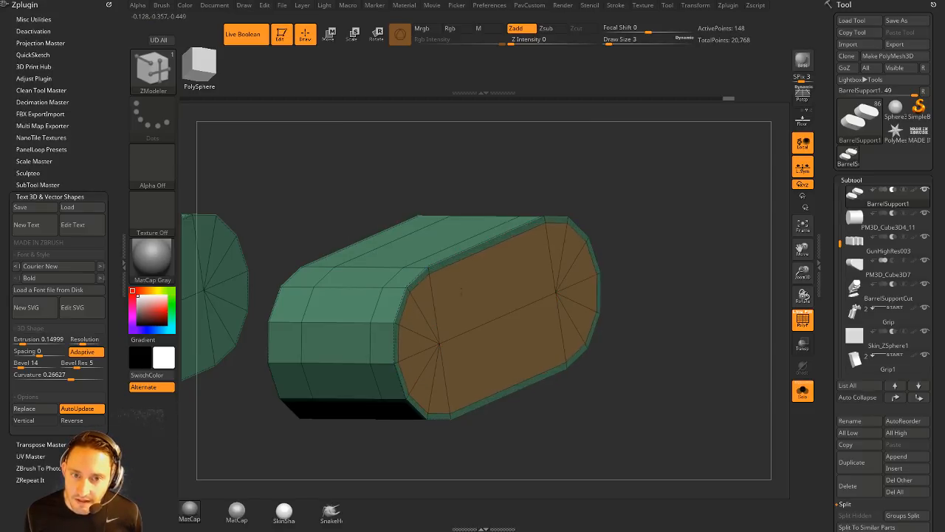
left_click_drag(462, 295, 465, 293)
right_click_drag(406, 344, 480, 325)
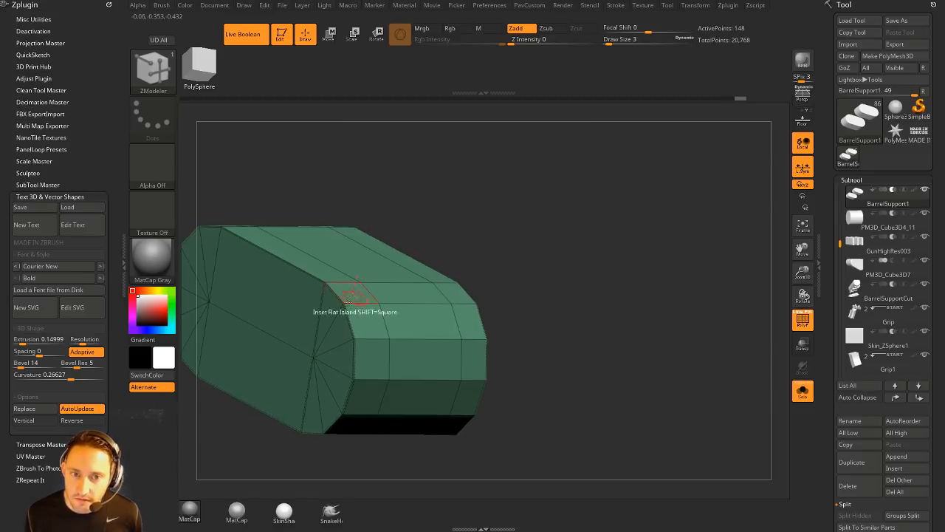
left_click(292, 303)
right_click_drag(672, 260, 772, 328)
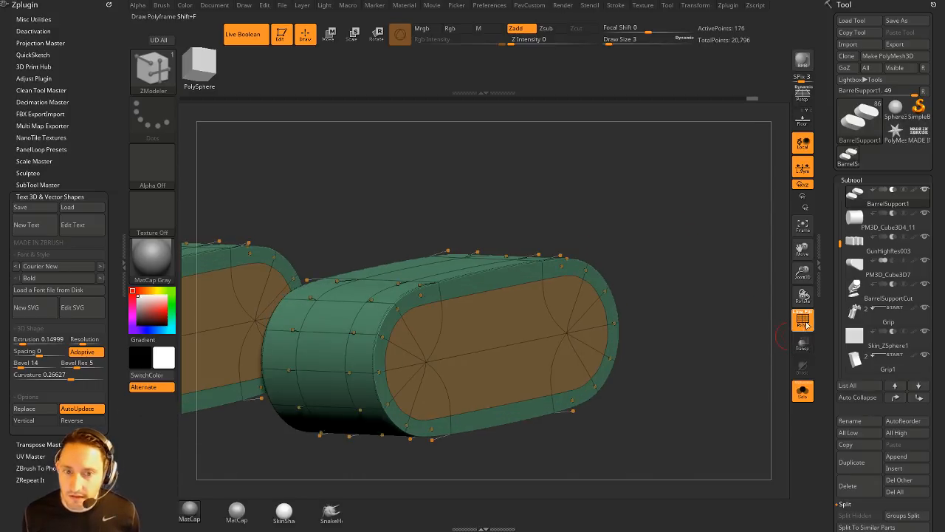
Step: Hide the slot shapes' wireframe and set their crease level to 2
left_click(806, 323)
left_click(810, 324)
left_click(810, 323)
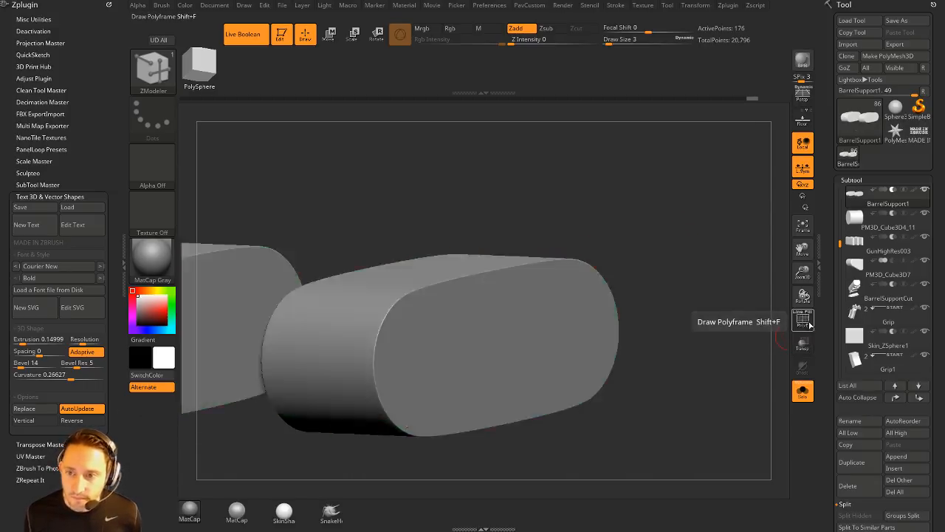
left_click_drag(825, 316, 835, 174)
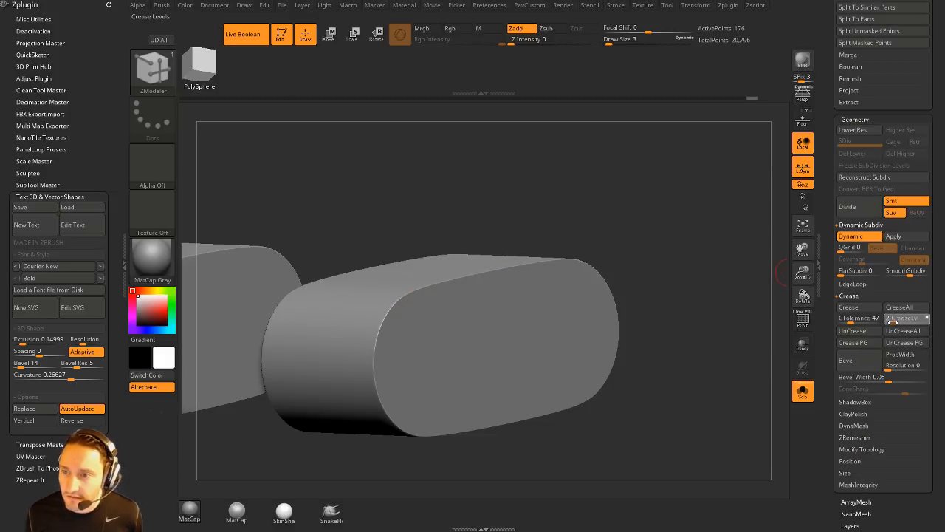
mouse_move(688, 276)
left_mouse_down()
mouse_move(589, 274)
mouse_move(674, 273)
left_mouse_up()
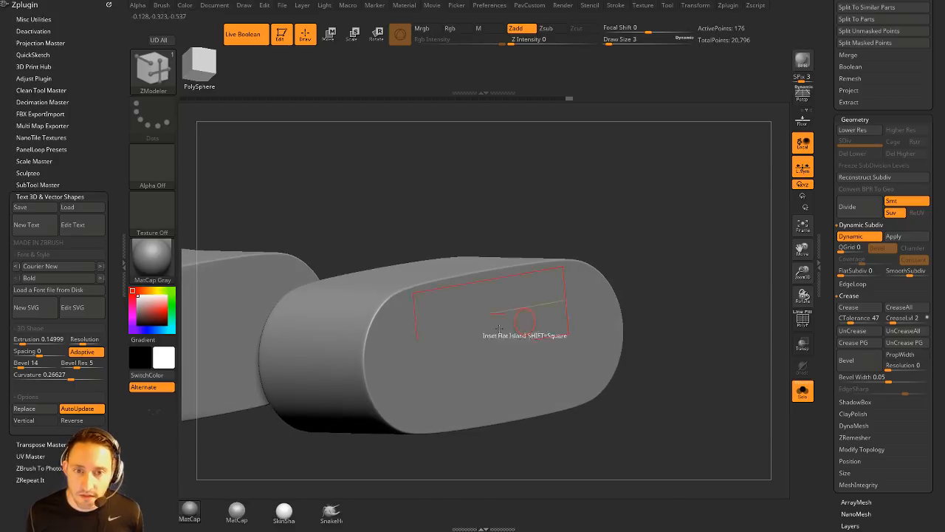
Step: With smoothing off and the wireframe shown, isolate one rounded end in side view, crease its boundary edges and restore the full mesh
left_click(803, 320)
key("shift+d")
left_click_drag(667, 249, 651, 237, "shift")
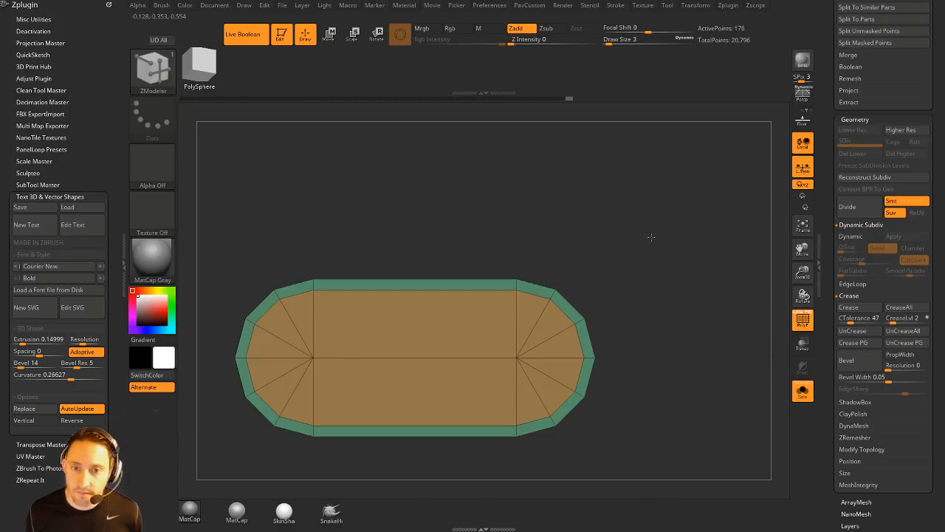
left_click_drag(565, 224, 564, 244)
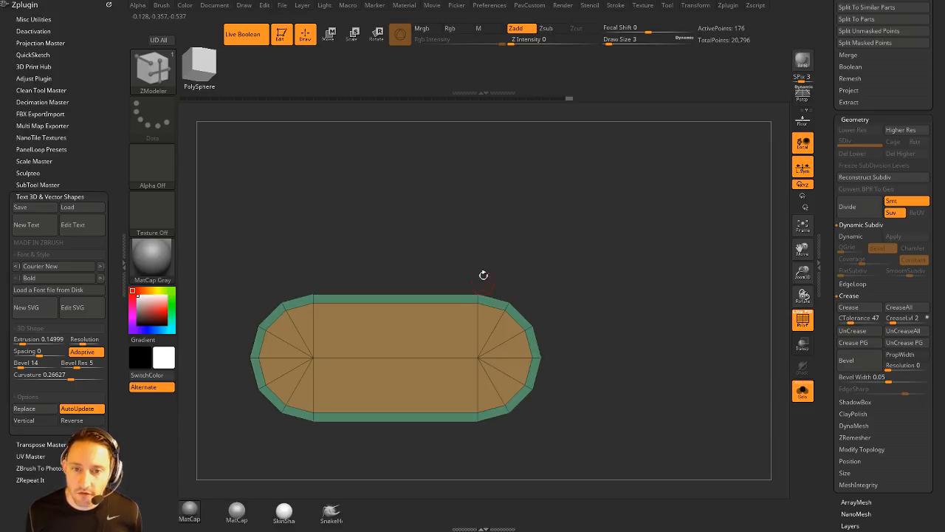
key("ctrl+shift")
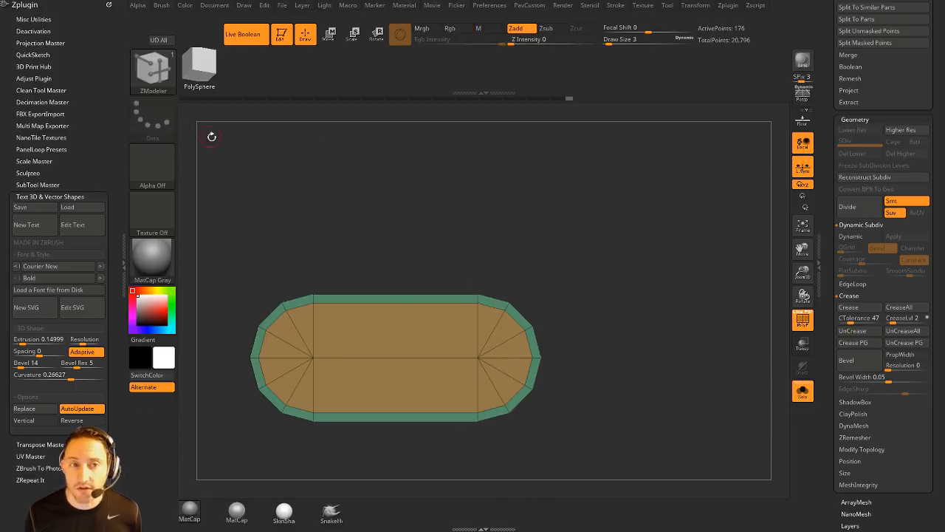
left_click_drag(614, 248, 464, 462, "ctrl+shift")
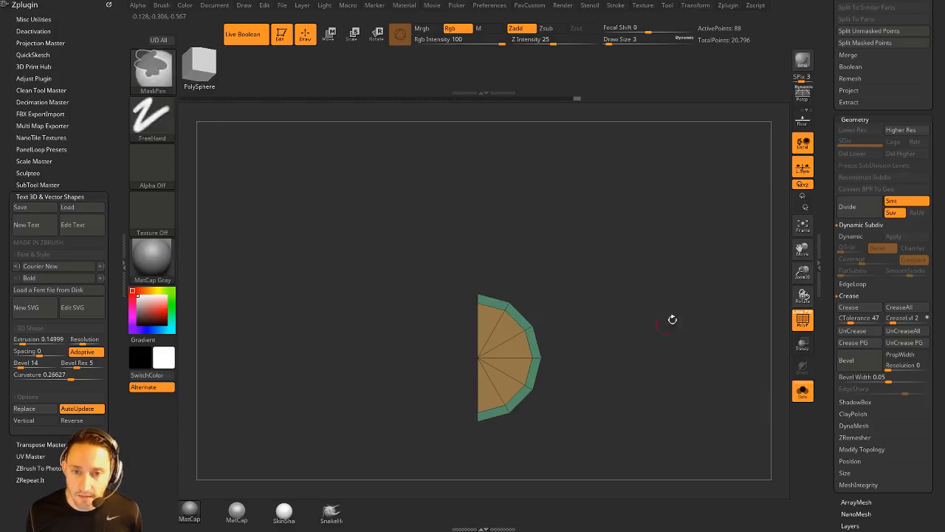
left_click_drag(672, 319, 647, 280)
left_click(866, 311)
left_click(644, 302, "ctrl+shift")
Step: Isolate the opposite rounded end of the slot shapes, crease its boundary edges and show the whole mesh again
left_click_drag(266, 220, 375, 469, "ctrl+shift")
left_click(855, 310)
left_click(740, 300, "ctrl+shift")
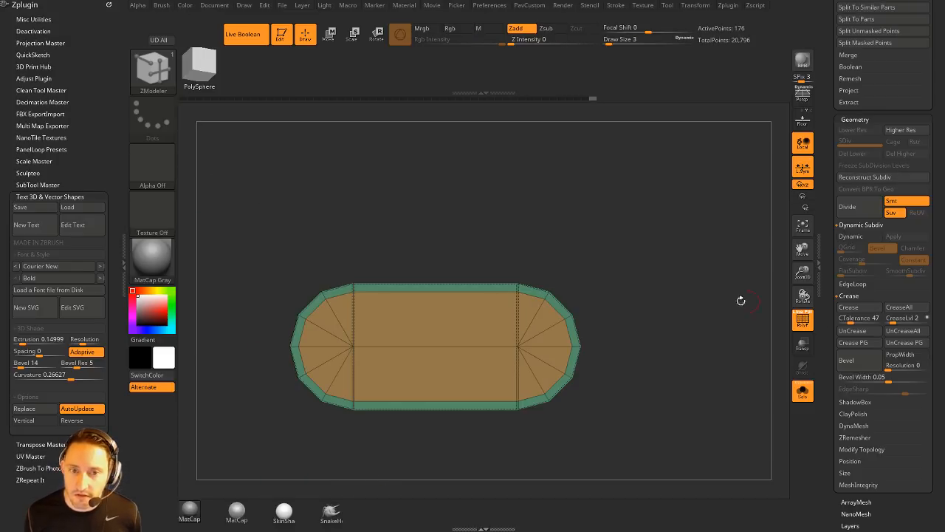
Step: Turn Dynamic Subdiv smoothing on and inspect the creased slot shapes from the side and at an angle without the wireframe
left_click_drag(699, 242, 711, 261)
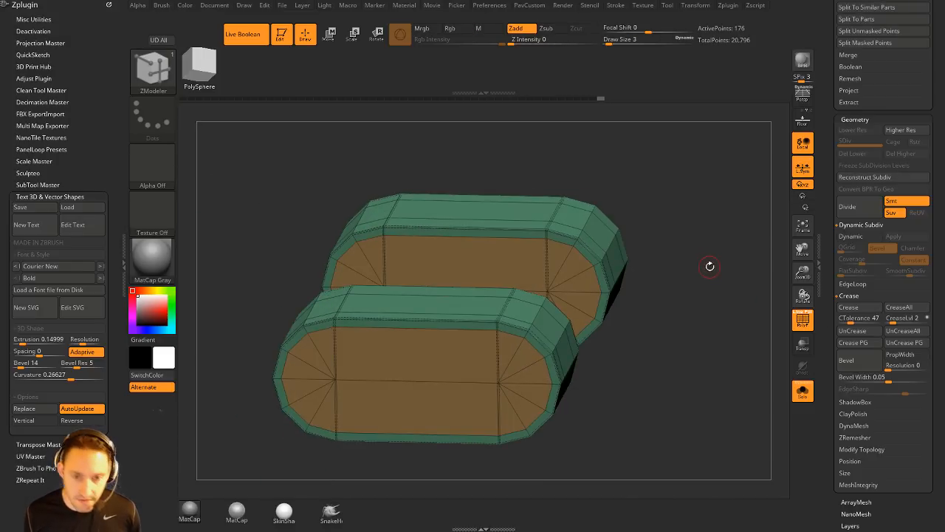
key("d")
left_click_drag(720, 302, 739, 304, "shift")
left_click(799, 320)
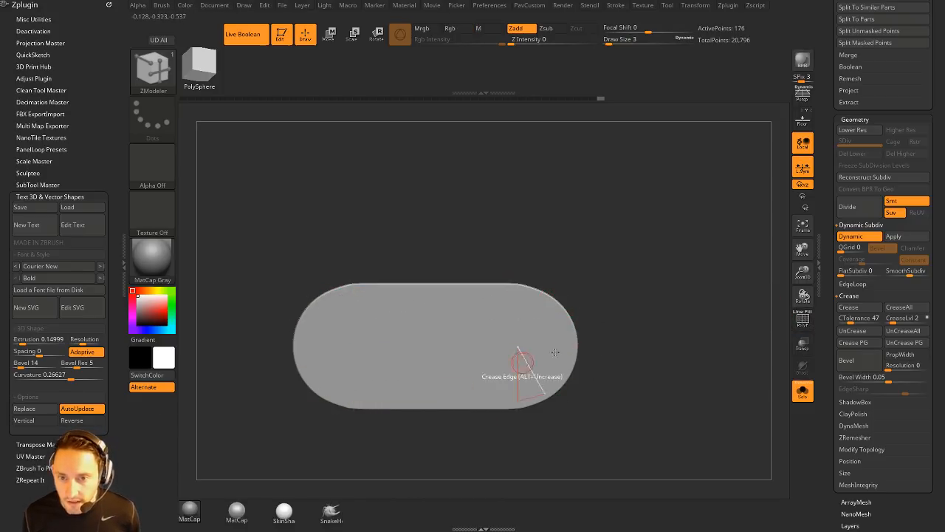
left_click_drag(708, 280, 712, 289)
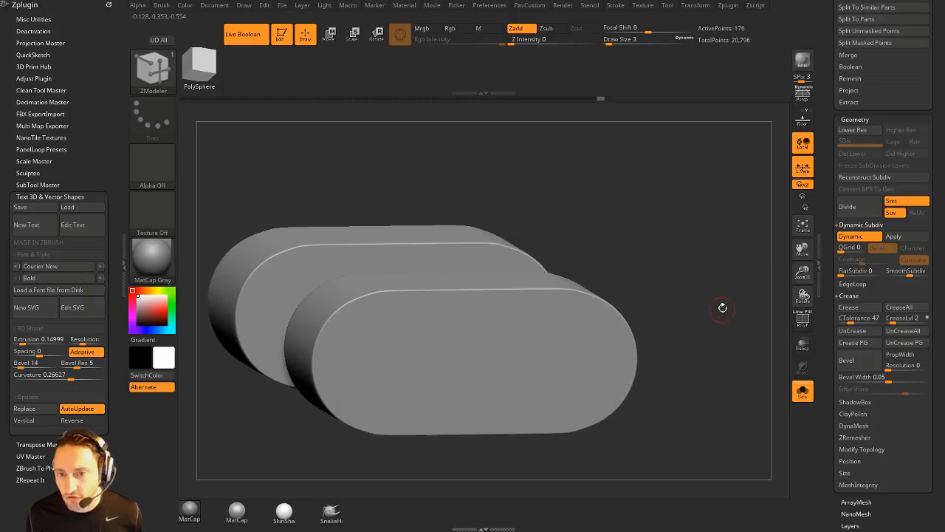
Step: Check the recess in the whole gun, isolate the slot shapes again and undo the creases at their rounded ends
left_click(803, 390)
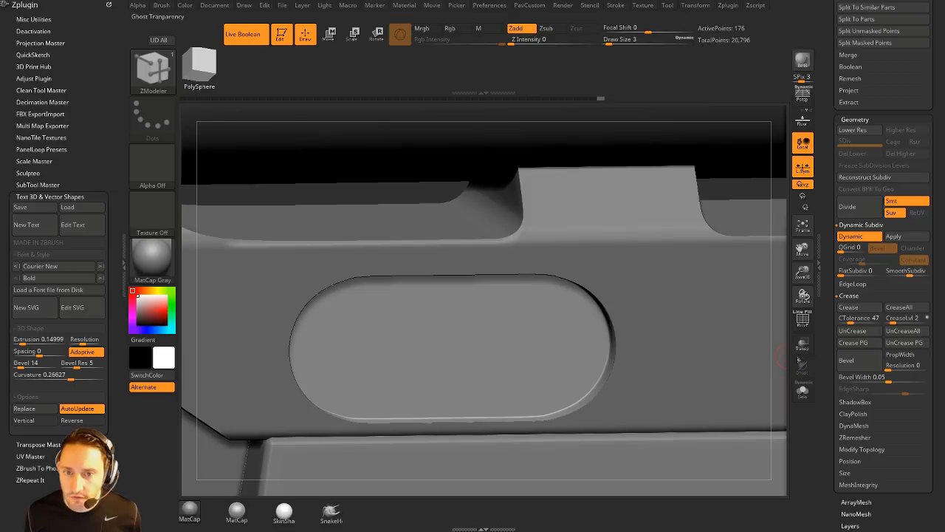
left_click(802, 391)
left_click(806, 327)
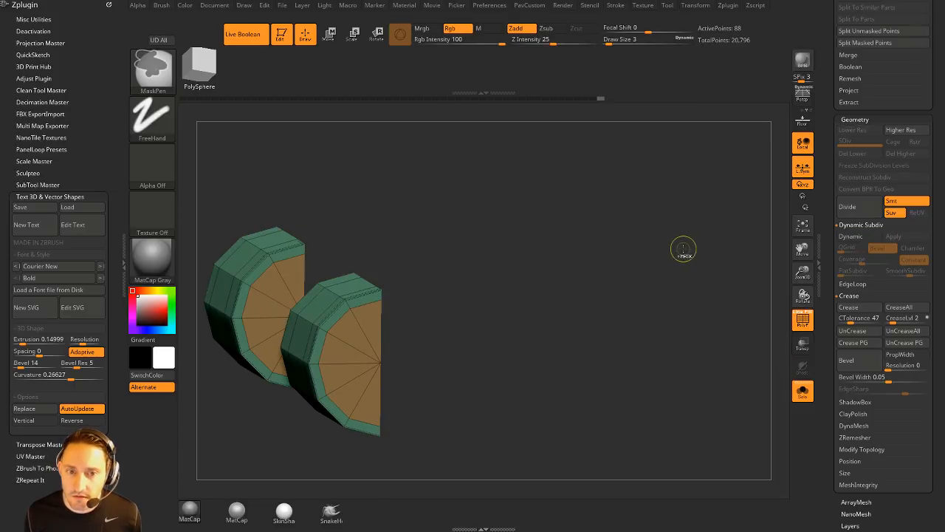
left_click_drag(681, 254, 687, 259)
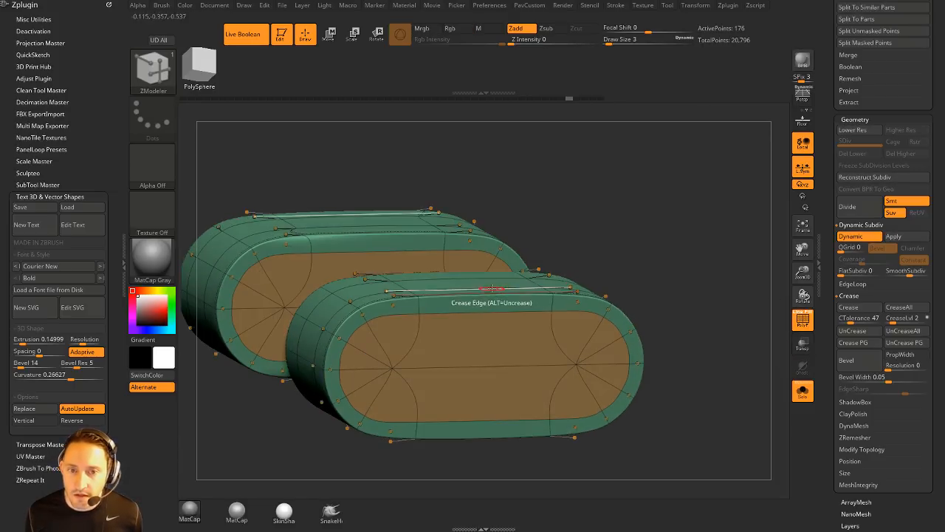
Step: Insert two single edge loops across the slot shapes' straight section, one towards each rounded end
key("space")
left_click(463, 257)
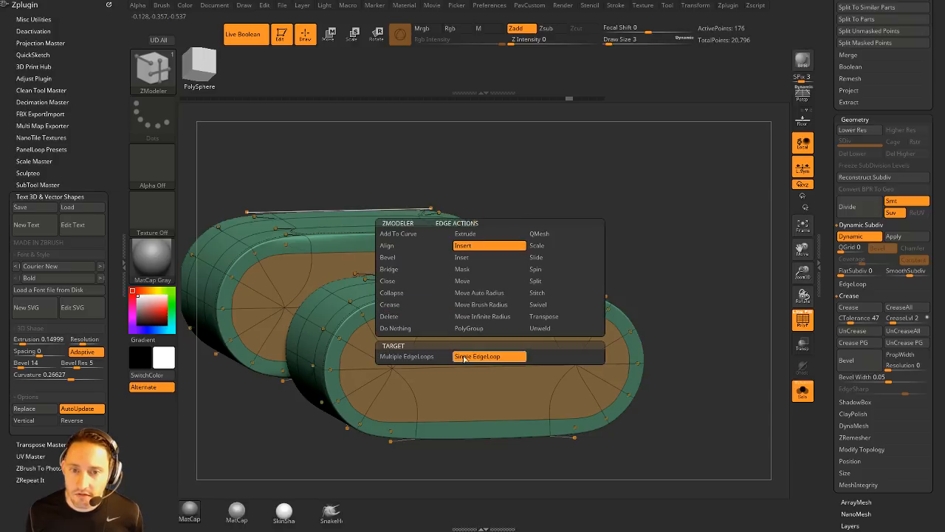
left_click(484, 356)
left_click_drag(490, 295, 553, 299)
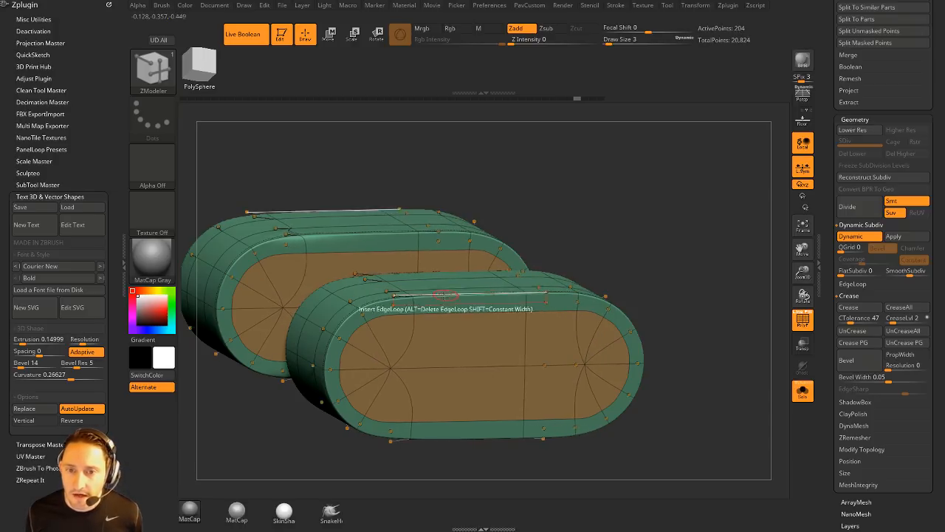
left_click_drag(443, 302, 383, 299)
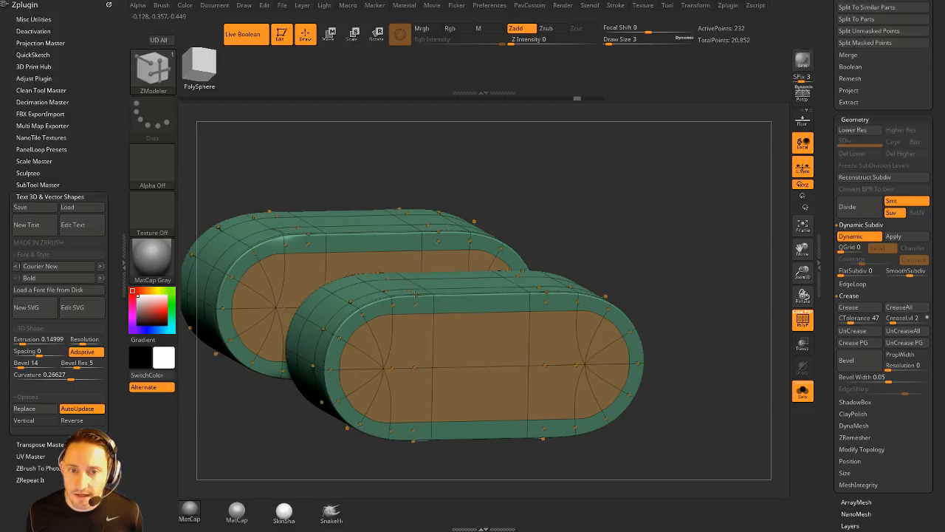
left_click_drag(633, 271, 494, 314, "shift")
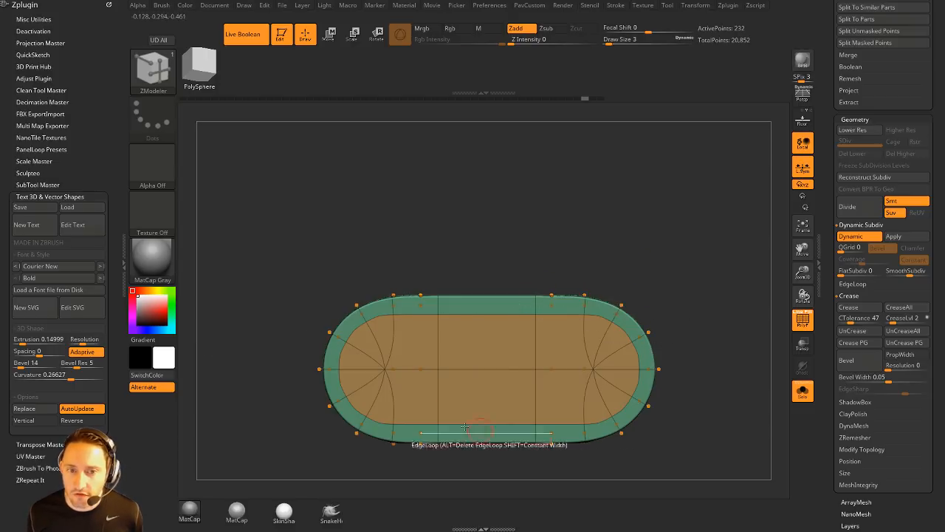
Step: Try subdividing the slot shapes' geometry and open the DynaMesh settings
key("ctrl+d")
left_click_drag(689, 276, 677, 292)
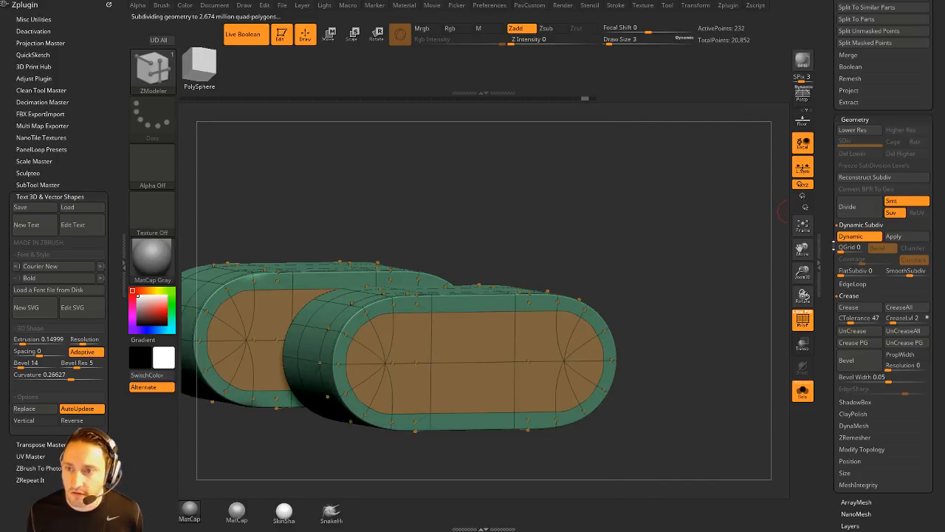
left_click_drag(830, 275, 830, 199)
left_click(853, 341)
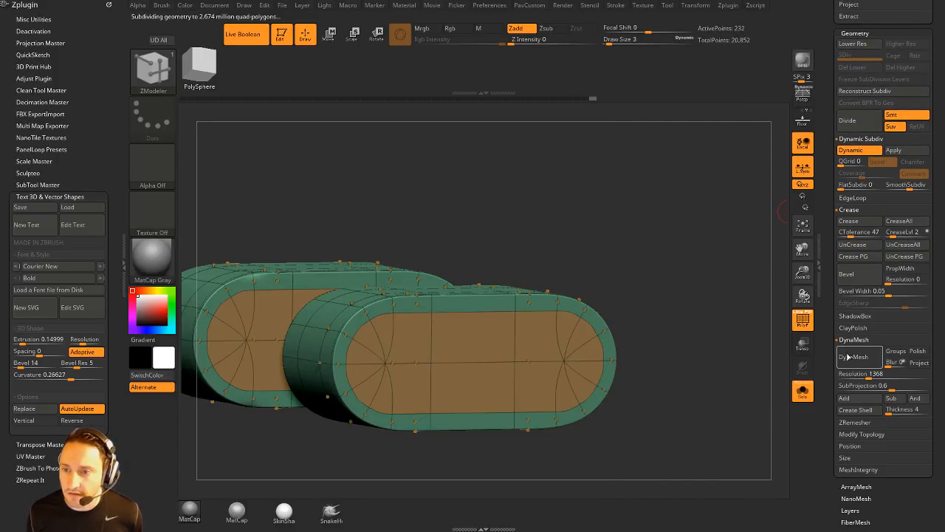
left_click_drag(694, 312, 696, 277)
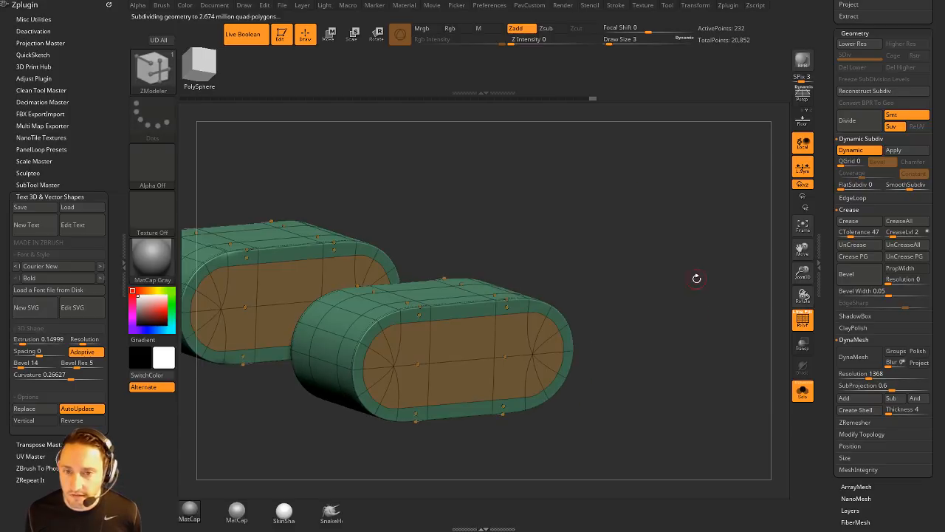
Step: Inspect the recess's rounded ends and depth in the whole gun, comparing it with the isolated slot shapes and their wireframe
key("shift+f")
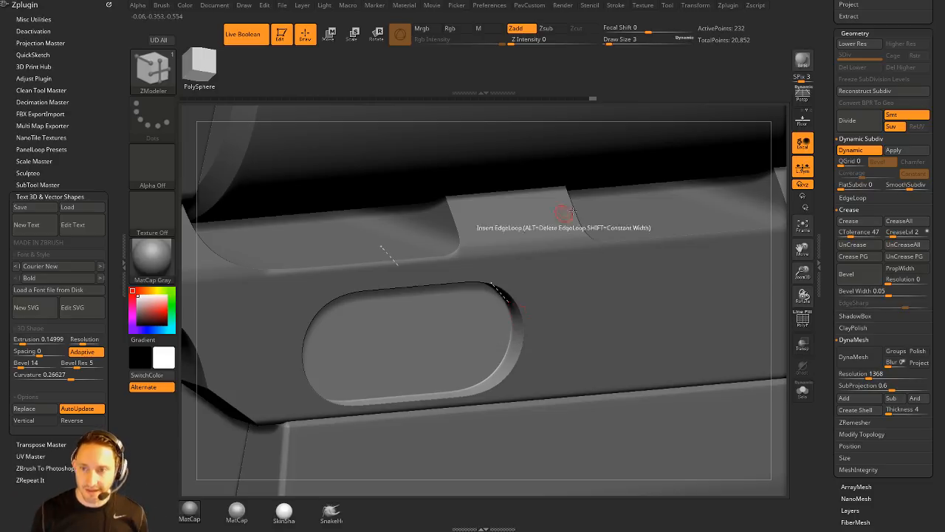
left_click_drag(788, 155, 787, 162)
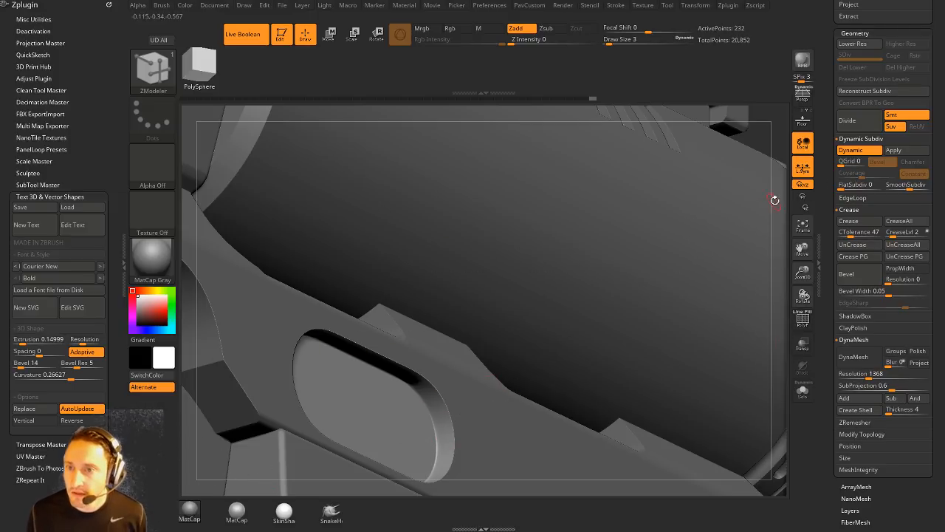
left_click(802, 389)
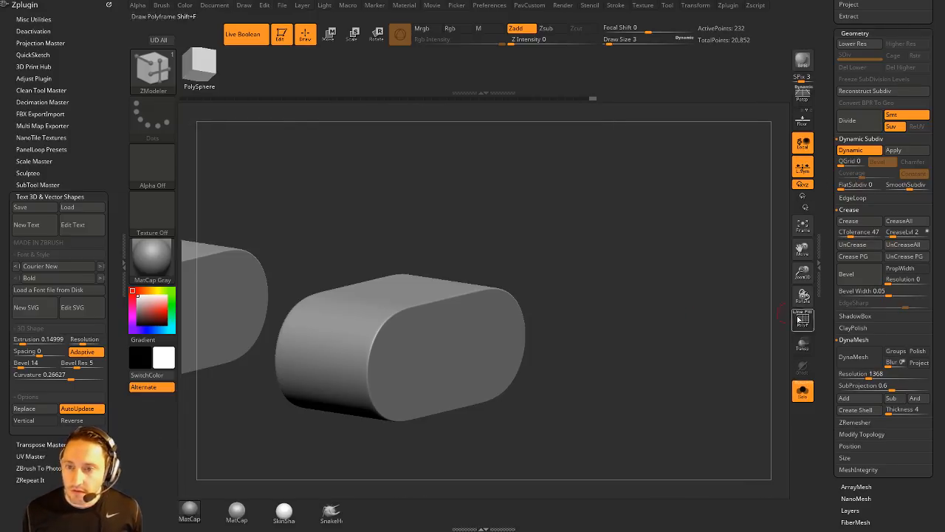
left_click(802, 319)
left_click_drag(631, 293, 671, 295)
left_click(802, 389)
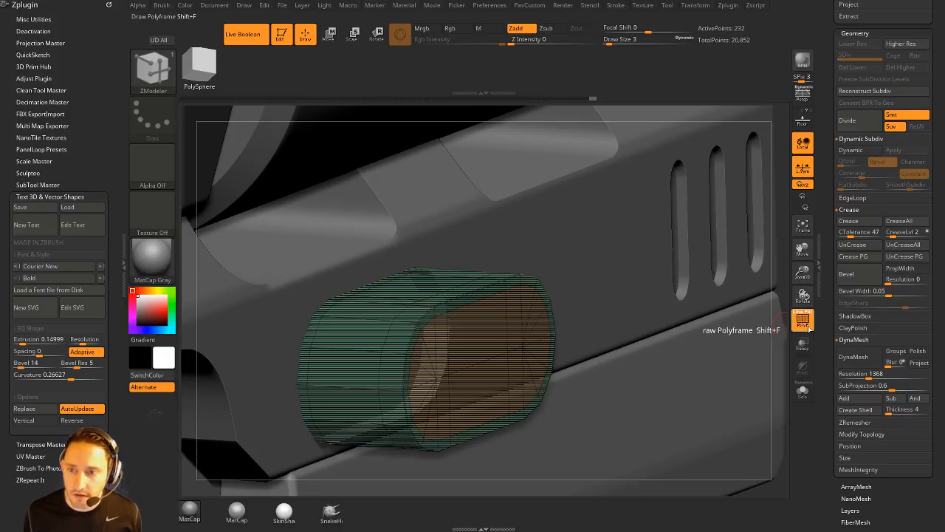
Step: Turn Live Boolean off and move the slot shapes slightly outward from the BarrelSupport along X
left_click(245, 34)
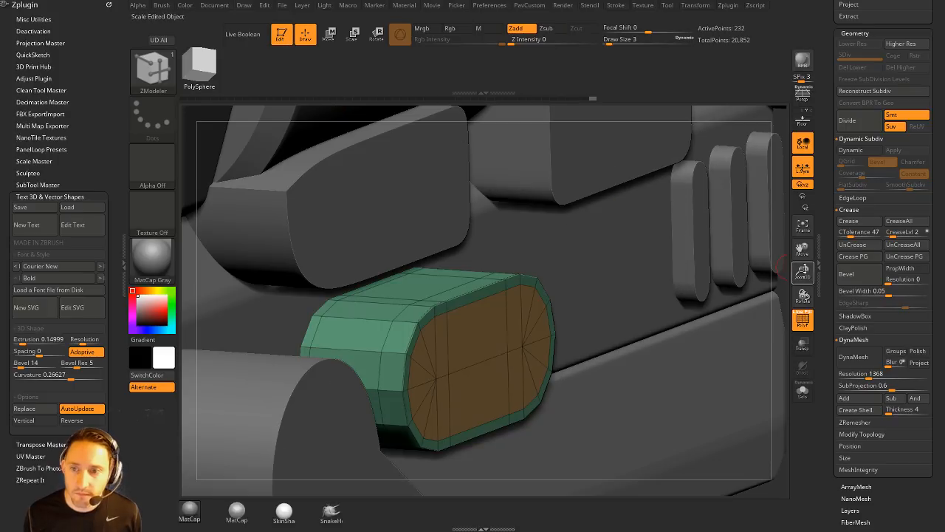
left_click_drag(783, 260, 542, 273)
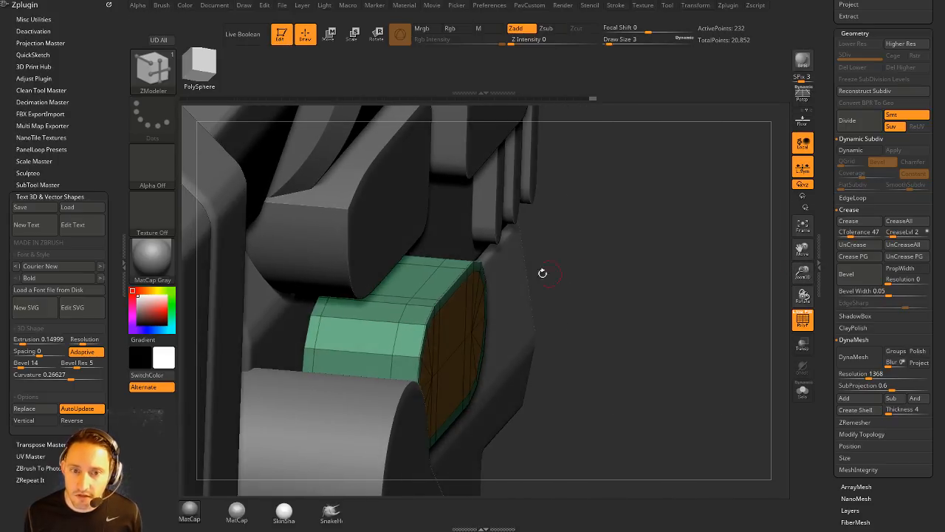
key("w")
mouse_move(493, 330)
left_mouse_down()
mouse_move(522, 337)
mouse_move(479, 329)
left_mouse_up()
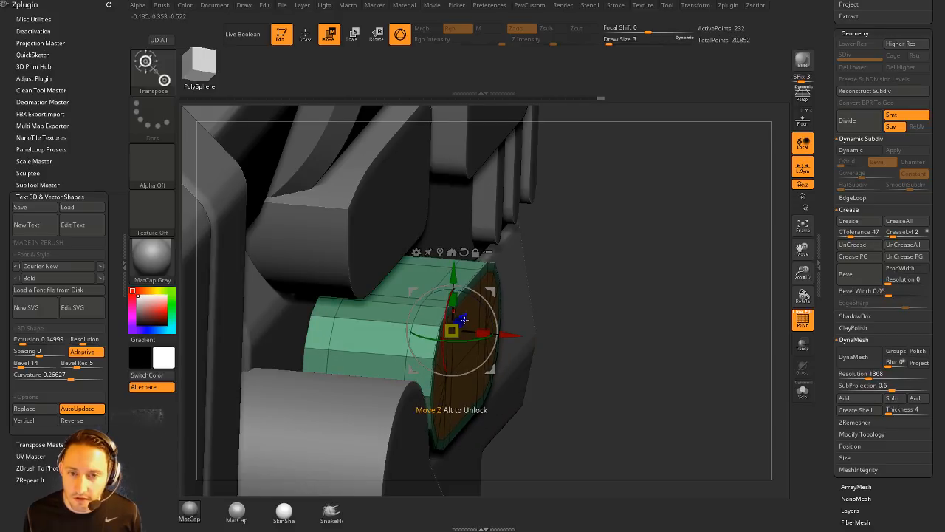
left_click_drag(779, 318, 784, 321)
mouse_move(522, 332)
left_mouse_down()
mouse_move(576, 340)
mouse_move(527, 336)
left_mouse_up()
Step: Insert a single ZModeler edge loop around the slot shapes' side near their inner end
key("q")
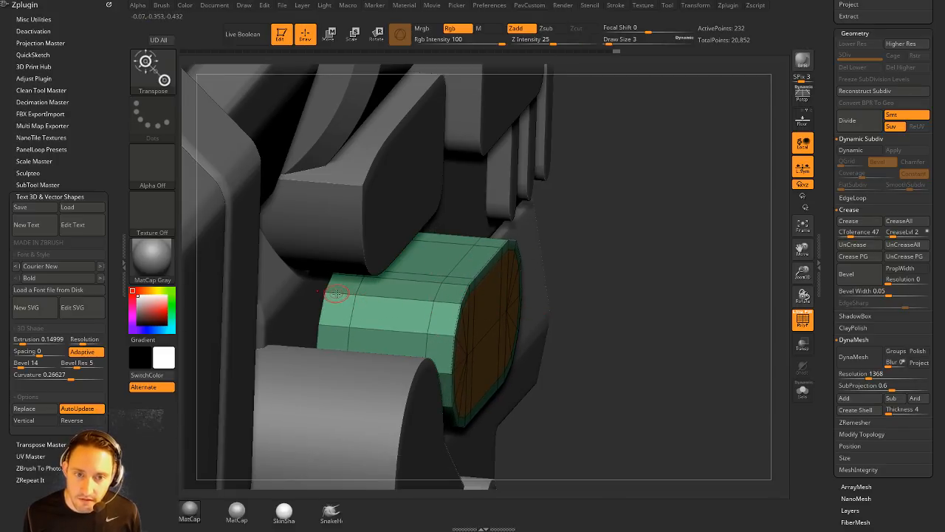
key("b")
key("z")
key("m")
key("space")
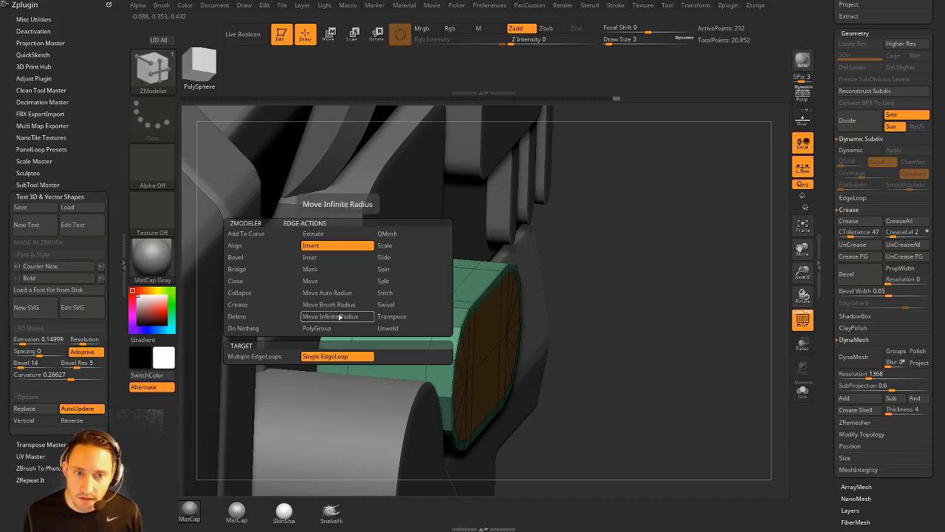
left_click(328, 356)
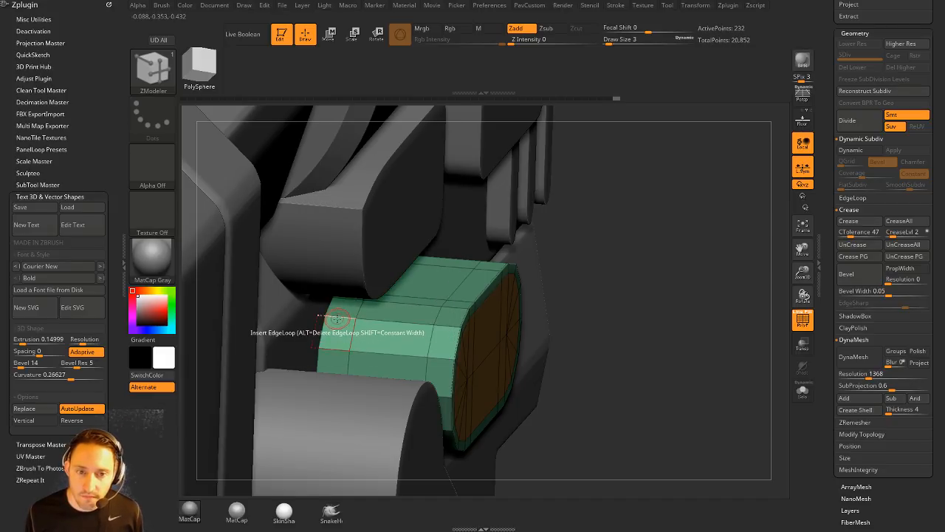
Step: Assign polygroups to the slot shapes' side polyloops, giving the wide section and the narrow strip near the inner end separate groups
key("space")
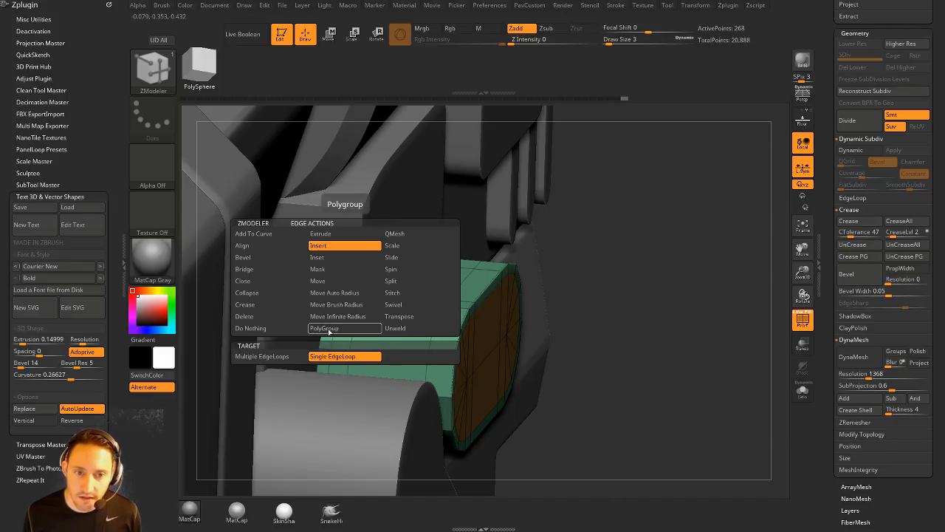
left_click(337, 327)
left_click(348, 382)
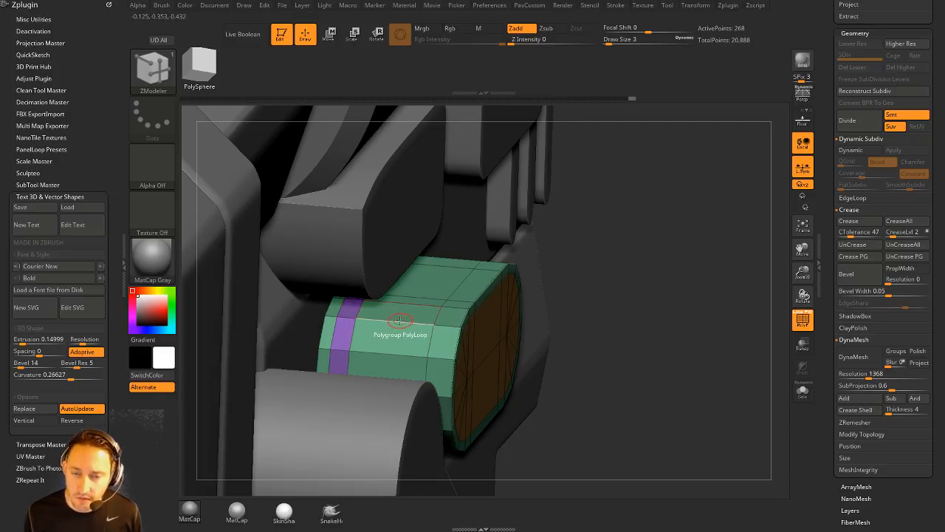
left_click_drag(399, 319, 385, 319)
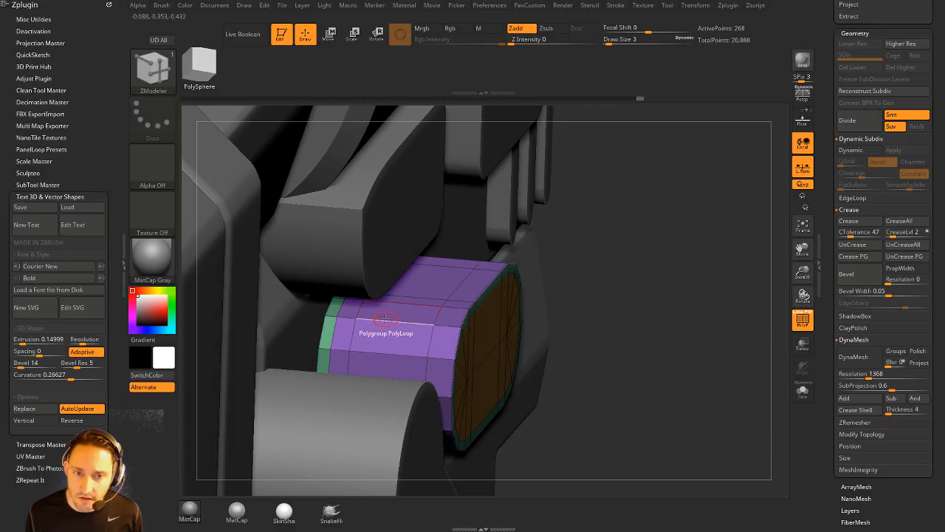
key("space")
left_click(414, 202)
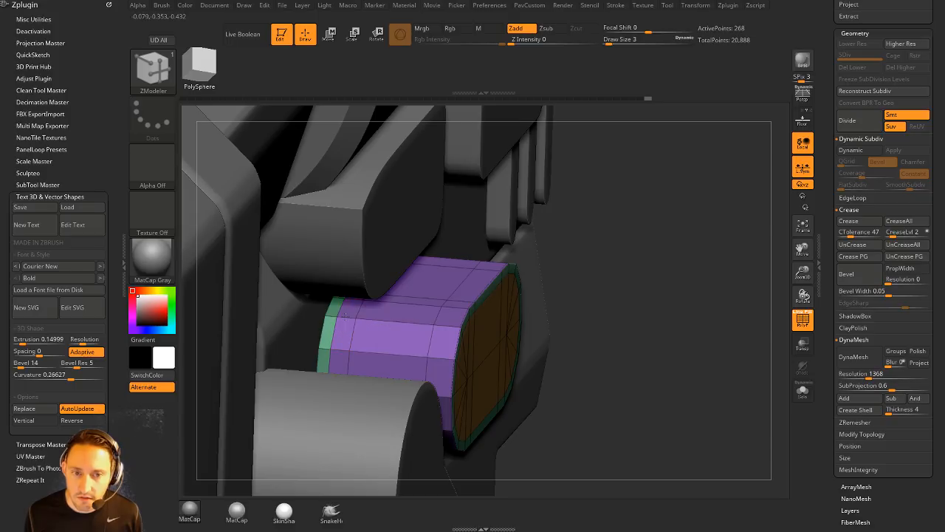
Step: Try insetting the slot shapes' wide side section with the Polygroup All target
key("space")
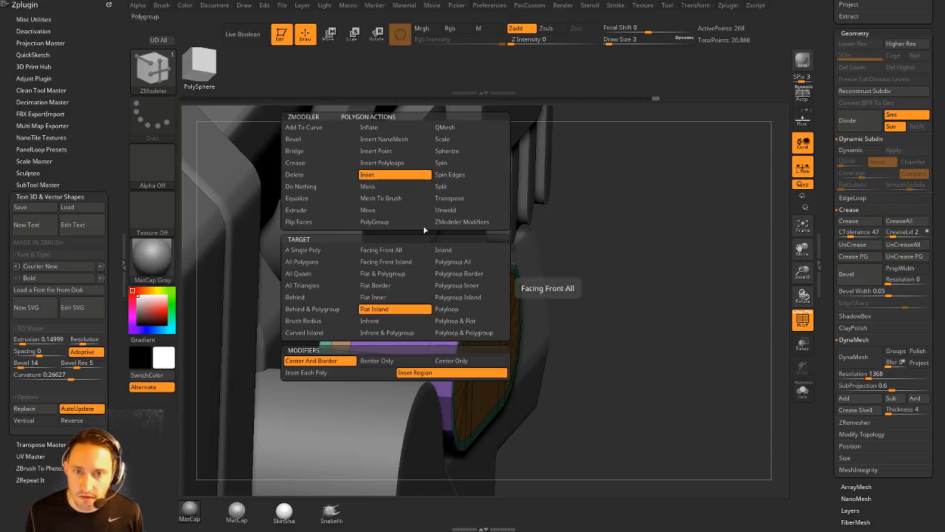
left_click(452, 261)
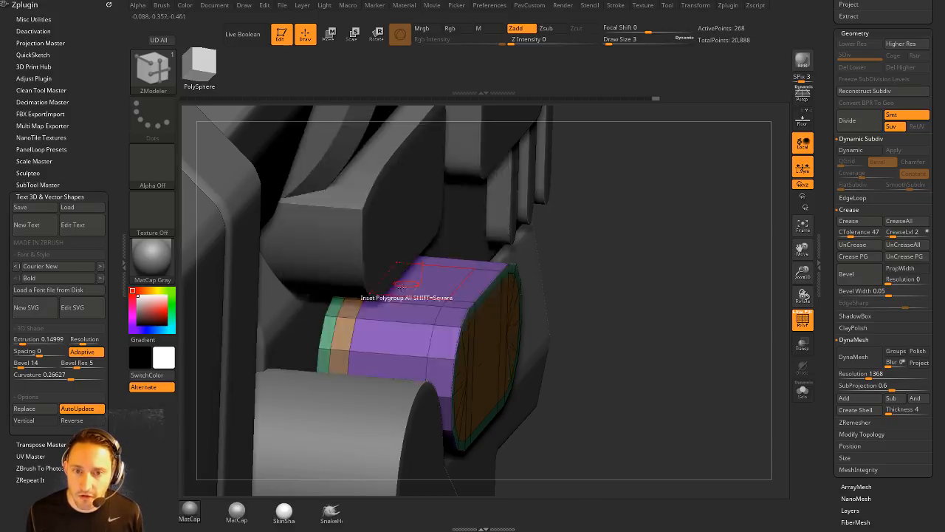
left_click_drag(411, 304, 415, 298)
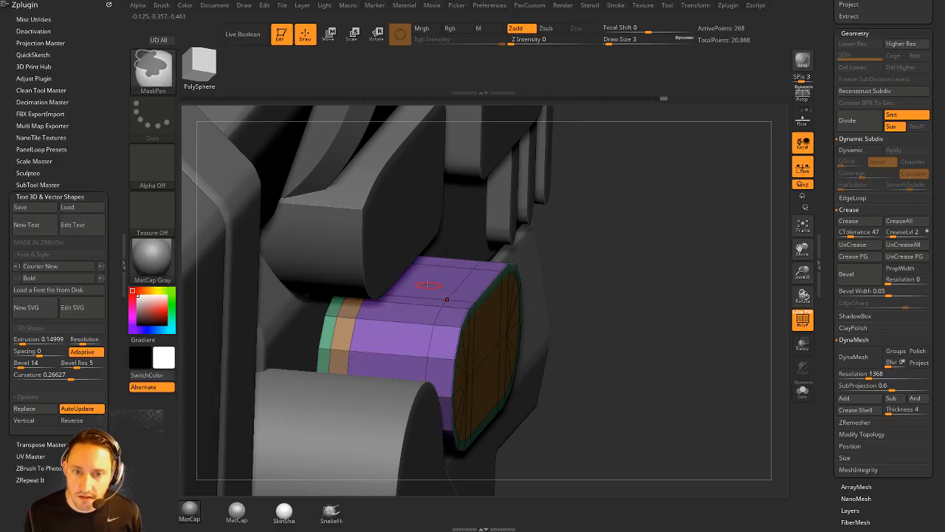
key("ctrl+z")
Step: QMesh the wide side polygroup outward with the Polygroup All target so the narrow strip slopes to the inner end
key("space")
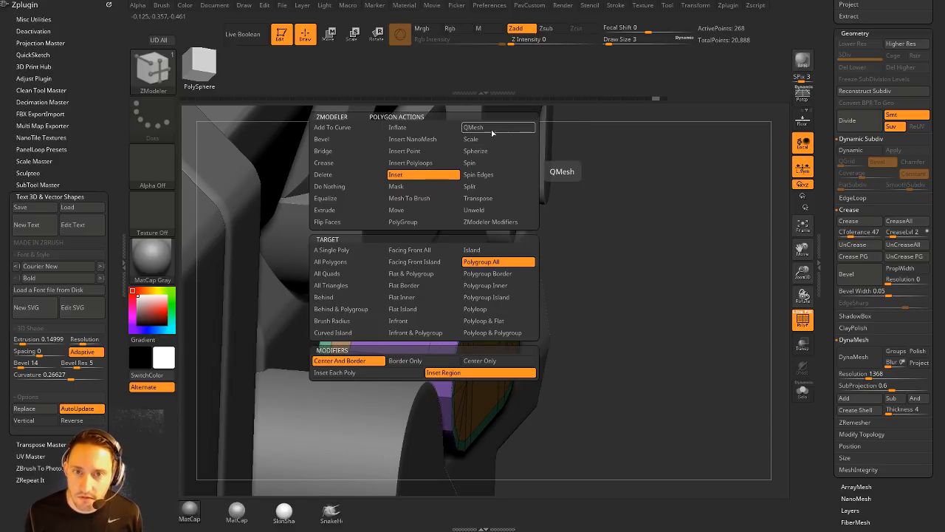
left_click(493, 262)
left_click_drag(413, 295, 435, 277)
key("ctrl+z")
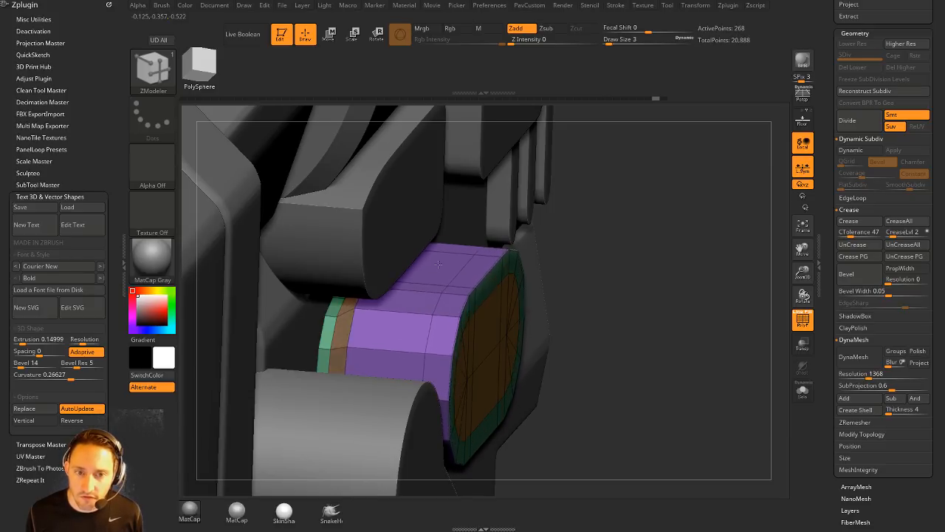
left_click_drag(436, 277, 438, 262)
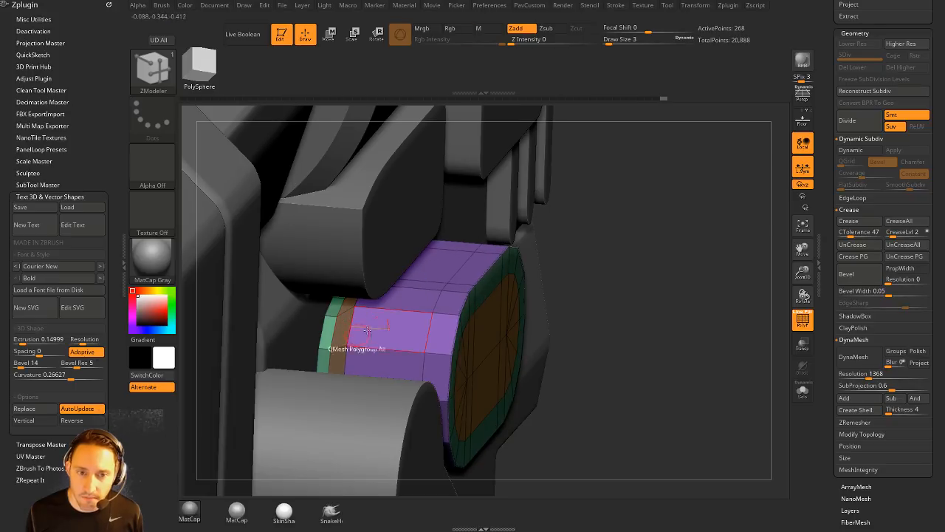
Step: Turn on Dynamic Subdiv for the isolated slot shapes and crease their polygroup borders
left_click(804, 392)
left_click_drag(642, 311, 664, 291)
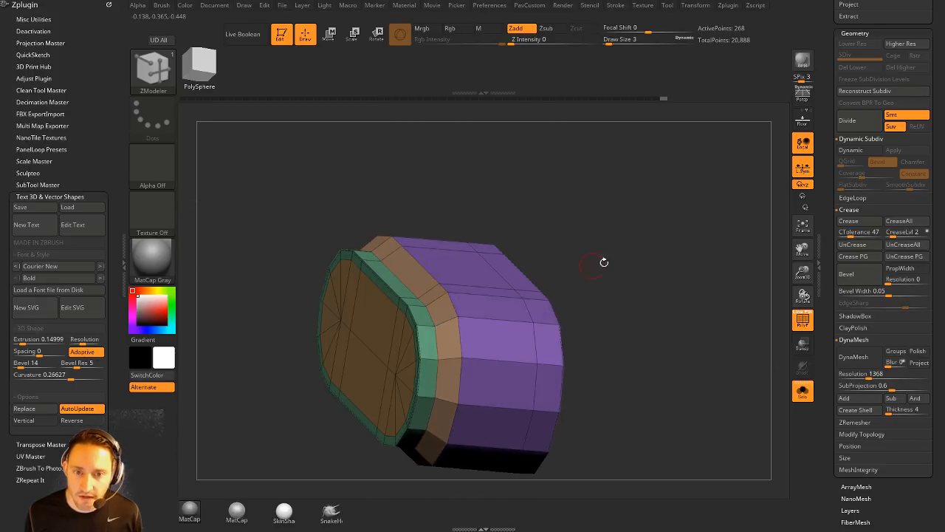
left_click_drag(603, 261, 603, 239)
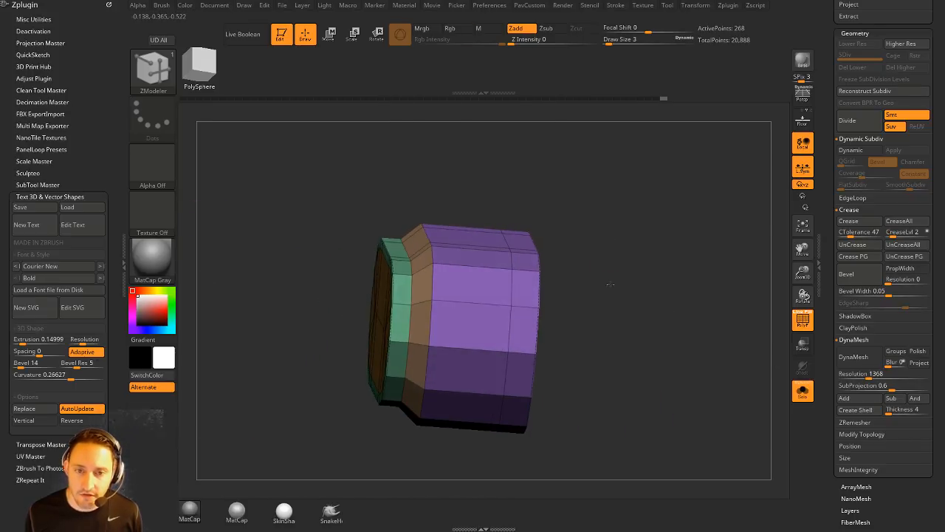
left_click_drag(610, 285, 609, 299)
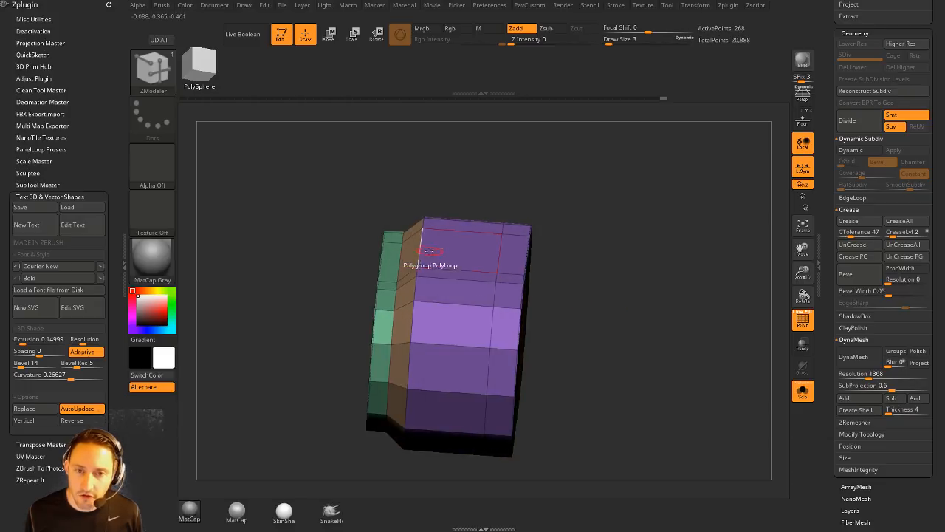
key("d")
mouse_move(619, 266)
left_mouse_down()
mouse_move(668, 265)
mouse_move(516, 256)
left_mouse_up()
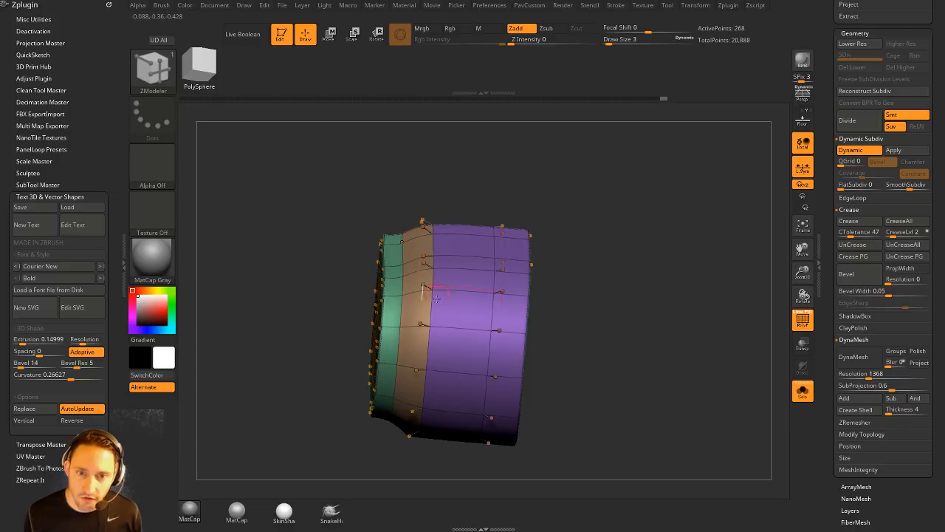
key("grave")
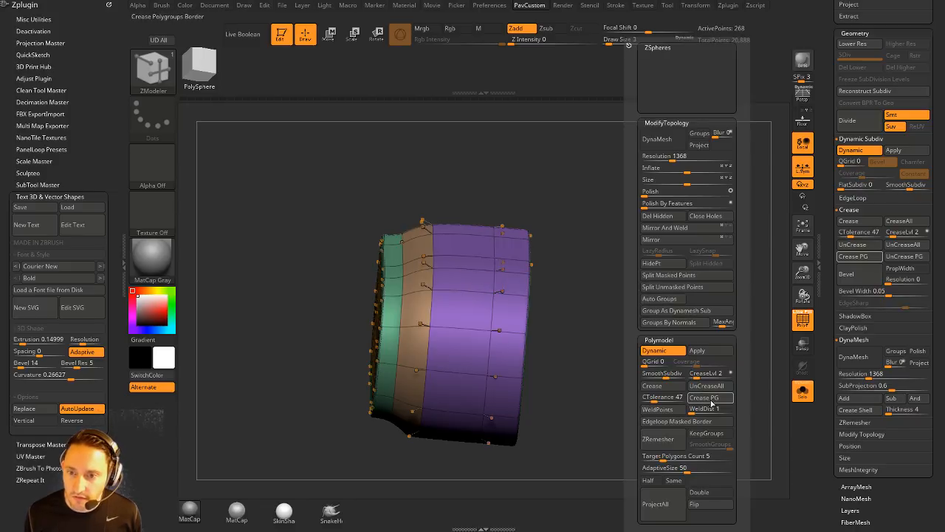
left_click(712, 402)
Step: Show the whole gun with Live Boolean on and move the slot shapes inward along X to deepen the recess
left_click(803, 393)
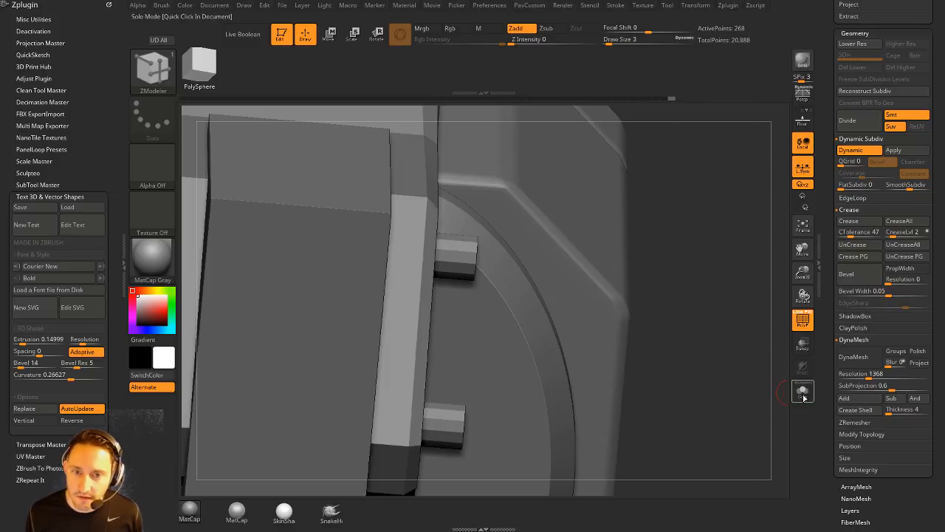
left_click_drag(751, 392, 777, 361)
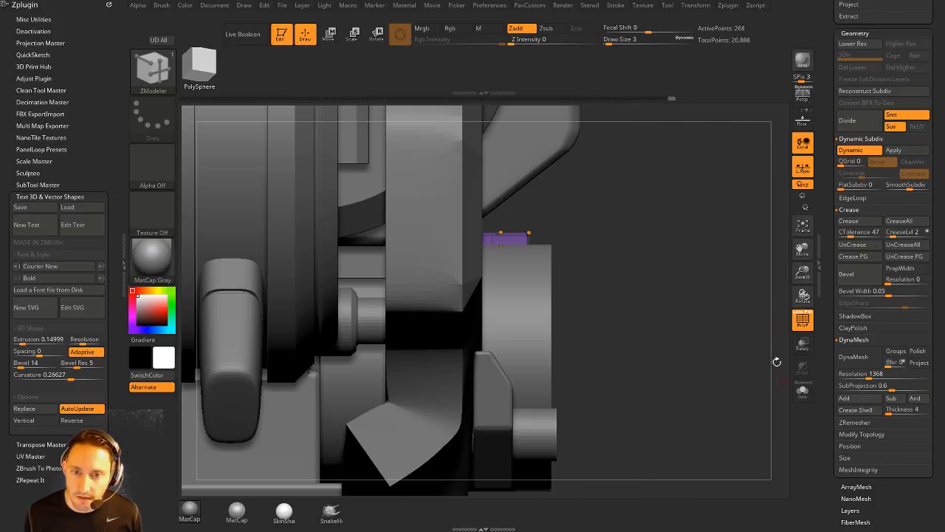
left_click_drag(742, 328, 772, 331)
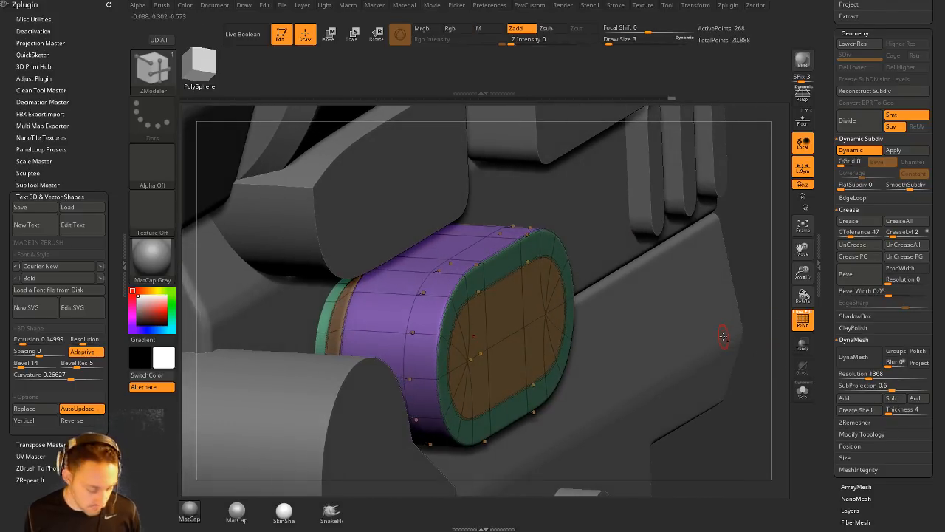
key("ctrl+b")
left_click(801, 321)
key("w")
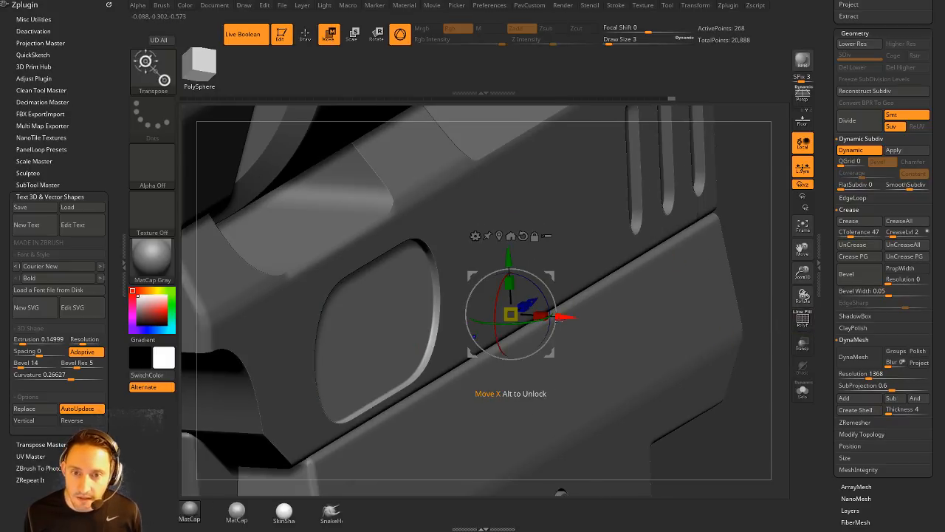
left_click_drag(562, 317, 550, 314)
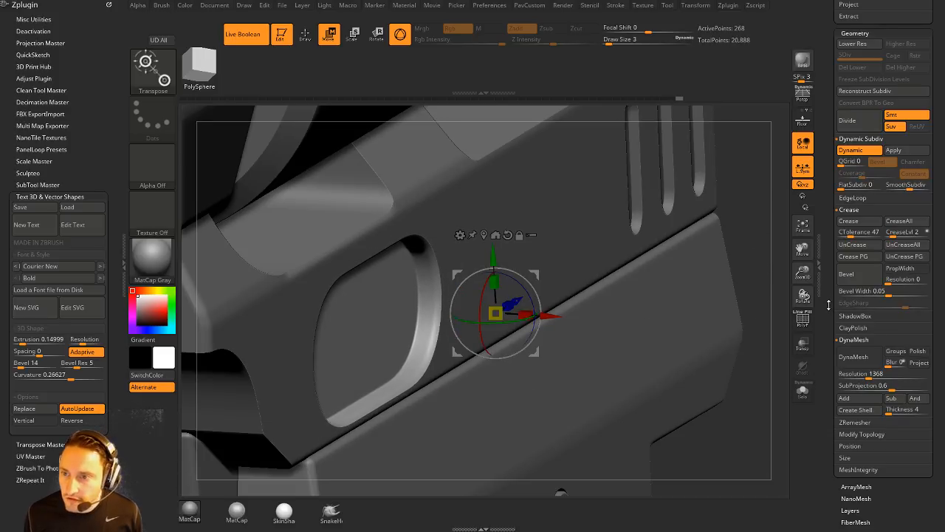
Step: Set the slot shapes' crease level to 3 and nudge them slightly further inward along X
scroll(829, 305, "down", 3)
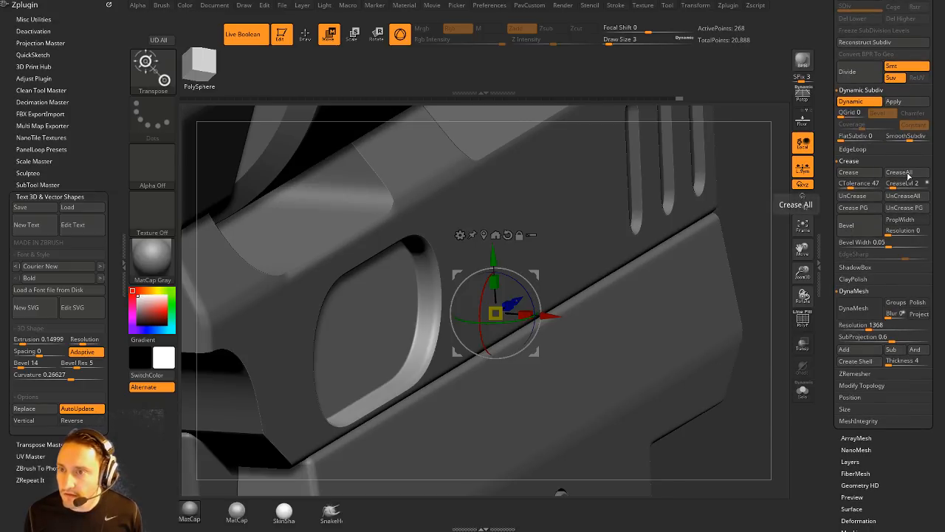
left_click_drag(893, 186, 896, 185)
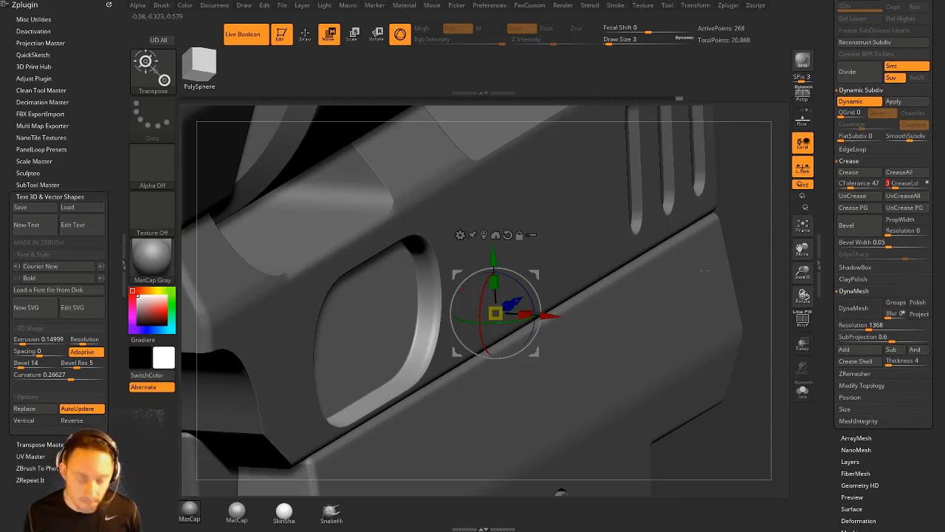
key("q")
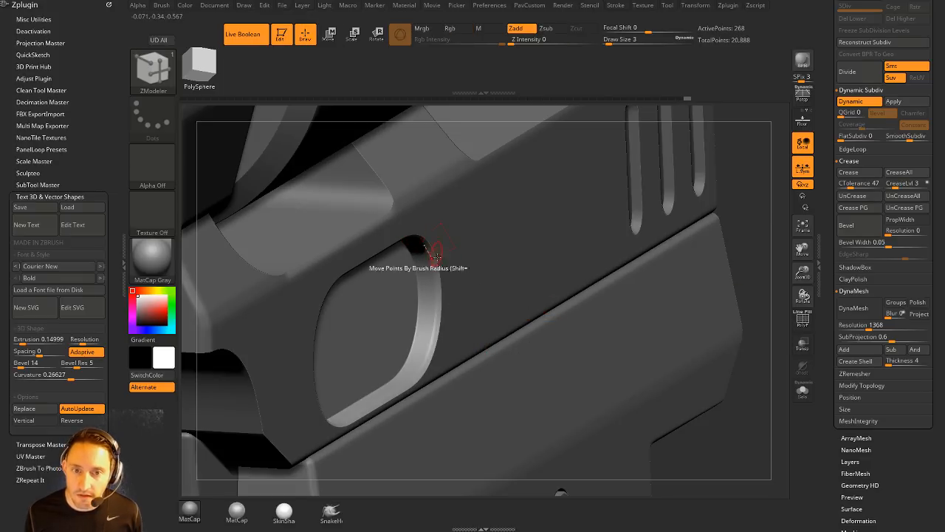
left_click_drag(758, 242, 692, 233)
key("w")
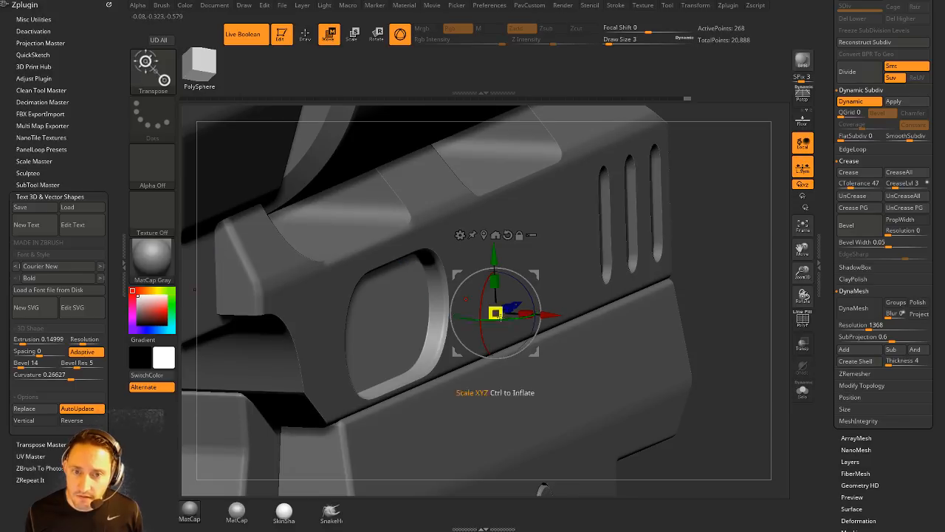
left_click_drag(558, 317, 550, 315)
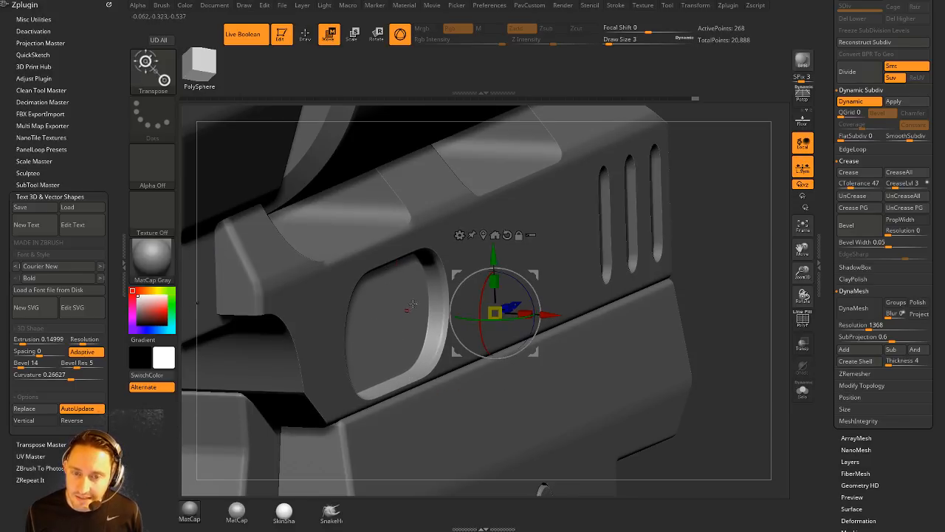
Step: Isolate the slot shapes, mask everything except their inner end, and move that end outward along X
left_click(803, 398)
left_click(803, 323)
left_click_drag(742, 329, 711, 332, "shift")
key("q")
left_click_drag(359, 200, 407, 410, "ctrl")
left_click(408, 409, "ctrl")
key("w")
left_click_drag(558, 314, 569, 315)
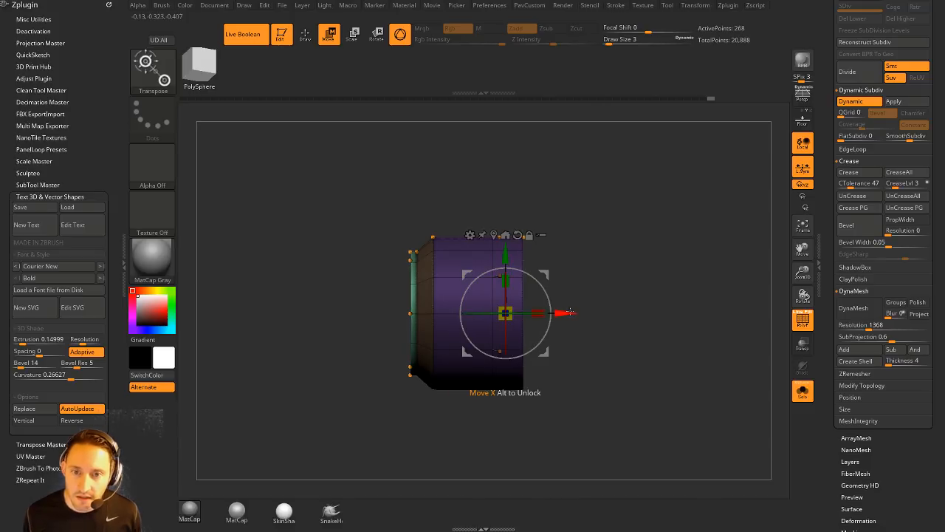
Step: Bring back the whole gun without the wireframe, clear the mask, and nudge the slot shapes slightly along X
key("q")
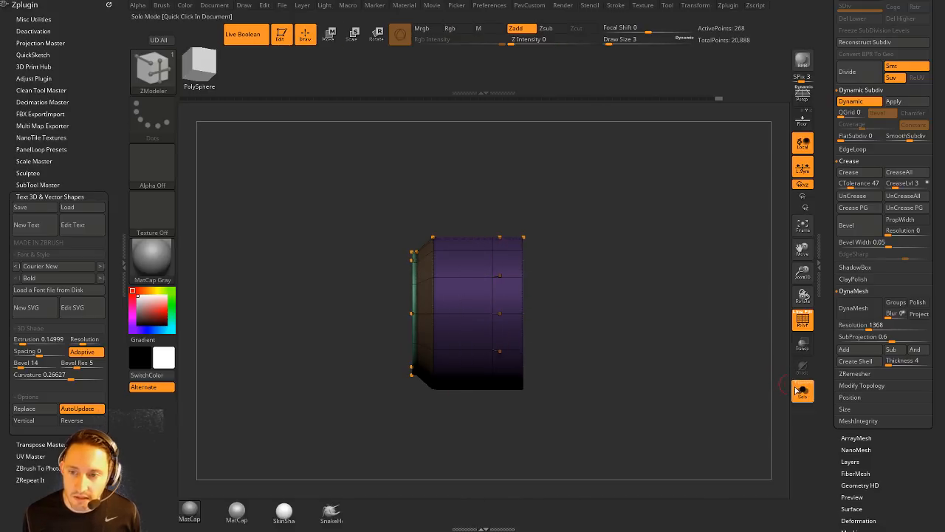
left_click_drag(782, 319, 694, 325)
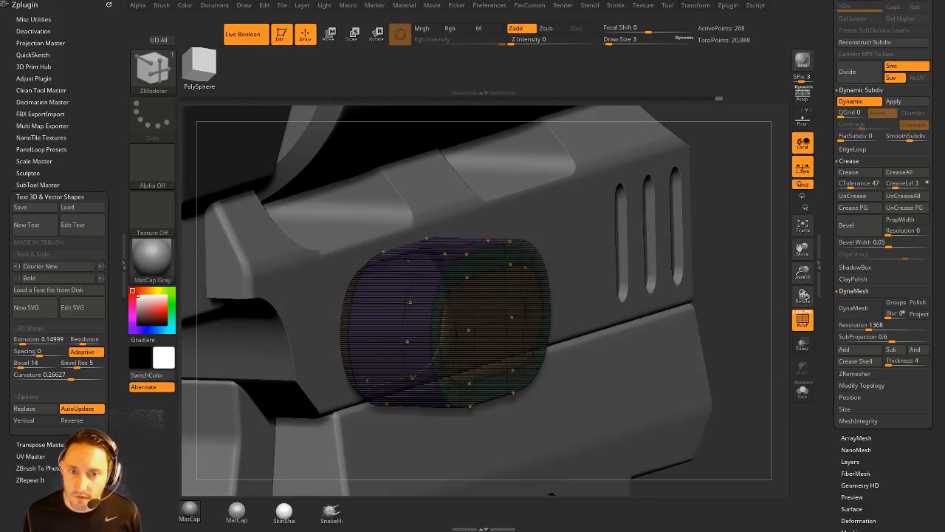
left_click(795, 316)
left_click_drag(746, 311, 771, 313)
key("w")
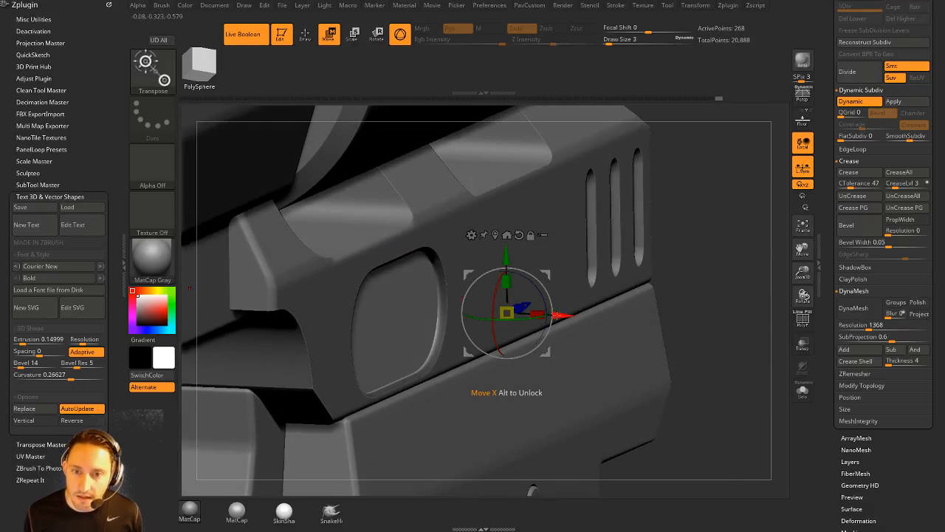
left_click_drag(716, 251, 718, 280, "ctrl")
left_click_drag(564, 316, 565, 316)
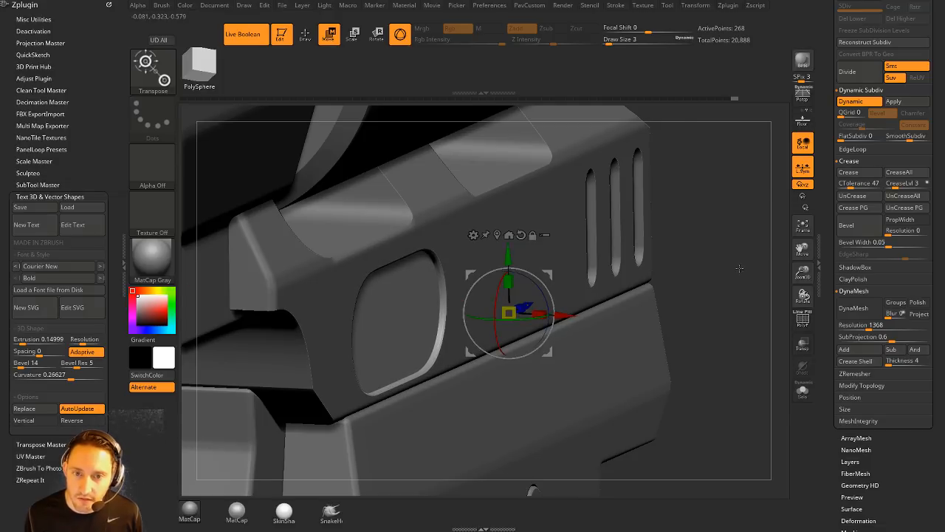
Step: Isolate the slot shapes, mask everything except their narrow inner end, and nudge that end slightly outward along X
left_click_drag(739, 268, 746, 318)
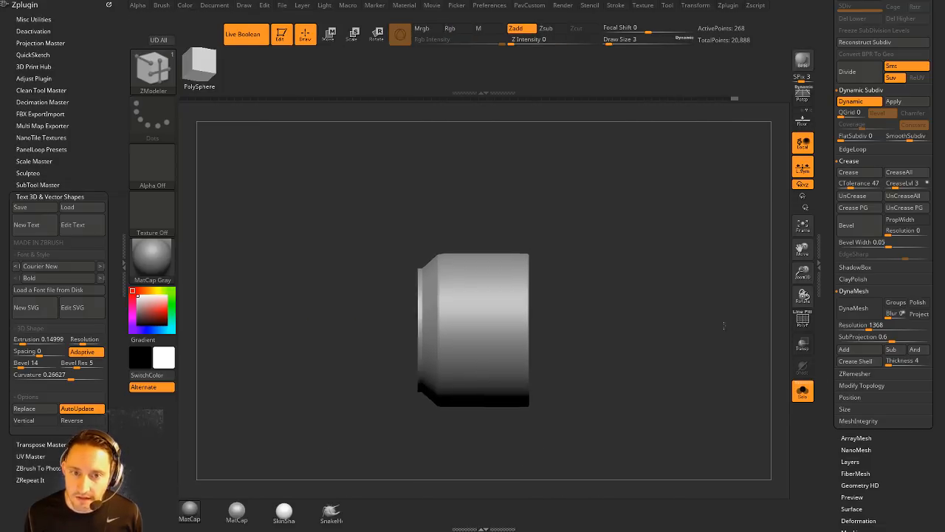
left_click_drag(724, 326, 690, 309, "alt")
left_click_drag(268, 180, 343, 480, "ctrl")
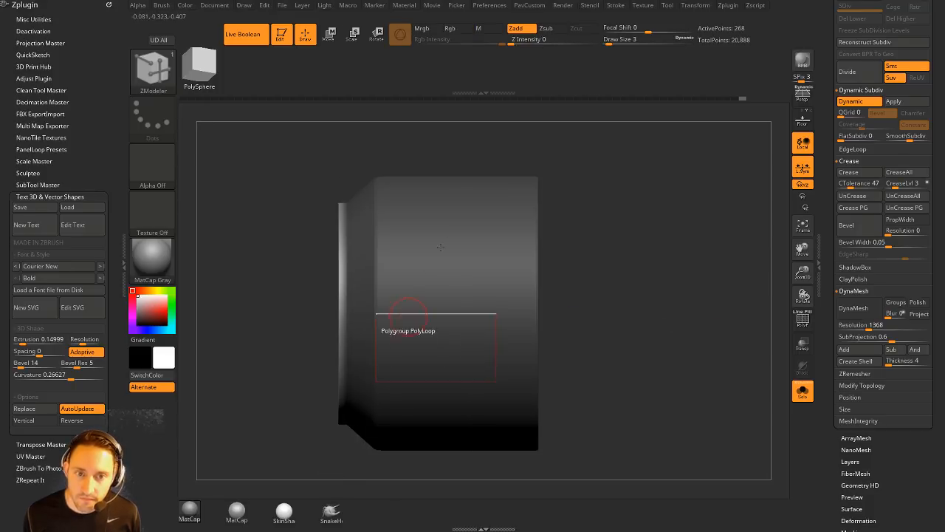
key("w")
left_click_drag(569, 313, 572, 312)
key("q")
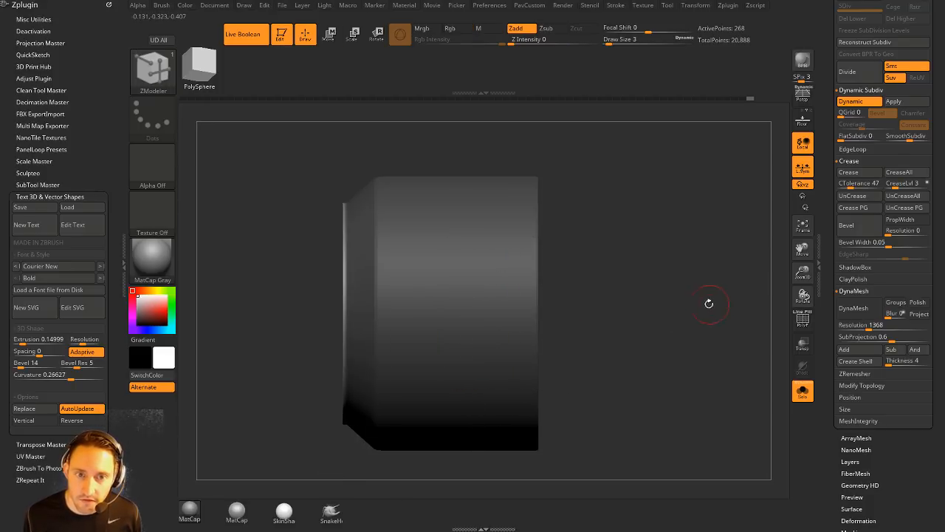
left_click_drag(709, 274, 784, 346)
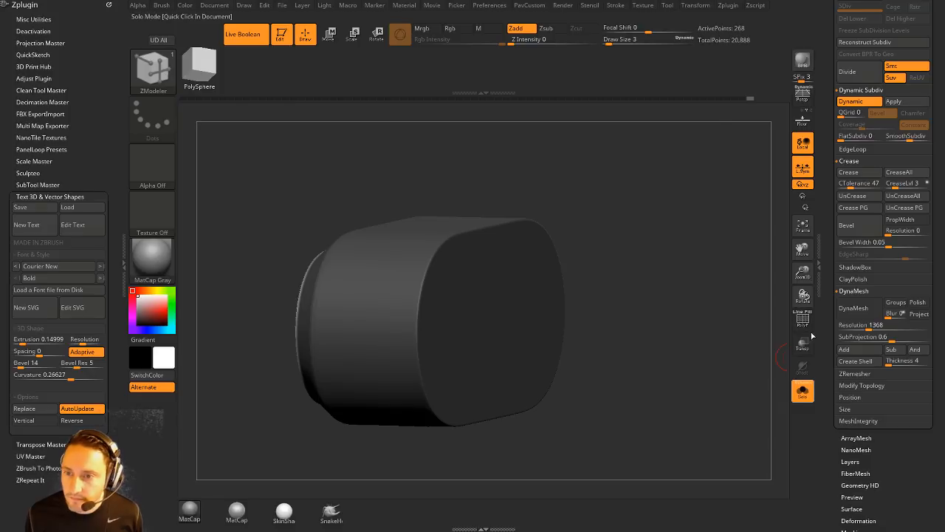
Step: Show the whole gun again and move the slot shapes slightly up along Y and further forward along Z
left_click(803, 391)
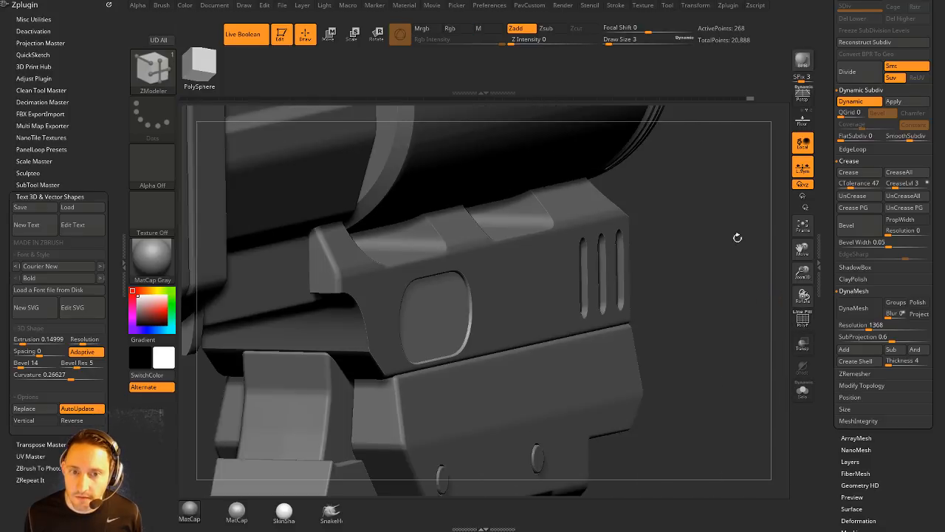
left_click_drag(737, 238, 694, 266)
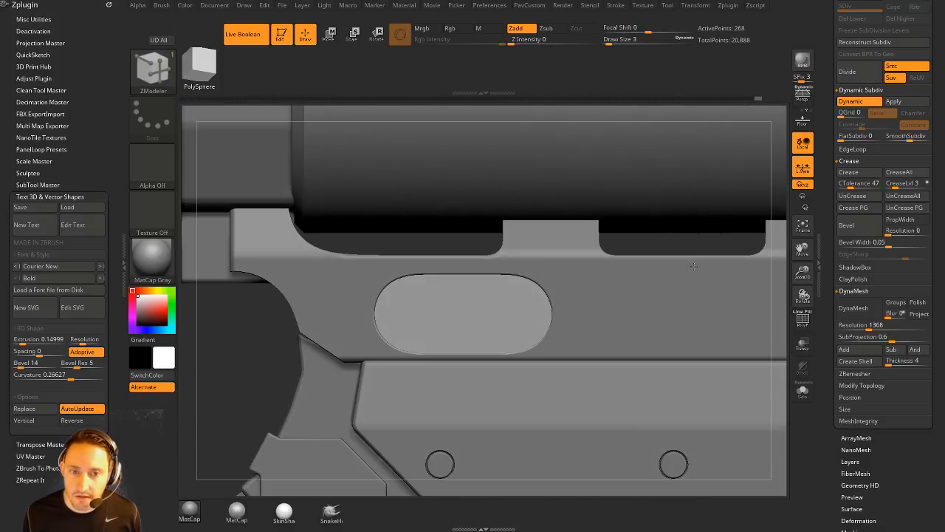
key("w")
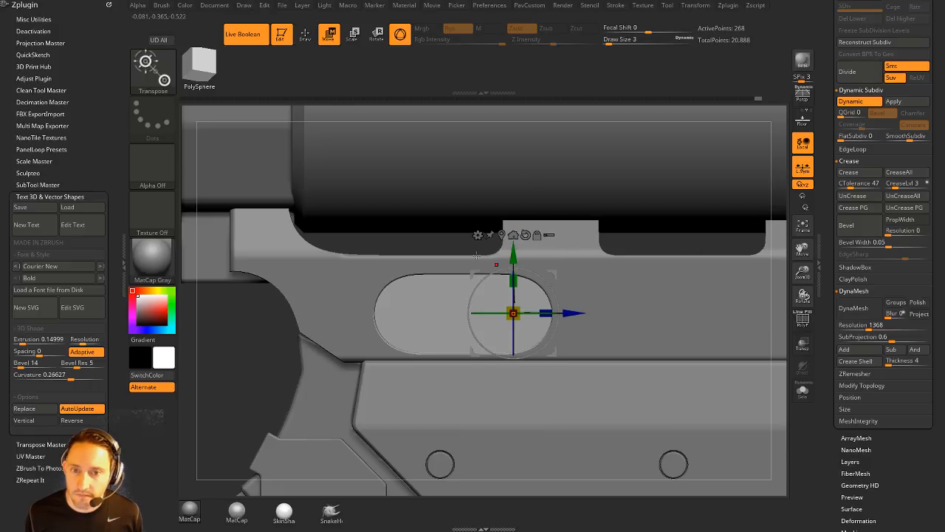
left_click_drag(512, 258, 513, 252)
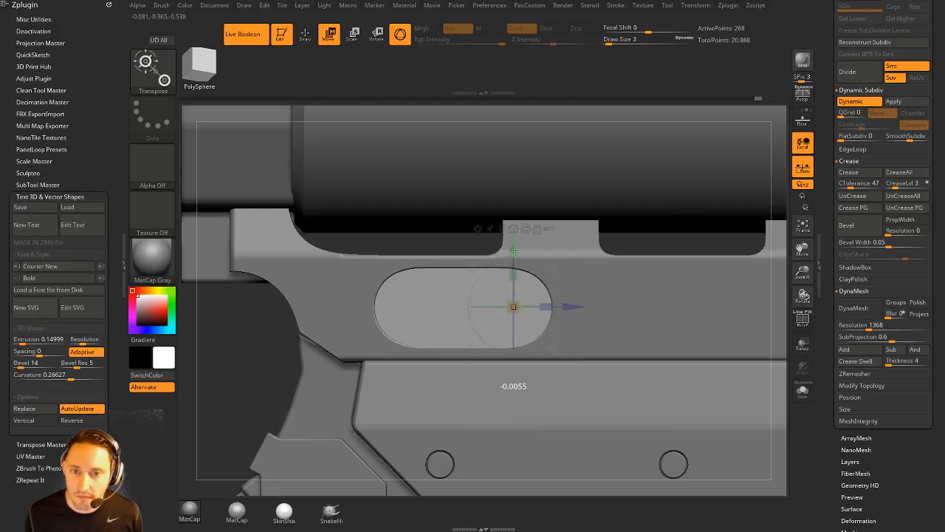
mouse_move(572, 309)
left_mouse_down()
mouse_move(524, 308)
mouse_move(606, 309)
left_mouse_up()
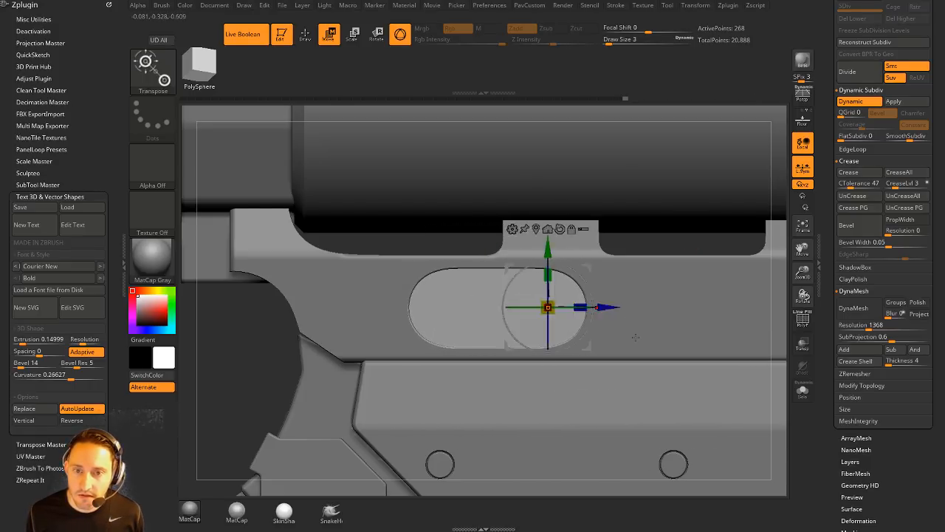
key("q")
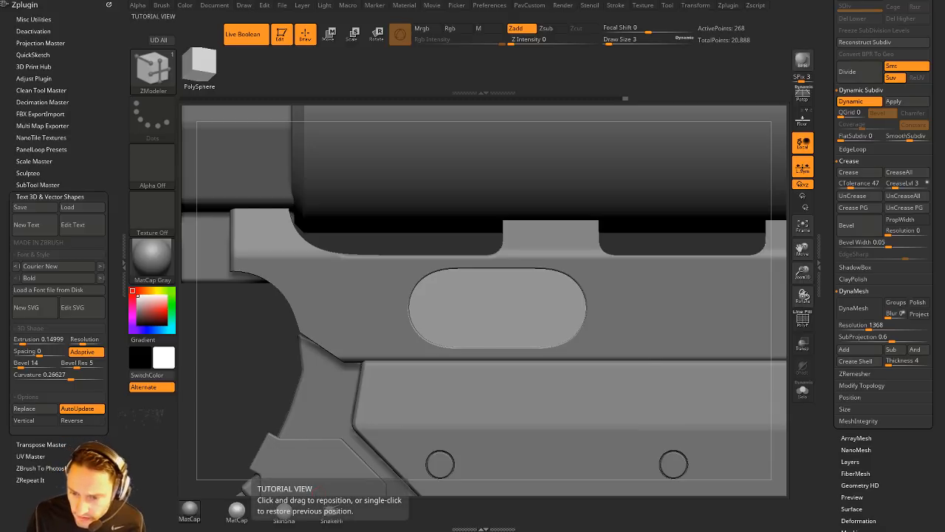
Step: Switch to the browser, select the address of the YouTube playlists page, and open the Livestream Highlights playlist
key("alt+Tab")
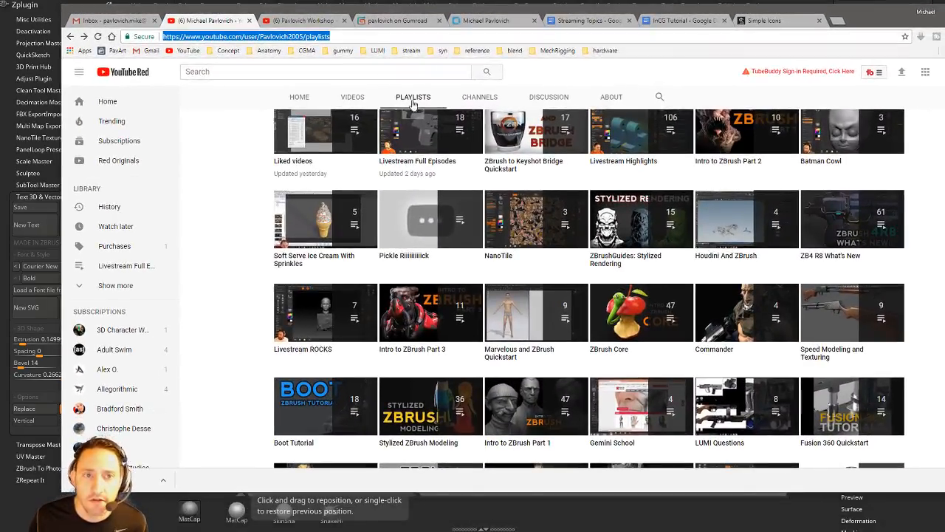
left_click(344, 37)
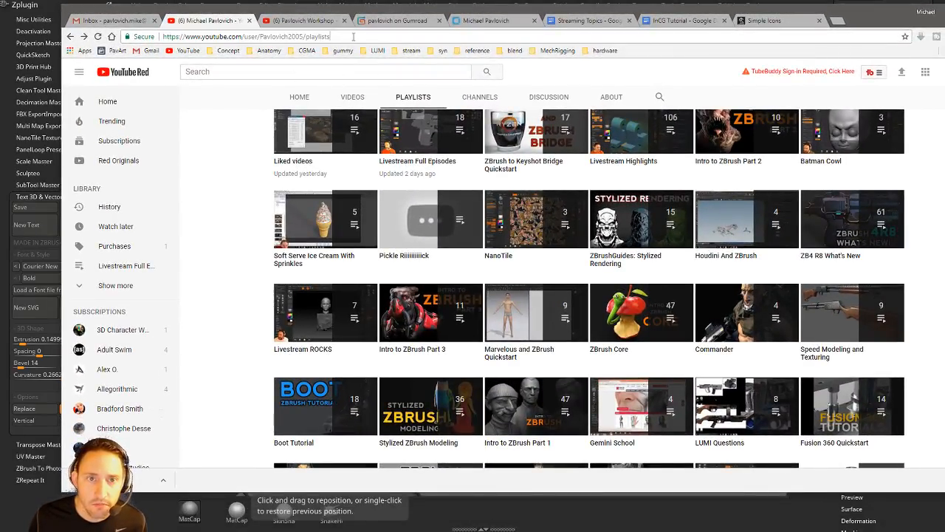
key("ctrl+a")
key("alt+Tab")
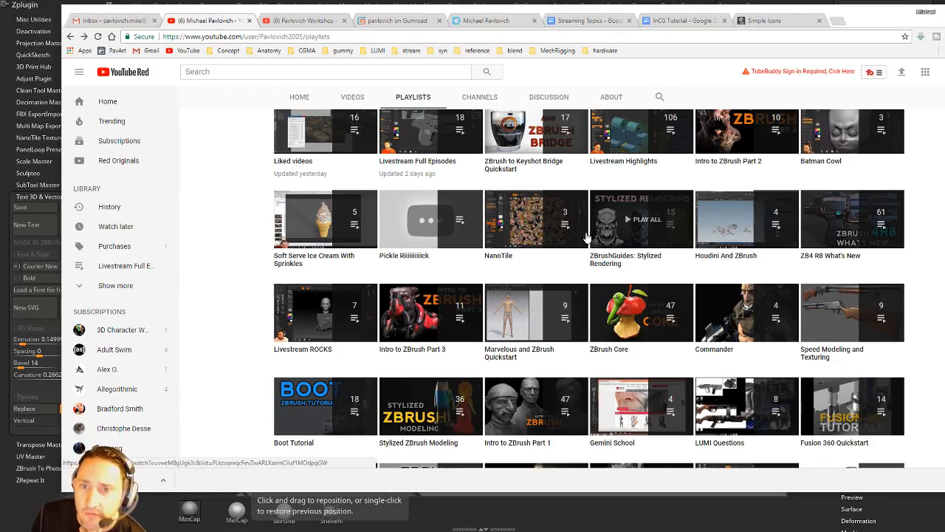
left_click(617, 163)
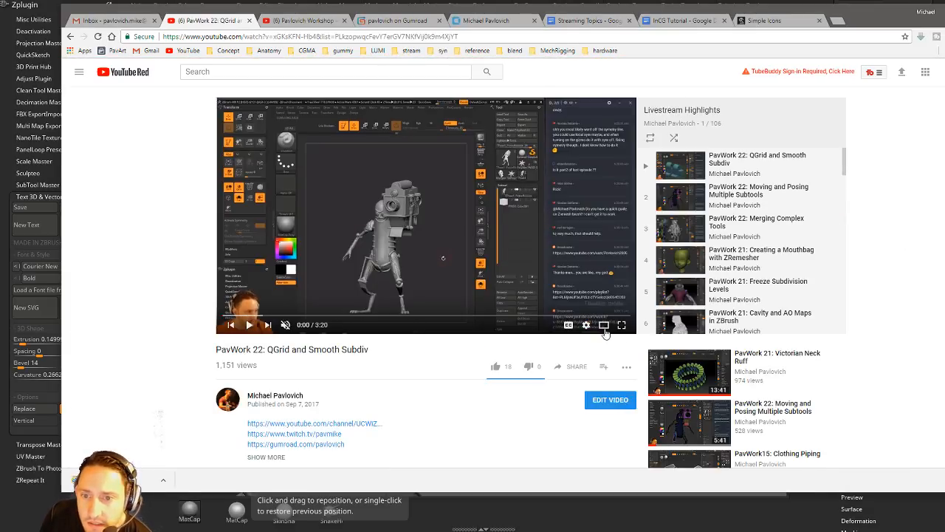
Step: Find "PavWork09: Painter to Sketchfab" in the Livestream Highlights playlist and open it in a new tab
scroll(757, 205, "down", 20)
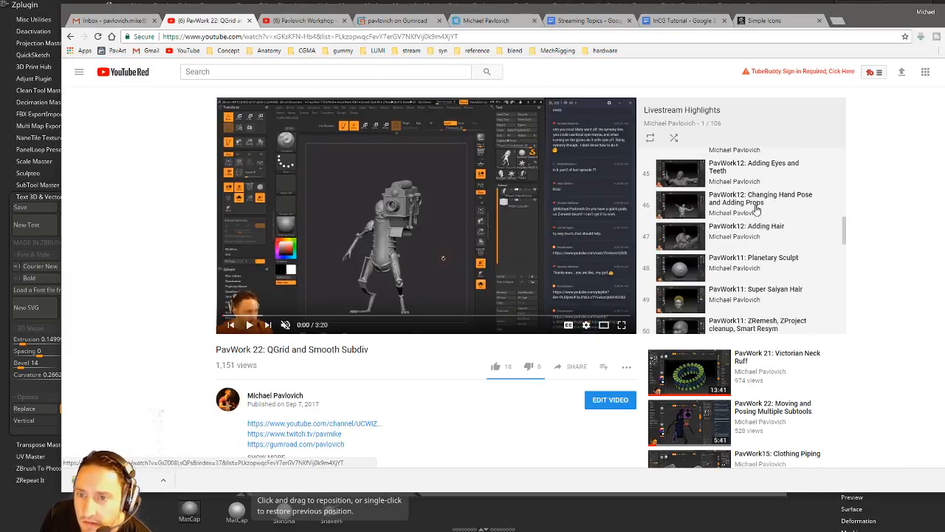
scroll(755, 210, "down", 5)
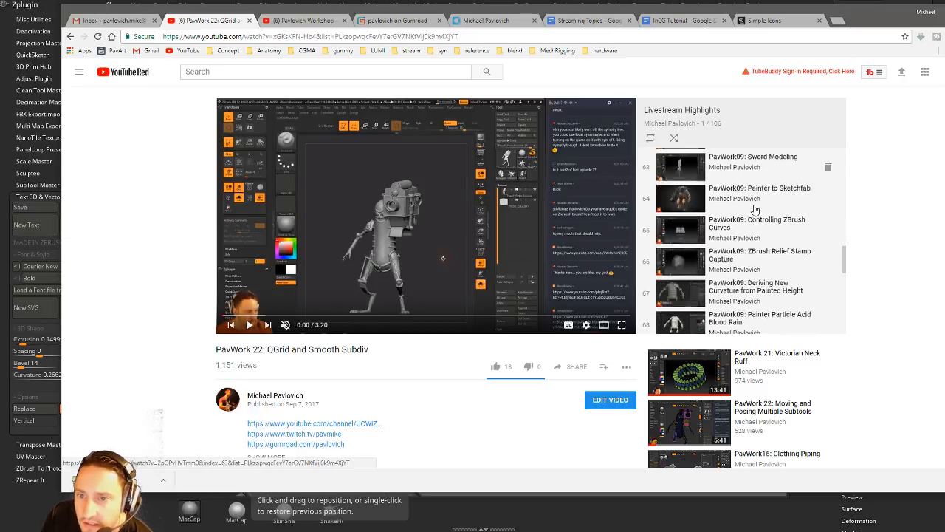
scroll(754, 210, "up", 1)
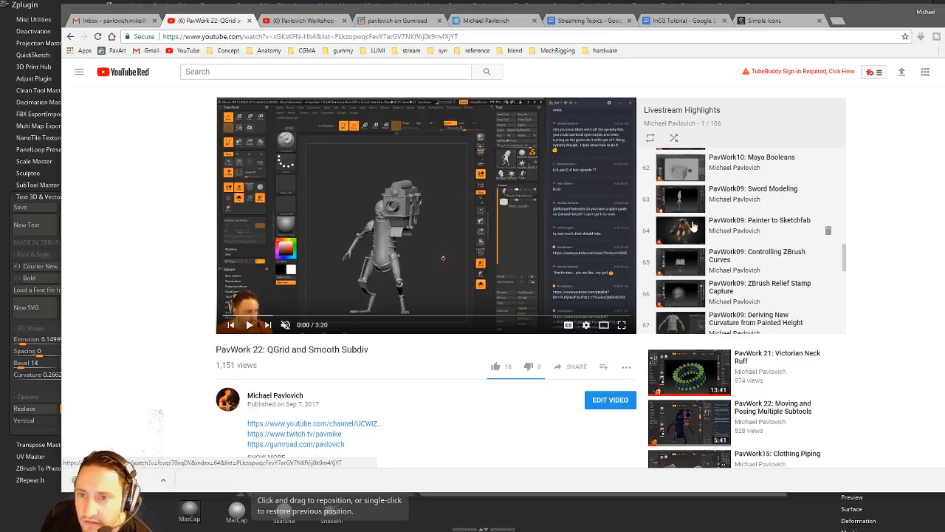
right_click(733, 220)
left_click(773, 224)
Step: Look through the older Livestream Highlights entries for the PavWork 08 videos on exporting, baking and texturing Ernie in Painter
scroll(705, 188, "down", 3)
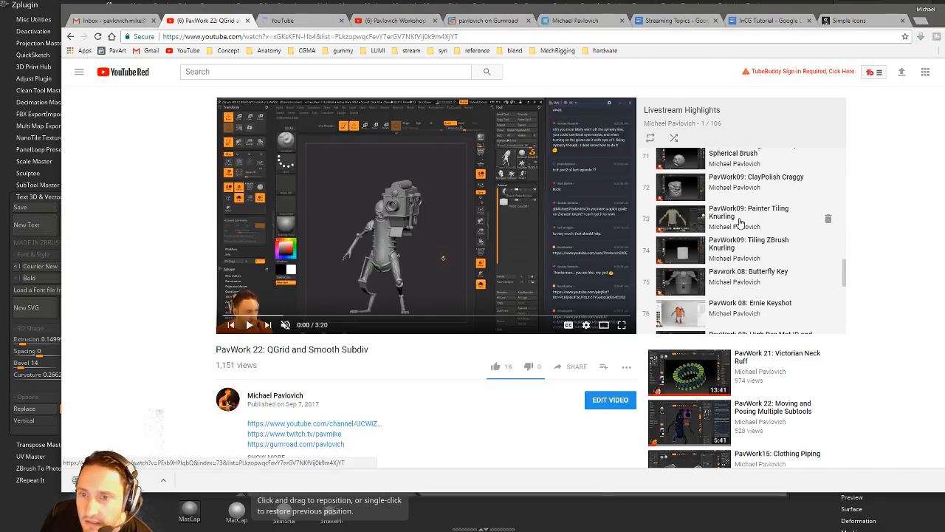
scroll(794, 250, "down", 5)
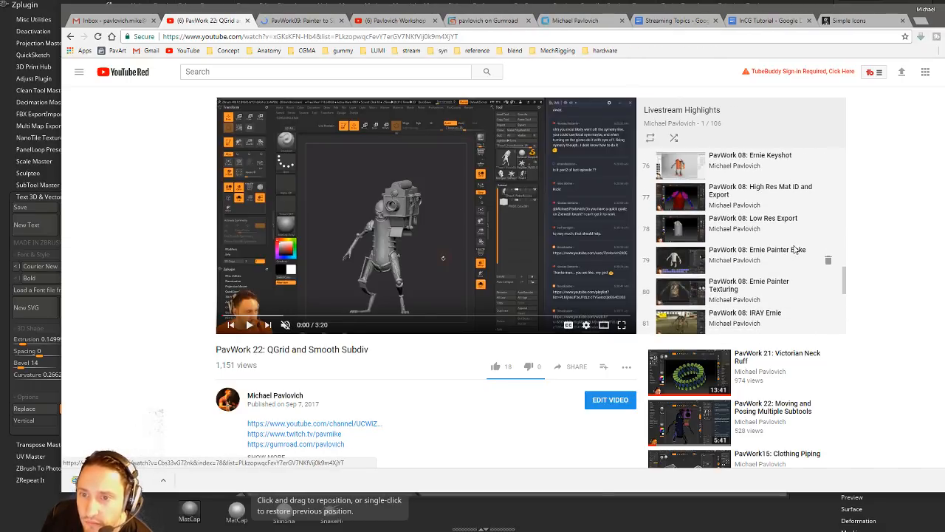
scroll(794, 249, "up", 1)
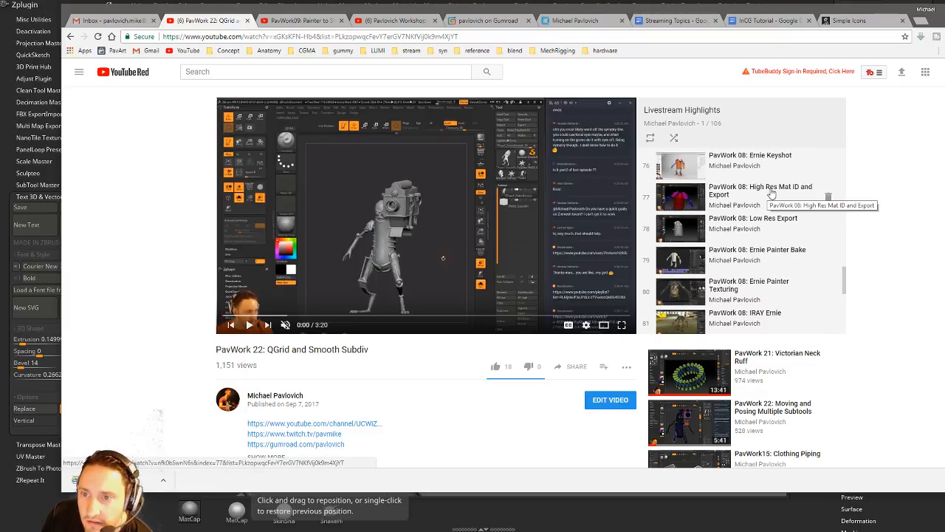
scroll(771, 193, "up", 1)
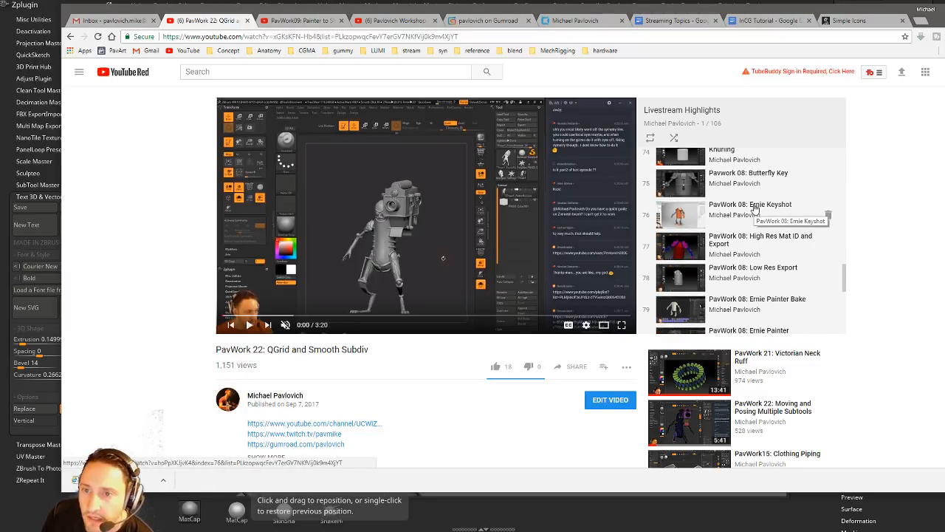
scroll(755, 210, "up", 2)
scroll(755, 210, "down", 4)
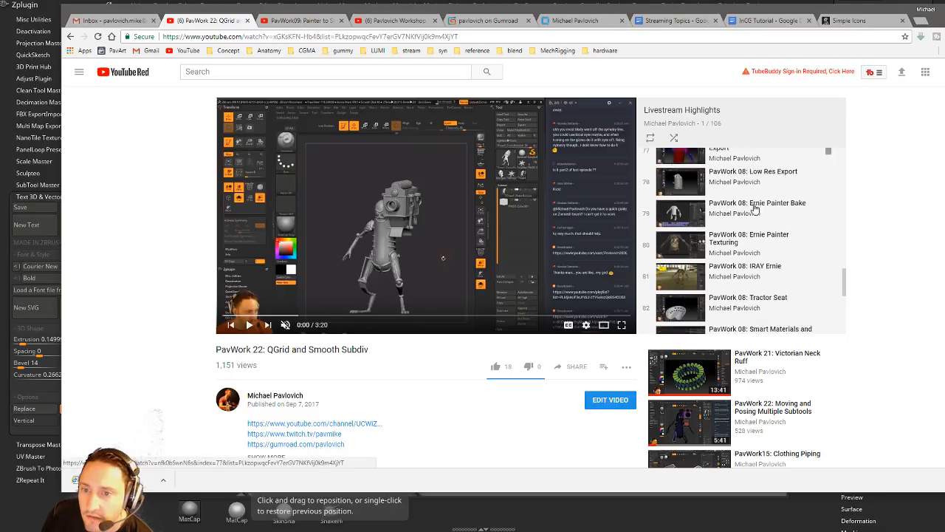
scroll(754, 210, "down", 1)
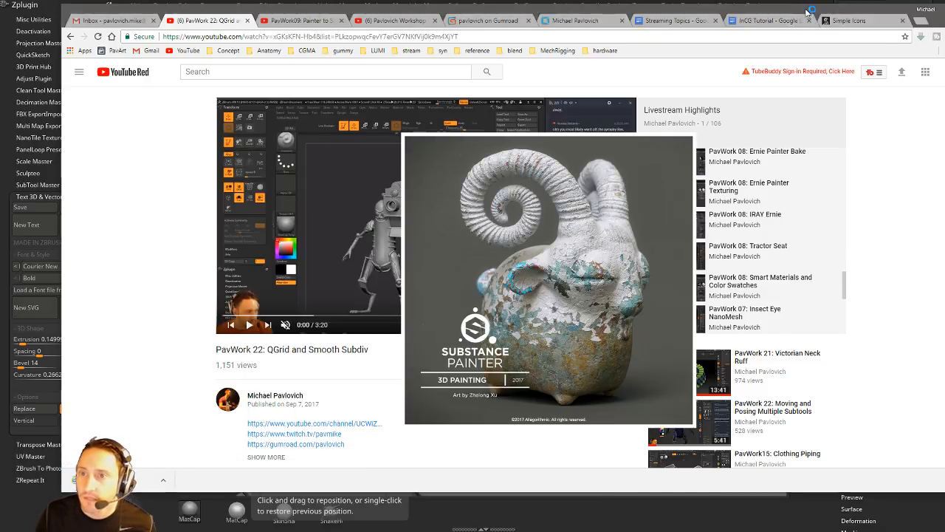
Step: Minimize the browser to return to ZBrush and save the revolver project
left_click(943, 9)
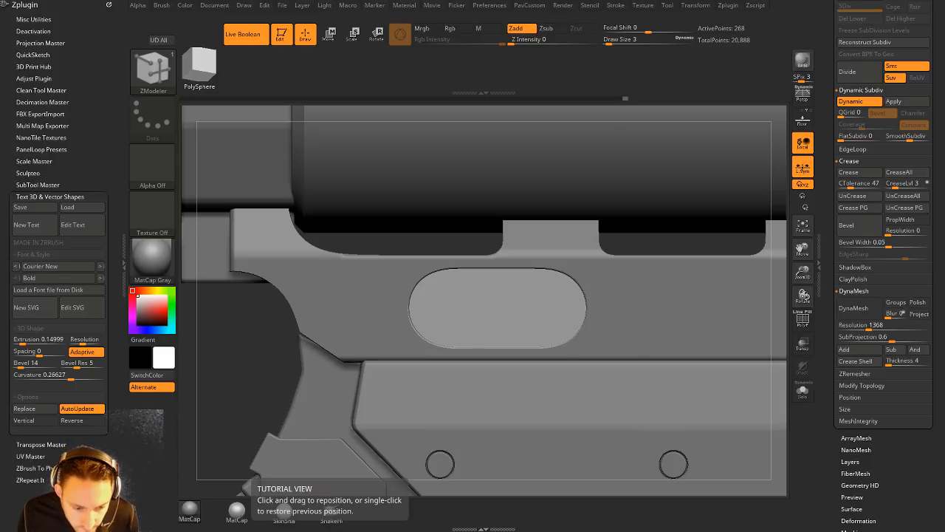
key("ctrl+s")
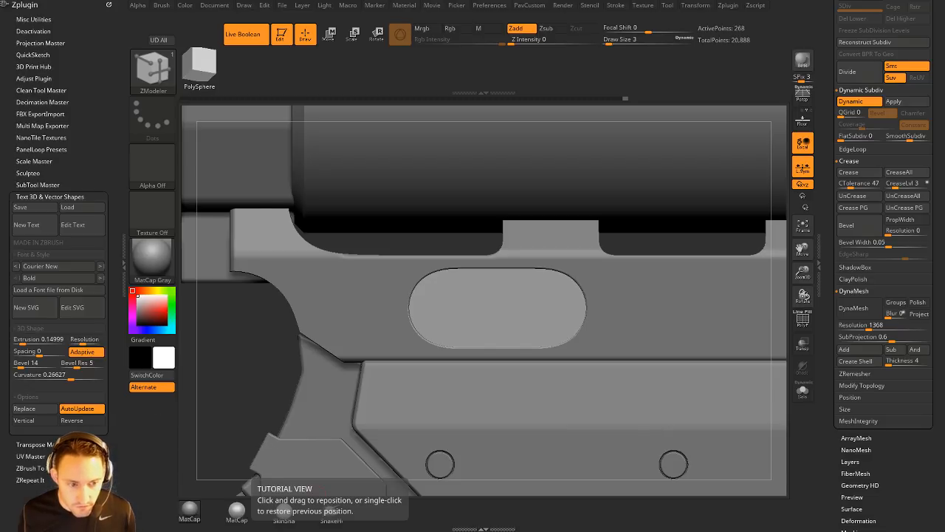
Step: Switch to Substance Painter and fit its window to the screen
key("super")
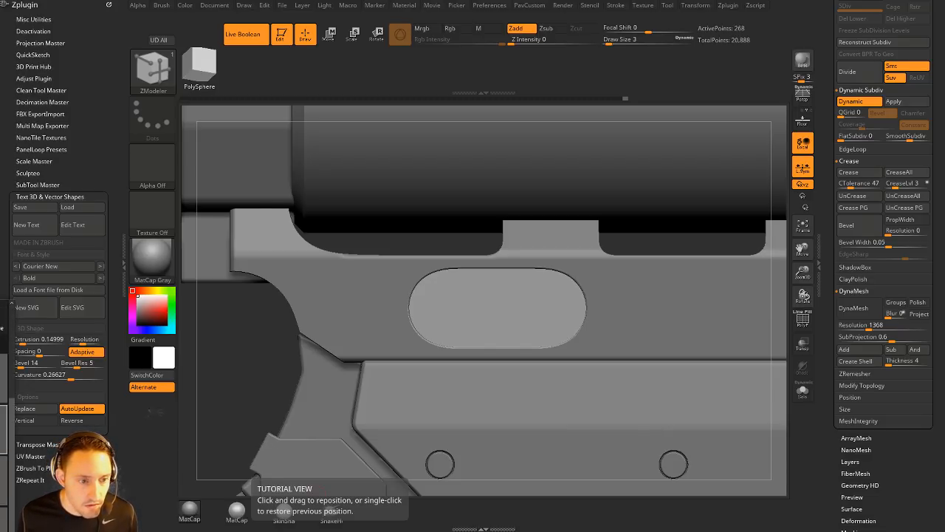
key("Escape")
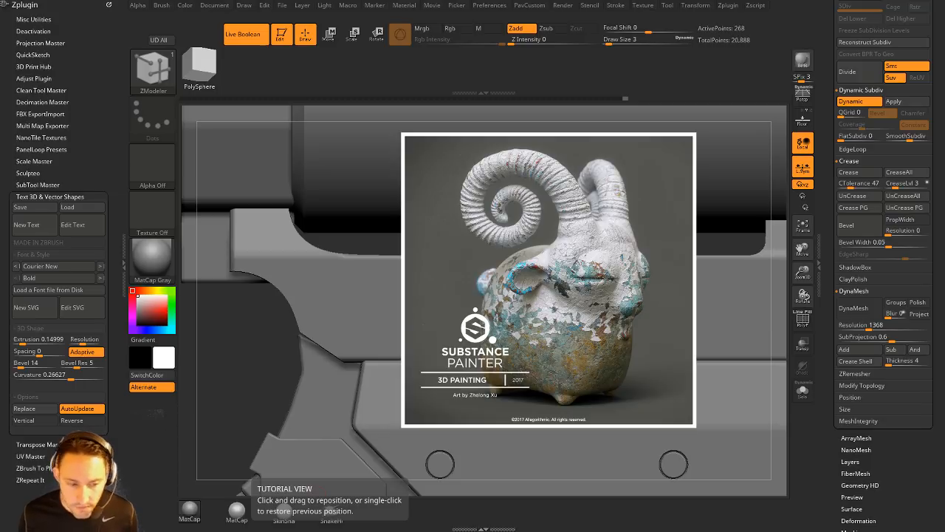
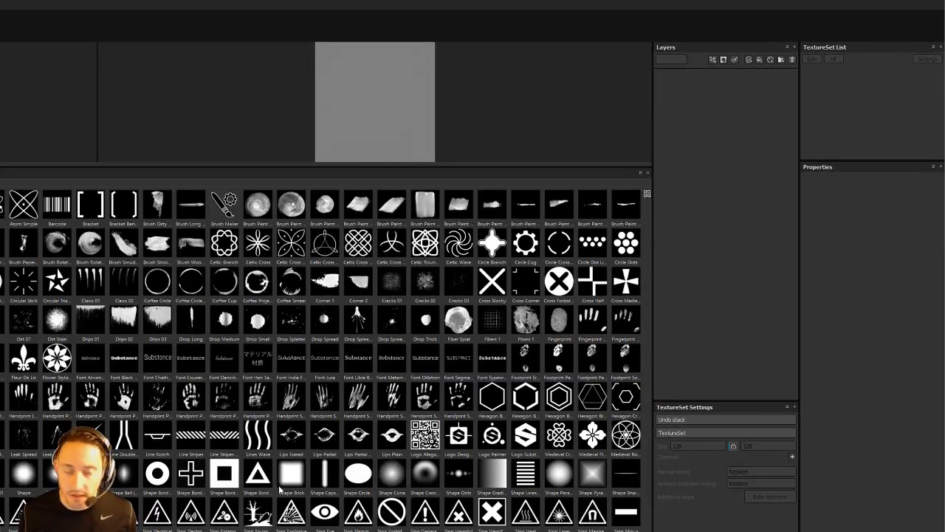
key("super")
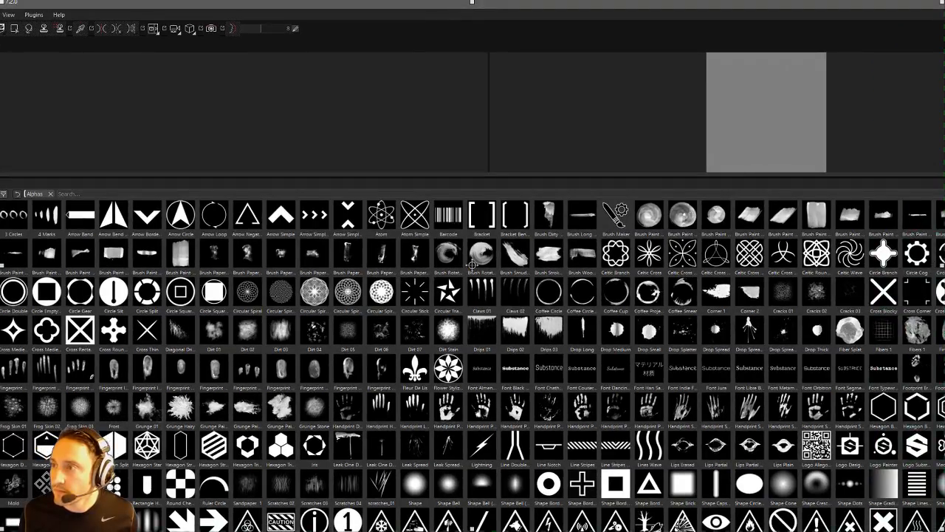
double_click(472, 3)
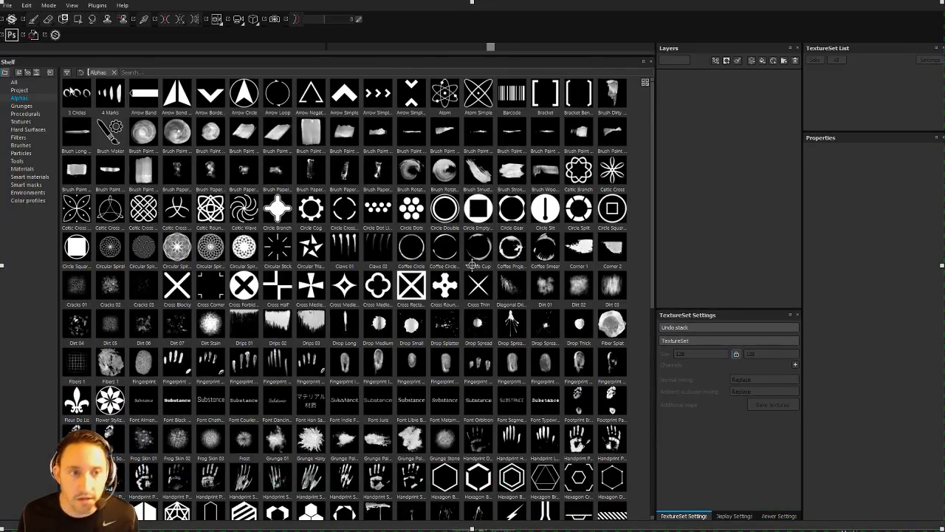
Step: Reset the interface layout so the shelf sits below a full-size viewport
left_click(8, 6)
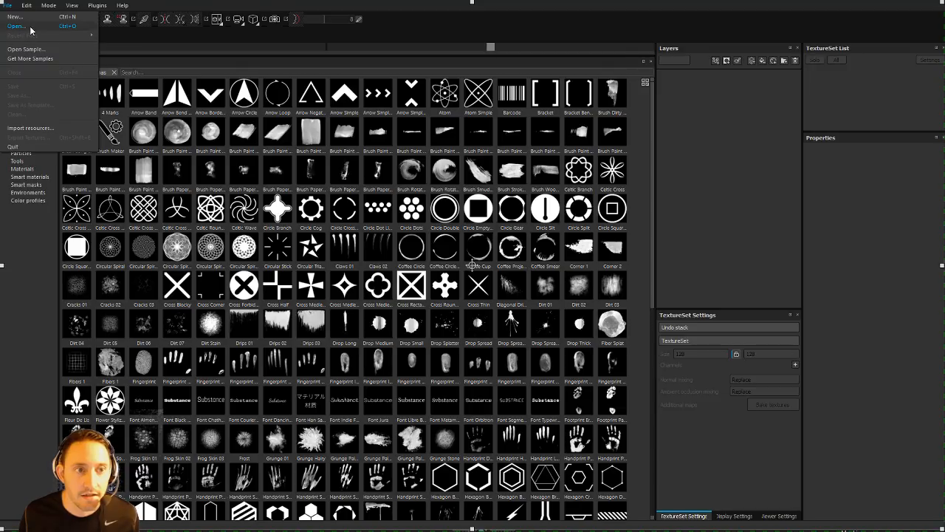
left_click(87, 5)
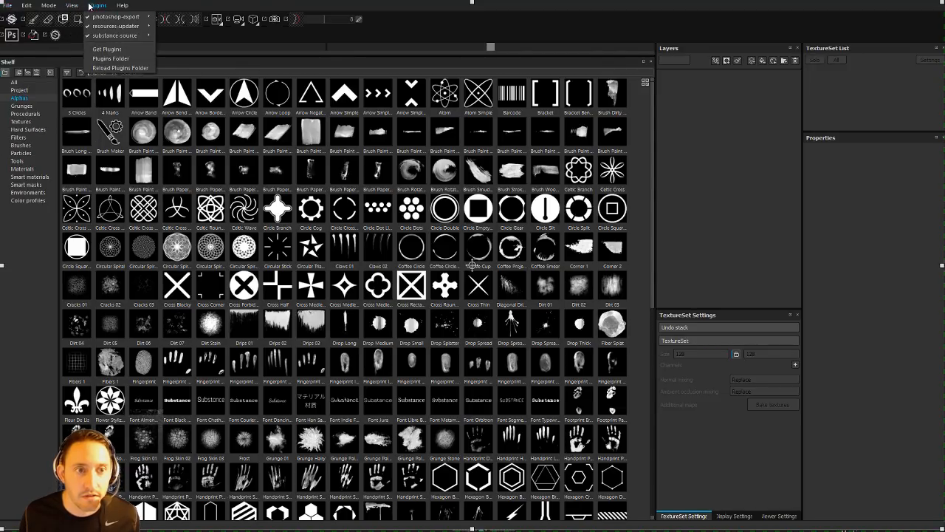
mouse_move(68, 6)
left_click(81, 50)
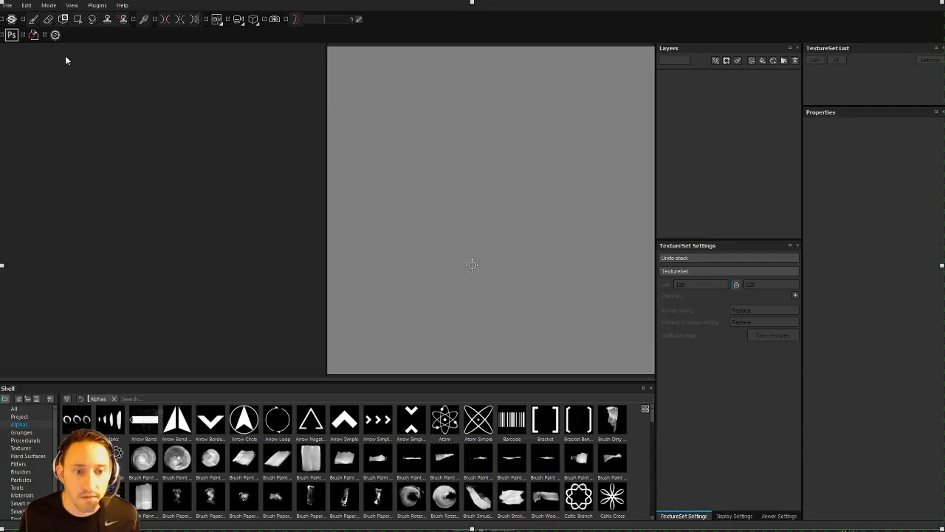
Step: Open the handgun project stored in the Painter subfolder of E:\PepBoys\Pistol, dismissing the notice about project archives
left_click(6, 4)
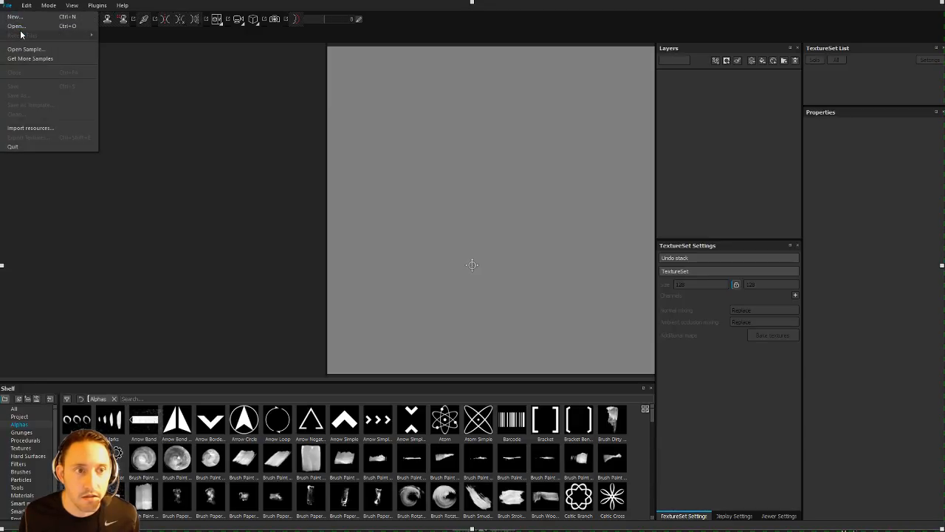
left_click(19, 26)
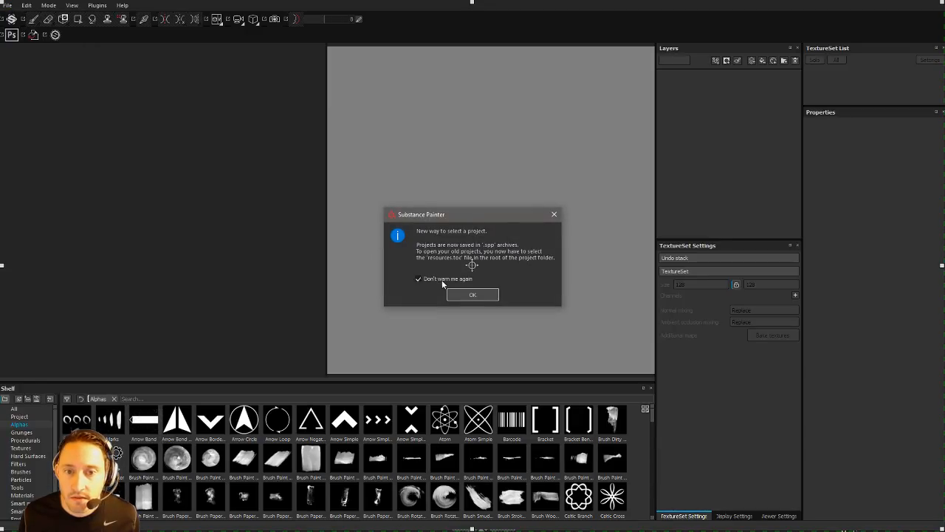
left_click(473, 295)
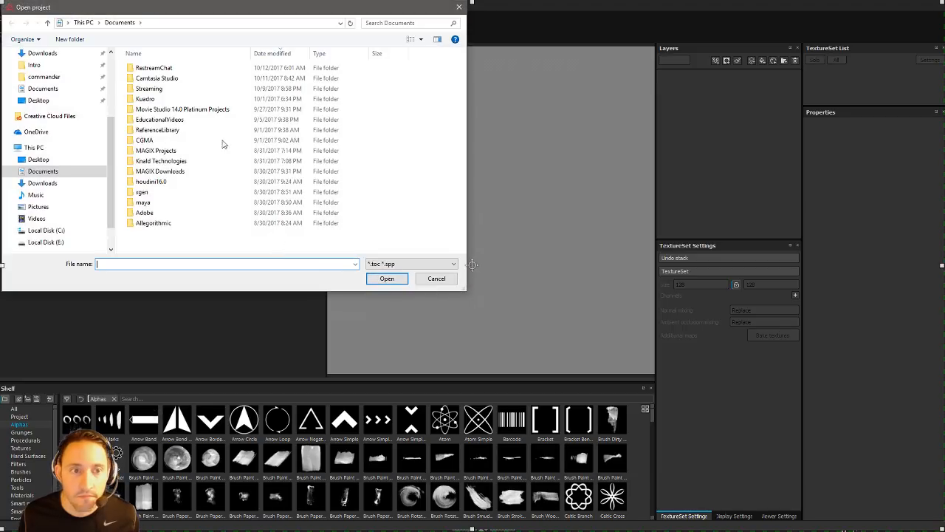
scroll(46, 92, "up", 4)
left_click(41, 100)
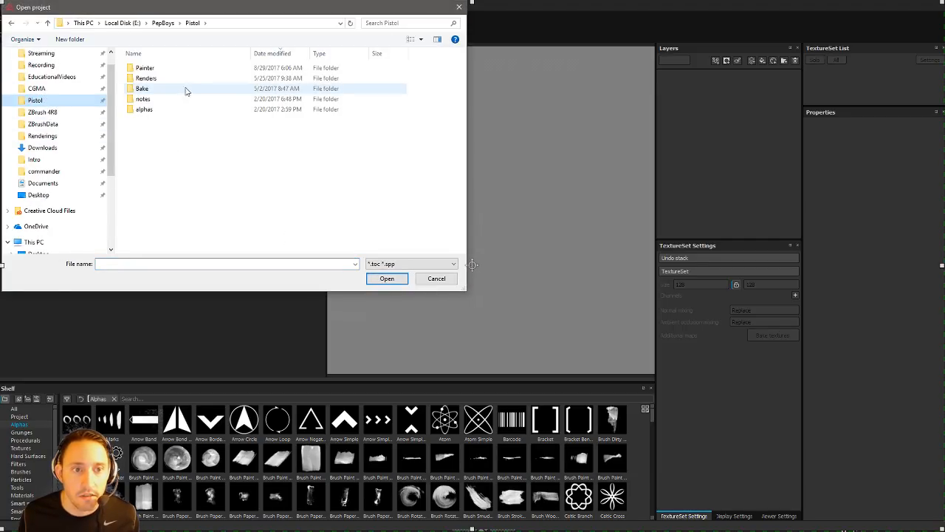
double_click(193, 74)
double_click(188, 68)
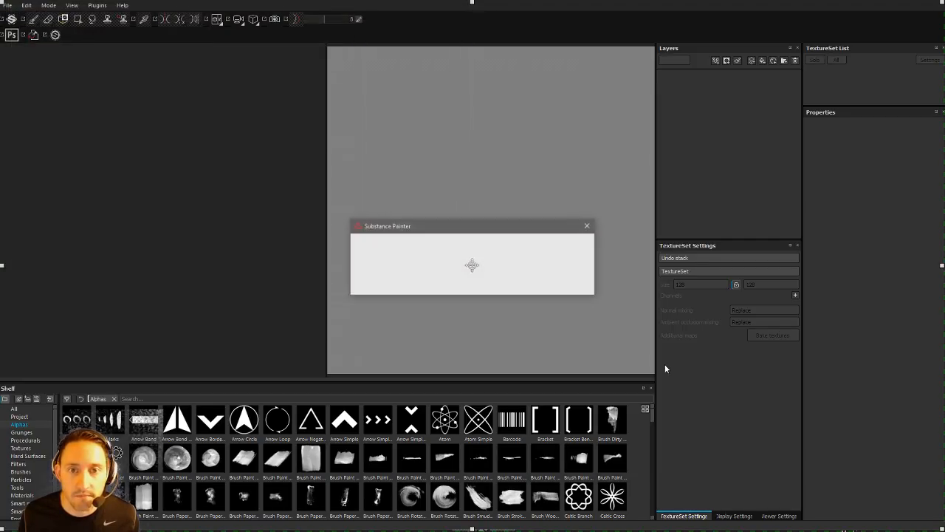
left_click(455, 284)
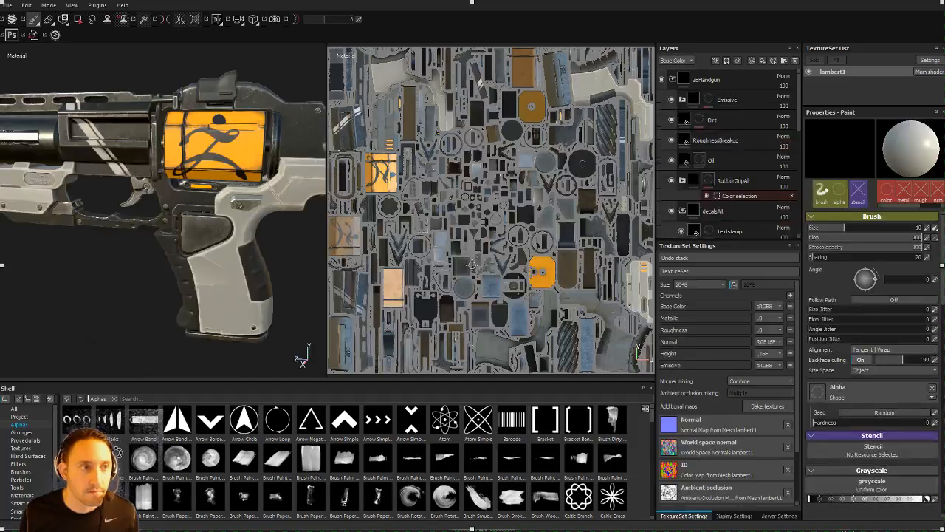
Step: Show only the 3D view of the handgun and bring up the environment and shader viewer settings
left_click(252, 20)
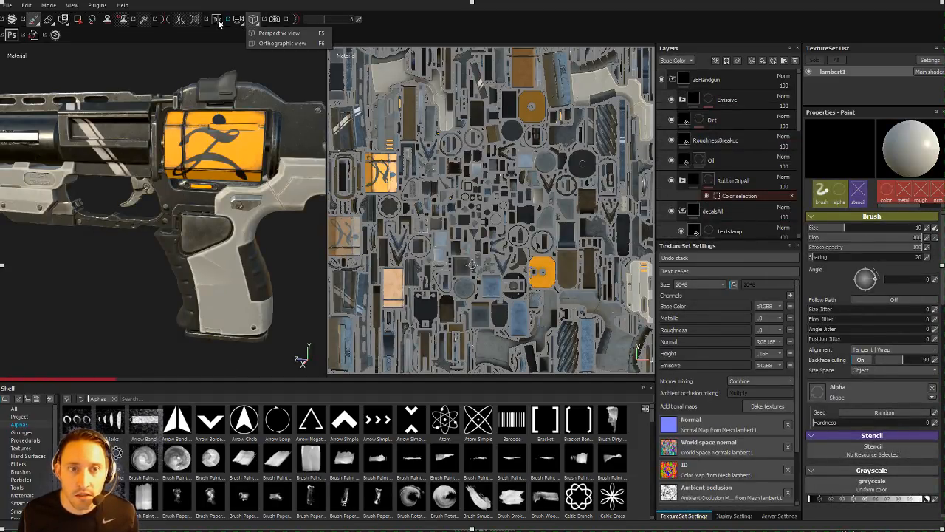
left_click(218, 23)
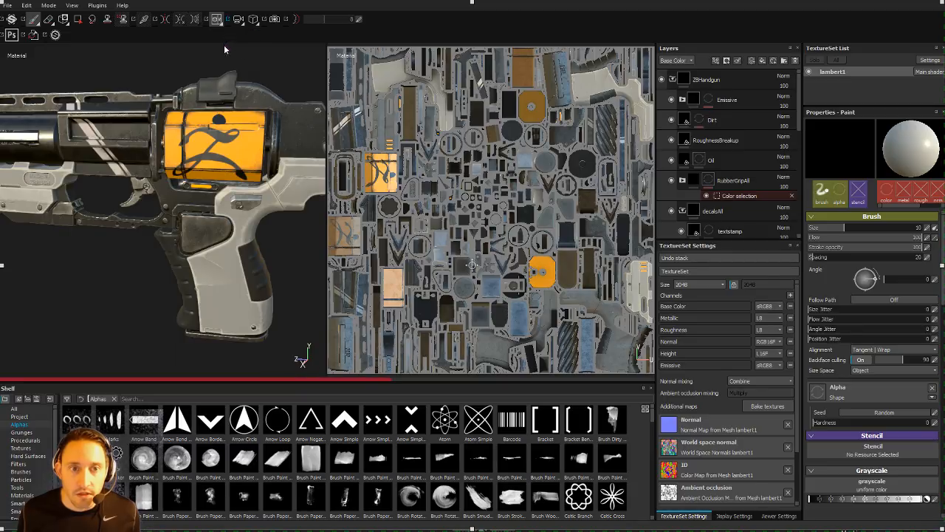
key("F2")
left_click(742, 516)
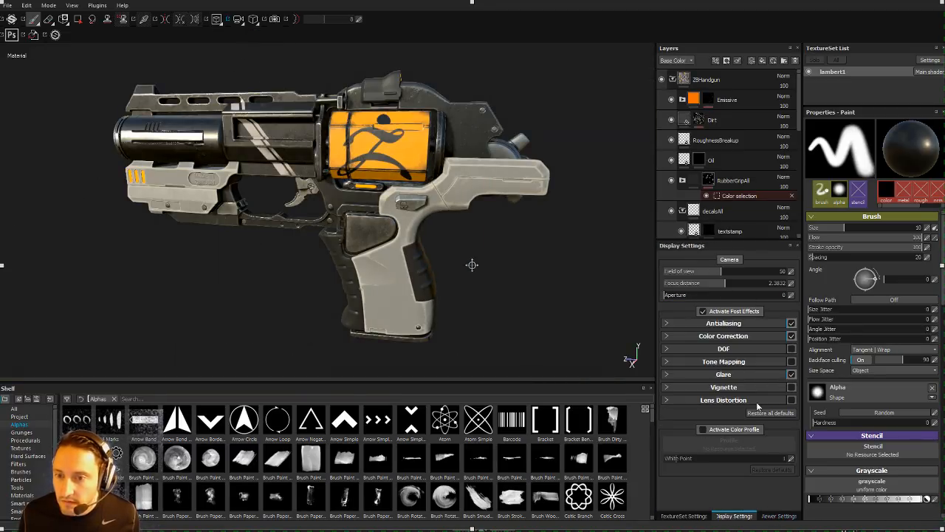
left_click(778, 516)
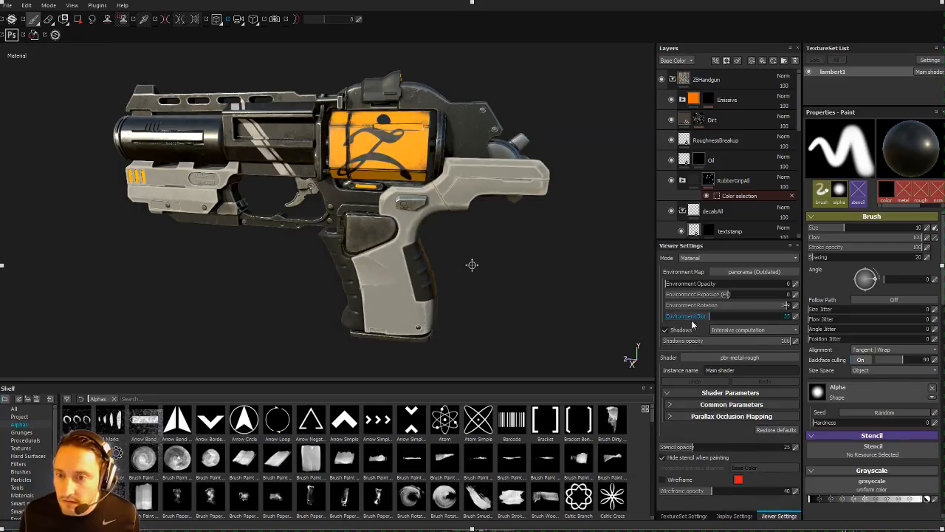
Step: Examine the textured handgun from several angles while rotating the environment lighting
left_click_drag(369, 208, 443, 169, "alt")
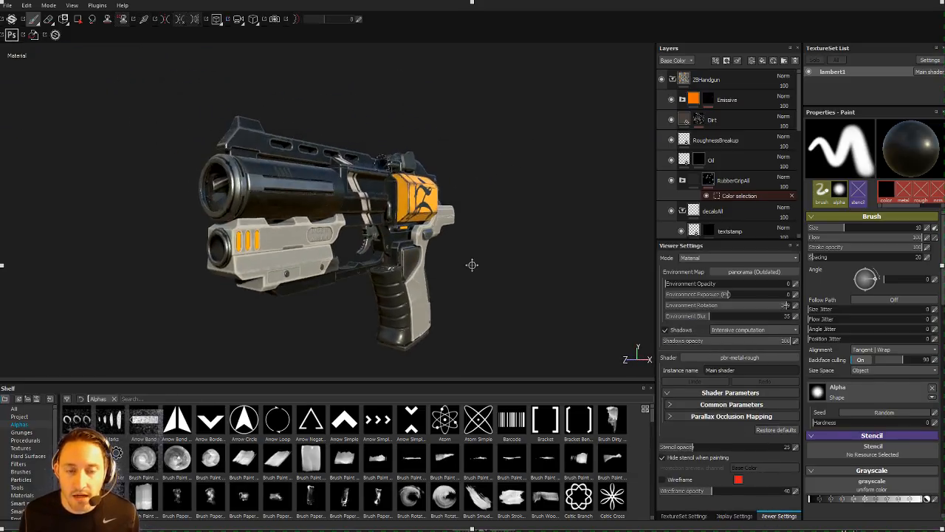
left_click_drag(472, 265, 413, 221, "alt")
right_click_drag(413, 222, 331, 209, "shift")
left_click_drag(331, 209, 544, 169, "alt")
right_click_drag(544, 169, 543, 180, "shift")
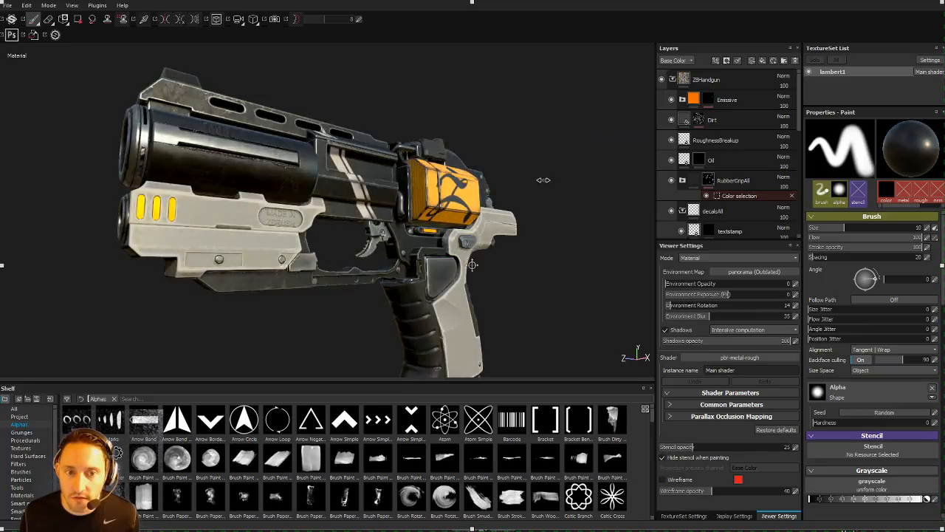
left_click_drag(543, 180, 421, 161, "alt")
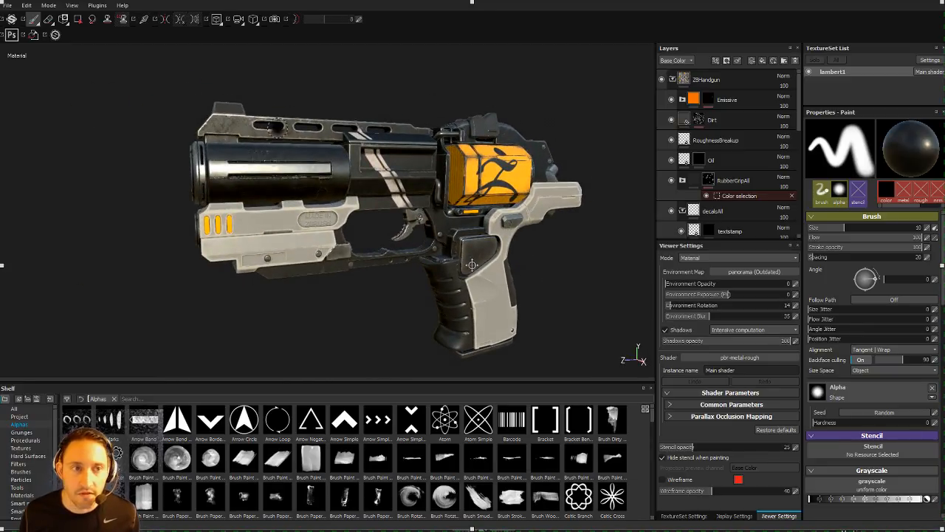
left_click_drag(345, 120, 410, 142, "alt")
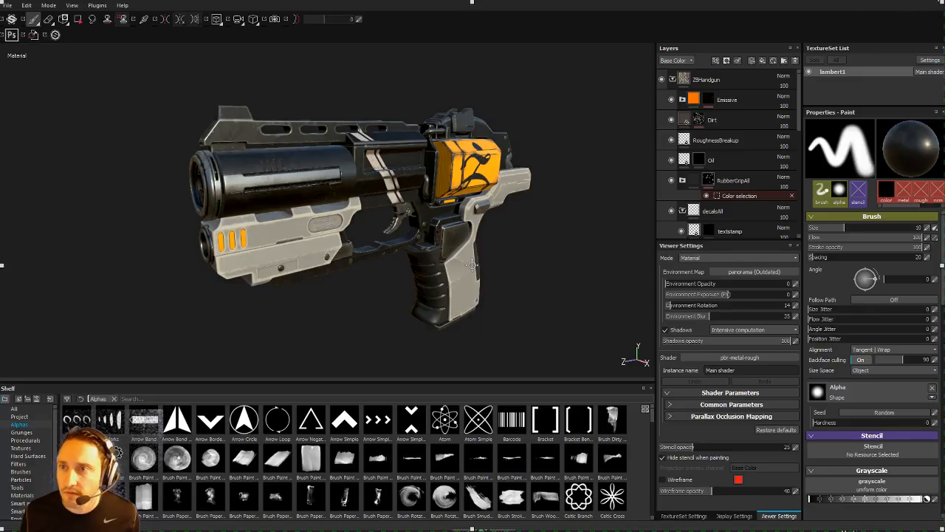
Step: Close the handgun project and return to the revolver in ZBrush
key("ctrl+w")
left_click(444, 278)
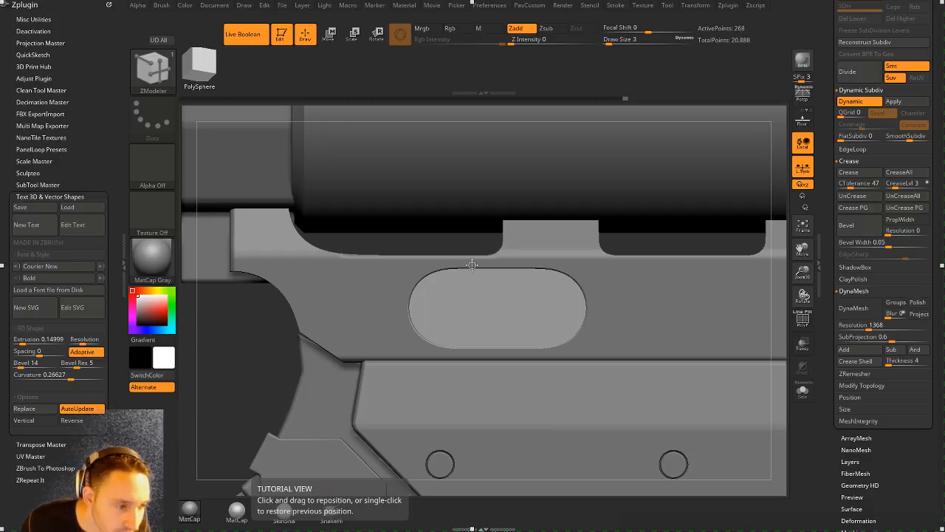
left_click(241, 363)
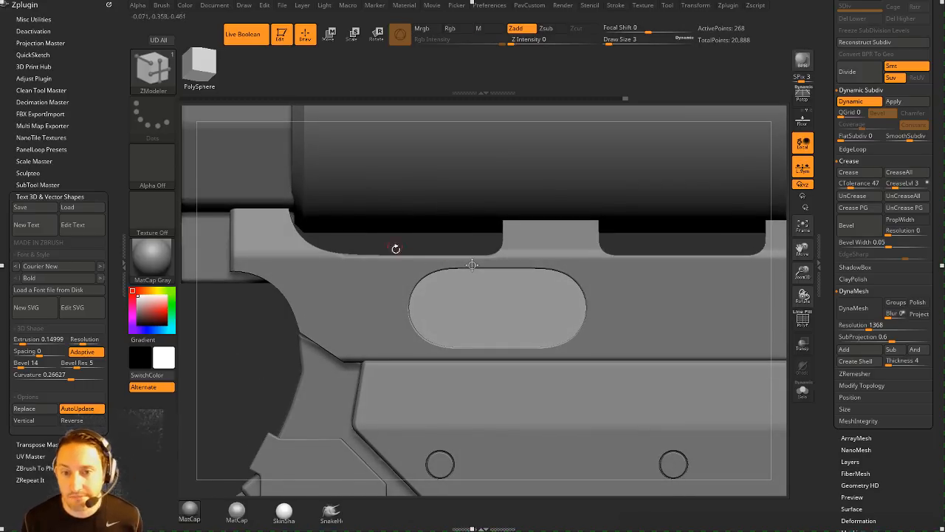
key("b")
key("s")
key("t")
left_click_drag(252, 344, 539, 284, "alt")
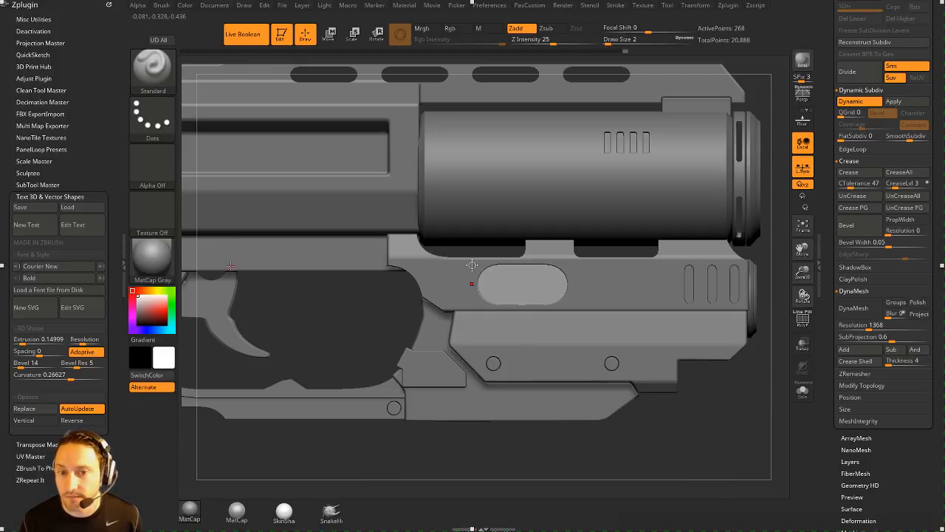
key("b")
key("z")
key("m")
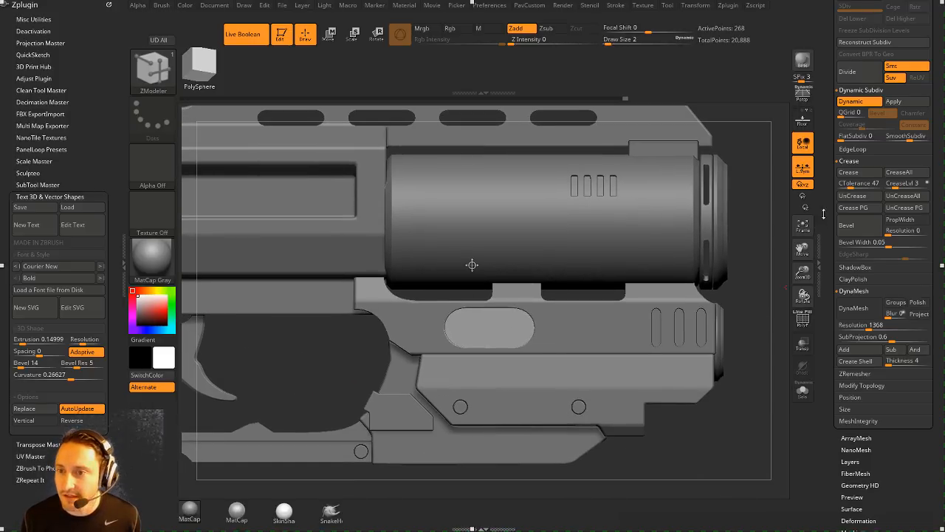
Step: Switch the active tool to the MADE IN ZBRUSH text mesh and frame it facing front
left_click(832, 316)
left_click(919, 131)
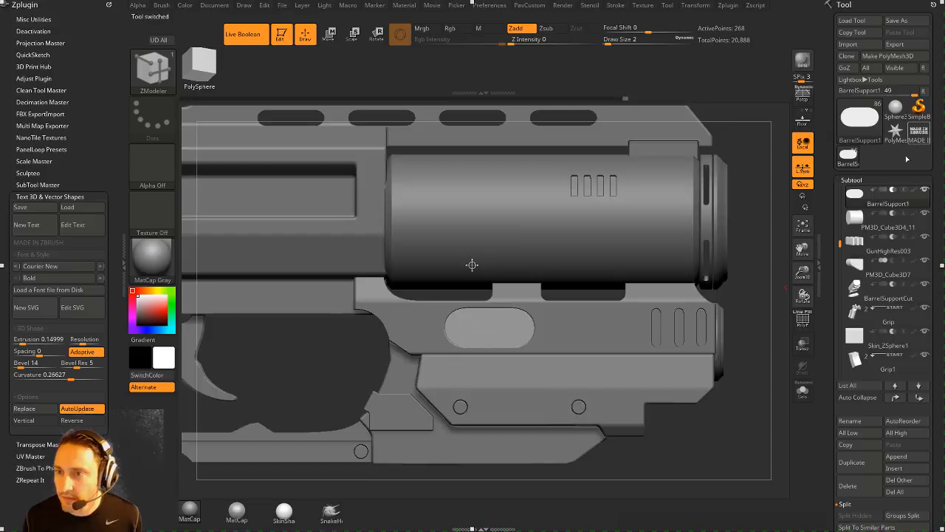
left_click_drag(634, 197, 642, 155)
key("f")
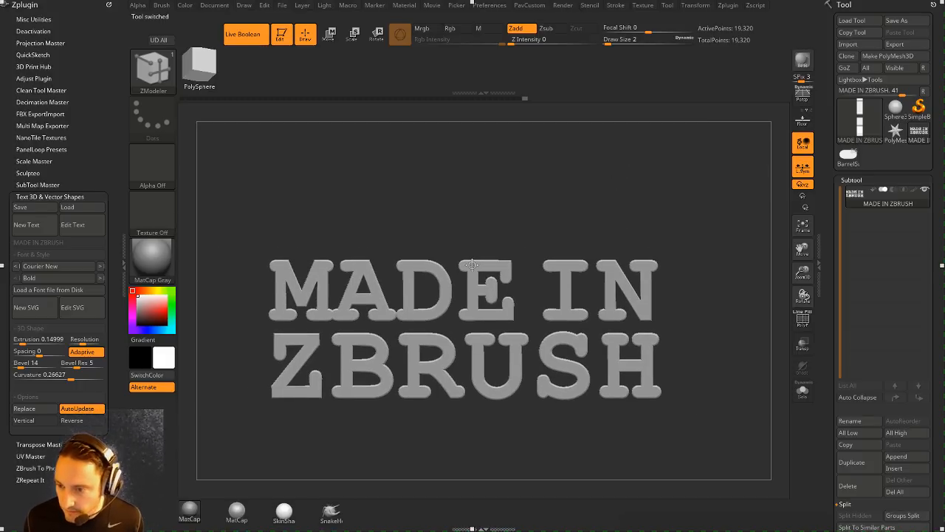
left_click_drag(498, 200, 502, 200)
Step: Create a new InsertMesh brush from the MADE IN ZBRUSH text instead of appending it to the current brush
key("b")
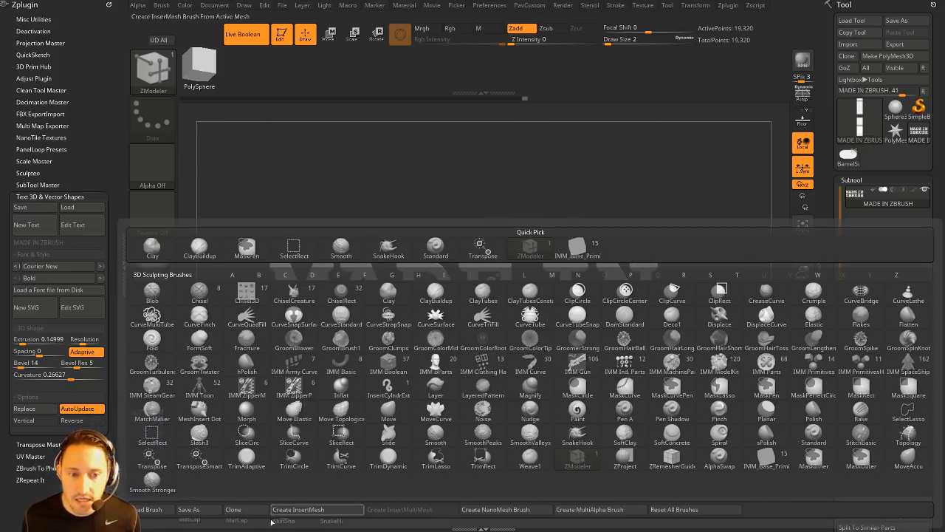
left_click(297, 509)
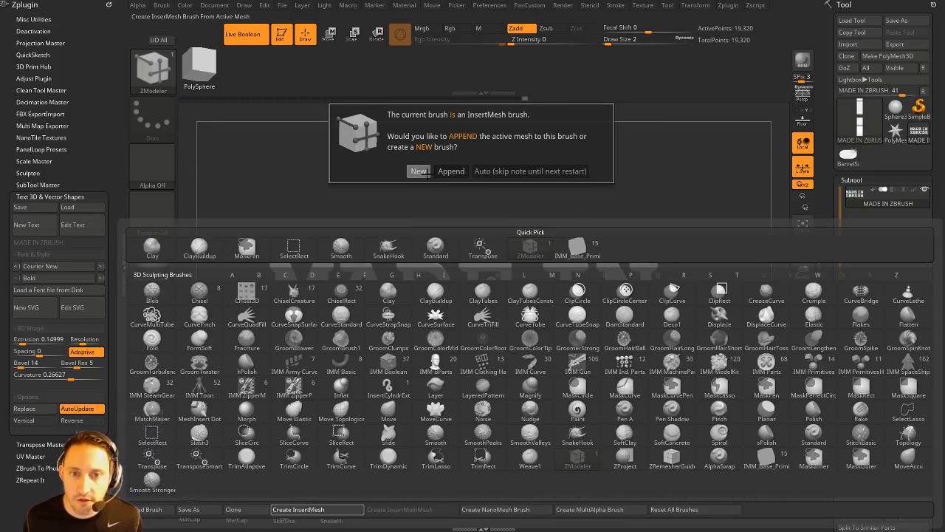
left_click(360, 171)
Step: Dock the Brush palette in place of the Zplugin palette and show its brush creation options
left_click(108, 5)
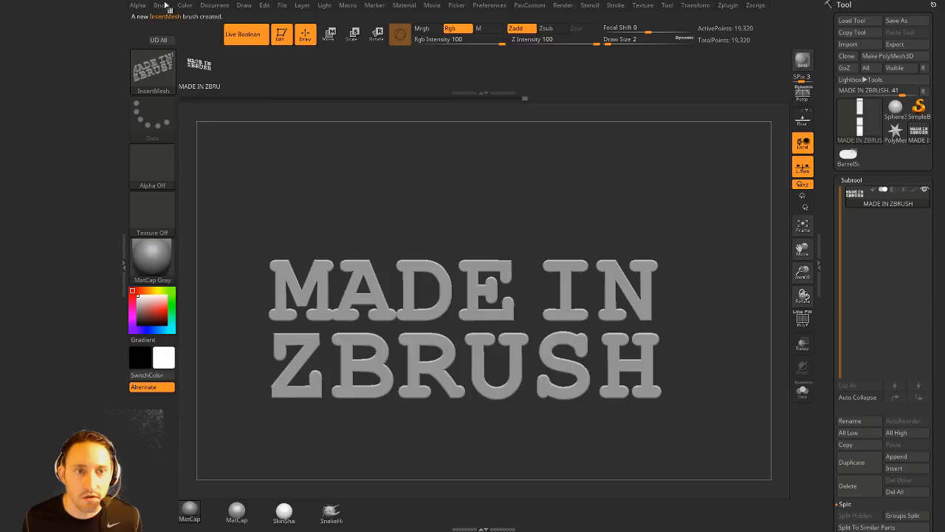
left_click(161, 5)
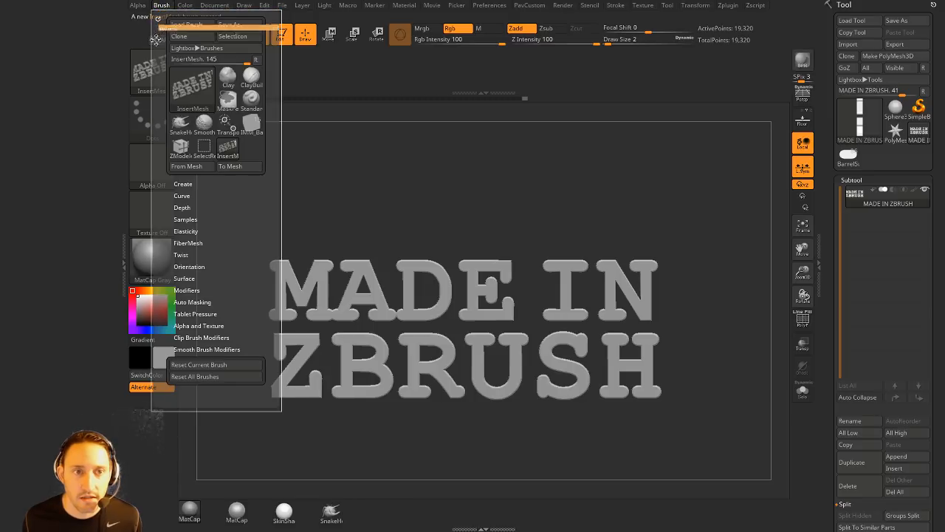
left_click(158, 18)
left_click(25, 181)
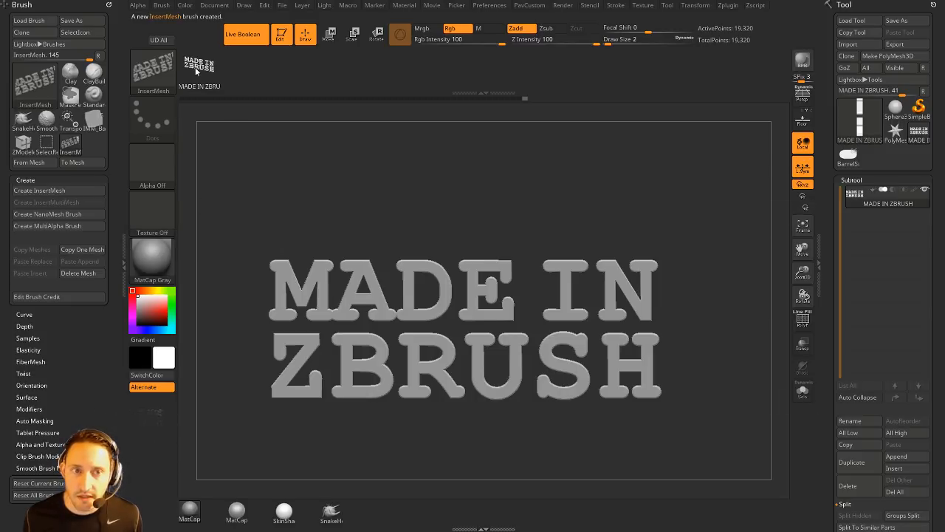
Step: Switch the active tool back to BarrelSupport1 and frame the oval slot below the revolver's barrel
left_click(849, 155)
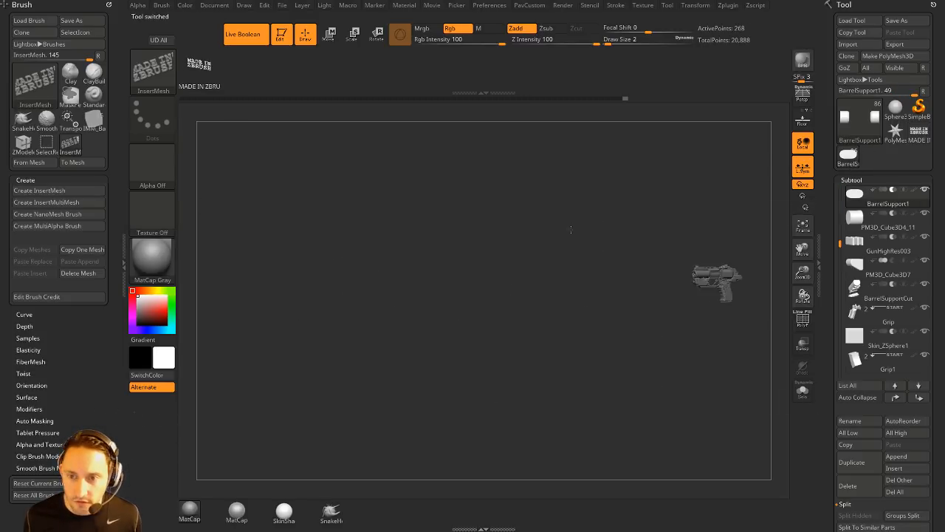
left_click_drag(571, 230, 647, 224)
left_click_drag(551, 246, 151, 298, "alt")
left_click_drag(505, 204, 513, 331, "alt")
left_click_drag(439, 222, 692, 372, "alt")
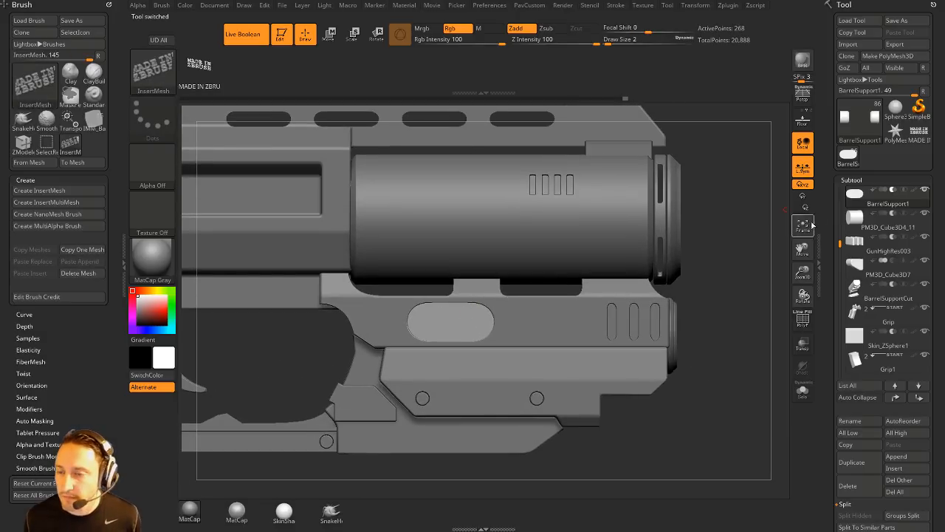
Step: Subdivide the BarrelSupport1 slot mesh and check the oval recess from an angle
mouse_move(893, 210)
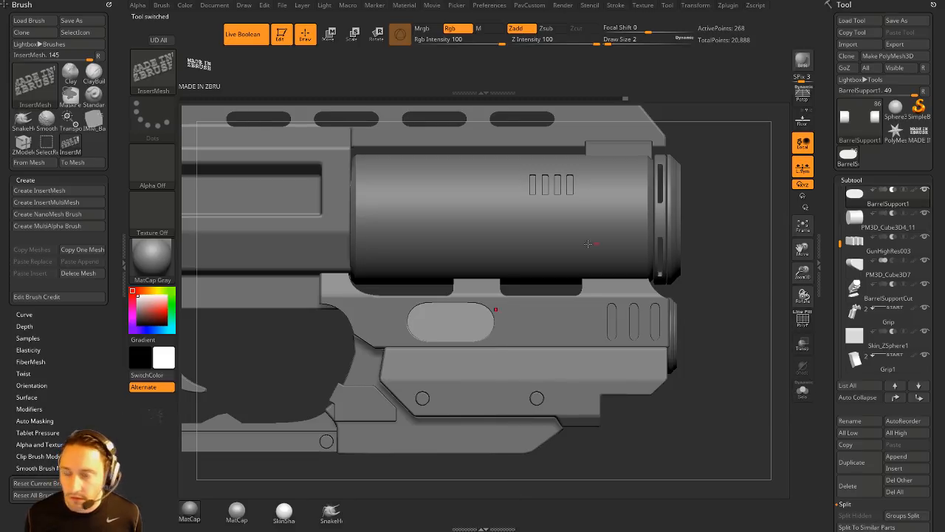
key("ctrl+d")
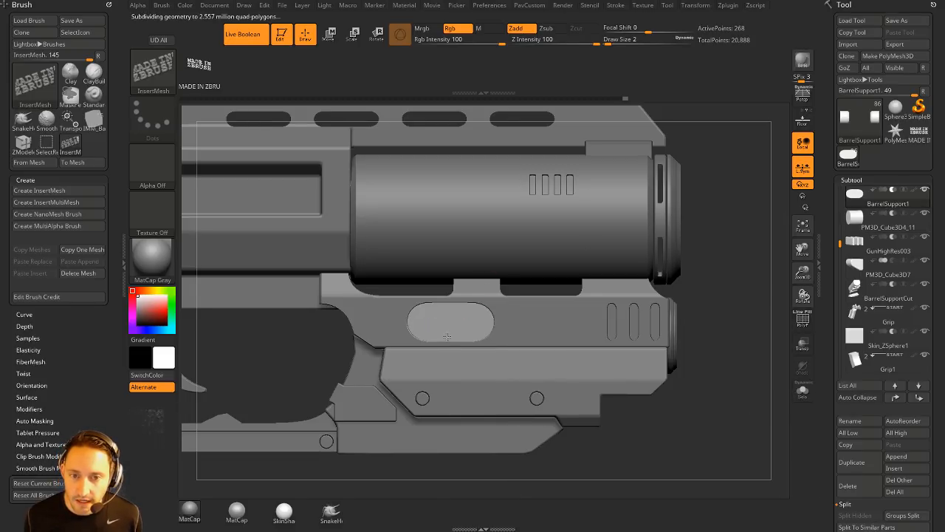
key("ctrl+d")
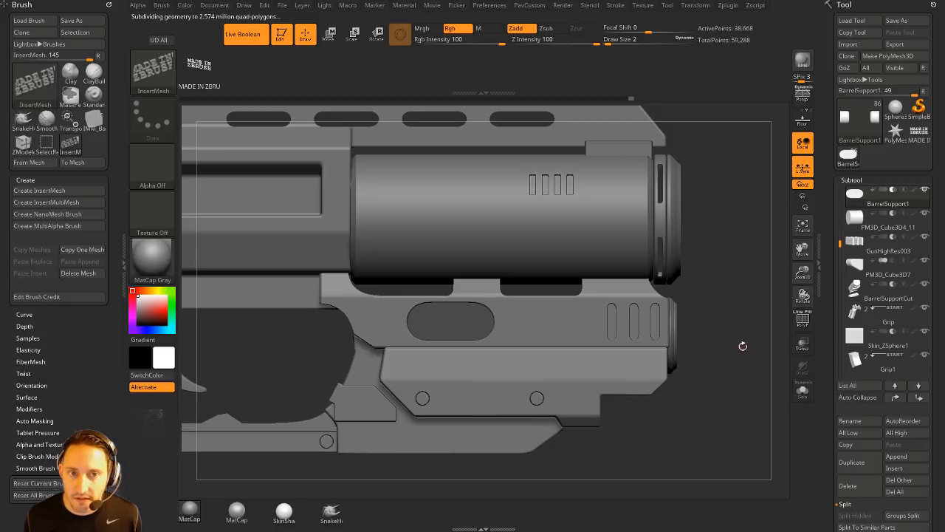
left_click_drag(738, 349, 425, 356)
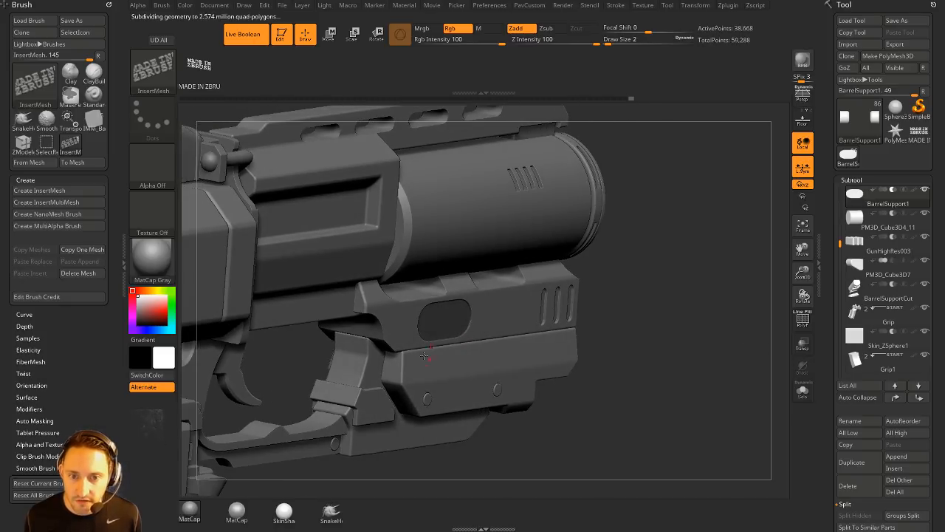
Step: Turn off Live Boolean and isolate the pair of BarrelSupport1 slot meshes with Solo mode
key("alt+b")
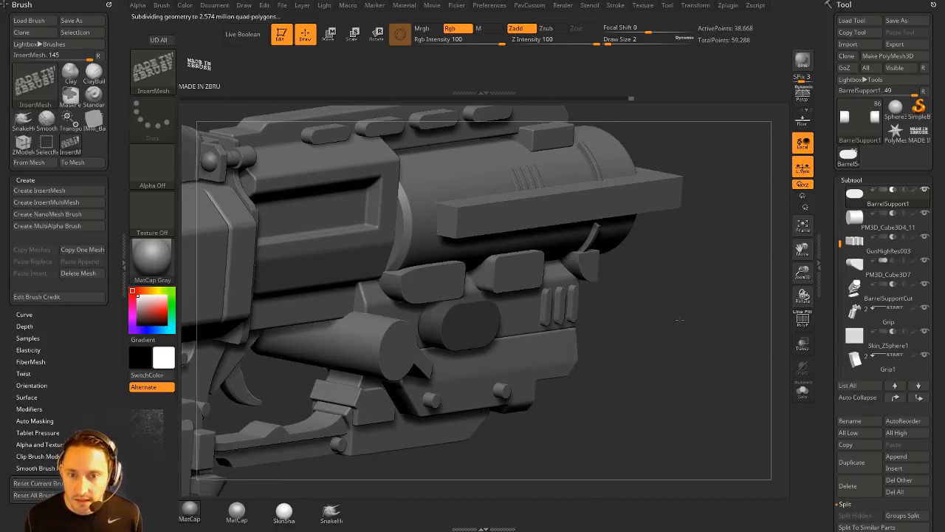
left_click_drag(680, 320, 713, 327)
left_click(803, 396)
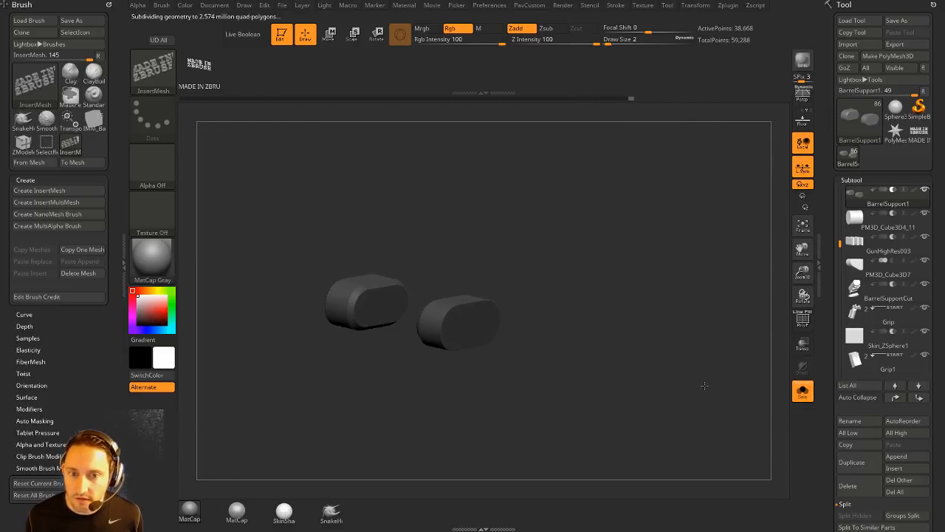
left_click_drag(704, 384, 677, 343)
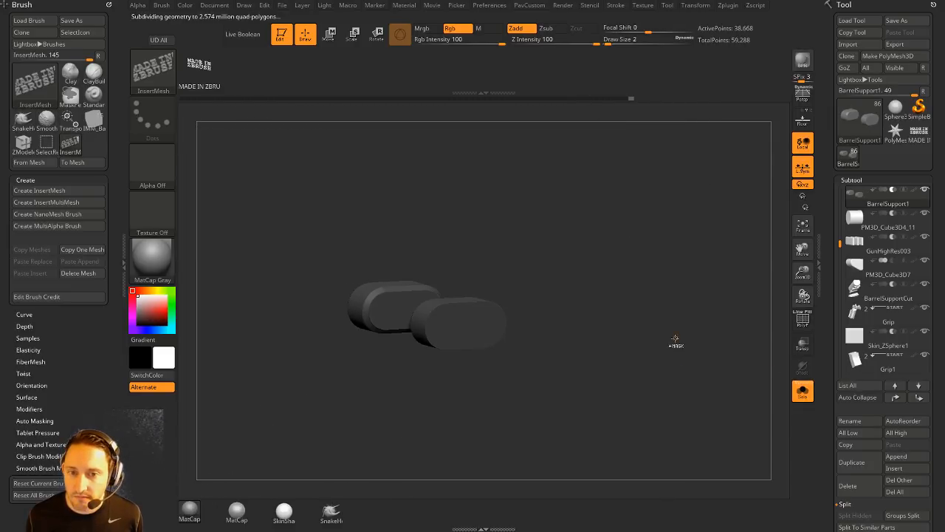
Step: Undo the subdivision of the isolated BarrelSupport1 slot meshes
key("ctrl+z")
key("ctrl+shift+z")
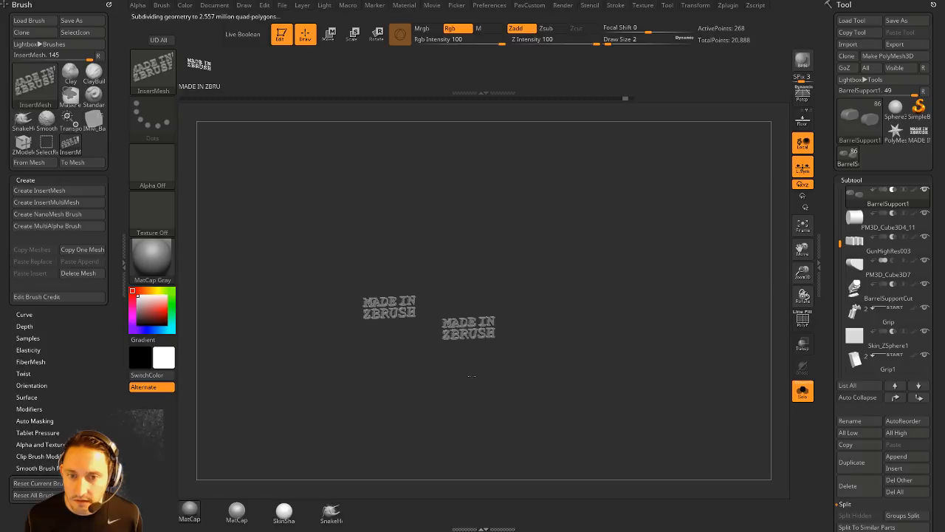
Step: Turn off Solo mode, face the revolver side-on and undo the MADE IN ZBRUSH insertion on the BarrelSupport1 slot
left_click_drag(695, 375, 697, 367)
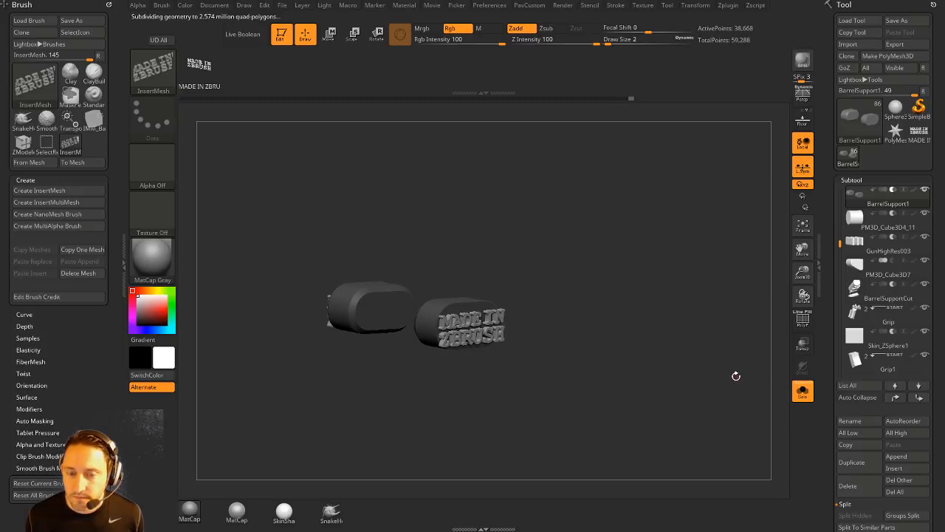
left_click(802, 391)
left_click_drag(729, 293, 725, 319, "shift")
key("ctrl")
key("ctrl+z")
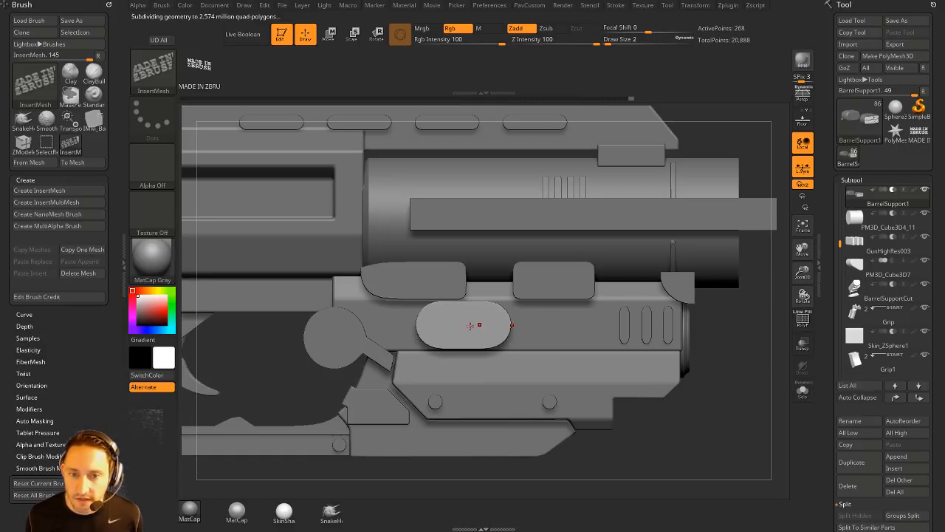
Step: Try inserting the MADE IN ZBRUSH mesh at different sizes on the oval BarrelSupport1 slot, undoing each attempt
mouse_move(462, 356)
left_mouse_down()
mouse_move(454, 369)
mouse_move(463, 371)
left_mouse_up()
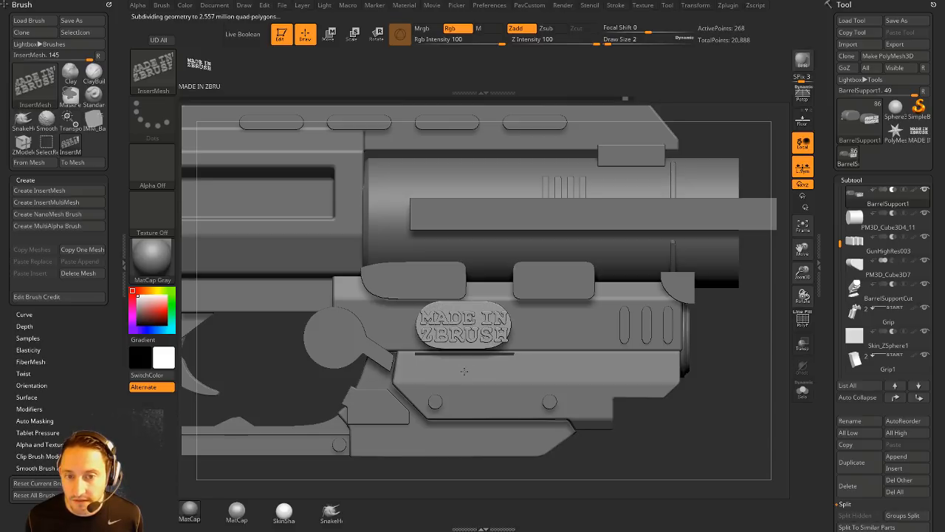
left_click_drag(546, 378, 545, 379)
key("ctrl+z")
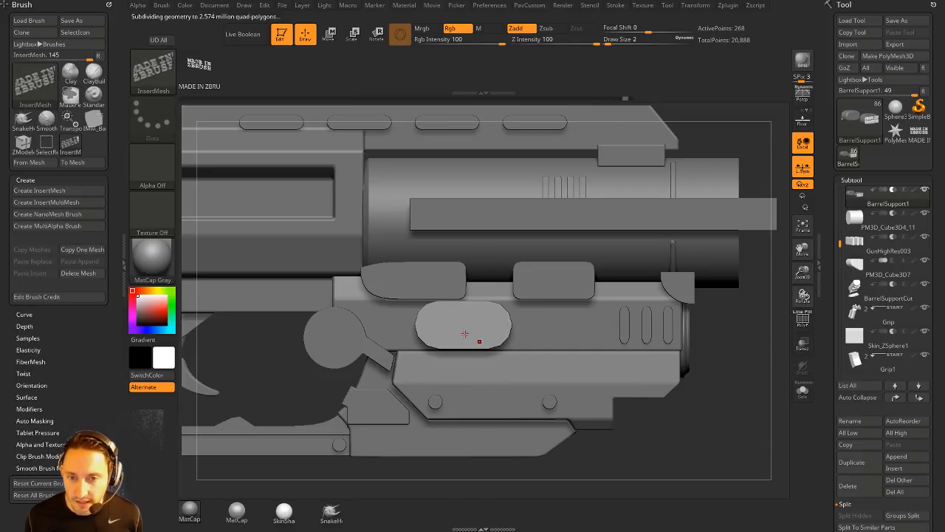
left_click_drag(465, 345, 466, 375)
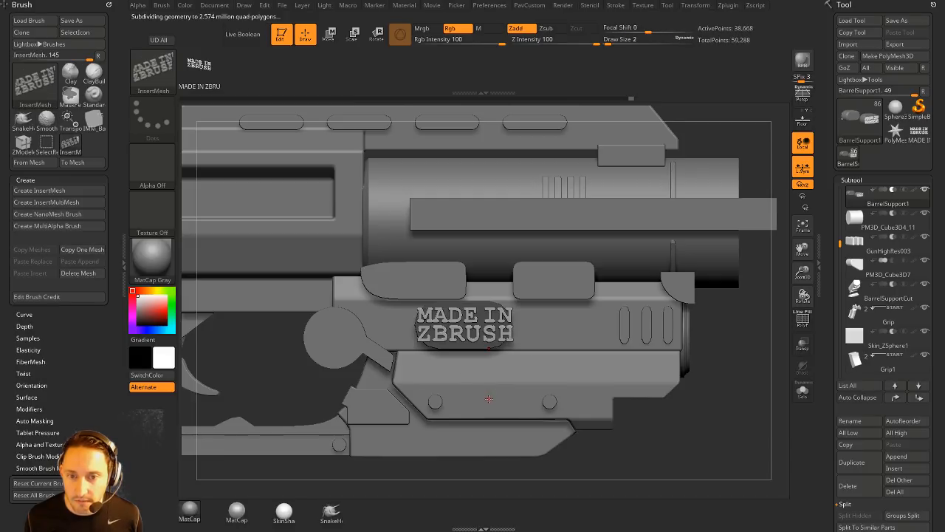
key("ctrl+z")
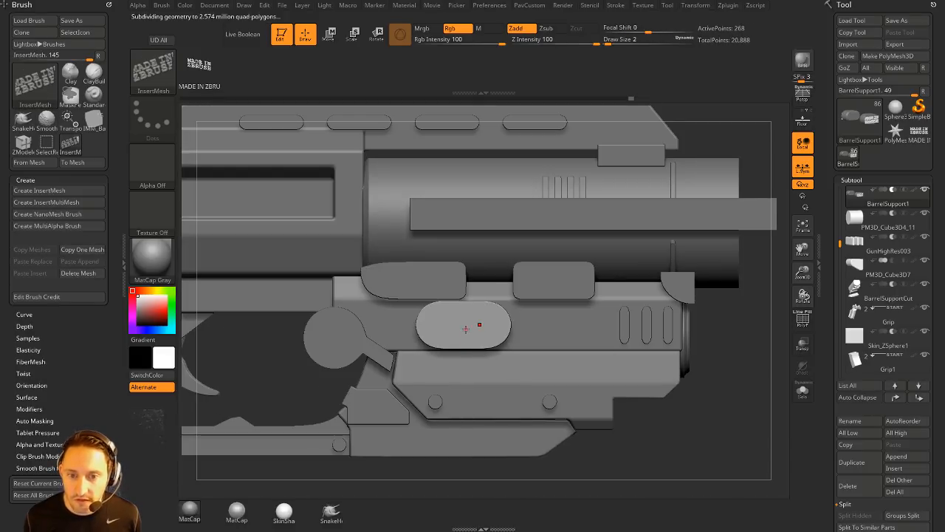
Step: Insert the MADE IN ZBRUSH mesh across the oval slot and split the unmasked text into its own subtool
left_click_drag(465, 371, 499, 372)
key("shift")
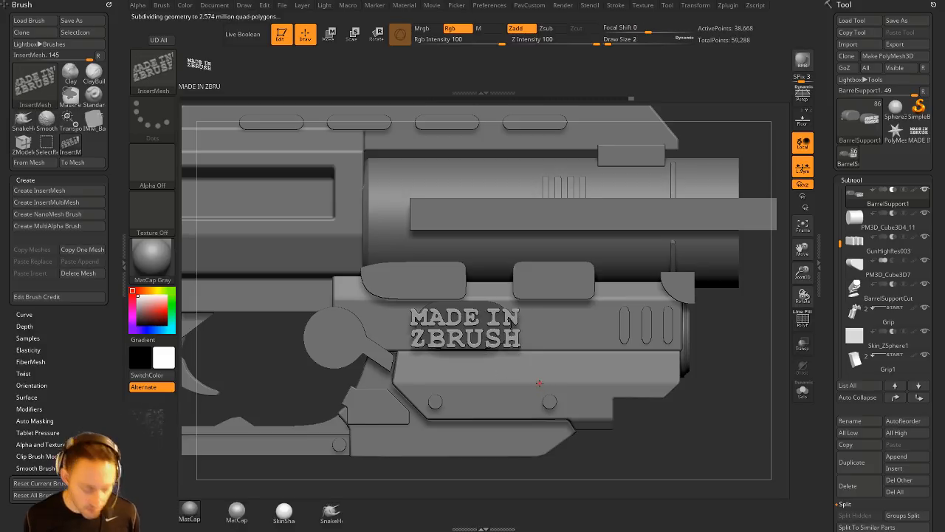
mouse_move(740, 354)
left_mouse_down()
mouse_move(770, 364)
mouse_move(746, 358)
left_mouse_up()
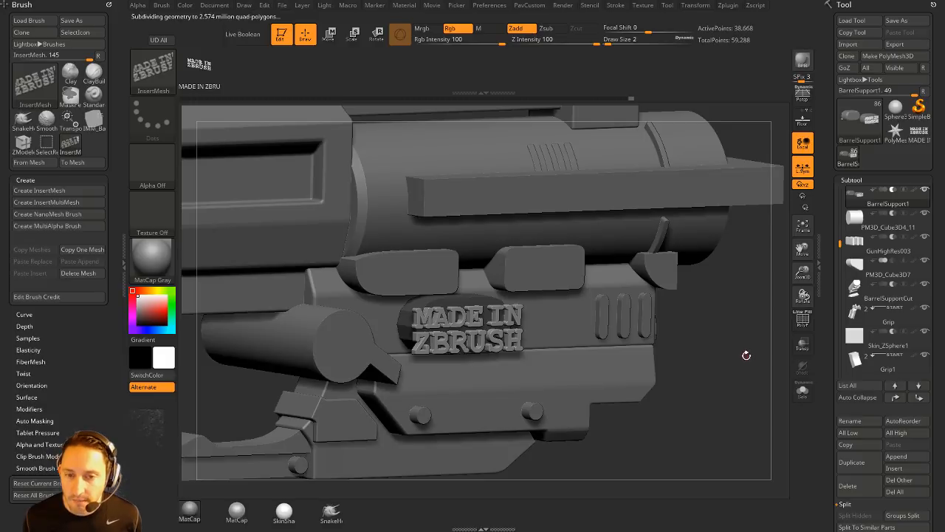
key("2")
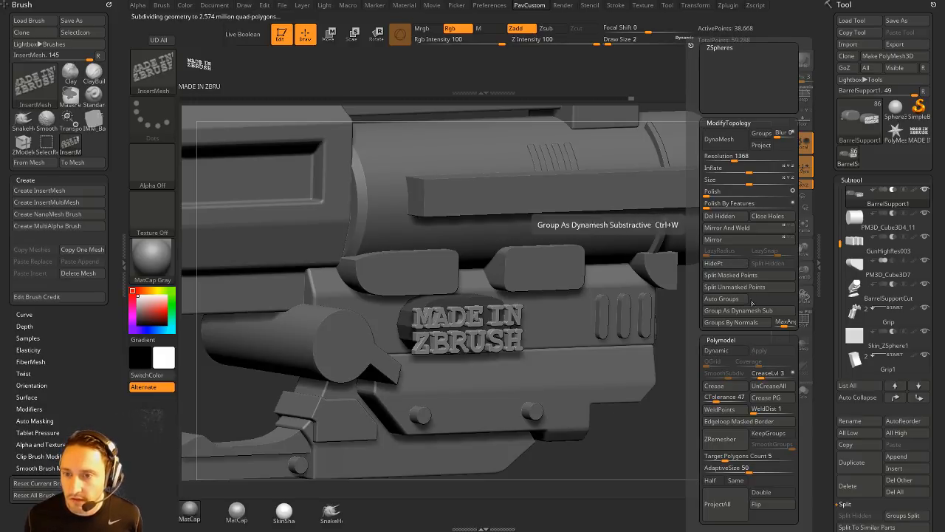
left_click(735, 287)
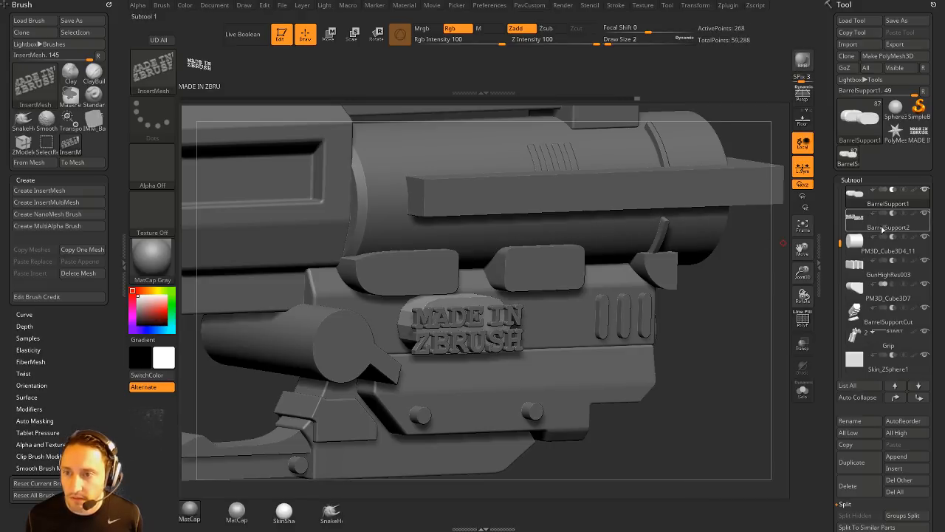
Step: Make the split-off text subtool BarrelSupport2 active and show it beside BarrelSupport and BarrelSupport1 in the subtool list
left_click_drag(732, 305, 713, 319)
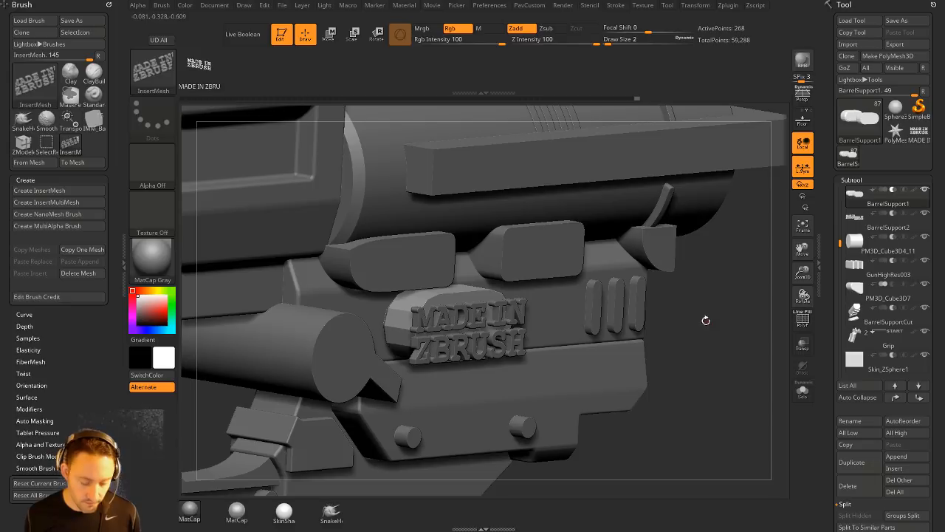
left_click(512, 320, "alt")
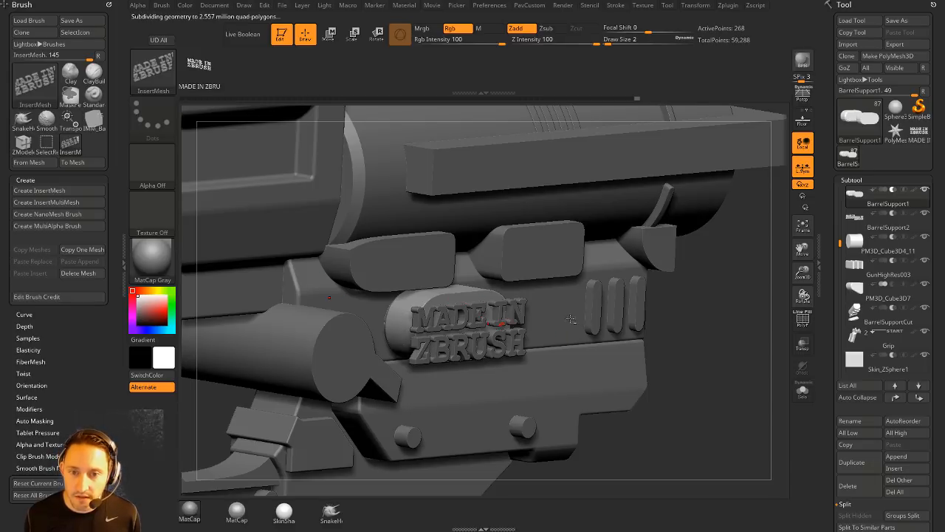
left_click_drag(704, 322, 668, 323)
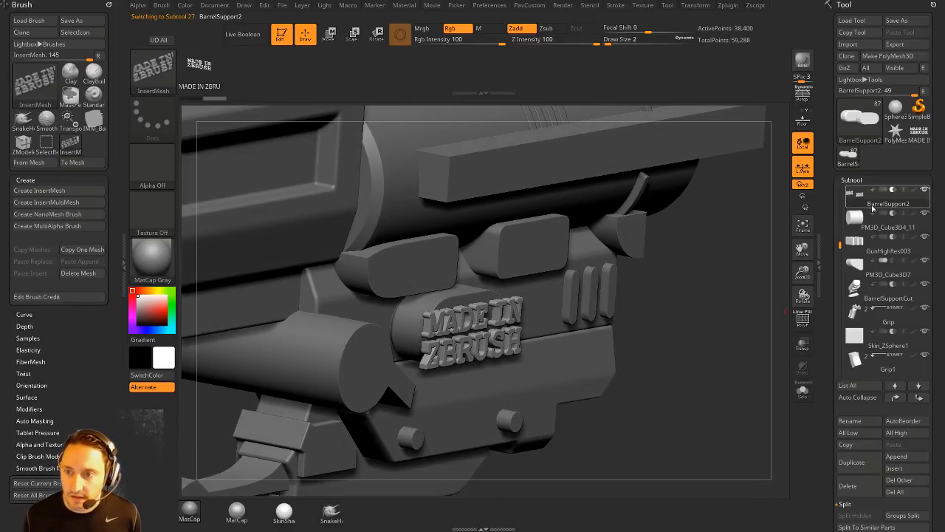
mouse_move(840, 244)
left_mouse_down()
mouse_move(839, 229)
mouse_move(840, 238)
left_mouse_up()
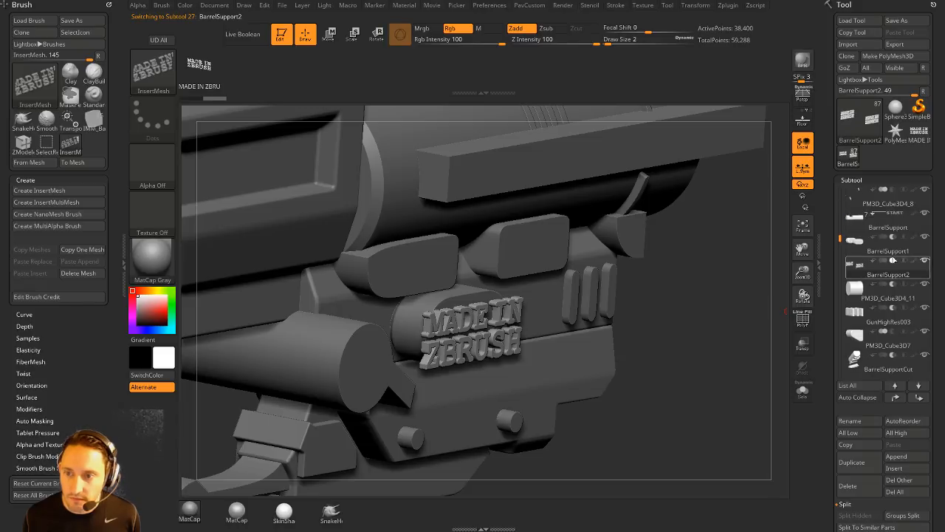
mouse_move(888, 247)
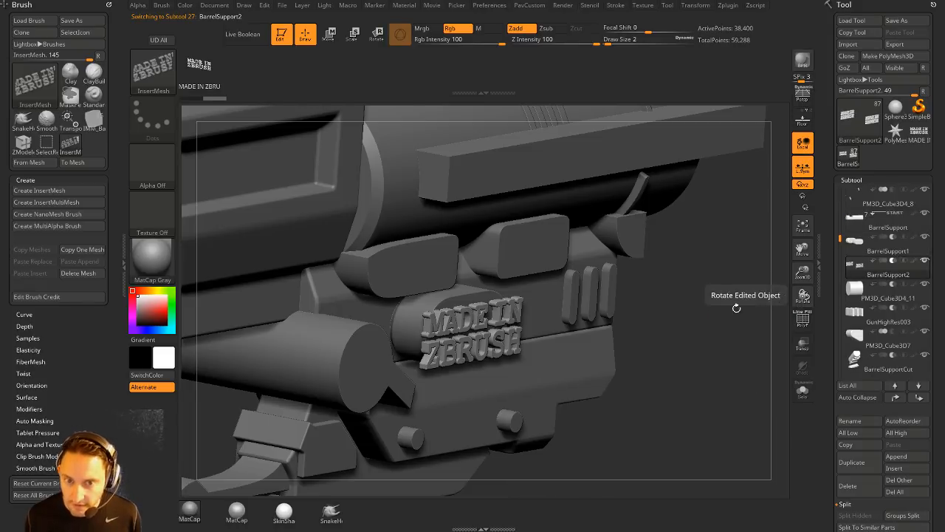
Step: Examine the polygroup and wireframe of the MADE IN ZBRUSH text up close with PolyFrame display
key("shift+f")
left_click_drag(753, 313, 758, 364, "alt")
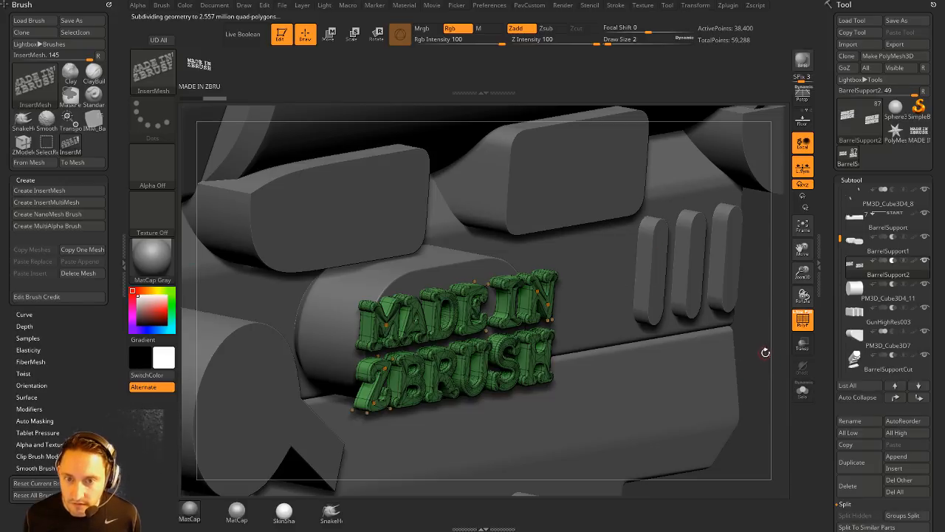
left_click(803, 324)
left_click(803, 325)
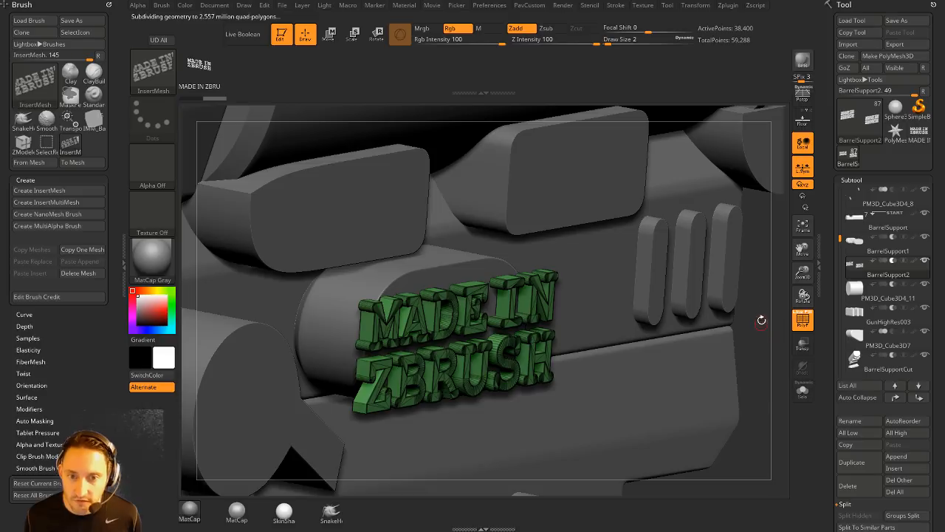
left_click_drag(758, 319, 783, 331)
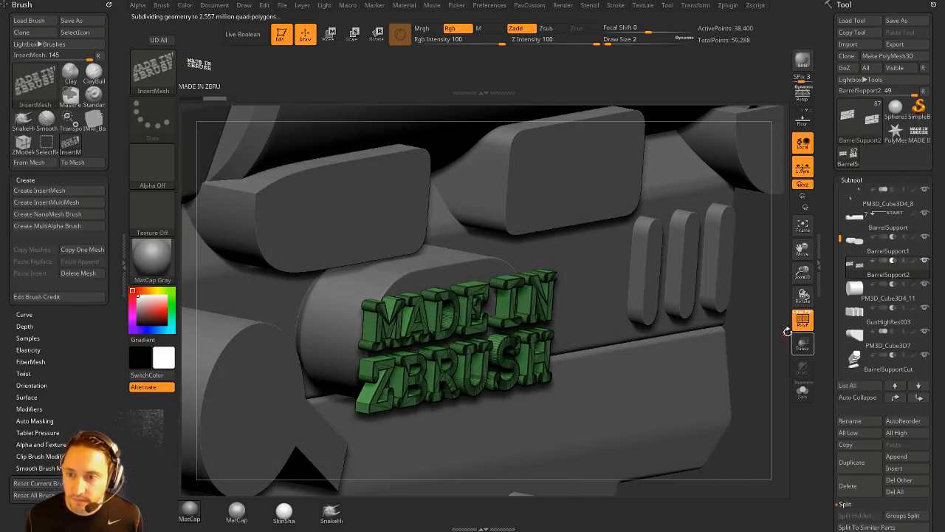
Step: Turn Live Boolean on and PolyFrame off, and move the text along Z into the oval slot
left_click(249, 33)
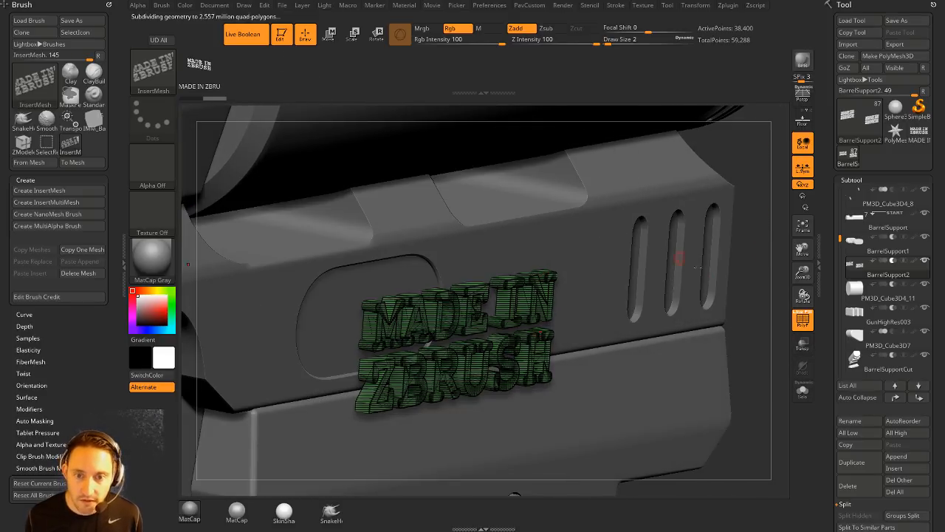
left_click(801, 322)
key("w")
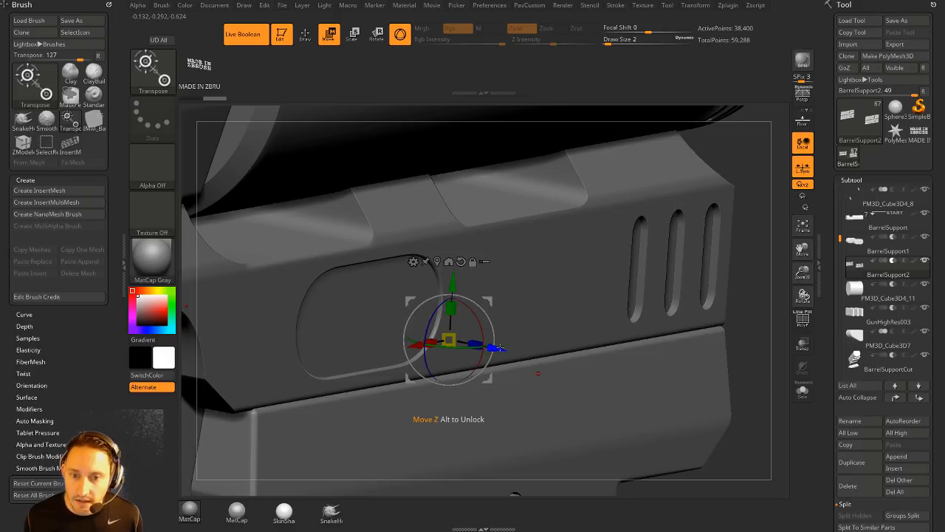
left_click_drag(498, 347, 424, 325)
left_click_drag(748, 274, 556, 279)
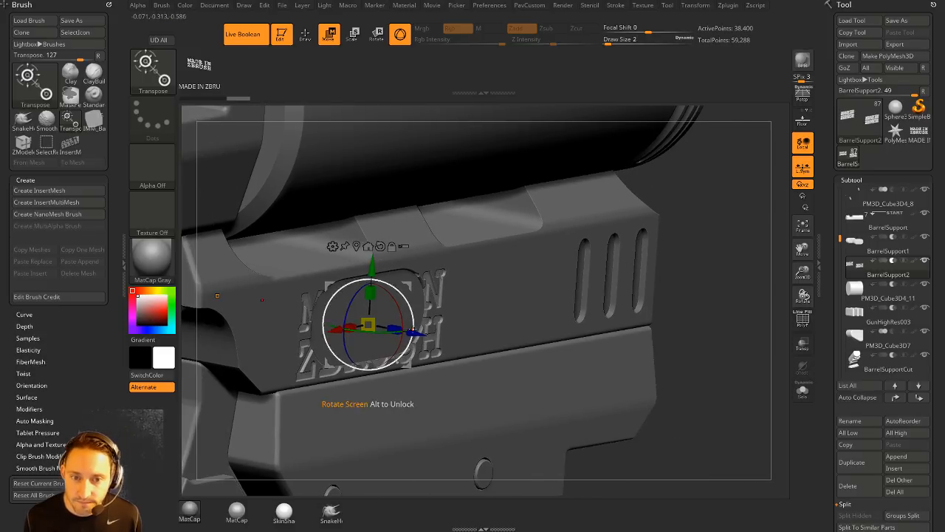
left_click_drag(416, 333, 413, 332)
Step: Scale the MADE IN ZBRUSH text down uniformly to about 0.82 and inspect its copy on the gun's other side
left_click_drag(704, 277, 700, 271, "shift")
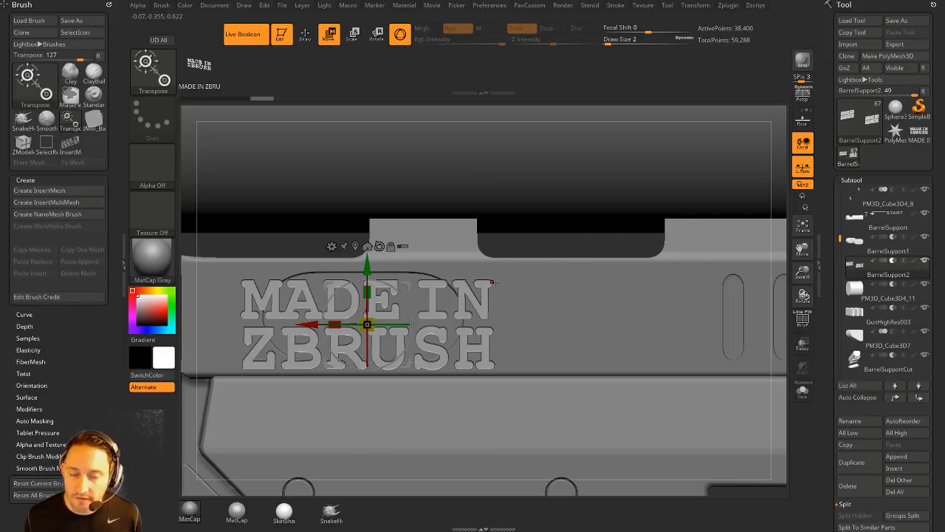
left_click_drag(367, 323, 327, 304)
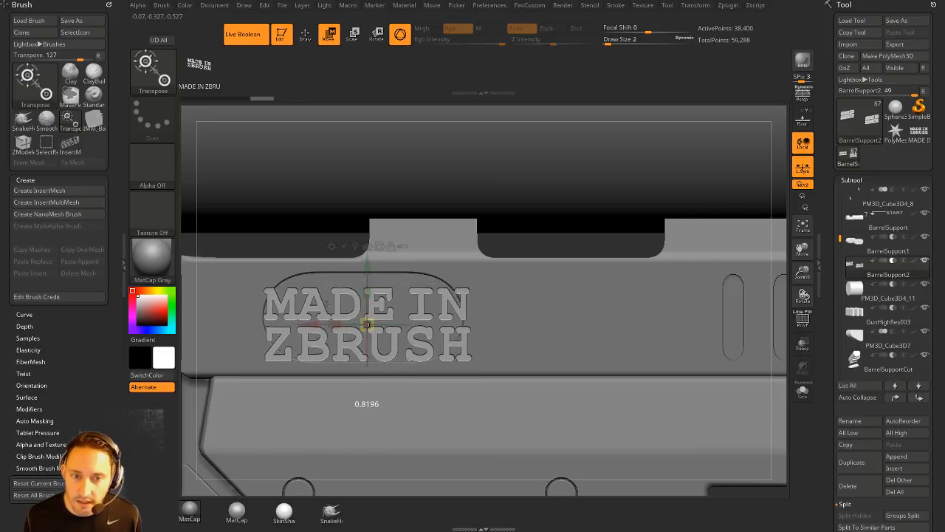
left_click_drag(621, 244, 543, 232, "alt")
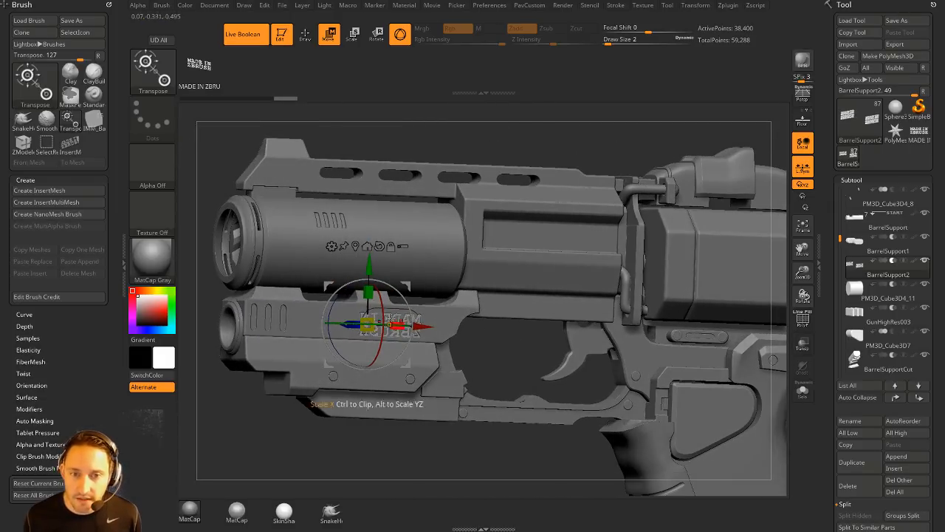
left_click_drag(488, 362, 532, 354)
left_click(705, 5)
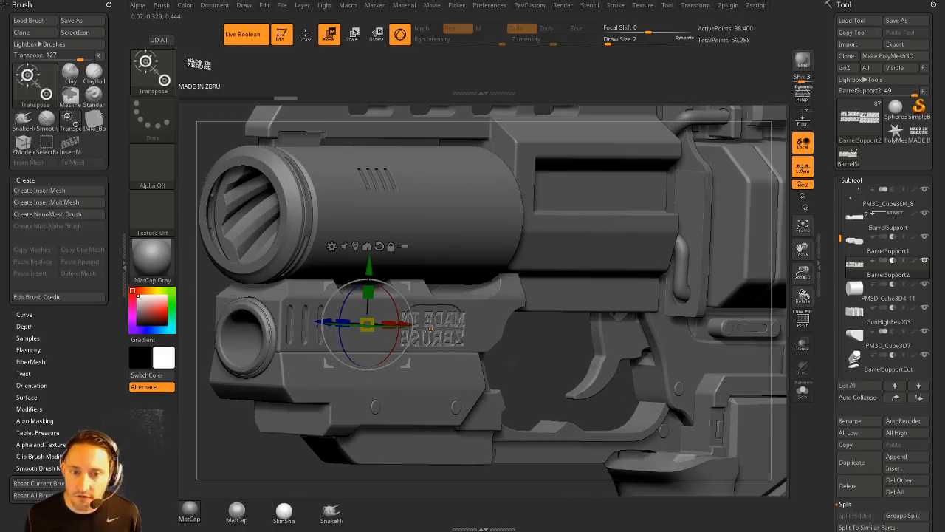
Step: Scale the text down further so it fits inside the oval slot, and return to Draw mode
left_click_drag(221, 339, 340, 347)
left_click_drag(647, 296, 664, 261)
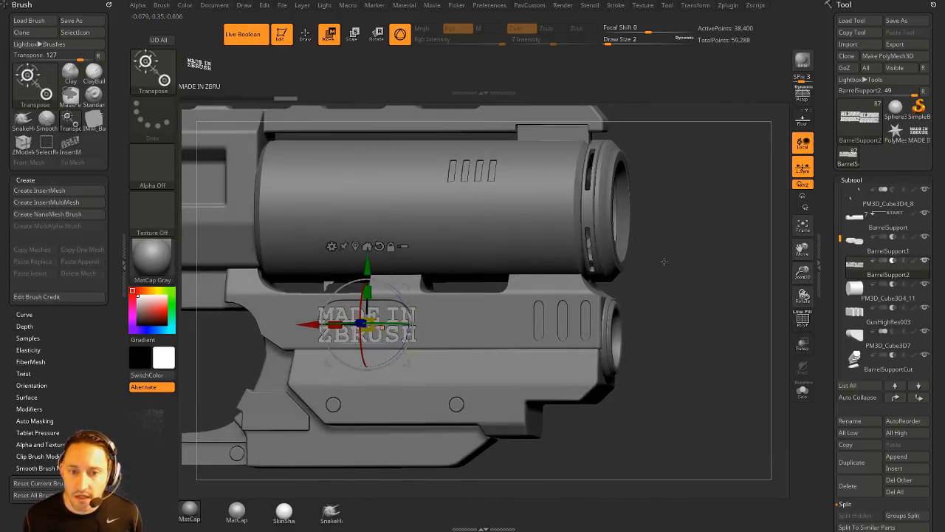
left_click_drag(622, 325, 457, 326)
left_click_drag(544, 304, 688, 285)
mouse_move(425, 288)
left_mouse_down()
mouse_move(396, 287)
mouse_move(443, 253)
mouse_move(480, 245)
left_mouse_up()
key("q")
left_click_drag(709, 243, 738, 241)
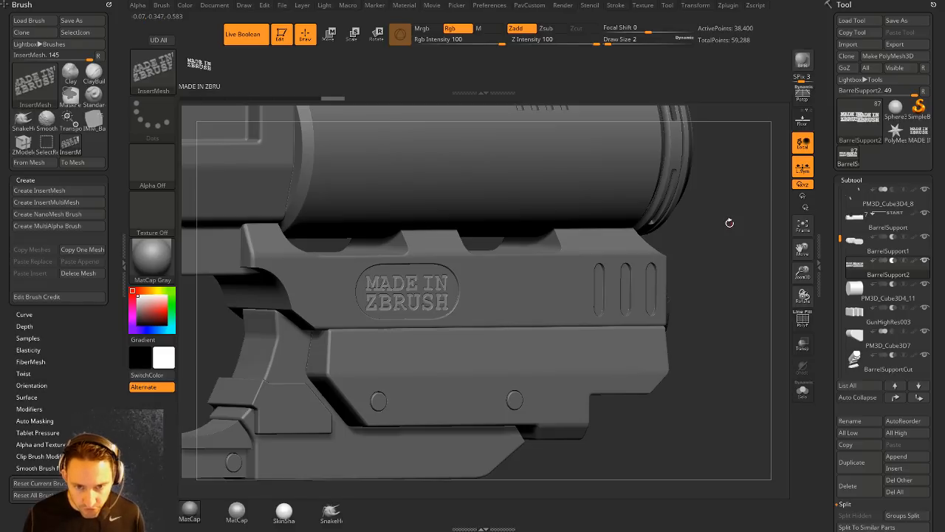
Step: Set the BarrelSupport2 text to additive Boolean and compare it with the BarrelSupport and BarrelSupport1 subtools, ending on BarrelSupport2
left_click_drag(739, 261, 521, 334)
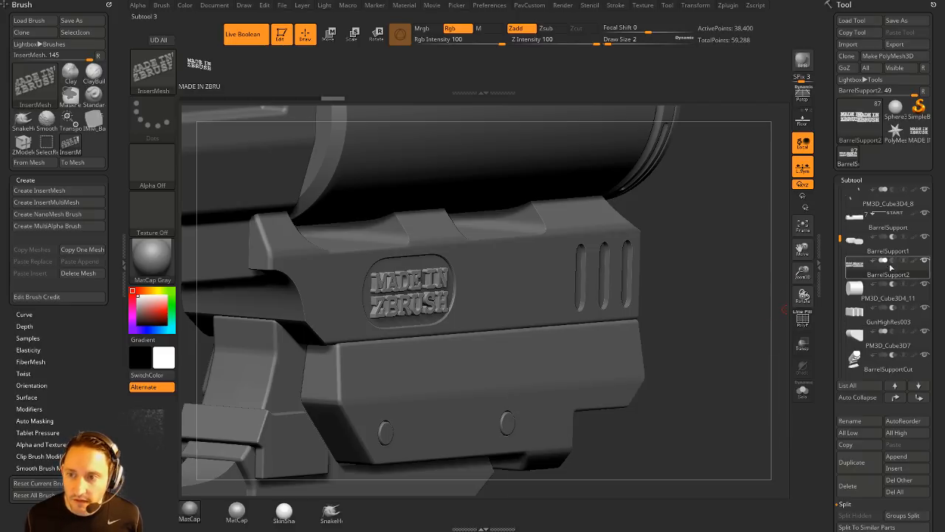
mouse_move(884, 246)
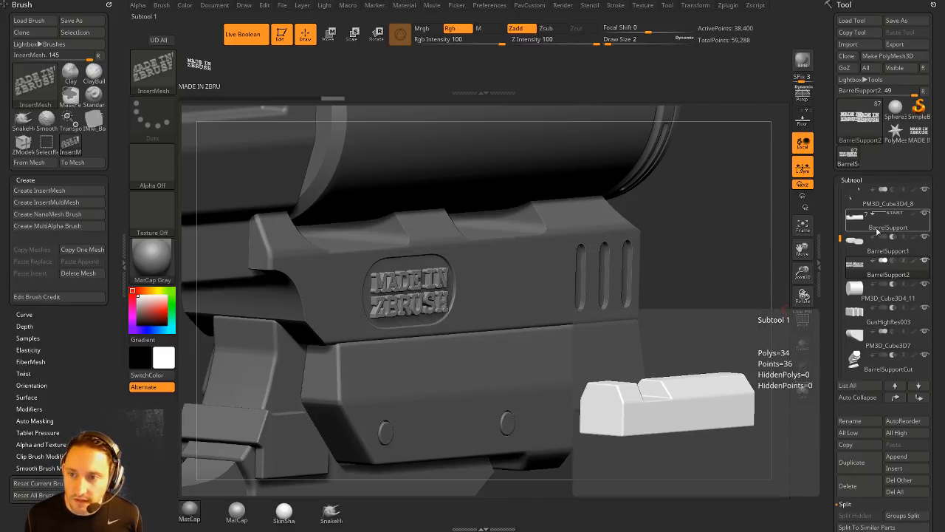
left_click(878, 231)
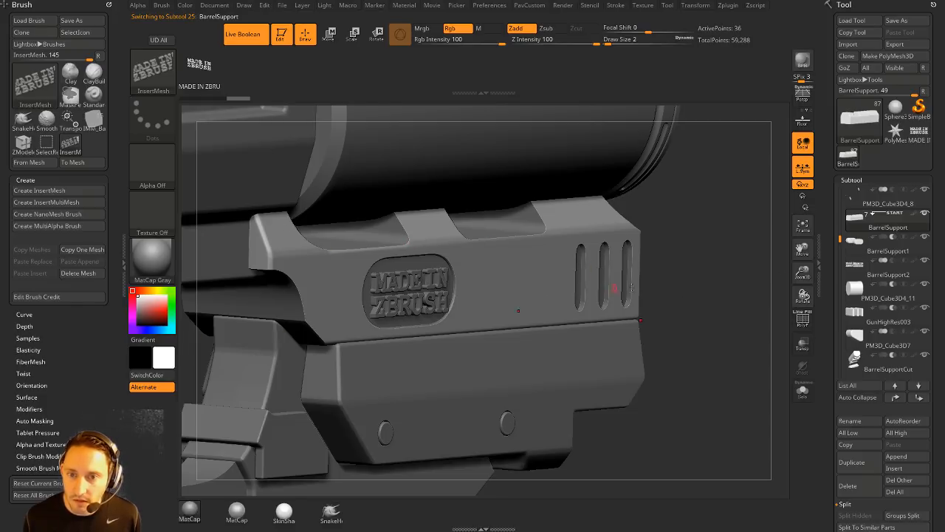
left_click(886, 252)
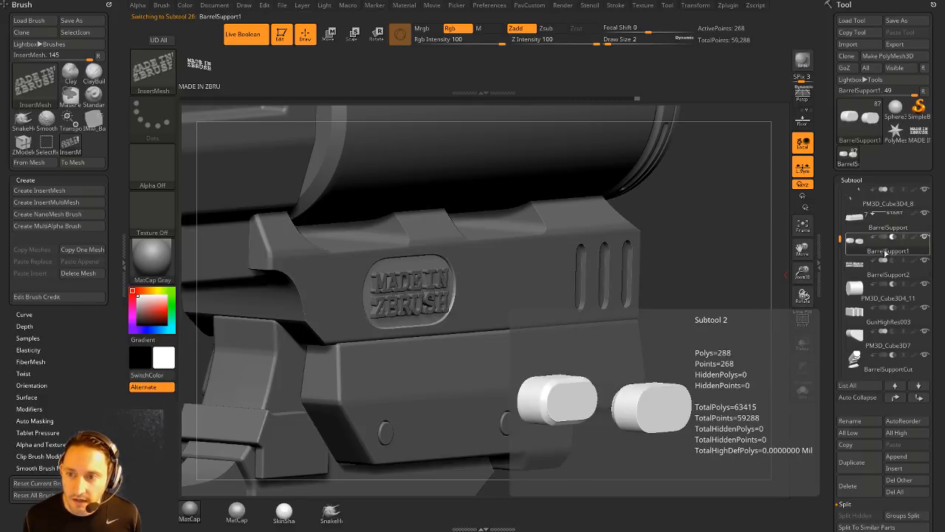
left_click(888, 275)
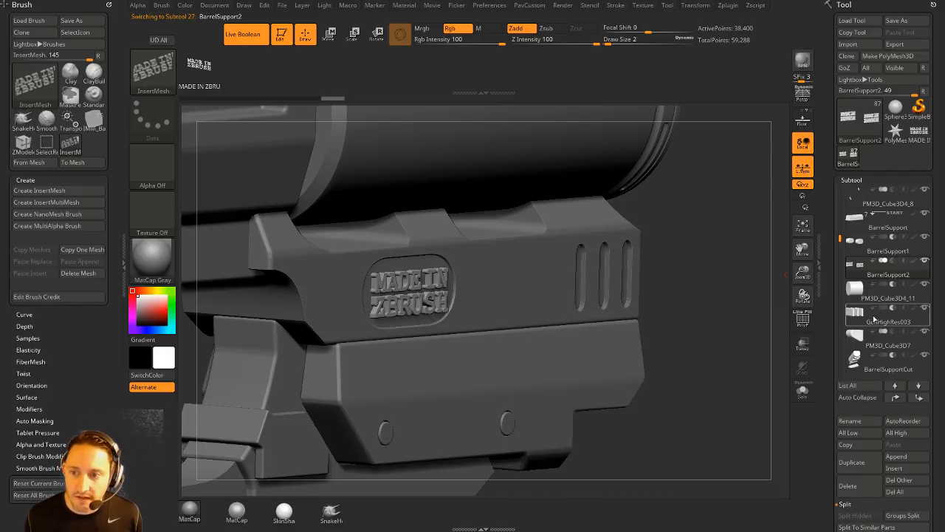
Step: Move the raised BarrelSupport2 letters deeper into the oval recess and return to Draw mode
key("w")
left_click_drag(446, 297, 449, 296)
key("q")
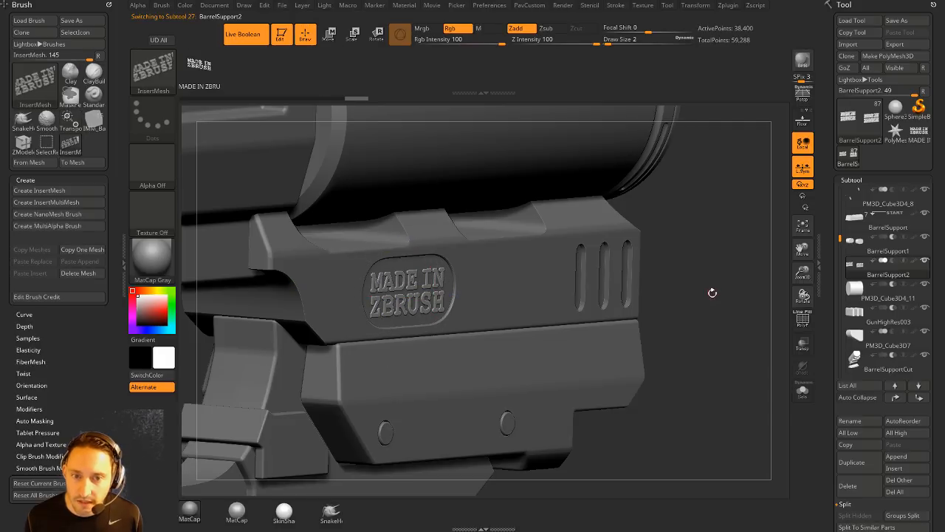
Step: Check the recessed lettering from the side and isolate the BarrelSupport2 text in Solo mode
left_click_drag(711, 292, 739, 287)
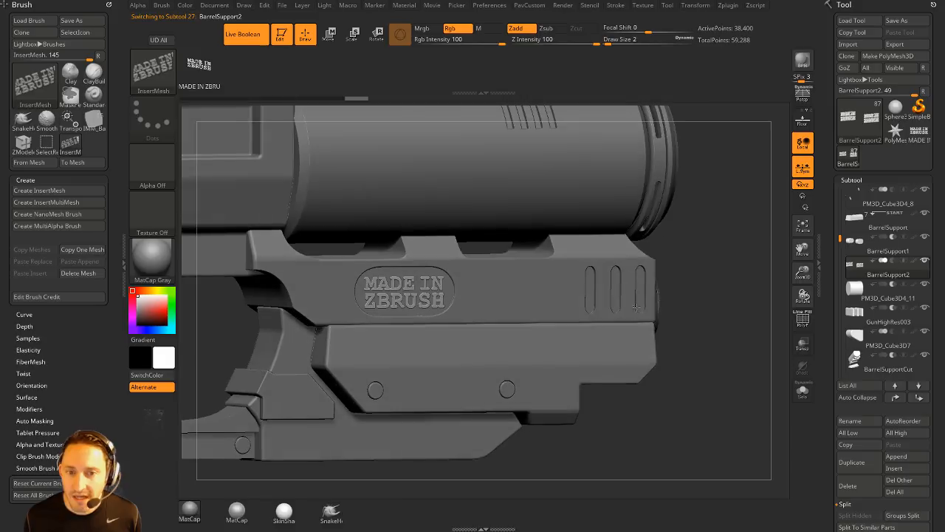
left_click_drag(636, 308, 487, 259)
left_click(801, 392)
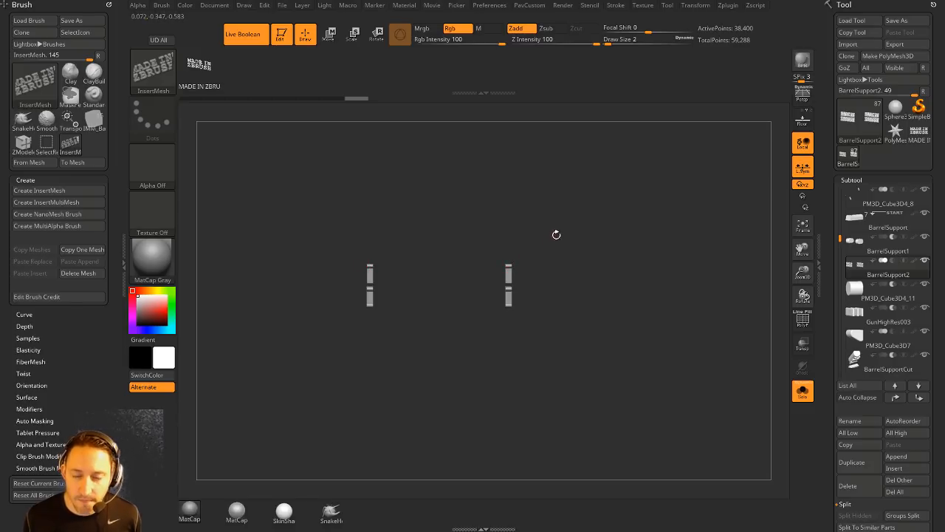
left_click_drag(556, 234, 530, 280, "ctrl")
left_click_drag(498, 343, 504, 344, "ctrl")
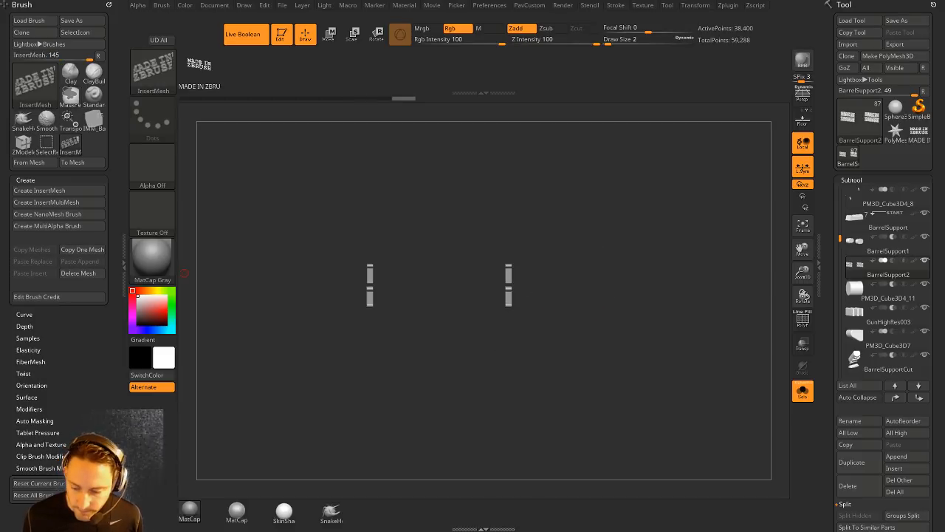
left_click_drag(464, 198, 538, 259)
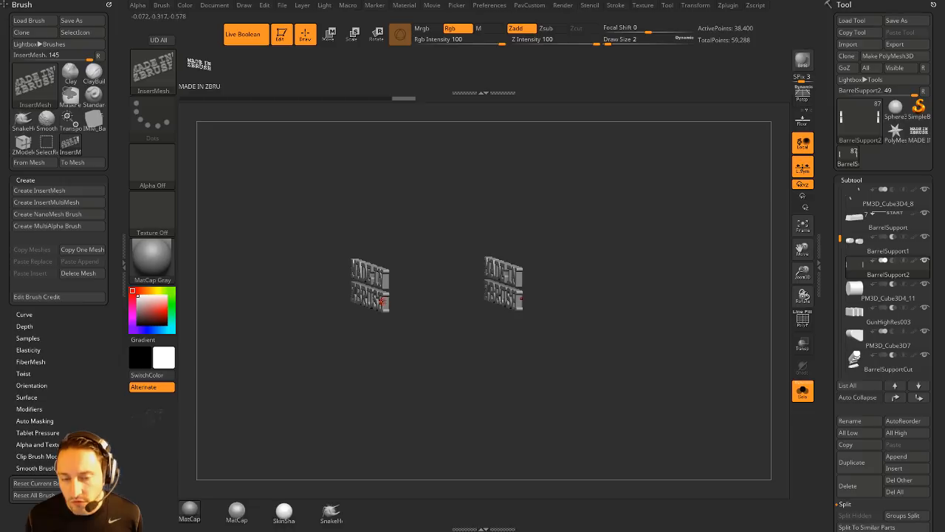
left_click_drag(559, 292, 573, 294)
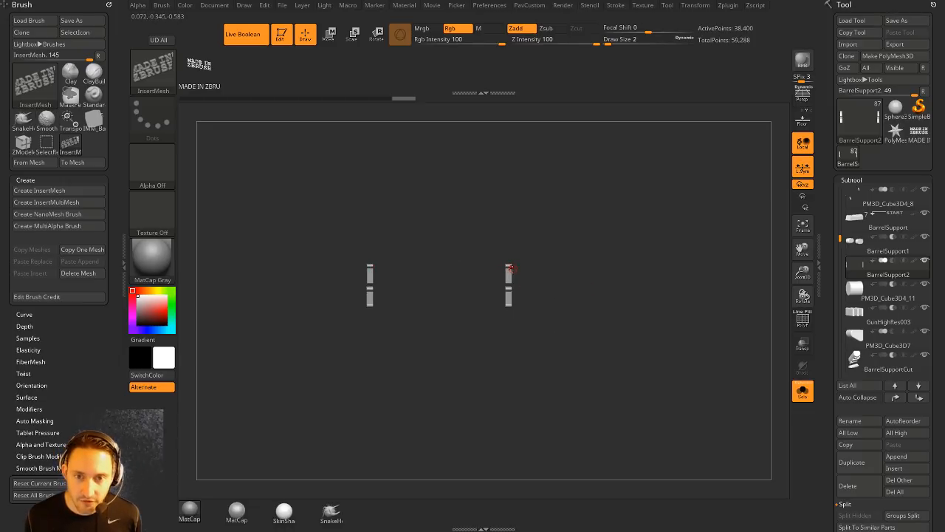
mouse_move(552, 241)
left_mouse_down("ctrl")
mouse_move(491, 368)
mouse_move(418, 358)
left_mouse_up("ctrl")
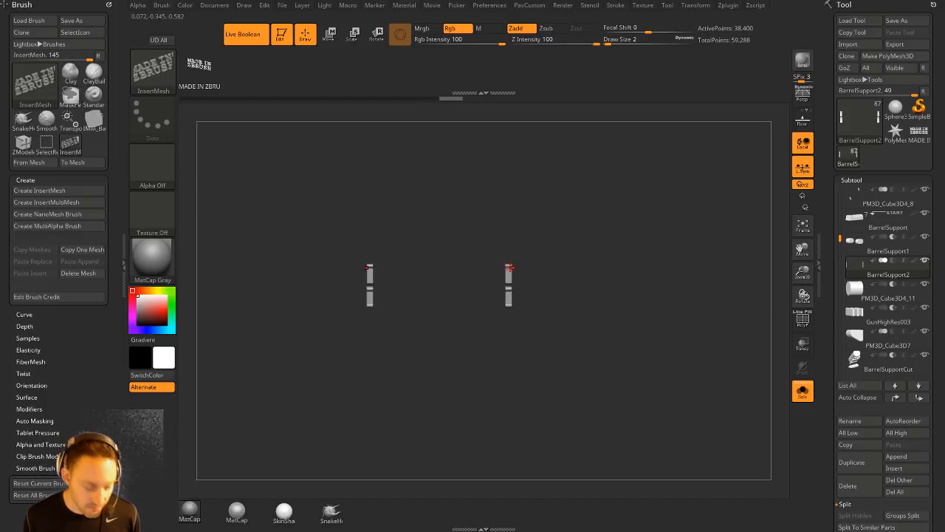
left_click(694, 8)
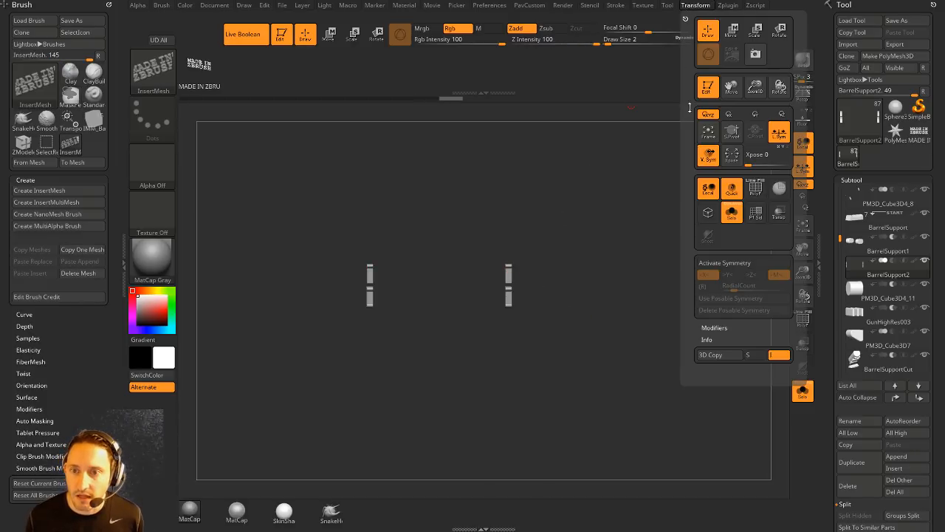
mouse_move(586, 201)
left_mouse_down("ctrl")
mouse_move(486, 349)
mouse_move(488, 413)
left_mouse_up("ctrl")
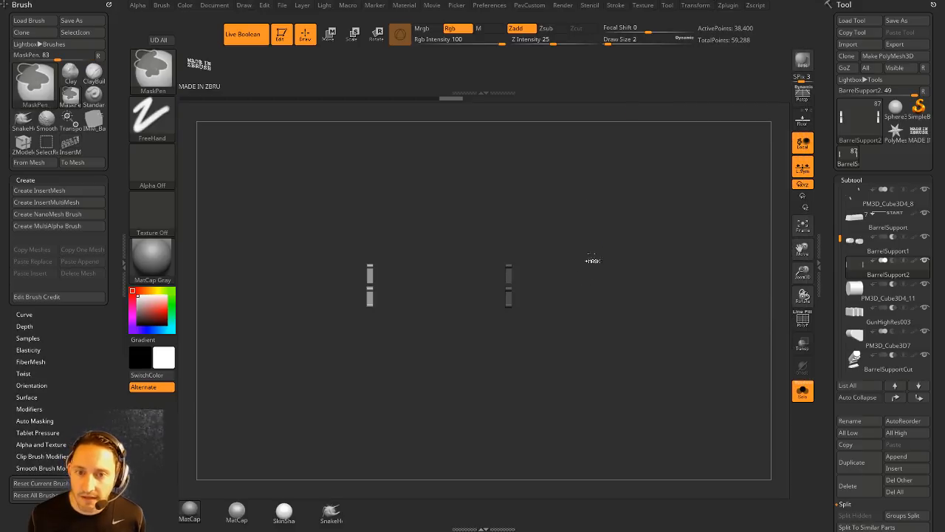
left_click(627, 269, "ctrl")
left_click_drag(671, 311, 629, 247, "ctrl")
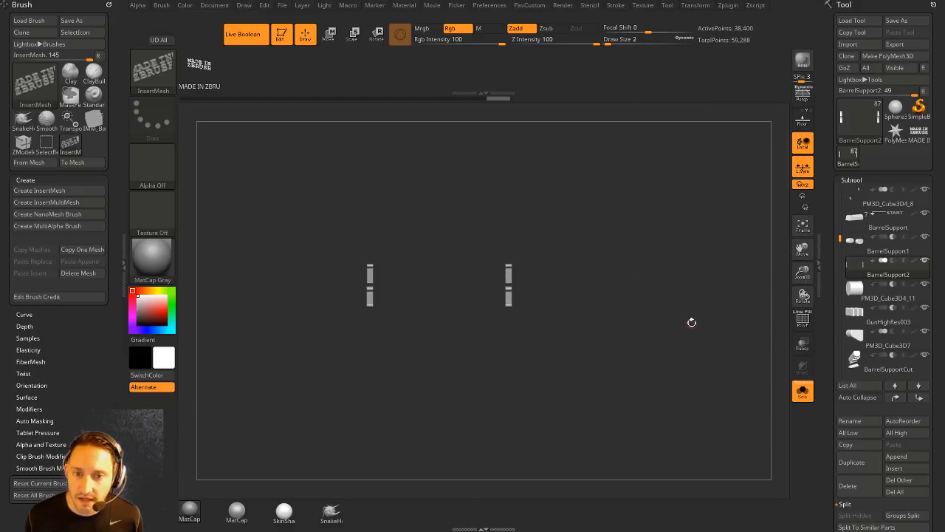
Step: Mask one copy of the BarrelSupport2 lettering and centre the Move gizmo on the unmasked copy
left_click_drag(652, 194, 489, 364, "ctrl")
mouse_move(373, 352)
left_mouse_down()
mouse_move(593, 272)
mouse_move(670, 265)
left_mouse_up()
key("w")
left_click_drag(652, 230, 639, 219)
left_click_drag(508, 180, 477, 182, "alt")
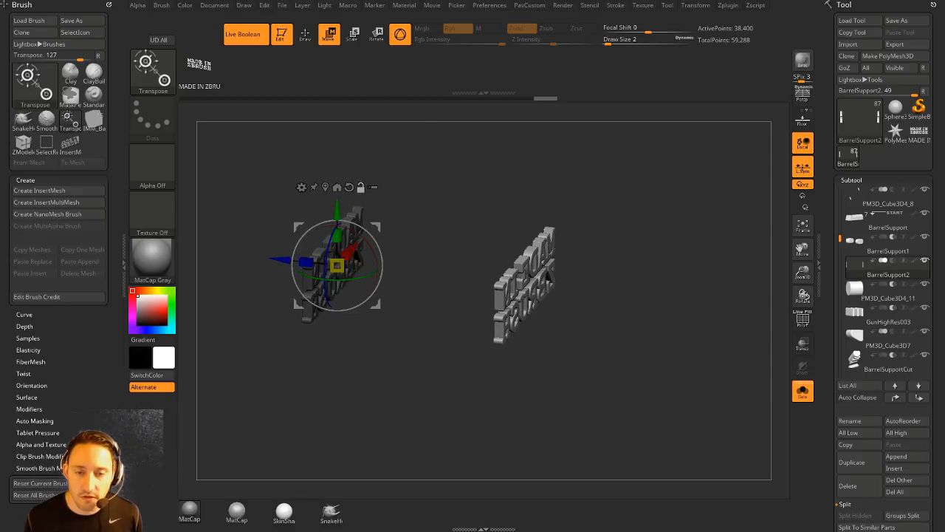
left_click(336, 187)
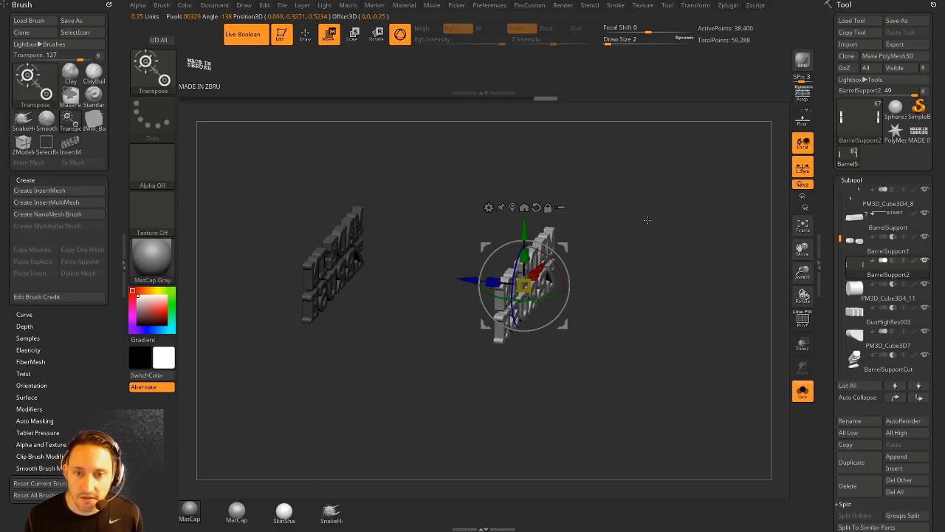
Step: Rotate the unmasked lettering half a turn about its own centre to read correctly from outside, clear the mask and leave Solo mode
left_click_drag(647, 220, 640, 272, "shift")
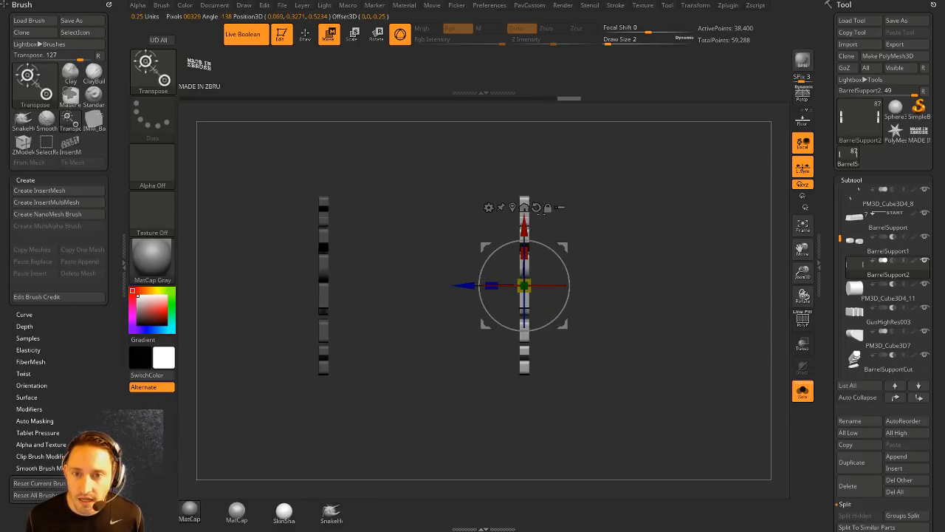
left_click(537, 207, "alt")
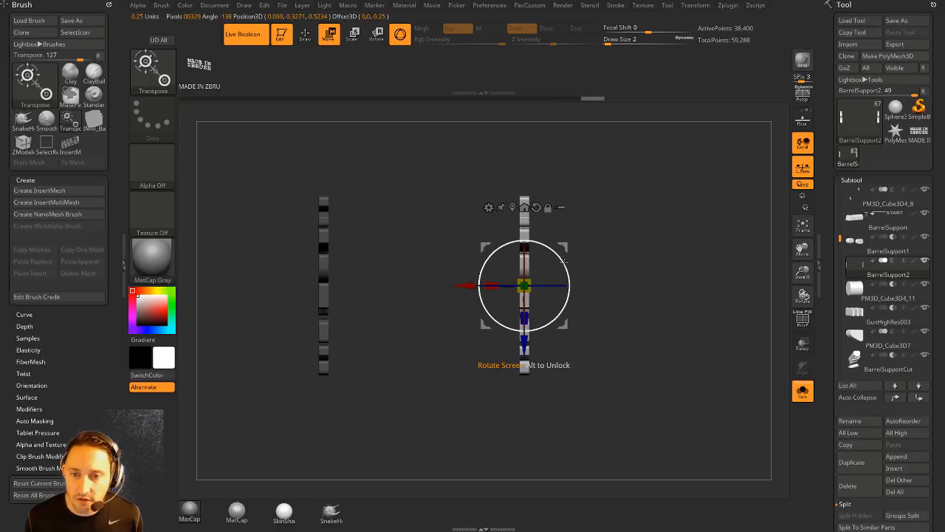
left_click_drag(563, 261, 488, 313)
key("q")
mouse_move(684, 340)
left_mouse_down()
mouse_move(675, 266)
mouse_move(685, 251)
left_mouse_up()
left_click_drag(686, 239, 696, 271, "ctrl")
left_click_drag(695, 272, 782, 370)
left_click(803, 390)
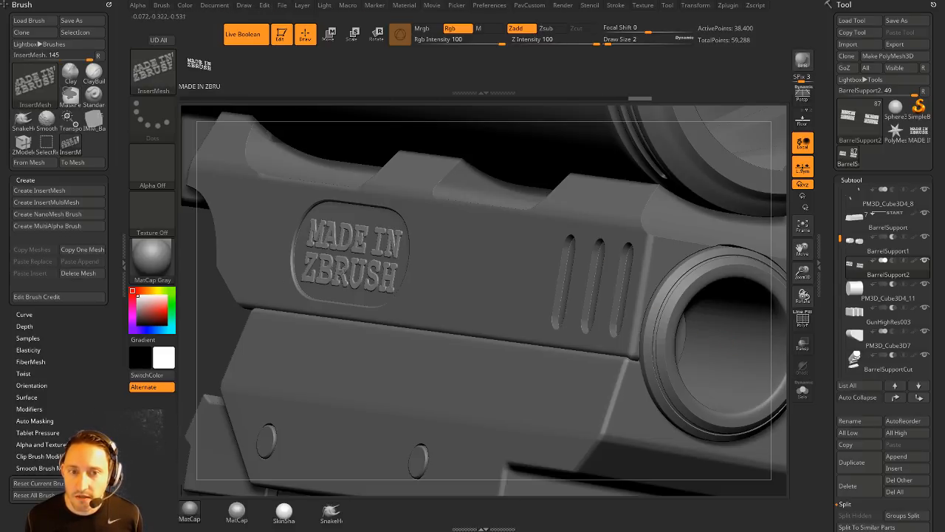
Step: Try the BarrelSupport2 lettering as intersecting, start-group and subtractive Boolean, and restore its additive mode
left_click_drag(212, 328, 310, 307)
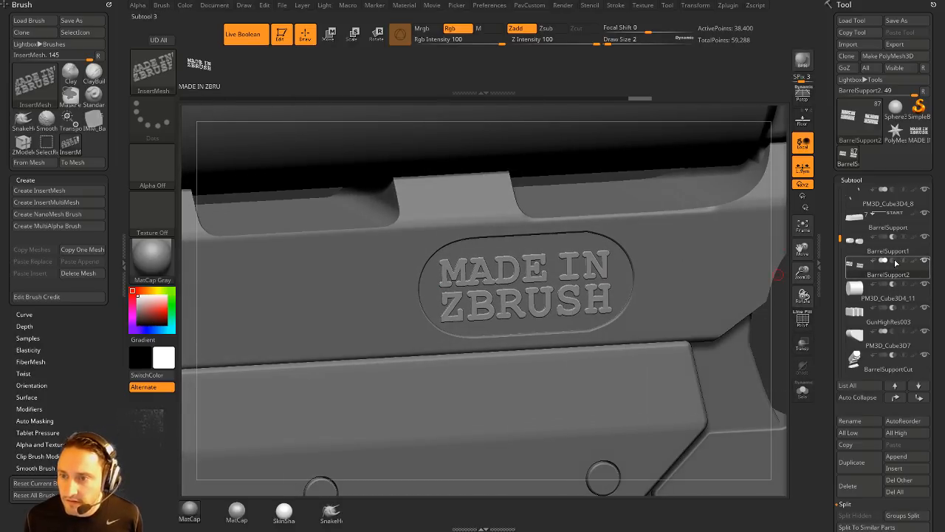
mouse_move(898, 270)
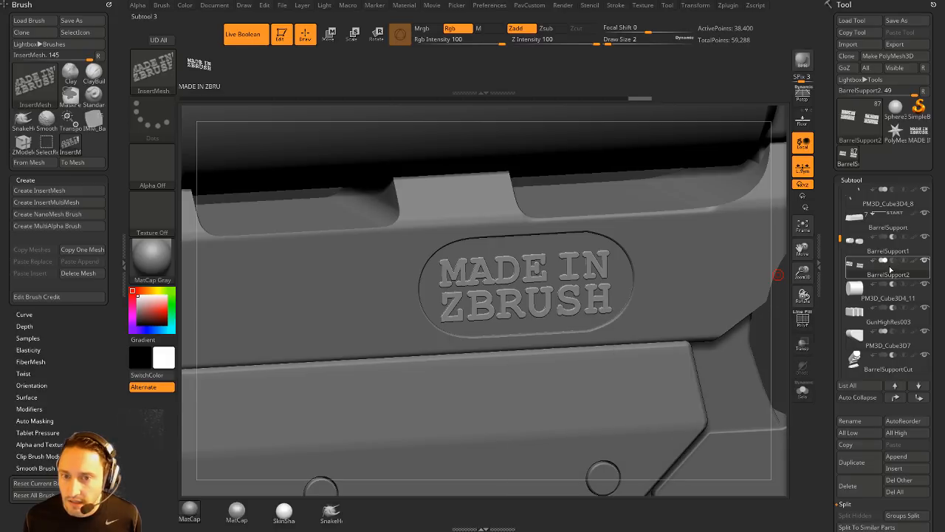
left_click(905, 263)
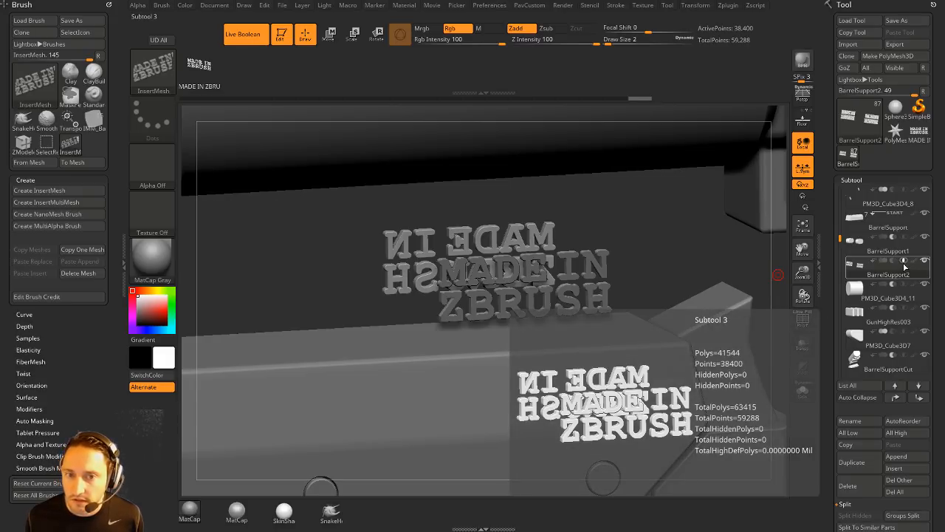
left_click(880, 263)
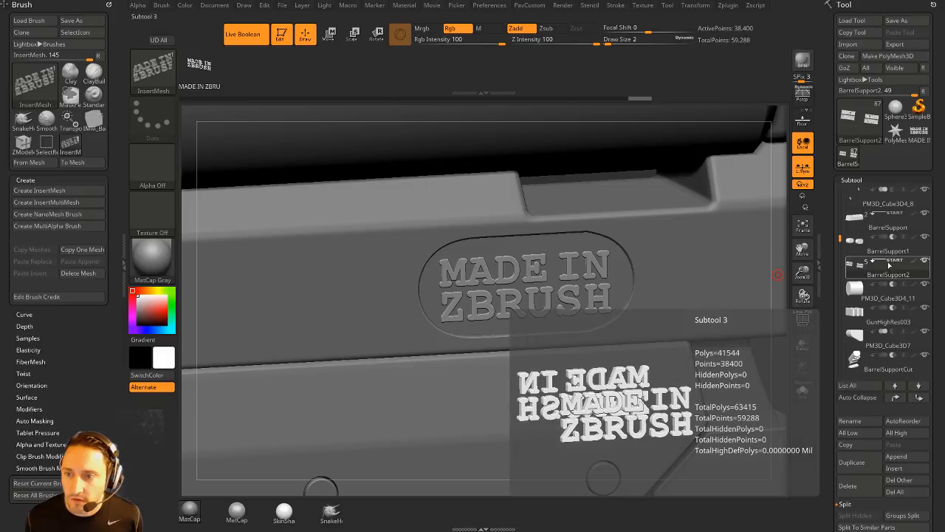
left_click(875, 262)
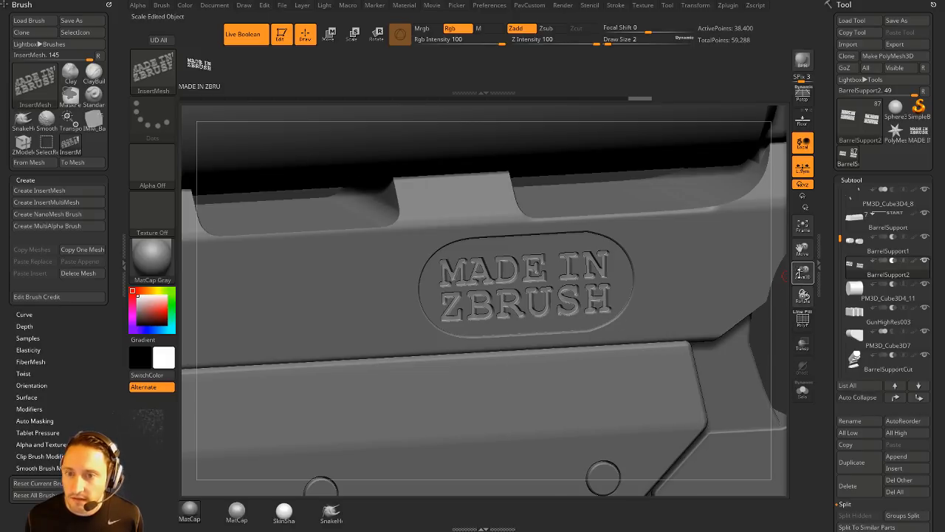
left_click(884, 262)
Step: Examine how the MADE IN ZBRUSH lettering sits on the whole revolver from several angles
left_click_drag(785, 270, 664, 176)
left_click_drag(554, 377, 724, 329)
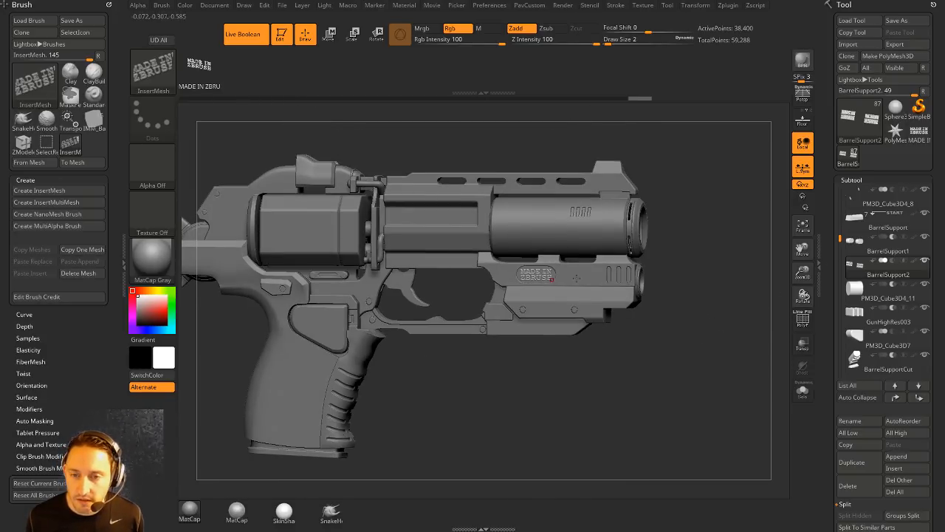
right_click_drag(522, 278, 570, 282)
left_click_drag(718, 297, 708, 314)
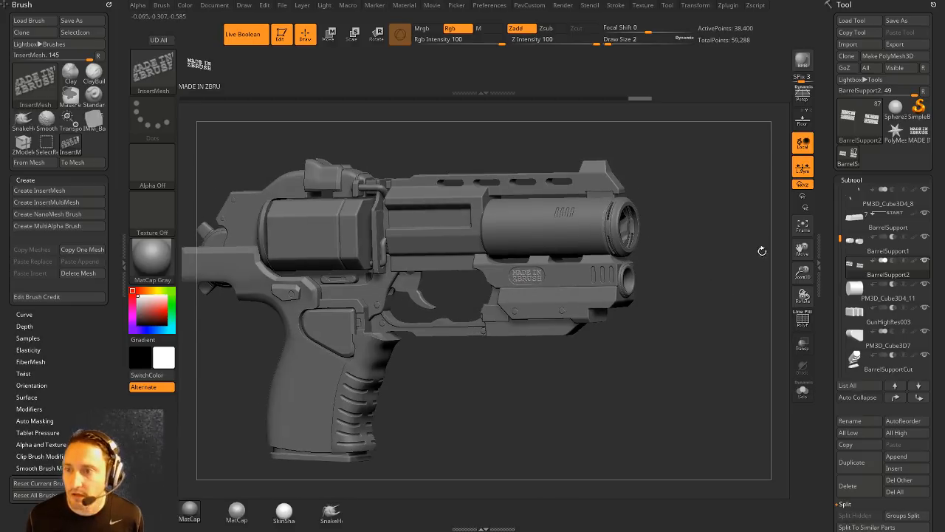
left_click_drag(762, 251, 736, 258)
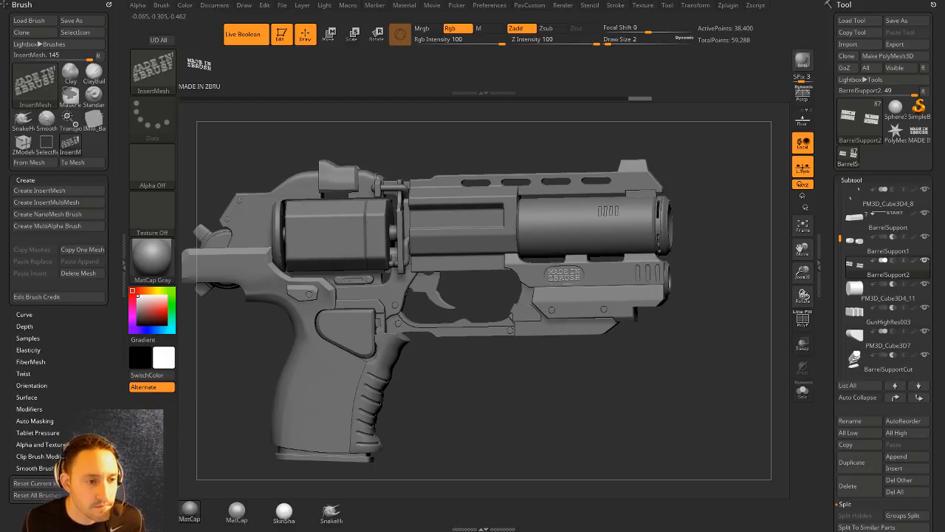
left_click_drag(687, 407, 641, 407)
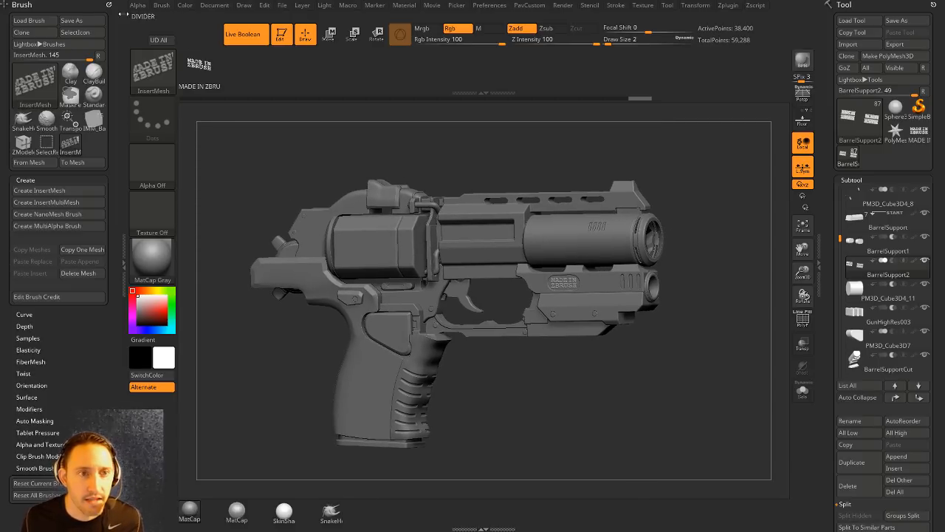
Step: Dock the Light palette in place of the Brush palette and switch the material to BasicMaterial
left_click(109, 5)
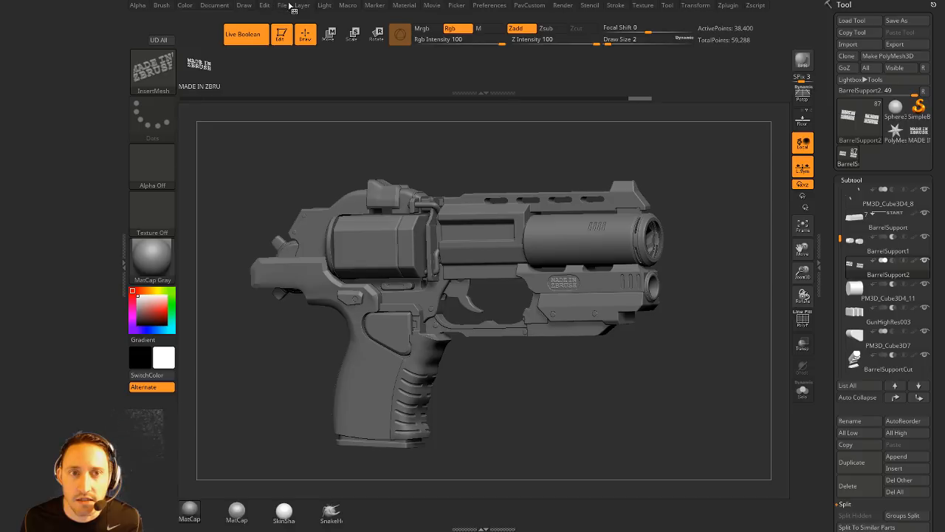
left_click(324, 6)
mouse_move(328, 11)
left_mouse_down()
mouse_move(111, 30)
mouse_move(46, 56)
mouse_move(39, 40)
left_mouse_up()
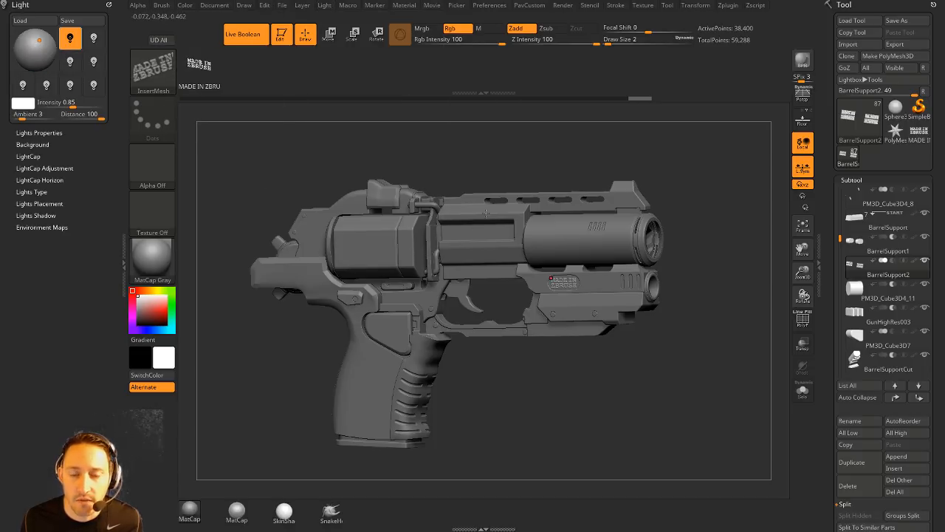
left_click(152, 259)
left_click(260, 422)
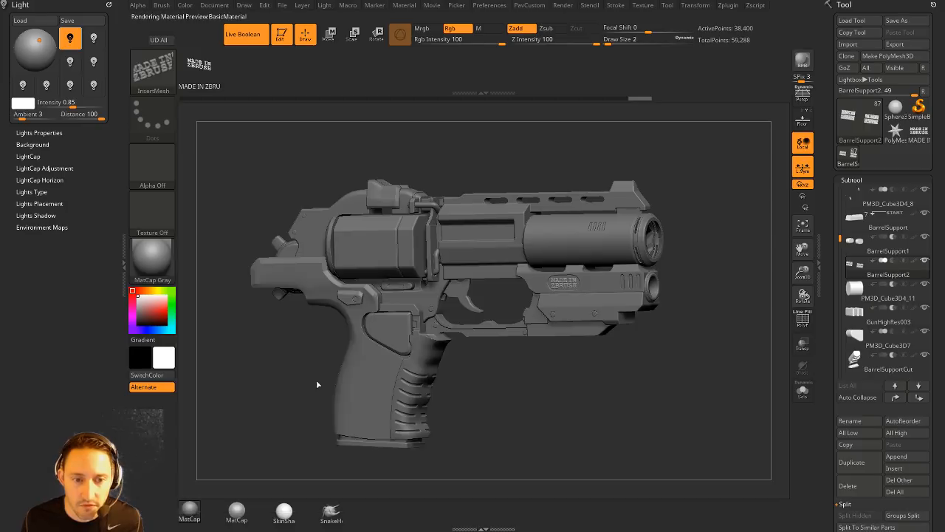
Step: Reposition the light near the upper edge of the light placement sphere to shade the revolver from above
left_click_drag(43, 68, 32, 40)
key("ctrl")
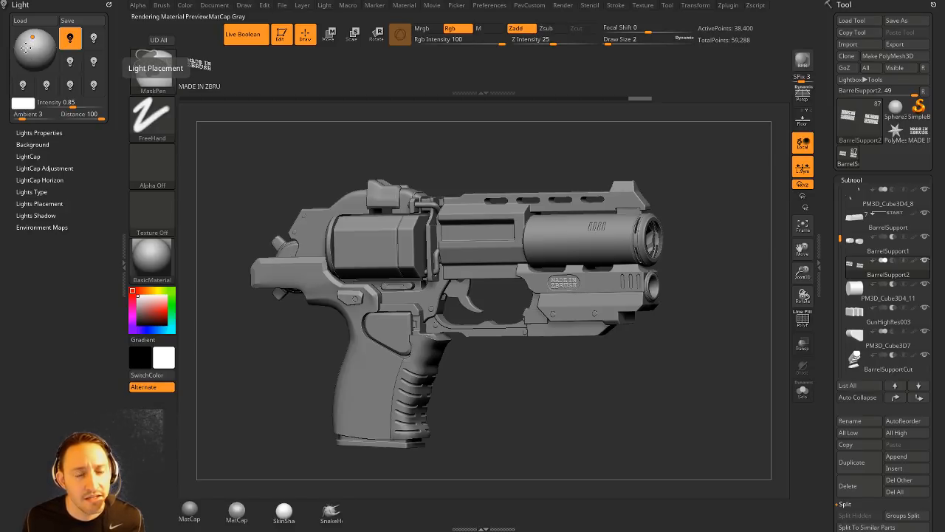
left_click_drag(21, 49, 29, 37)
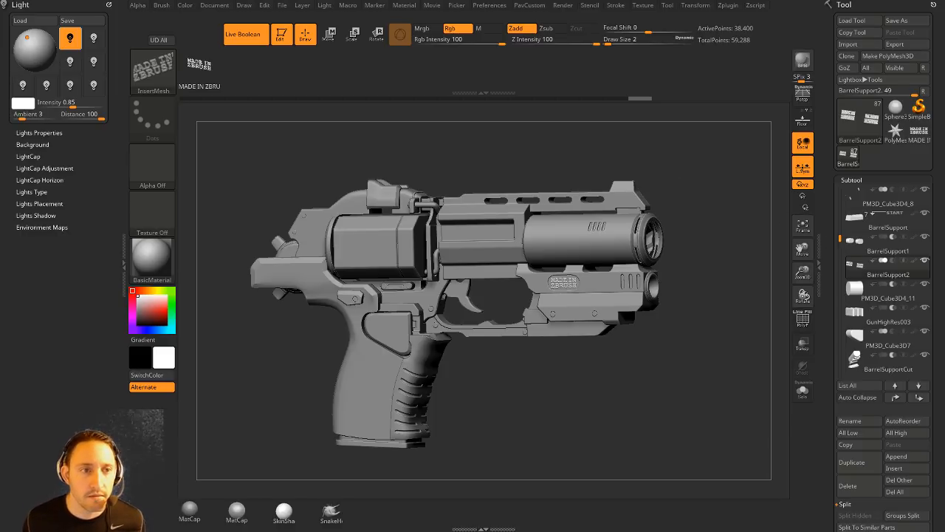
left_click_drag(26, 44, 31, 37)
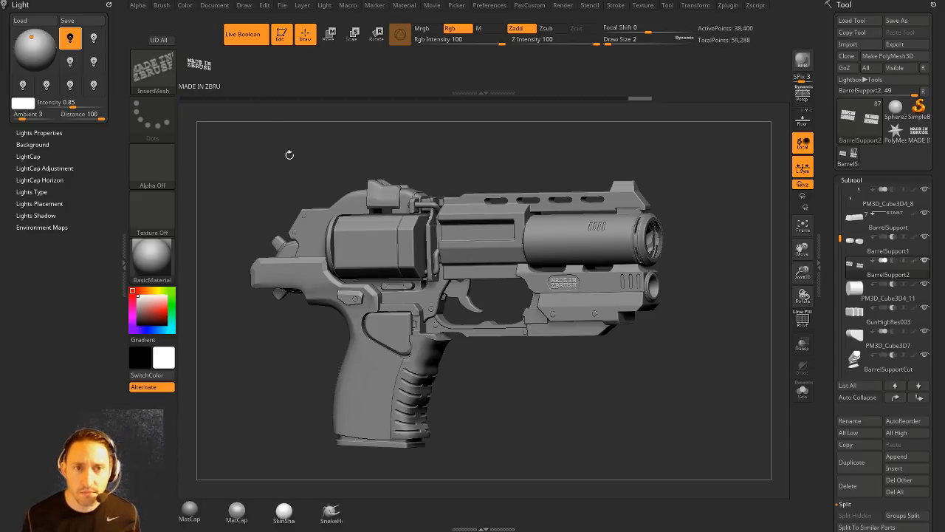
Step: Turn off Live Boolean and replace the revolver on the canvas with a PolyMesh3D star in Edit mode
left_click(251, 37)
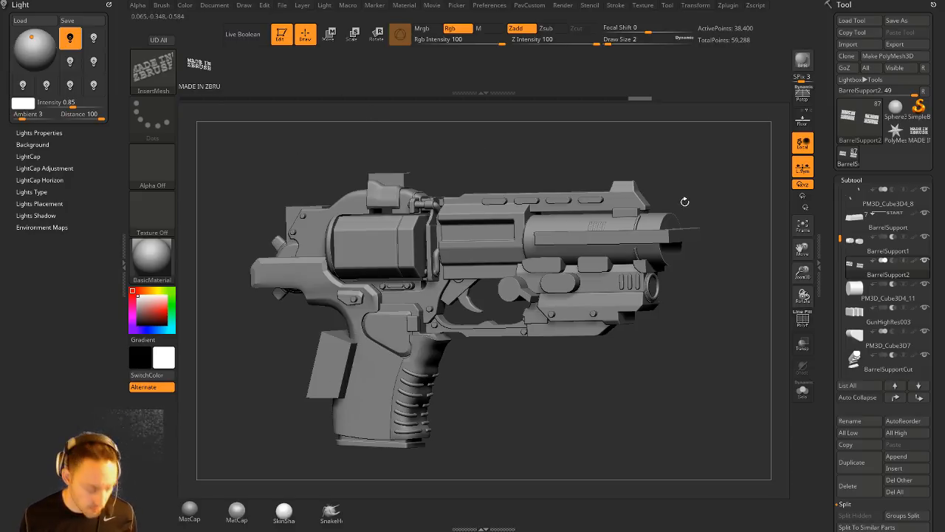
left_click_drag(684, 201, 667, 169)
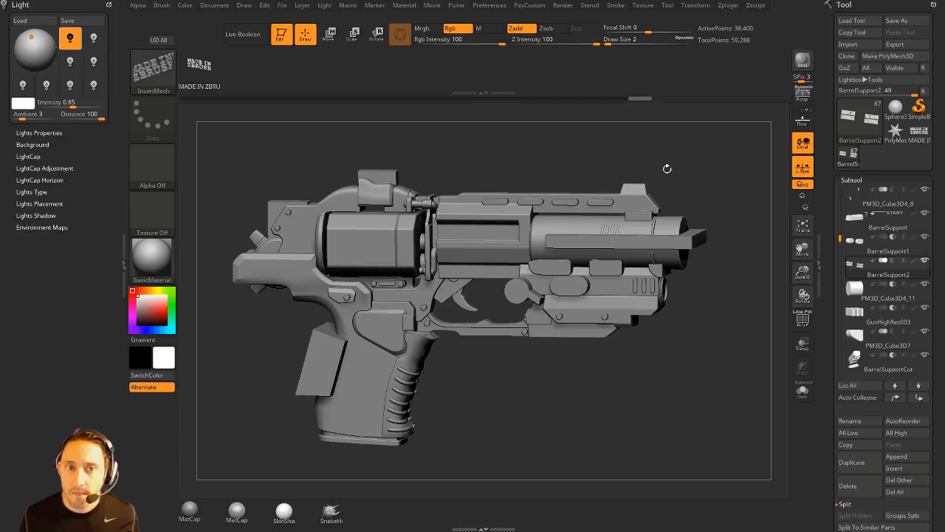
left_click(282, 34)
key("ctrl+n")
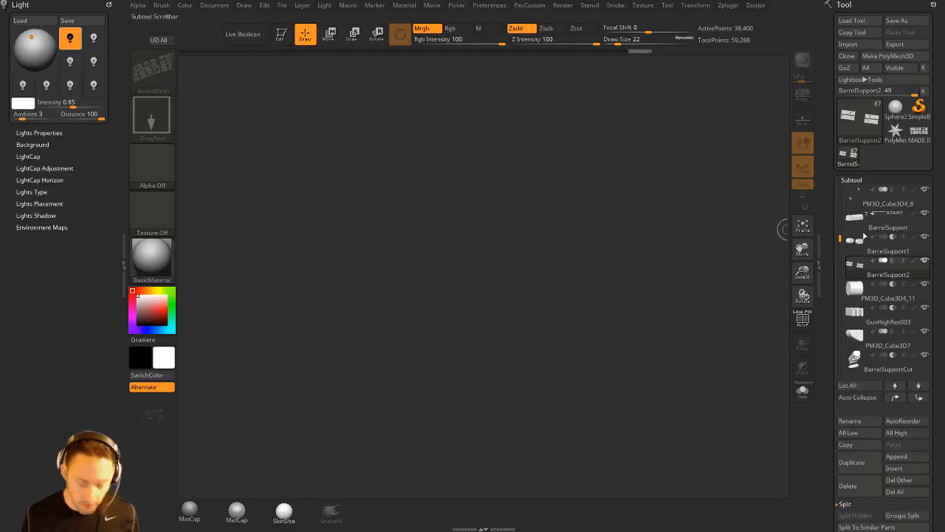
left_click(895, 132)
left_click_drag(395, 269, 373, 225)
left_click(282, 34)
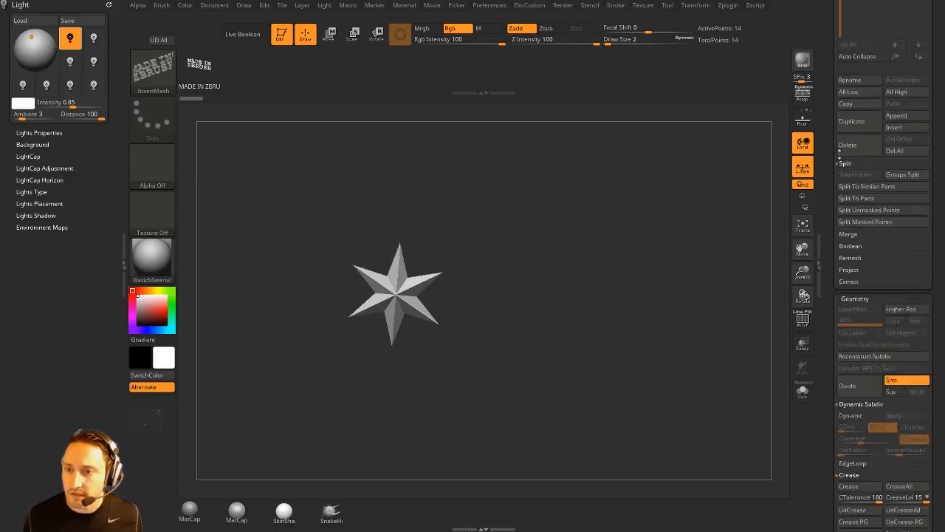
Step: Initialize the star as a QCube and apply the Unify deformation to it
scroll(816, 253, "down", 5)
left_click(853, 406)
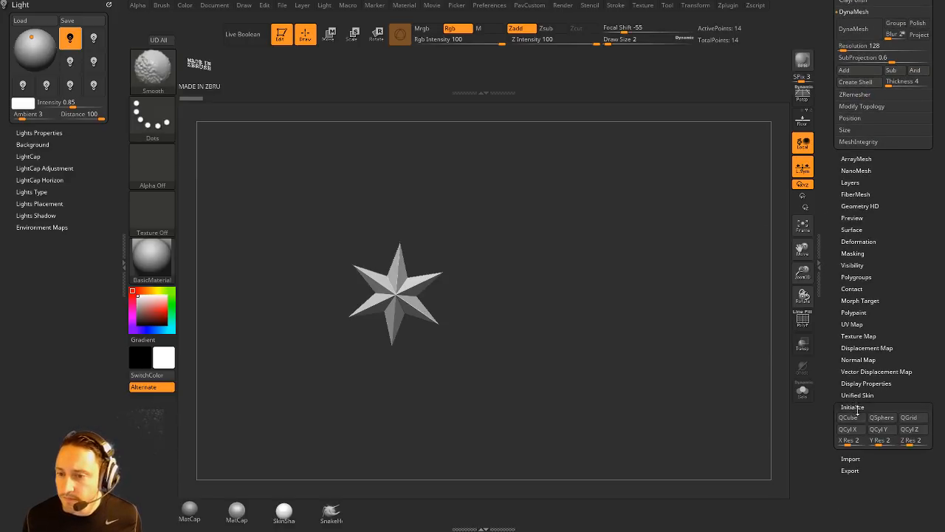
left_click(855, 420)
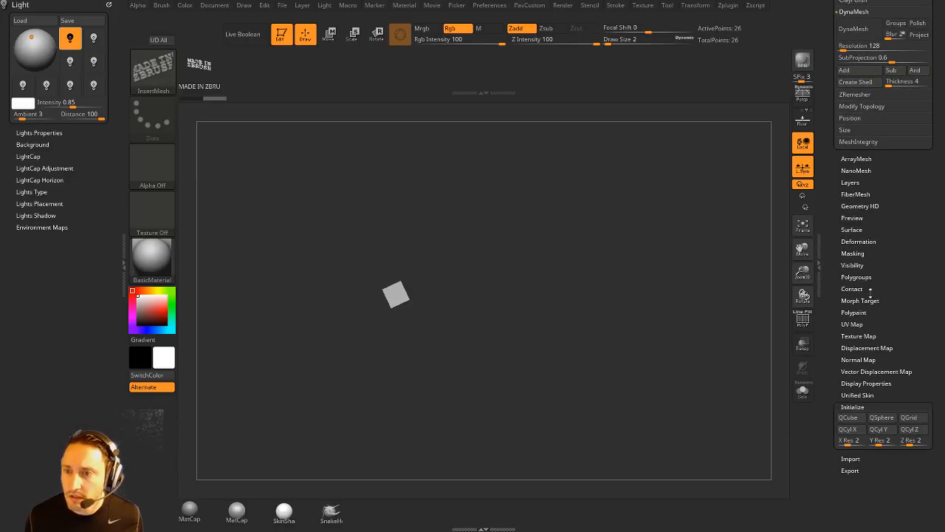
left_click(858, 241)
left_click(845, 252)
Step: Frame the cube and turn on PolyFrame display to show its polygroups and edges
key("f")
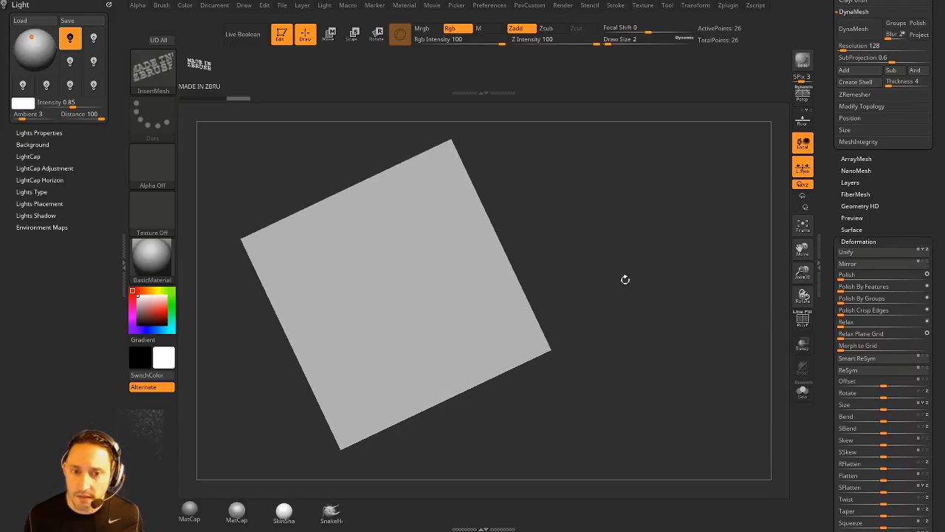
left_click(802, 320)
left_click_drag(731, 318, 680, 229)
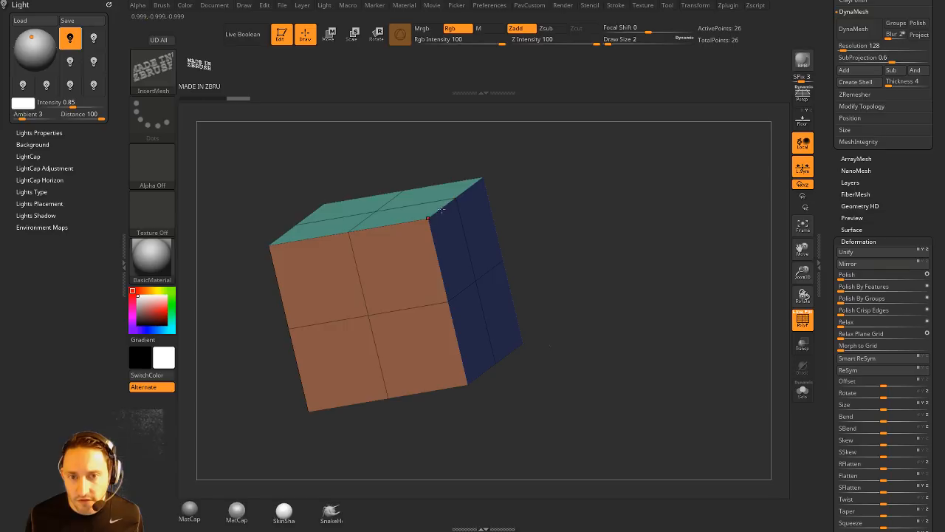
Step: Set the draw size to 16 and choose the ZModeler brush with its edge action set to Crease
left_click_drag(521, 279, 611, 240)
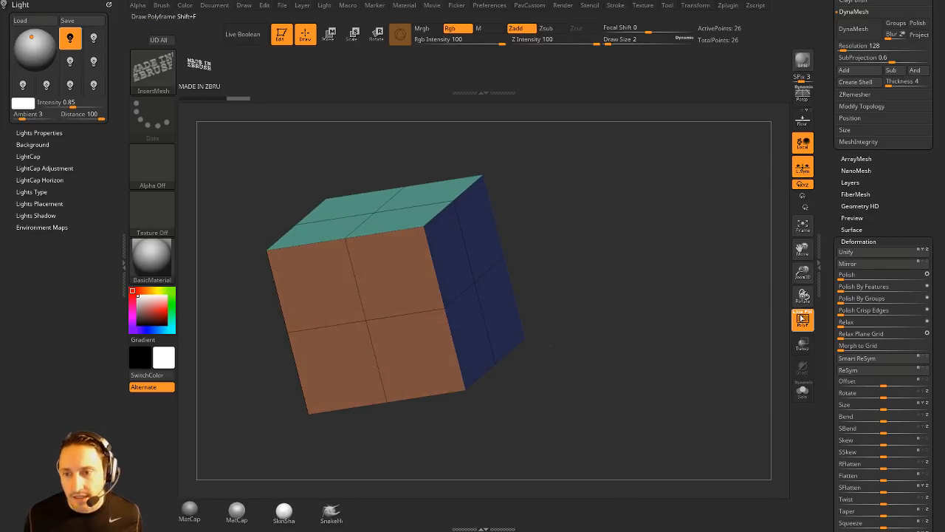
left_click(802, 317)
key("s")
key("shift+f")
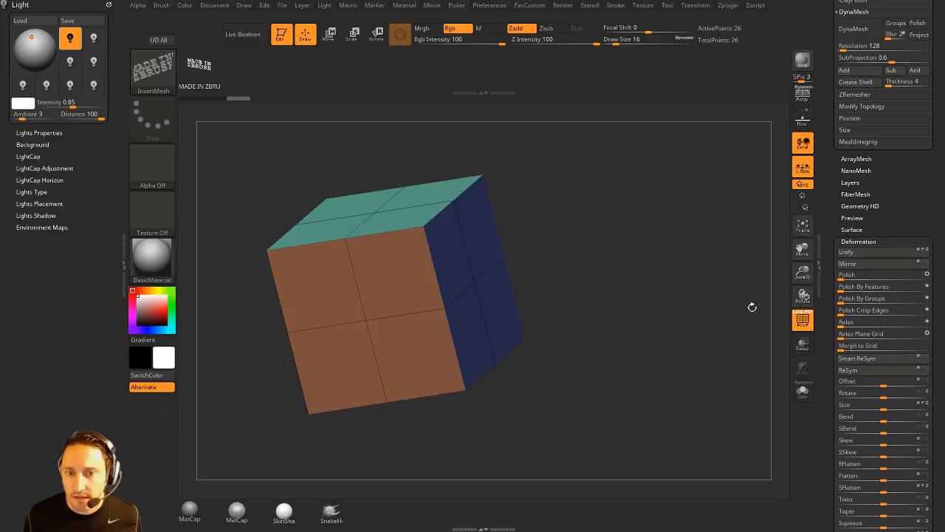
key("b")
key("z")
key("m")
key("space")
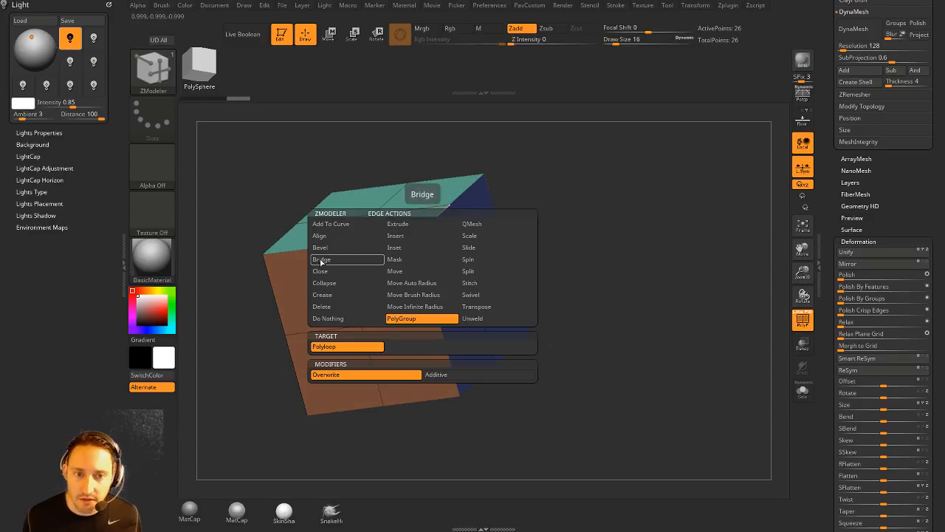
left_click(330, 296)
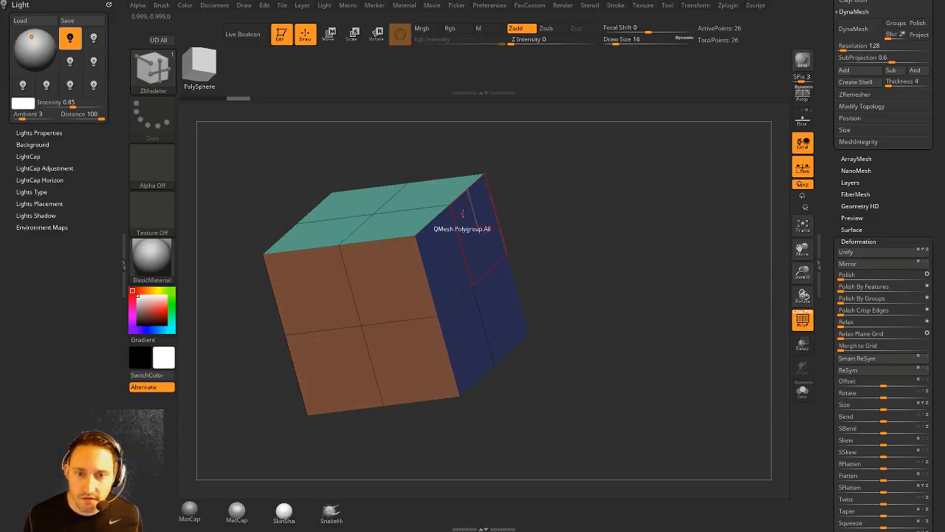
Step: Preview the cube with Dynamic Subdivision and crease its outer edges using a crease tolerance of 74
key("d")
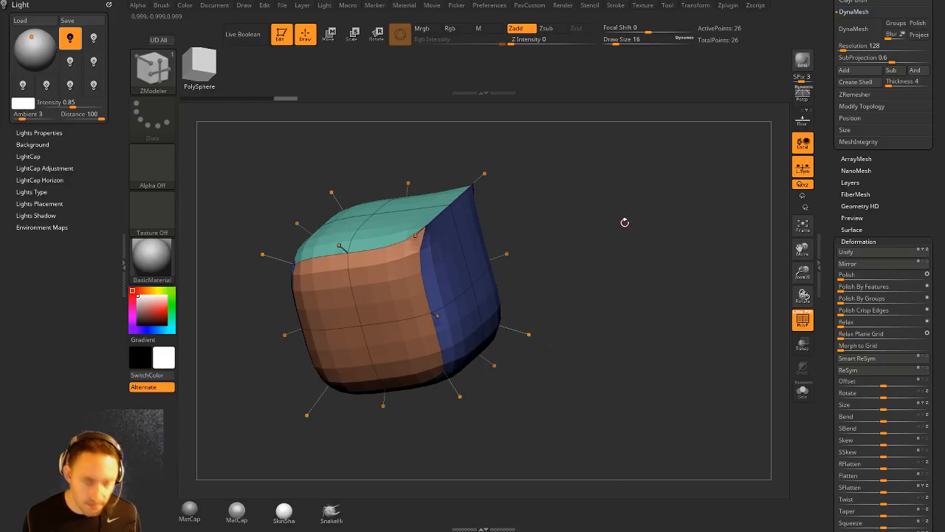
key("alt+d")
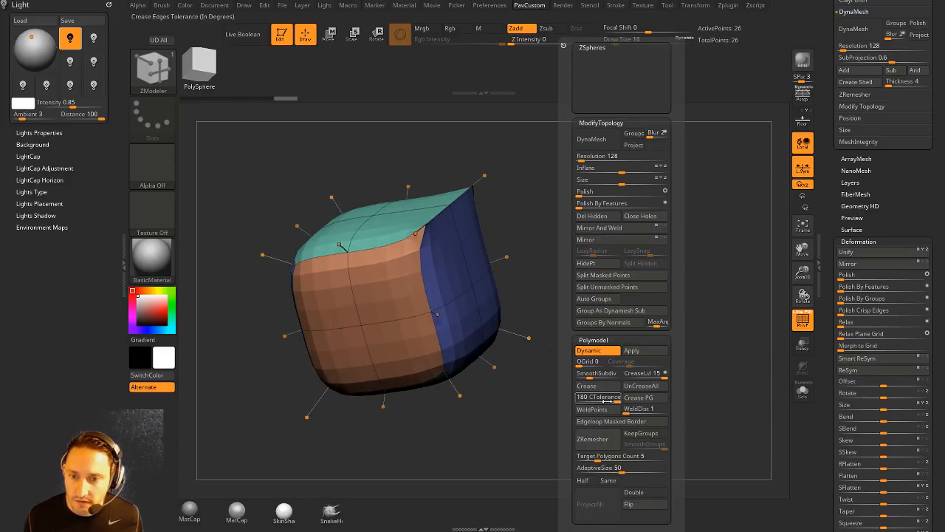
key("shift+d")
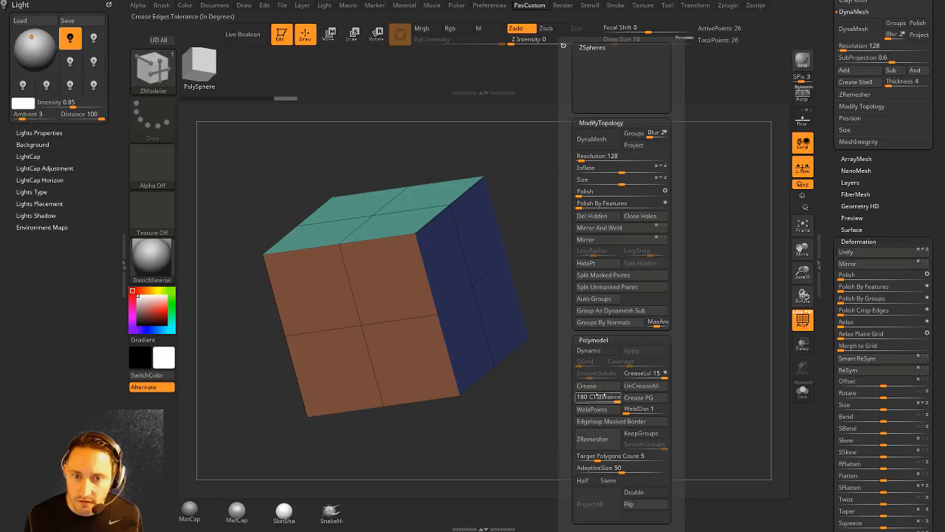
left_click_drag(593, 397, 613, 393)
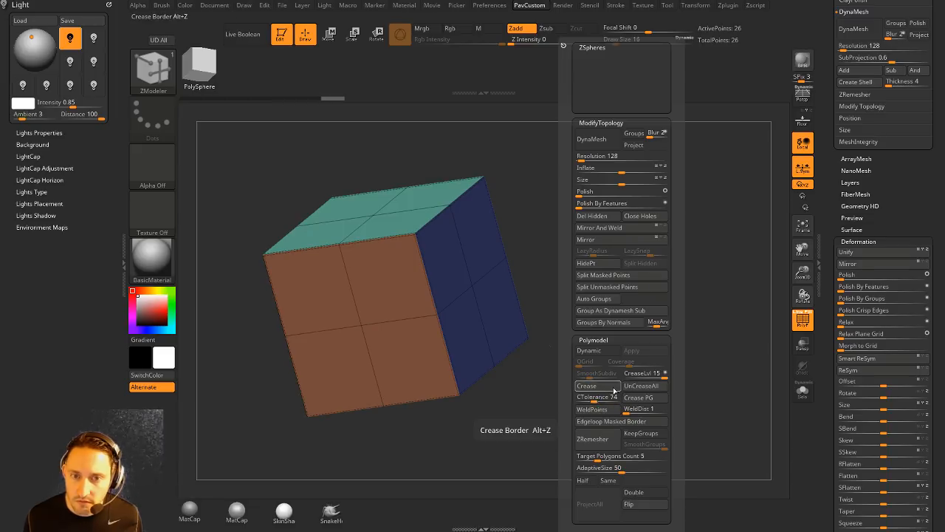
left_click(612, 388)
Step: Uncrease both segments of one lower edge of the cube and turn off PolyFrame display
left_click_drag(578, 236, 550, 264)
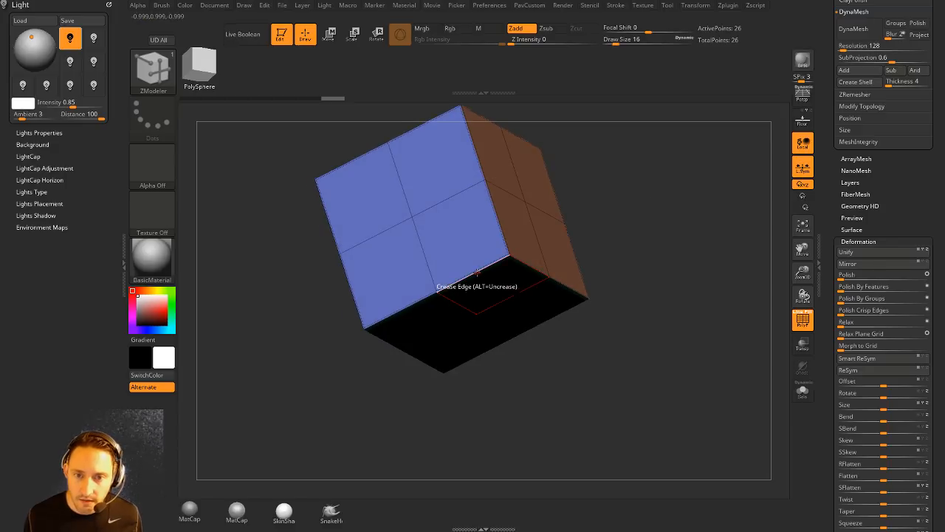
key("space")
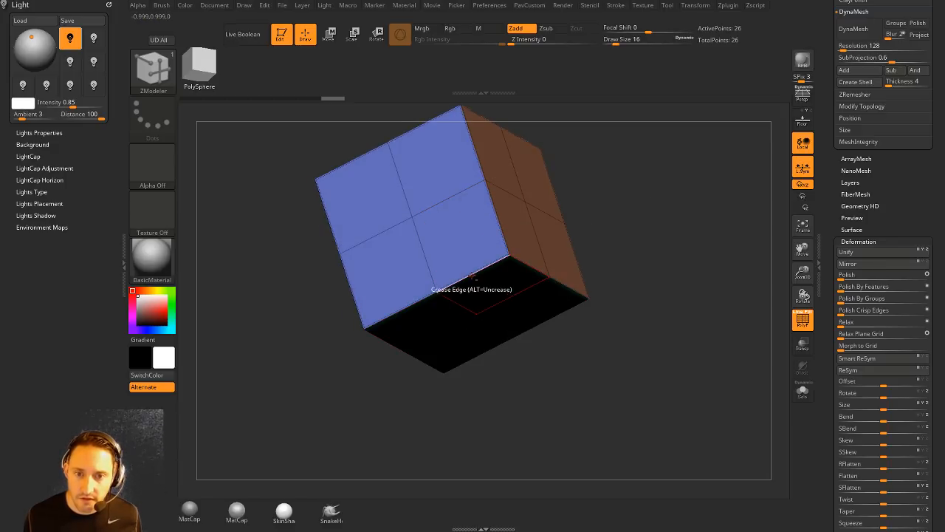
left_click(471, 274, "alt")
left_click(409, 303, "alt")
left_click_drag(634, 255, 497, 261)
left_click_drag(619, 277, 595, 295)
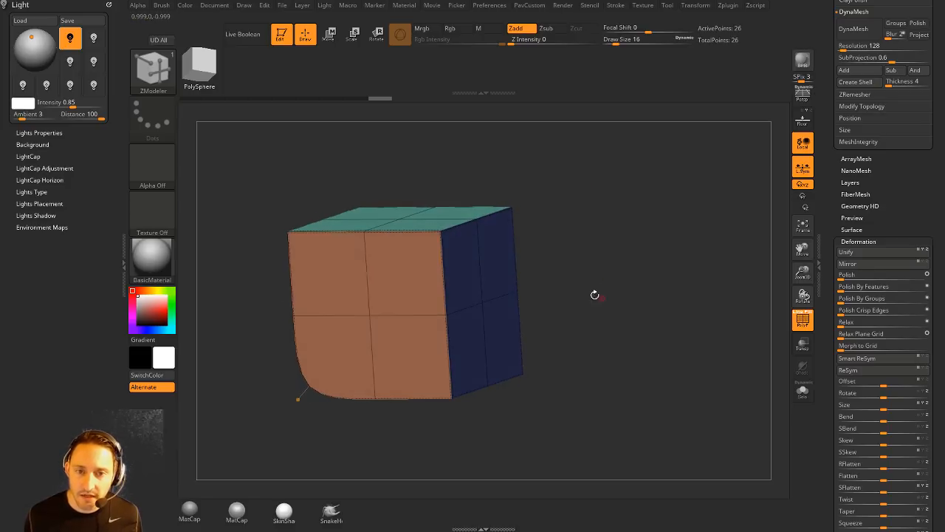
left_click_drag(654, 239, 721, 284, "alt")
left_click(807, 320)
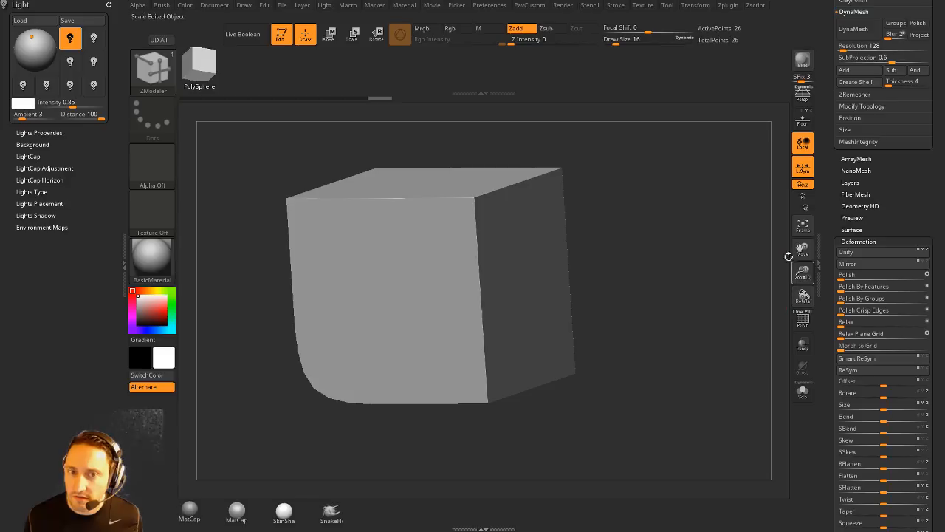
Step: Soften the cube's creased edges by raising SmoothSubdiv and setting the crease level to 3
scroll(833, 165, "up", 5)
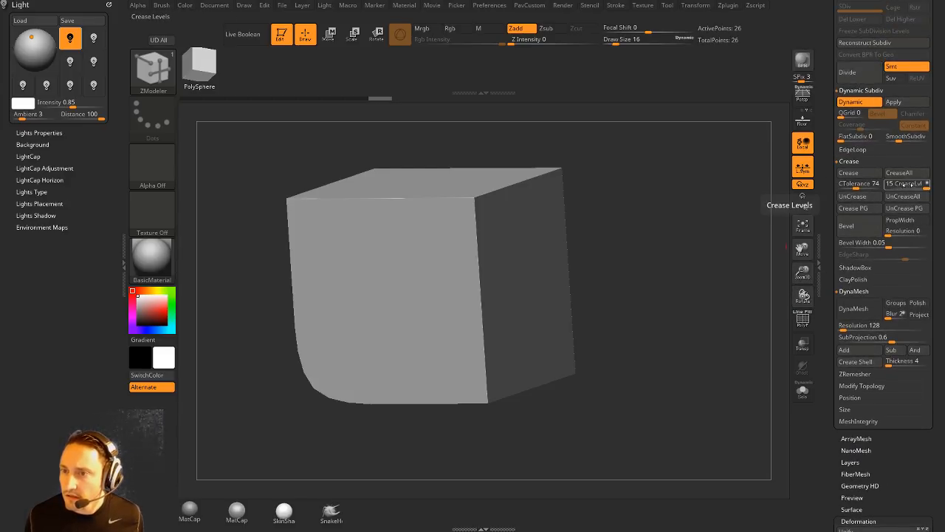
left_click_drag(908, 185, 892, 186)
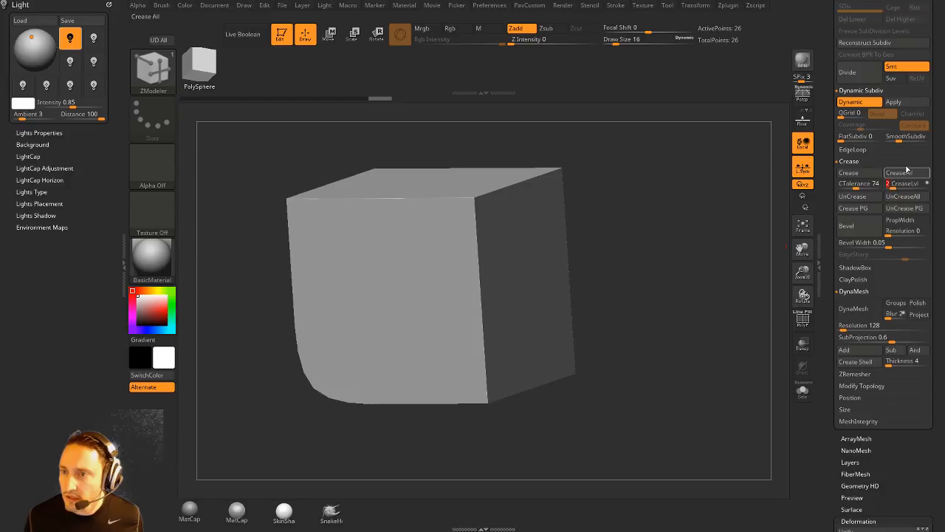
left_click(903, 138)
left_click_drag(907, 138, 909, 138)
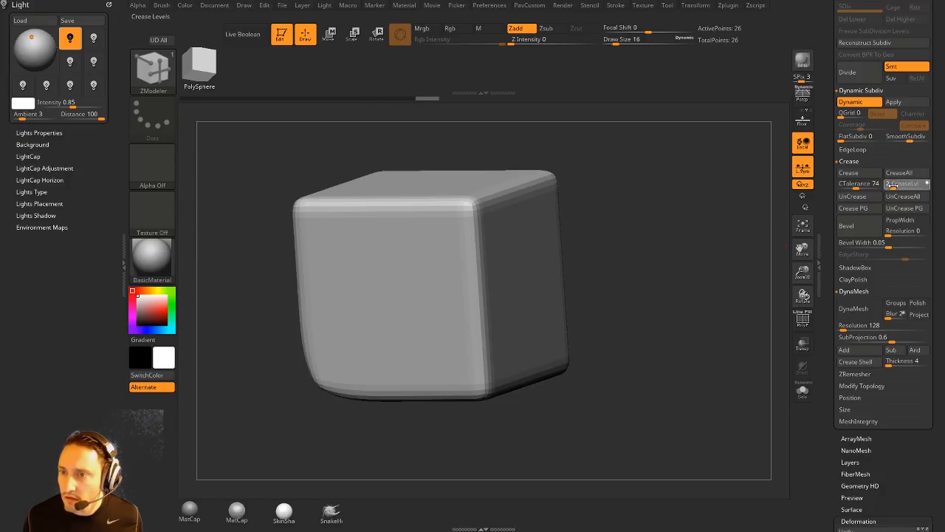
left_click(883, 198)
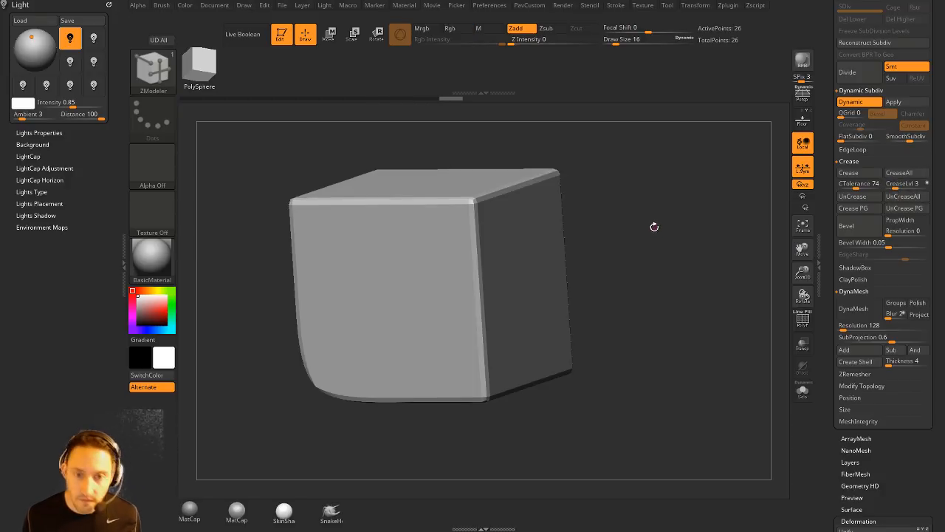
Step: Set the ZModeler edge action to Insert and add edge loops close to the rounded lower edge to tighten its curve
left_click_drag(611, 302, 565, 306)
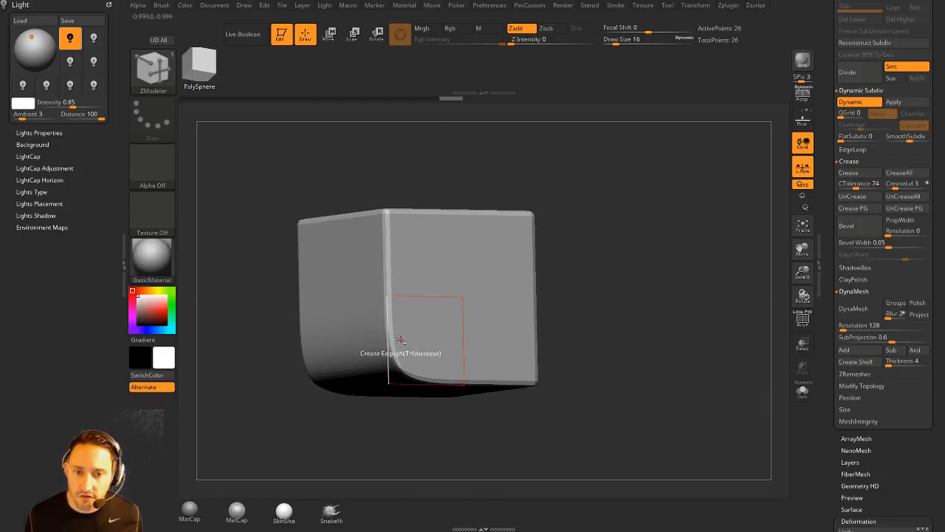
key("space")
left_click(358, 246)
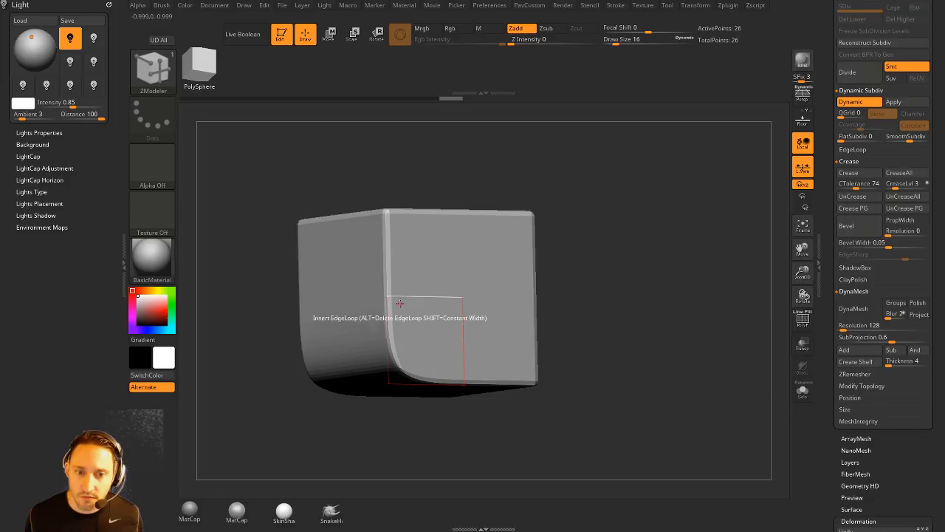
left_click(389, 309)
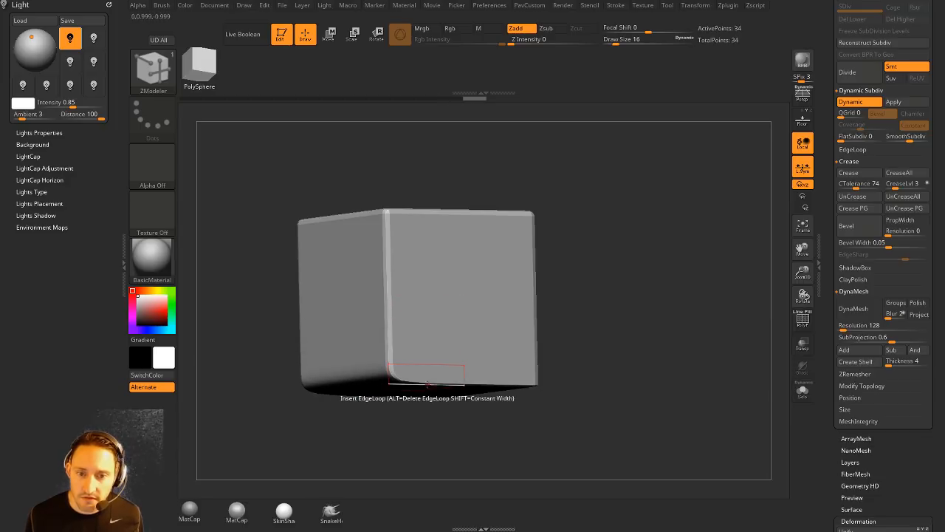
mouse_move(430, 384)
left_mouse_down()
mouse_move(376, 388)
mouse_move(405, 388)
left_mouse_up()
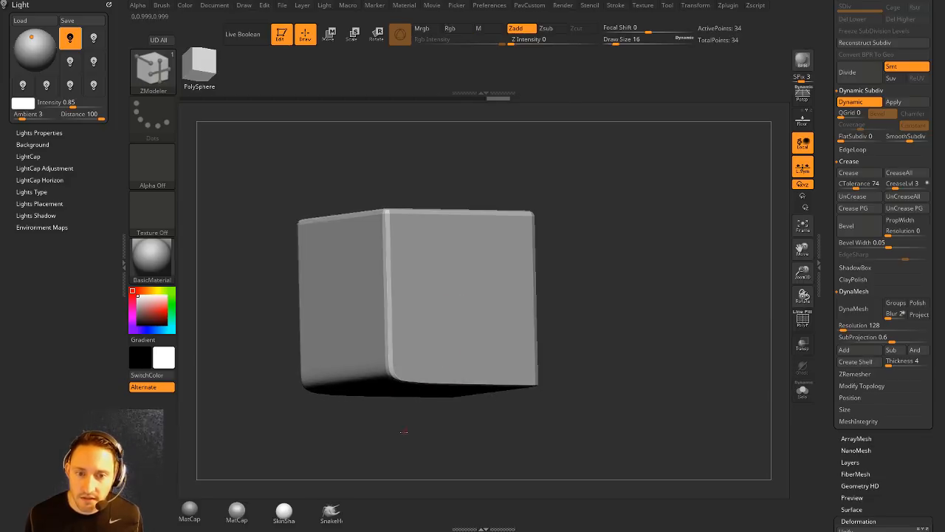
left_click_drag(405, 430, 347, 448)
left_click(434, 382)
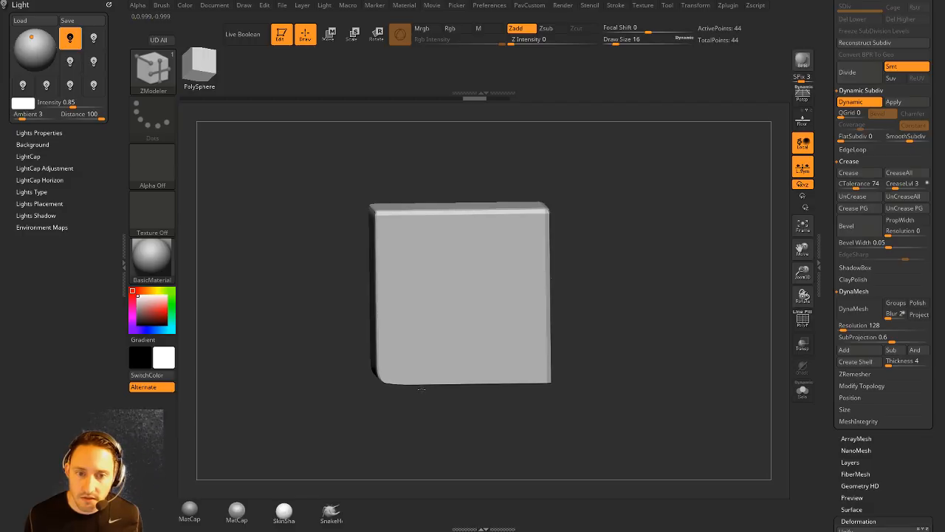
Step: Set the crease level to 4 and raise SmoothSubdiv further to narrow the bevels on the creased edges
left_click_drag(561, 347, 695, 314)
left_click_drag(895, 186, 898, 185)
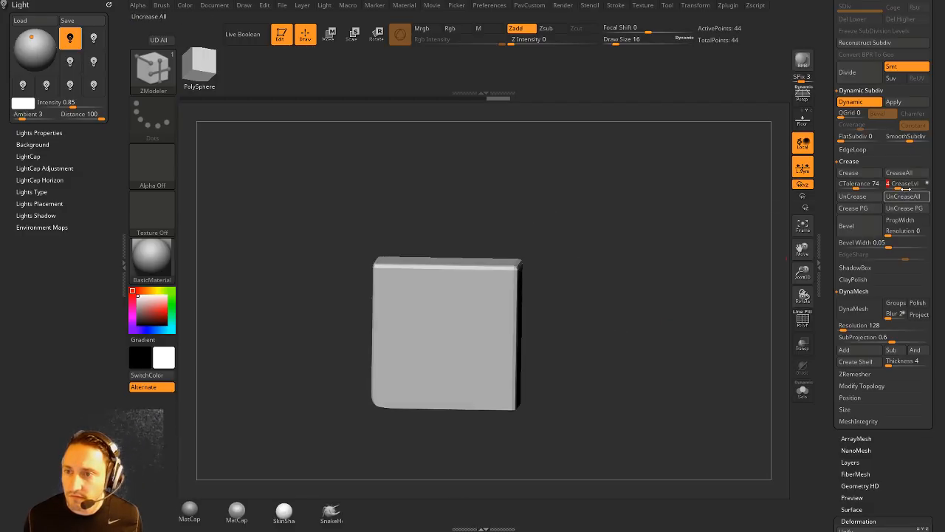
left_click_drag(642, 234, 684, 257)
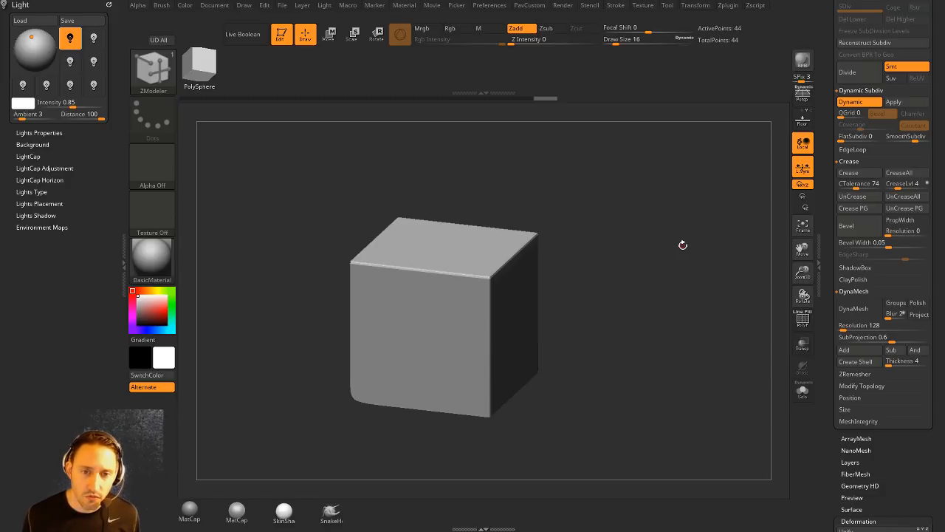
Step: Show the cube's polyframe and turn off dynamic subdivision to reveal the base mesh
left_click(802, 319)
left_click_drag(675, 259, 675, 217)
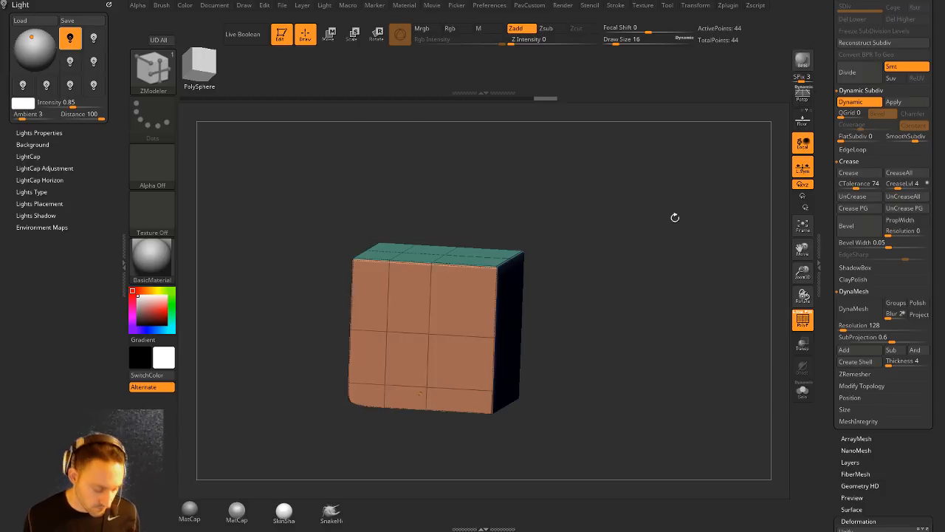
key("shift+d")
left_click_drag(634, 251, 619, 216)
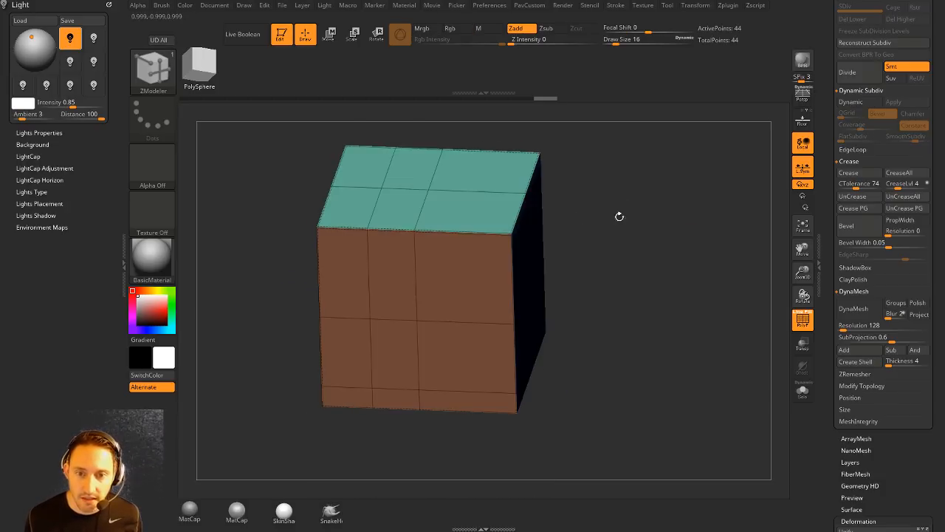
left_click(505, 234)
key("ctrl+z")
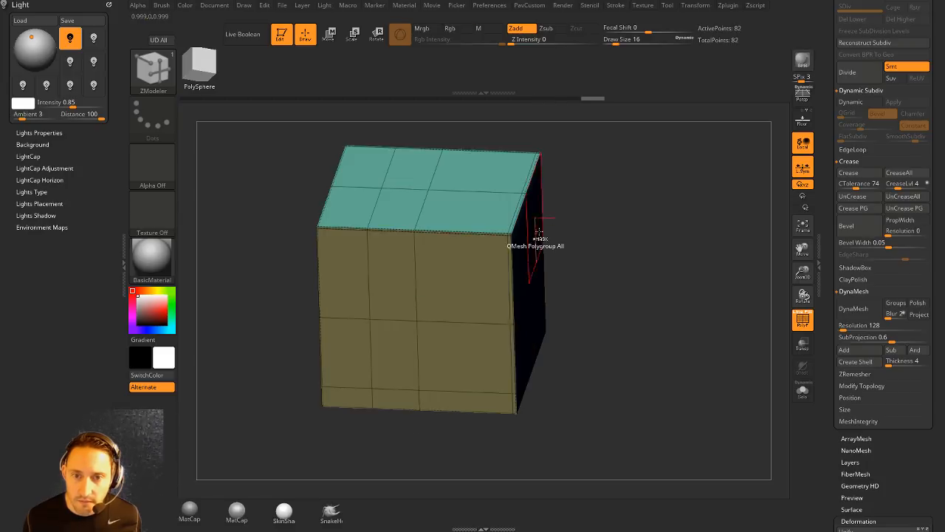
key("ctrl+shift+z")
key("2")
key("ctrl+z")
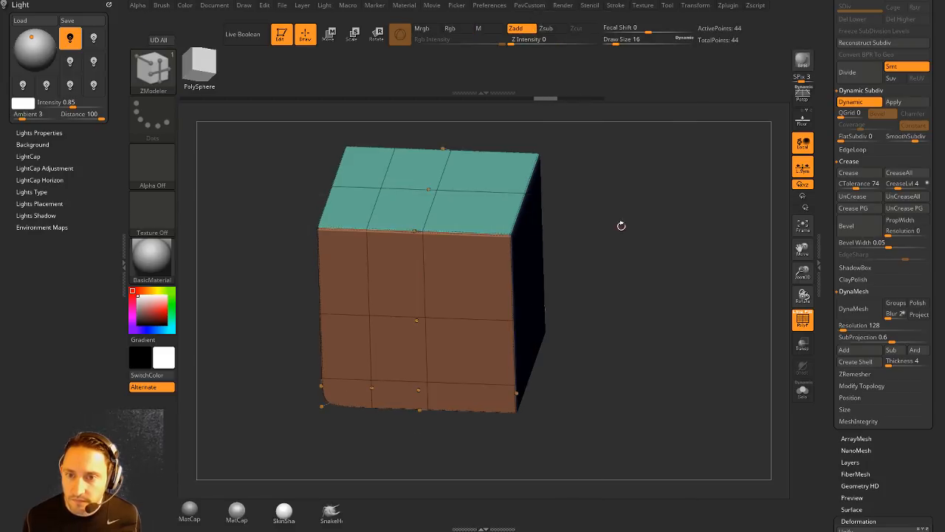
Step: Remove the creases from all of the cube's edges and turn dynamic subdivision on
key("shift+d")
key("2")
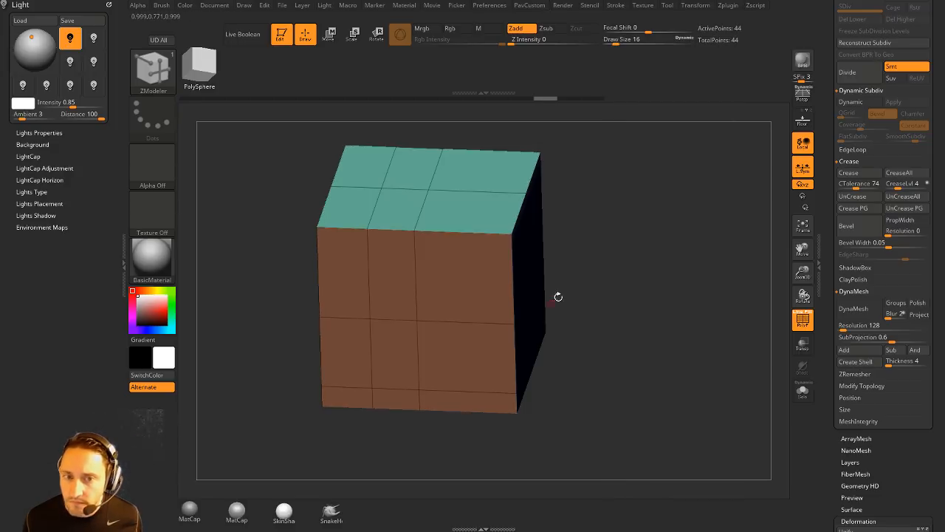
left_click_drag(557, 295, 625, 268)
key("d")
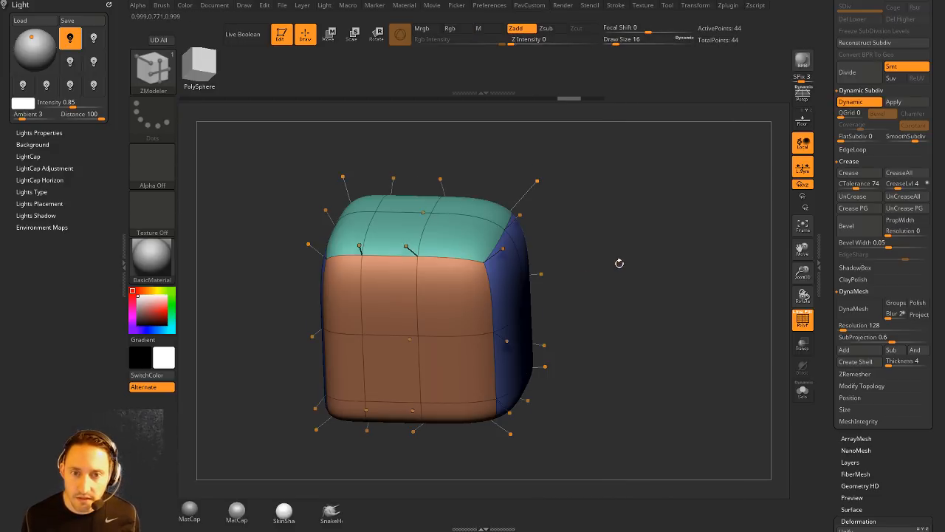
Step: With dynamic subdivision off, insert an edge loop close to the cube's side face and delete the extra vertical and lower horizontal loops
key("shift+d")
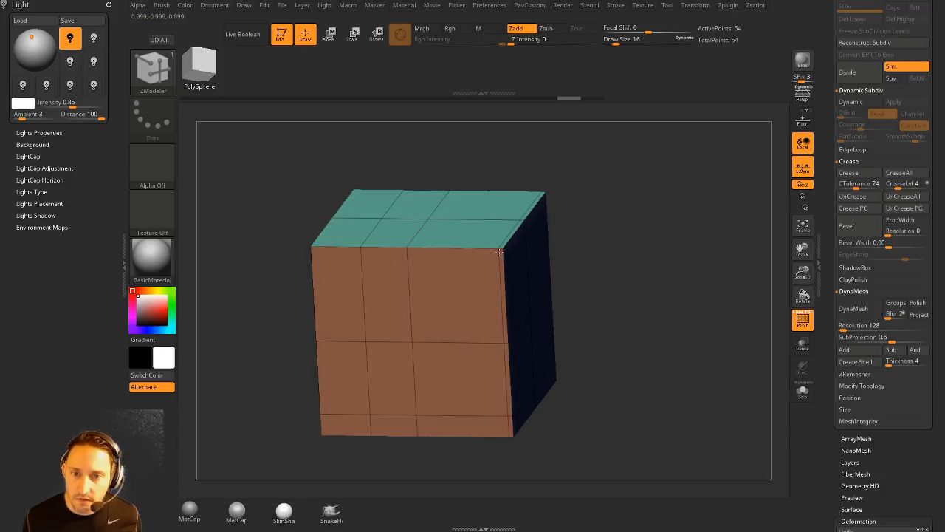
left_click_drag(575, 255, 621, 216)
left_click(408, 270)
left_click_drag(553, 234, 580, 260)
left_click(443, 377)
Step: Turn dynamic subdivision on and examine the smoothed cube's rounded edges with the polyframe hidden
left_click_drag(660, 273, 774, 321)
key("shift+d")
left_click(802, 319)
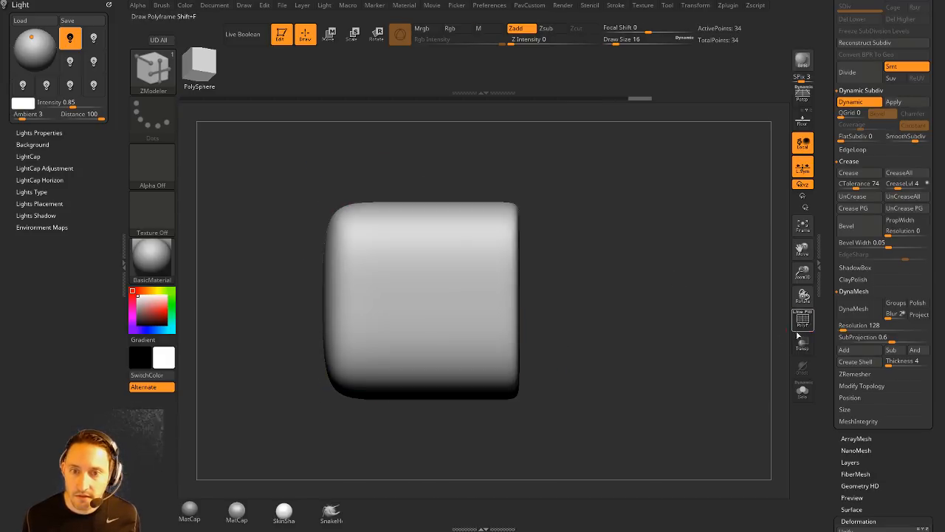
left_click_drag(636, 174, 526, 209)
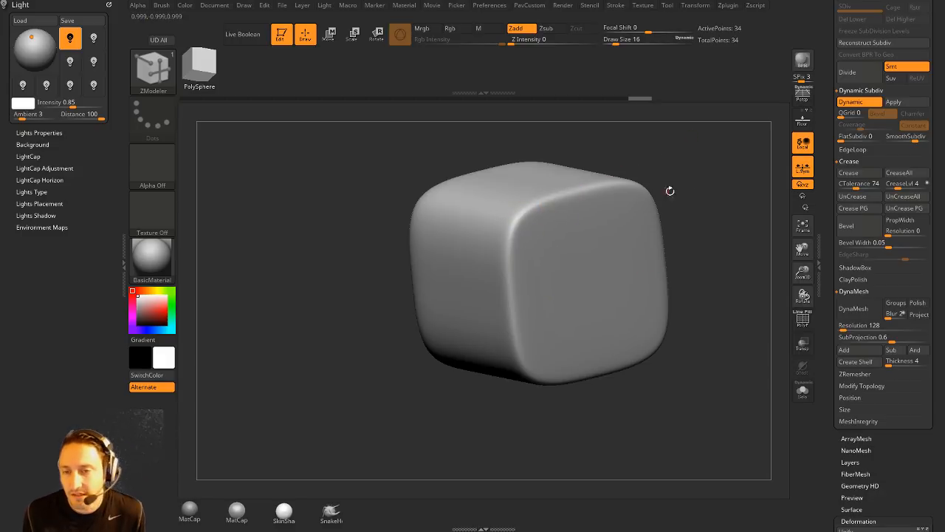
left_click_drag(720, 265, 685, 274, "alt")
Step: Show the polyframe and set the ZModeler polygon action to Inset with the Polygroup All target and Inset Region
left_click(802, 320)
left_click_drag(636, 249, 637, 215)
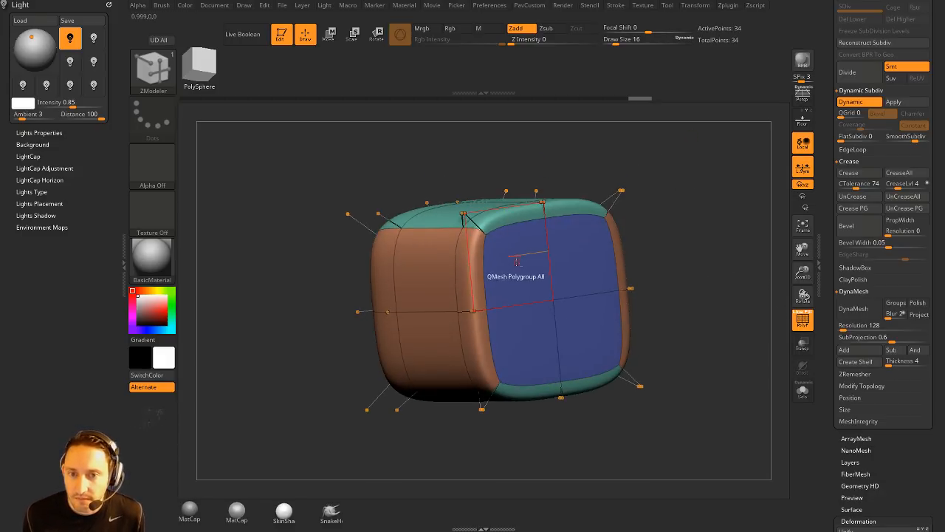
left_click_drag(522, 258, 566, 257, "alt")
key("space")
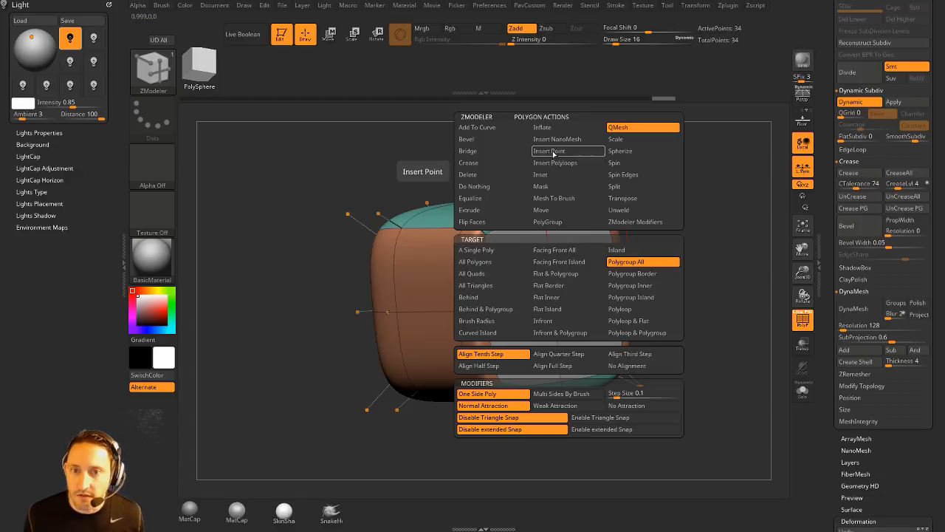
left_click(550, 175)
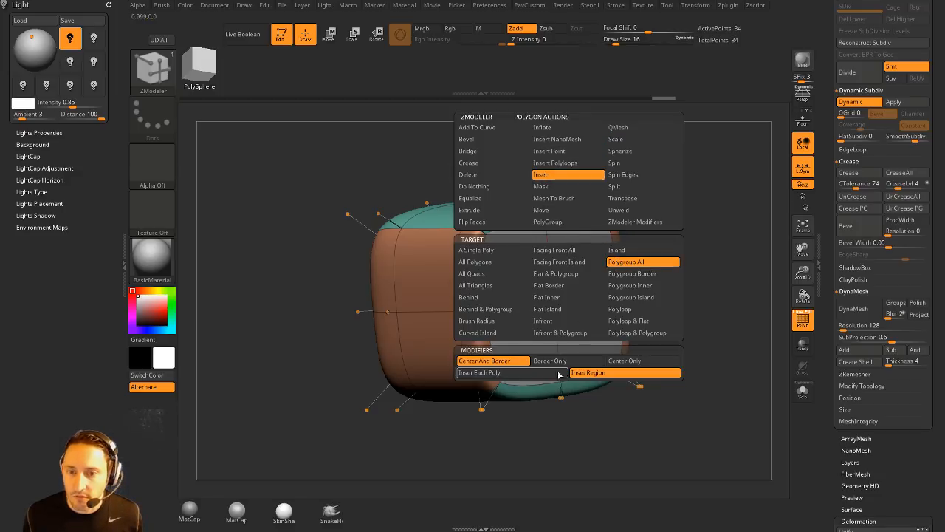
left_click_drag(585, 262, 578, 243)
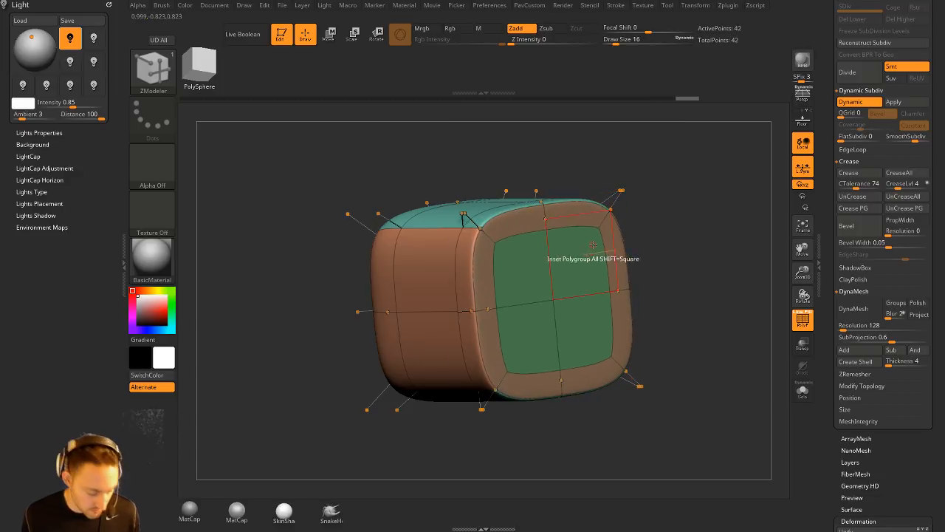
key("shift+d")
left_click_drag(704, 259, 706, 266)
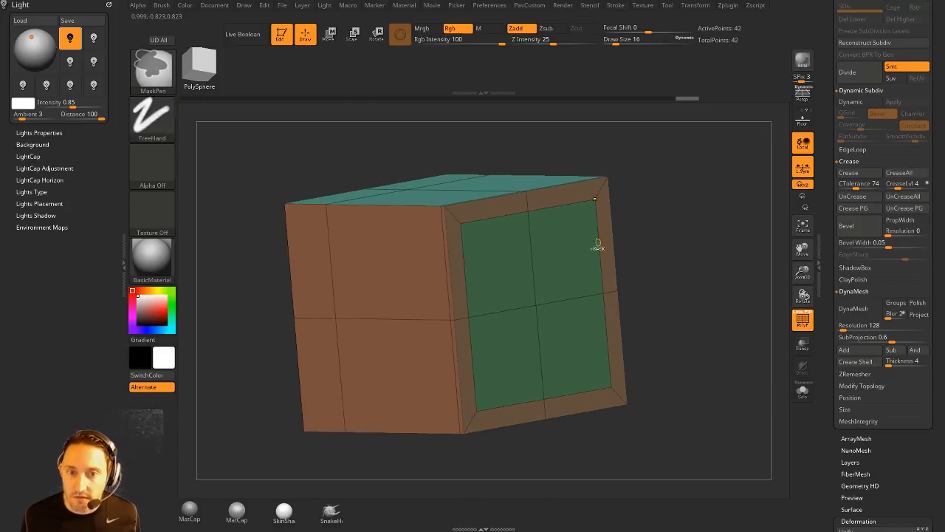
key("ctrl+z")
Step: Inset the cube's flat side face with a thin border, and preview it with dynamic subdivision on and the polyframe hidden
key("shift+d")
left_click_drag(575, 259, 572, 247)
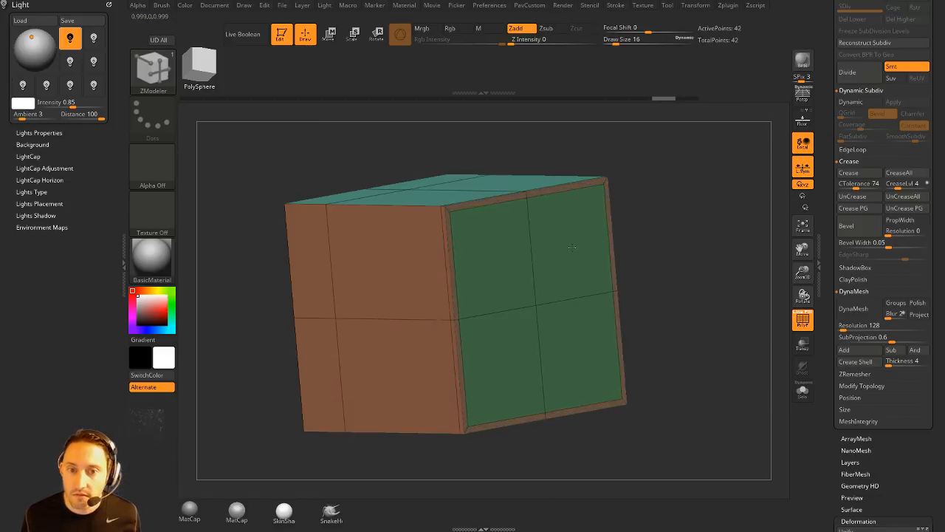
key("shift+d")
left_click_drag(721, 266, 792, 323)
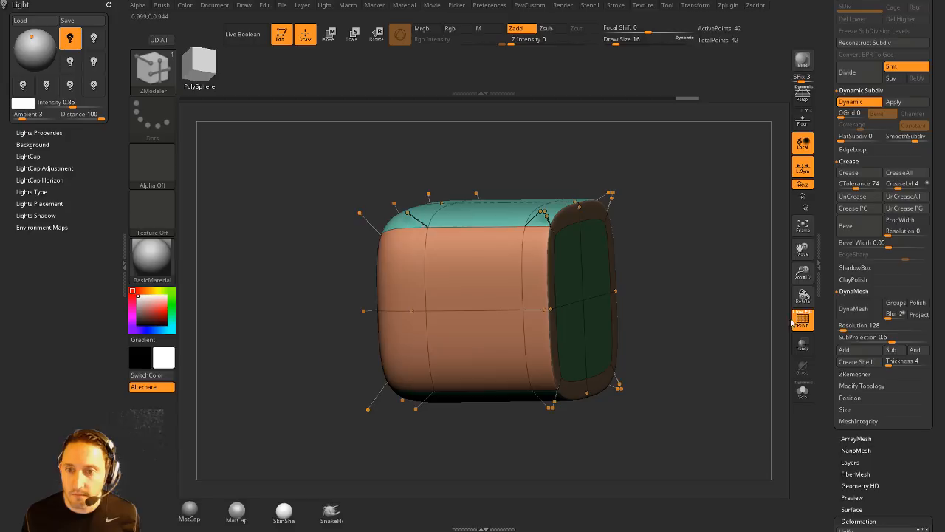
left_click(794, 322)
mouse_move(709, 271)
left_mouse_down()
mouse_move(690, 273)
mouse_move(745, 269)
mouse_move(719, 254)
left_mouse_up()
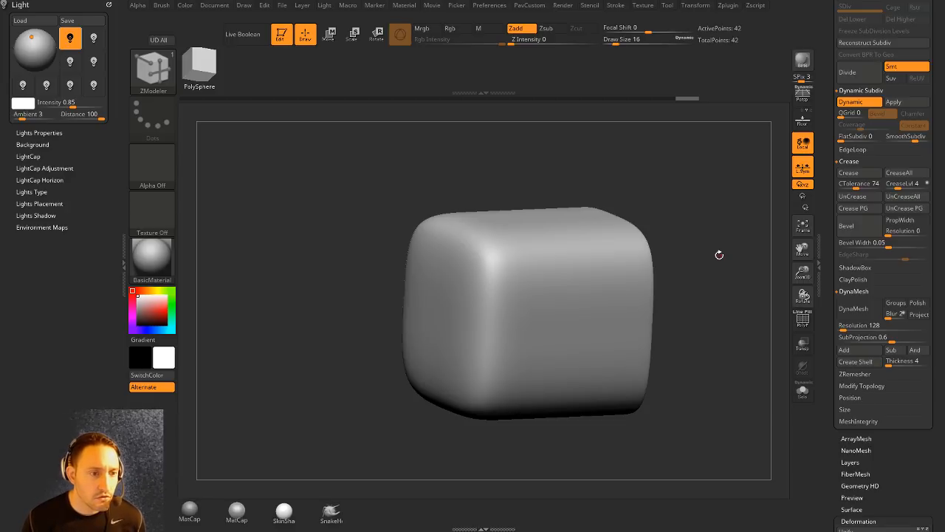
Step: Insert the Oval mesh from the IMM Boolean brush onto the side of the smoothed cube
left_click_drag(601, 149, 674, 239)
key("b")
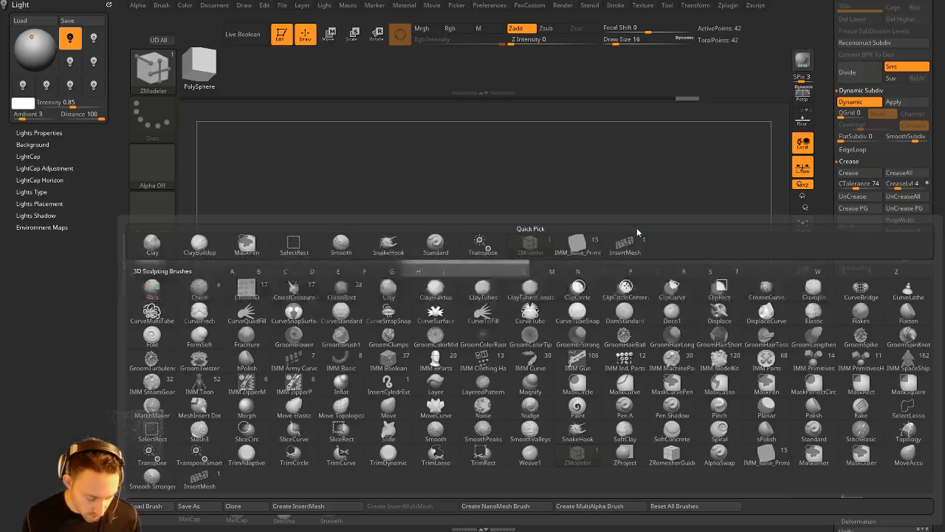
key("i")
left_click(384, 363)
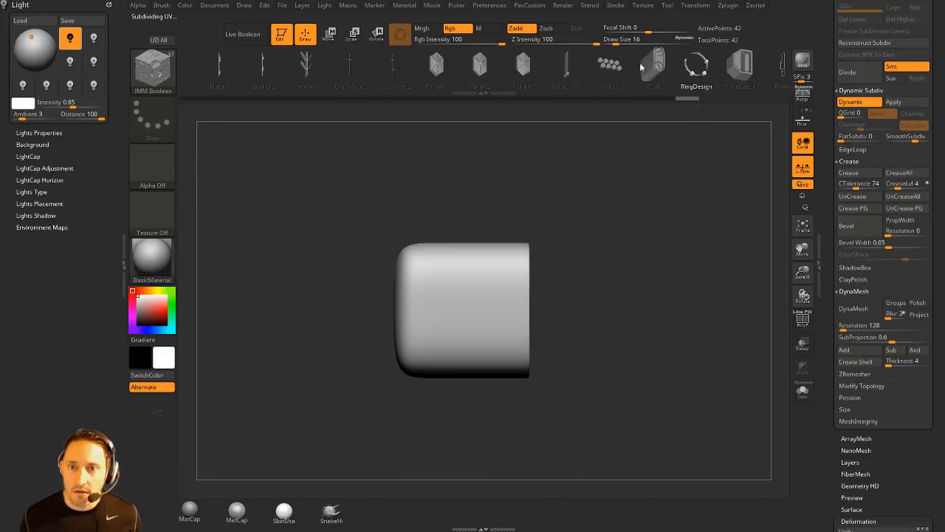
left_click(643, 65)
left_click_drag(454, 303, 452, 349)
left_click_drag(640, 264, 674, 269)
Step: Split the unmasked oval insert into its own subtool and subtract it from the cube with Live Boolean
key("2")
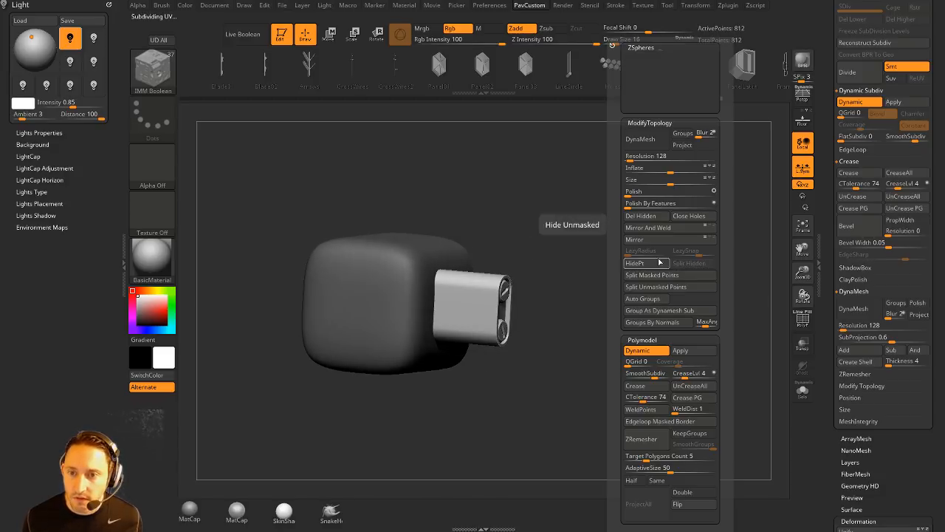
left_click(656, 286)
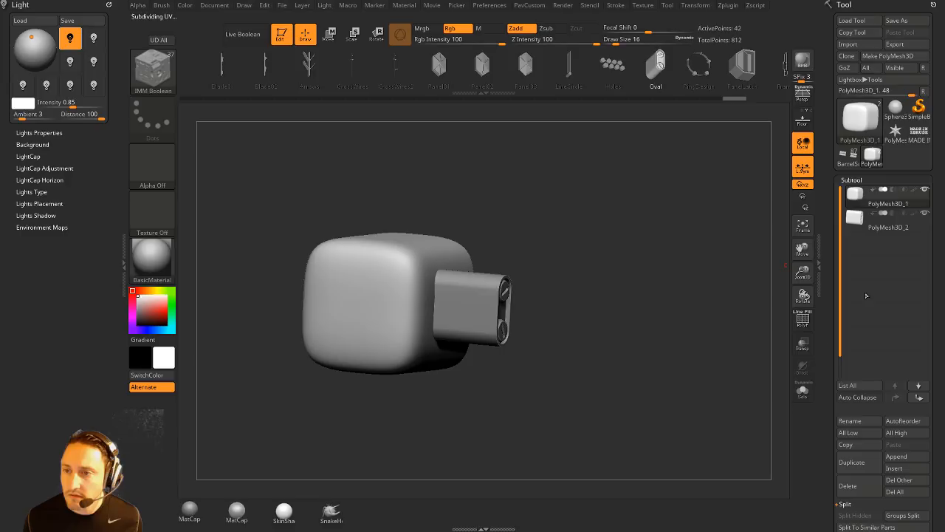
left_click_drag(750, 265, 726, 290)
key("Down")
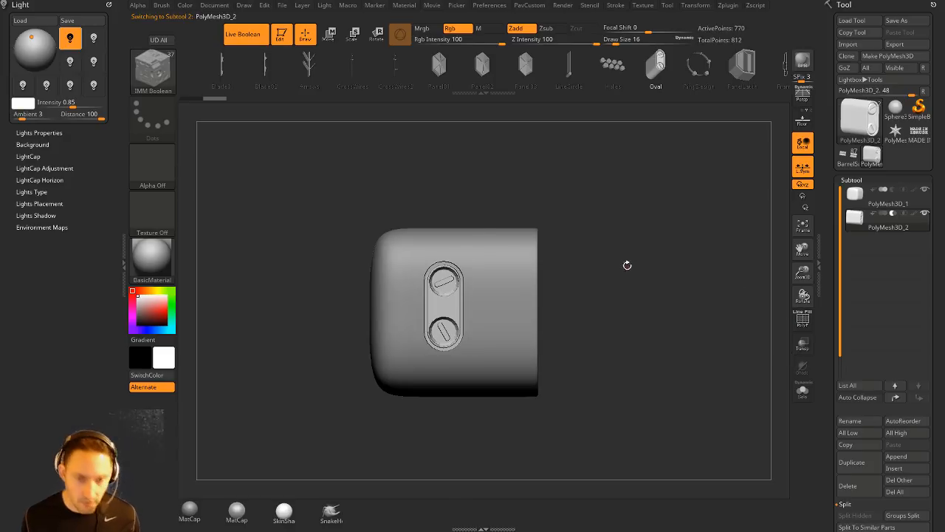
Step: Add a second copy of the oval cutter beside the first within the same subtool and clear the mask
key("w")
mouse_move(386, 305)
left_mouse_down()
mouse_move(364, 306)
mouse_move(415, 314)
left_mouse_up()
left_click_drag(637, 228, 660, 292, "ctrl")
key("q")
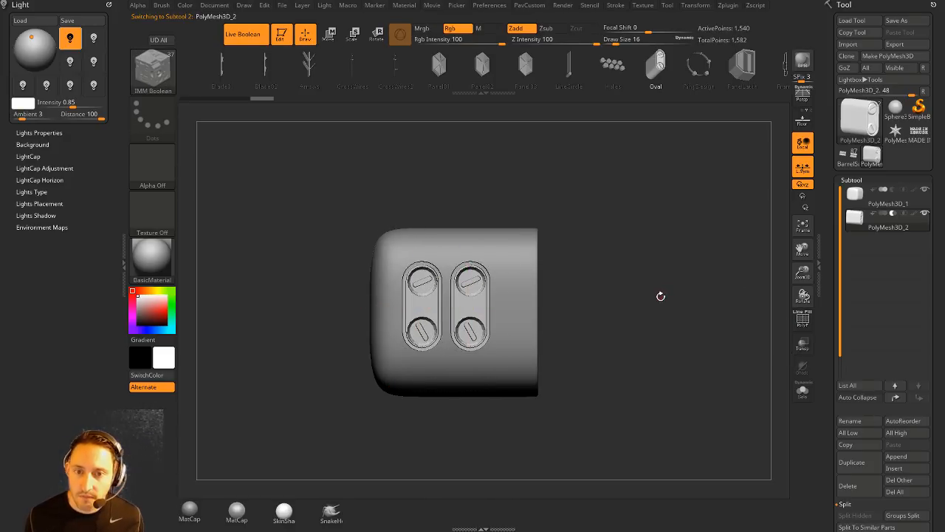
Step: Duplicate the subtool with the two ovals and mirror the duplicate
left_click(852, 462)
left_click_drag(592, 236, 570, 274)
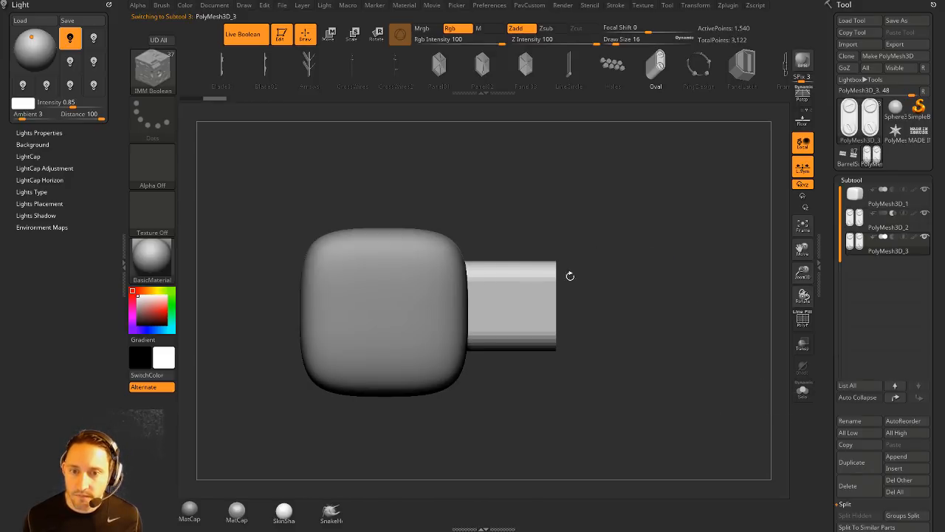
key("w")
key("q")
key("2")
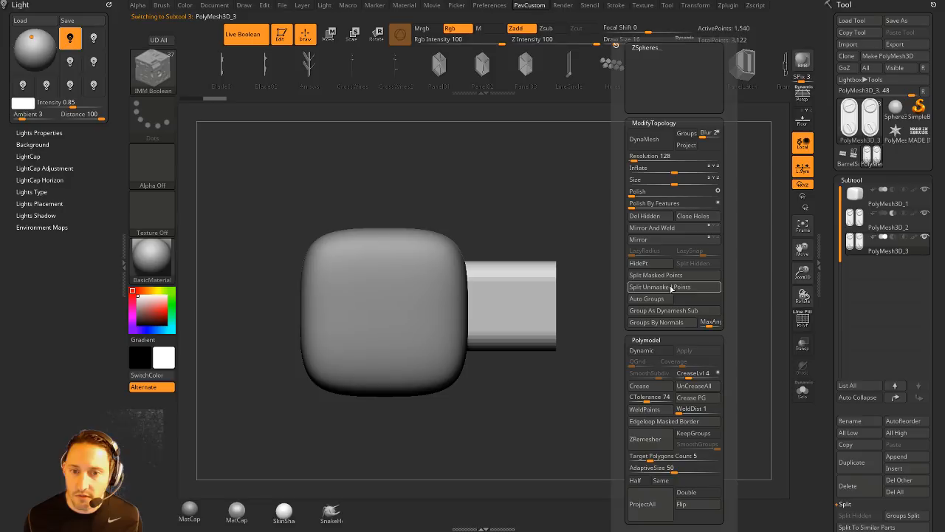
left_click(673, 241)
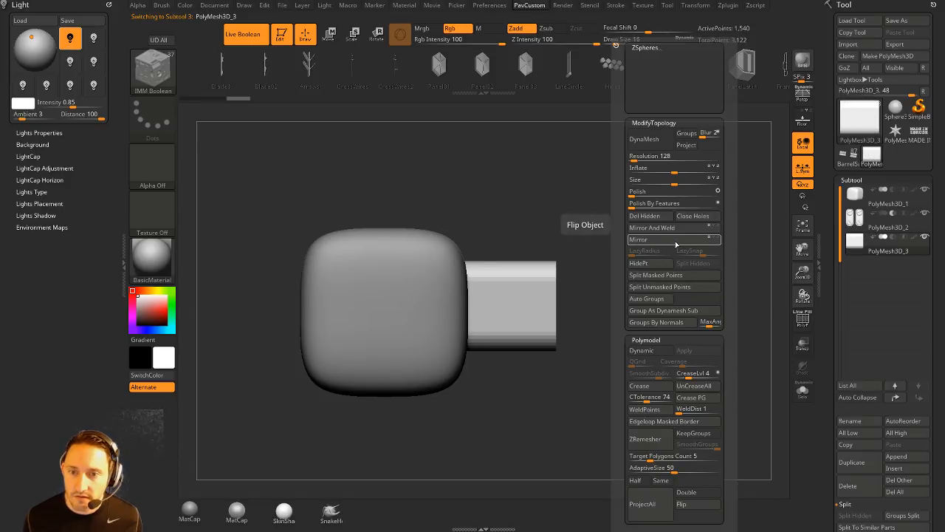
left_click_drag(613, 240, 561, 236)
Step: Show the floor grid and mirror the duplicated ovals again
left_click_drag(665, 257, 694, 248)
left_click(803, 120)
left_click_drag(701, 151, 679, 213)
key("shift+space")
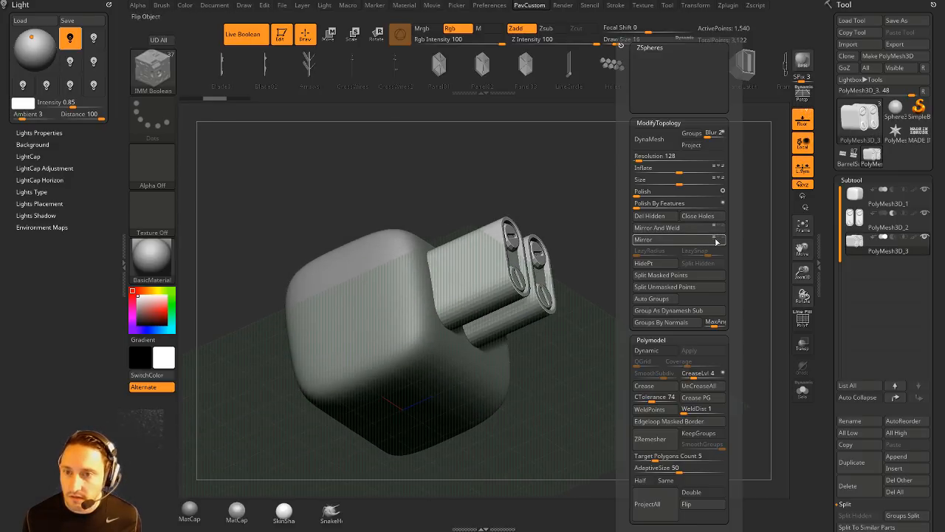
mouse_move(624, 245)
left_mouse_down()
mouse_move(606, 246)
mouse_move(660, 219)
mouse_move(697, 245)
mouse_move(612, 251)
left_mouse_up()
Step: Reposition the transform gizmo at the inner end of the duplicated ovals, isolating the subtool with Solo to align it
key("w")
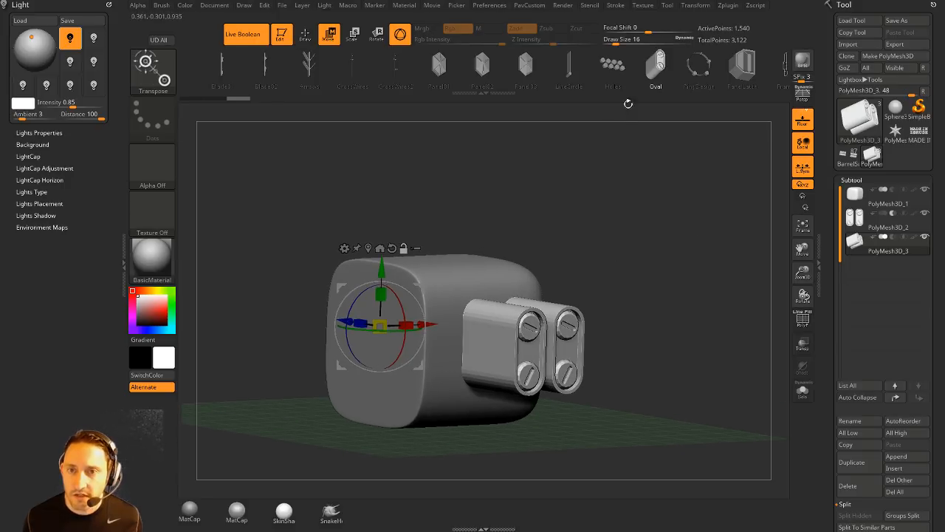
left_click(708, 68)
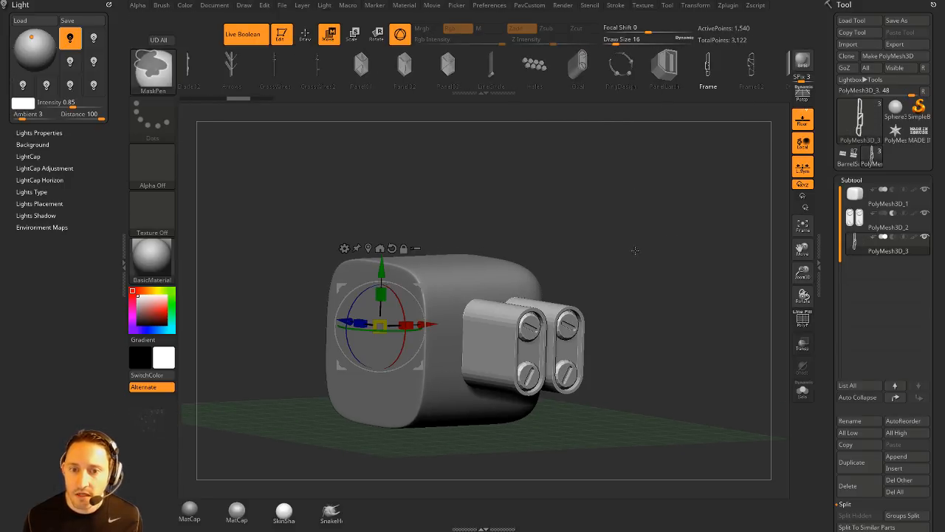
left_click_drag(635, 250, 561, 280, "shift")
left_click_drag(319, 327, 474, 341, "alt")
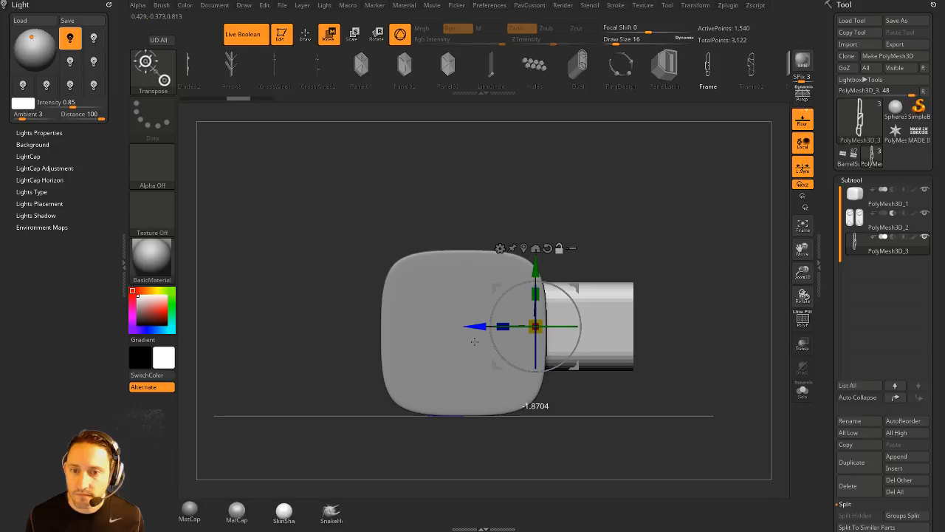
left_click(803, 391)
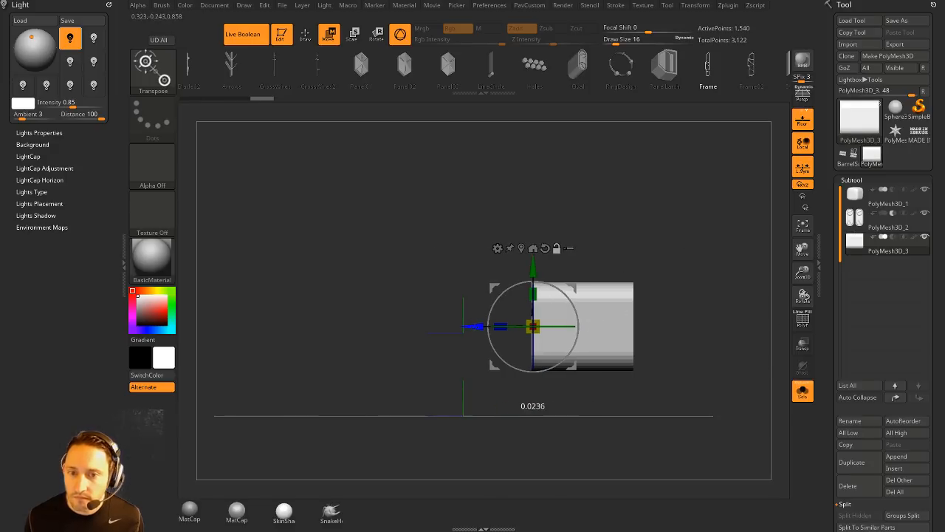
left_click(802, 391)
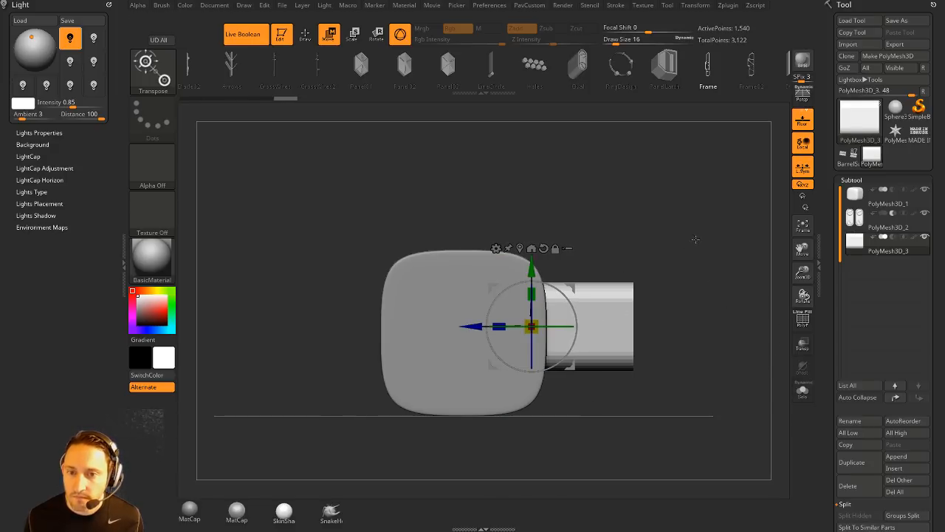
left_click_drag(695, 239, 557, 249)
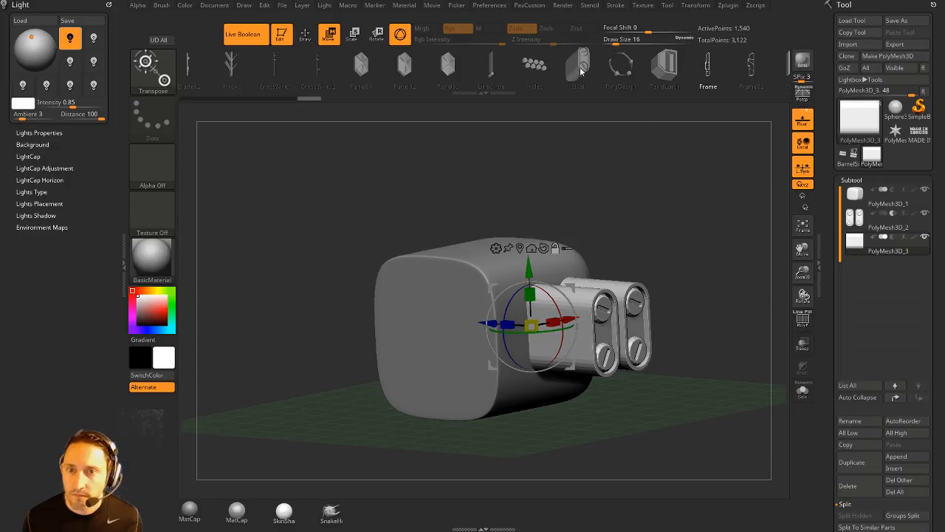
Step: Replace the third subtool's mesh with the TurnLatch insert and place it on the cube's side face
left_click(632, 69)
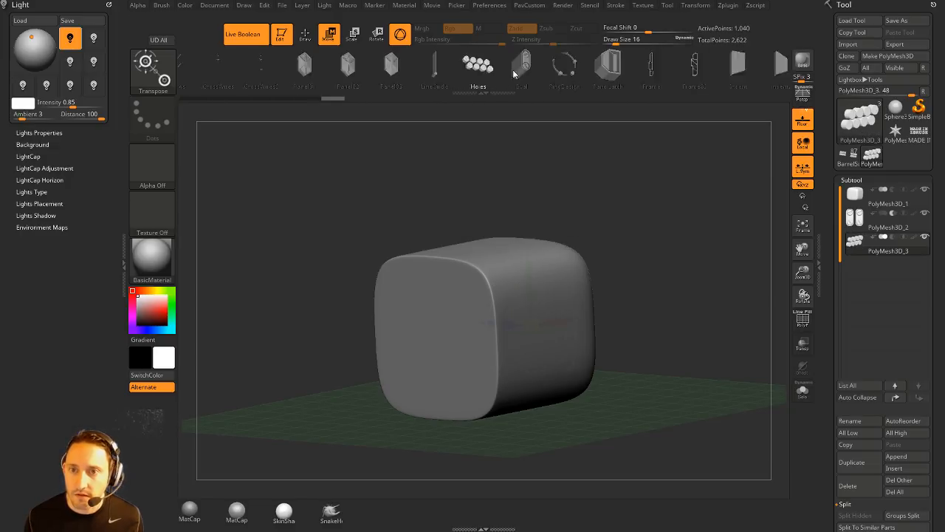
left_click(591, 68)
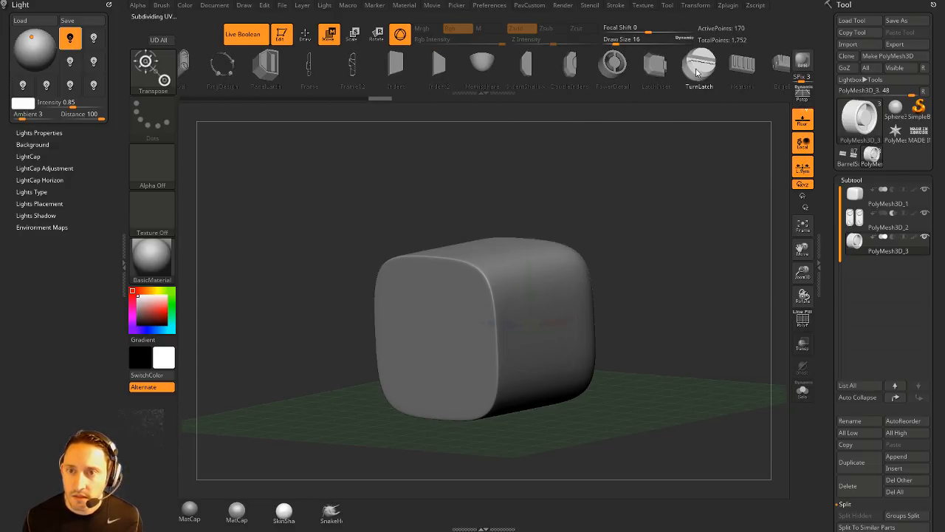
left_click(706, 67)
left_click_drag(496, 325, 535, 337)
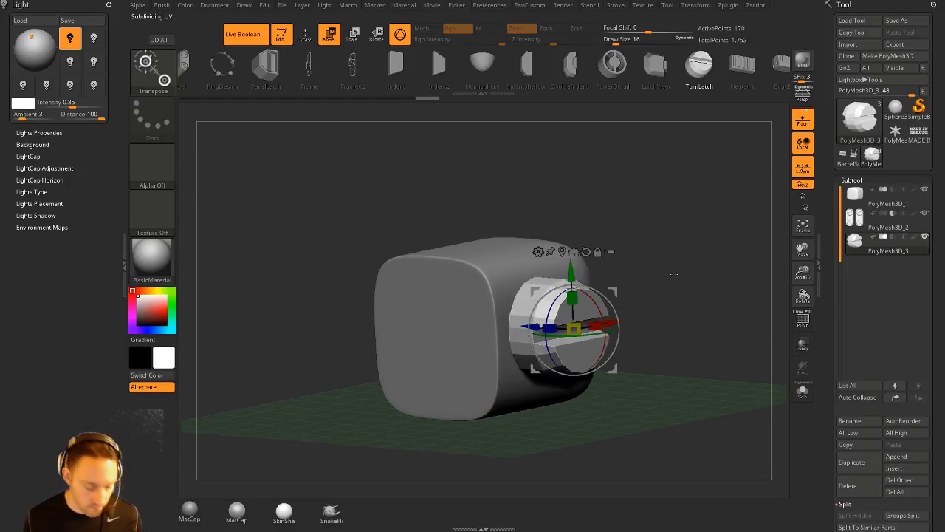
Step: Set the TurnLatch subtool to subtract from the cube
left_click_drag(676, 276, 629, 265)
key("q")
left_click(893, 238)
left_click_drag(709, 247, 654, 256)
Step: Add a second TurnLatch copy diagonally offset from the first within the same subtool
key("w")
mouse_move(491, 315)
left_mouse_down()
mouse_move(465, 321)
mouse_move(536, 325)
mouse_move(443, 322)
mouse_move(517, 317)
mouse_move(473, 313)
mouse_move(481, 333)
mouse_move(510, 348)
left_mouse_up()
key("q")
key("w")
left_click(448, 309)
key("q")
mouse_move(590, 347)
left_mouse_down()
mouse_move(675, 266)
mouse_move(659, 301)
left_mouse_up()
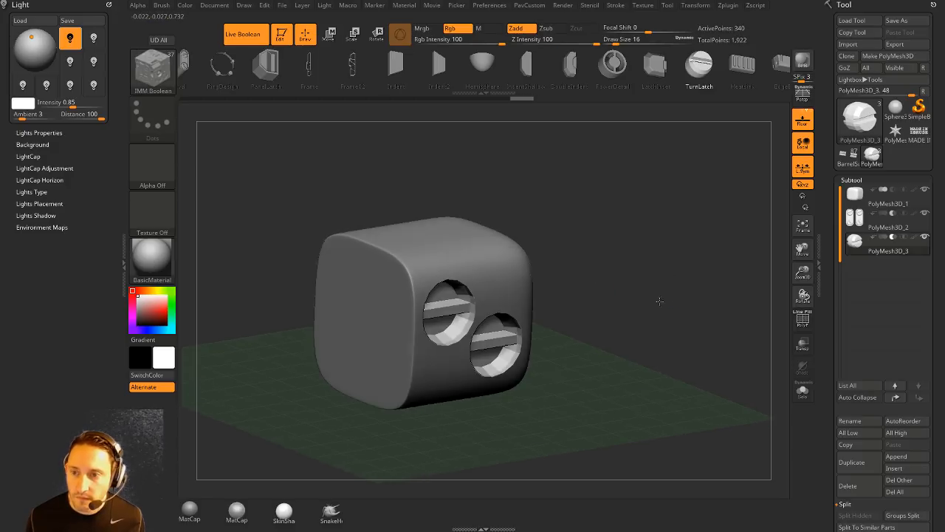
Step: Duplicate the latch subtool, rotate it -90 degrees, position it on the cube's adjacent face and set it to subtract
left_click(890, 234)
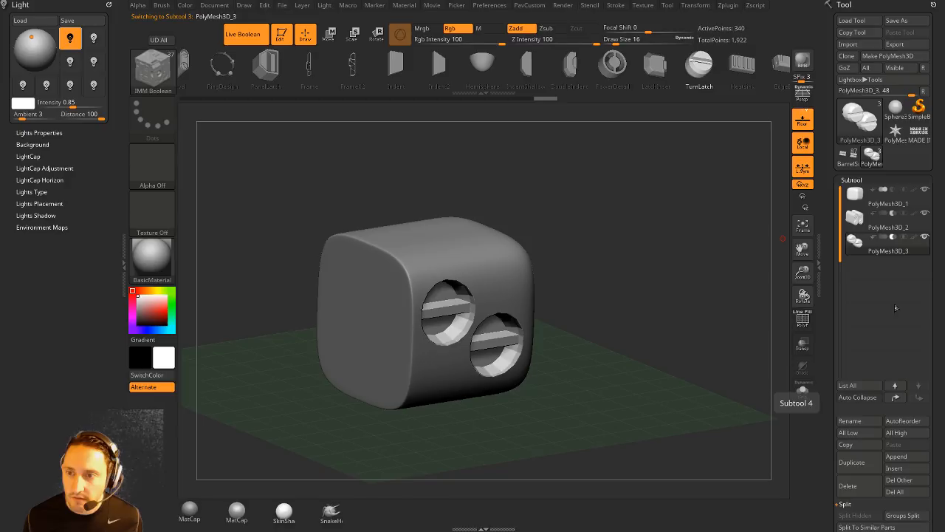
left_click(853, 462)
left_click_drag(642, 279, 518, 314, "shift")
key("w")
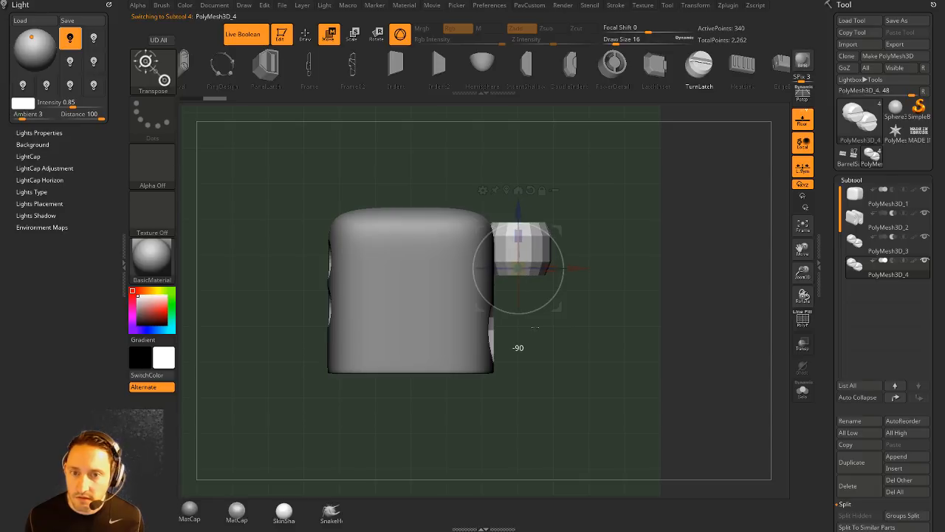
left_click_drag(563, 225, 487, 359)
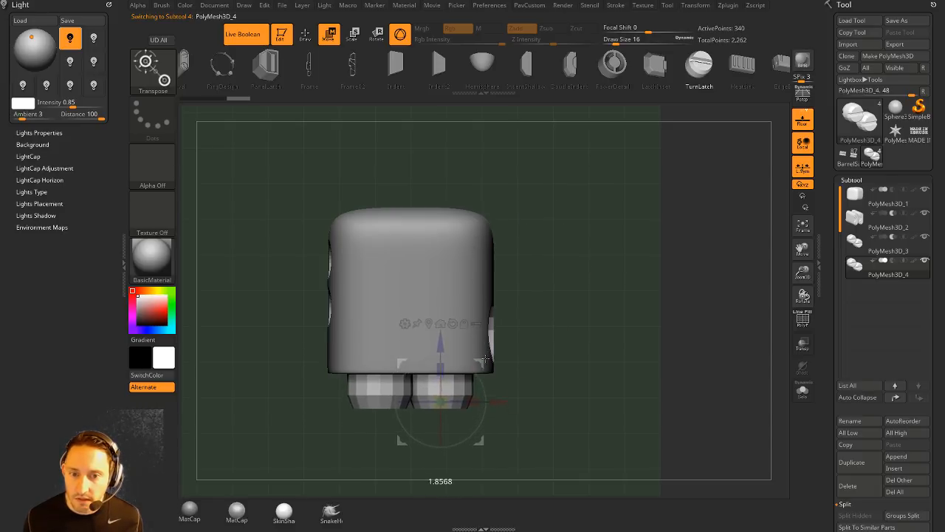
left_click_drag(635, 296, 680, 278)
key("q")
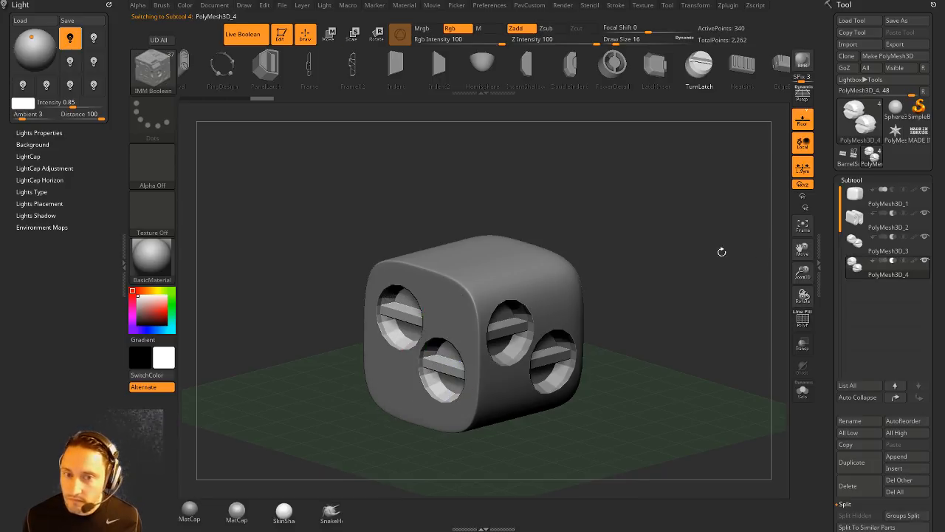
mouse_move(719, 253)
left_mouse_down()
mouse_move(602, 272)
mouse_move(699, 303)
mouse_move(654, 256)
mouse_move(676, 264)
mouse_move(650, 266)
mouse_move(663, 262)
left_mouse_up()
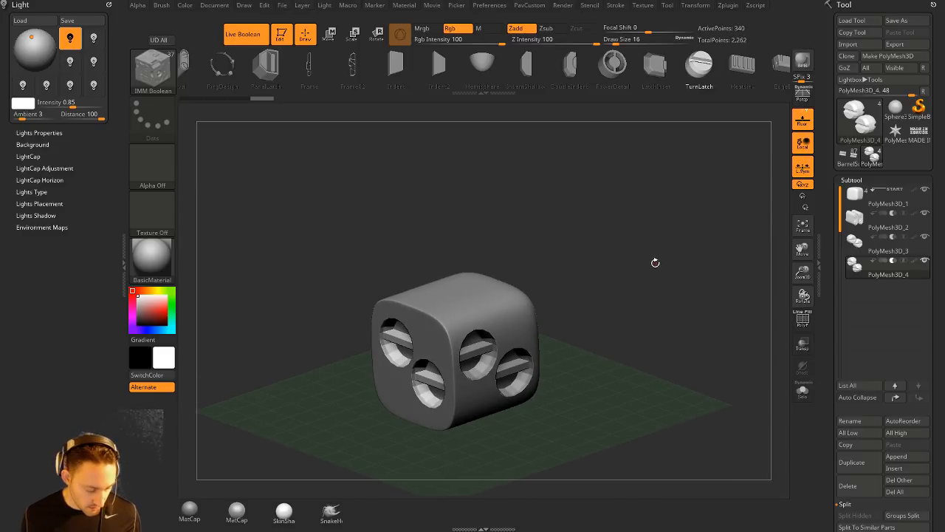
Step: Turn off Live Boolean and enable Transpose All Selected Subtools on the gizmo
key("ctrl+shift+b")
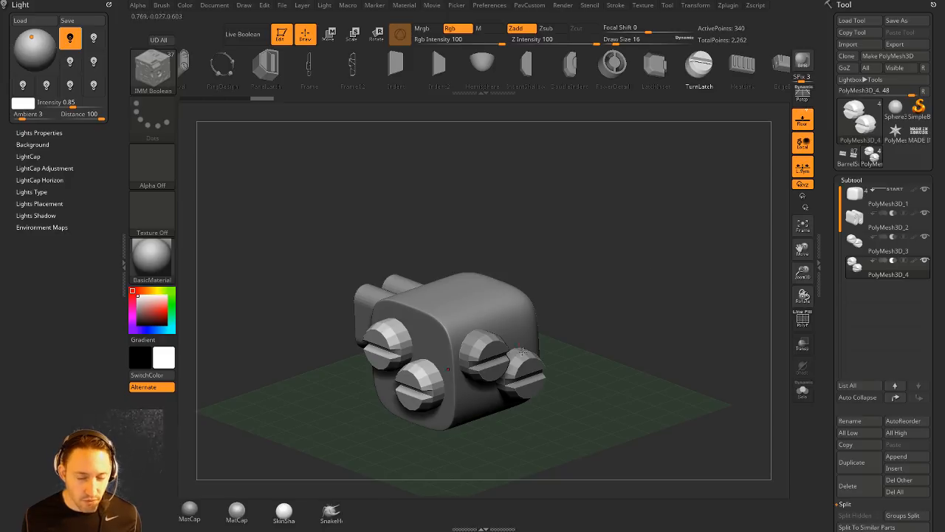
key("w")
left_click(448, 310)
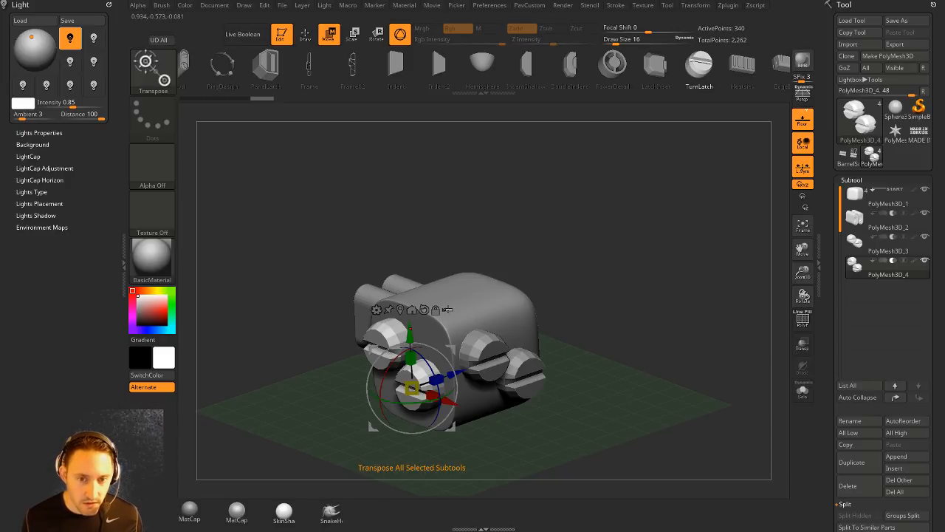
Step: Deselect the subtools for transposing and try a vertical move with the gizmo
key("ctrl+shift")
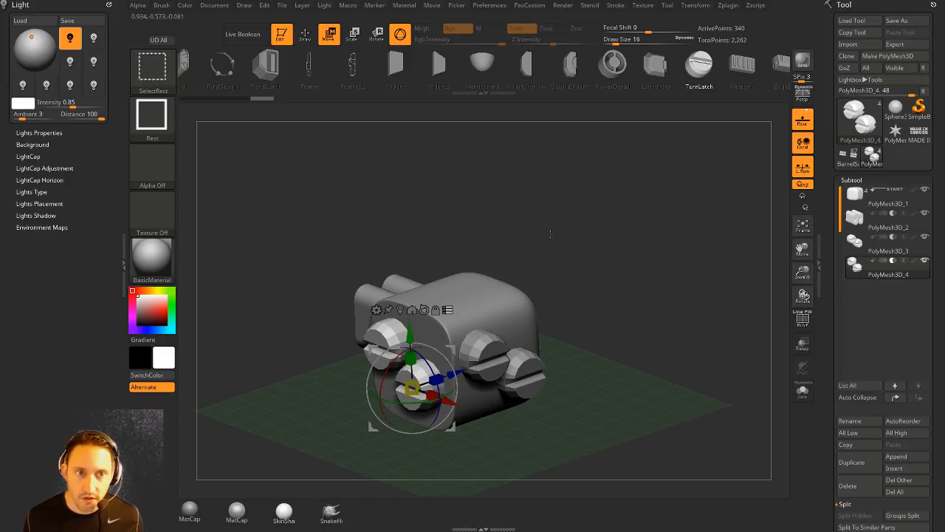
left_click(590, 229, "ctrl+shift")
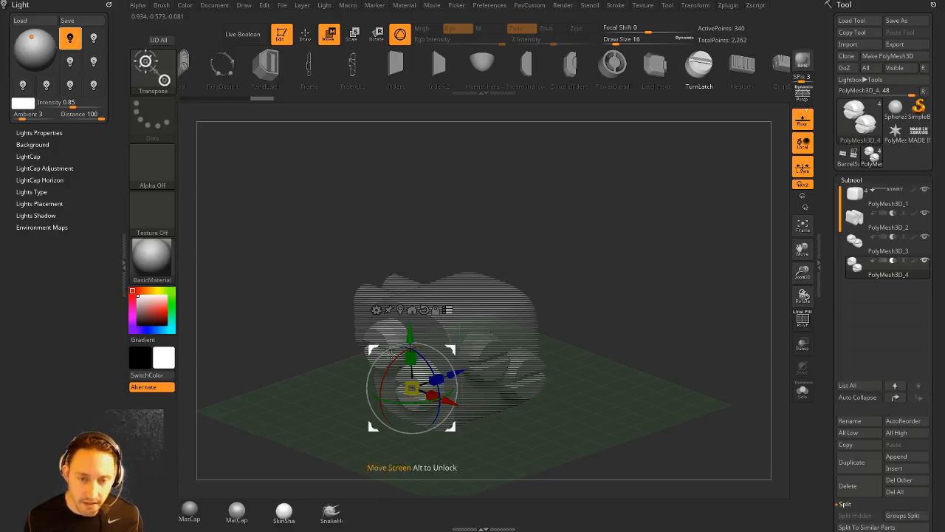
left_click_drag(410, 333, 412, 317)
key("ctrl+z")
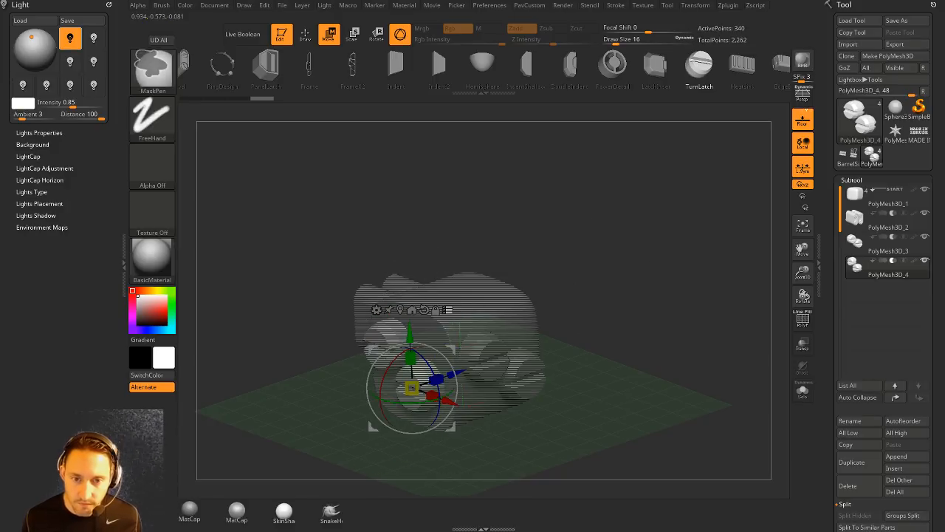
Step: Select every subtool except the cube for transposing, try moving the cutters upward and undo the move
key("ctrl+shift")
left_click(491, 348, "ctrl+shift")
left_click(404, 327, "ctrl+shift")
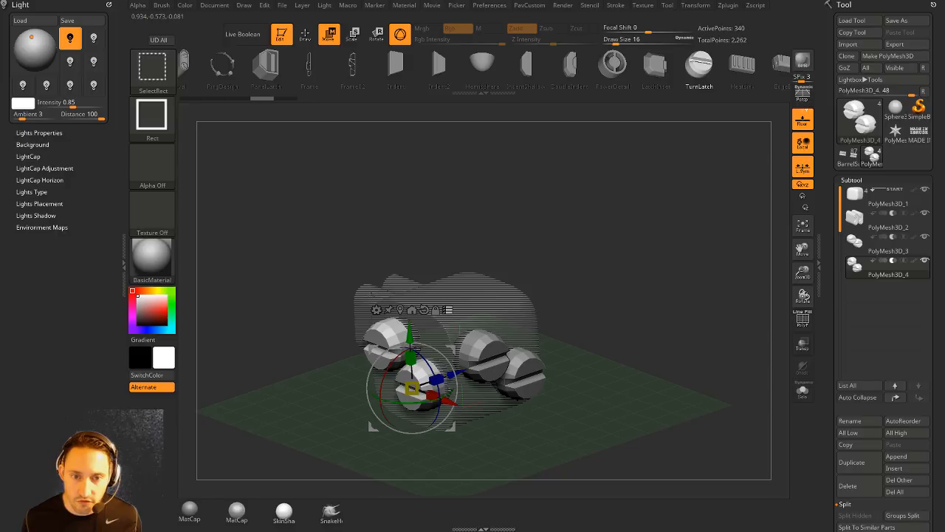
left_click(601, 269, "ctrl+shift")
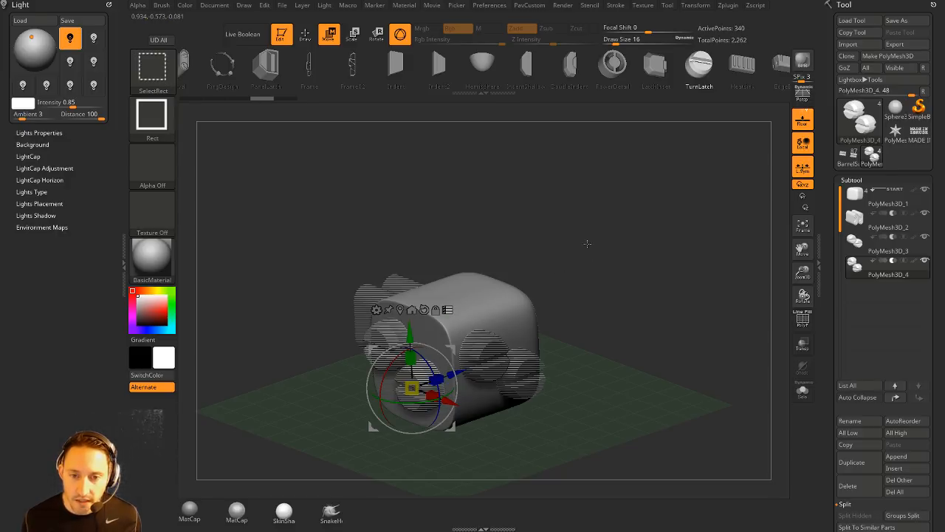
left_click_drag(587, 243, 581, 259, "ctrl+shift")
left_click(523, 302, "ctrl+shift")
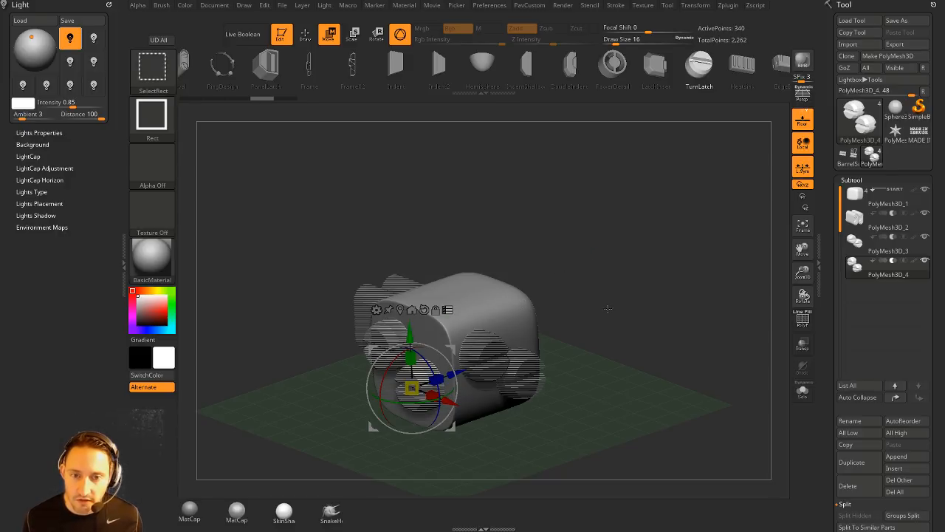
left_click(637, 261, "ctrl+shift")
left_click_drag(409, 333, 409, 293)
key("ctrl+z")
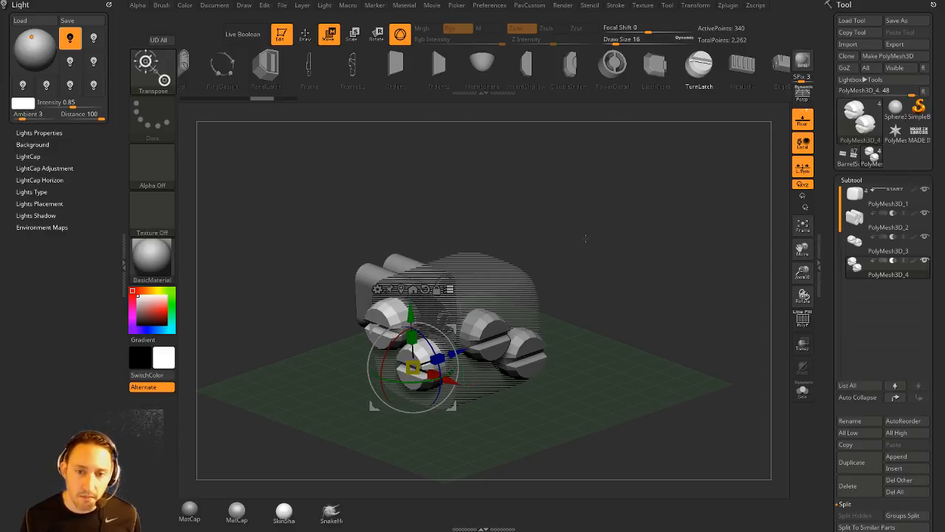
Step: Mask the latches of the third subtool and make the fourth subtool active with the Move gizmo
key("q")
key("Up")
key("Up")
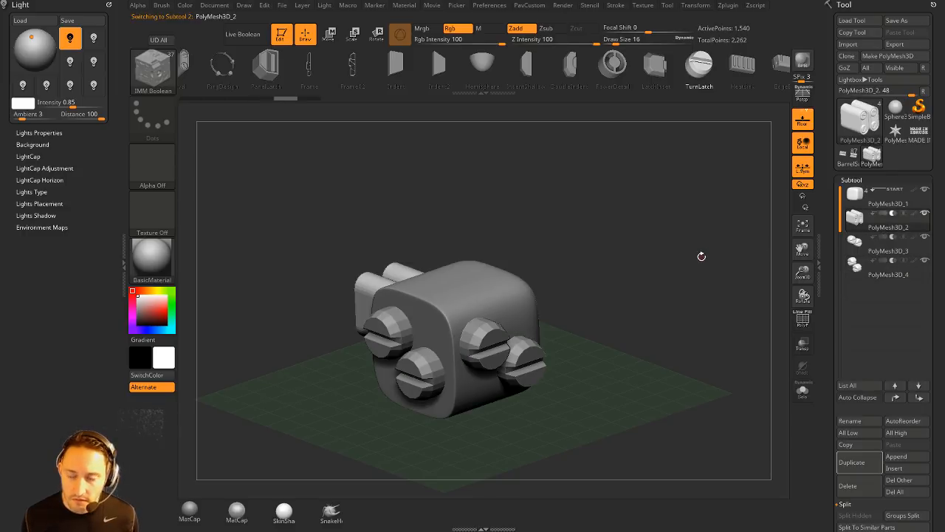
key("Down")
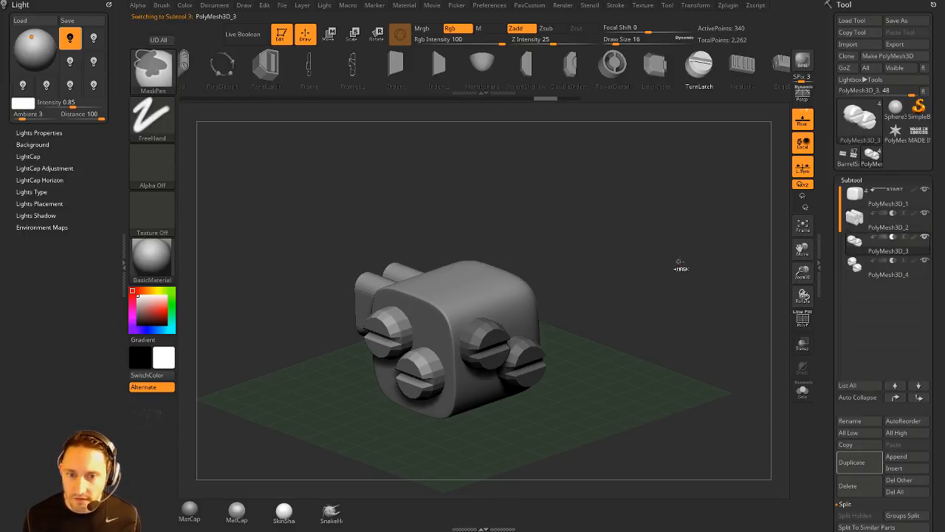
key("Down")
left_click_drag(531, 322, 612, 297)
key("w")
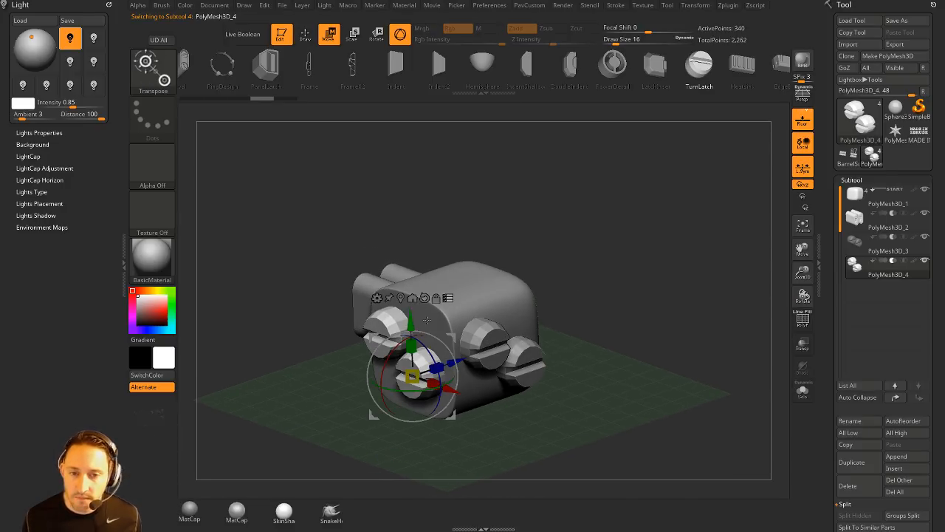
Step: Exclude the cube from transposing and try moving the cutters upward with the third subtool masked
left_click_drag(601, 256, 595, 256)
left_click_drag(408, 321, 407, 284)
key("ctrl+z")
left_click_drag(521, 316, 567, 263)
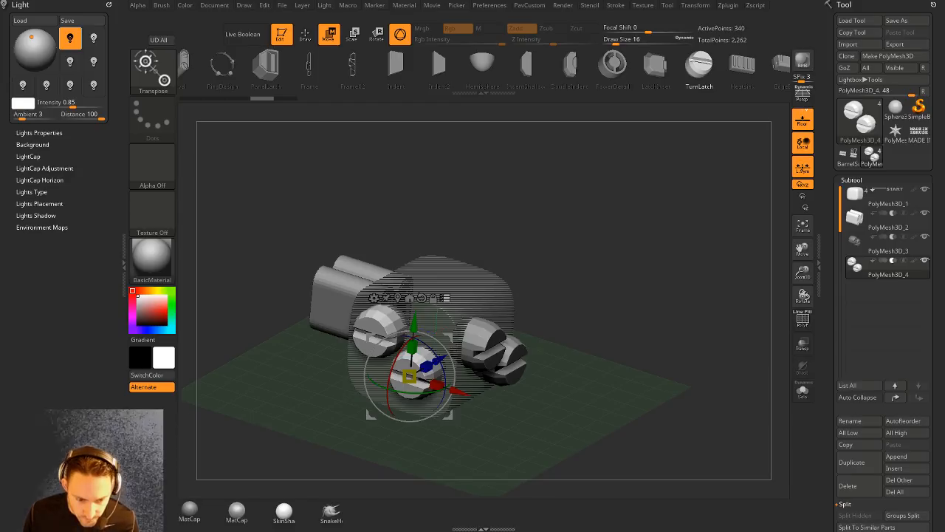
Step: Bring up the Google Photos window in Chrome, enlarge the desk setup photo and return to ZBrush
left_click_drag(690, 531, 817, 43)
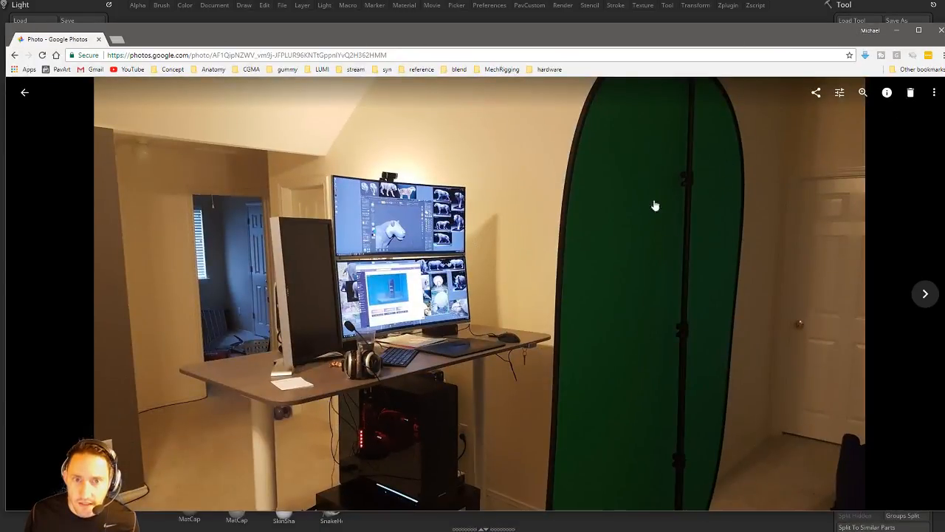
scroll(405, 330, "up", 2)
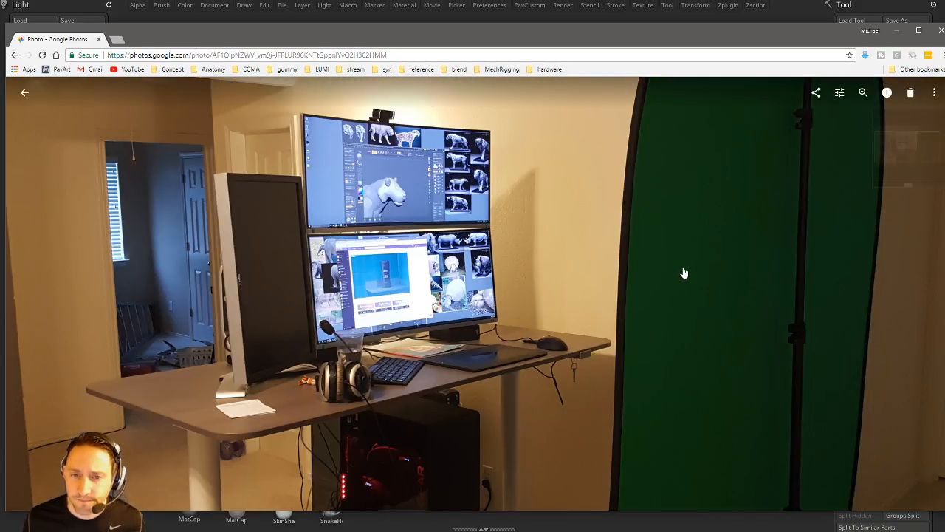
left_click_drag(485, 44, 486, 531)
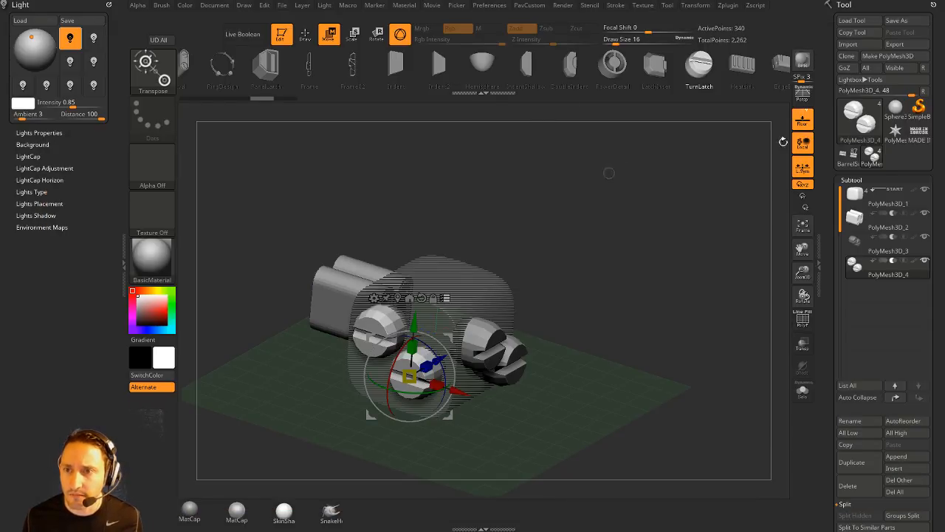
Step: Turn on perspective and return to Draw mode
key("p")
mouse_move(657, 215)
left_mouse_down()
mouse_move(686, 260)
mouse_move(663, 232)
left_mouse_up()
key("q")
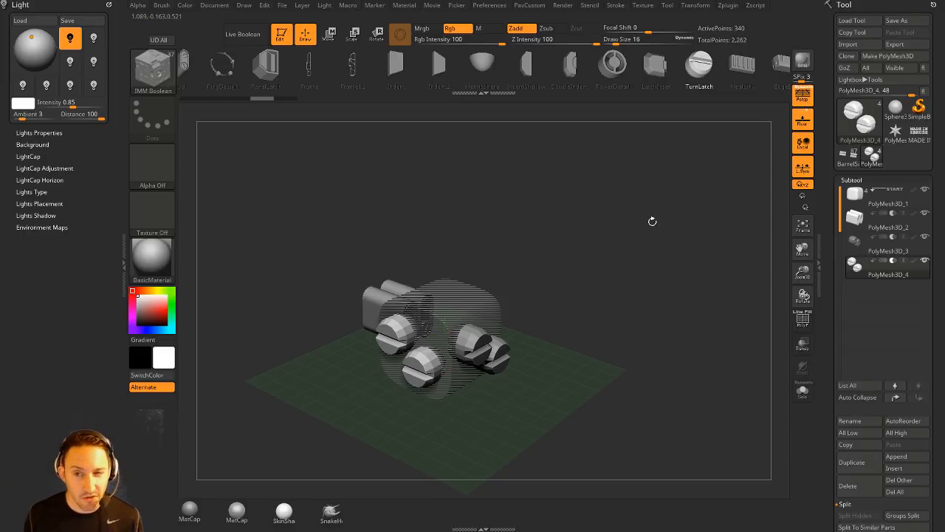
left_click_drag(419, 252, 597, 224)
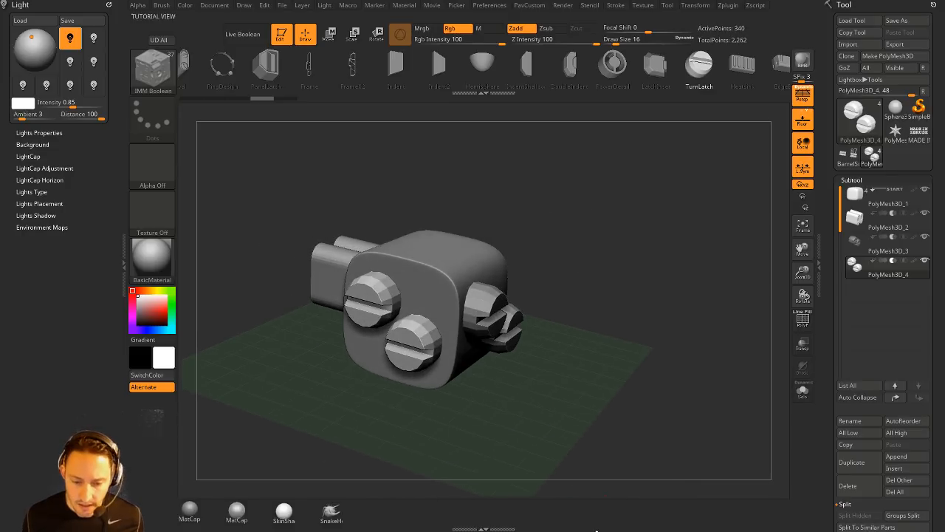
Step: Bring the Google Photos window back up in Chrome and view the photos of the vertically stacked monitors
left_click_drag(589, 530, 573, 47)
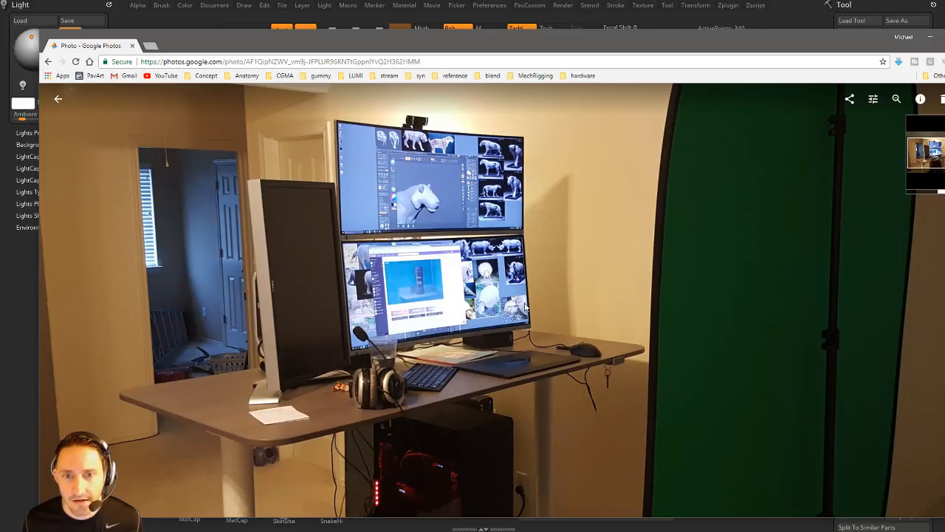
key("alt+Tab")
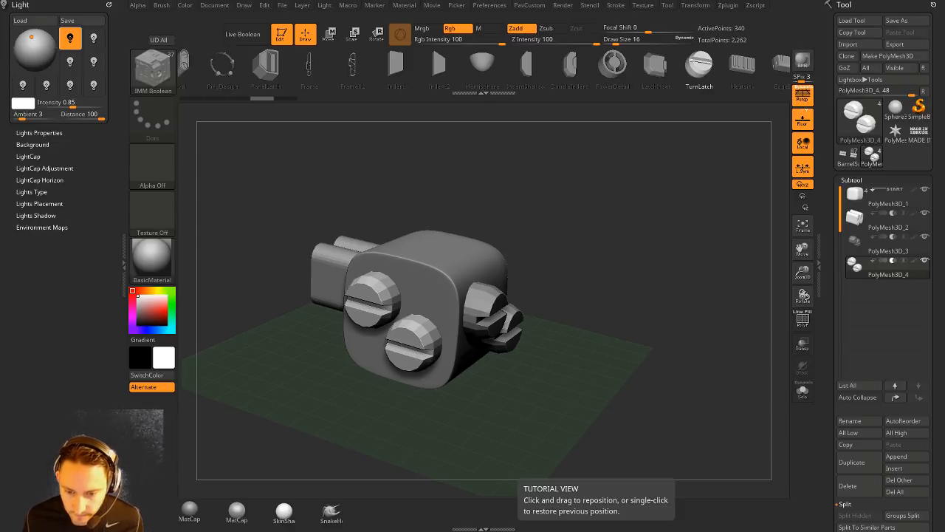
key("alt+Tab")
left_click_drag(502, 148, 490, 43)
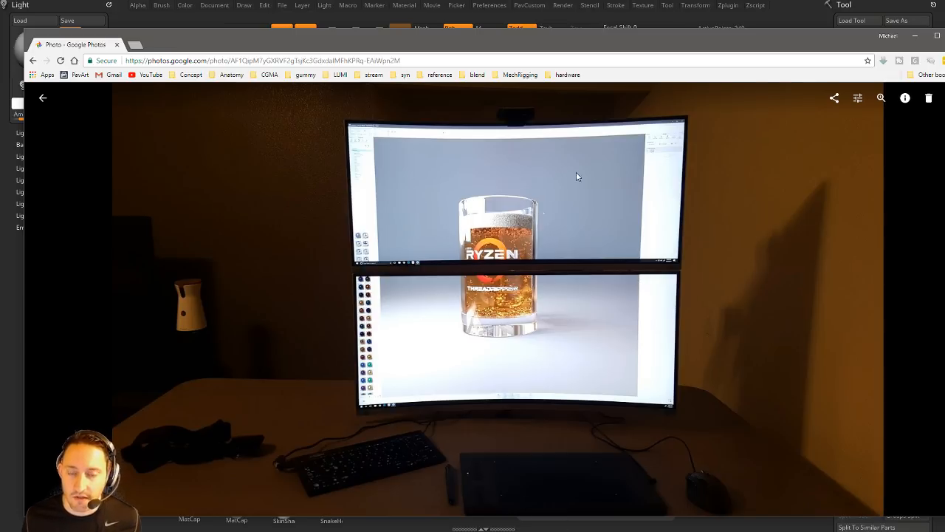
Step: Open the Sep 28 monitor video and the Sep 27 photo of the side-by-side monitors from the library, and return to ZBrush
left_click(45, 99)
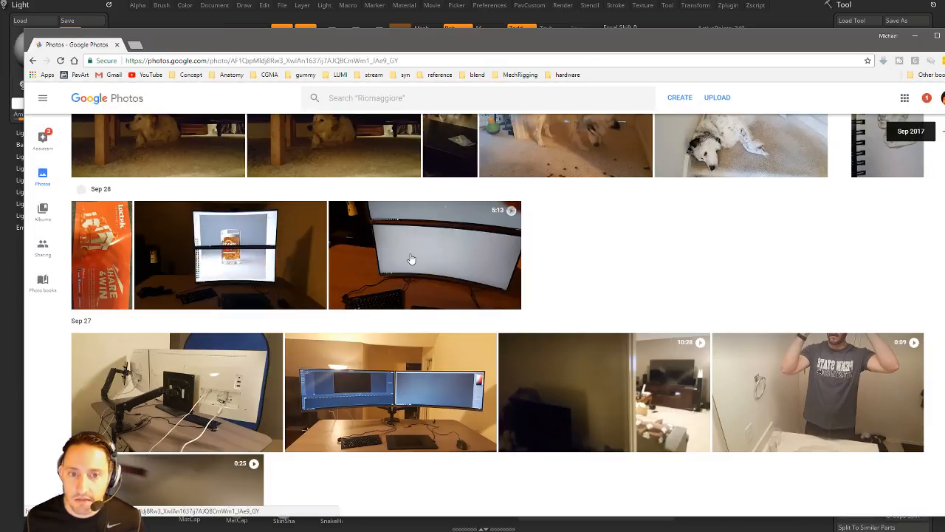
left_click(412, 258)
left_click(45, 99)
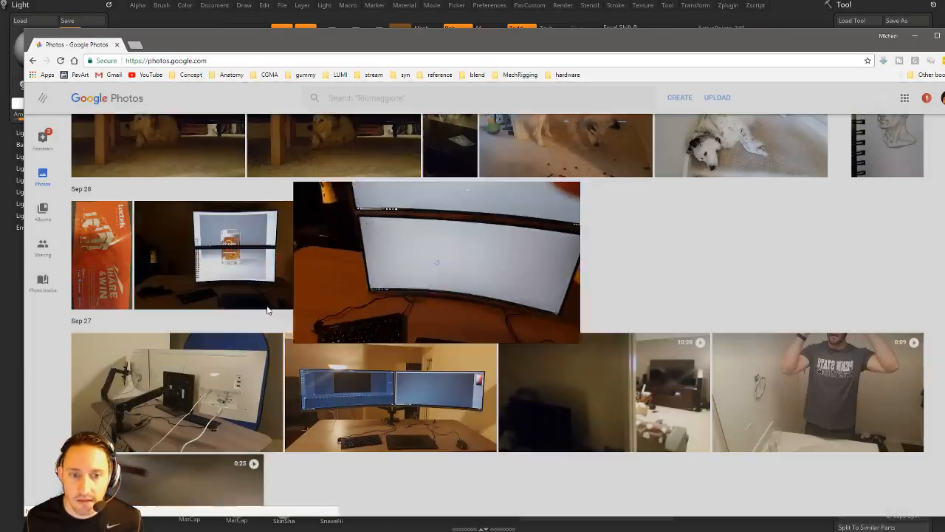
left_click(376, 410)
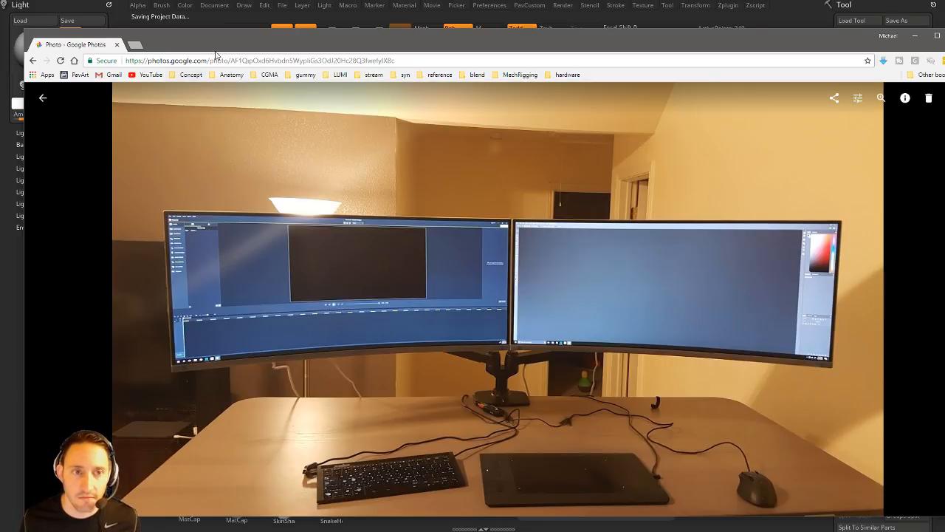
left_click_drag(225, 43, 248, 531)
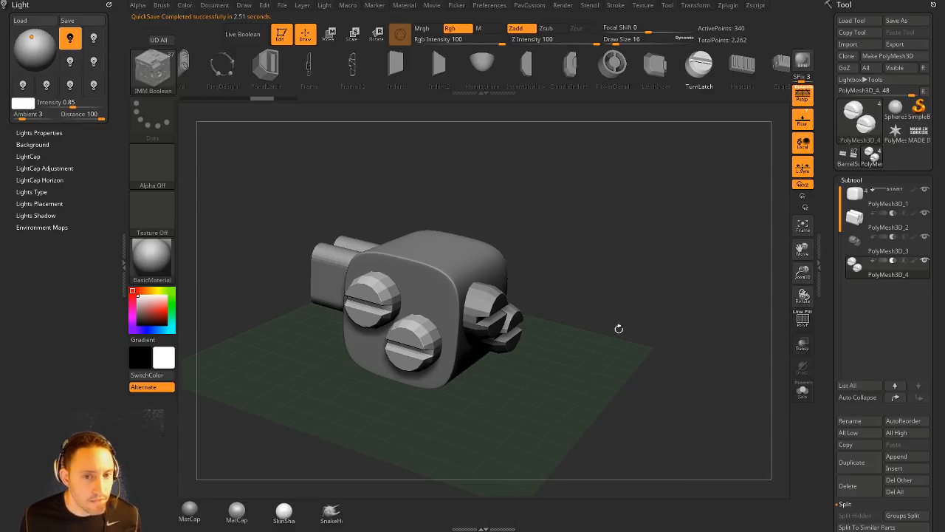
left_click_drag(624, 251, 597, 240)
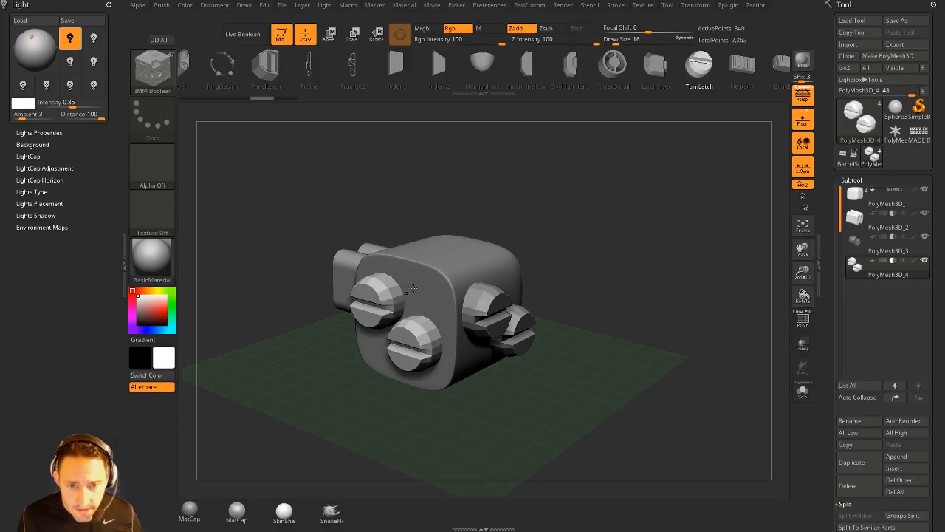
Step: Select the cube subtool PolyMesh3D_1, turn off its dynamic subdivision preview and show its polyframe
left_click_drag(635, 215, 651, 241, "alt")
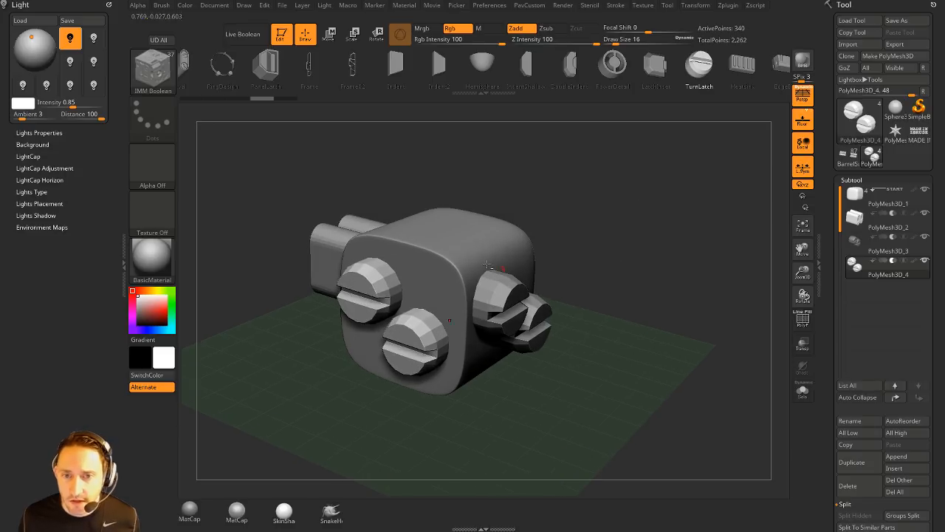
left_click(487, 264, "alt")
left_click_drag(645, 192, 622, 214, "alt")
key("shift+d")
left_click(802, 320)
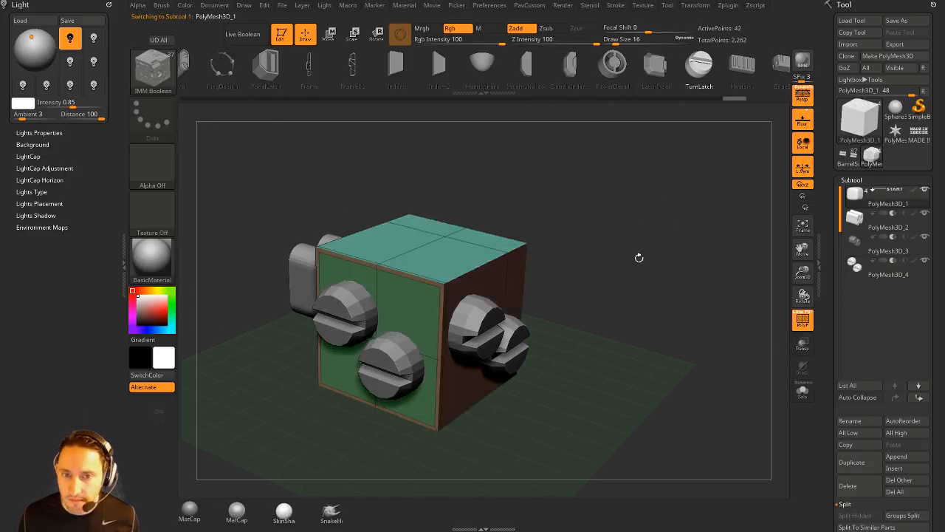
Step: With the ZModeler brush, set the edge action to Bevel with a complete edge loop target and bevel the cube's vertical loop into a narrow band
mouse_move(639, 258)
left_mouse_down()
mouse_move(623, 232)
mouse_move(601, 247)
left_mouse_up()
key("b")
key("z")
key("m")
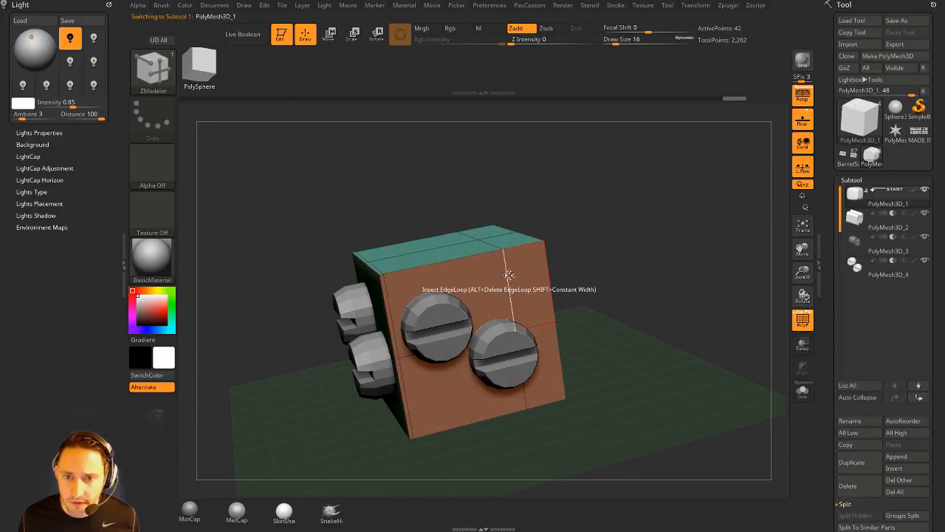
key("space")
left_click(415, 268)
left_click(511, 302)
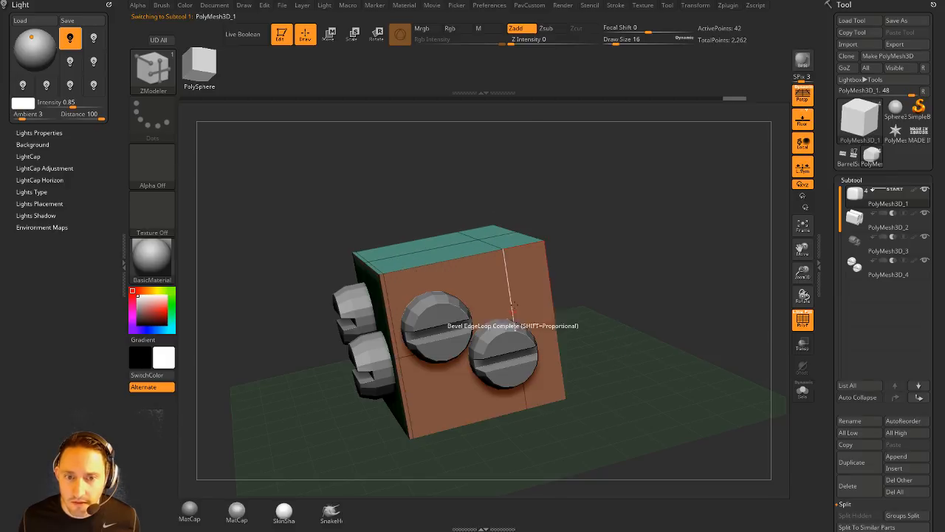
left_click_drag(512, 302, 526, 299)
Step: Undo the narrow bevel and bevel the same edge loop into a wider band around the cube
key("space")
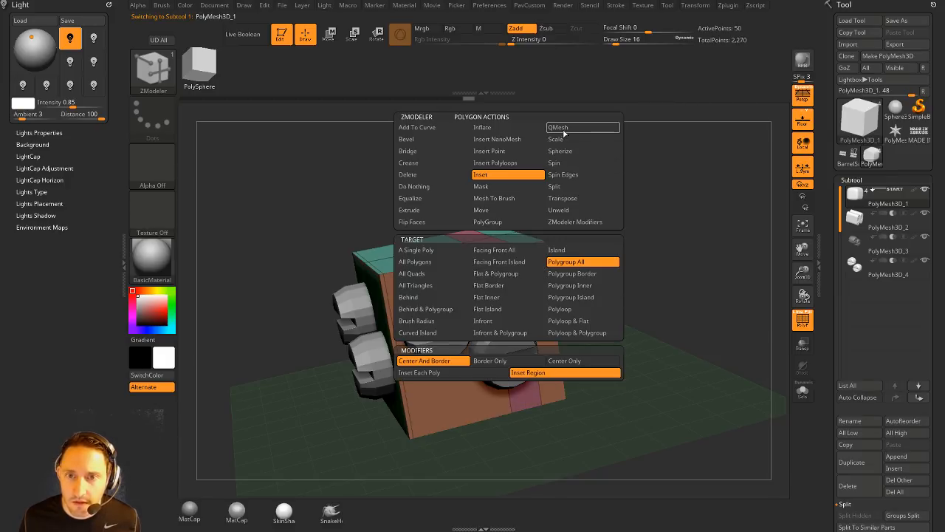
left_click(508, 174)
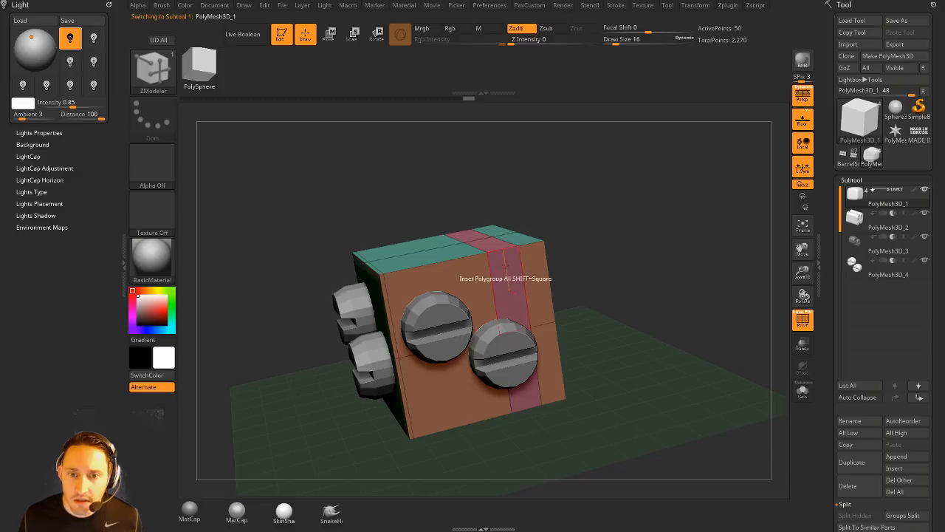
key("ctrl+z")
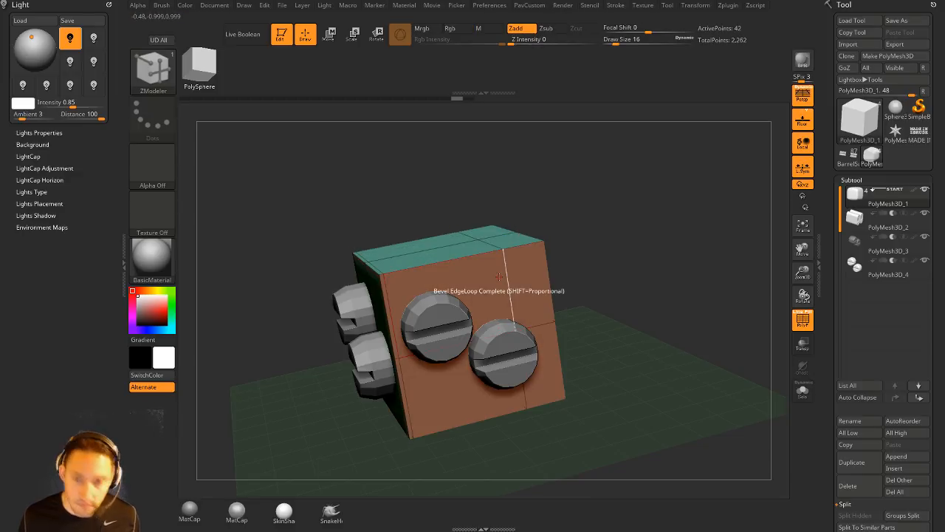
key("ctrl+shift+z")
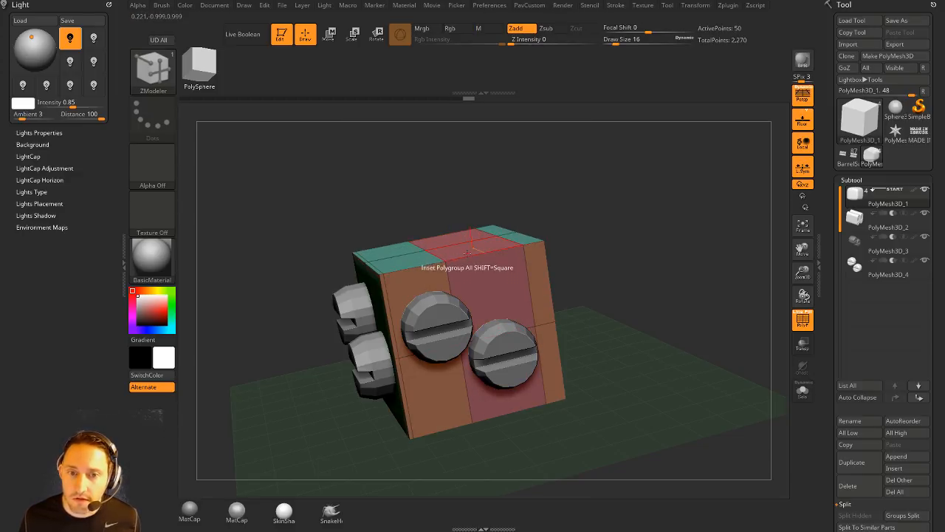
Step: Insert Multiple EdgeLoops with Specified Elevation across the bevelled band, splitting it into strips of alternating polygroups
key("space")
left_click(452, 246)
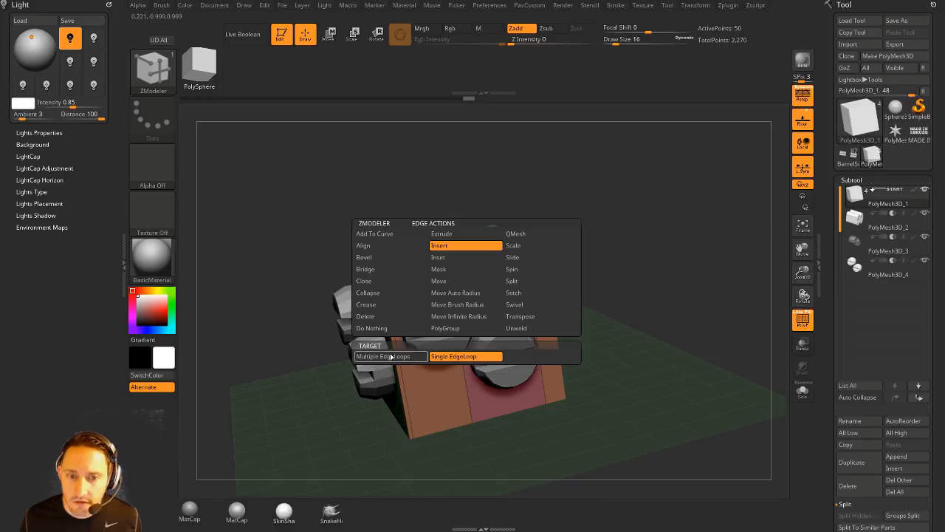
left_click(391, 358)
left_click(517, 397)
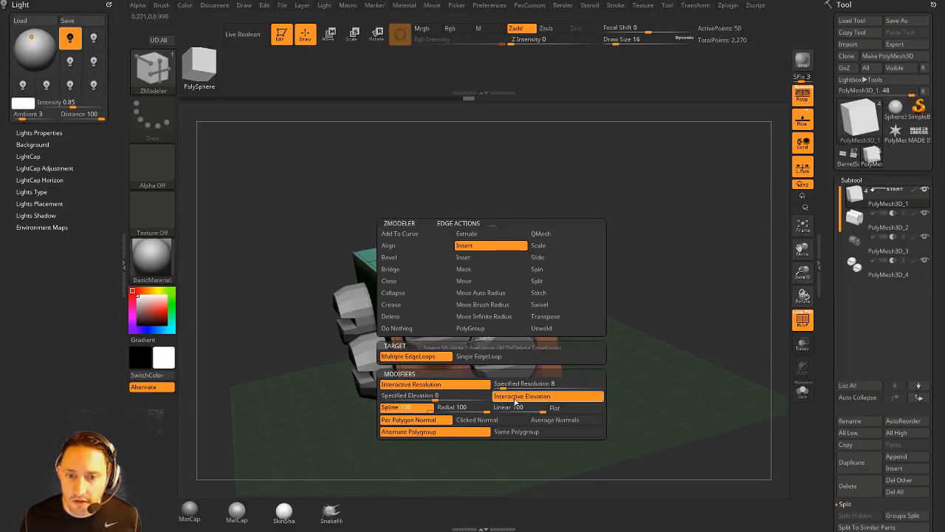
left_click(405, 396)
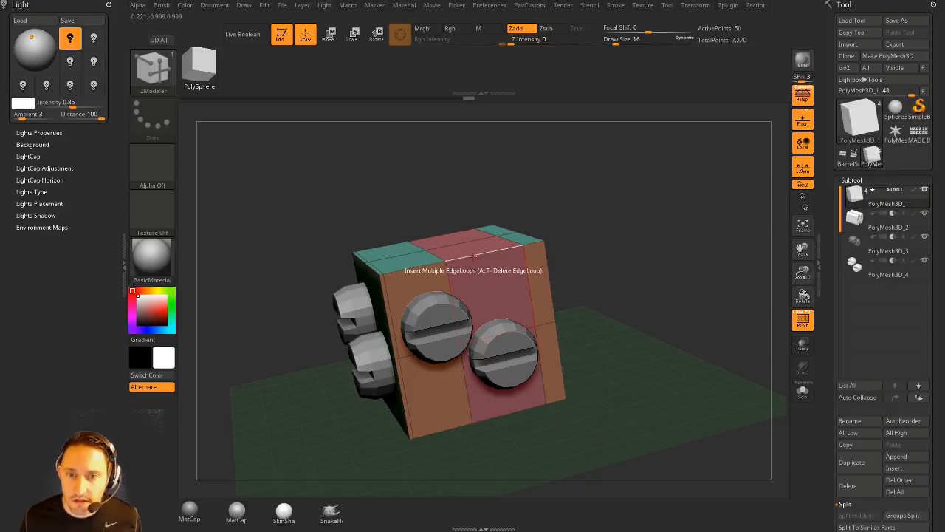
left_click_drag(474, 257, 491, 266)
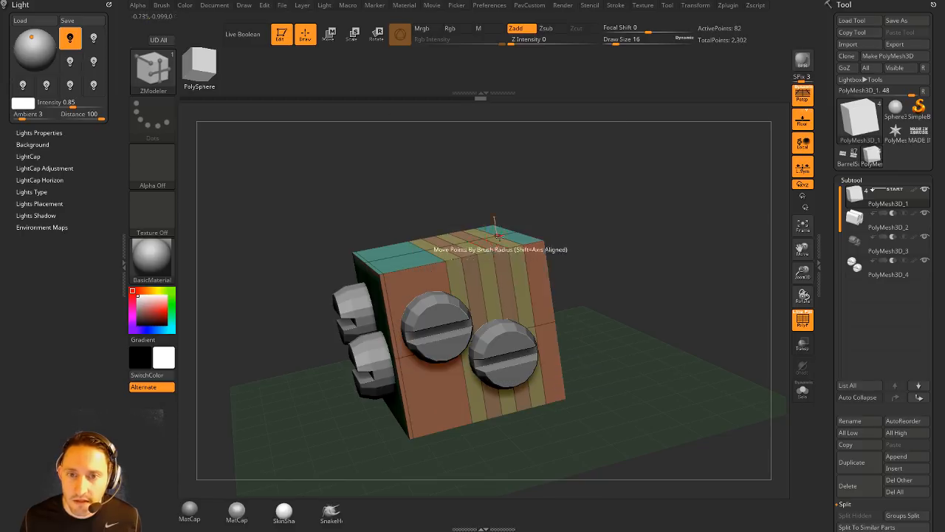
Step: Push the alternate strips of the band inward as grooves with QMesh set to Polygroup All
key("space")
left_click(574, 130)
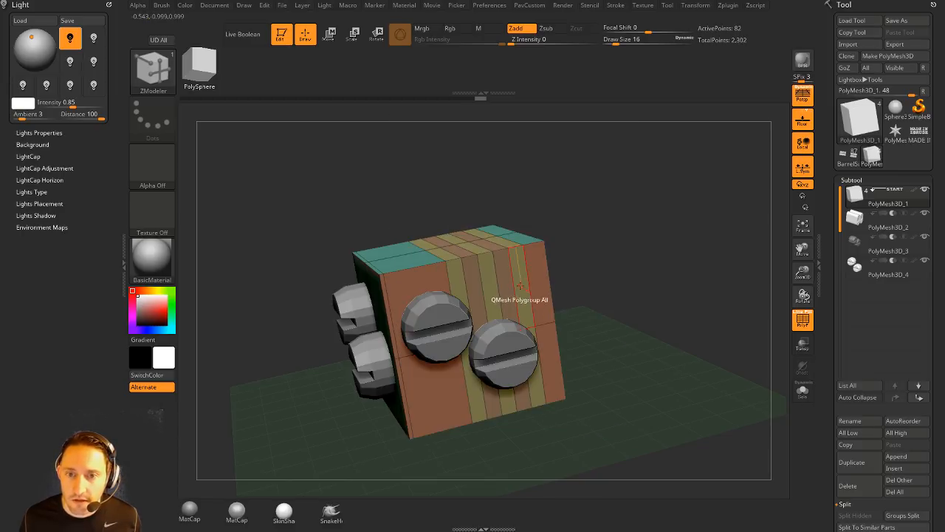
left_click_drag(519, 285, 495, 283)
left_click_drag(716, 247, 720, 255)
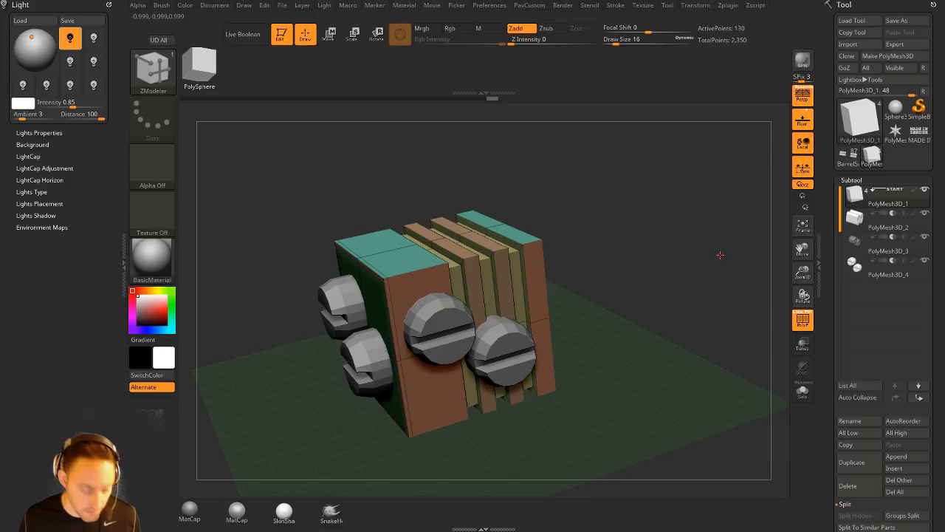
Step: Turn on the grooved cube's dynamic subdivision preview and hide the polyframe
key("d")
left_click(802, 319)
left_click_drag(738, 310, 670, 248)
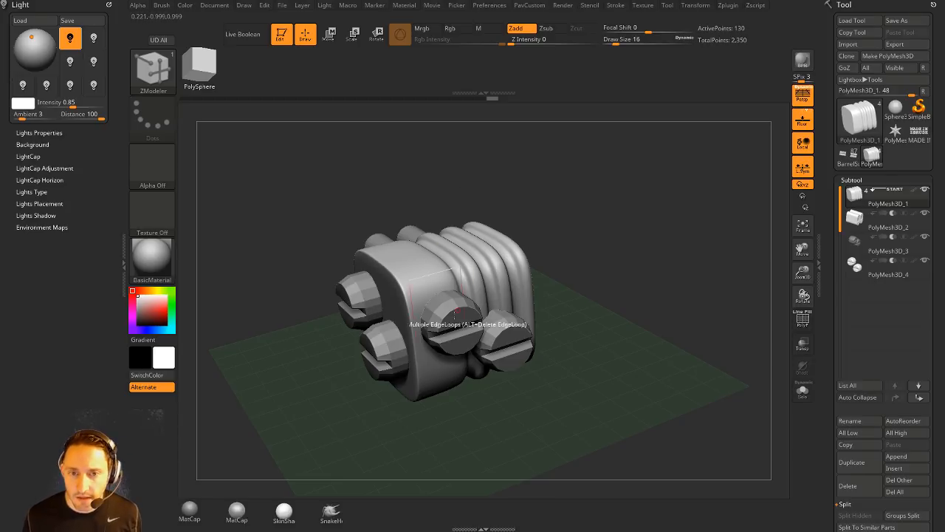
Step: Switch Live Boolean on and off to compare the grooved cube with and without its cutouts, and leave it on
left_click_drag(598, 243, 612, 258, "alt")
key("ctrl+shift+b")
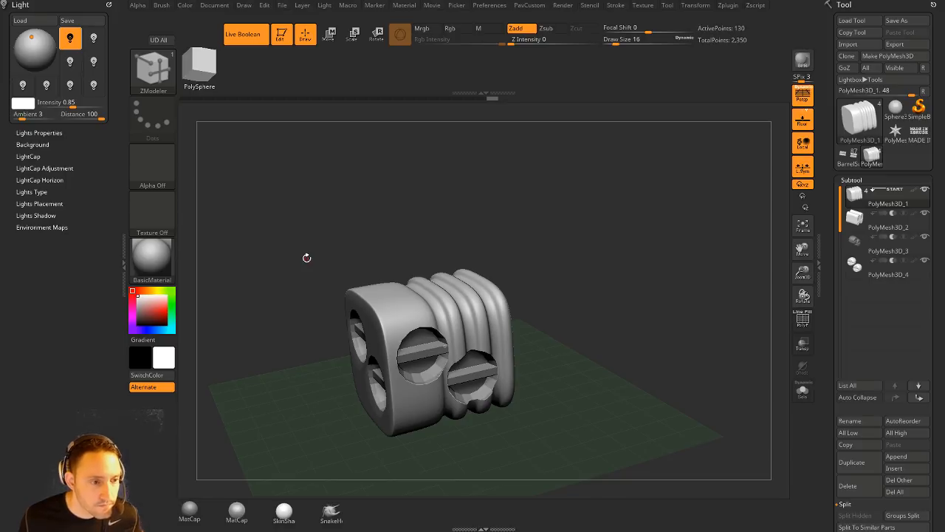
left_click_drag(550, 242, 593, 223)
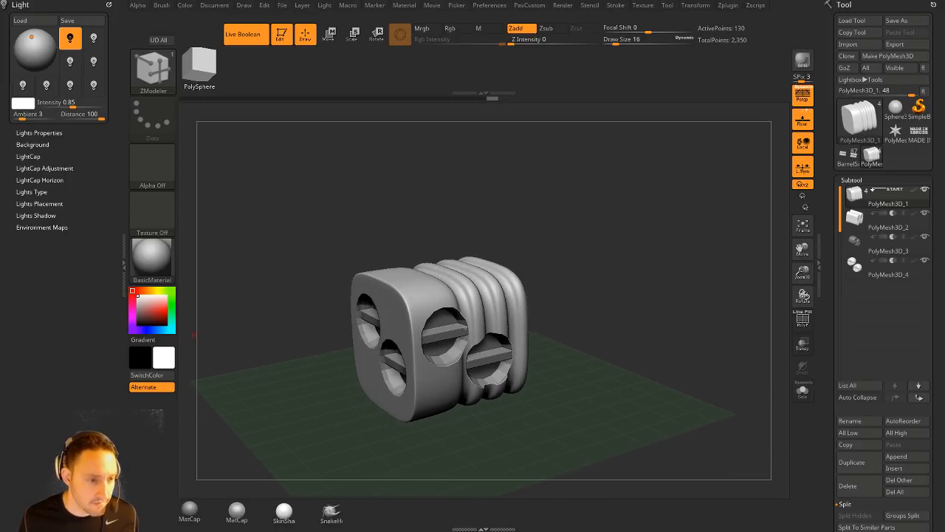
left_click_drag(415, 177, 498, 189)
left_click(243, 39)
left_click_drag(574, 198, 555, 206, "alt")
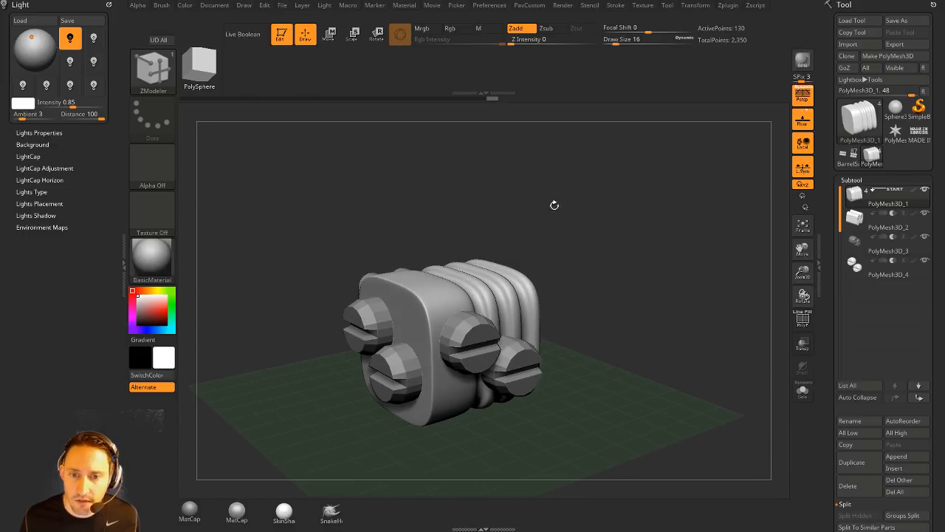
left_click(246, 40)
Step: Select the PolyMesh3D_3 turn latches, adjust them with the Move gizmo and turn off transposing of all selected subtools
left_click(878, 244)
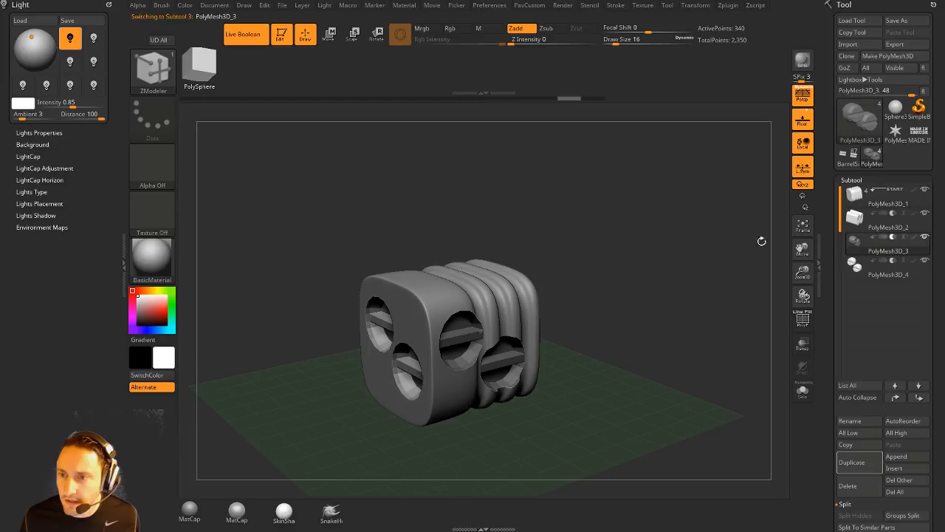
key("w")
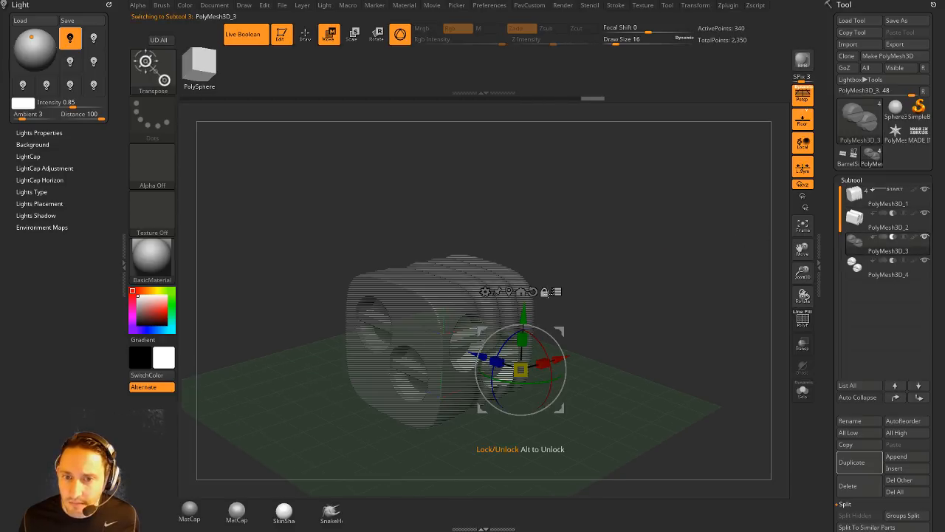
mouse_move(524, 310)
left_mouse_down()
mouse_move(526, 255)
mouse_move(525, 319)
left_mouse_up()
left_click_drag(727, 244, 667, 222)
left_click_drag(545, 321, 556, 297)
left_click_drag(612, 270, 579, 271)
left_click_drag(486, 316, 503, 324)
left_click_drag(647, 302, 643, 277)
left_click(539, 293)
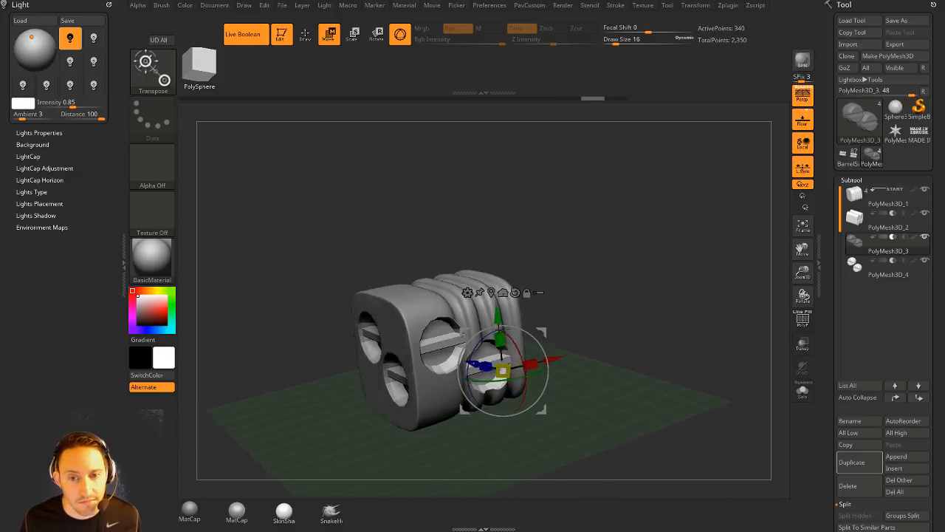
Step: Leave the gizmo by returning to Draw mode and view the whole cut cube
left_click_drag(589, 238, 638, 225)
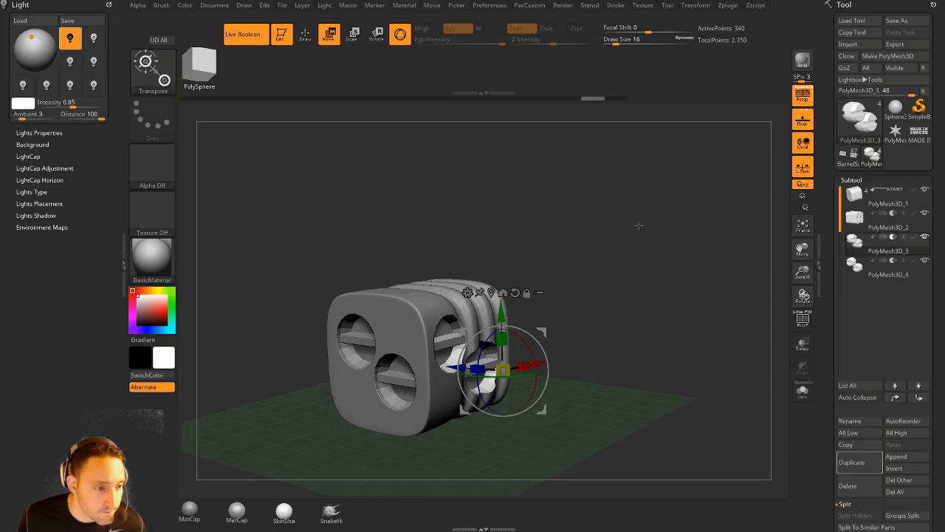
mouse_move(570, 255)
left_mouse_down()
mouse_move(581, 258)
mouse_move(590, 240)
mouse_move(586, 261)
left_mouse_up()
key("q")
left_click_drag(615, 295, 750, 218)
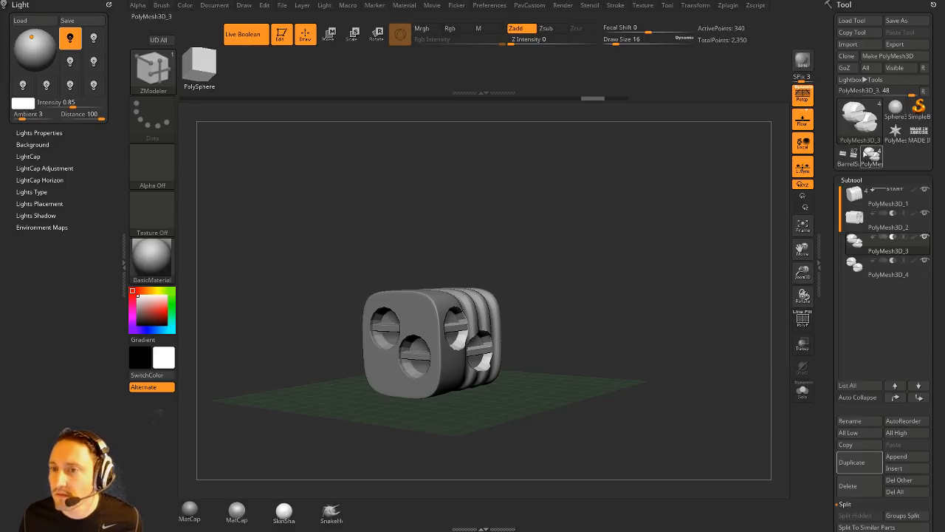
Step: Switch to the BarrelSupport2 pistol tool and turn off the floor grid
left_click(849, 156)
left_click_drag(521, 283, 793, 379, "shift")
left_click_drag(731, 184, 725, 192)
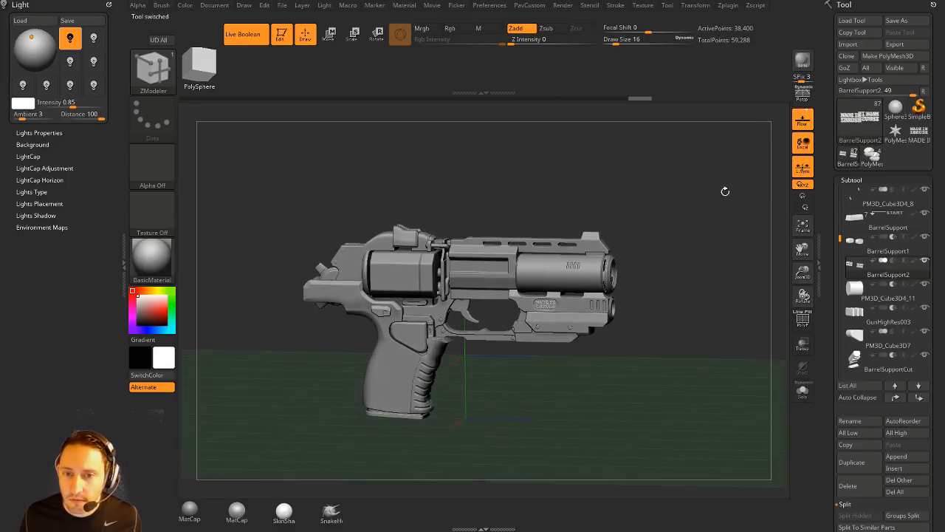
left_click(802, 121)
left_click_drag(657, 184, 675, 222)
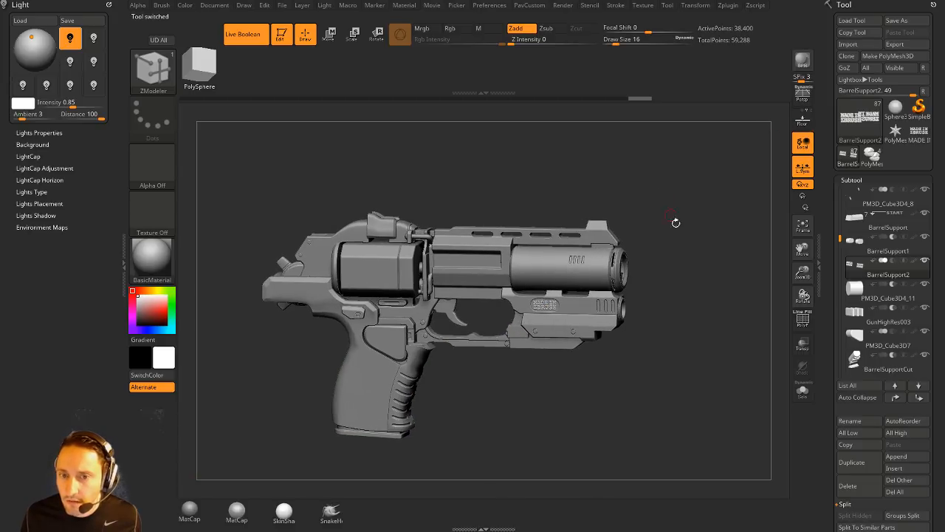
Step: Compare the pistol with Live Boolean off and on, and expand the subtools' Boolean options
key("alt+b")
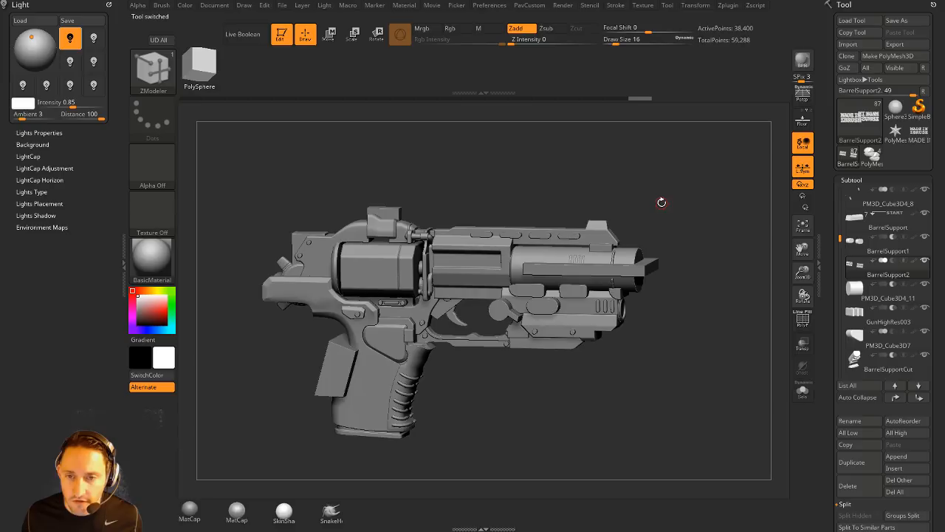
key("alt+r")
left_click_drag(661, 202, 724, 196)
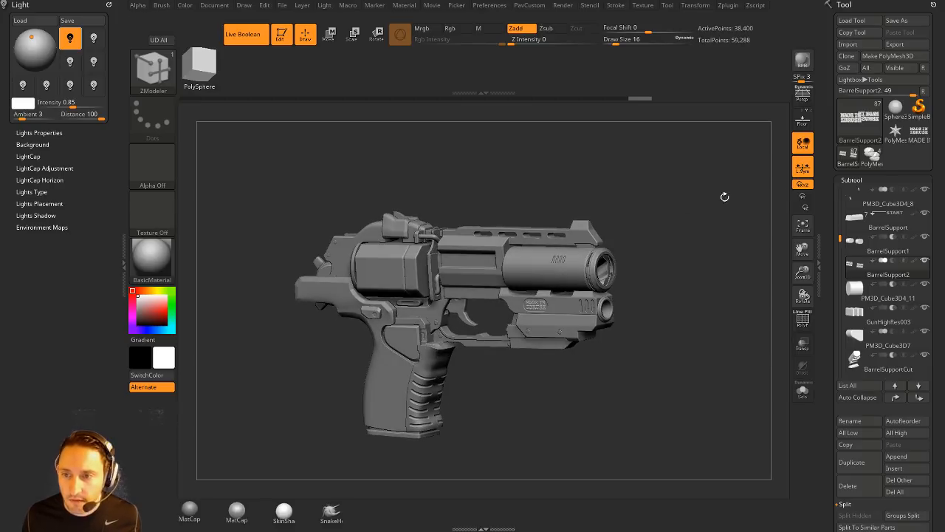
scroll(832, 344, "down", 5)
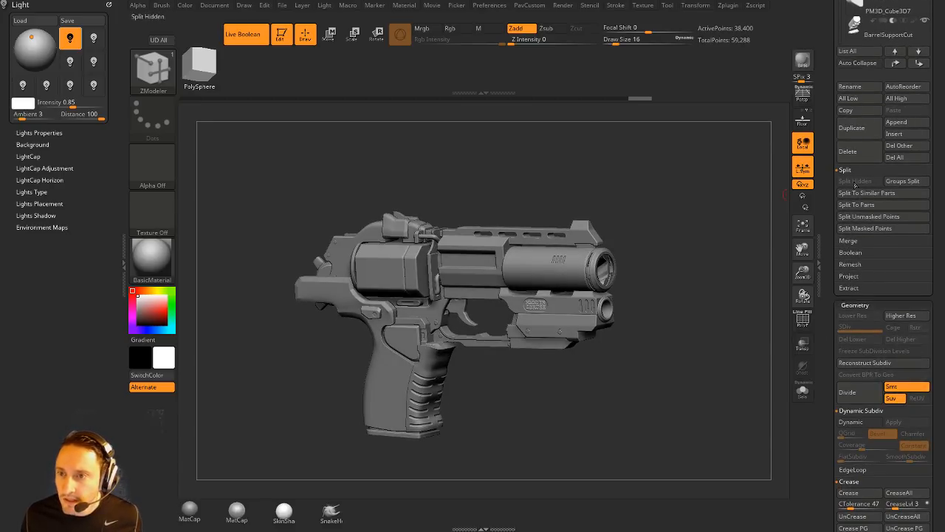
left_click(858, 253)
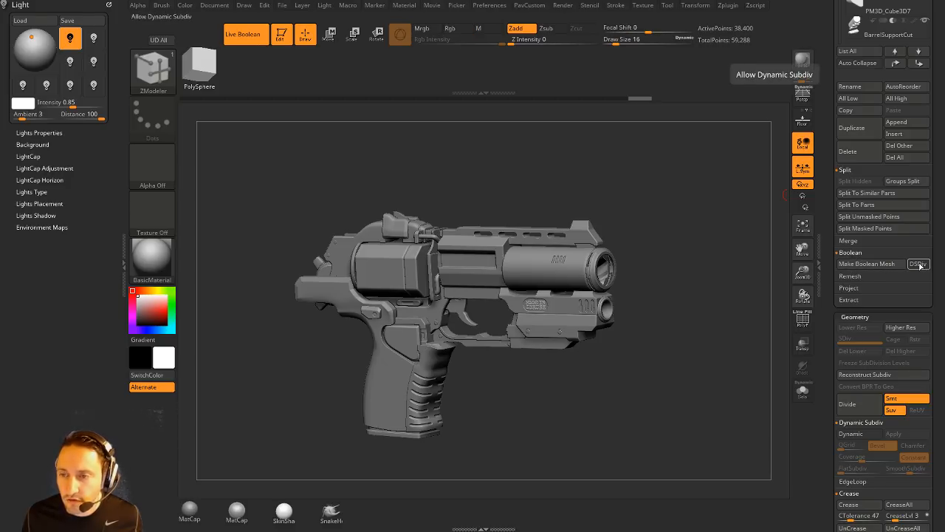
Step: Inspect the BarrelSupport subtool with dynamic subdivision off and on, both in Solo and with the full pistol, and review the Boolean DSDiv option
left_click_drag(722, 349, 617, 379, "alt")
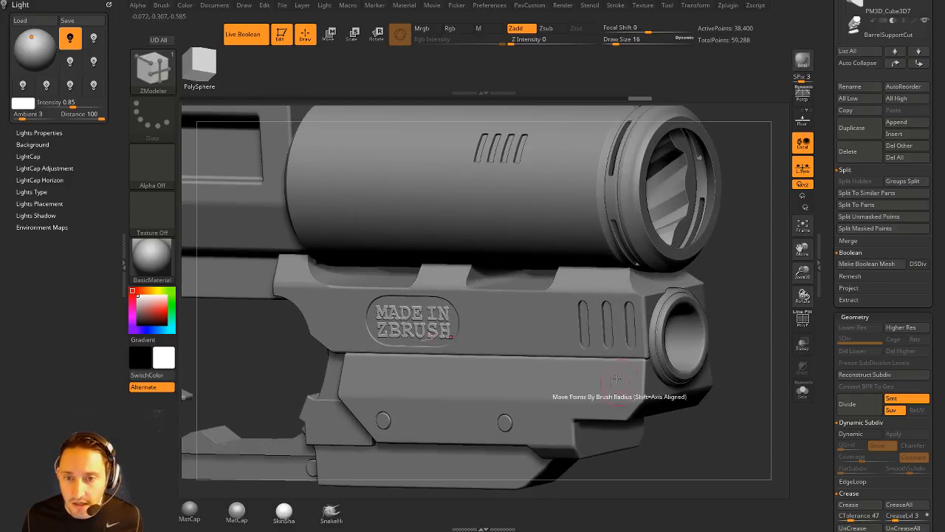
key("d")
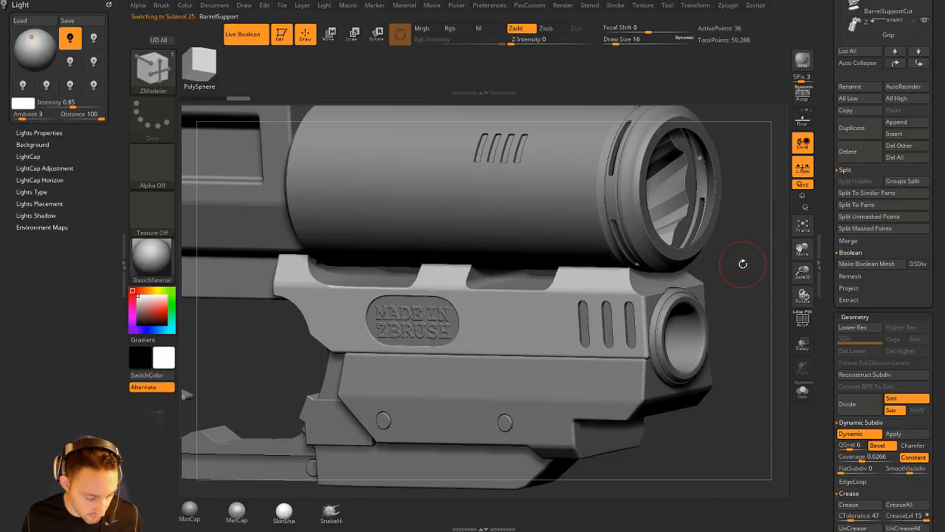
key("shift+d")
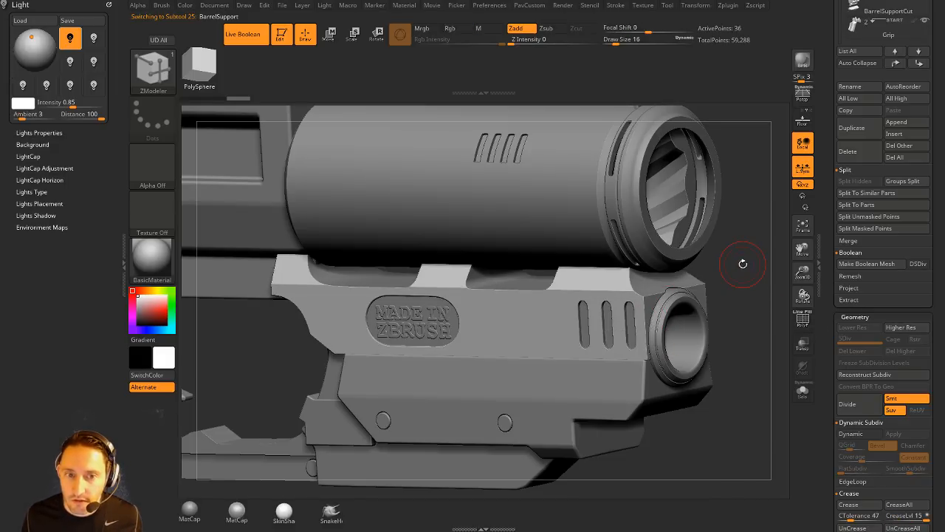
left_click(803, 389)
key("d")
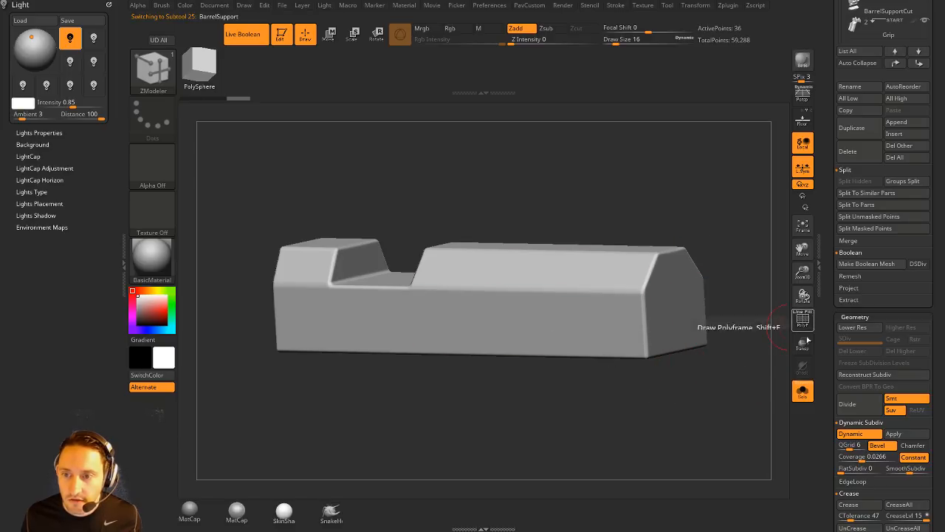
left_click(803, 389)
left_click(803, 390)
left_click(803, 390)
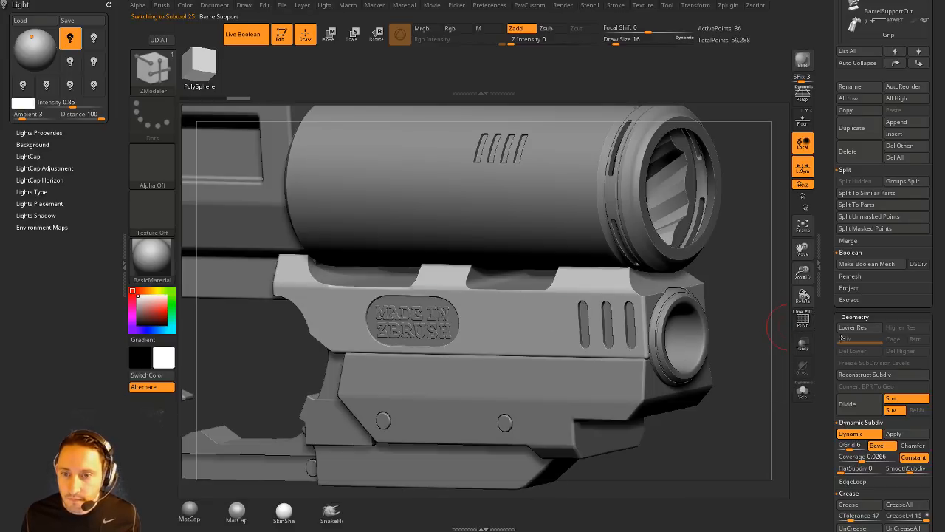
mouse_move(832, 301)
left_mouse_down()
mouse_move(846, 409)
mouse_move(848, 293)
left_mouse_up()
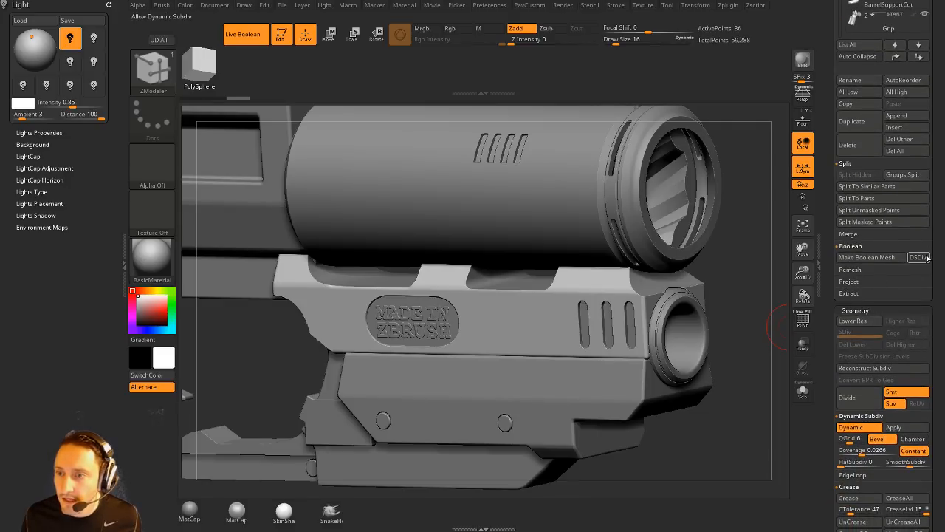
Step: Enable DSDiv for the Boolean and make the pistol's Boolean mesh
left_click(923, 257)
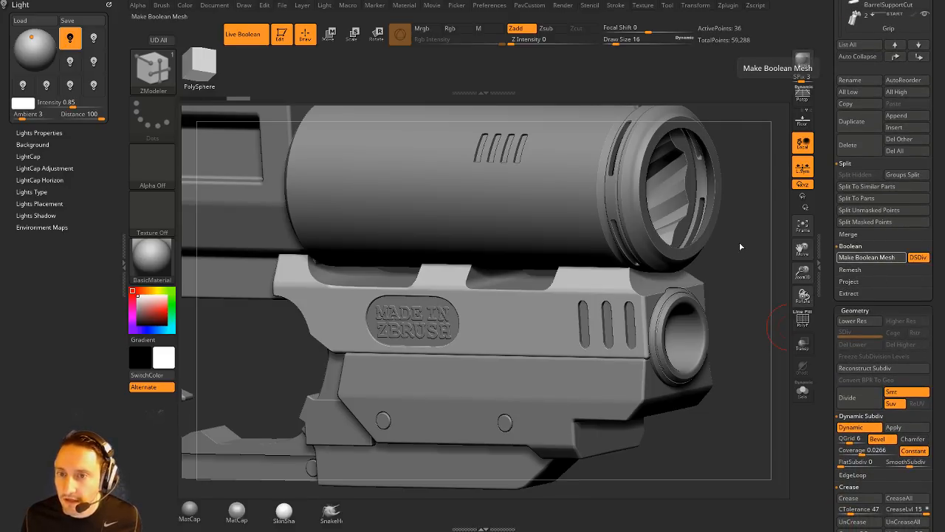
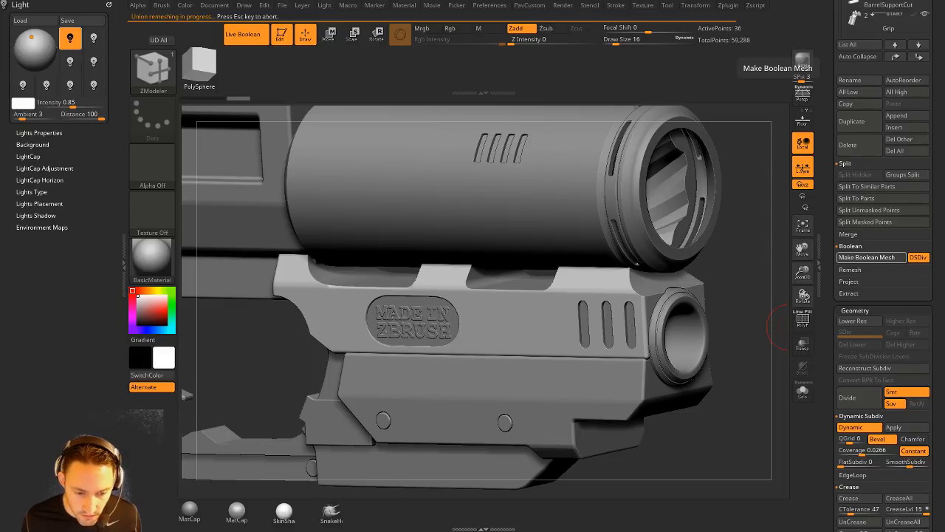
Step: Switch to the browser and skip ahead to about 4:09 in the "PavWork09: Painter to Sketchfab" video, enlarging it to theater mode
key("alt+Tab")
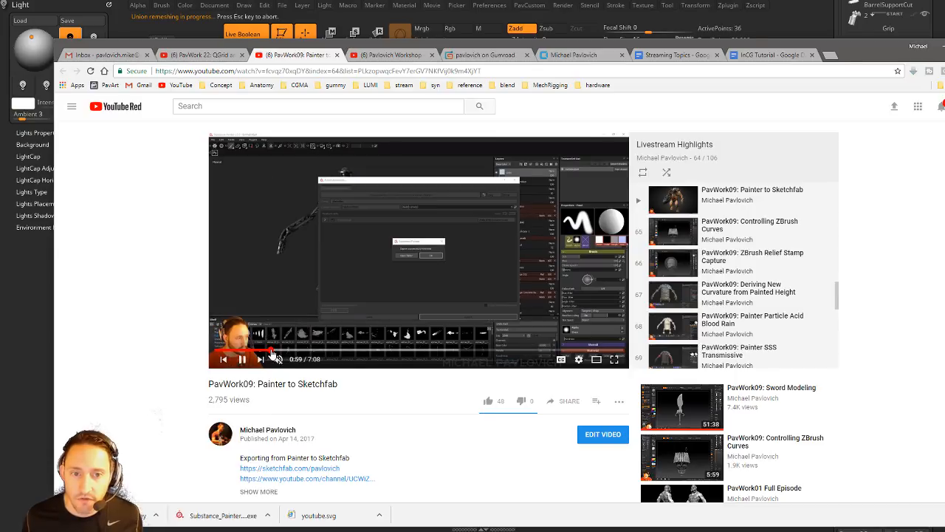
left_click(325, 350)
left_click(451, 350)
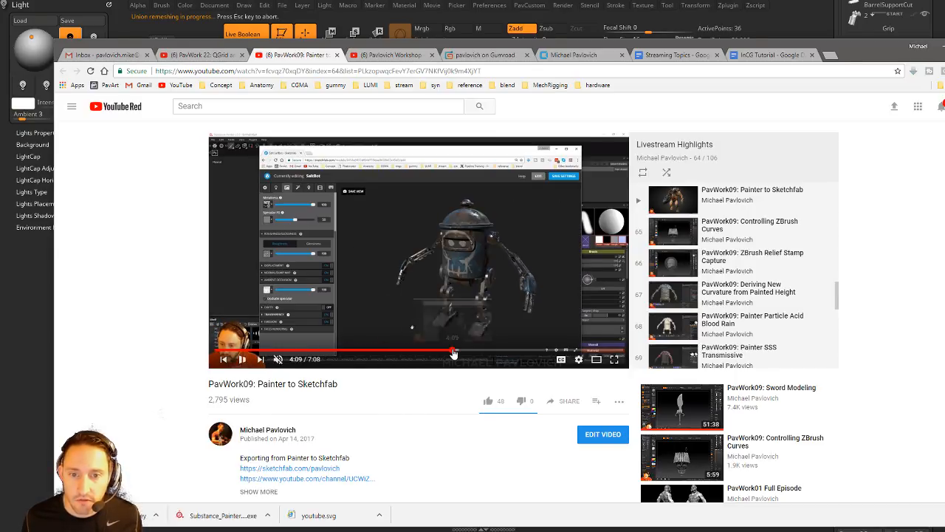
left_click(596, 359)
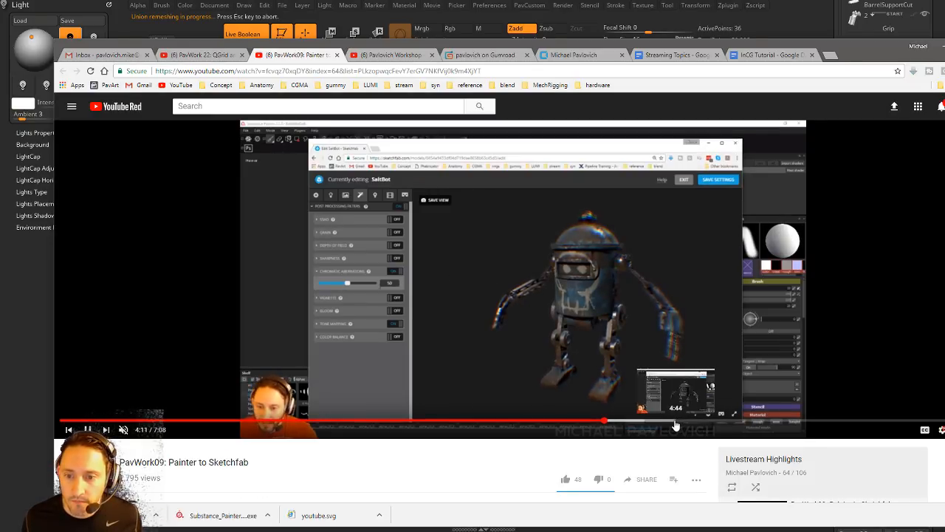
Step: Skim the rest of the video through the Sketchfab filters and Cybie model, and return to about 1:57
left_click(645, 421)
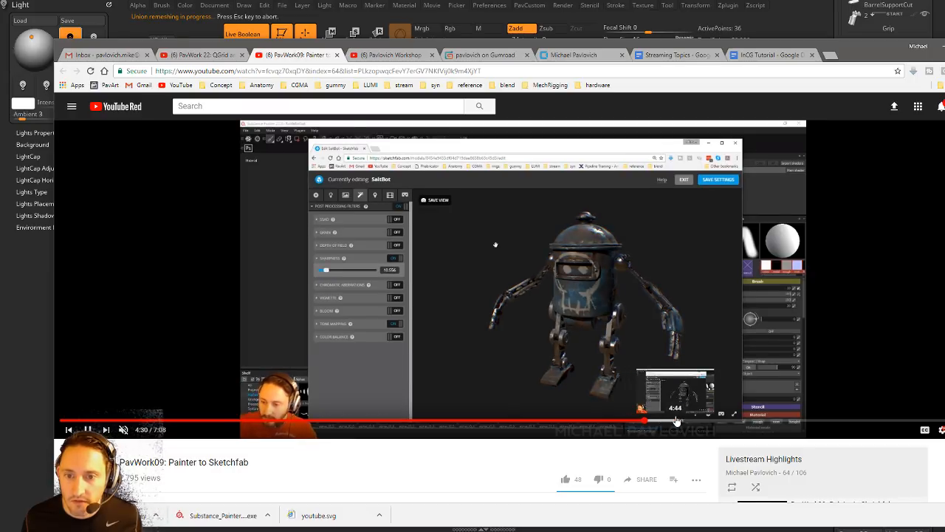
left_click(678, 421)
left_click(737, 422)
left_click(785, 421)
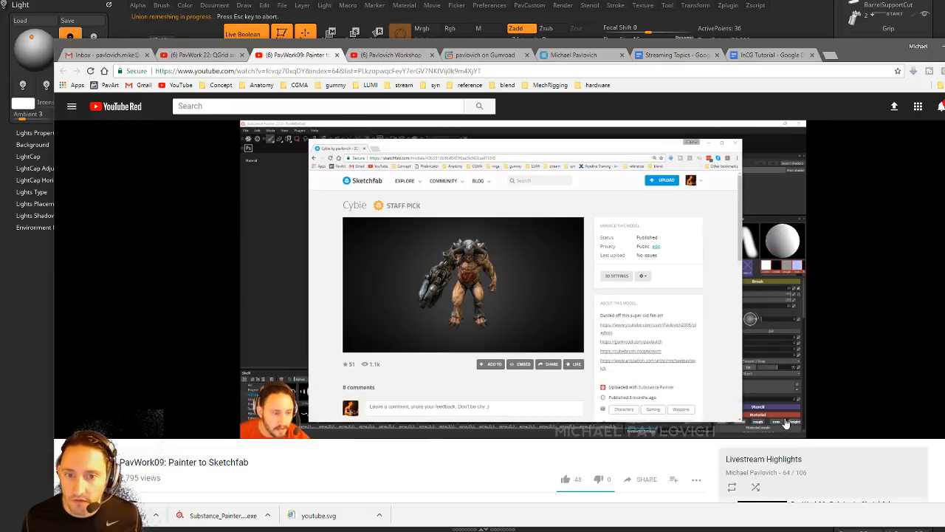
left_click(826, 421)
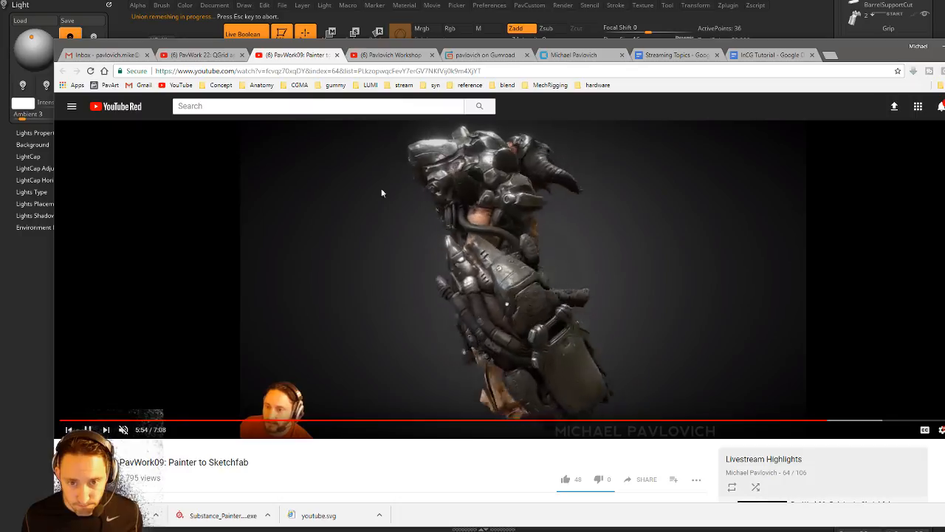
left_click(845, 422)
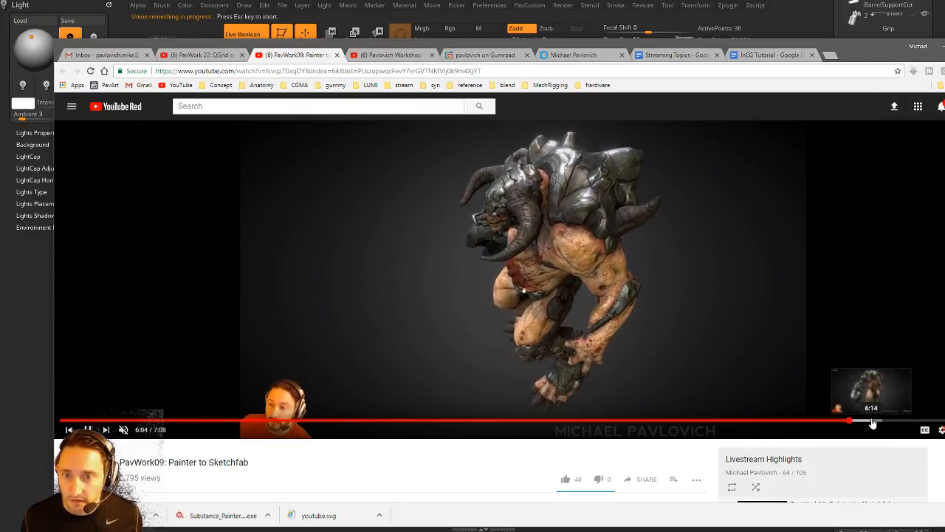
left_click(872, 422)
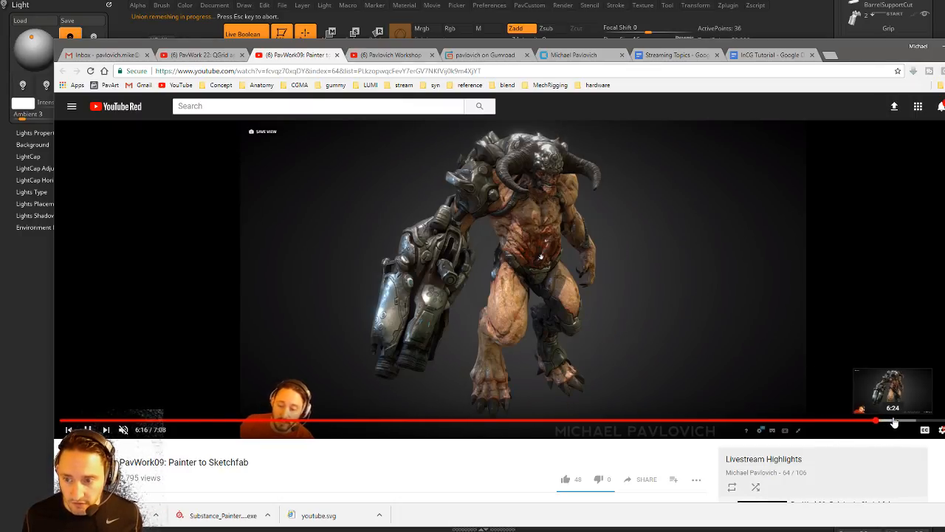
left_click(894, 422)
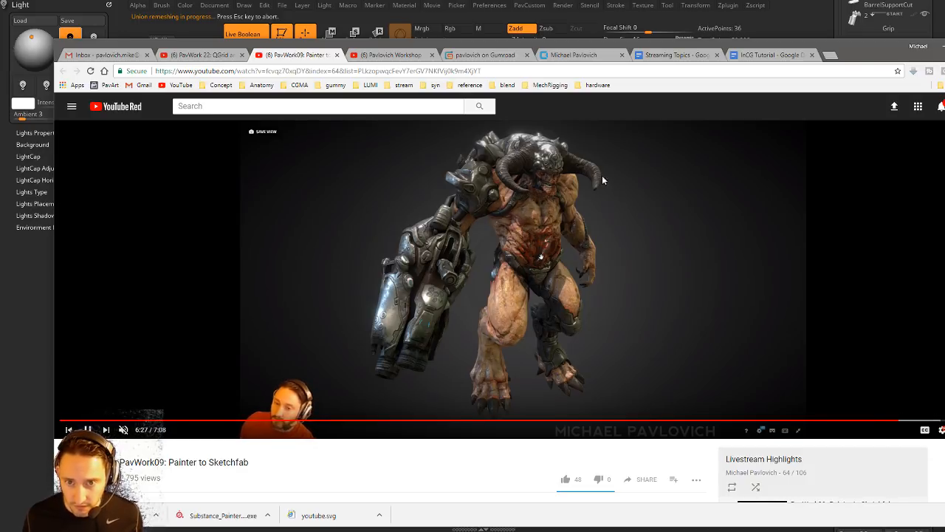
left_click(923, 421)
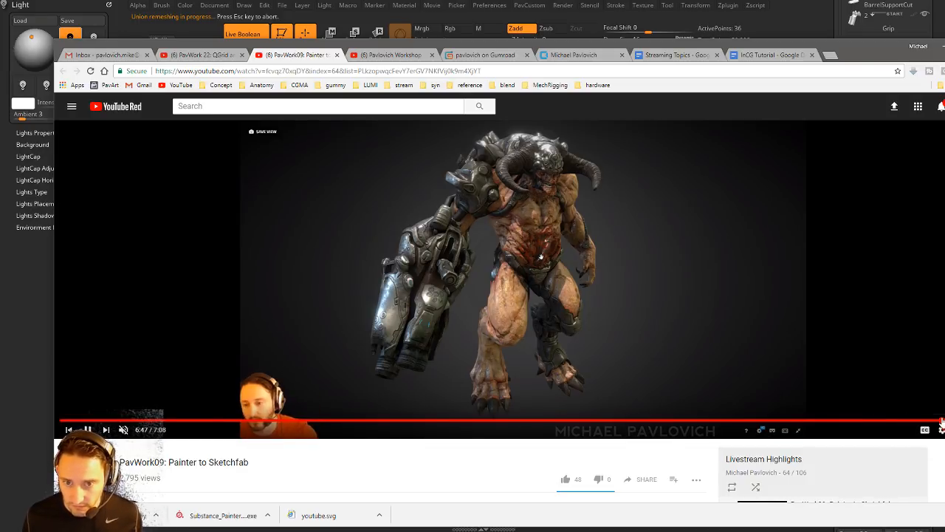
left_click_drag(642, 426, 314, 422)
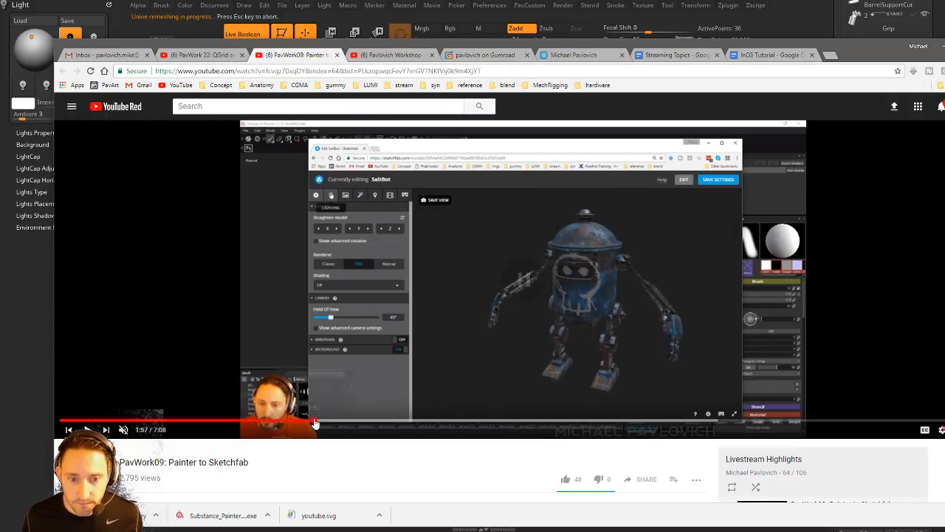
Step: Close the Painter to Sketchfab video and select the full web address of the workshop episodes playlist
left_click(337, 55)
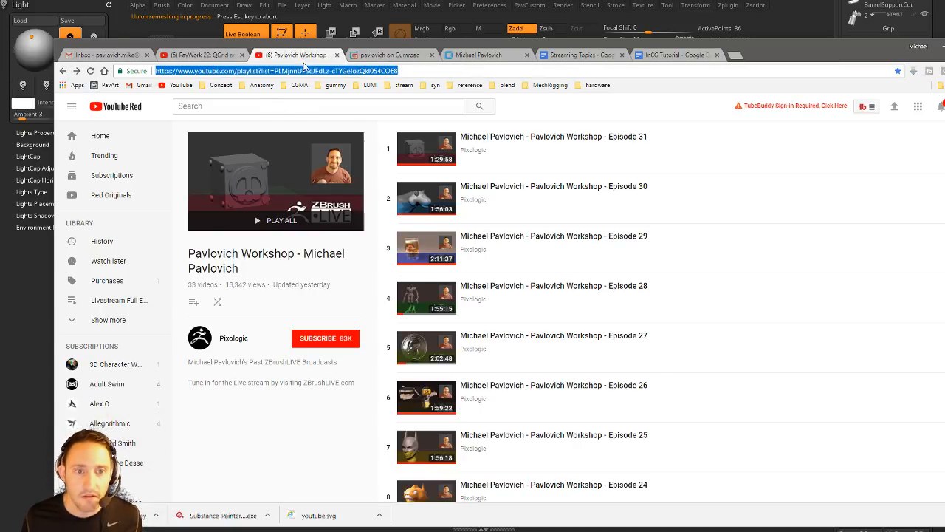
left_click(331, 70)
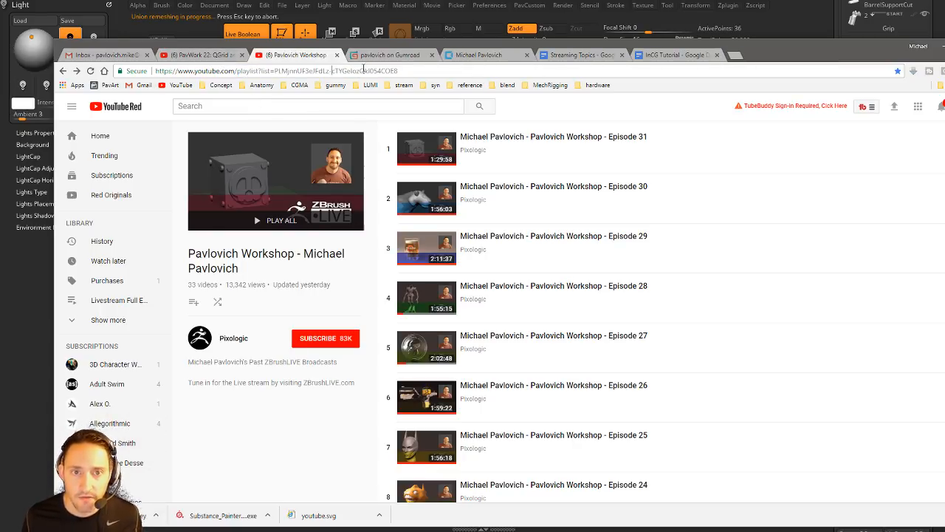
left_click_drag(399, 71, 106, 71)
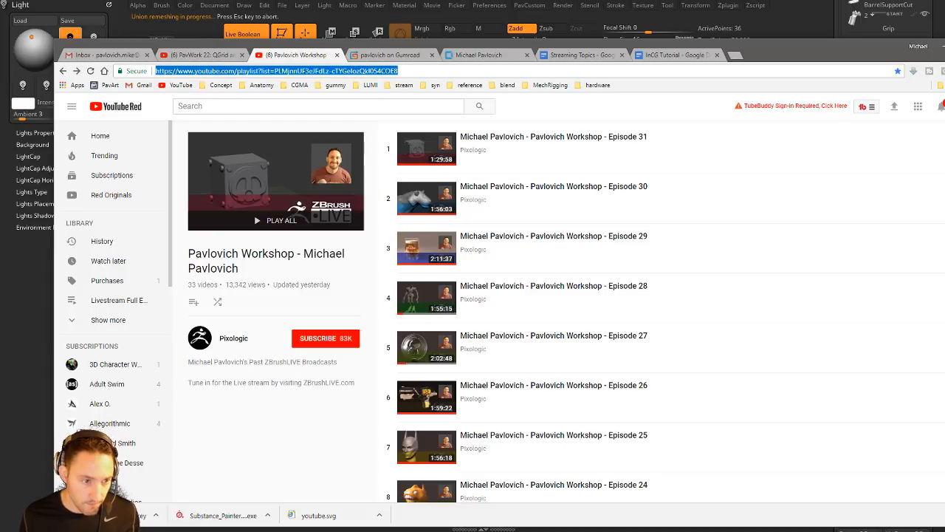
key("alt+Tab")
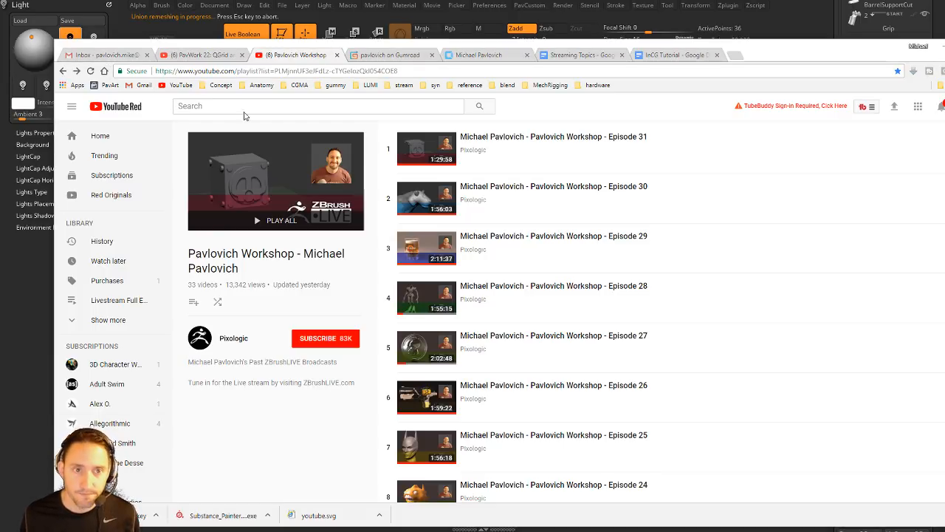
Step: Go back to the channel's playlists page, select its full web address and return to ZBrush
left_click(227, 56)
left_click(62, 71)
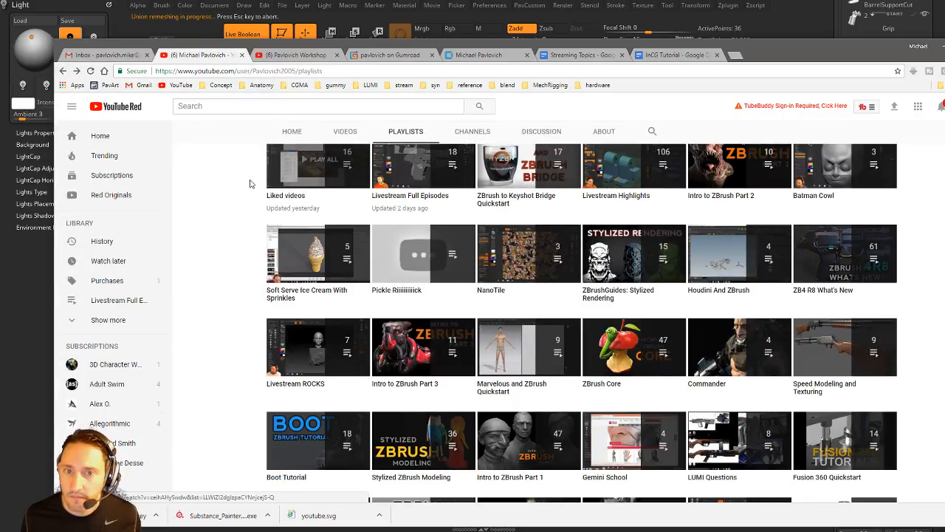
left_click(327, 71)
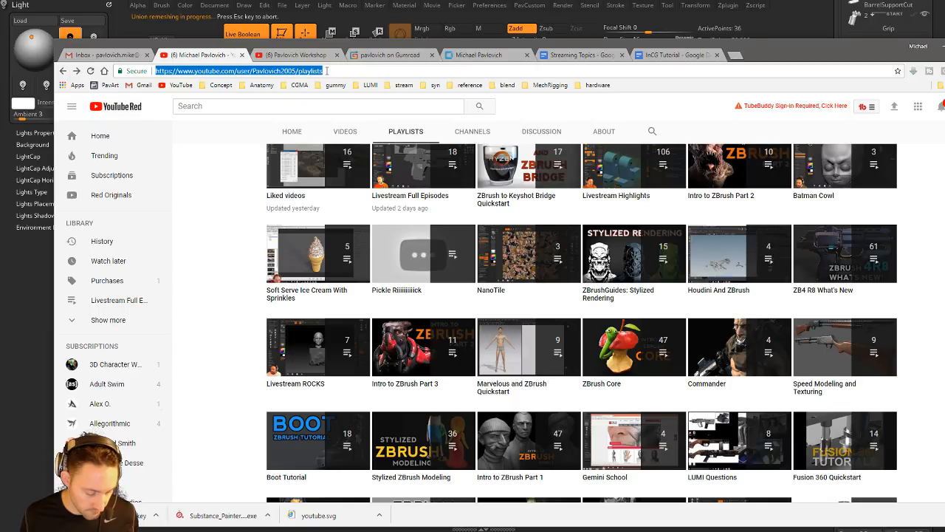
key("alt+Tab")
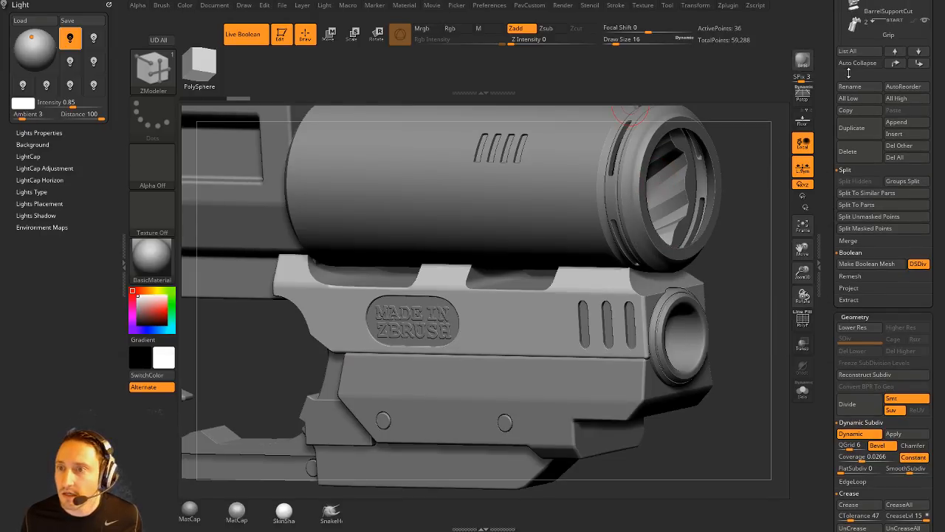
Step: Switch to the generated UMesh pistol tool, show its polyframe and view it from the side
left_click_drag(830, 39, 826, 242)
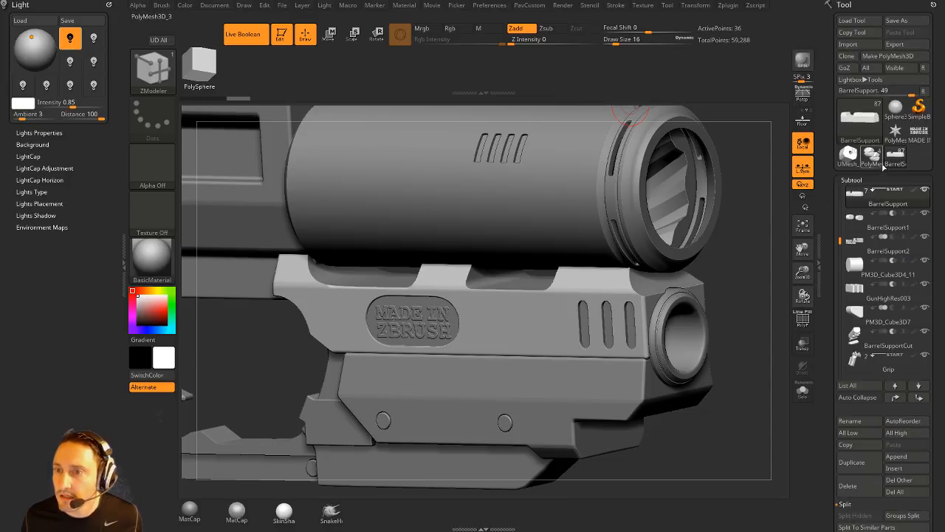
left_click(856, 158)
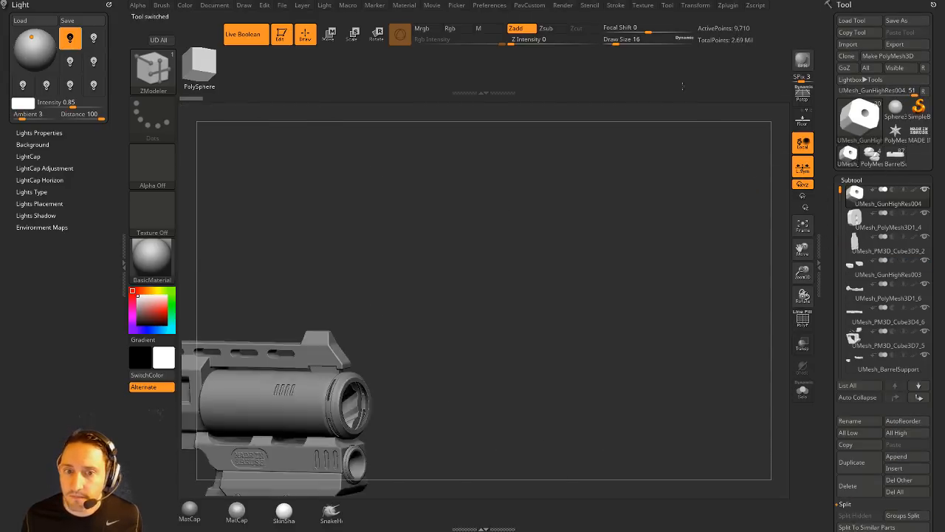
left_click(803, 317)
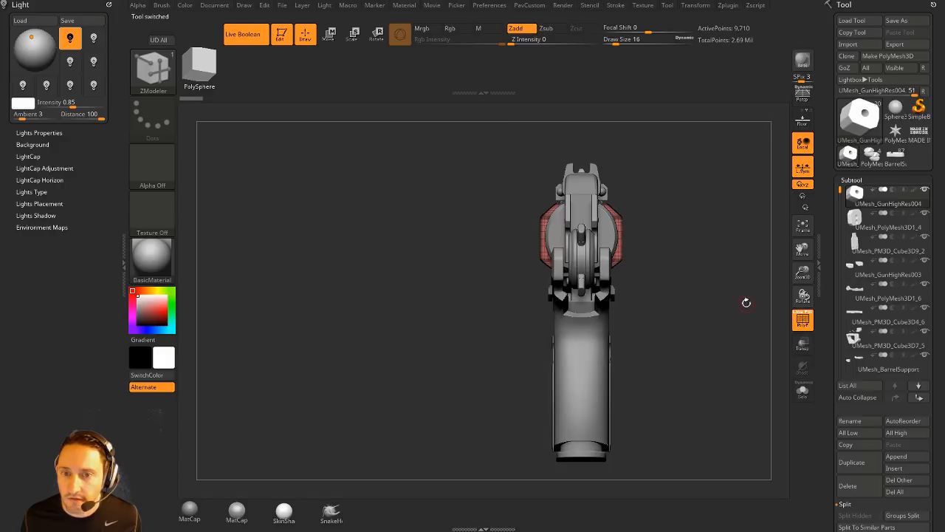
left_click_drag(745, 302, 635, 304)
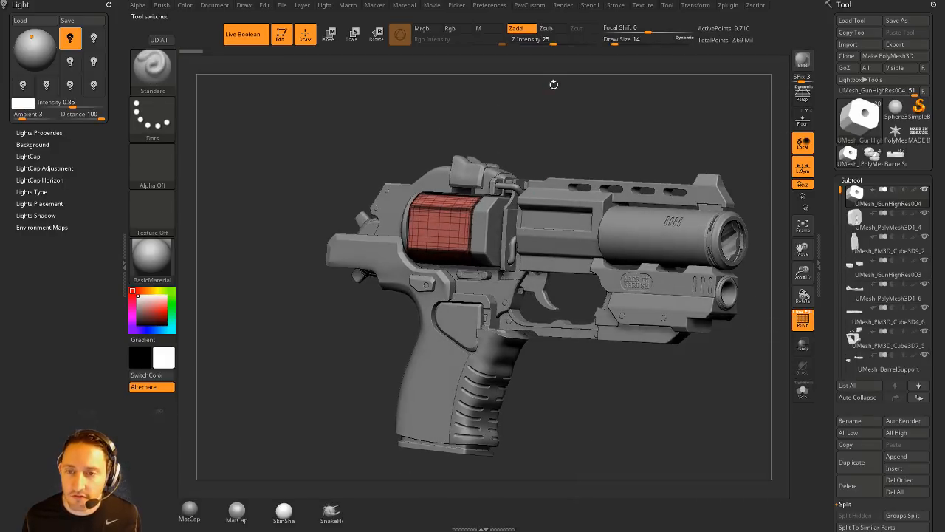
Step: Select the UMesh_BarrelSupport subtool and isolate it in Solo mode
left_click_drag(645, 118, 525, 135, "alt")
left_click(555, 307, "alt")
left_click_drag(694, 301, 748, 387, "alt")
left_click(802, 391)
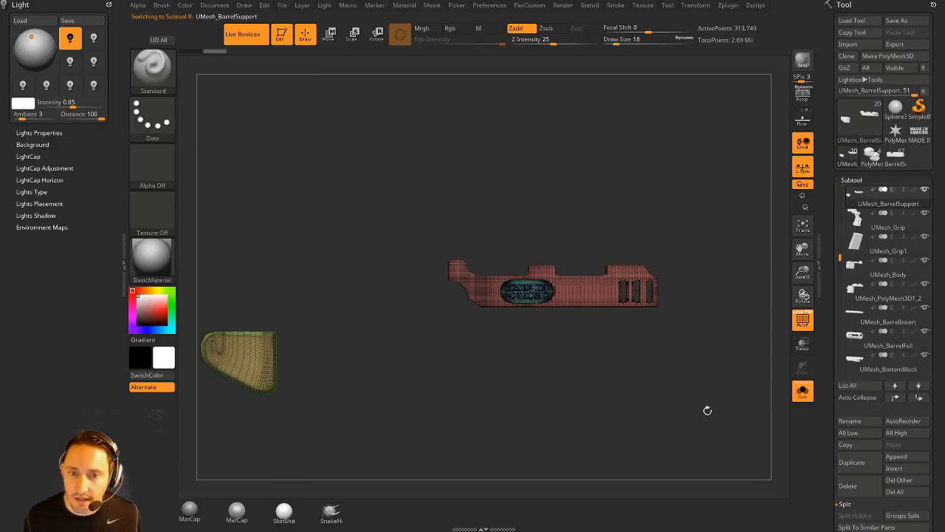
Step: Hide the separate rounded piece beside the barrel support and split it off as its own subtool
left_click_drag(217, 237, 385, 415, "ctrl+alt+shift")
left_click(311, 279, "ctrl+shift")
left_click_drag(224, 245, 372, 428, "ctrl+shift")
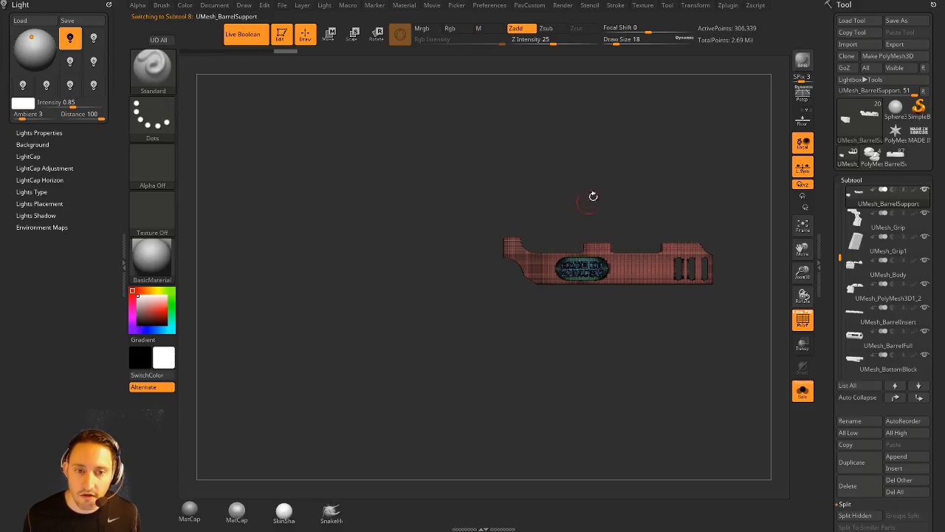
key("space")
left_click(613, 263)
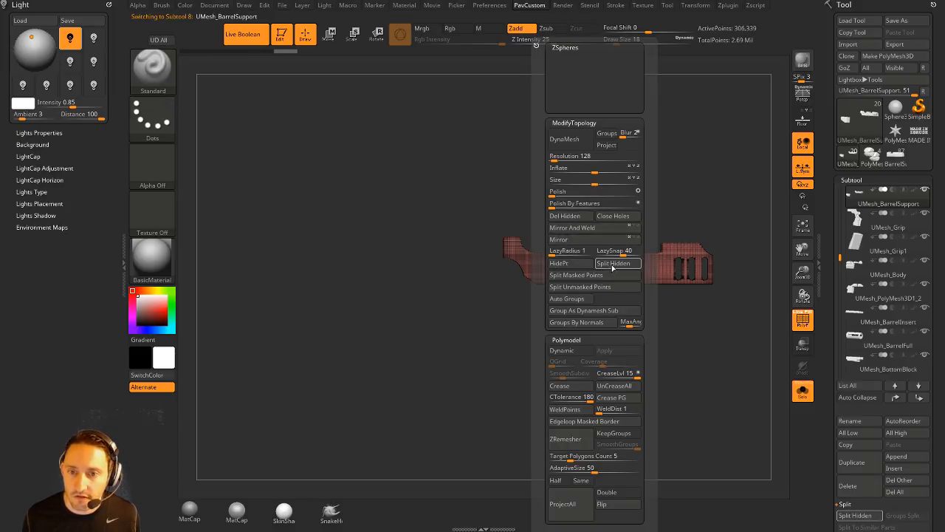
Step: Examine the barrel support's mesh around the end, the top cutouts and the MADE IN ZBRUSH lettering, reducing Draw Size to 1
left_click_drag(624, 161, 664, 202, "alt")
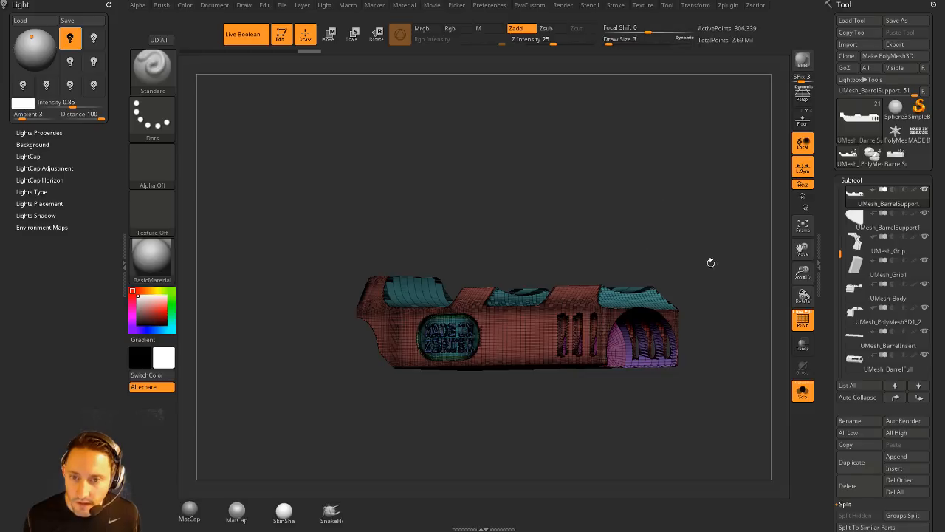
left_click_drag(713, 241, 458, 318, "alt")
left_click_drag(542, 423, 25, 260, "alt")
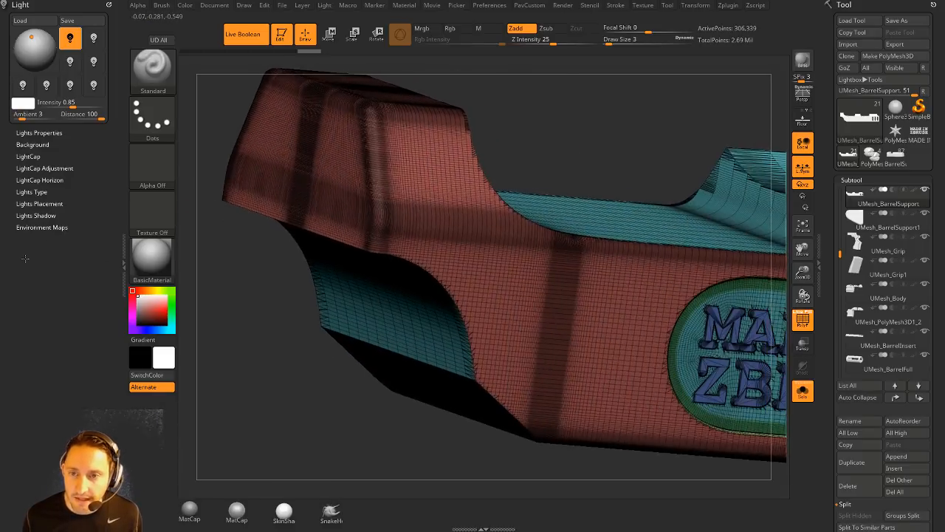
left_click_drag(547, 125, 273, 131, "alt")
key("s")
left_click_drag(546, 301, 540, 302)
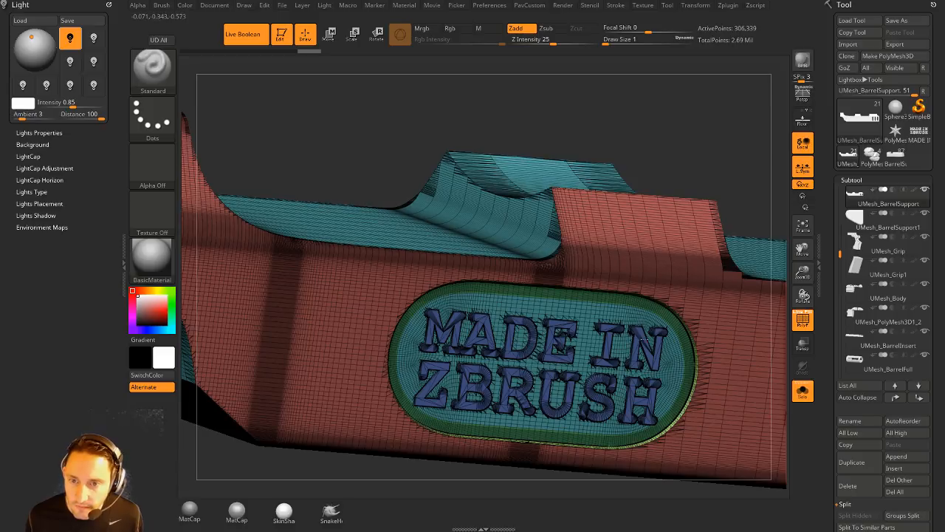
Step: Turn off the polyframe, review the barrel support's shaded surface and set Draw Size to 16
left_click_drag(684, 136, 703, 162)
left_click(802, 319)
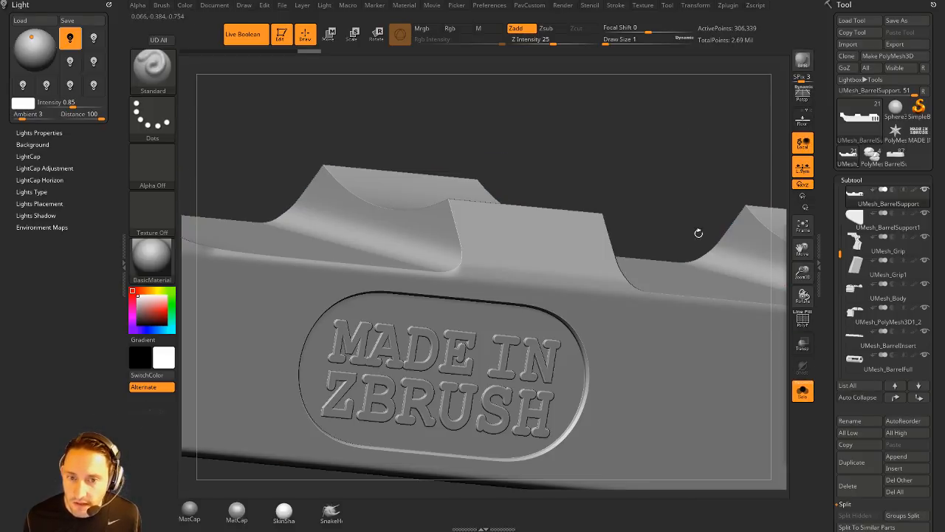
mouse_move(638, 153)
left_mouse_down()
mouse_move(601, 118)
mouse_move(708, 152)
mouse_move(632, 158)
mouse_move(632, 131)
mouse_move(544, 95)
mouse_move(597, 158)
mouse_move(566, 164)
mouse_move(563, 178)
left_mouse_up()
key("s")
mouse_move(569, 176)
left_mouse_down()
mouse_move(647, 161)
mouse_move(476, 240)
left_mouse_up()
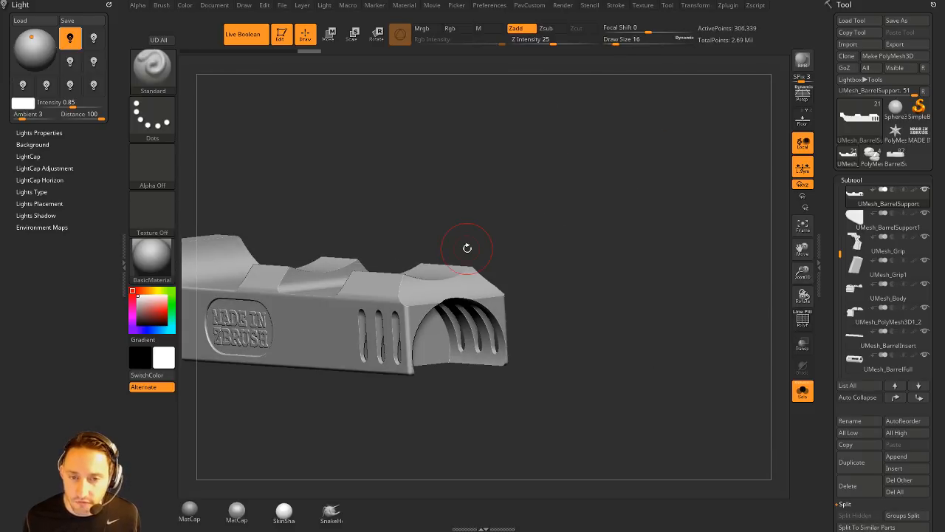
Step: Switch to the browser, look through the rest of the channel's playlists and return to ZBrush
key("alt+Tab")
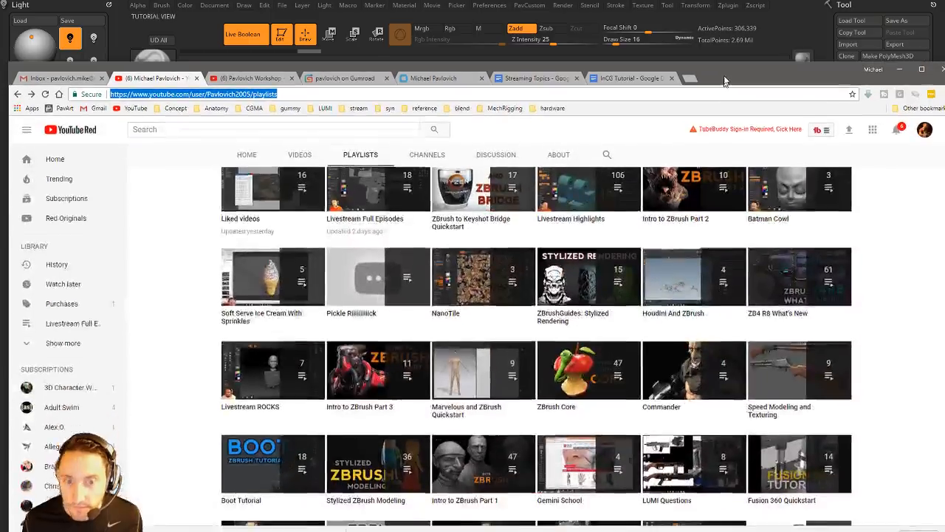
scroll(913, 260, "down", 3)
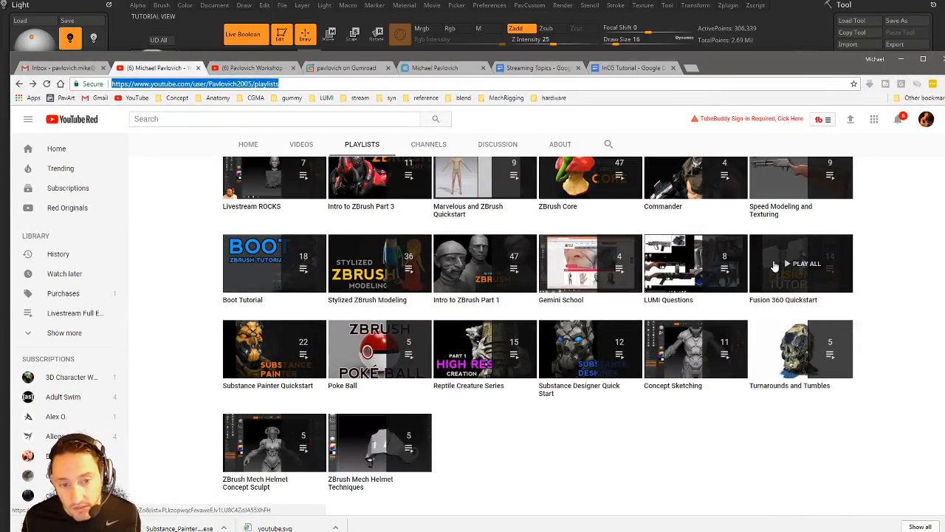
key("alt+Tab")
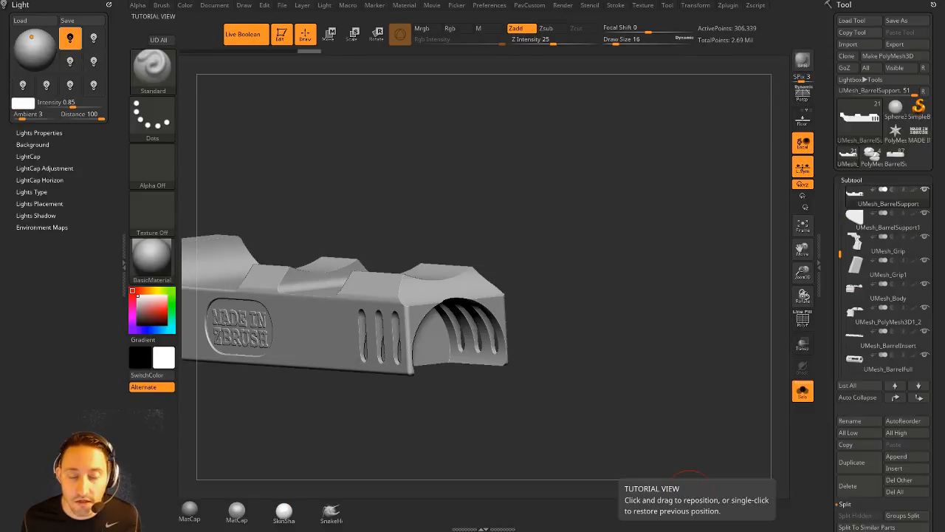
Step: Examine the barrel support's polyframe around the MADE IN ZBRUSH lettering at Draw Size 2, then bring back the other pistol parts
left_click_drag(710, 175, 775, 324)
left_click(802, 322)
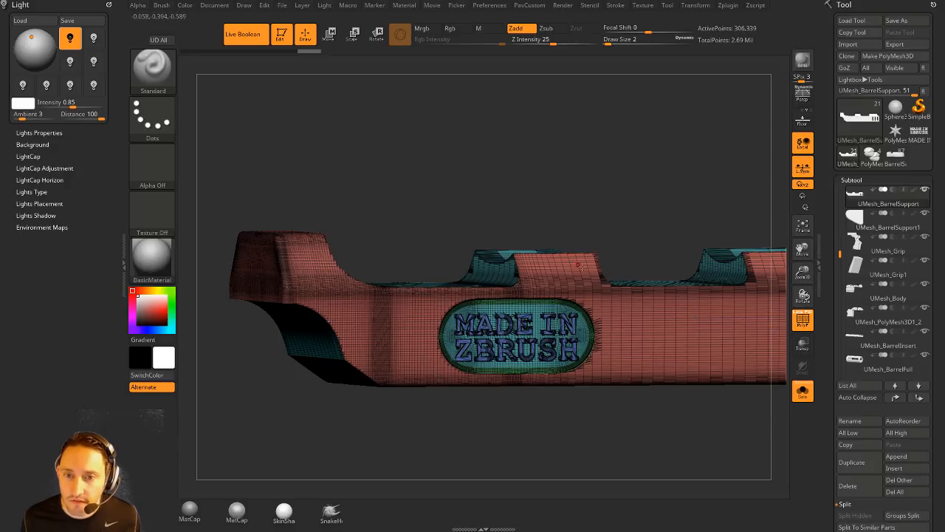
left_click_drag(636, 200, 411, 390)
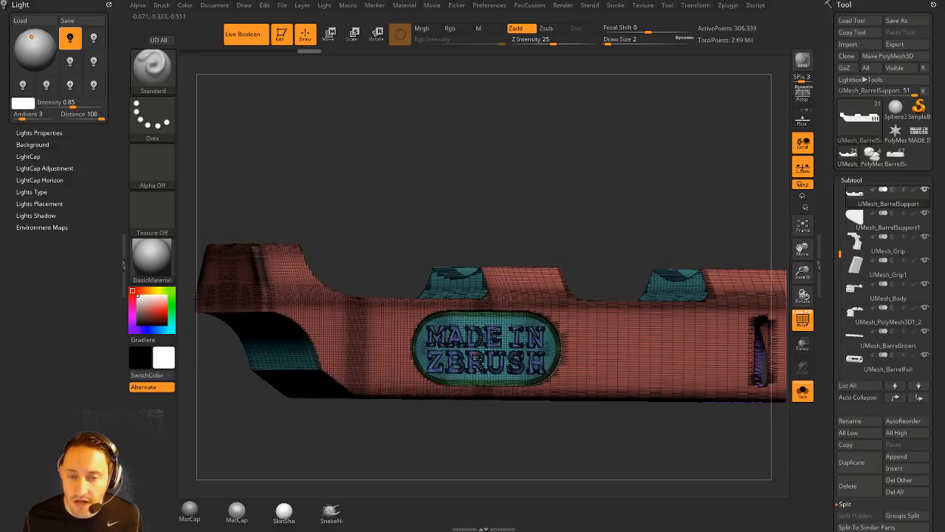
left_click_drag(540, 149, 572, 108)
left_click(802, 391)
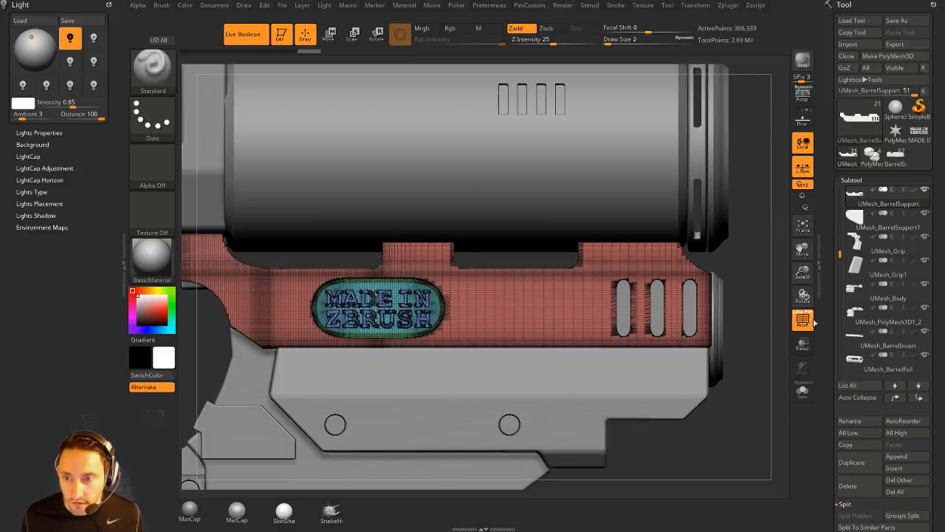
Step: Turn off the polyframe, set Draw Size to 14 and review the whole pistol from the side
left_click(802, 318)
mouse_move(747, 276)
left_mouse_down()
mouse_move(708, 214)
mouse_move(711, 175)
mouse_move(565, 116)
mouse_move(636, 131)
mouse_move(613, 152)
mouse_move(674, 135)
mouse_move(516, 152)
mouse_move(665, 148)
left_mouse_up()
key("s")
left_click(613, 152)
left_click_drag(590, 154, 665, 143)
left_click_drag(664, 143, 602, 99)
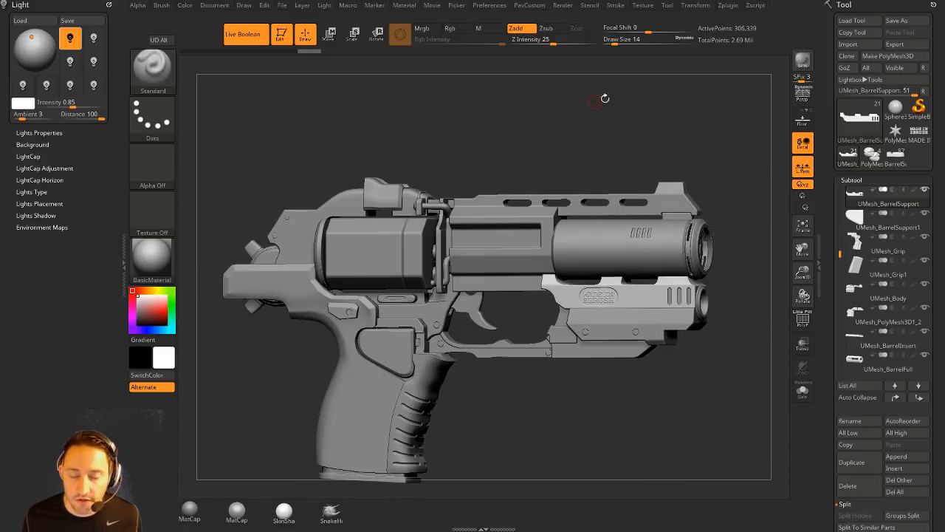
left_click_drag(713, 129, 673, 91, "alt")
left_click_drag(570, 430, 609, 410, "alt")
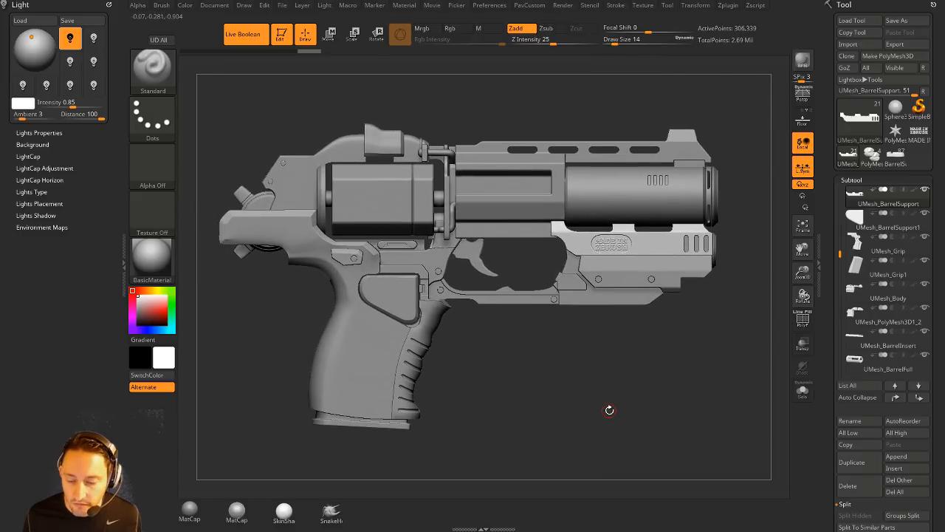
Step: Check the grip's separate subtools from both sides, select the rear grip panel and show its polyframe
left_click(324, 353, "alt")
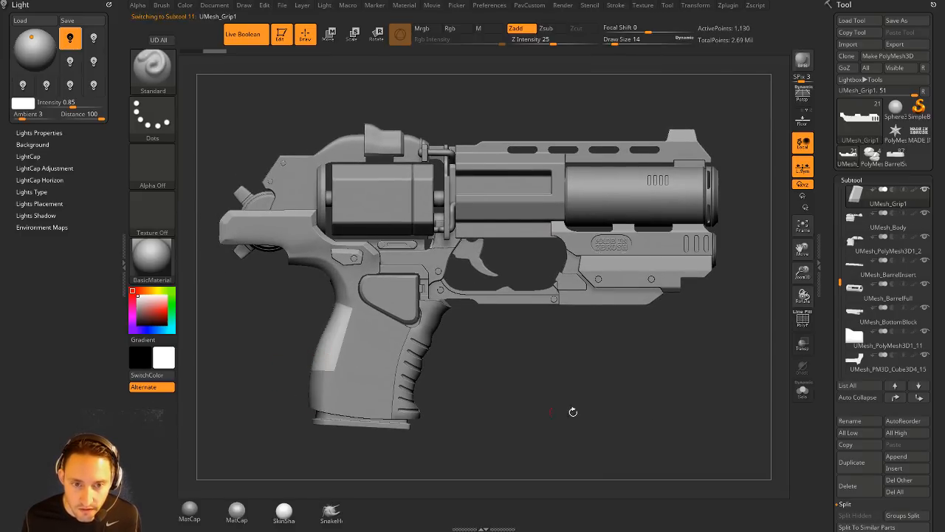
left_click_drag(510, 349, 564, 391)
left_click(444, 350, "alt")
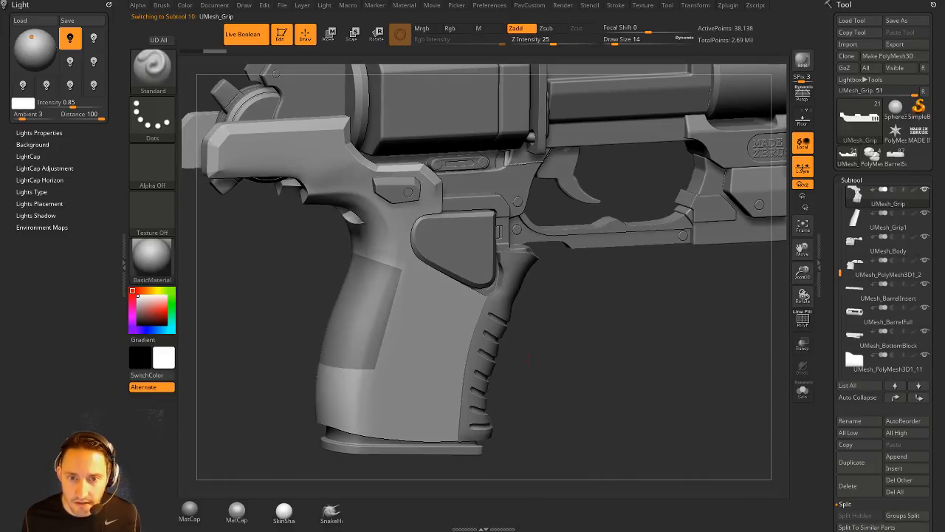
left_click(348, 316, "alt")
left_click_drag(680, 392, 688, 386)
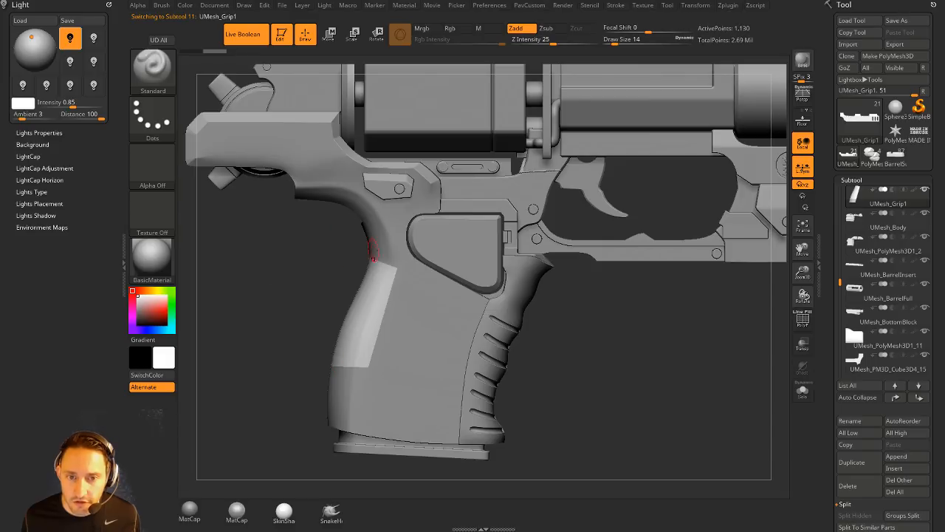
left_click_drag(532, 378, 756, 327)
left_click(294, 353, "alt")
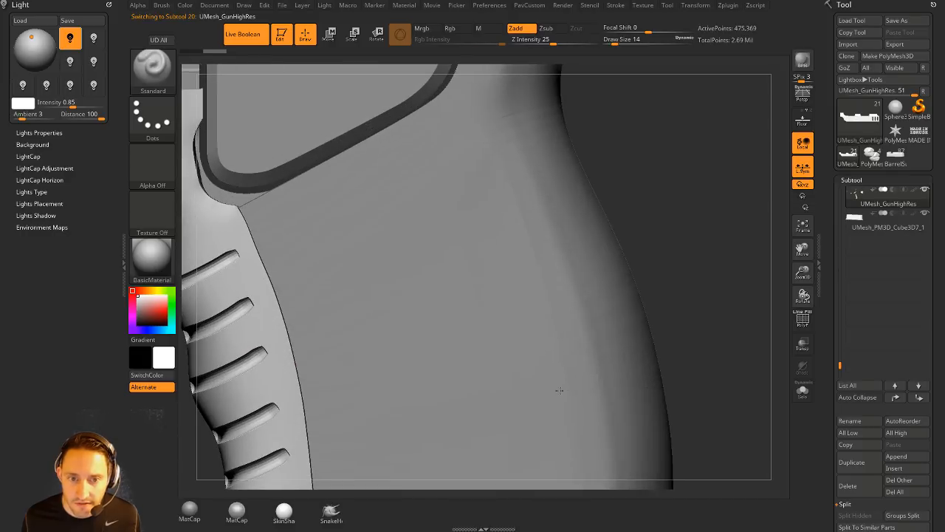
left_click_drag(684, 395, 517, 343, "alt")
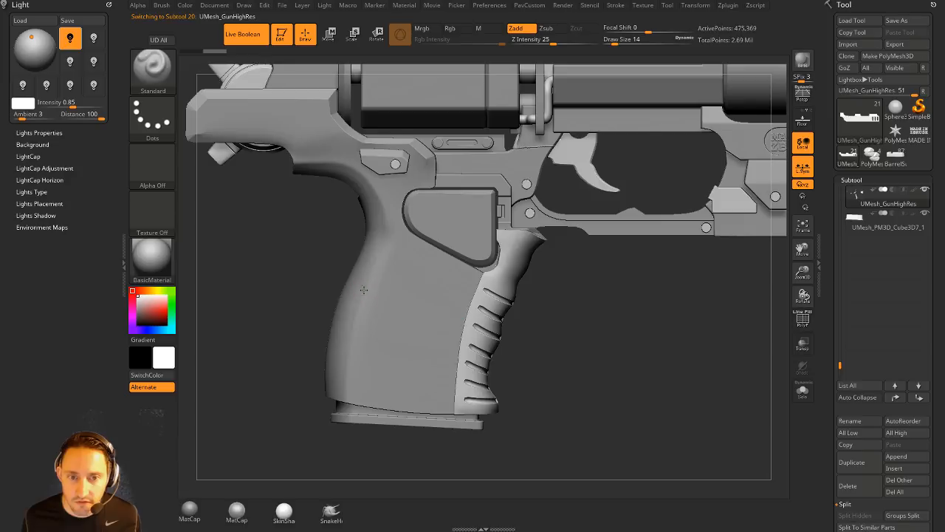
left_click(363, 290, "alt")
left_click_drag(641, 325, 670, 366)
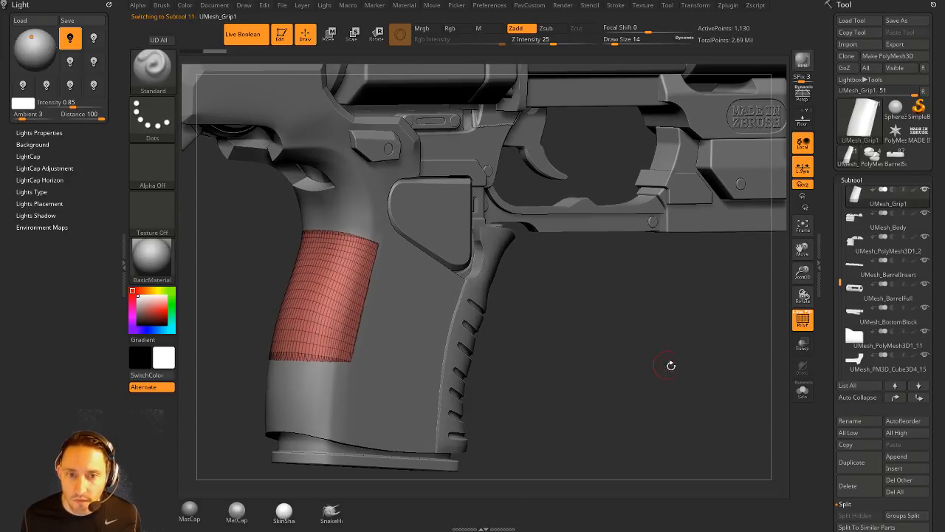
Step: Isolate the rear grip panel and regroup its polygons by normals
left_click(803, 392)
left_click_drag(746, 392, 495, 356)
left_click_drag(468, 239, 649, 283, "alt")
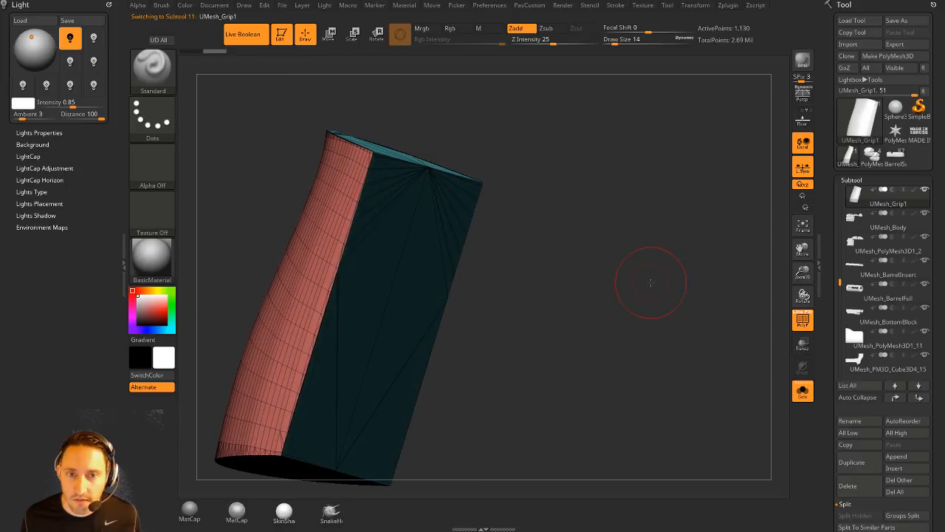
key("1")
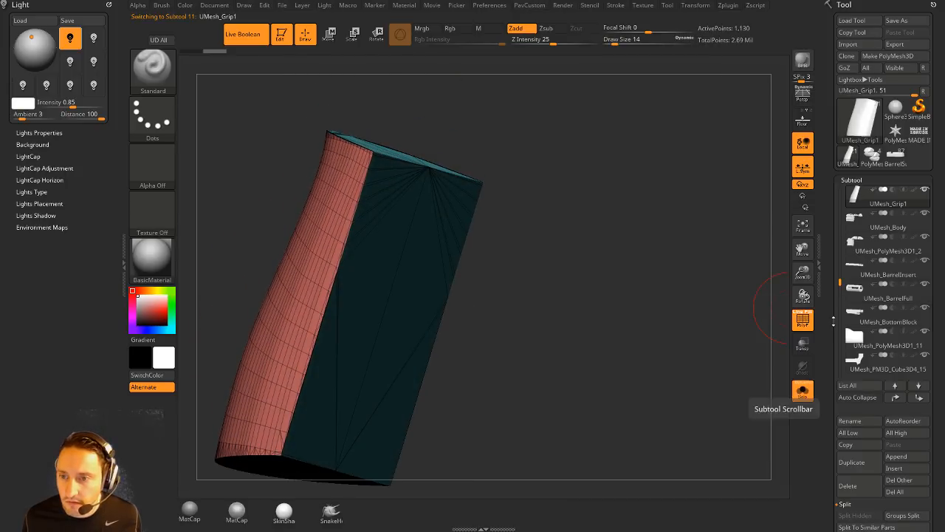
left_click_drag(846, 409, 855, 157)
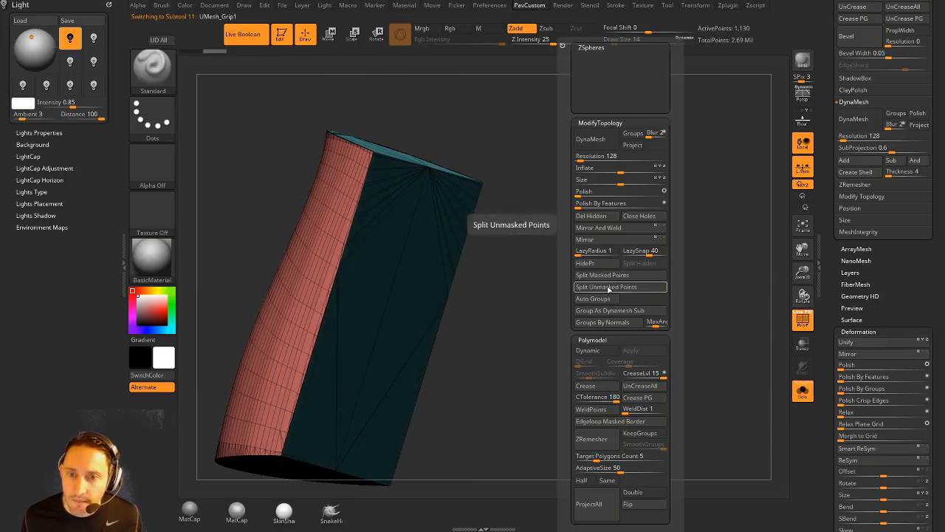
left_click(602, 322)
left_click_drag(546, 309, 570, 327)
key("alt+m")
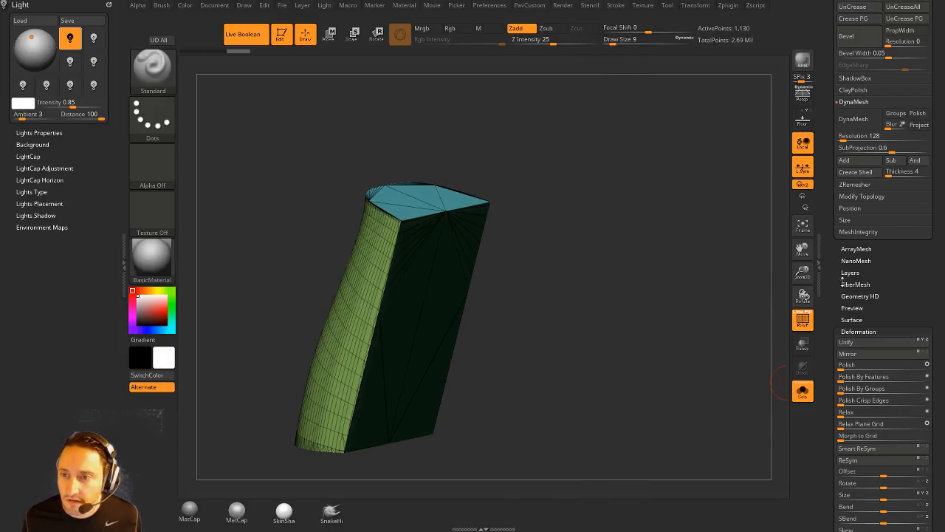
Step: ZRemesh the grip panel with KeepGroups on, SmoothGroups 0, the Same polygon count and AdaptiveSize 16
left_click_drag(843, 278, 833, 330)
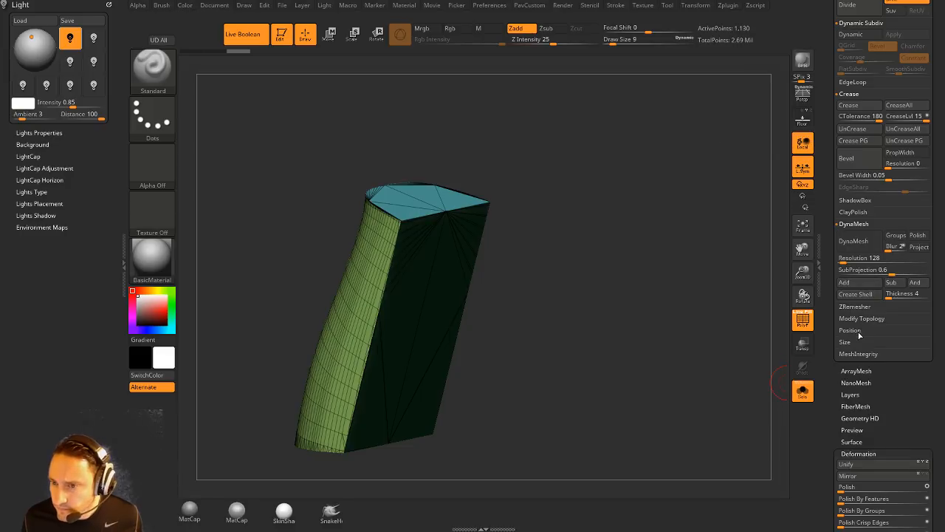
left_click(856, 224, "shift")
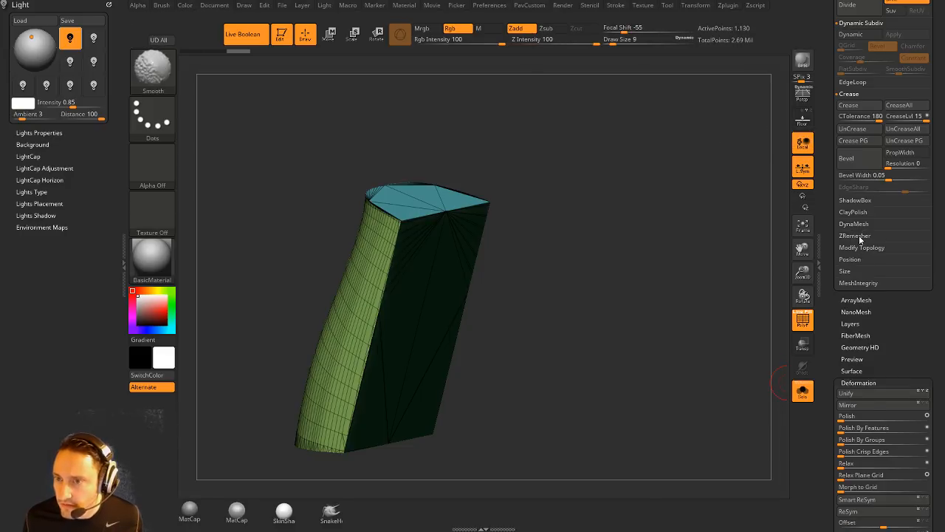
left_click(859, 234)
key("1")
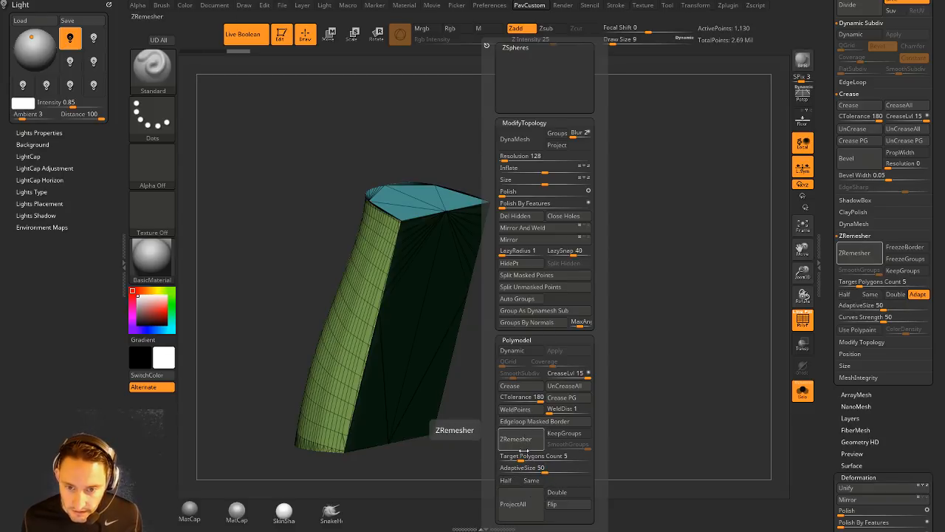
left_click(561, 434)
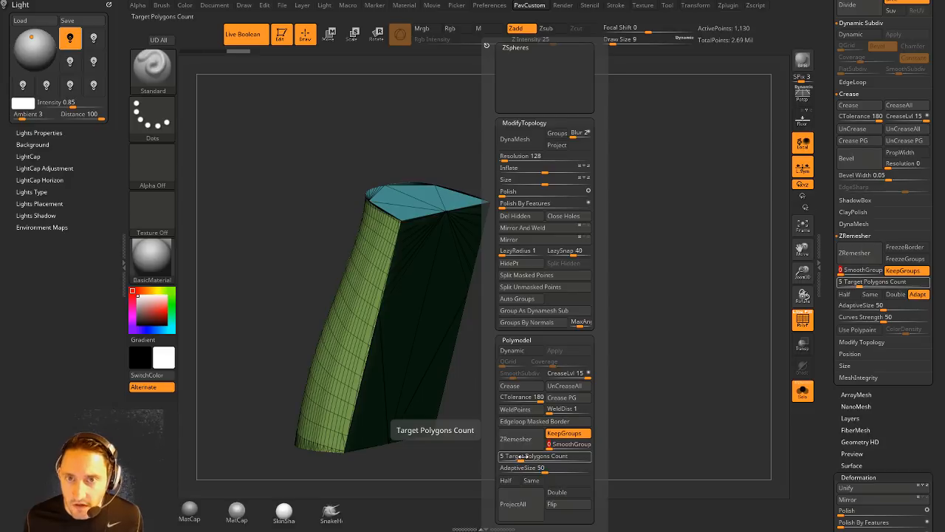
left_click(531, 480)
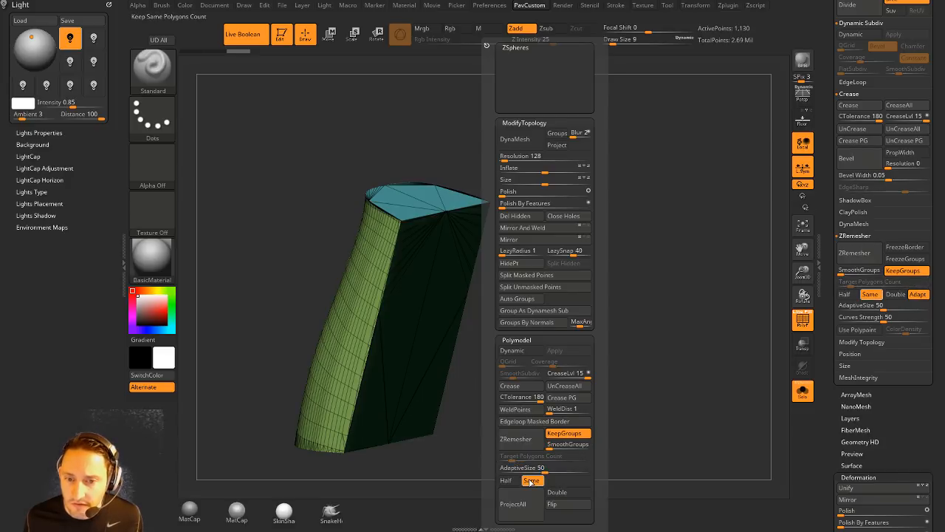
left_click(529, 468)
type("16")
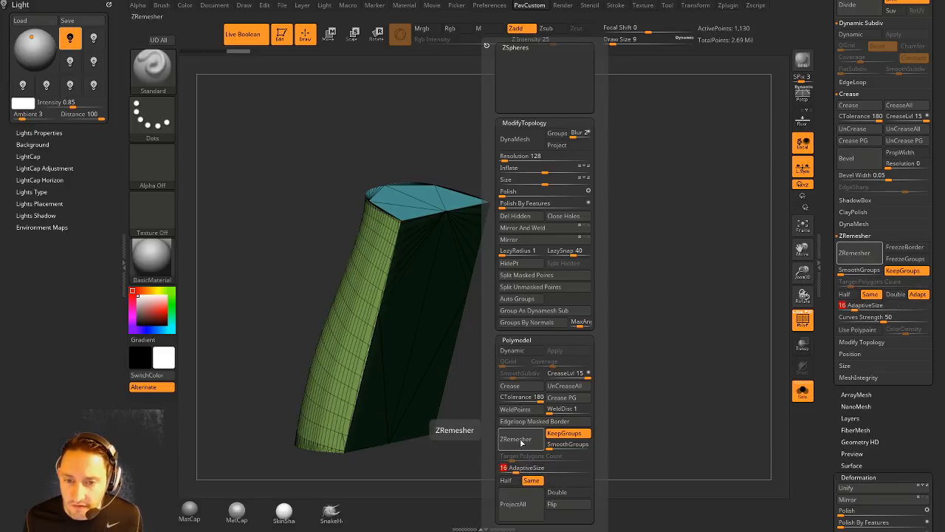
left_click(523, 443)
Step: Turn on dynamic subdivision for the remeshed grip panel and review its surface with the polyframe off
left_click_drag(535, 355, 687, 299)
left_click(803, 319)
left_click(803, 319)
key("d")
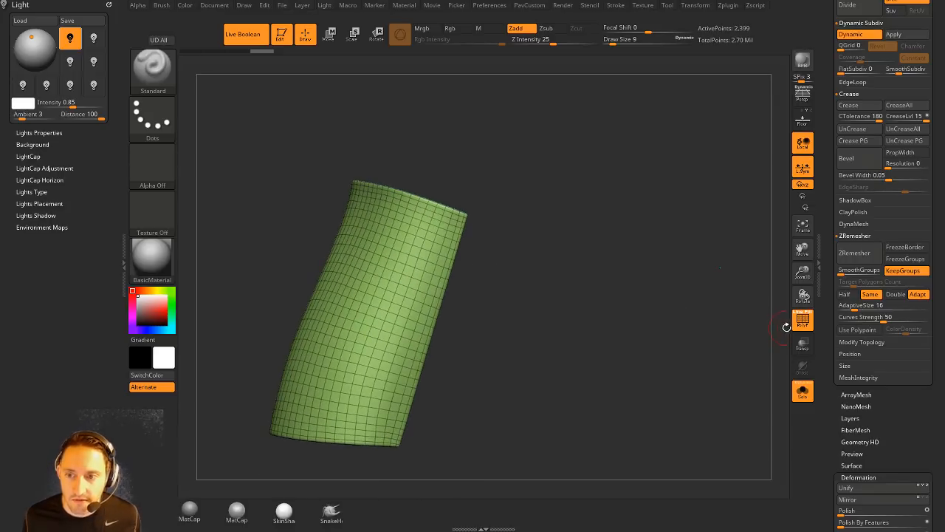
left_click(803, 319)
left_click_drag(497, 421, 601, 387)
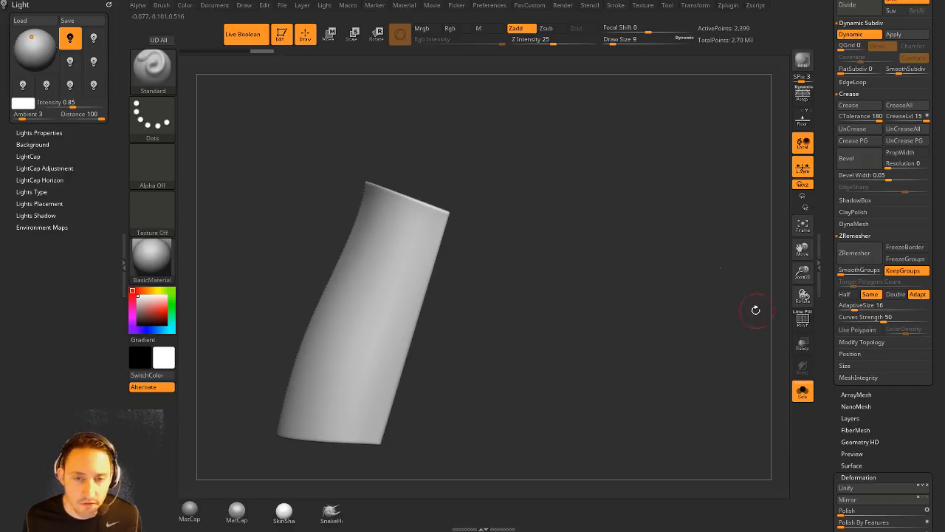
left_click_drag(625, 281, 667, 277)
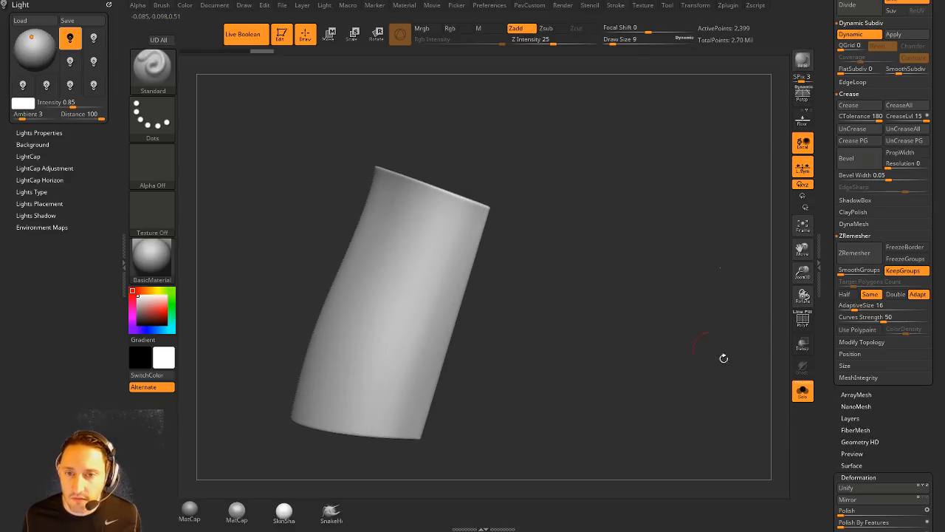
Step: Review the smoothed panel in place on the full grip, show its polyframe again and set Draw Size to 1
left_click(801, 391)
left_click_drag(295, 253, 243, 183)
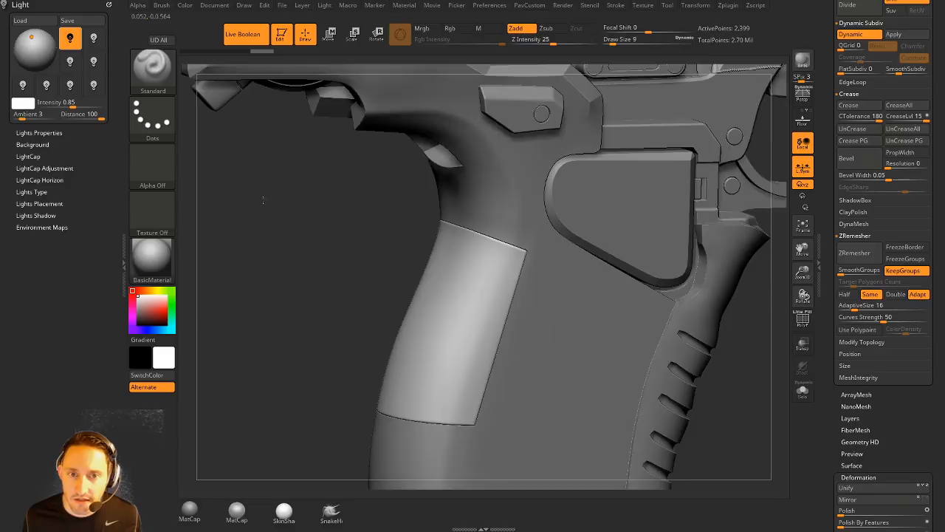
left_click_drag(265, 229, 332, 250)
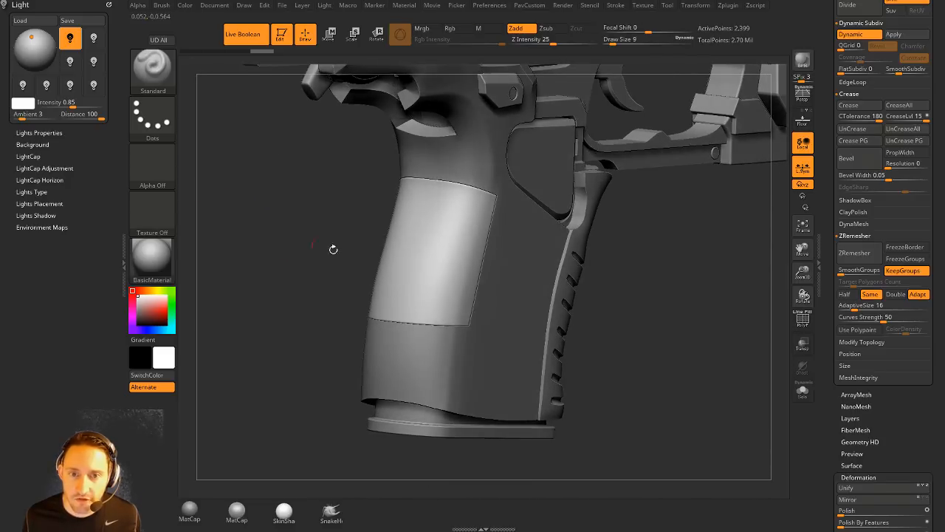
left_click(797, 325)
mouse_move(699, 270)
left_mouse_down("alt")
mouse_move(716, 317)
mouse_move(739, 317)
mouse_move(688, 320)
mouse_move(749, 316)
left_mouse_up("alt")
key("s")
left_click(688, 320)
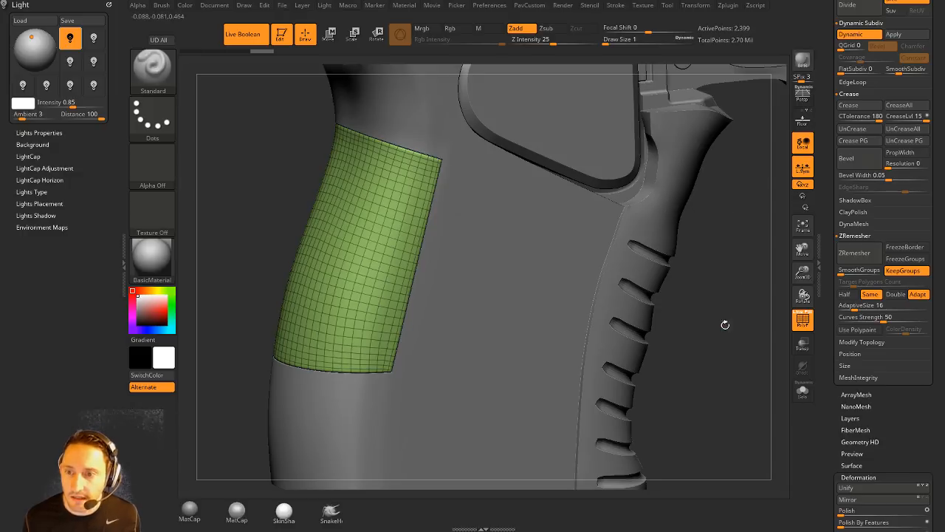
Step: Isolate the grip panel again, set Draw Size to 56 and turn off its dynamic subdivision
left_click(803, 392)
left_click_drag(760, 360, 468, 192)
left_click_drag(528, 168, 573, 176)
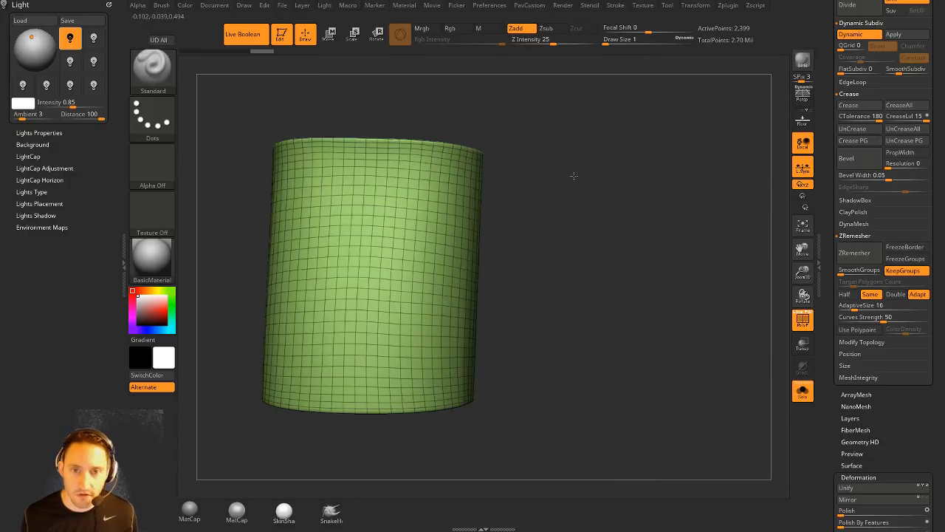
key("s")
left_click(513, 209)
key("shift+d")
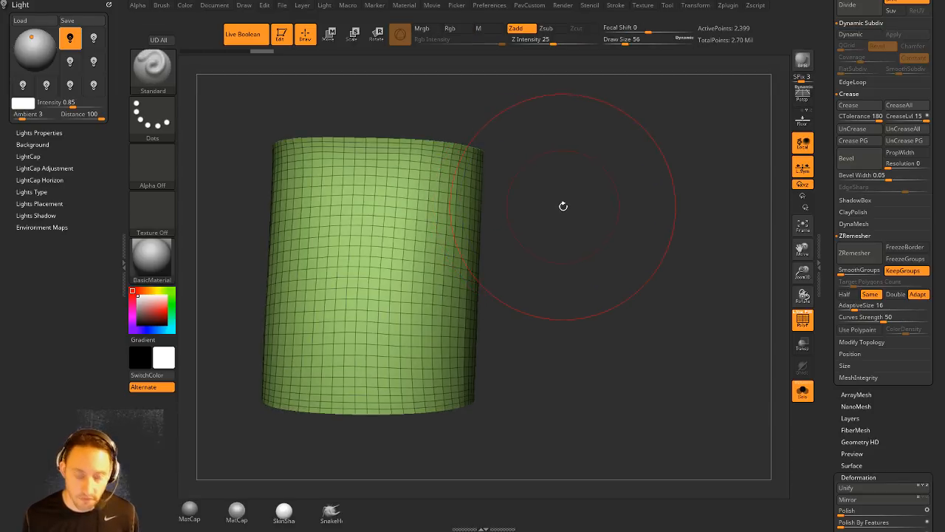
Step: Switch to the ZModeler brush at Draw Size 11 and mark a narrow vertical strip of polygons on the grip panel
left_click_drag(553, 206, 571, 205)
key("b")
key("z")
key("m")
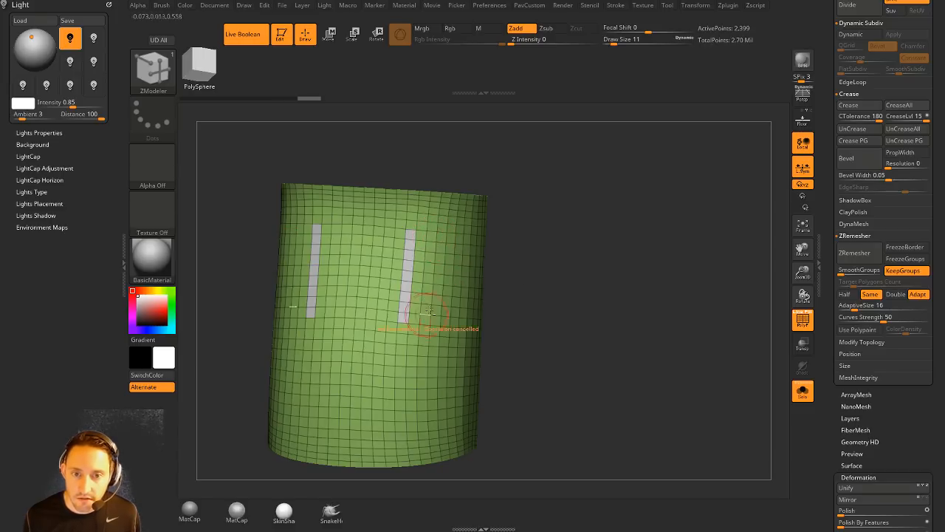
right_click_drag(429, 311, 424, 248)
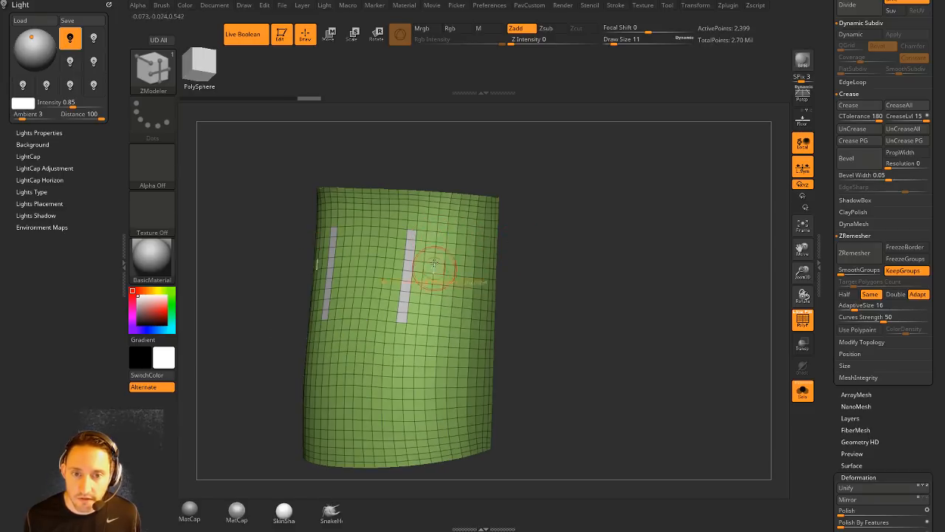
key("space")
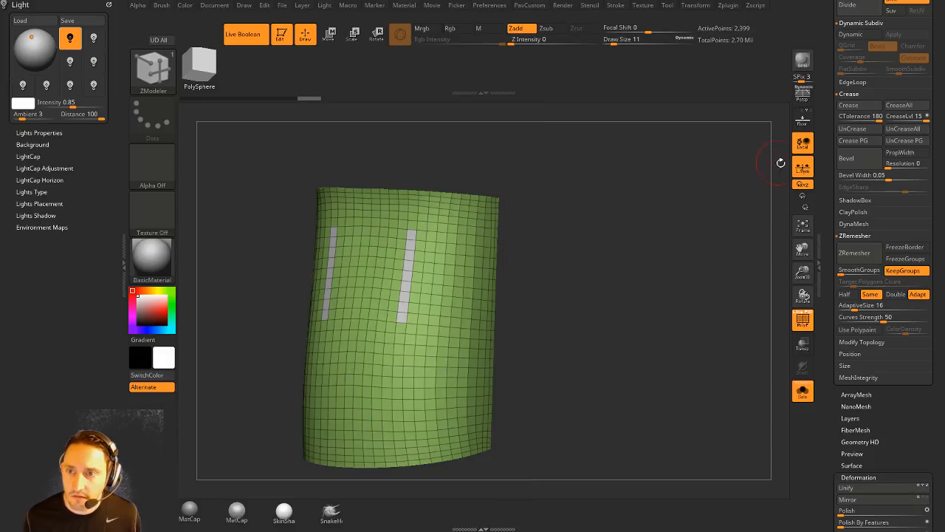
Step: Turn off local symmetry and try Mirror And Weld on the grip panel, both directly and after mirroring it
key("space")
left_click(615, 228)
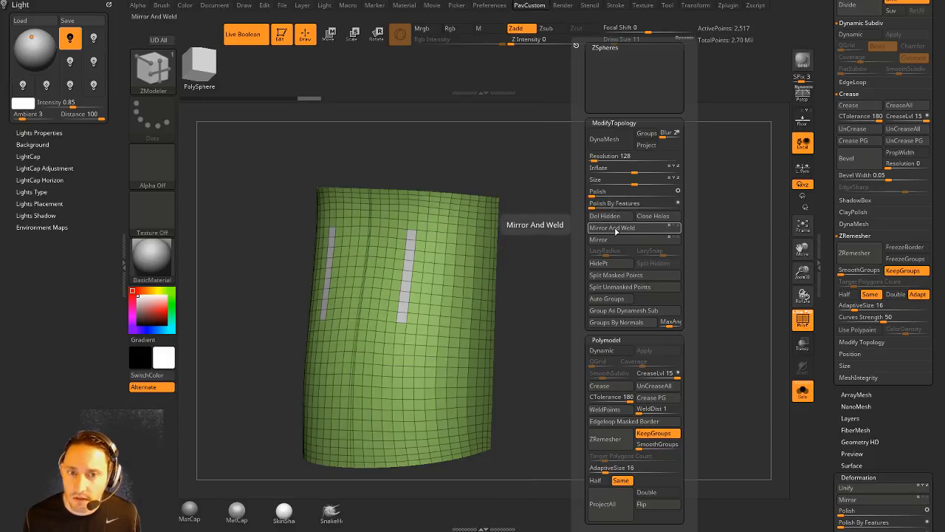
key("ctrl+z")
left_click(617, 240)
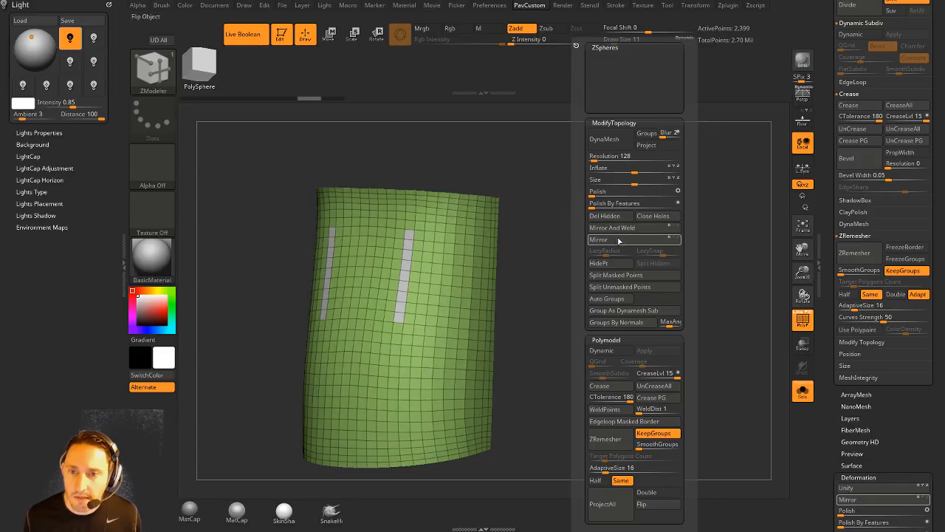
left_click(624, 229)
key("ctrl+z")
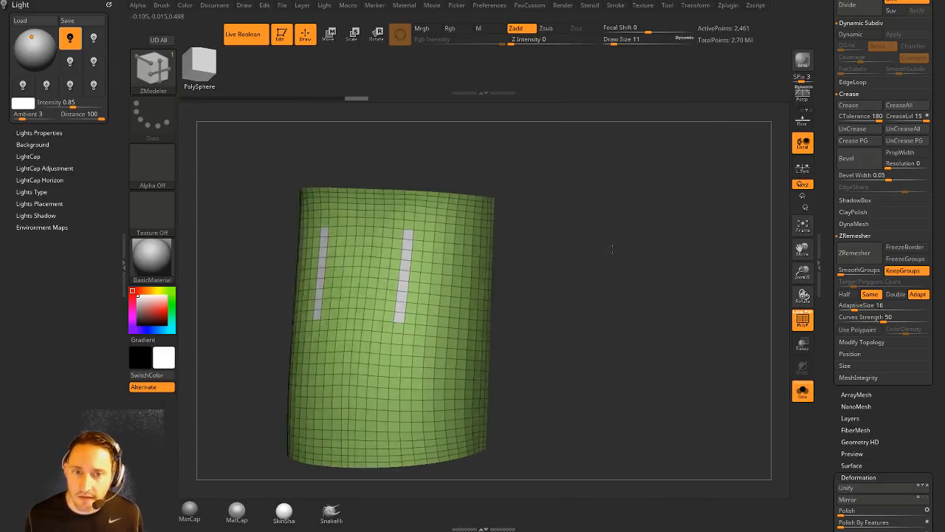
Step: Mark two more narrow vertical strips of polygons parallel to the first one on the upper side of the grip panel
key("ctrl+shift+z")
mouse_move(556, 250)
left_mouse_down()
mouse_move(584, 239)
mouse_move(571, 247)
left_mouse_up()
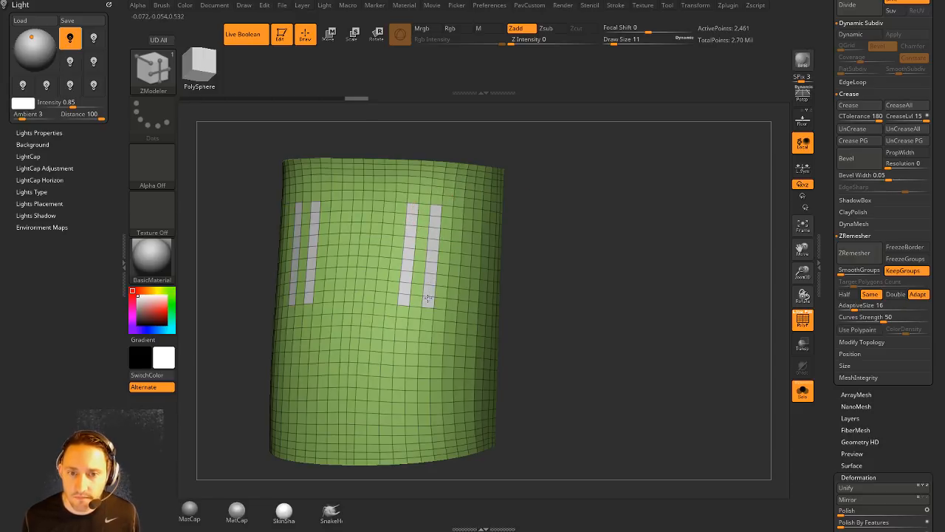
key("ctrl+z")
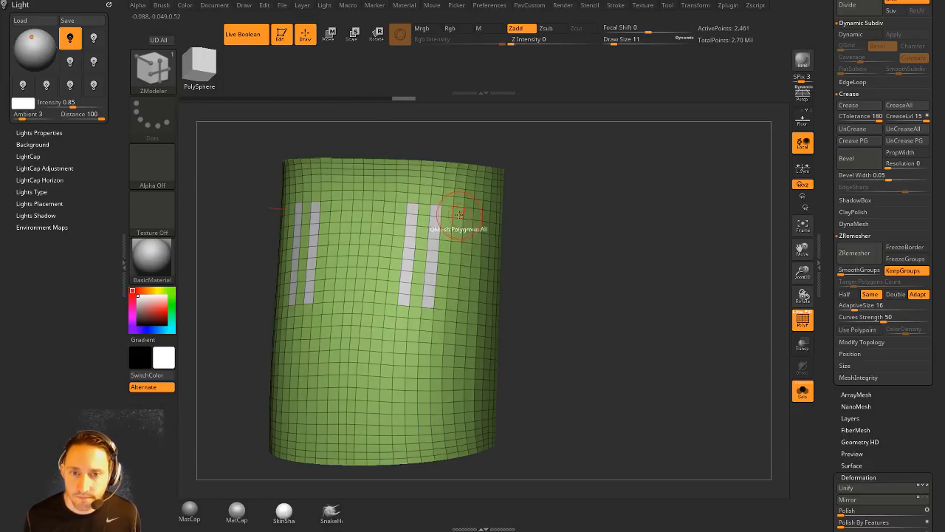
right_click_drag(451, 302, 465, 268)
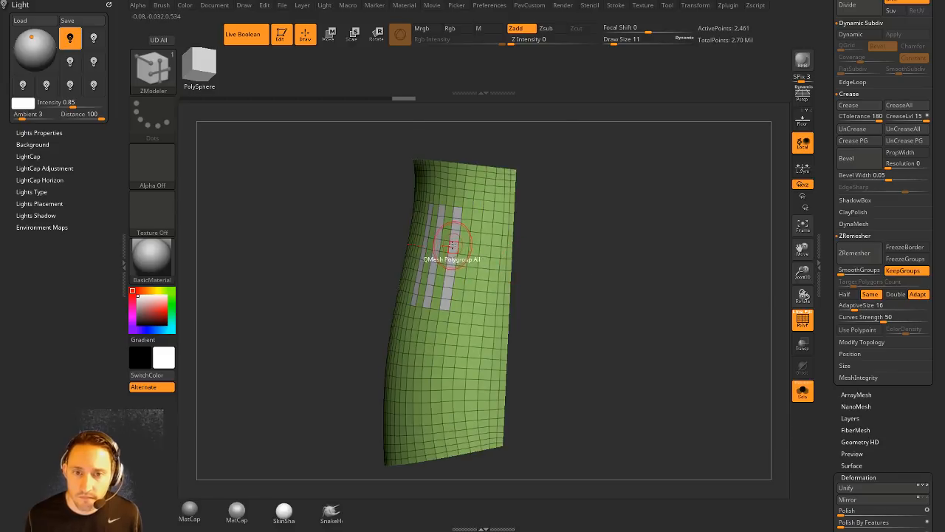
Step: Push the marked strips into the grip panel with QMesh and preview the grooves with dynamic subdivision, hiding the polyframe
key("space")
left_click(506, 261)
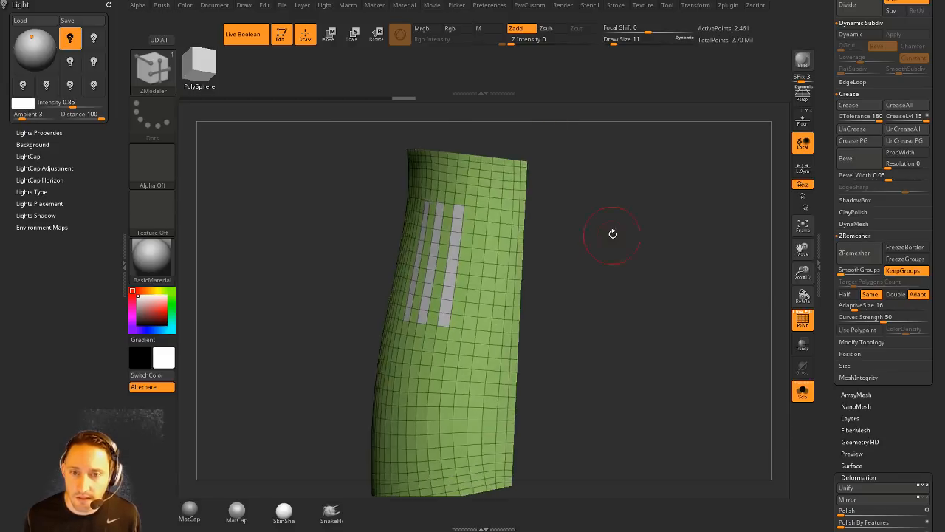
right_click_drag(612, 232, 454, 211)
left_click_drag(453, 211, 473, 213)
right_click_drag(473, 212, 651, 271)
key("d")
left_click(804, 319)
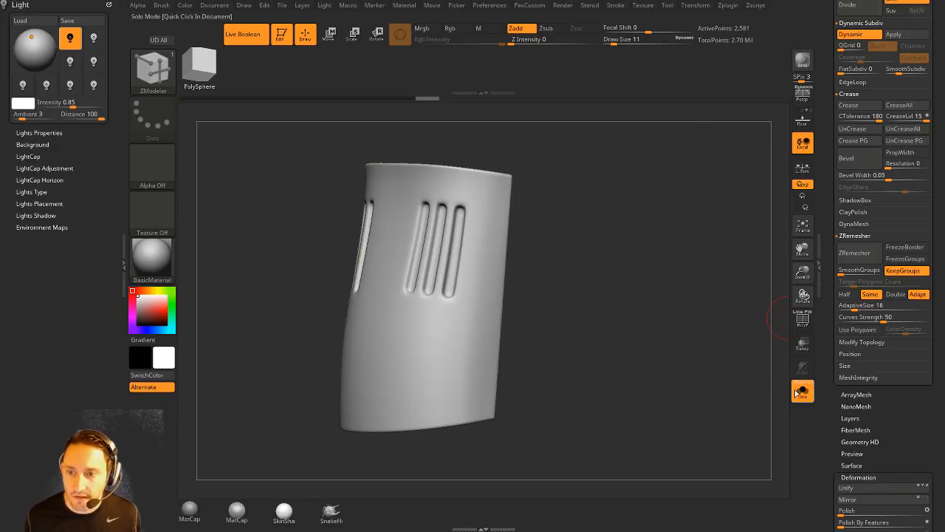
Step: Review the grip panel in place on the full pistol grip with its polyframe shown and hidden
left_click(802, 391)
mouse_move(287, 255)
right_mouse_down("alt")
mouse_move(268, 288)
mouse_move(320, 305)
mouse_move(287, 322)
mouse_move(298, 310)
mouse_move(288, 331)
mouse_move(589, 330)
mouse_move(681, 281)
mouse_move(666, 274)
mouse_move(662, 289)
right_mouse_up("alt")
key("shift+f")
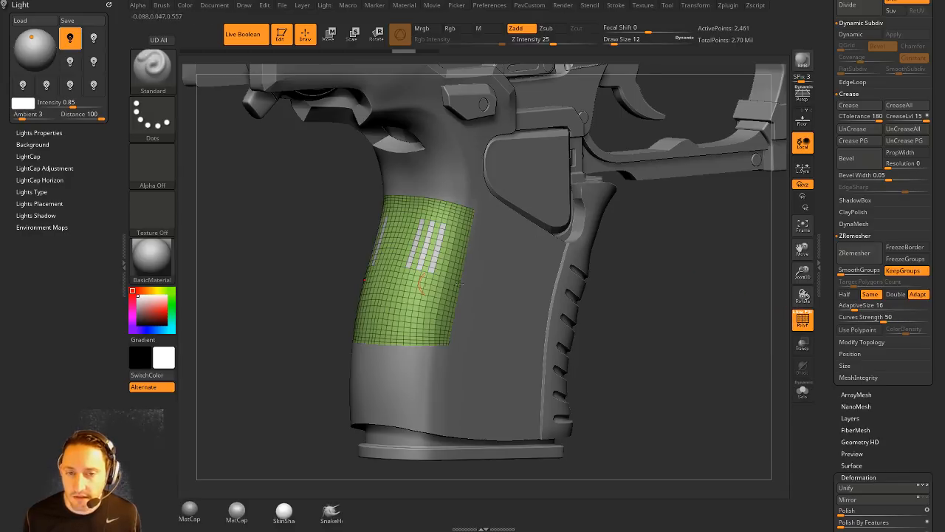
left_click(803, 319)
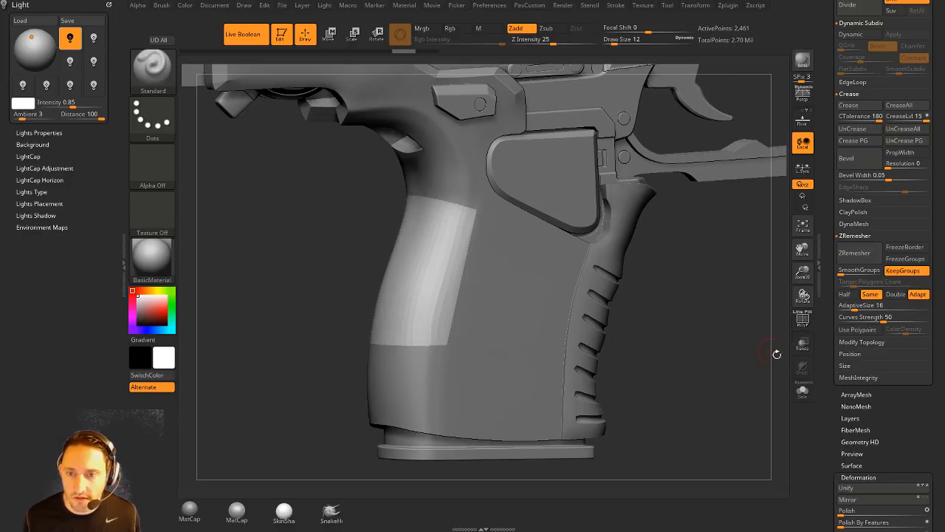
Step: Isolate the grip panel, check its polyframe from the flat side and turn on dynamic subdivision with the polyframe hidden
left_click(802, 391)
left_click(802, 319)
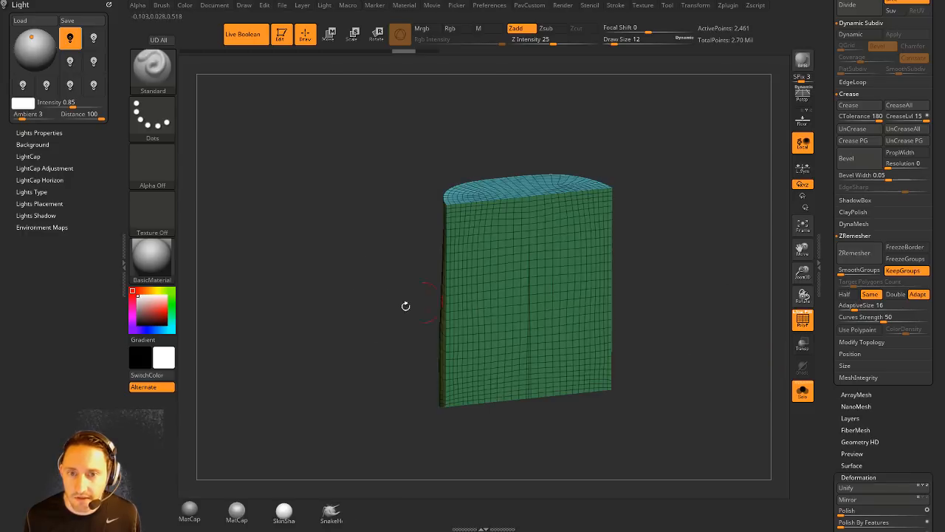
right_click_drag(405, 306, 724, 293)
key("d")
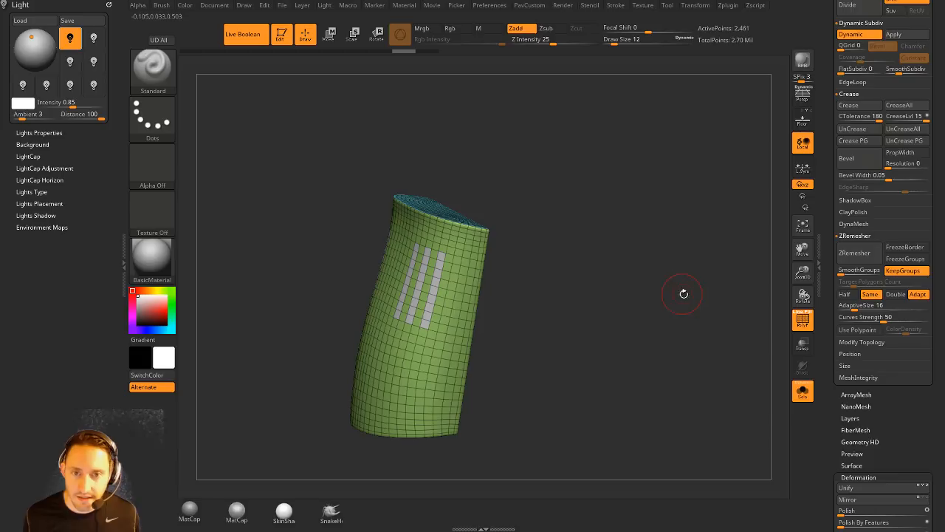
left_click(803, 319)
right_click_drag(442, 305, 672, 305)
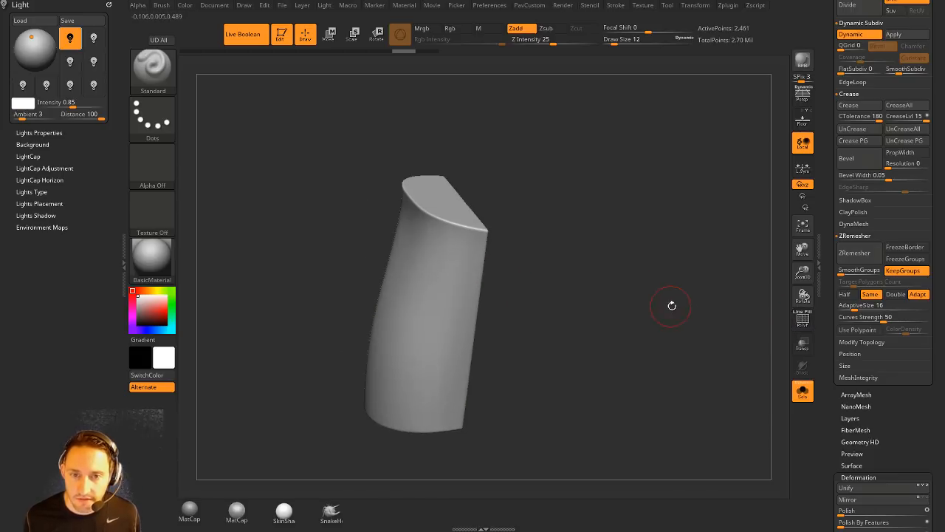
Step: Try applying the dynamic subdivision to the grip panel as real subdivision levels and undo it
key("grave")
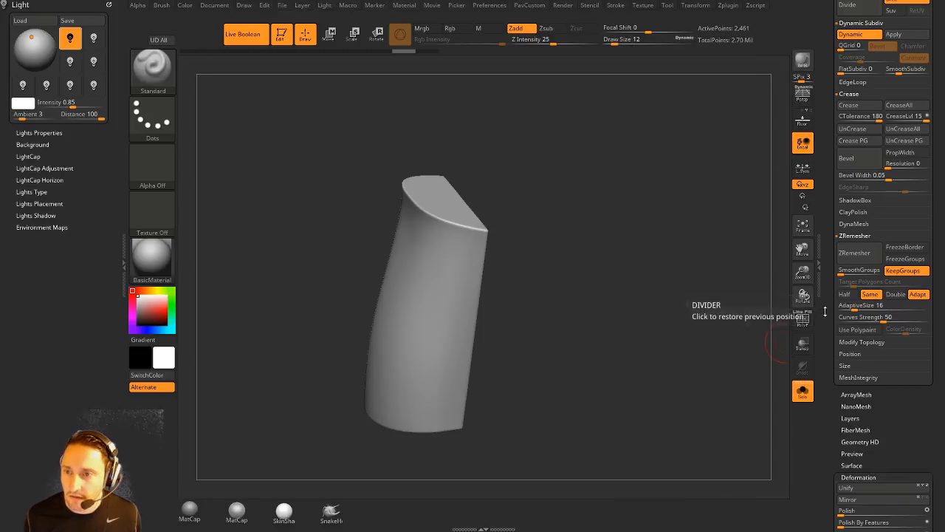
scroll(829, 358, "up", 3)
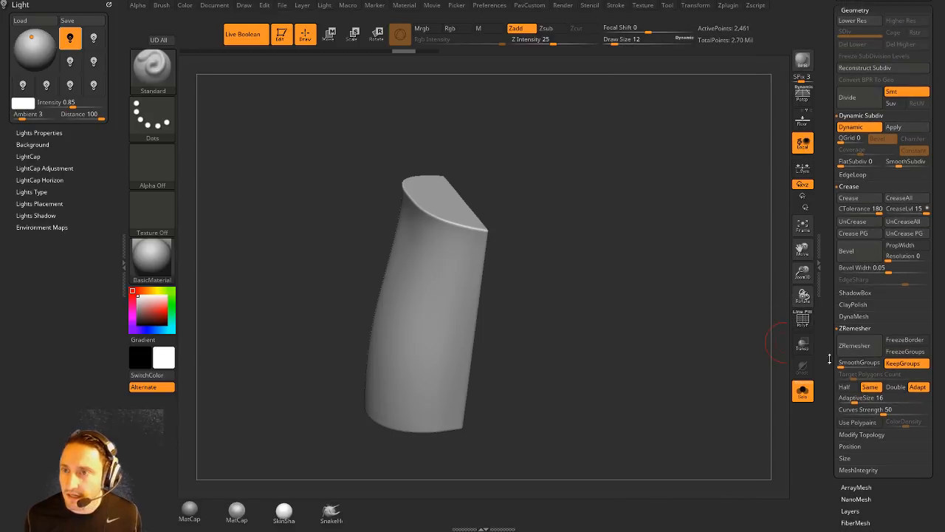
left_click(896, 128)
left_click_drag(589, 249, 655, 242)
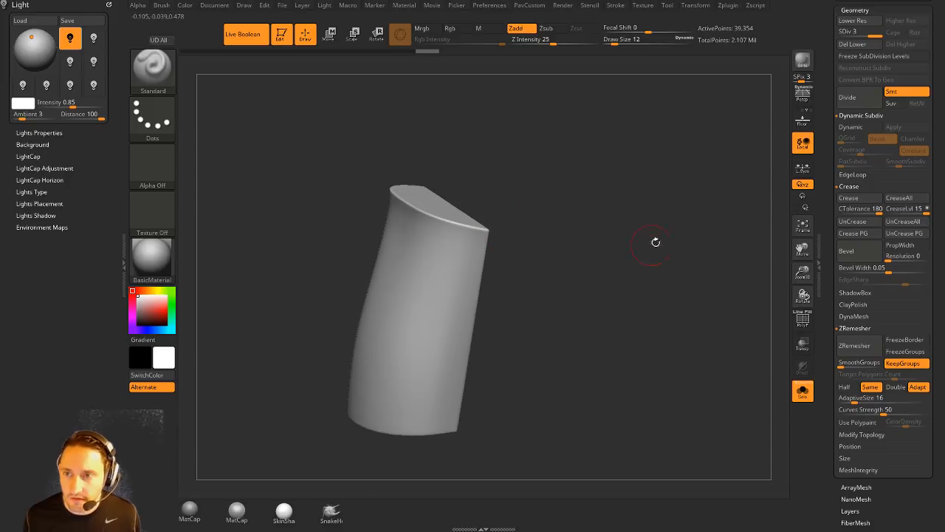
key("ctrl+z")
left_click_drag(829, 189, 772, 242)
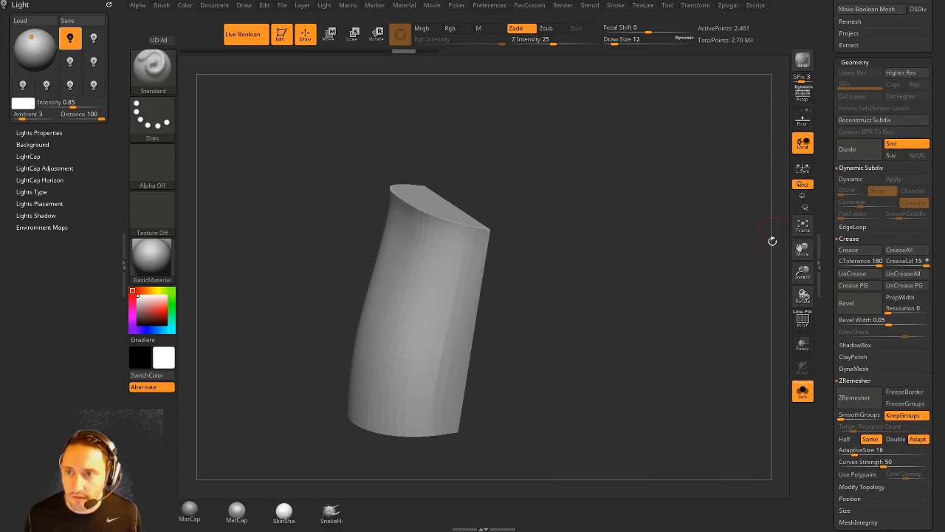
Step: Turn dynamic subdivision on again and try DynaMesh on the grip panel at Resolution 128, then undo it
key("d")
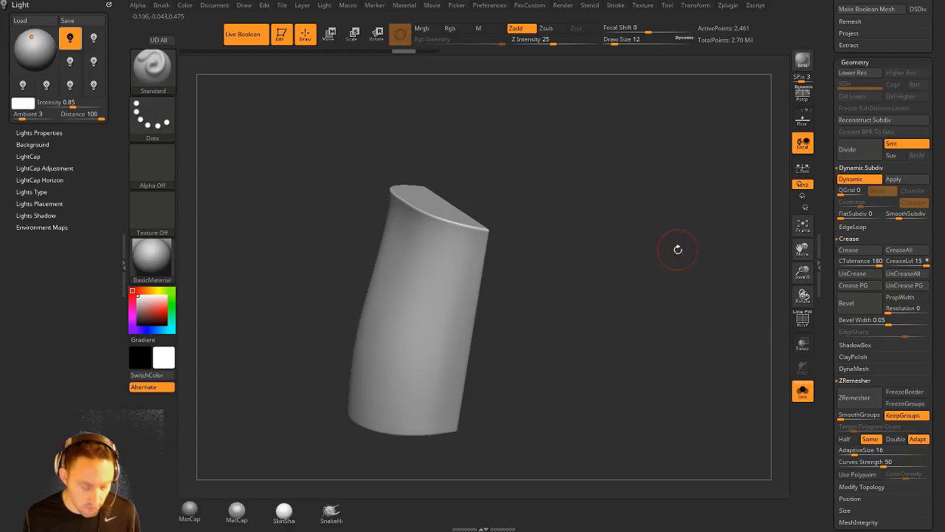
key("space")
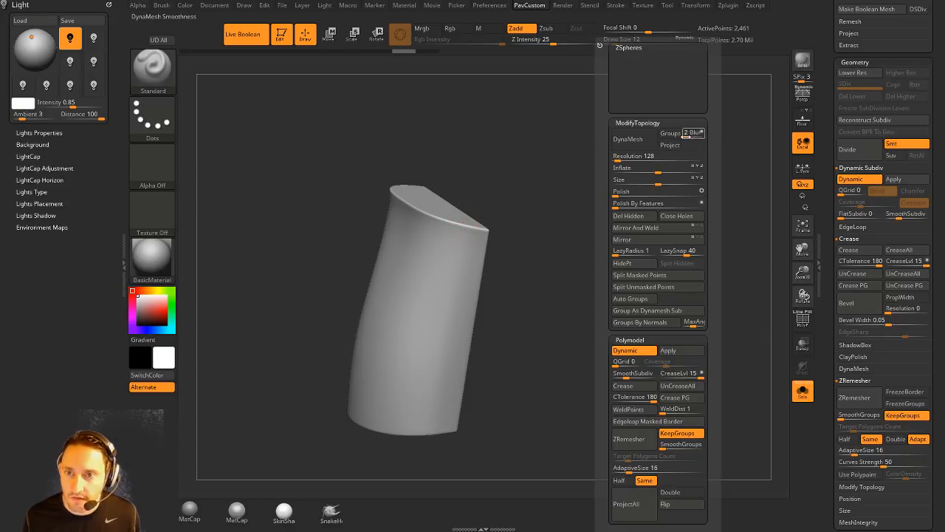
left_click(631, 142)
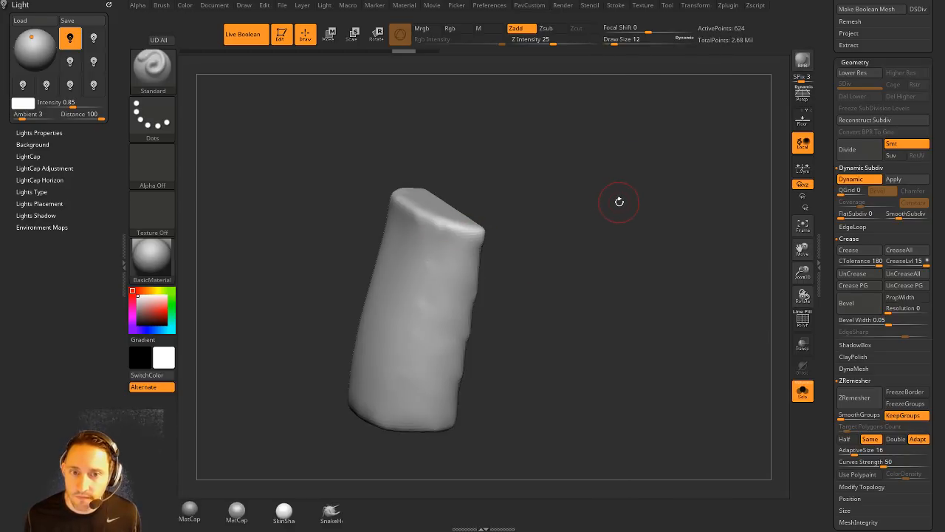
key("ctrl+z")
Step: Try DynaMesh on the dynamically subdivided grip panel with Blur 0 and Resolution 528, and undo it
key("space")
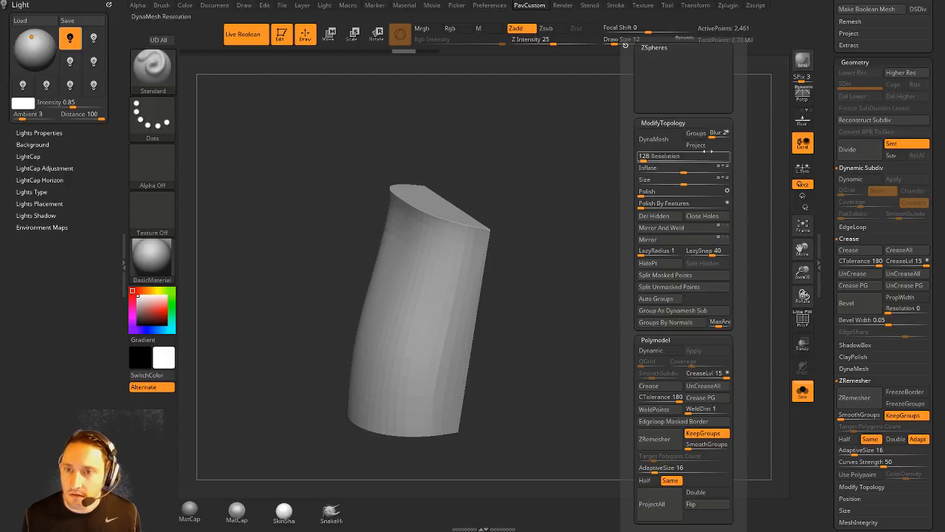
left_click(644, 157)
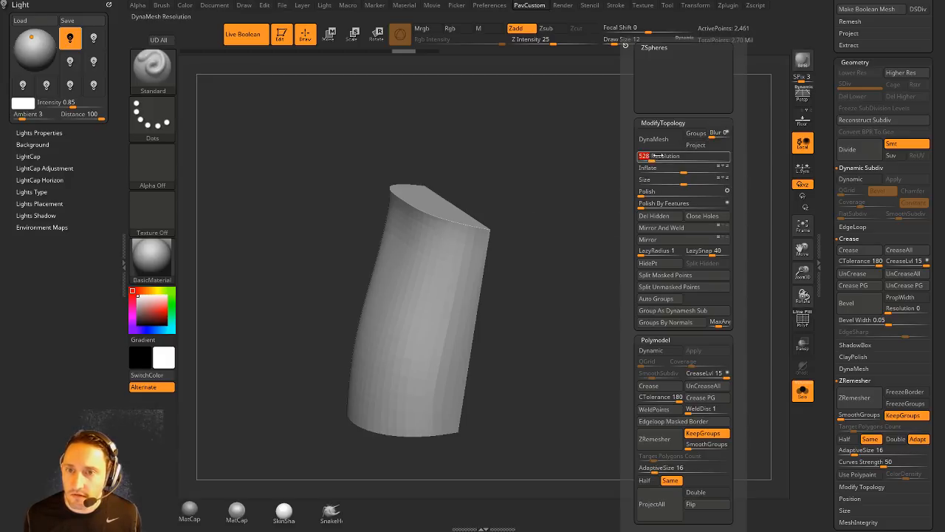
type("528")
left_click(657, 141)
key("space")
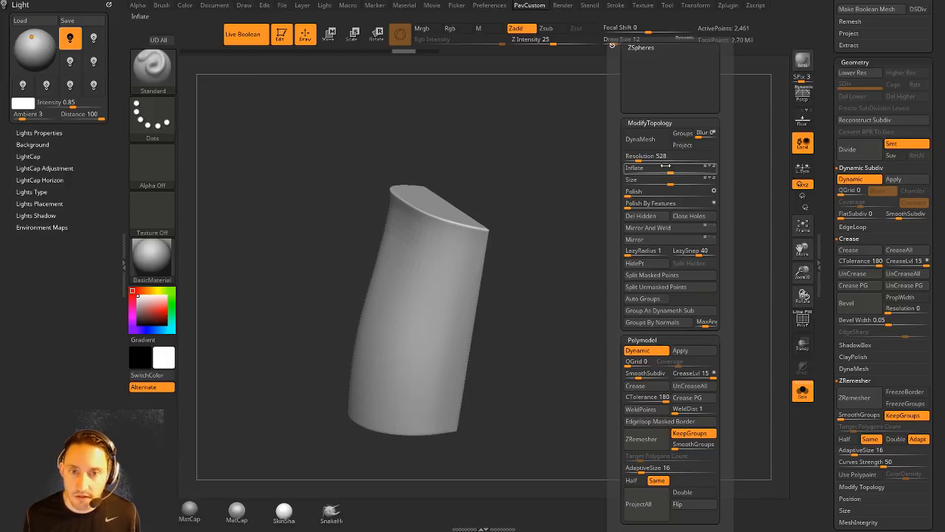
left_click(657, 145)
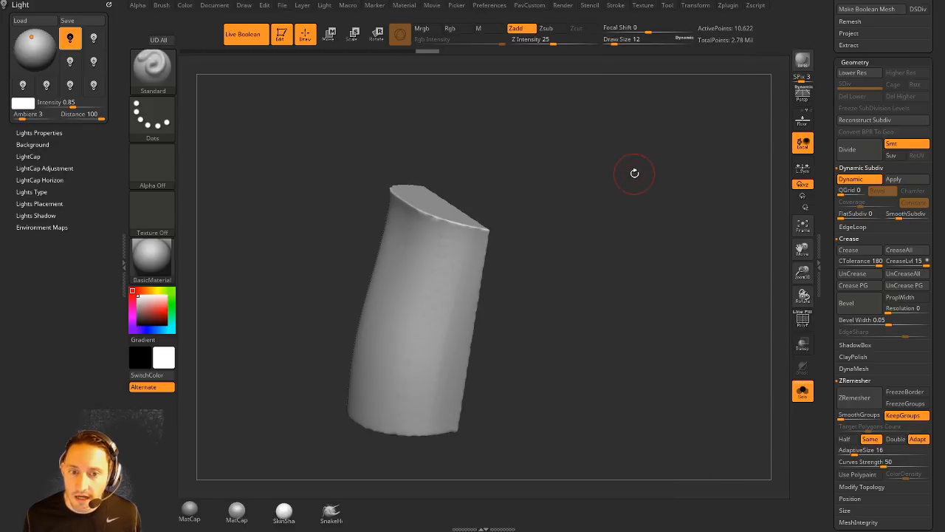
left_click_drag(634, 173, 600, 195)
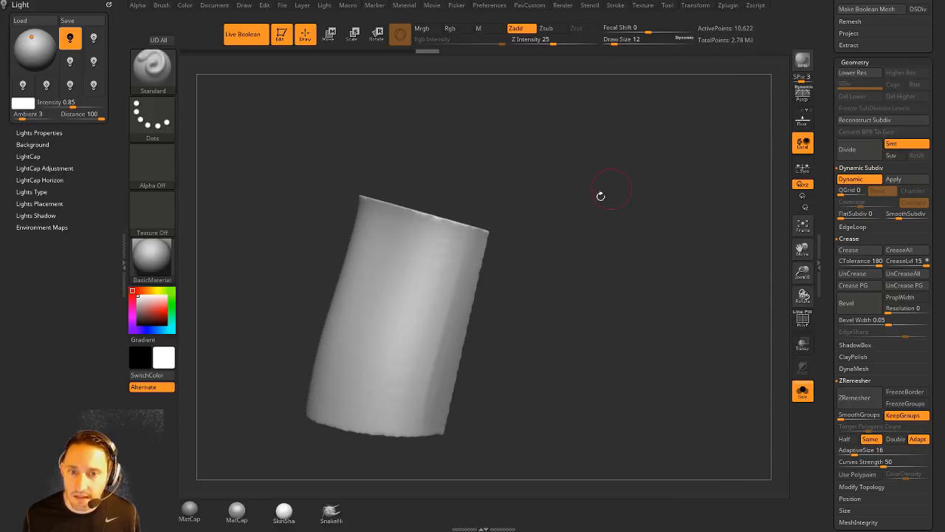
key("ctrl+z")
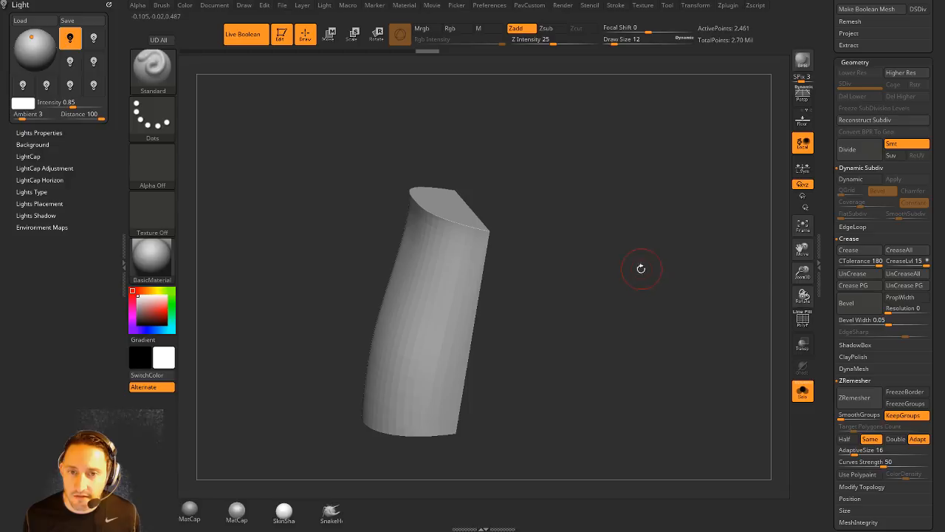
Step: Compare the grip panel with and without dynamic subdivision, then apply it as real subdivision levels
key("d")
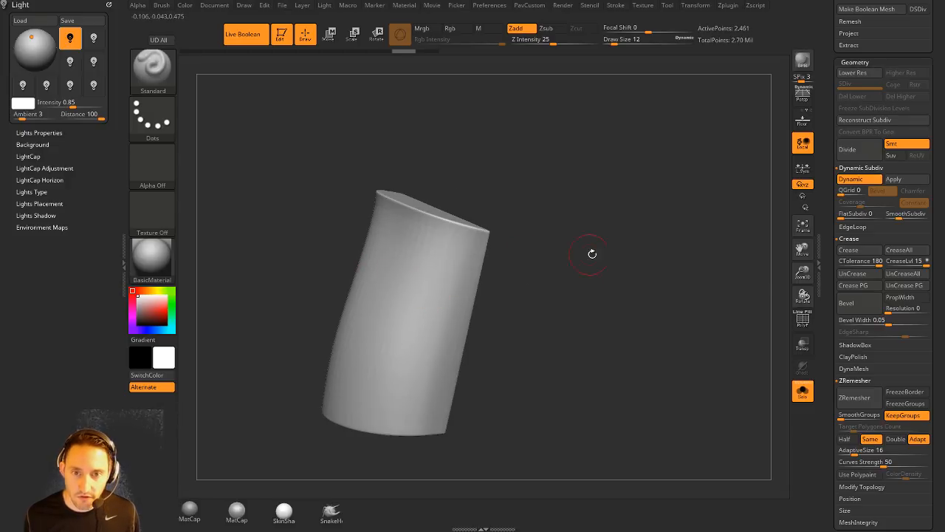
key("shift+d")
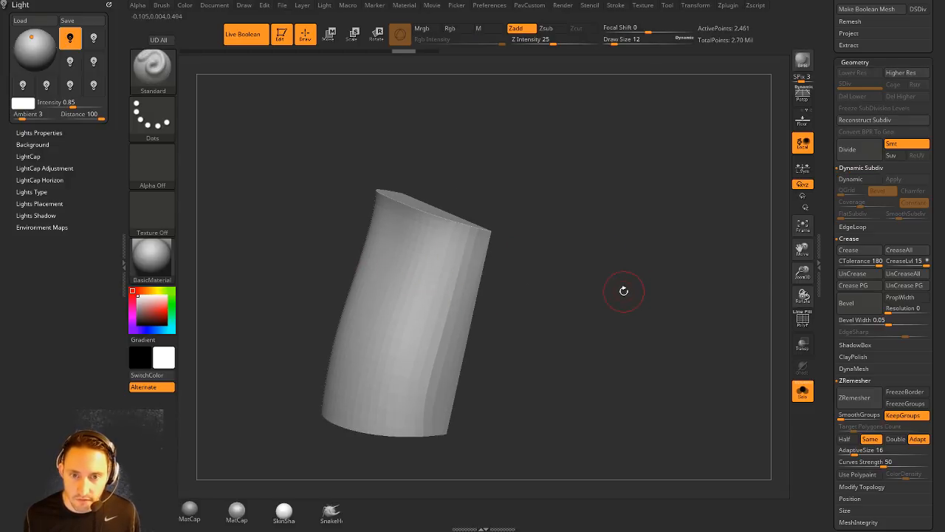
key("d")
left_click(895, 182)
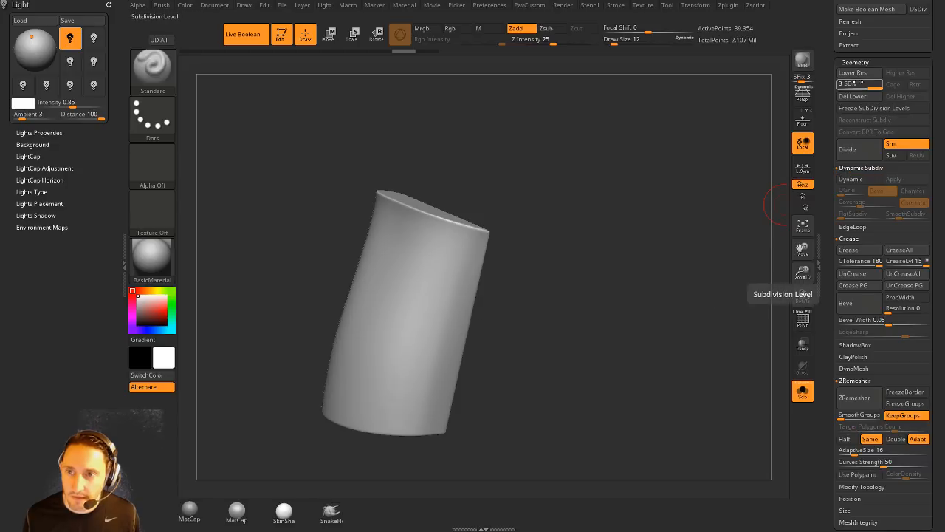
Step: DynaMesh the grip panel with Blur 0 and Resolution 1680, declining to freeze its subdivision levels
key("grave")
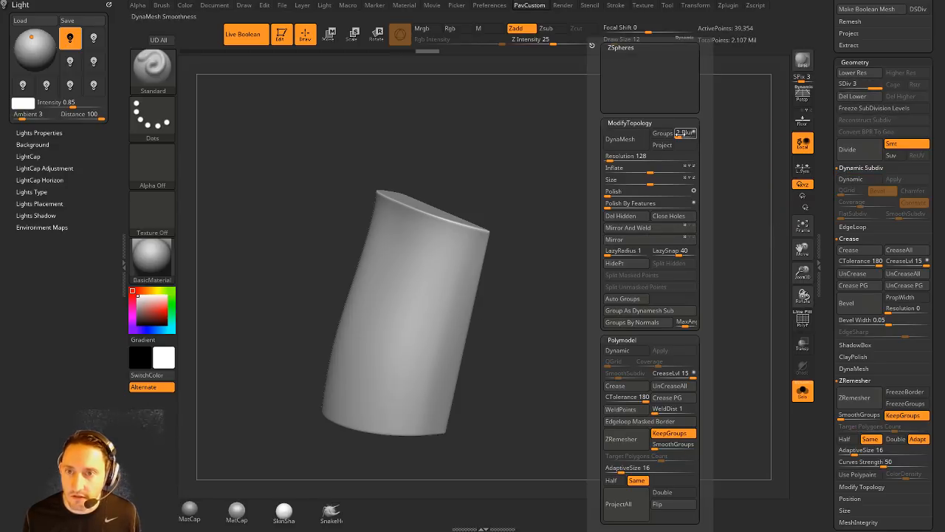
left_click(851, 368)
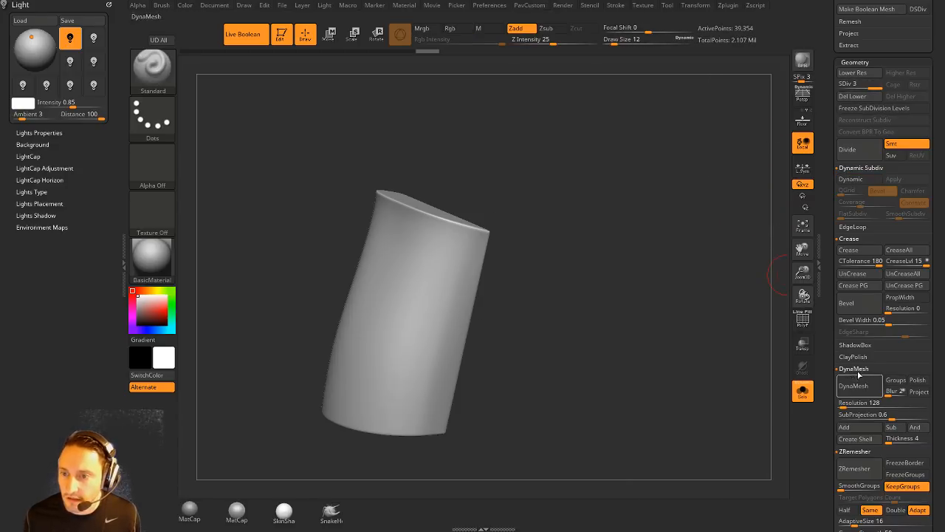
key("4")
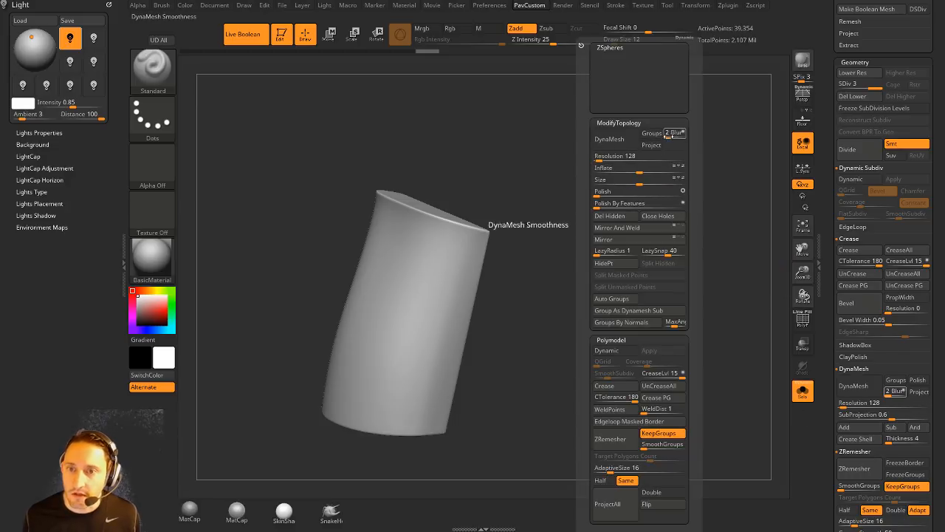
left_click_drag(670, 137, 665, 138)
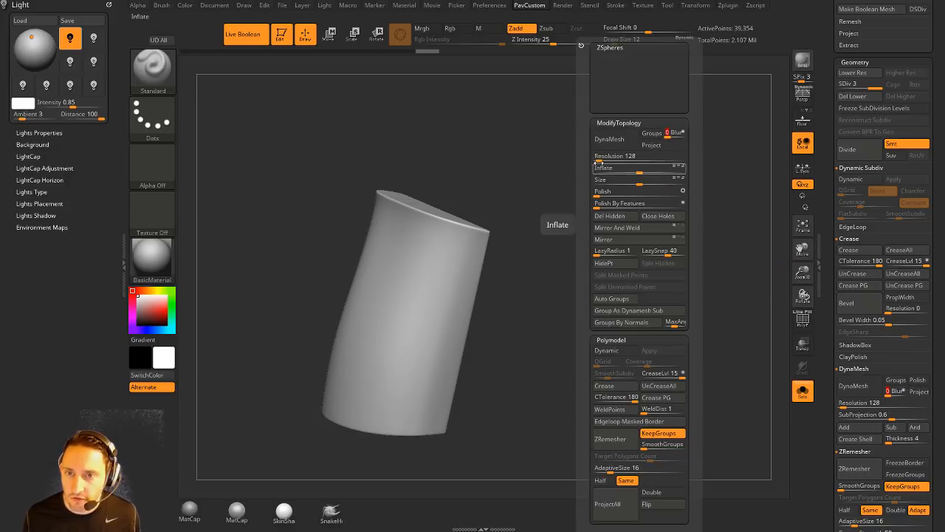
left_click(632, 156)
type("1680")
left_click(623, 143)
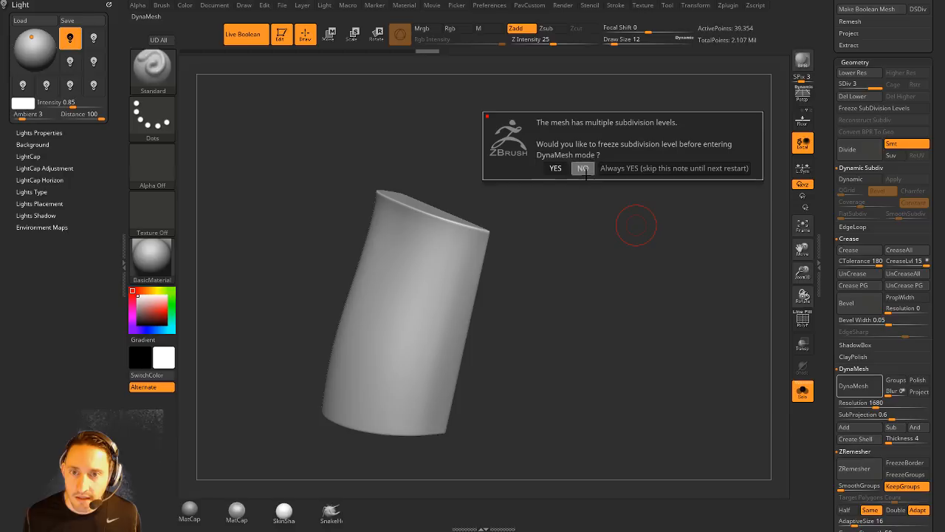
left_click(582, 168)
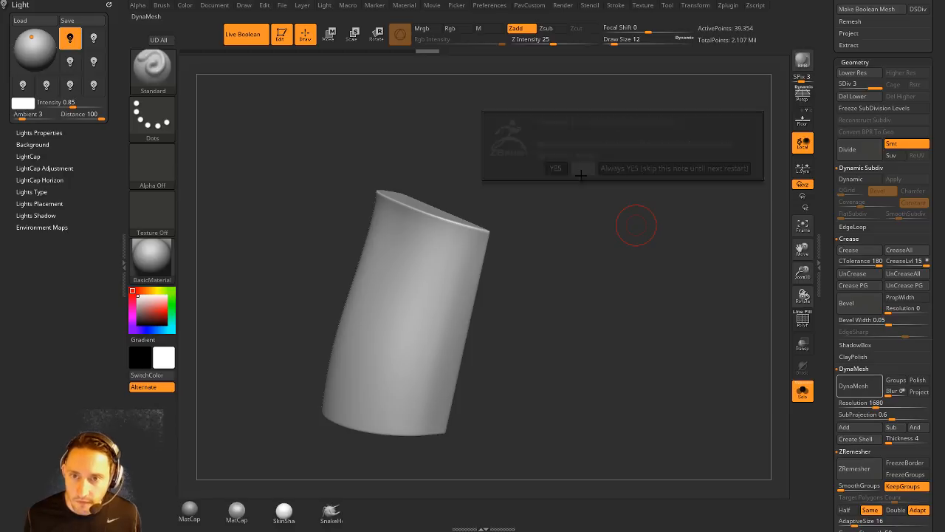
Step: Inspect the DynaMeshed panel's polyframe, merge its polygroups into one, hide the polyframe and open the topology commands
left_click_drag(601, 215, 621, 279)
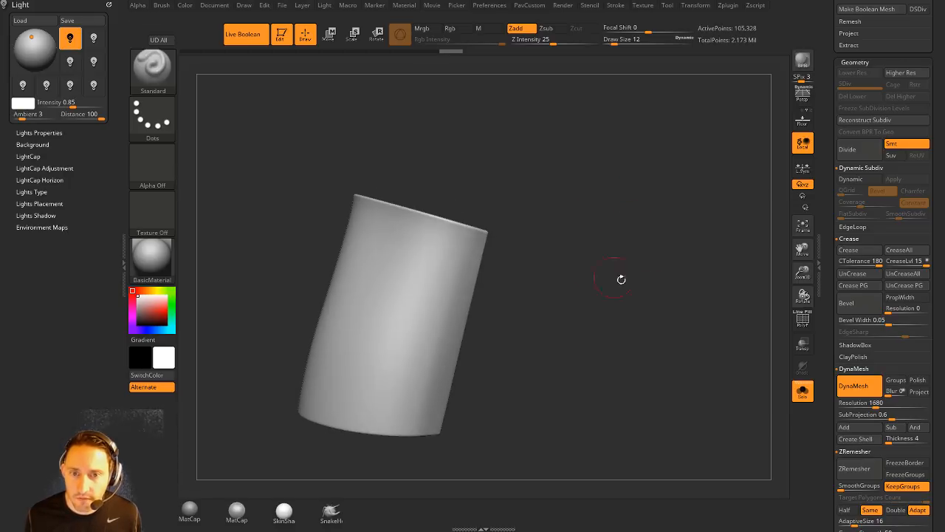
left_click(803, 322)
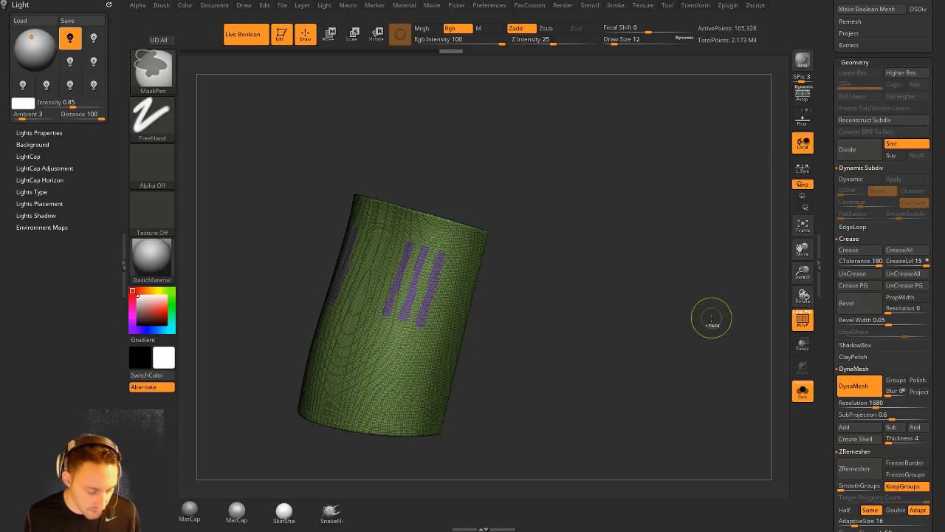
key("ctrl+w")
left_click(801, 322)
left_click_drag(706, 296, 641, 301)
key("space")
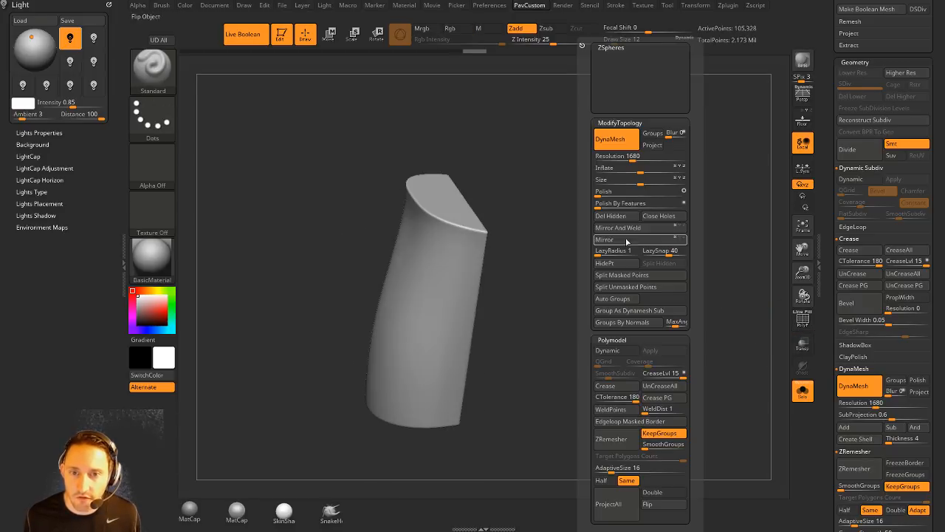
Step: Raise the DynaMesh resolution to 2264 and re-DynaMesh the grip panel
left_click(643, 158)
left_click_drag(634, 213, 638, 245, "ctrl")
left_click_drag(568, 270, 678, 274, "shift")
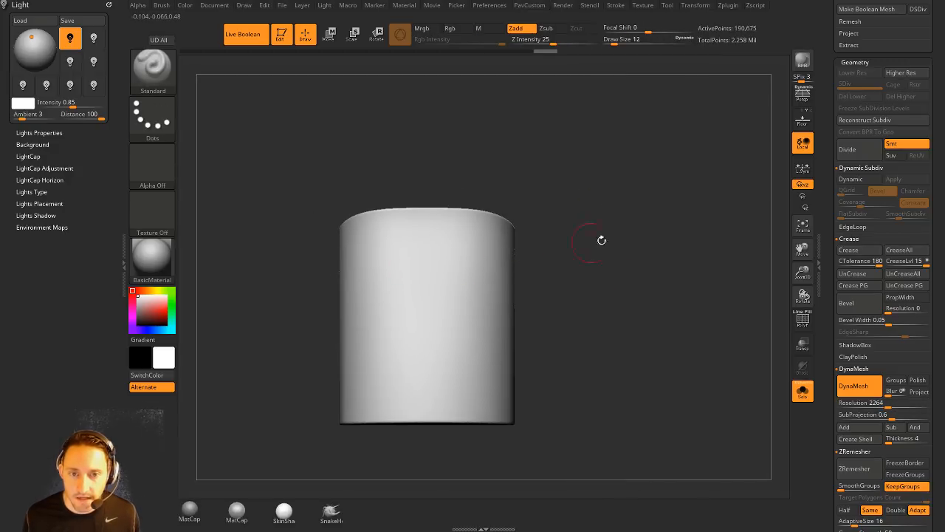
left_click_drag(602, 240, 610, 238)
Step: Choose the Chisel brush for sculpting on the grip panel
key("b")
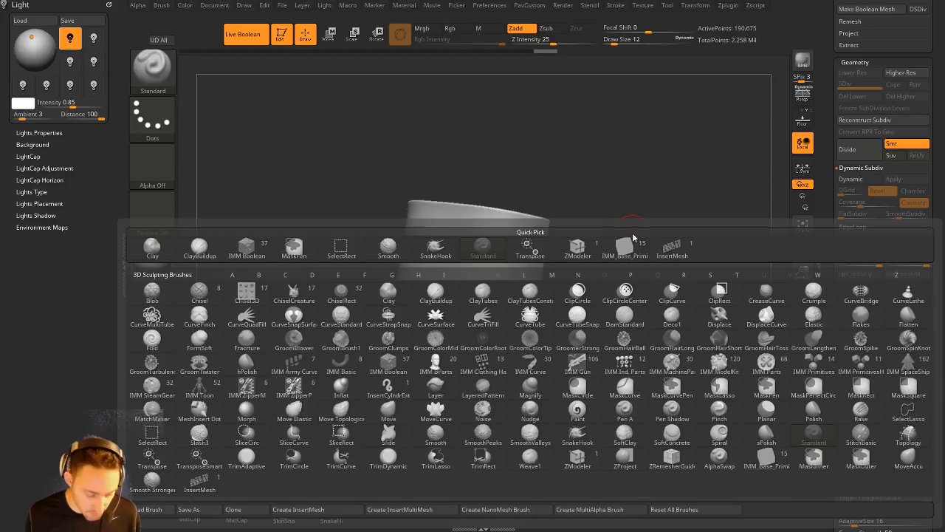
key("c")
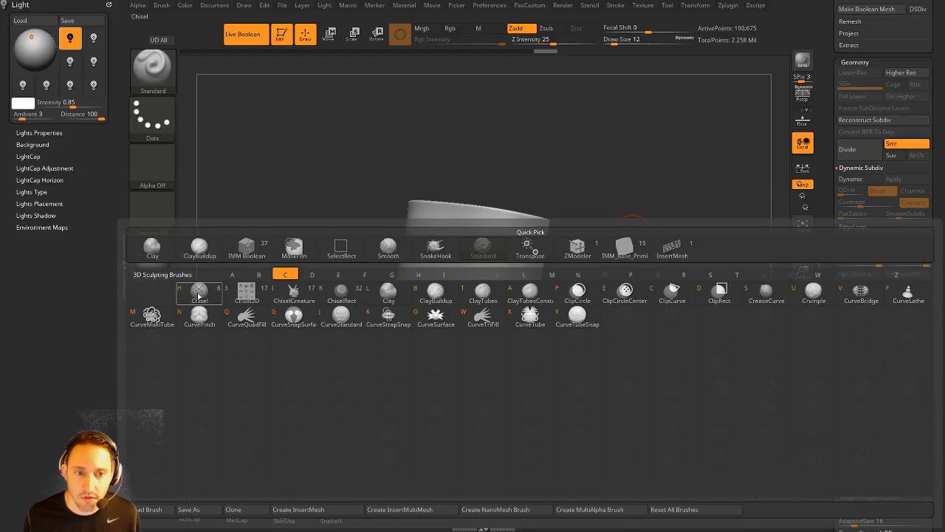
key("h")
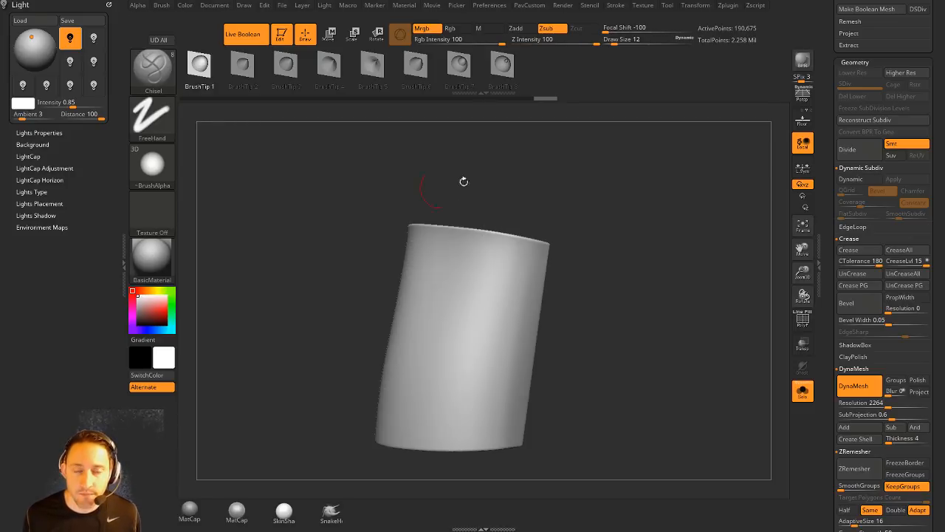
left_click_drag(464, 182, 496, 149)
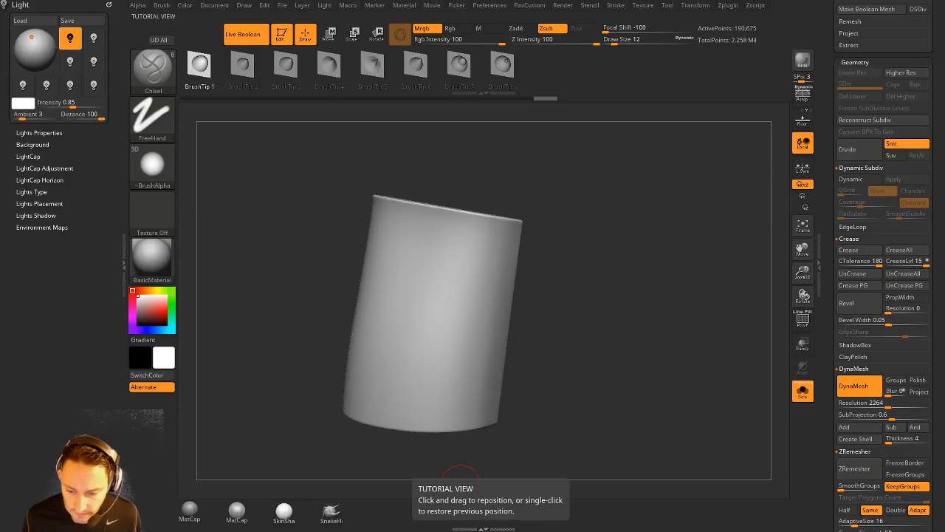
Step: Switch to the browser, look through the YouTube playlists and open the Houdini And ZBrush playlist
key("alt+Tab")
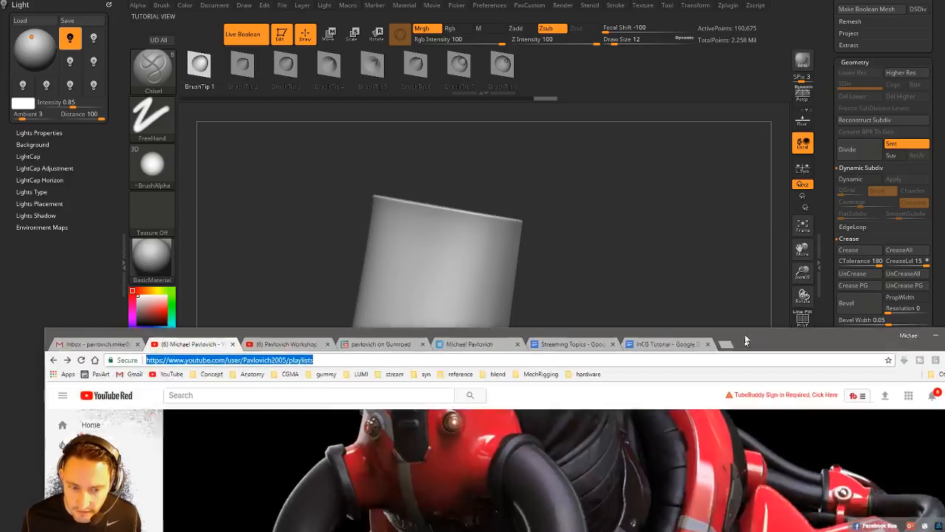
scroll(414, 261, "down", 3)
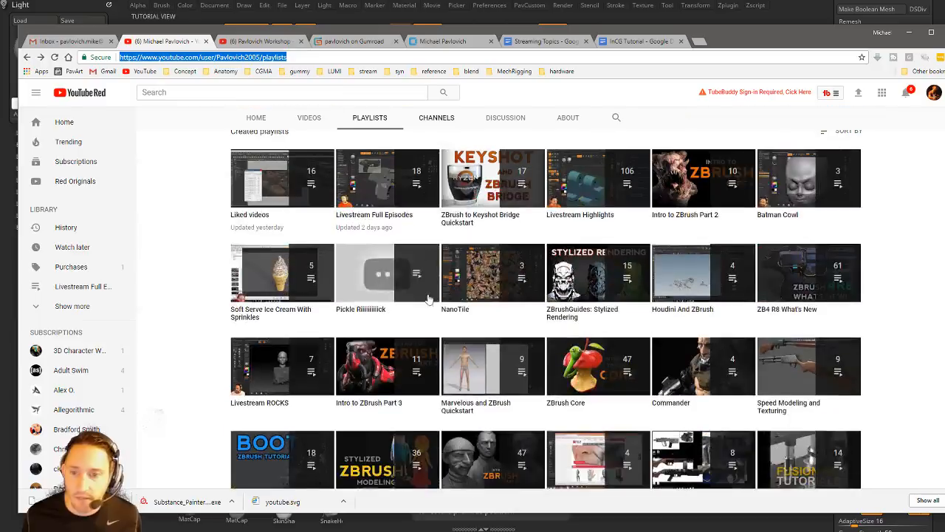
scroll(662, 389, "down", 2)
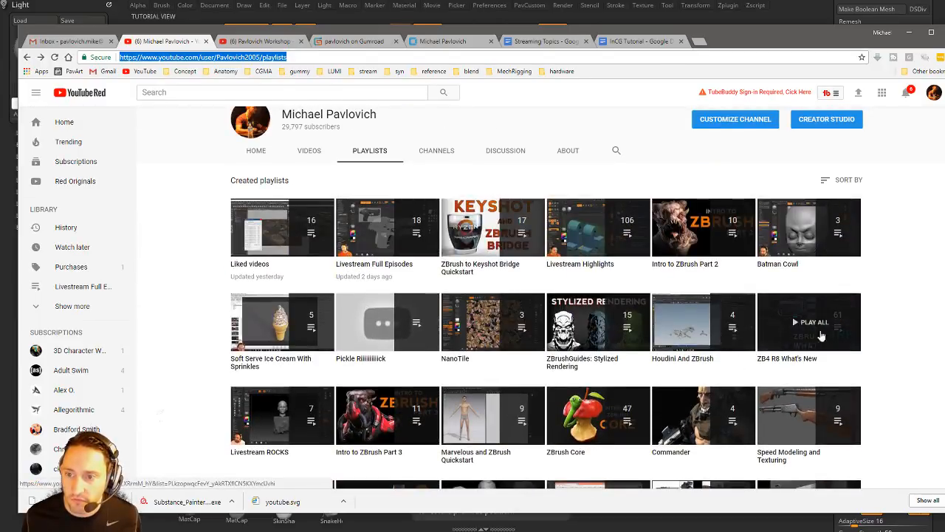
left_click(726, 16)
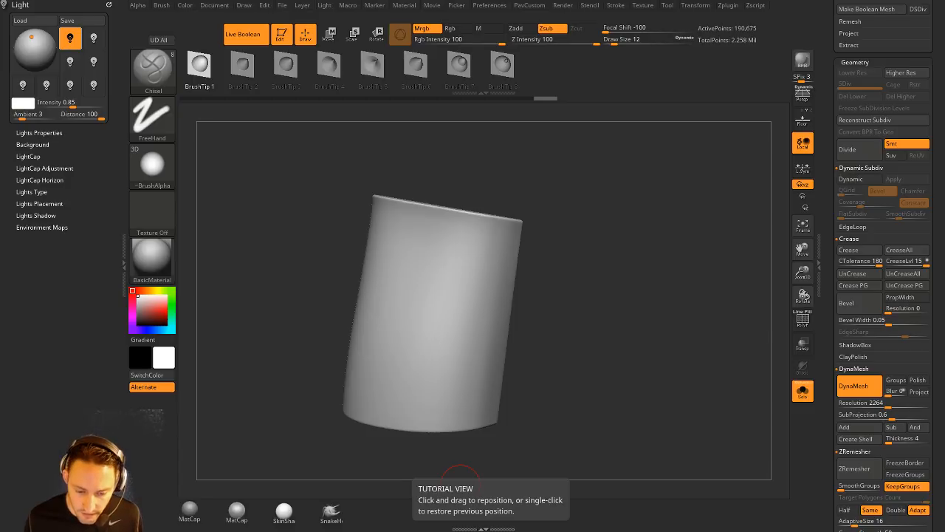
left_click_drag(711, 531, 714, 34)
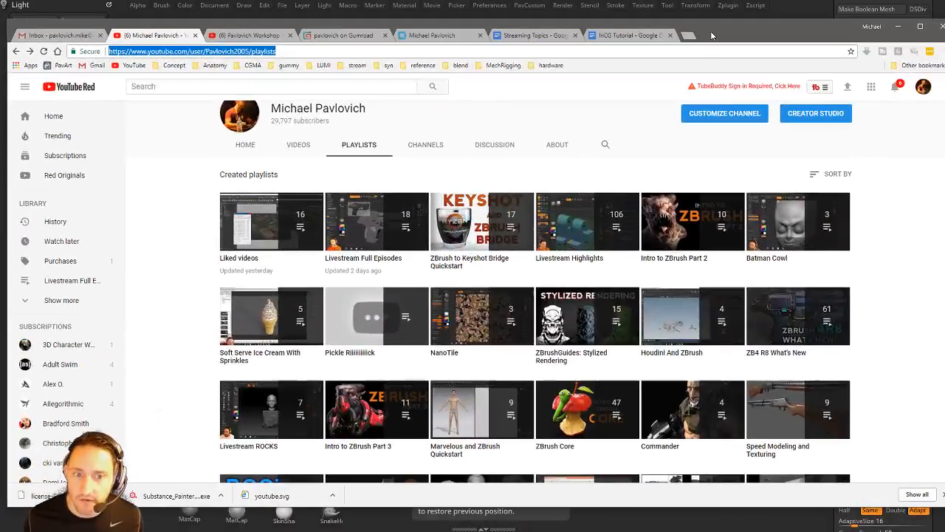
scroll(624, 307, "down", 2)
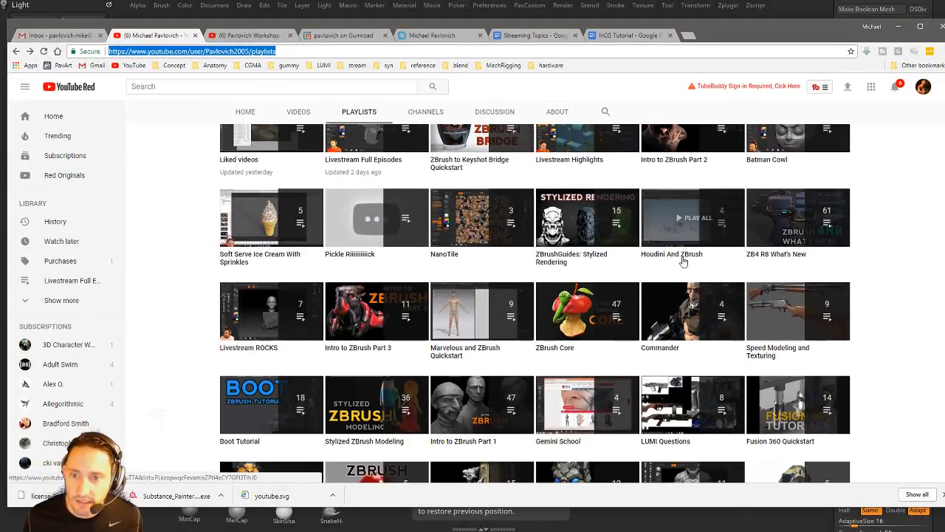
left_click(692, 235)
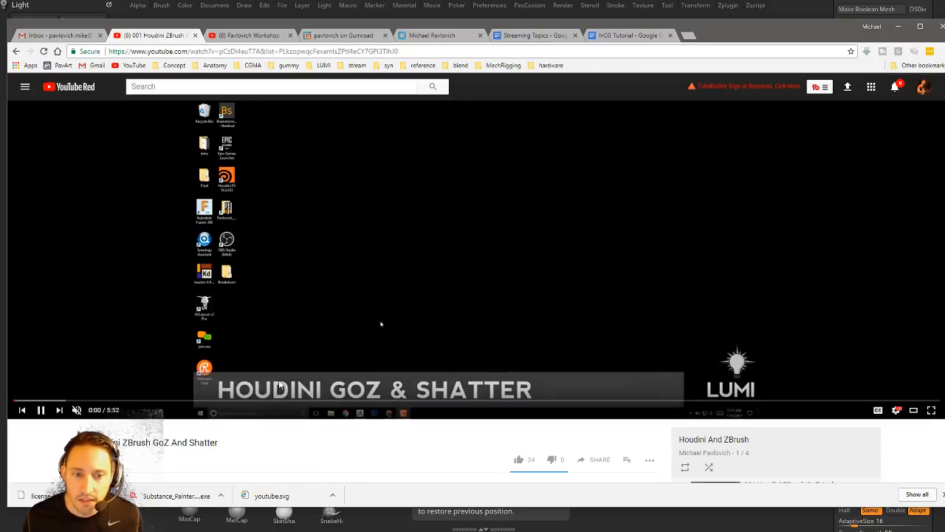
Step: Skim the Houdini ZBrush GoZ And Shatter video and view the other videos in its playlist
left_click(101, 401)
left_click(276, 401)
left_click(581, 401)
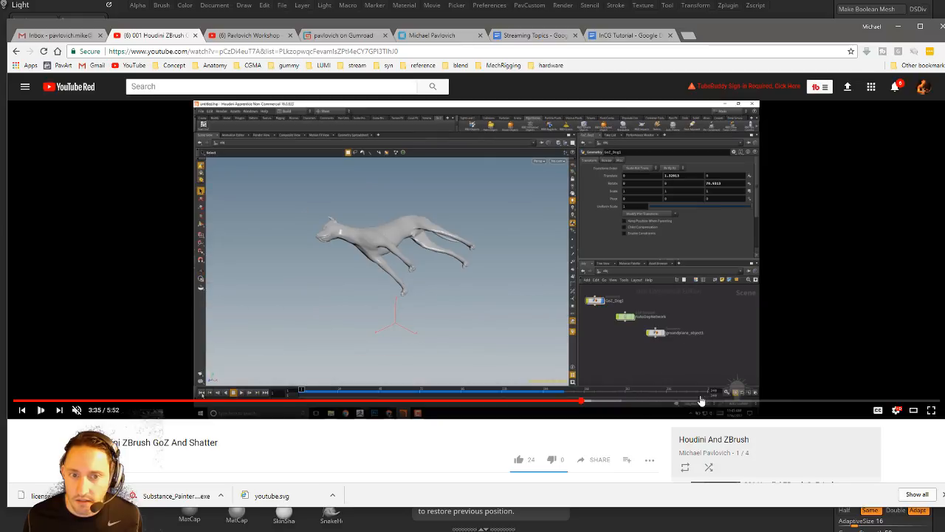
left_click(842, 400)
scroll(812, 430, "down", 2)
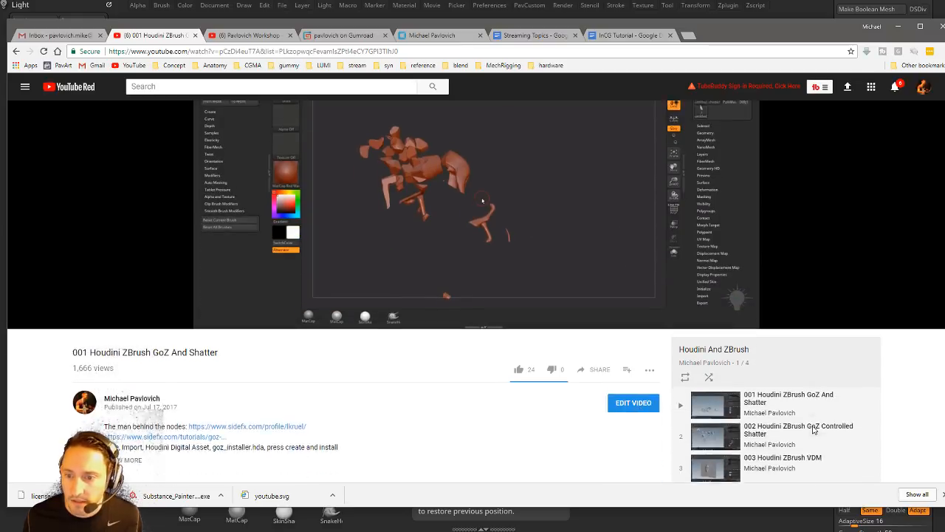
Step: Open the 003 Houdini ZBrush VDM video and skim through it to the end
left_click(810, 429)
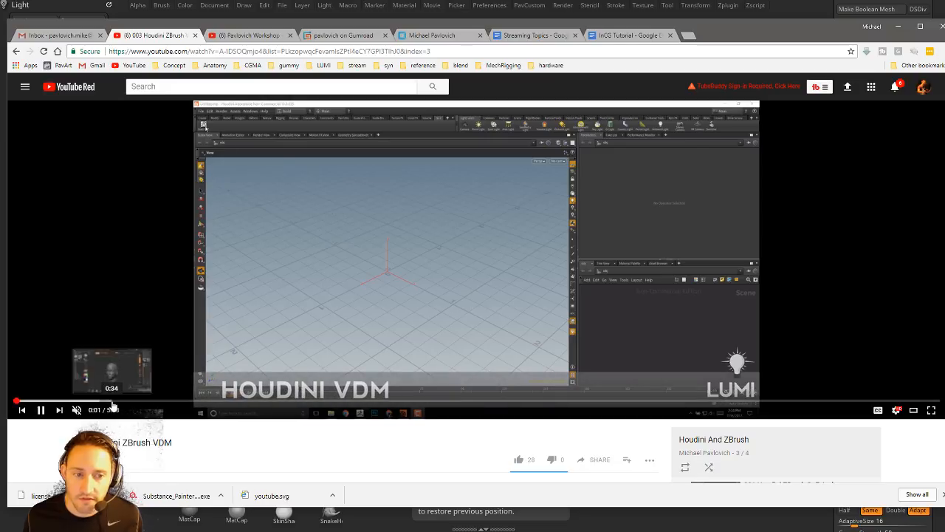
left_click(111, 401)
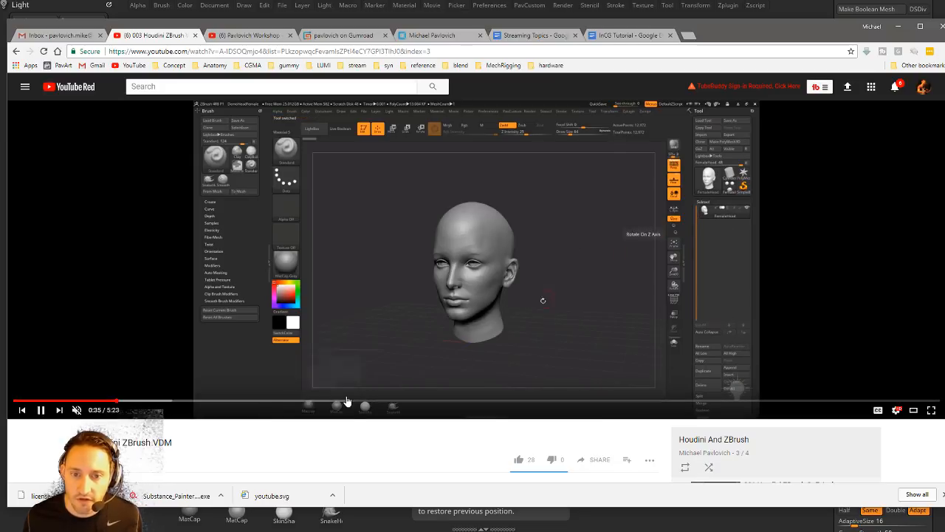
left_click(337, 401)
left_click(403, 401)
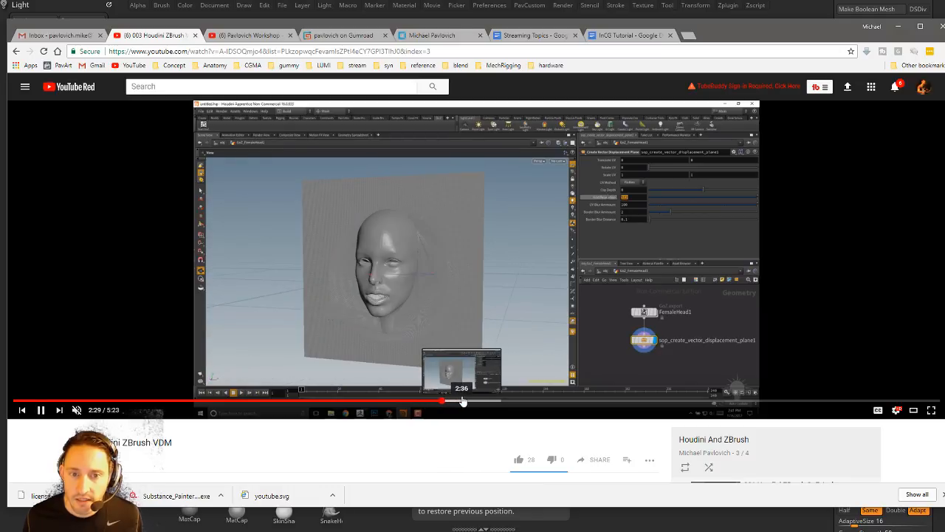
left_click(464, 401)
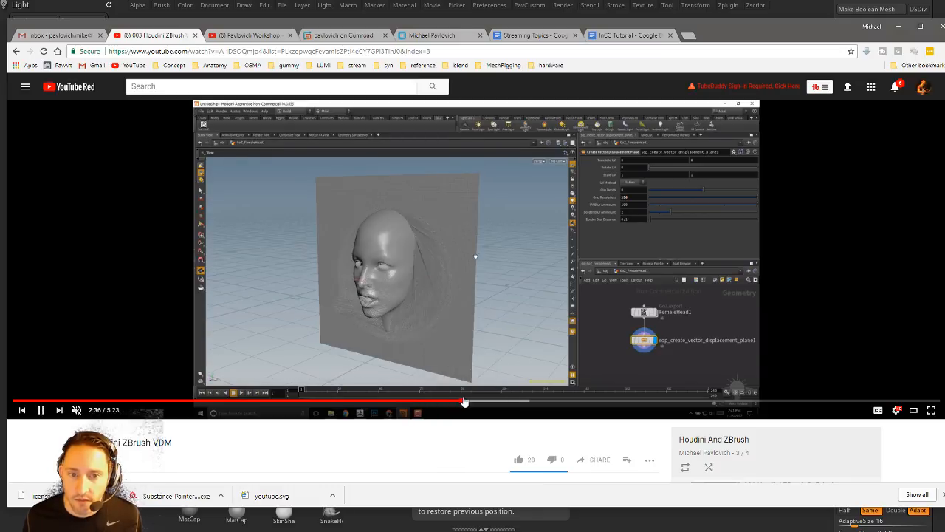
left_click(528, 401)
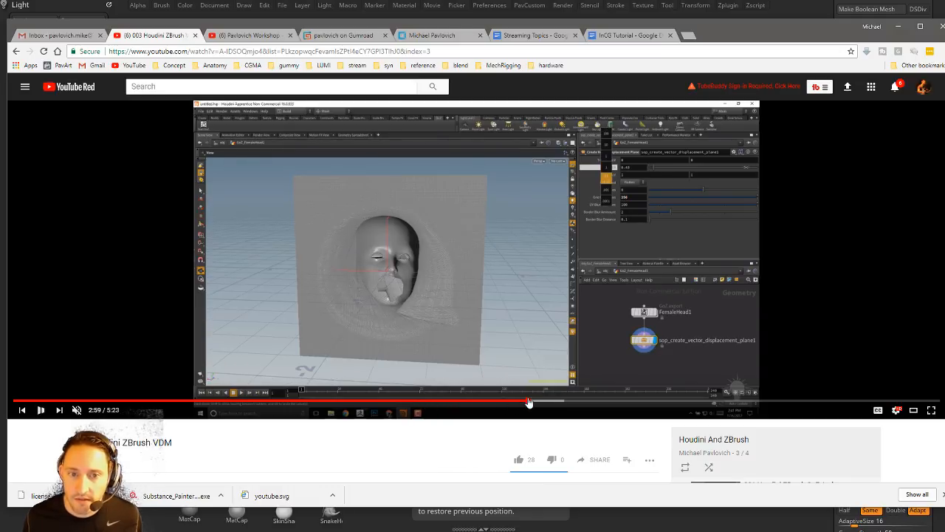
left_click_drag(528, 401, 928, 405)
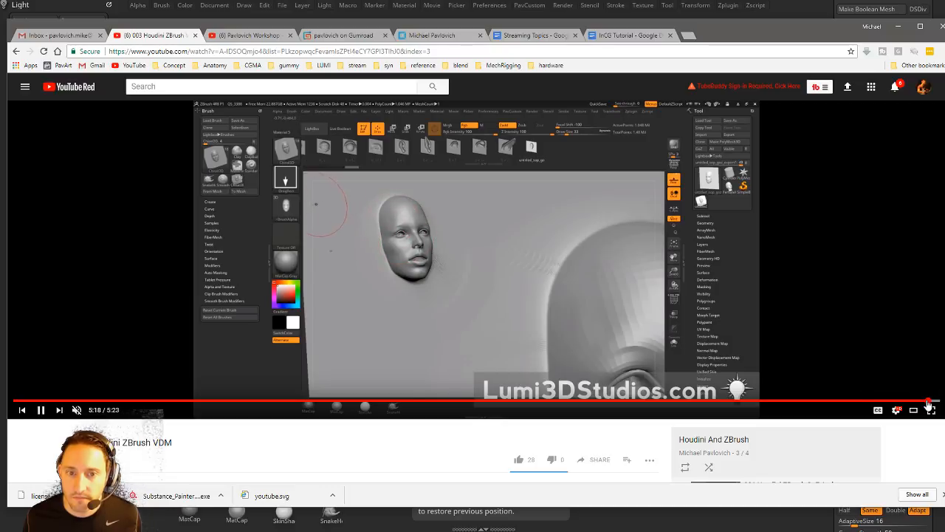
Step: Go back from the video, minimize the browser and return to ZBrush
left_click(18, 52)
left_click(16, 51)
left_click(897, 27)
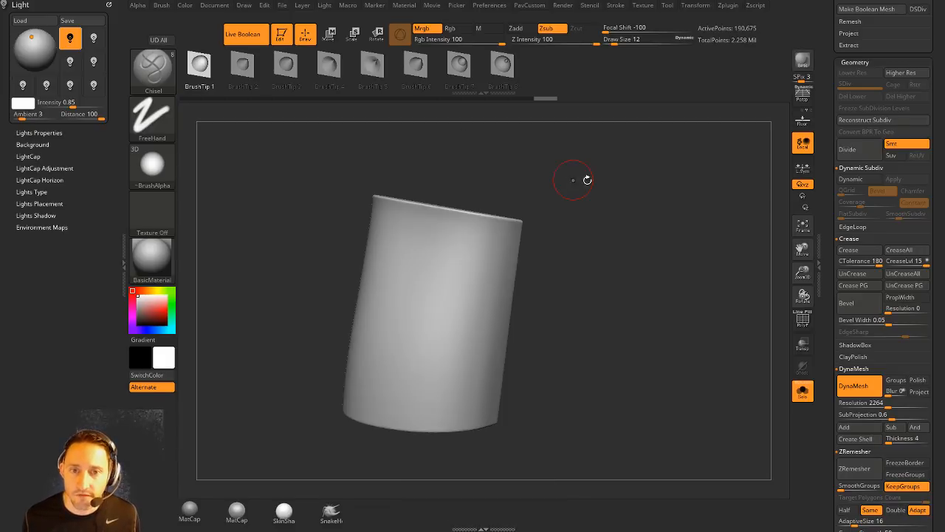
Step: Choose the Chisel3D brush and try stamping its Mouth02 shape on the grip panel
left_click_drag(586, 177, 565, 169)
key("b")
key("c")
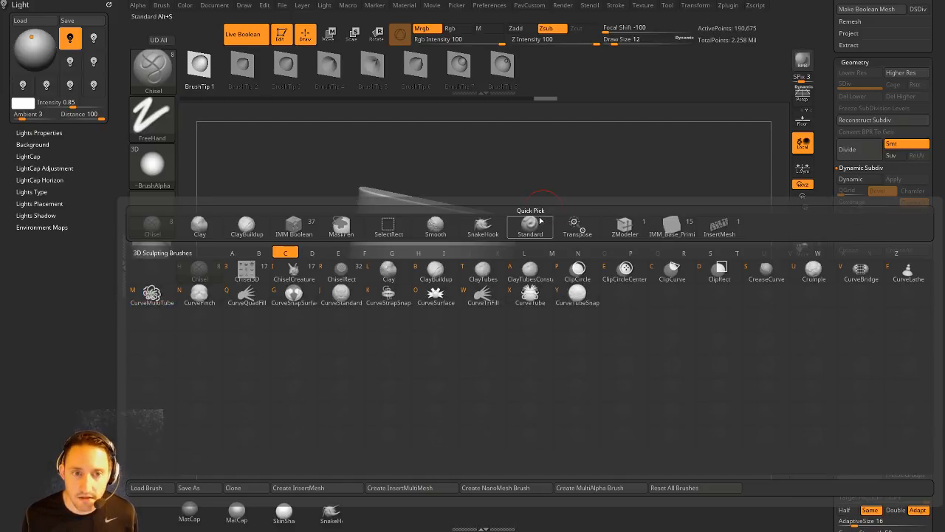
left_click(249, 272)
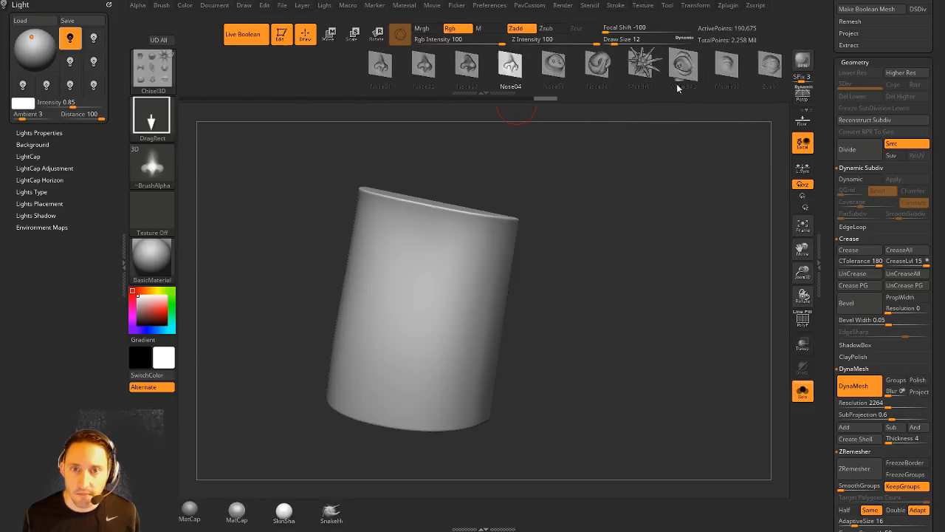
left_click(447, 65)
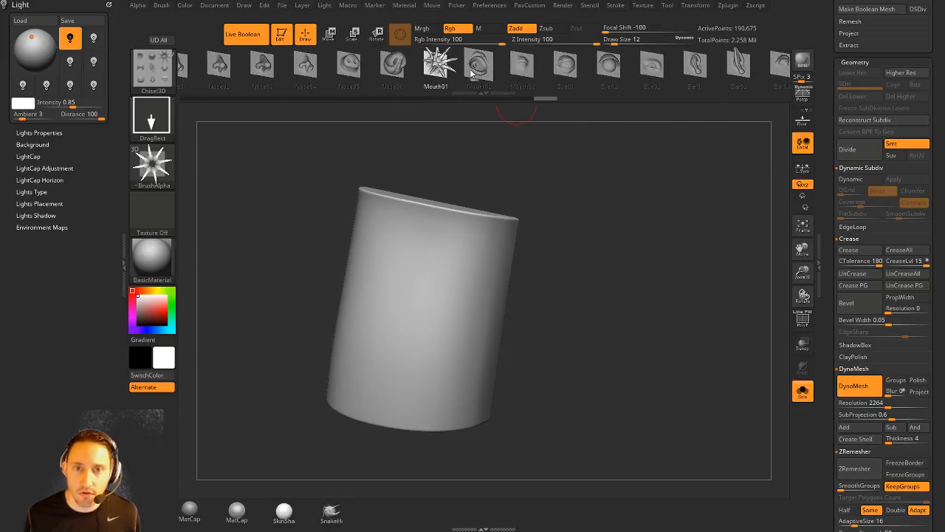
left_click(472, 70)
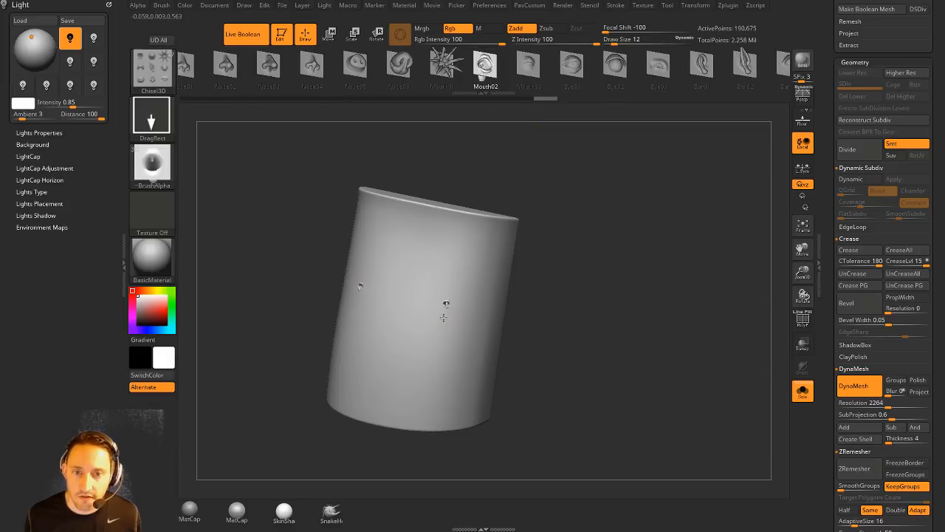
left_click_drag(438, 349, 454, 366)
mouse_move(610, 329)
left_mouse_down()
mouse_move(606, 289)
mouse_move(609, 324)
mouse_move(633, 302)
mouse_move(623, 270)
mouse_move(595, 264)
mouse_move(587, 230)
mouse_move(570, 229)
mouse_move(633, 218)
left_mouse_up()
key("ctrl")
Step: Stamp the Chisel3D brush's Eye02 shape large and mirrored on the grip panel's curved face
left_click(615, 65)
mouse_move(517, 244)
left_mouse_down("shift")
mouse_move(430, 297)
mouse_move(487, 304)
mouse_move(575, 286)
mouse_move(438, 334)
left_mouse_up("shift")
left_click_drag(502, 310, 503, 381)
left_click_drag(429, 335, 532, 295)
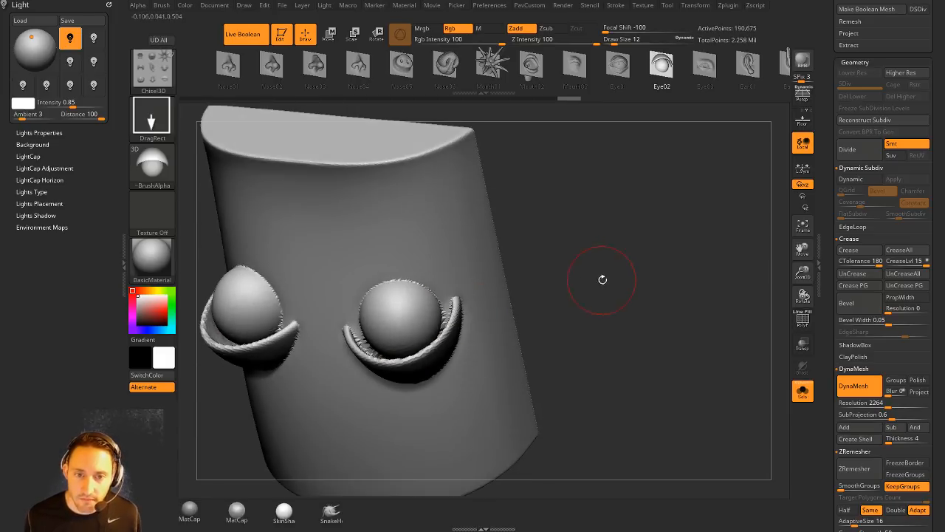
Step: Undo the eye stamps and subdivide the grip panel to SDiv 2
left_click(472, 295, "ctrl+shift")
mouse_move(591, 281)
left_mouse_down()
mouse_move(591, 232)
mouse_move(426, 326)
left_mouse_up()
left_click_drag(425, 408, 538, 224)
left_click(414, 221, "ctrl+shift")
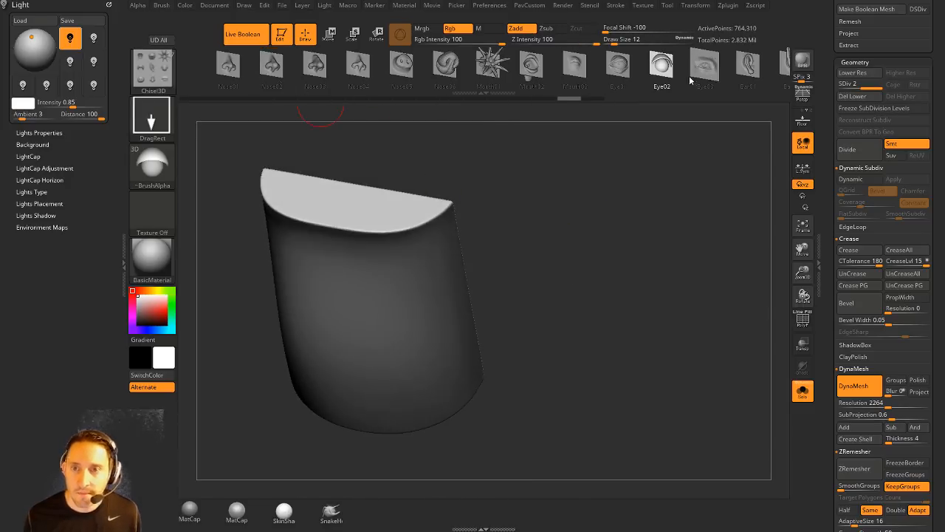
Step: Try stamping the Mouth01 spiky shape on the subdivided panel, check the polyframe and undo the stamp
left_click(399, 65)
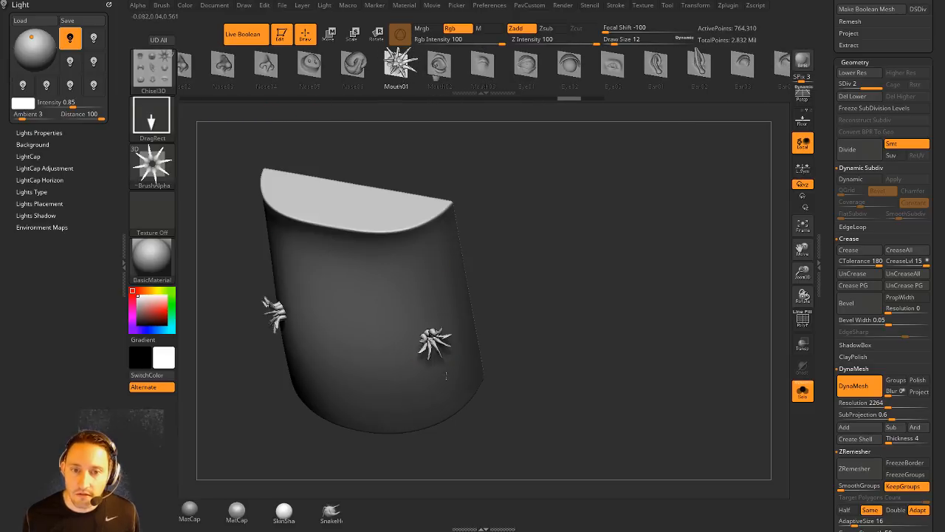
left_click_drag(446, 376, 433, 337)
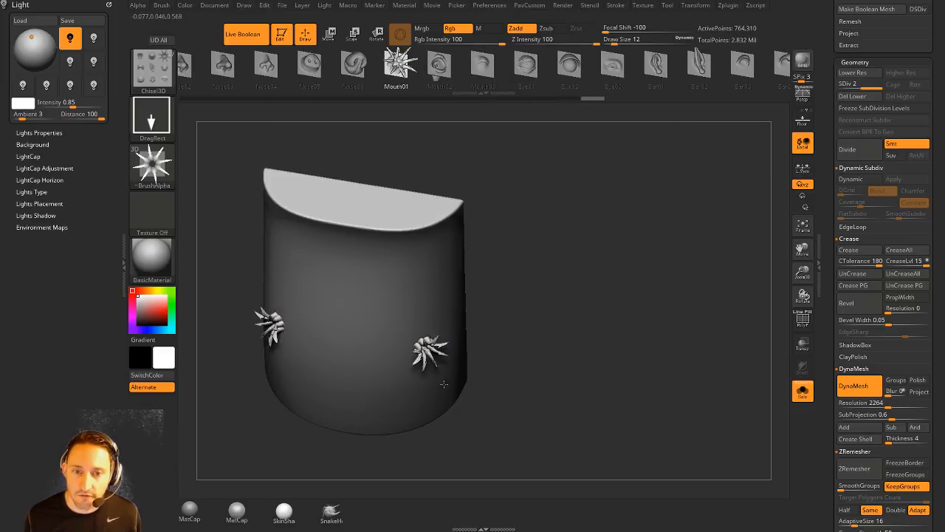
mouse_move(444, 384)
left_mouse_down()
mouse_move(580, 316)
mouse_move(532, 253)
mouse_move(453, 220)
mouse_move(575, 297)
mouse_move(741, 314)
mouse_move(646, 334)
mouse_move(697, 307)
mouse_move(744, 307)
left_mouse_up()
left_click(802, 319)
left_click(803, 319)
mouse_move(533, 274)
left_mouse_down()
mouse_move(649, 256)
mouse_move(683, 262)
mouse_move(701, 279)
mouse_move(645, 248)
mouse_move(667, 247)
mouse_move(660, 255)
left_mouse_up()
Step: Choose the ChiselRect brush and stamp its Rivet01 shape, mirrored, on the grip panel's curved face
key("b")
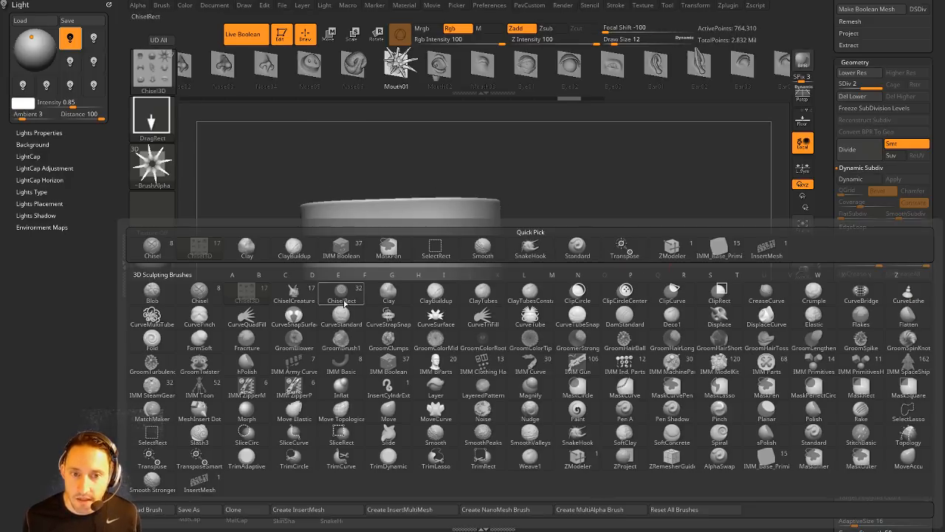
key("c")
key("r")
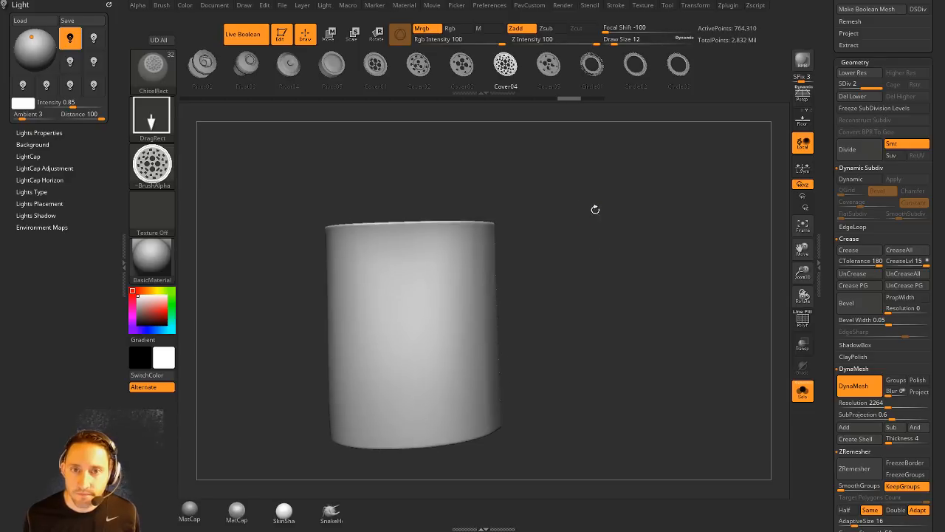
scroll(487, 66, "down", 5)
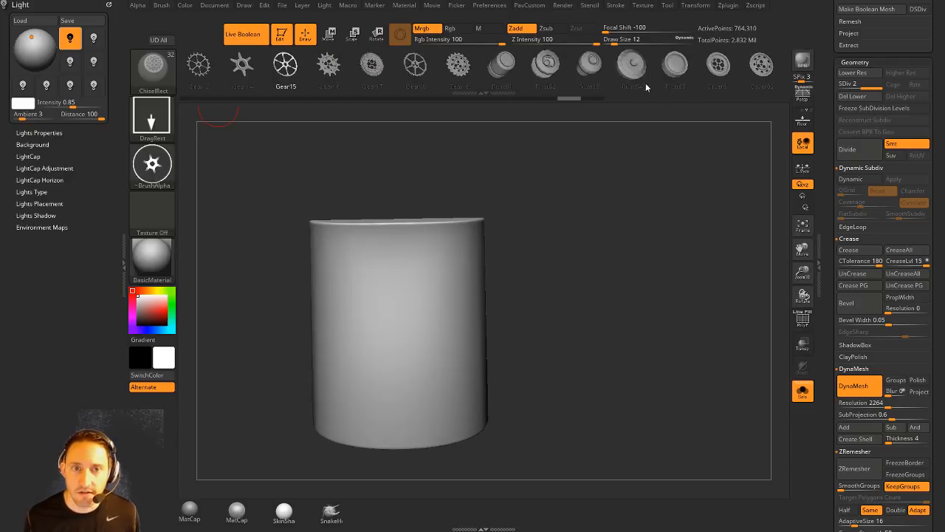
left_click(330, 75)
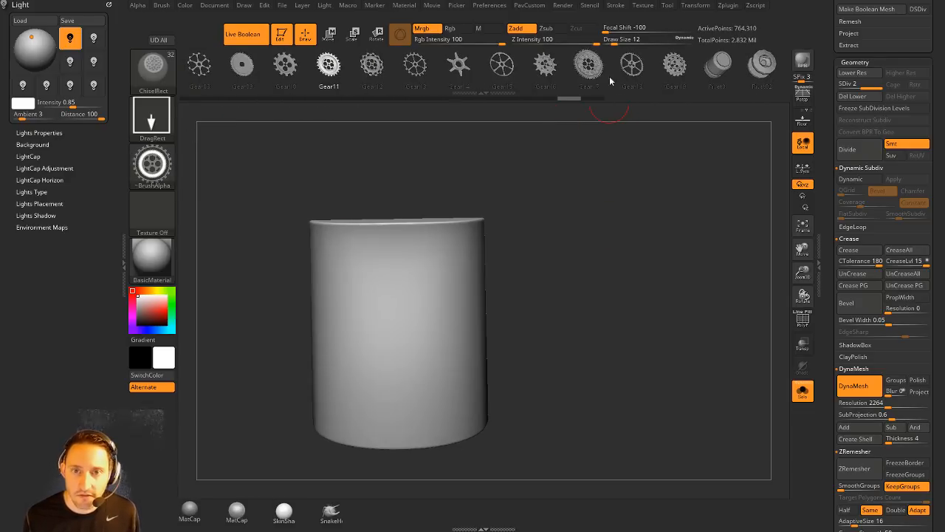
left_click(718, 65)
left_click_drag(561, 170, 513, 272)
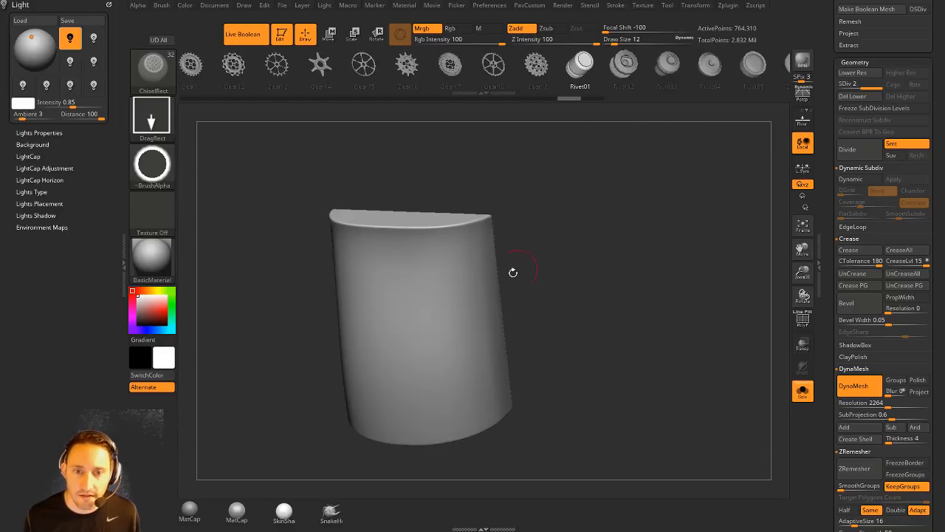
left_click_drag(453, 319, 590, 326)
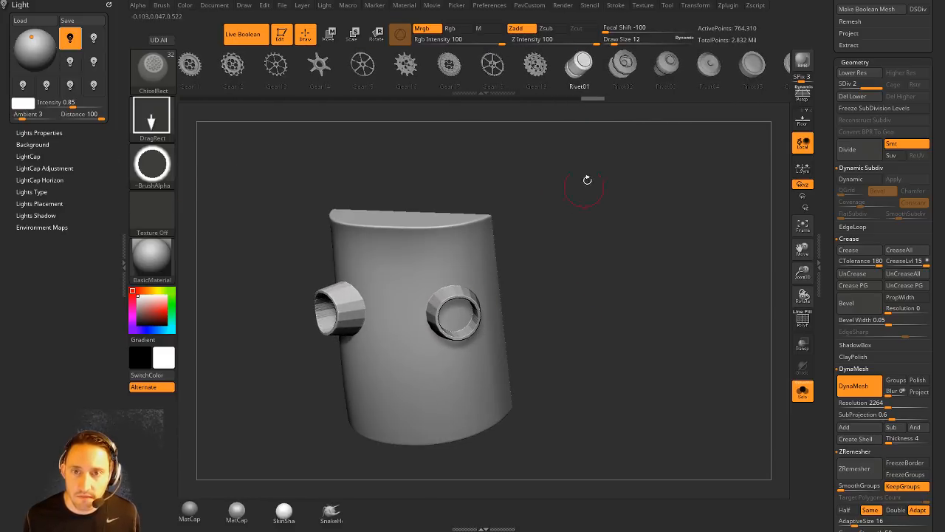
Step: Try stamping the Rivet02 shape, mirrored, below the Rivet01 stamps on the grip panel, and undo all the rivet stamps
left_click(624, 65)
left_click_drag(449, 384, 597, 380)
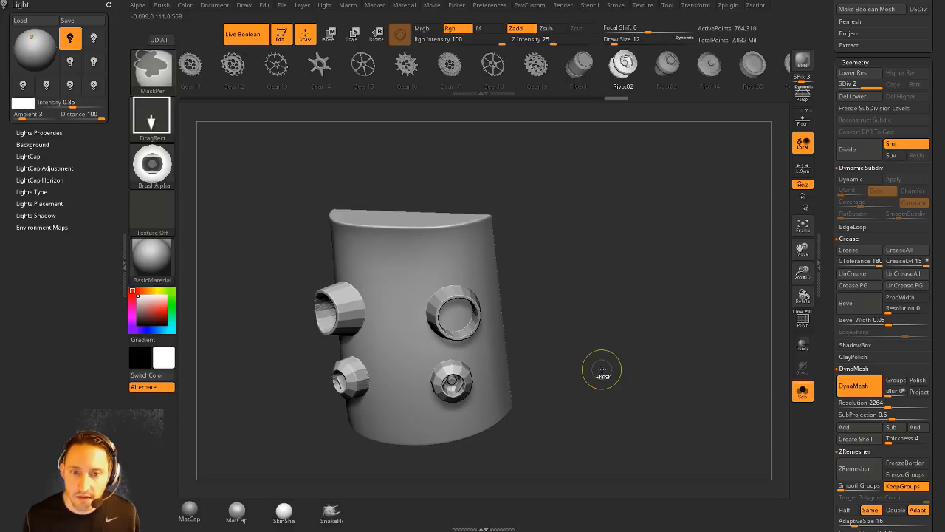
key("ctrl+z")
key("ctrl+z")
Step: Show the ChiselRect brush's modifier settings and set MultiMesh Selector to 2
left_click(111, 4)
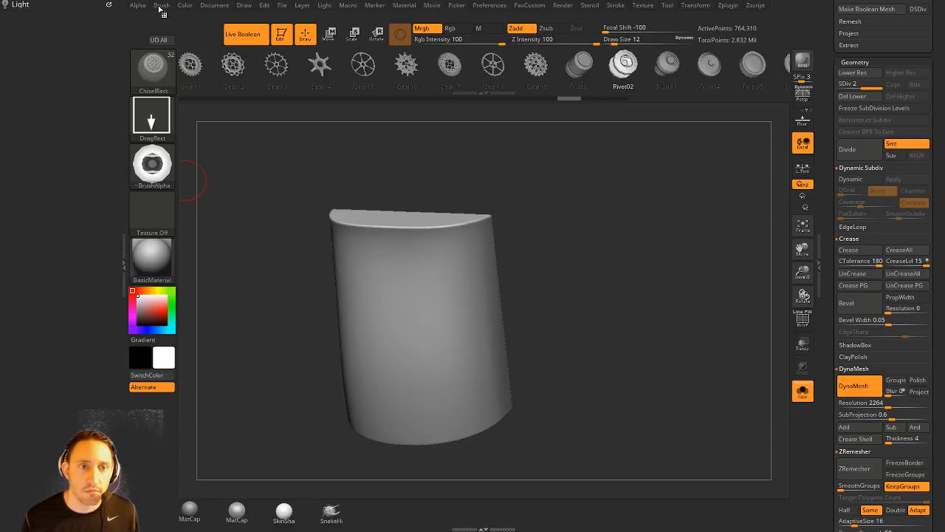
left_click(161, 8)
left_click(160, 10)
left_click_drag(59, 368, 55, 332)
left_click(30, 409)
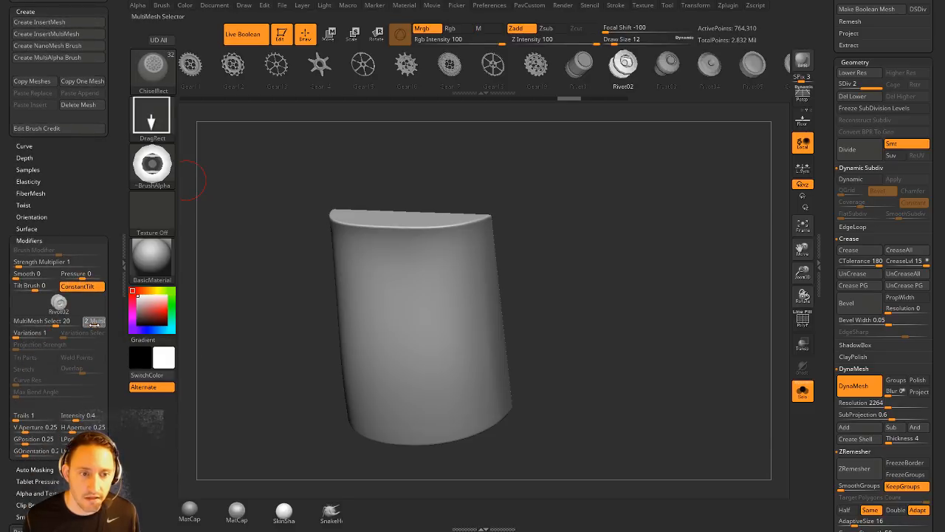
Step: Stamp six successive shapes, starting with Rivet02, mirrored in two columns down the panel's curved face
left_click(448, 290)
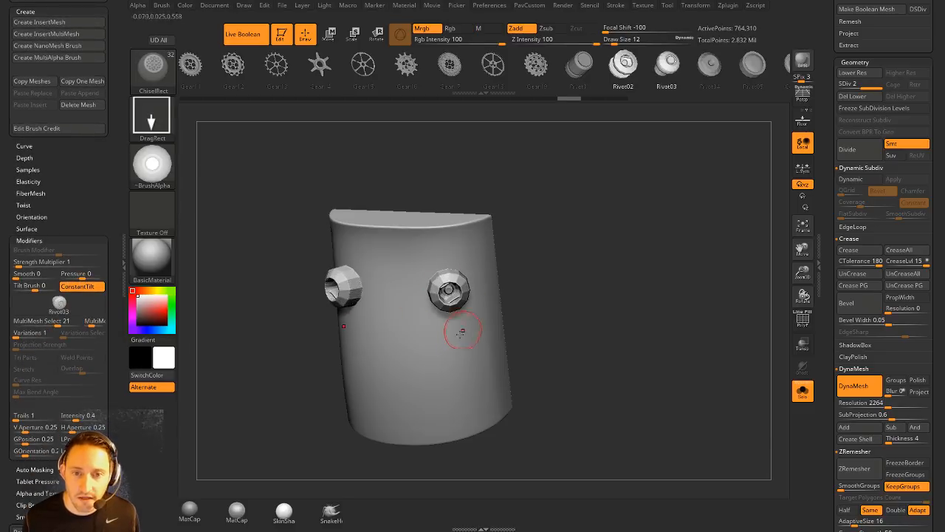
left_click(452, 337)
left_click(420, 380)
left_click(454, 391)
left_click(410, 338)
left_click(413, 287)
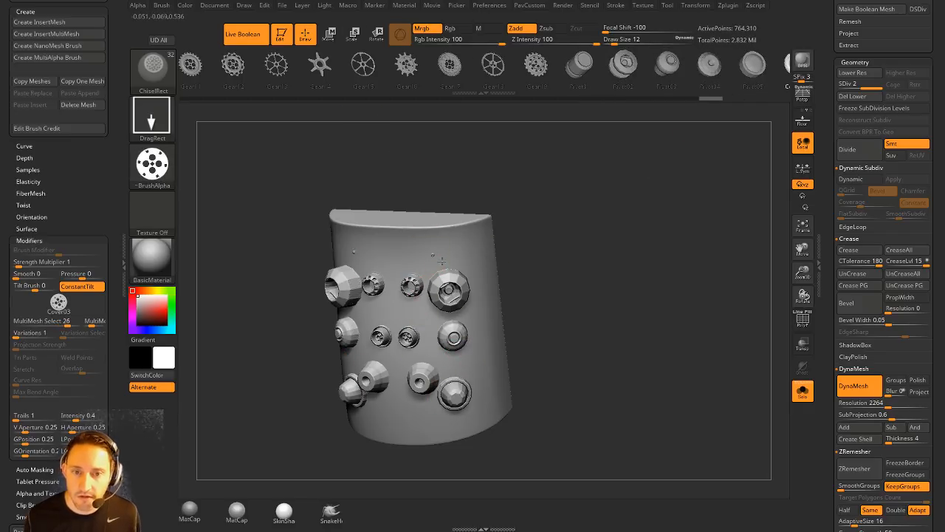
Step: Undo the series of rivet stamps and try a larger mirrored stamp of a round cover shape on the curved face
key("ctrl")
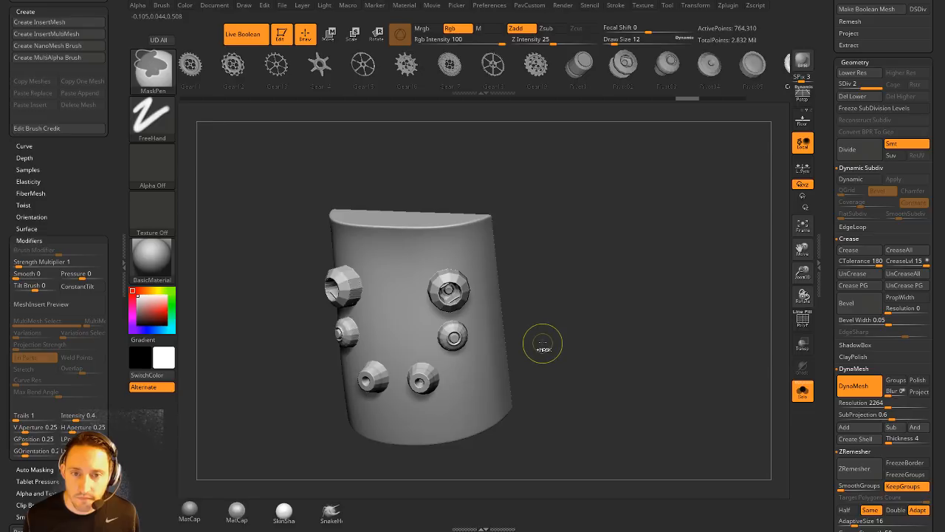
key("ctrl+z")
key("ctrl+z")
key("ctrl+z")
left_click_drag(489, 326, 507, 342)
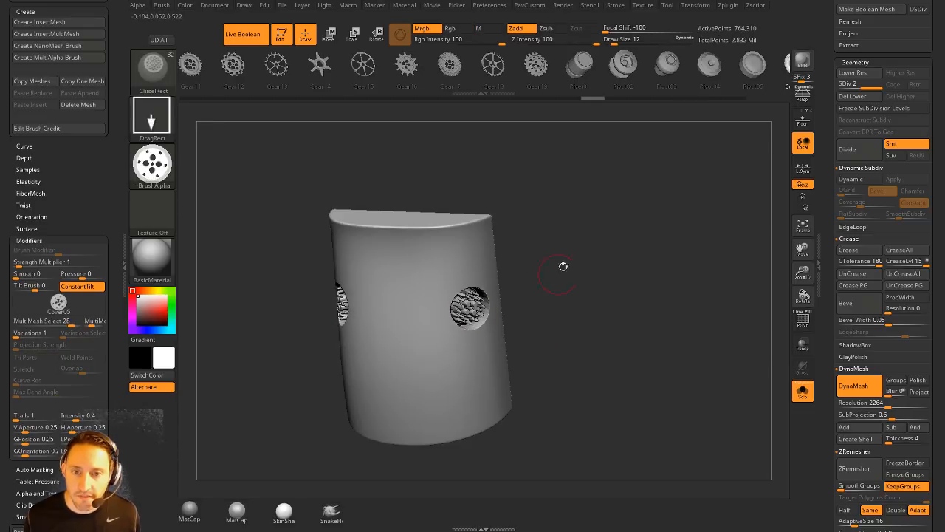
Step: Stamp the Rivet02 shape large and mirrored on the cleared face, inspect it up close, and undo it
left_click(624, 64)
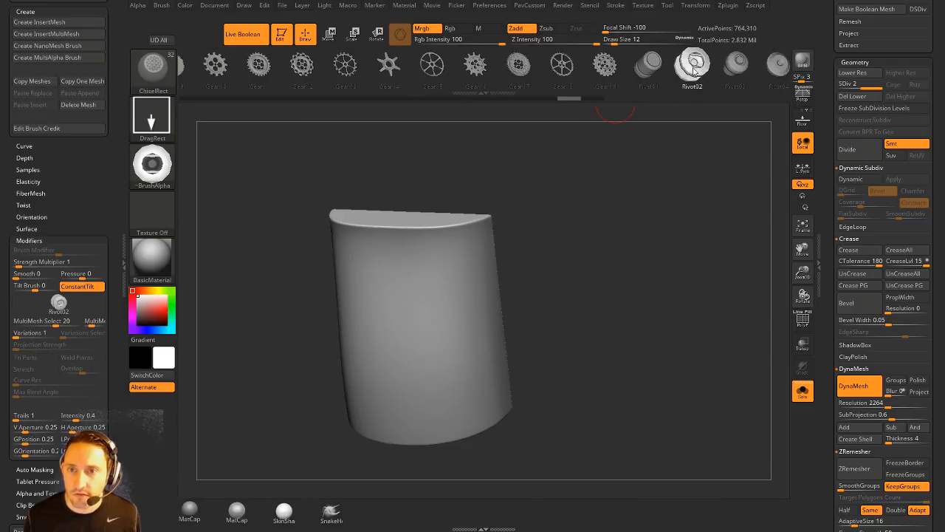
left_click_drag(441, 293, 505, 331)
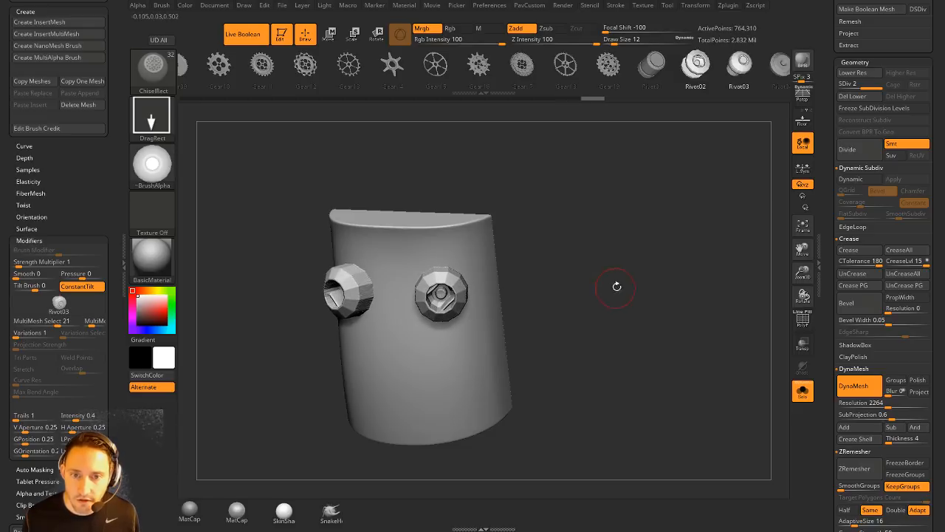
left_click_drag(617, 285, 612, 257)
left_click_drag(584, 216, 628, 270, "alt")
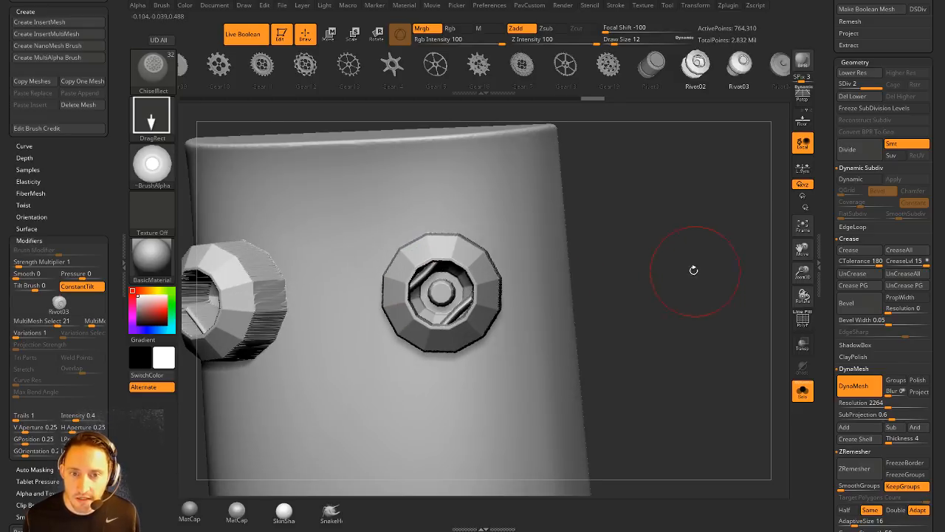
left_click_drag(692, 270, 673, 265)
left_click_drag(607, 281, 628, 278, "alt")
key("ctrl+z")
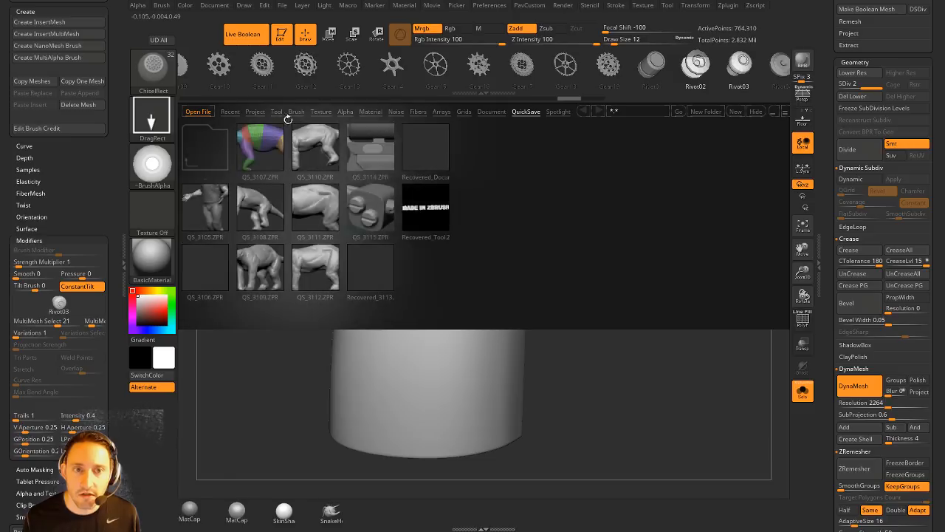
Step: Load the HS2_Vents brush from the HardSurface brush library
left_click(296, 111)
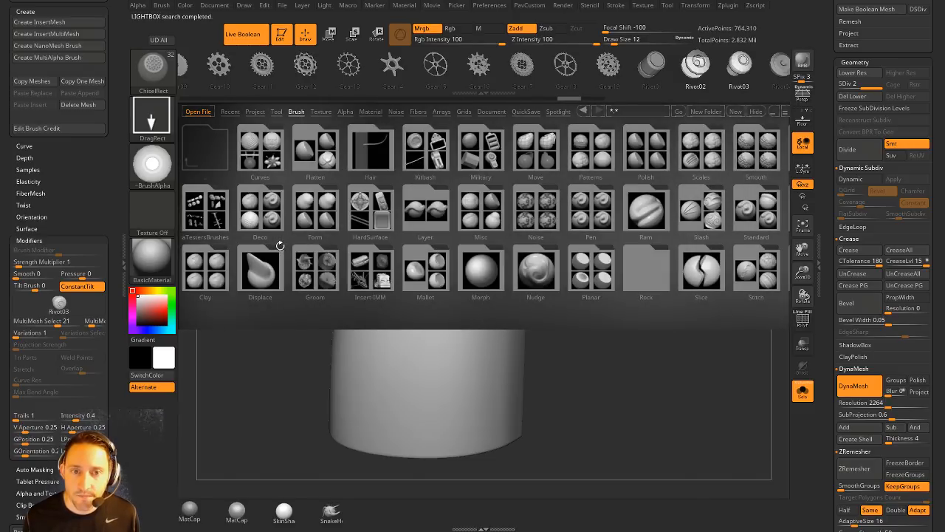
left_click(390, 221)
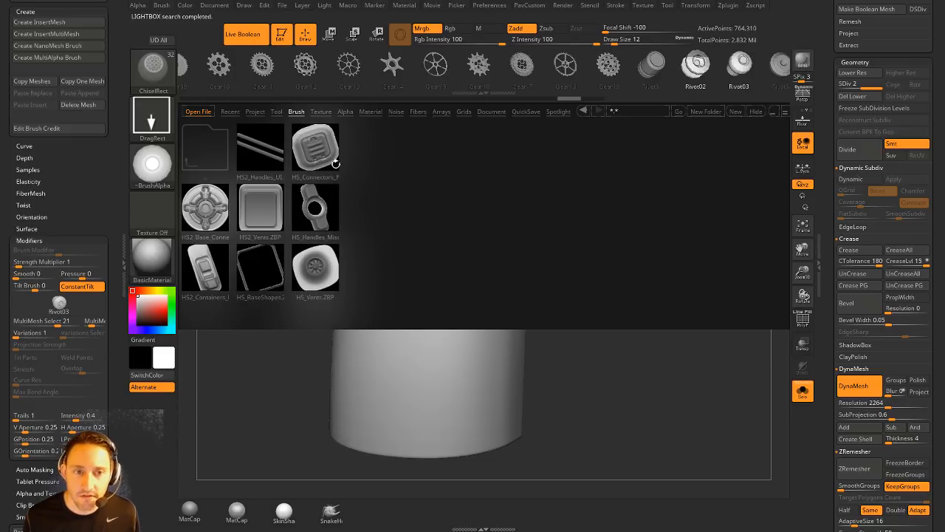
double_click(252, 210)
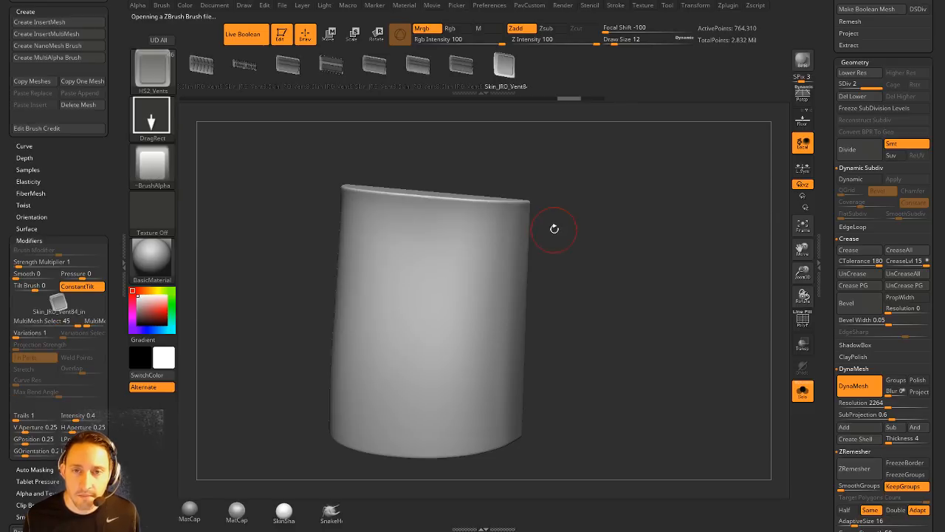
Step: Browse the HS2_Vents shapes and choose the rounded Skin_JRO_Vent73_in shape
left_click_drag(419, 75, 572, 73)
left_click_drag(411, 76, 606, 78)
left_click_drag(413, 74, 583, 78)
left_click_drag(406, 76, 581, 81)
key("m")
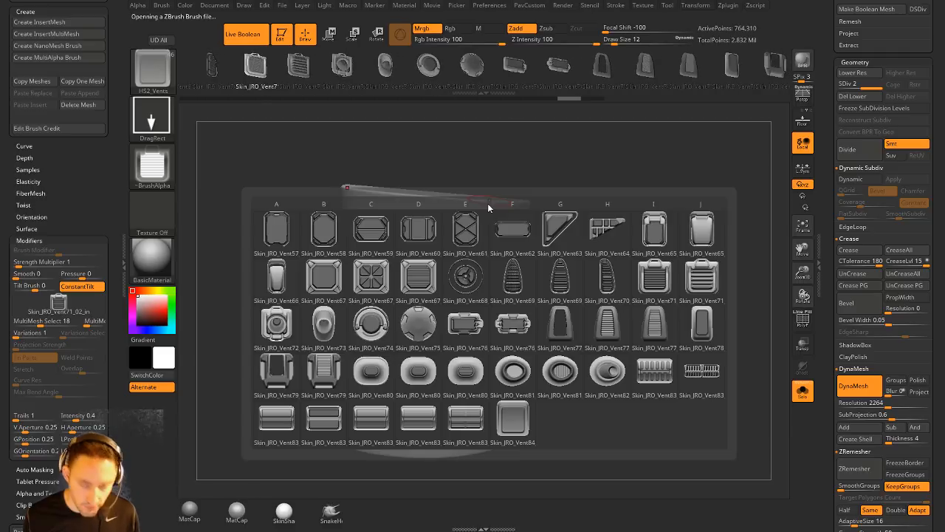
left_click(325, 325)
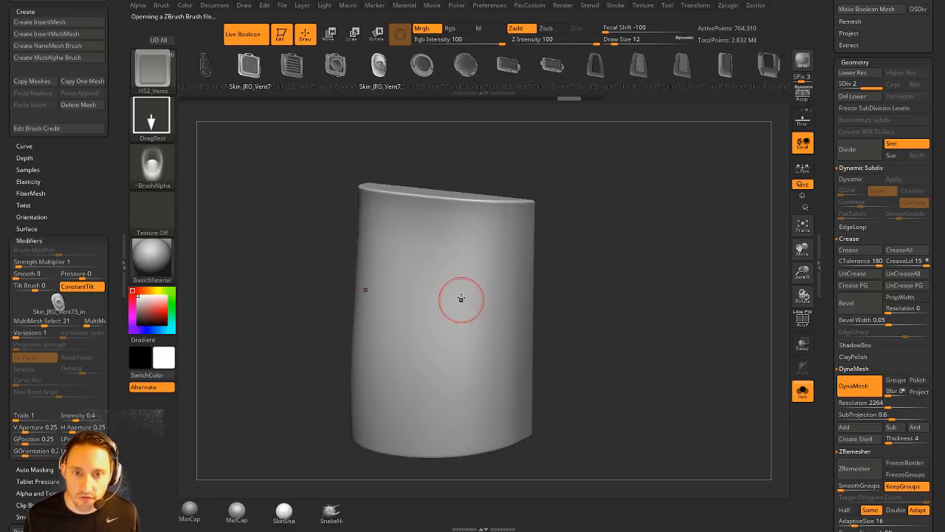
Step: Lower Z Intensity to 59 and try stamping the Vent73 shape on the panel, undoing the test stamps
left_click_drag(455, 331, 456, 364)
key("ctrl+z")
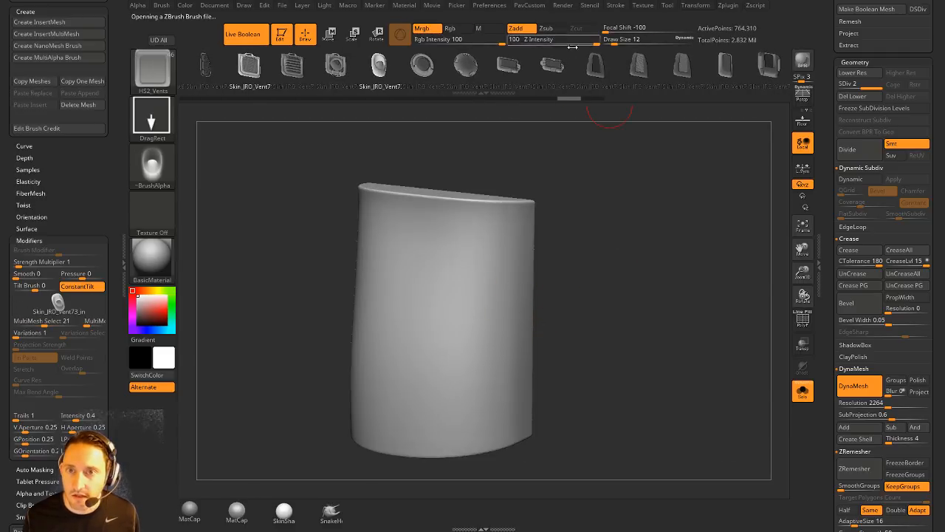
left_click_drag(467, 301, 472, 324)
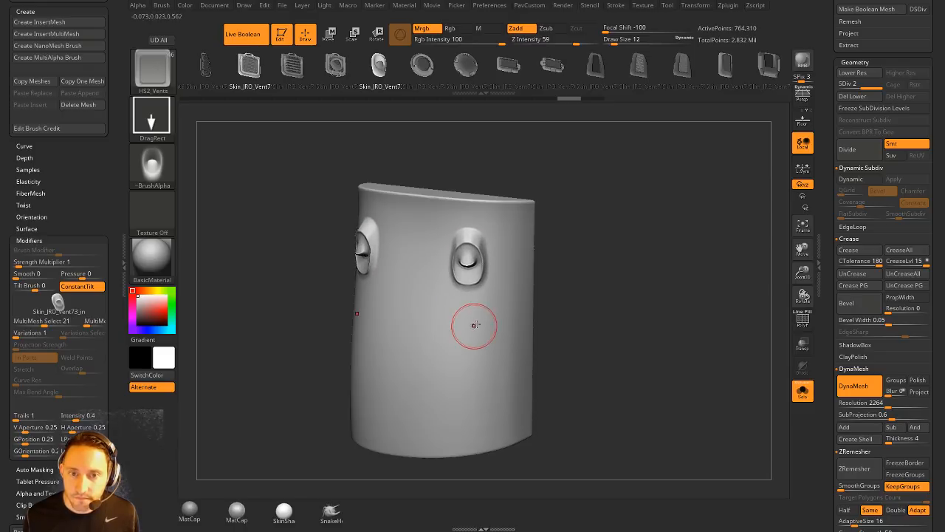
key("ctrl+z")
Step: Try stamping the Vent73 shape inverted into the panel, undo it, and switch to the Skin_JRO_Vent72_in shape
left_click_drag(480, 264, 474, 317, "alt")
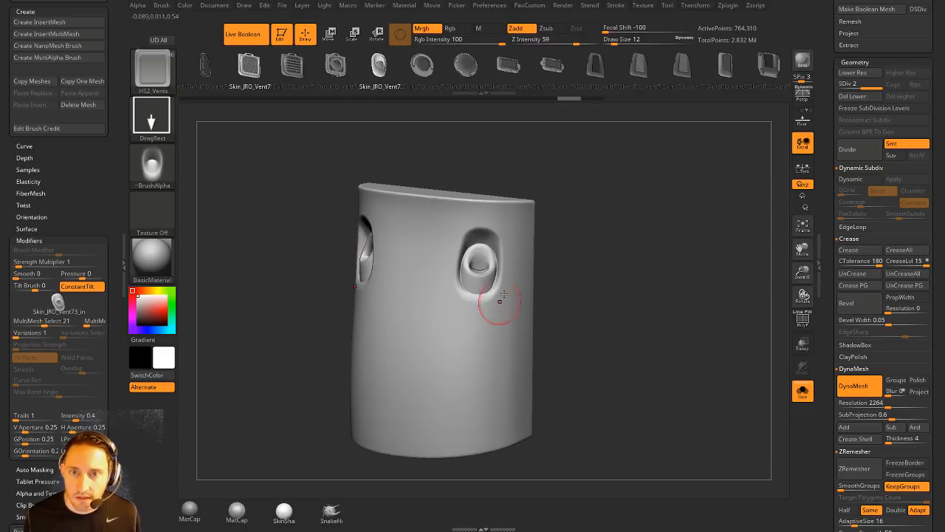
key("Left")
key("ctrl+z")
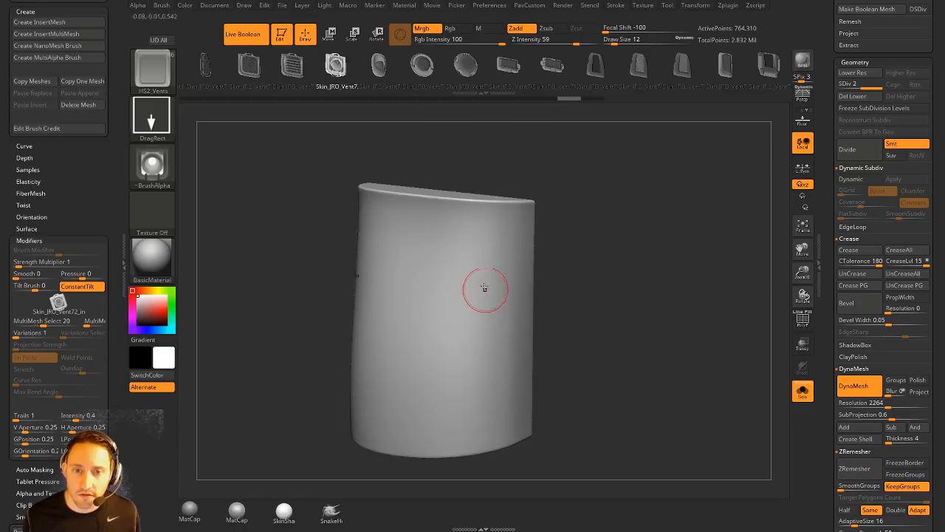
Step: Test the Vent72 shape with one mirrored stamp, set MultiMesh Selector to 3, and undo the stamp
left_click_drag(482, 317, 467, 340)
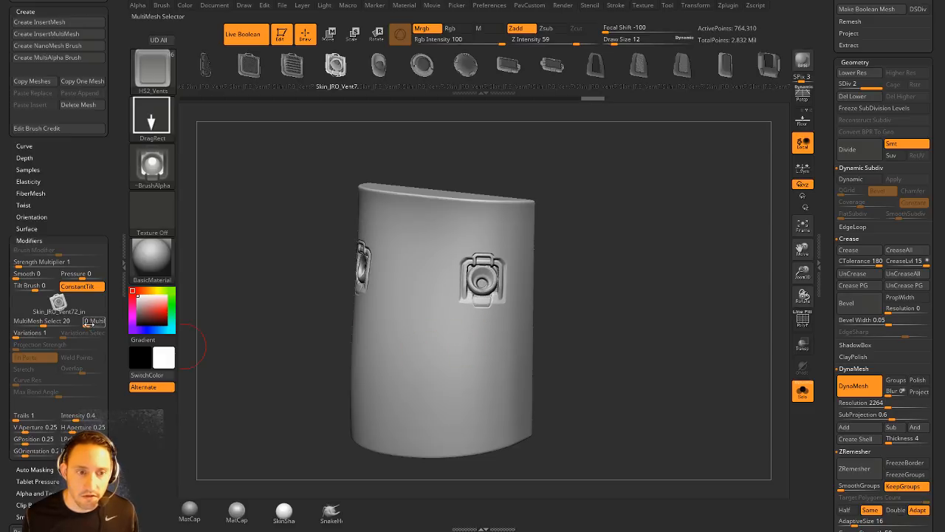
left_click_drag(608, 311, 534, 323)
key("ctrl+z")
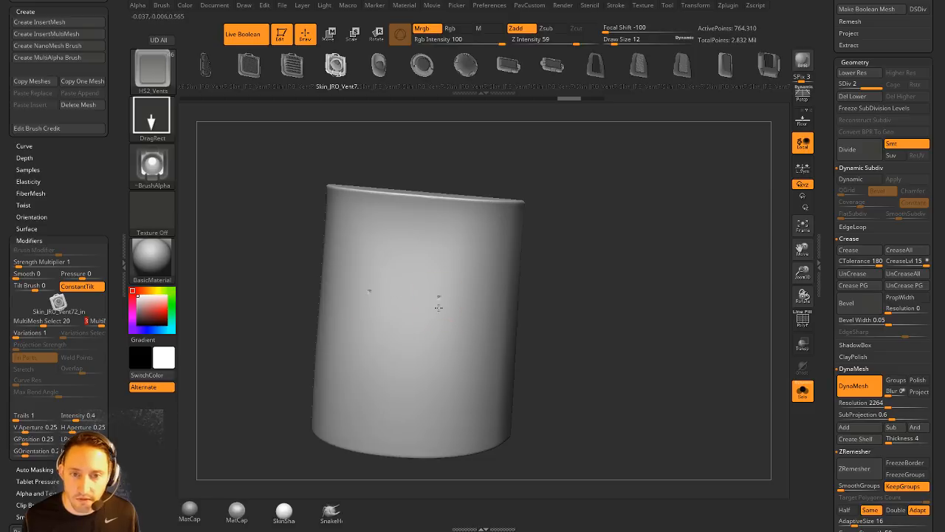
Step: Scatter varied vent shapes, mirrored, over the whole curved face of the grip panel
left_click_drag(439, 308, 440, 342)
left_click_drag(429, 366, 431, 395)
left_click_drag(471, 360, 473, 378)
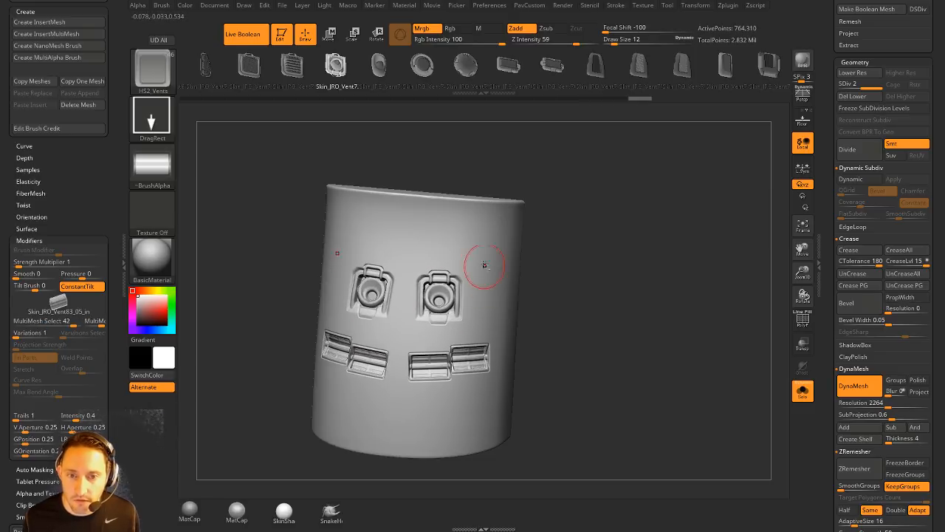
left_click_drag(487, 304, 488, 332)
mouse_move(609, 311)
left_mouse_down()
mouse_move(555, 310)
mouse_move(515, 348)
left_mouse_up()
left_click_drag(576, 332, 629, 333)
left_click_drag(456, 401, 492, 433)
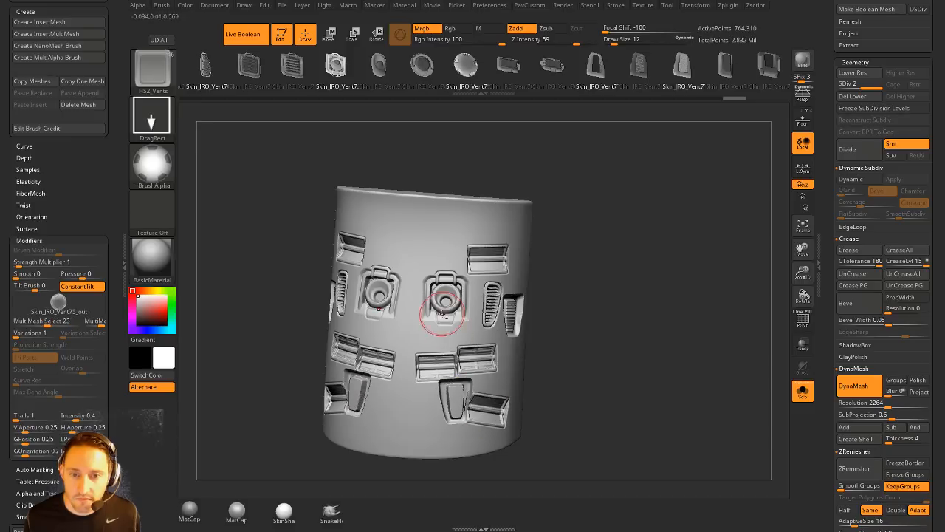
left_click_drag(438, 272, 438, 277)
mouse_move(629, 242)
left_mouse_down()
mouse_move(597, 234)
mouse_move(616, 228)
left_mouse_up()
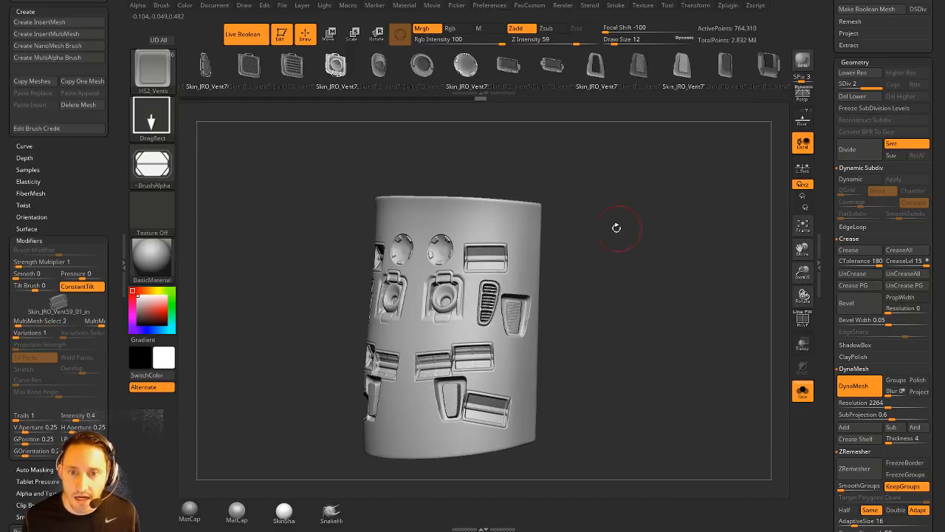
left_click_drag(481, 243, 480, 250)
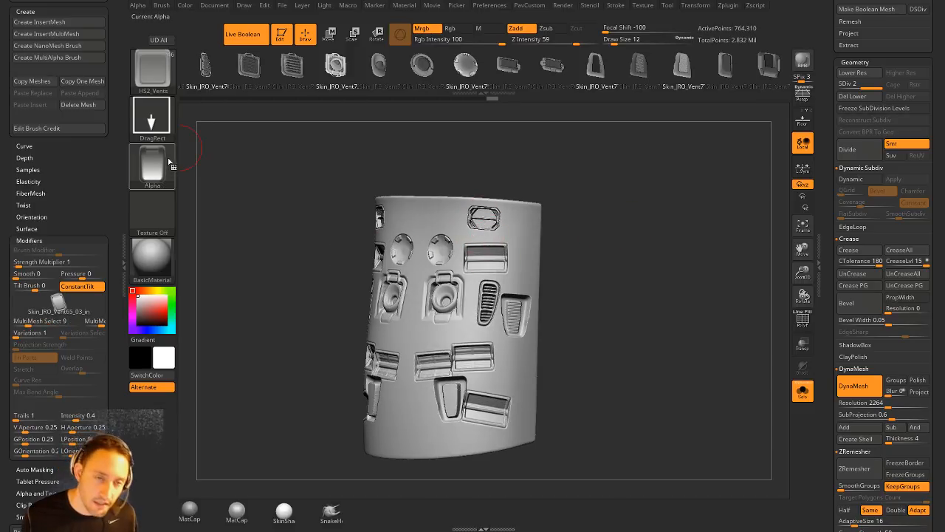
Step: Undo all the vent stamps to clear the grip panel's curved face
mouse_move(606, 240)
left_mouse_down()
mouse_move(595, 247)
mouse_move(647, 260)
mouse_move(629, 248)
mouse_move(647, 266)
left_mouse_up()
key("ctrl")
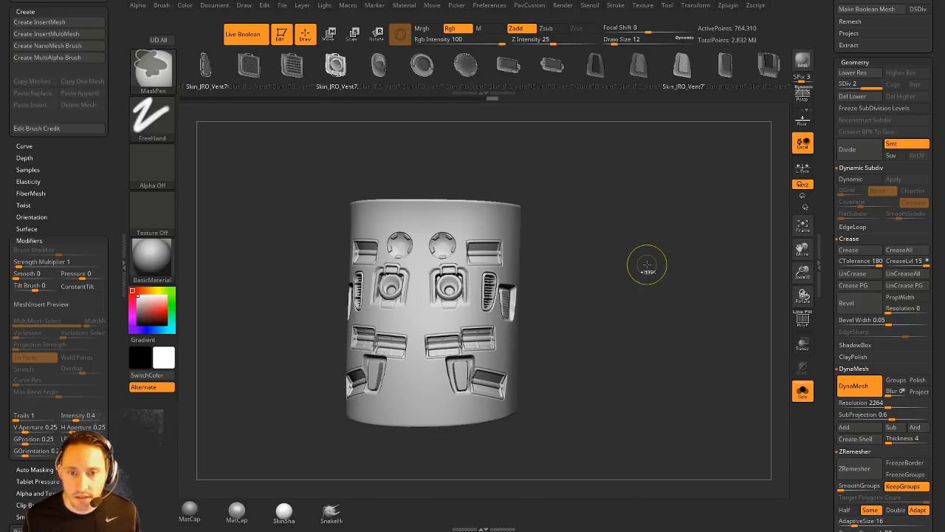
key("ctrl+z")
key("ctrl+z")
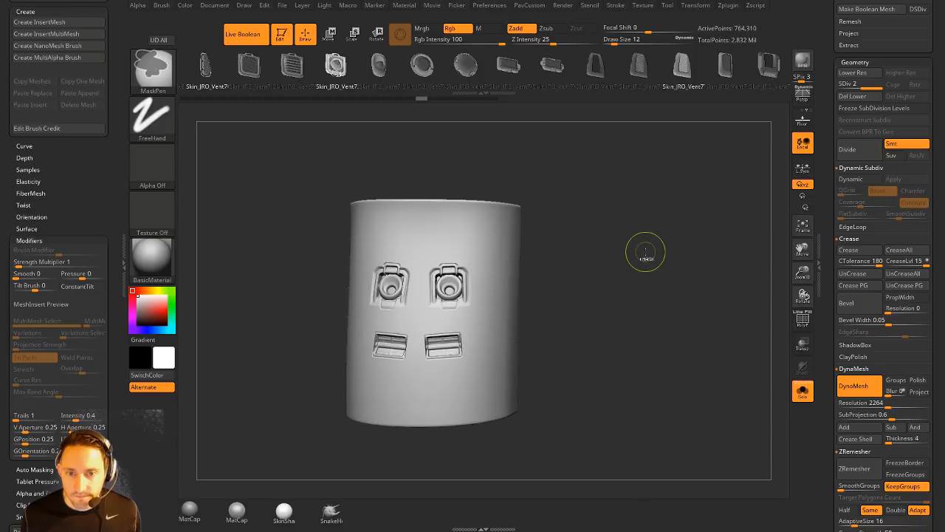
key("ctrl+z")
key("ctrl+z")
left_click_drag(650, 257, 638, 263)
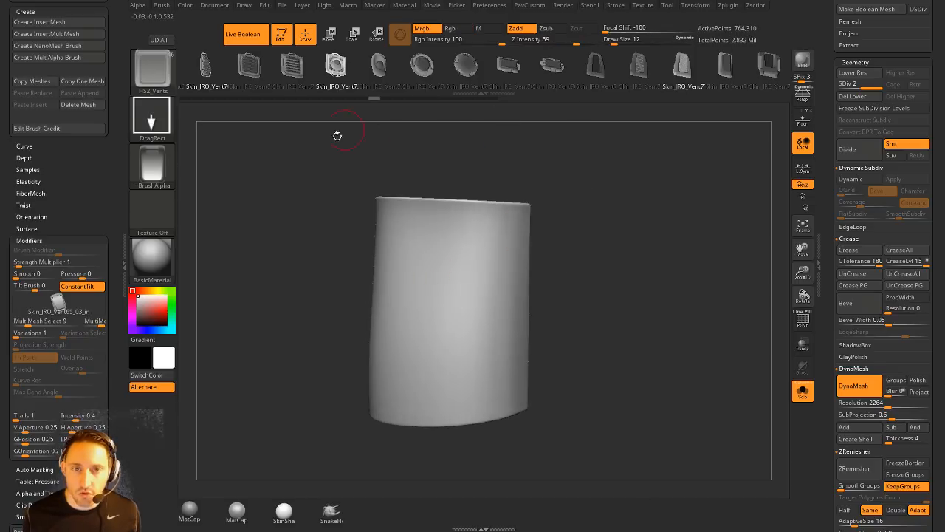
left_click_drag(338, 135, 304, 158)
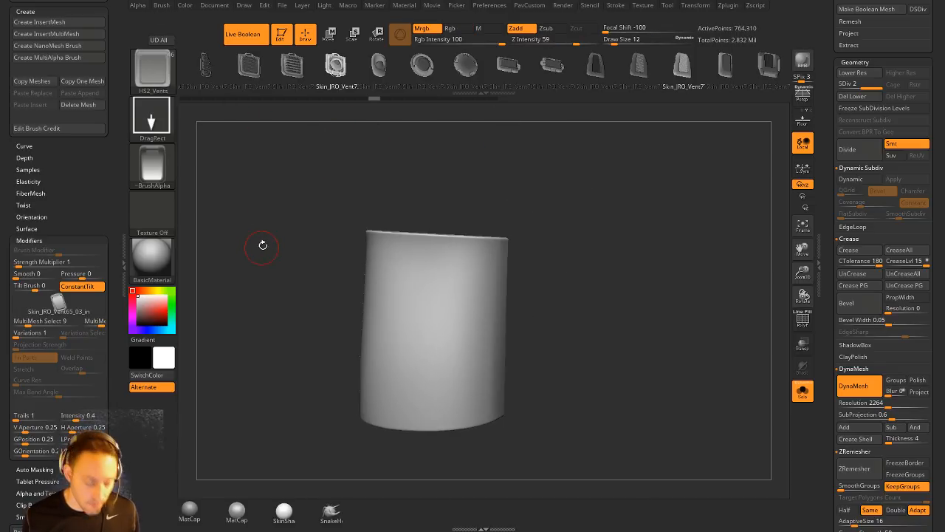
Step: Choose the Chisel brush and try a stroke with BrushTip 1 on the grip panel, undoing it
key("b")
key("c")
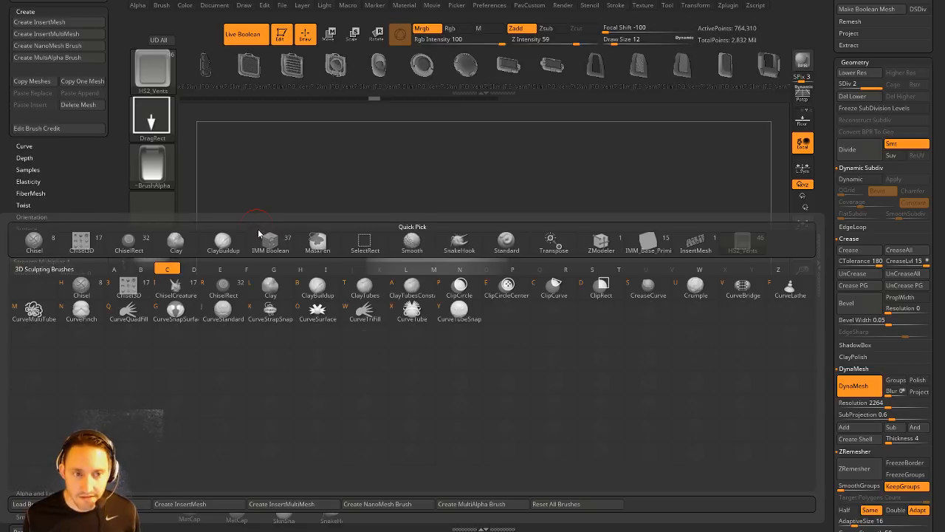
left_click(83, 288)
left_click_drag(240, 254, 410, 267)
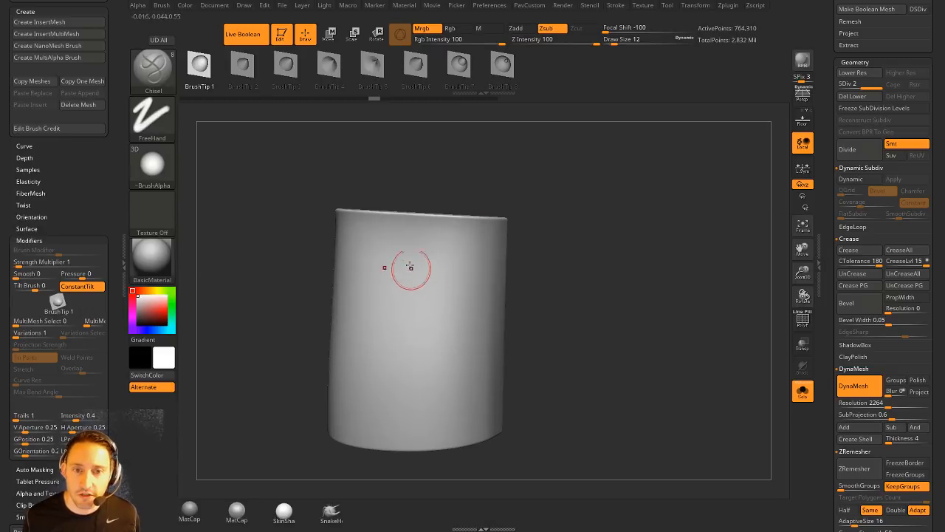
key("ctrl+z")
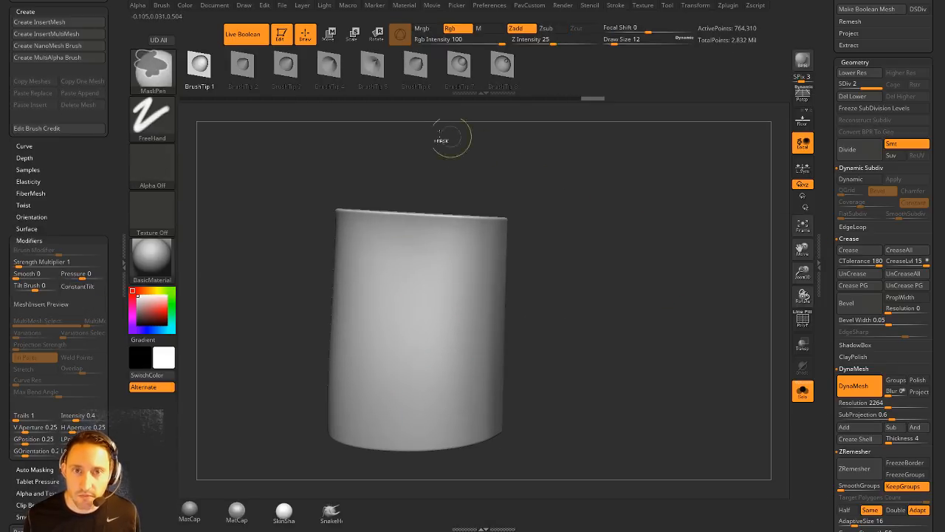
Step: Carve a long mirrored S-shaped groove down the panel's curved face using BrushTip 8 at Draw Size 7
left_click(503, 71)
key("bracketleft")
left_click_drag(418, 249, 450, 260)
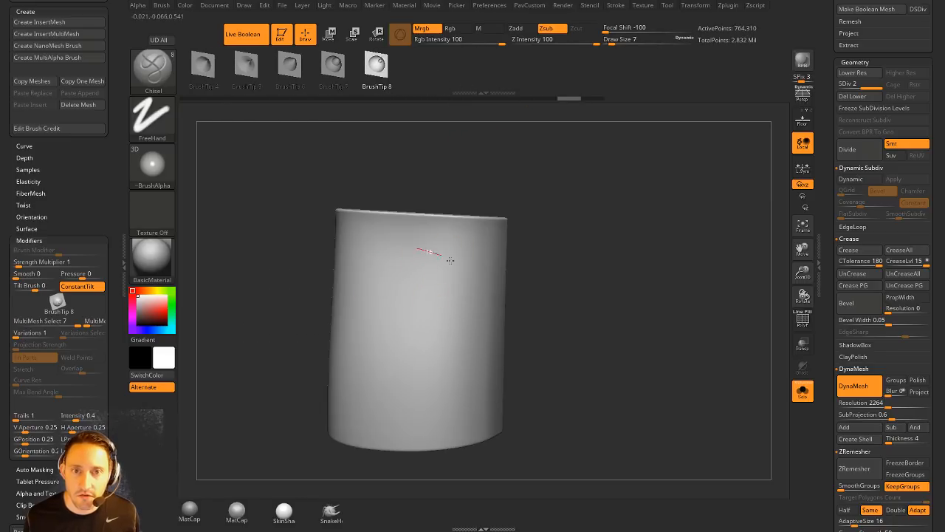
left_click_drag(646, 304, 664, 286, "alt")
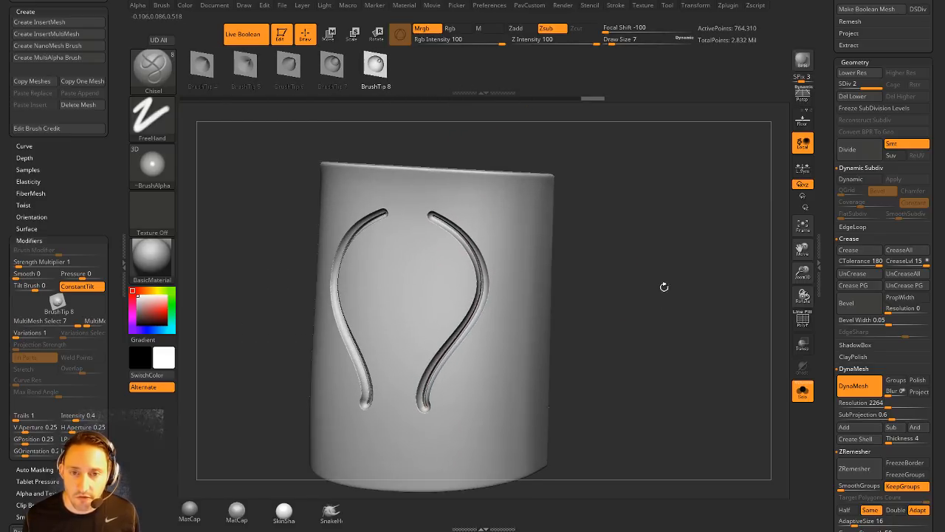
Step: Undo the S-shaped groove and re-DynaMesh the grip panel at Resolution 3392
key("ctrl+z")
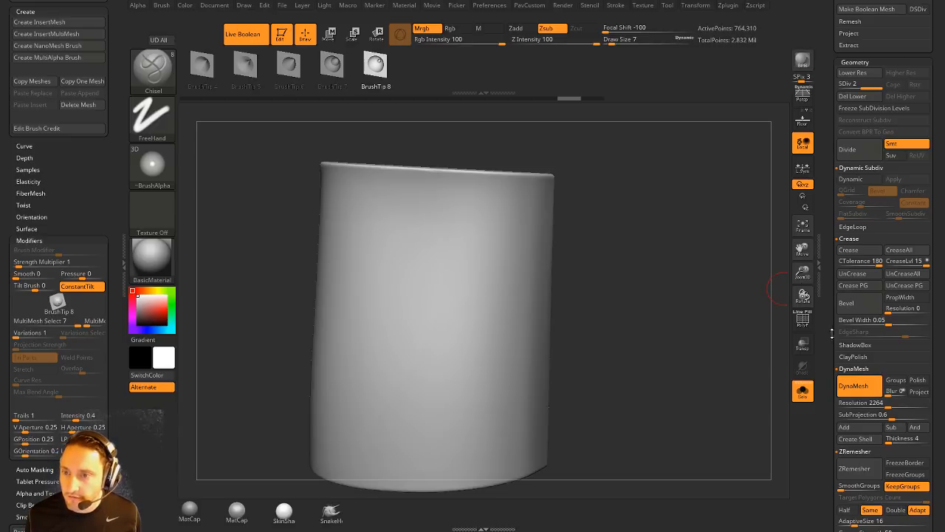
scroll(831, 334, "down", 2)
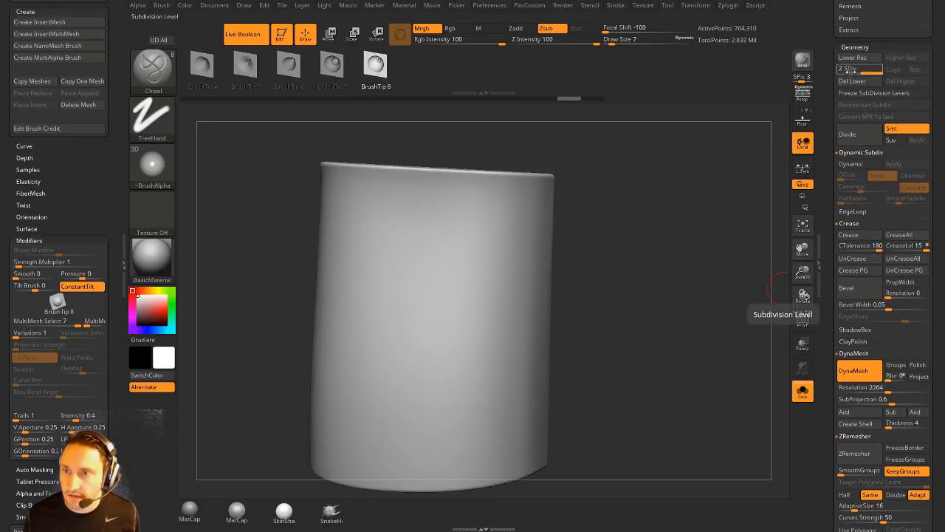
left_click_drag(746, 229, 676, 251)
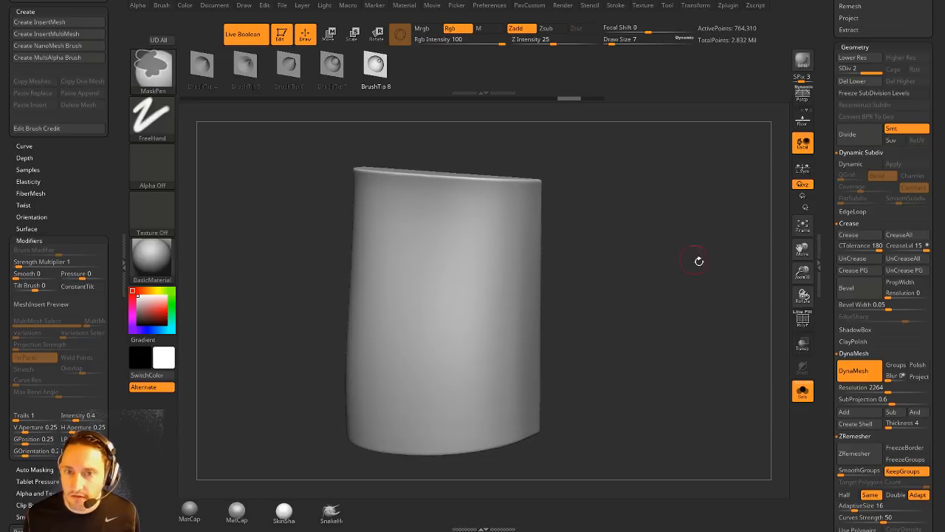
left_click_drag(895, 389, 912, 389)
left_click_drag(638, 213, 658, 223, "ctrl")
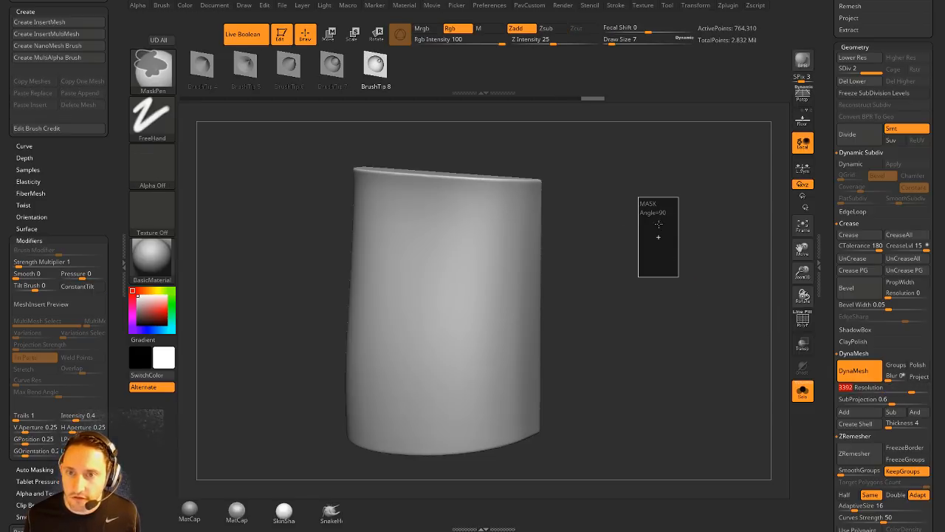
left_click_drag(597, 289, 564, 284)
Step: Try mirrored Chisel grooves down the remeshed panel, including one at Draw Size 22, and undo them
mouse_move(431, 217)
left_mouse_down()
mouse_move(500, 254)
mouse_move(455, 332)
mouse_move(414, 365)
left_mouse_up()
key("ctrl+z")
key("]")
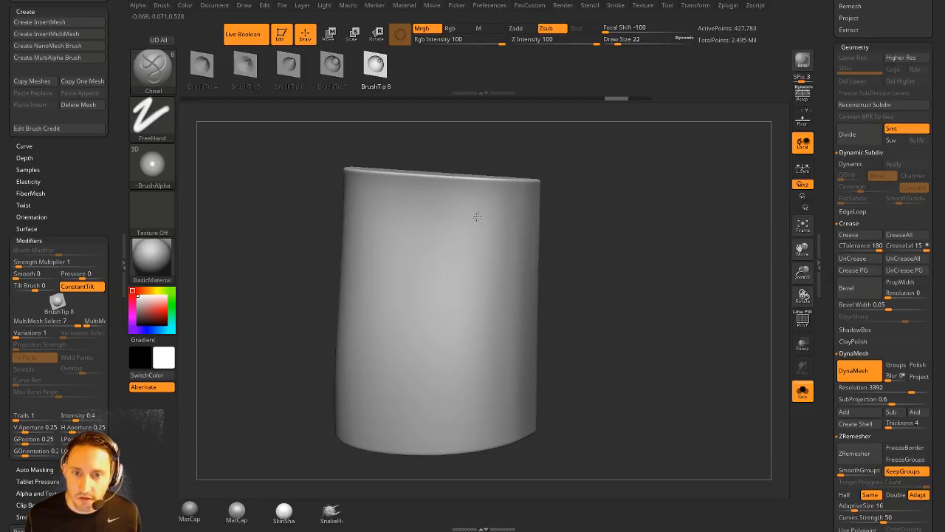
left_click_drag(478, 213, 460, 431)
key("ctrl+z")
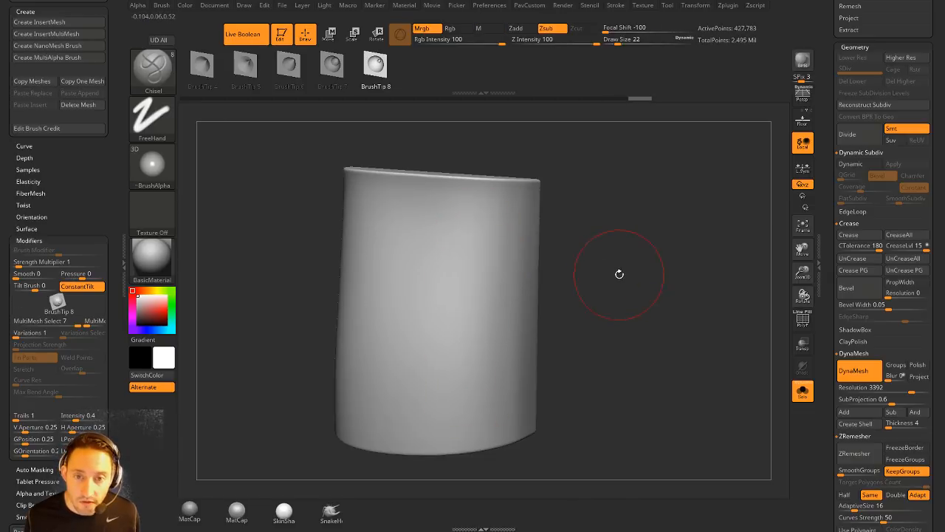
Step: Subdivide the panel once, reduce Draw Size to 7, and try mirrored grooves on the denser surface, undoing each
key("ctrl+d")
left_click_drag(478, 226, 462, 420)
key("ctrl+z")
key("s")
left_click(494, 282)
mouse_move(503, 218)
left_mouse_down()
mouse_move(439, 322)
mouse_move(436, 418)
left_mouse_up()
left_click_drag(617, 292, 631, 281, "shift")
key("ctrl+z")
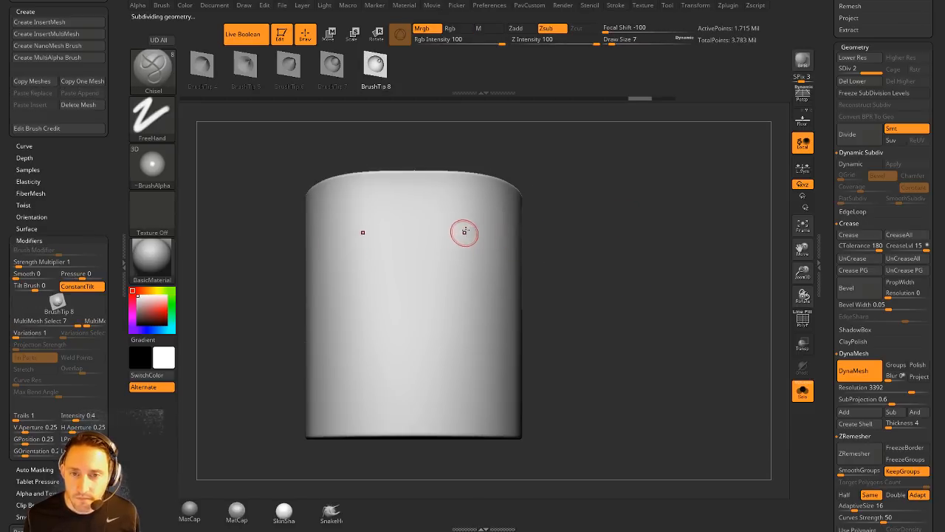
Step: Try straight vertical grooves on the front view of the panel with LazyRadius 100, undoing each attempt
left_click_drag(472, 196, 467, 353)
key("ctrl+z")
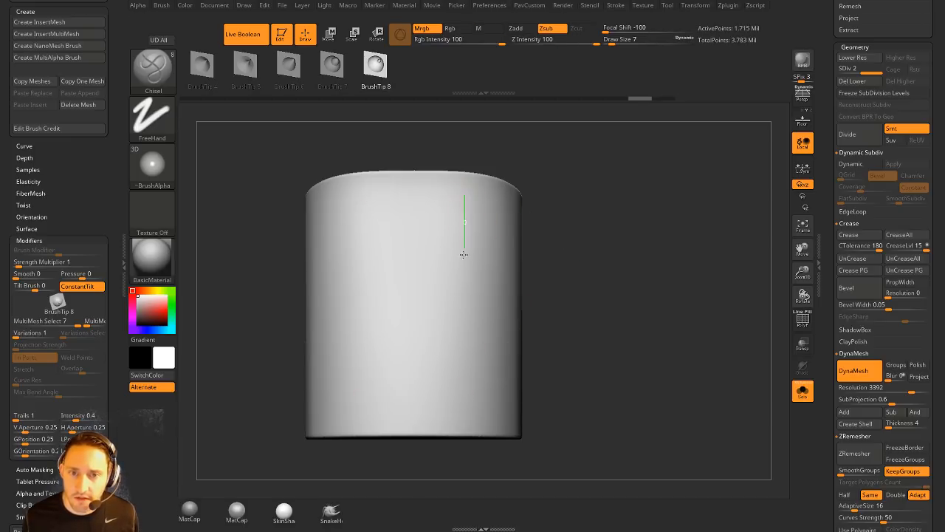
mouse_move(462, 378)
left_mouse_down()
mouse_move(496, 277)
mouse_move(450, 385)
mouse_move(401, 375)
mouse_move(447, 411)
mouse_move(465, 412)
mouse_move(542, 371)
left_mouse_up()
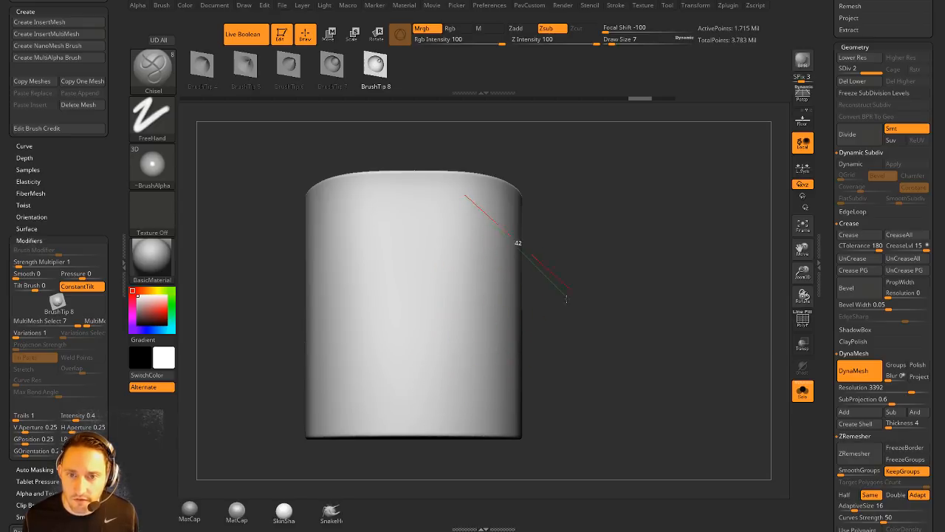
left_click_drag(567, 298, 462, 380)
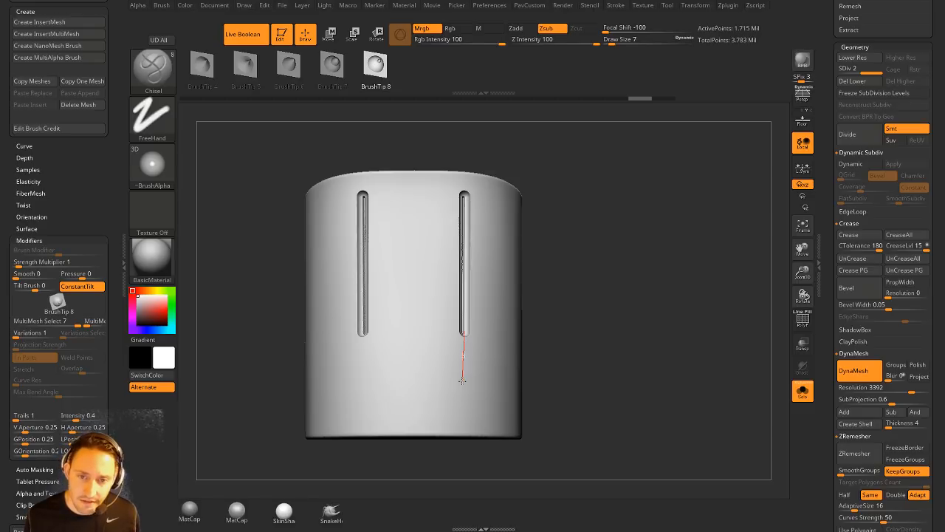
key("ctrl+z")
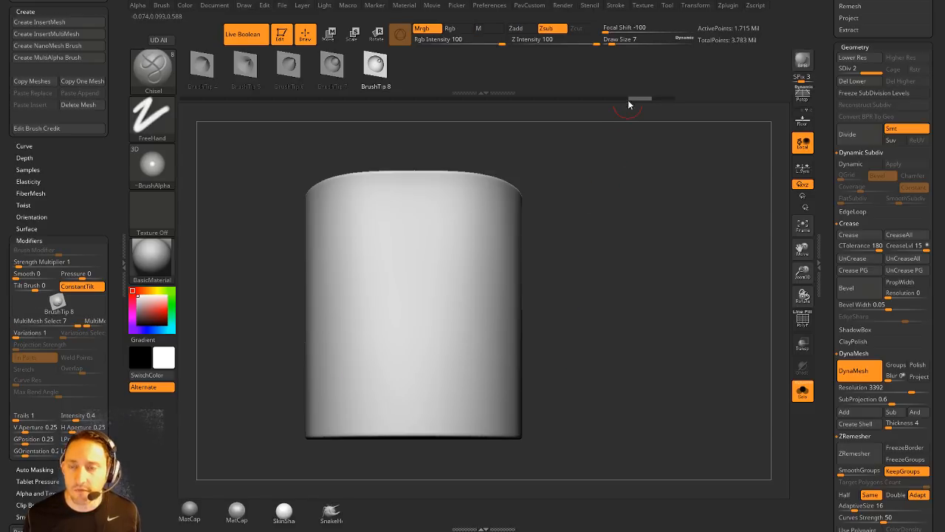
Step: Dock the Stroke palette and bring its Lazy Mouse settings into view
mouse_move(117, 24)
left_mouse_down()
mouse_move(115, 118)
mouse_move(119, 54)
left_mouse_up()
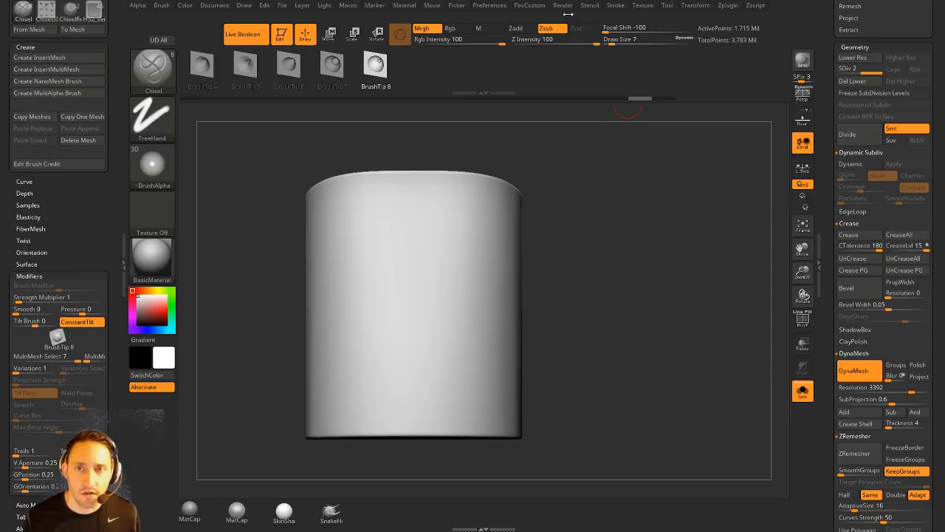
left_click(616, 6)
left_click_drag(611, 18, 199, 46)
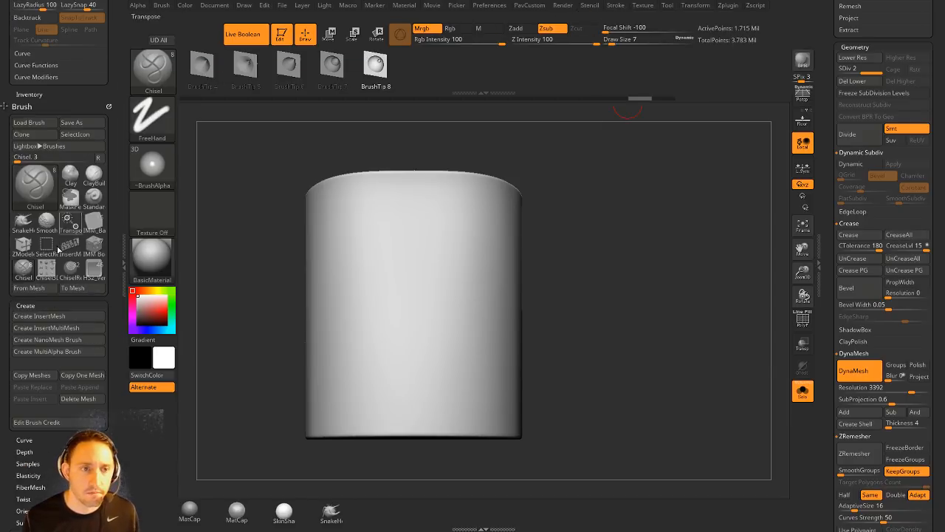
left_click_drag(117, 153, 120, 192)
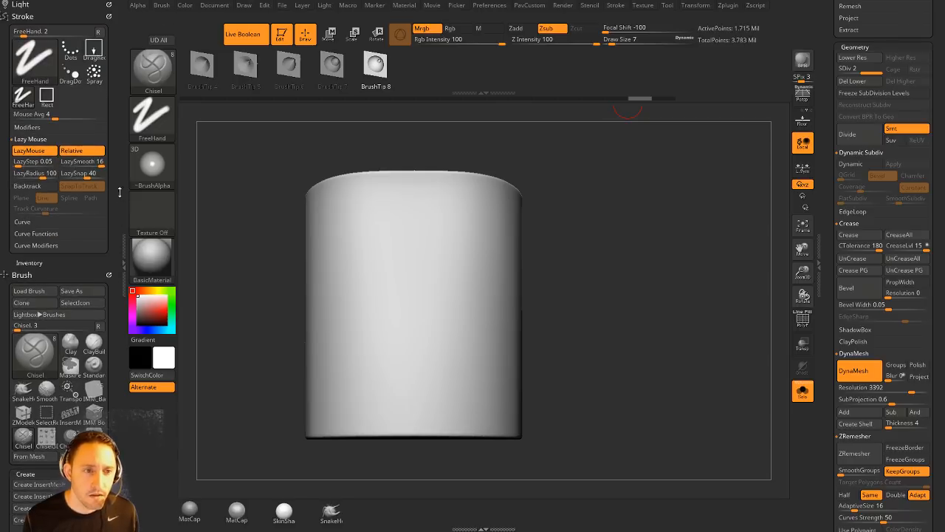
left_click(25, 222, "shift")
left_click(31, 223)
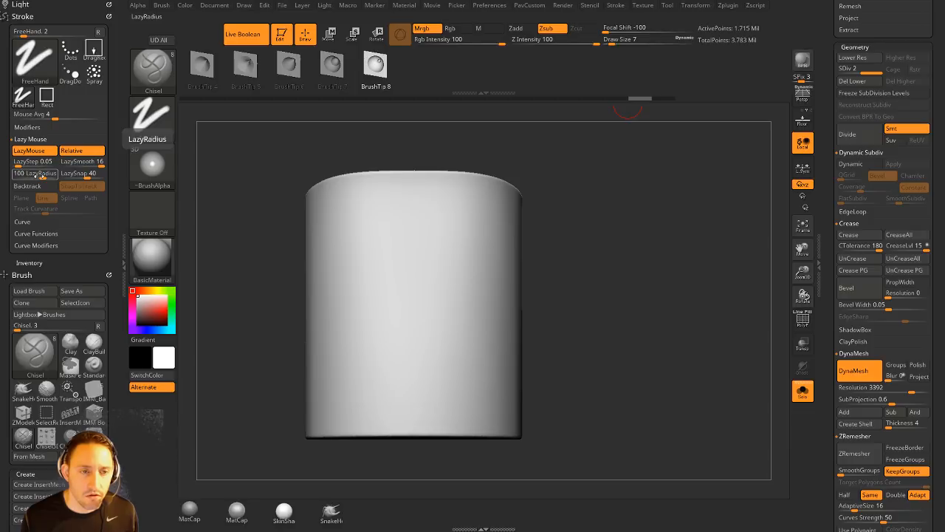
Step: Set LazyRadius to 7 and try a straight, mirrored vertical groove on the panel, undoing it
left_click_drag(42, 175, 34, 176)
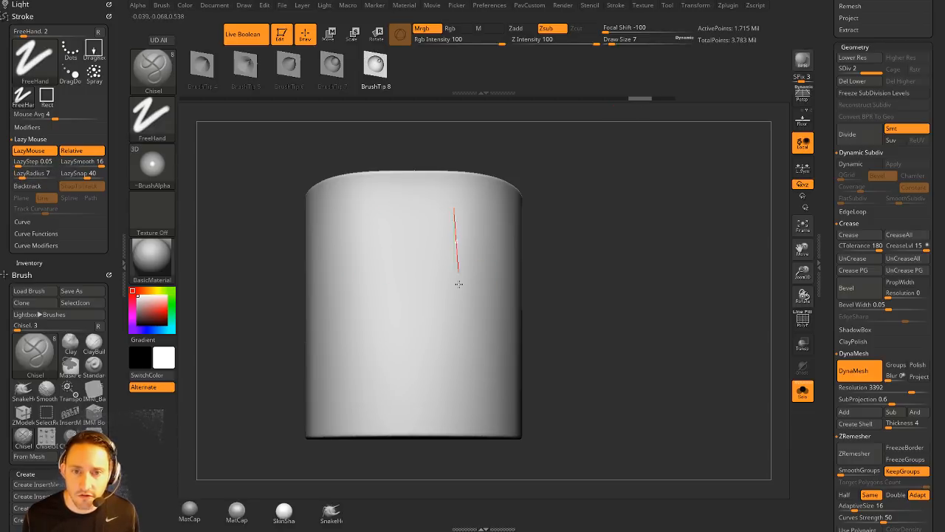
left_click_drag(452, 389, 452, 389)
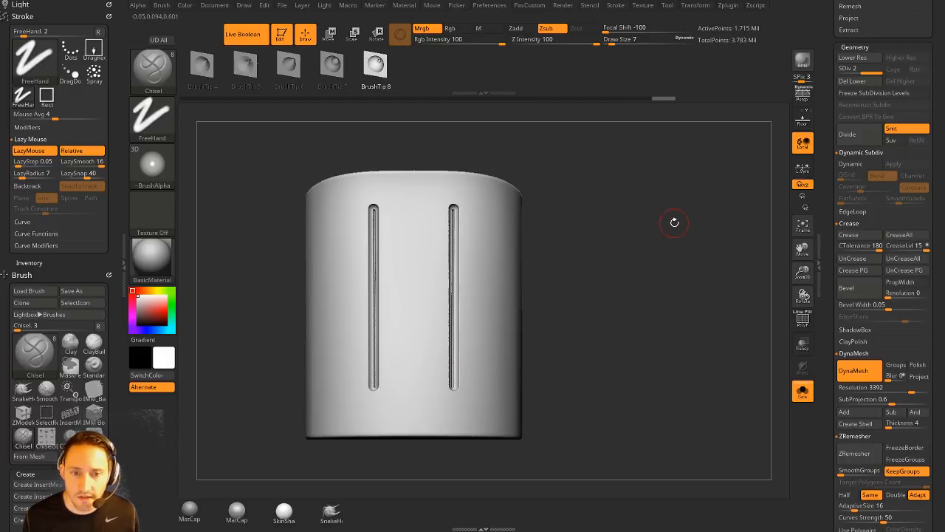
key("ctrl+z")
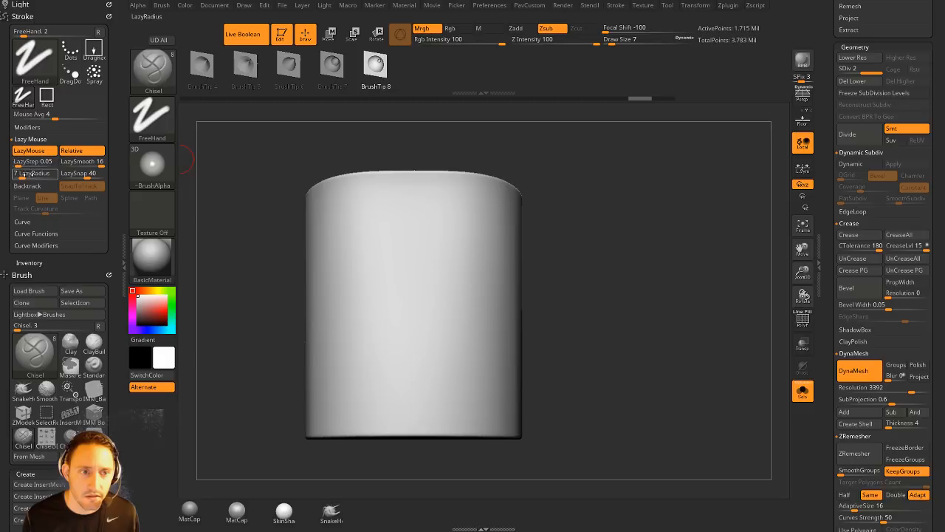
Step: Set LazyRadius to 64 and try mirrored grooves across the panel's face, undoing them
left_click_drag(22, 174, 37, 175)
mouse_move(453, 213)
left_mouse_down()
mouse_move(424, 276)
mouse_move(414, 336)
mouse_move(448, 332)
mouse_move(445, 266)
mouse_move(424, 284)
mouse_move(435, 342)
mouse_move(481, 327)
left_mouse_up()
key("ctrl+z")
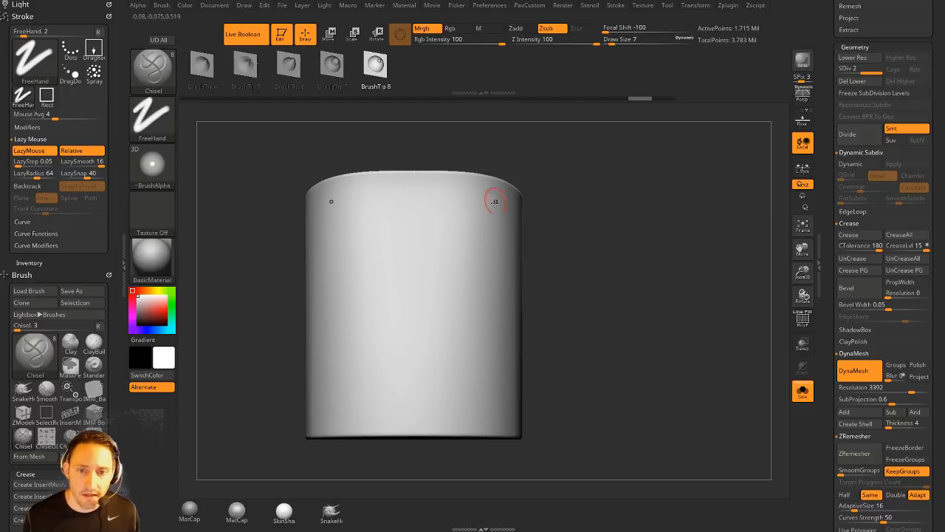
mouse_move(495, 202)
left_mouse_down()
mouse_move(436, 258)
mouse_move(452, 364)
mouse_move(476, 284)
mouse_move(366, 260)
mouse_move(374, 401)
mouse_move(425, 414)
left_mouse_up()
key("ctrl+z")
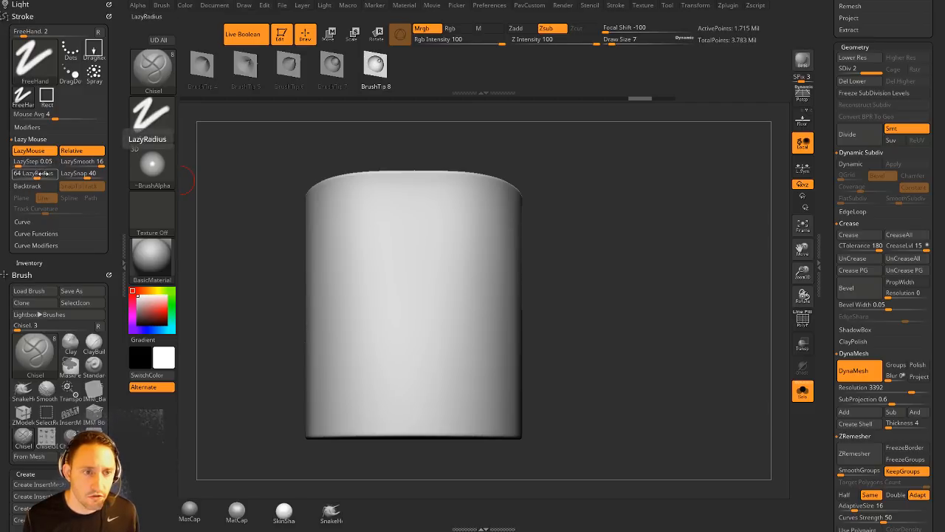
Step: Set LazyRadius to 6, test it with a long straight vertical groove, and undo the groove
left_click_drag(44, 173, 23, 177)
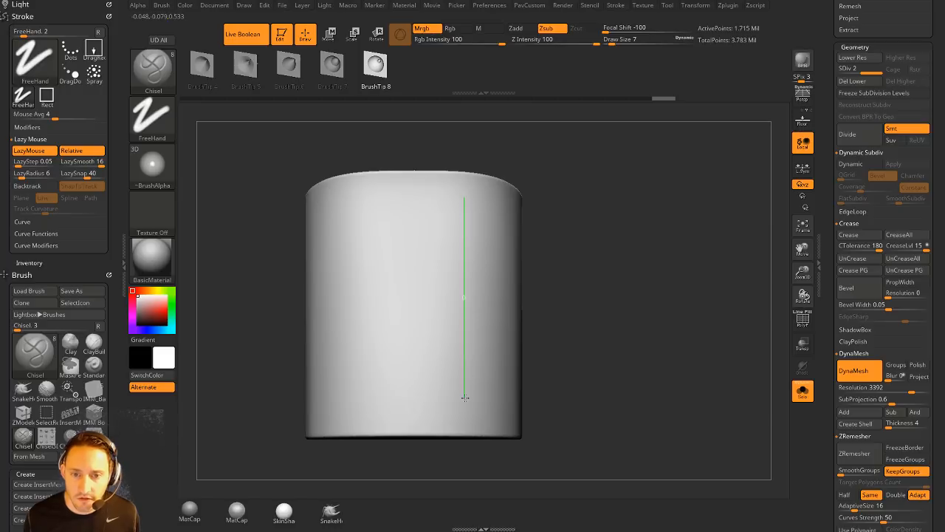
left_click_drag(464, 401, 464, 399)
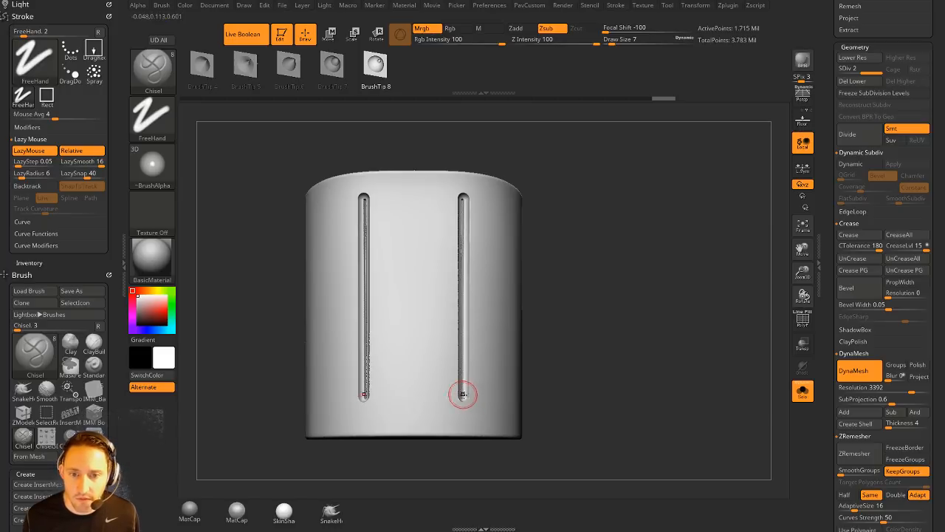
left_click_drag(561, 344, 621, 294)
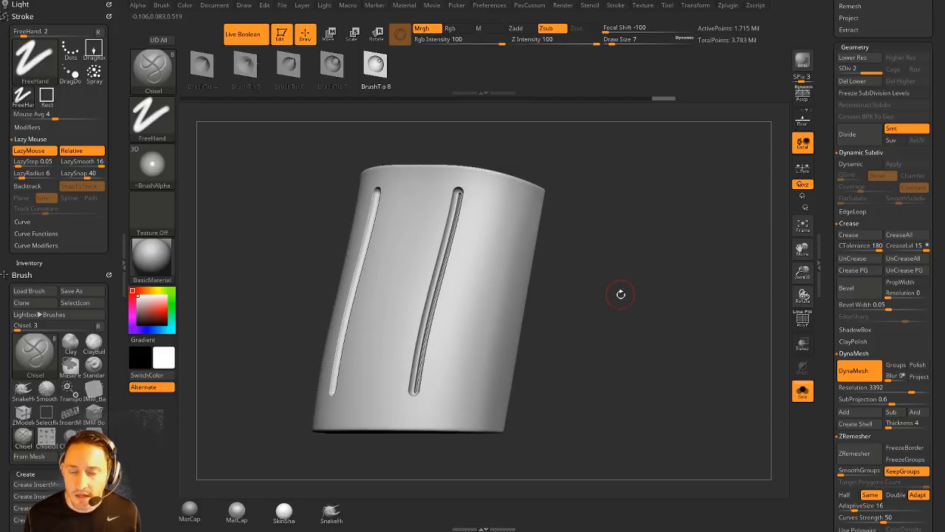
left_click_drag(600, 263, 622, 271)
key("ctrl+z")
Step: Try a mirrored groove that loops and crosses itself on the panel's upper half, and undo it
mouse_move(490, 193)
left_mouse_down()
mouse_move(420, 299)
mouse_move(472, 280)
mouse_move(452, 240)
mouse_move(443, 283)
mouse_move(488, 284)
left_mouse_up()
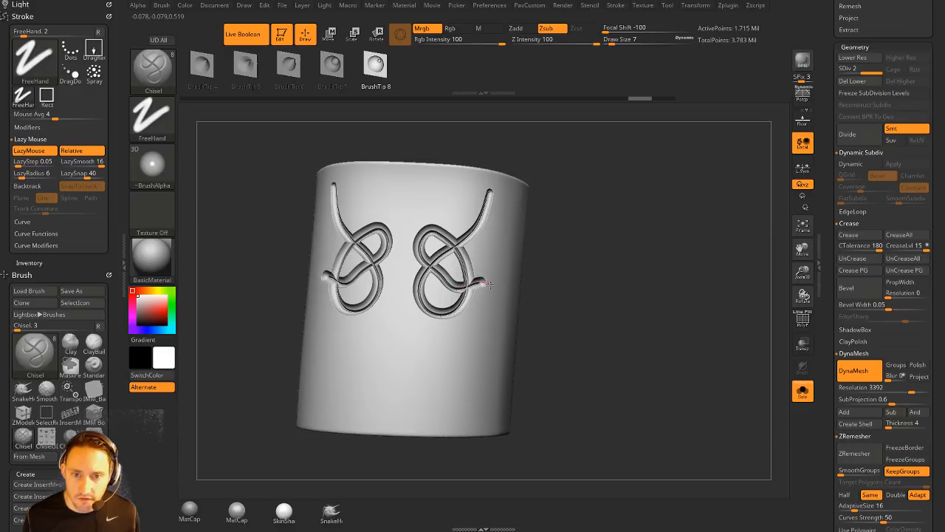
left_click_drag(478, 321, 473, 359)
left_click_drag(576, 317, 616, 293, "shift")
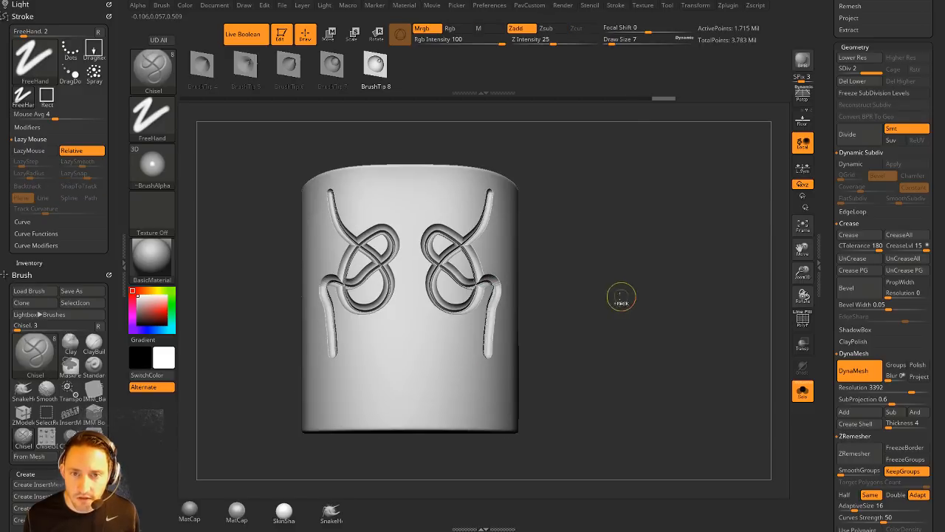
key("ctrl+z")
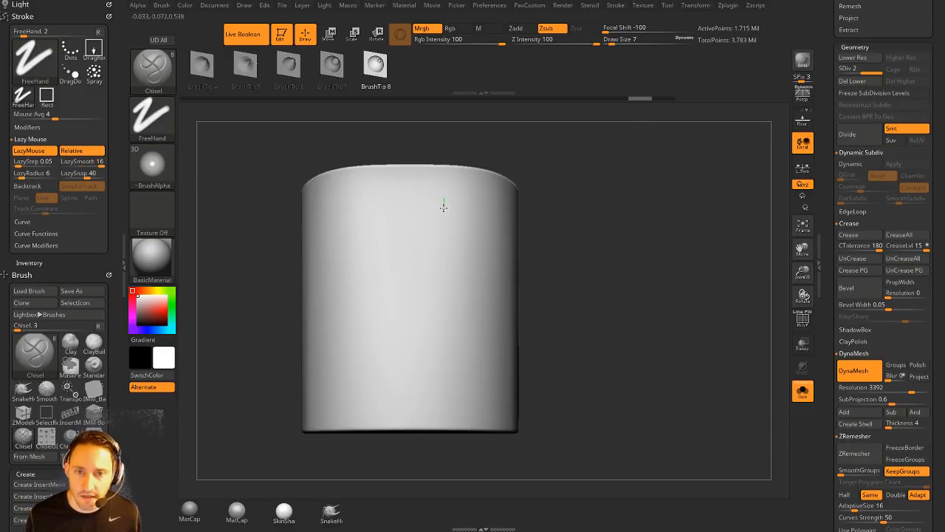
Step: Try a straight vertical groove with a hooked curve continuing from its lower end, and undo both strokes
left_click_drag(439, 345, 442, 353)
right_click_drag(481, 348, 431, 354)
mouse_move(415, 352)
left_mouse_down()
mouse_move(450, 365)
mouse_move(474, 336)
left_mouse_up()
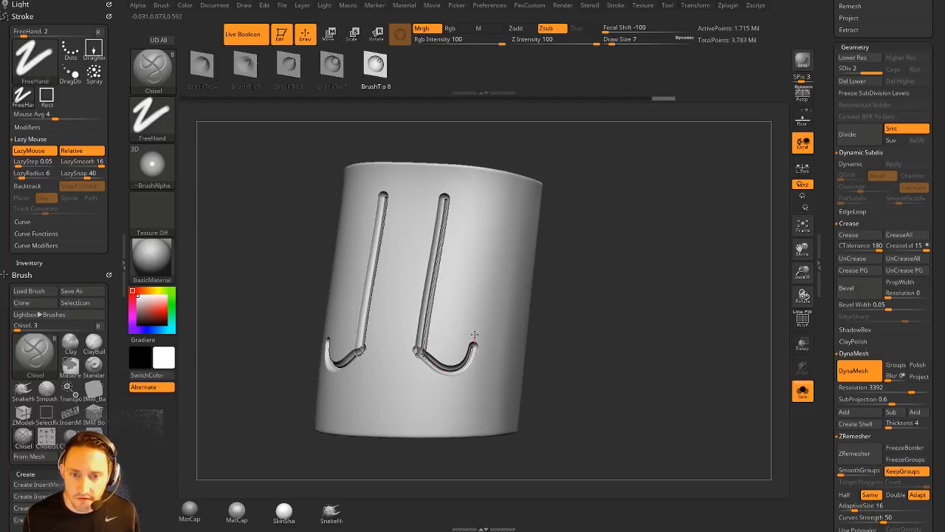
right_click_drag(542, 315, 522, 343)
right_click_drag(556, 306, 532, 243)
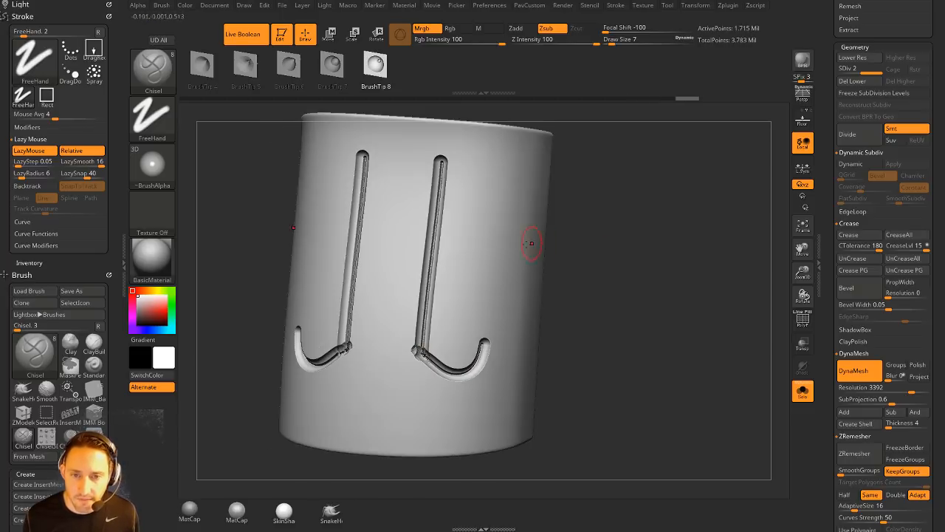
key("ctrl+z")
key("ctrl+z")
Step: Try a large mirrored teardrop loop and a second stroke beside it, and undo both
mouse_move(473, 173)
left_mouse_down()
mouse_move(405, 325)
mouse_move(432, 222)
mouse_move(417, 172)
left_mouse_up()
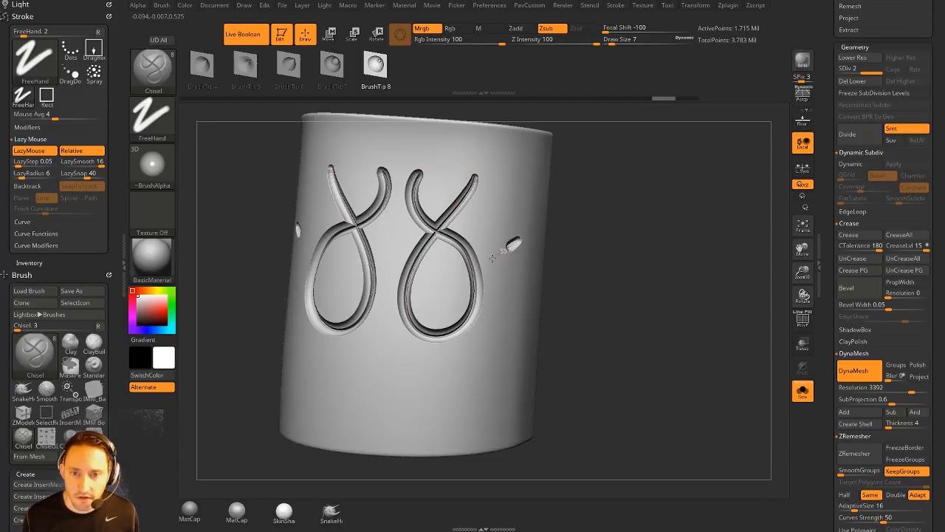
left_click_drag(492, 258, 405, 317)
key("ctrl+z")
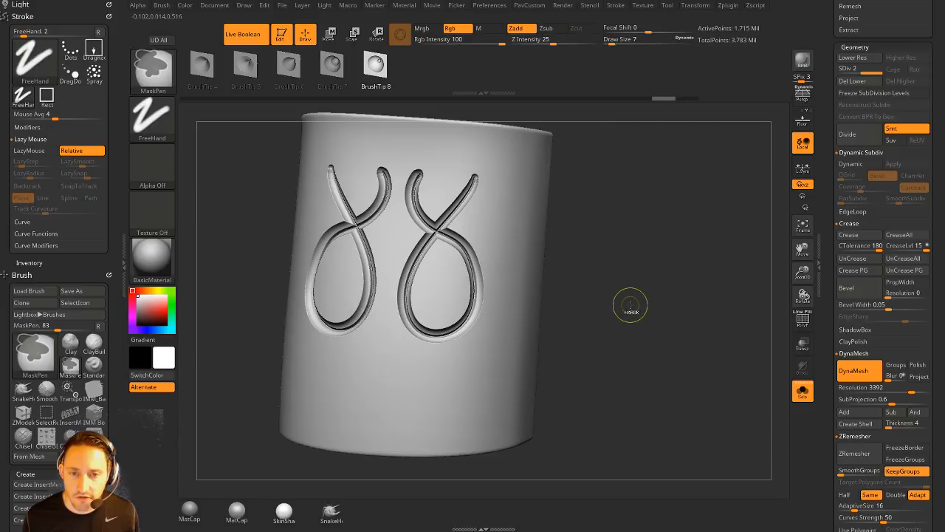
key("ctrl+z")
right_click_drag(630, 305, 637, 303)
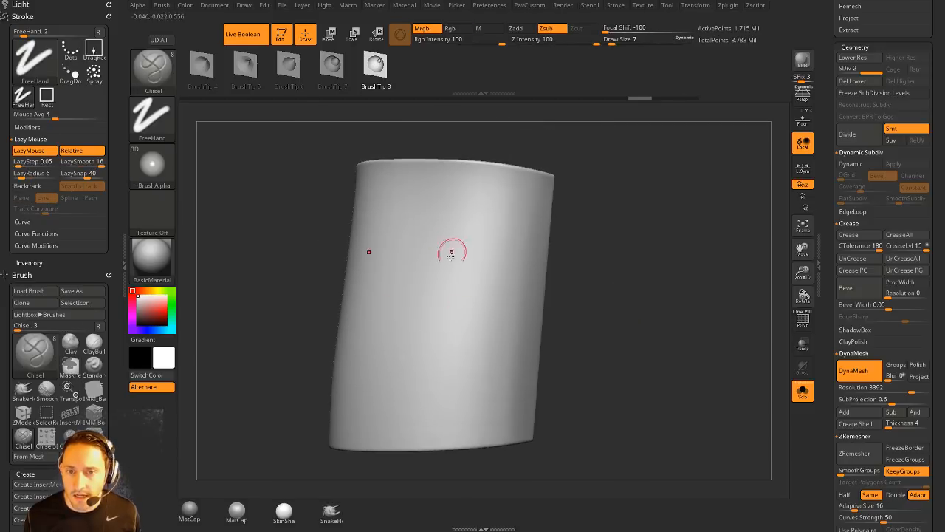
Step: Collapse the Deformation and Initialize sections and store a morph target of the clean grip panel
left_click_drag(829, 332, 831, 212)
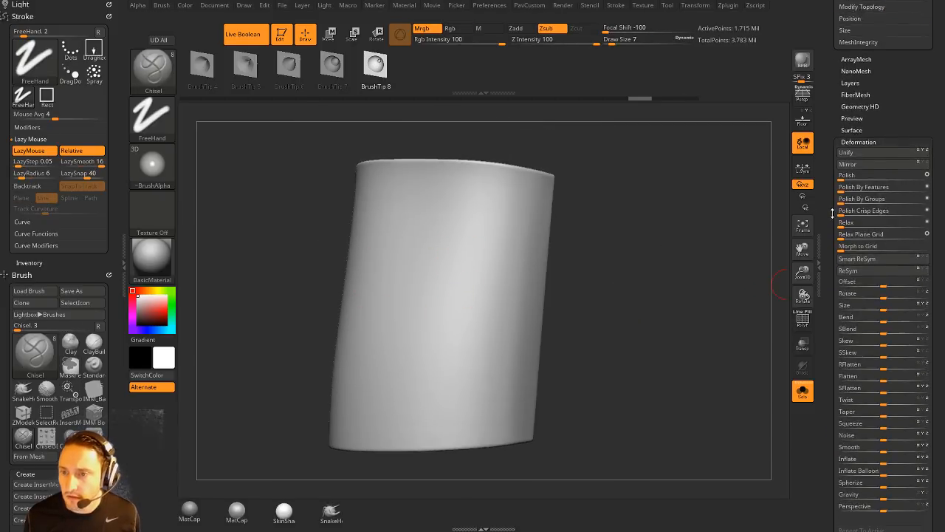
left_click(859, 141, "shift")
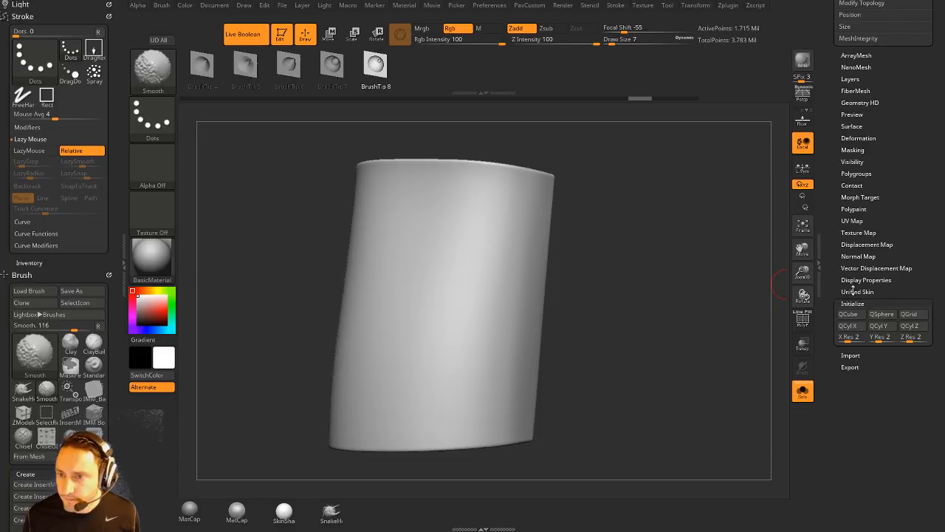
left_click(852, 304)
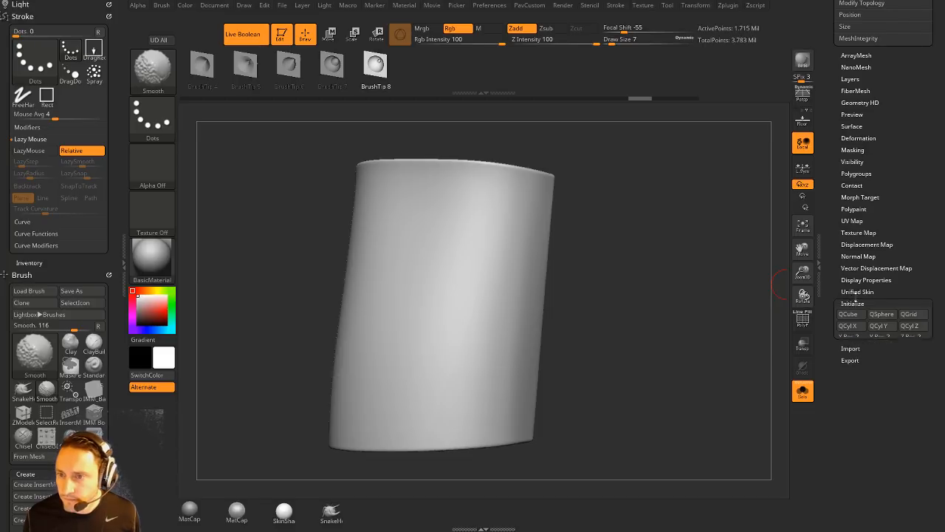
left_click(850, 198, "shift")
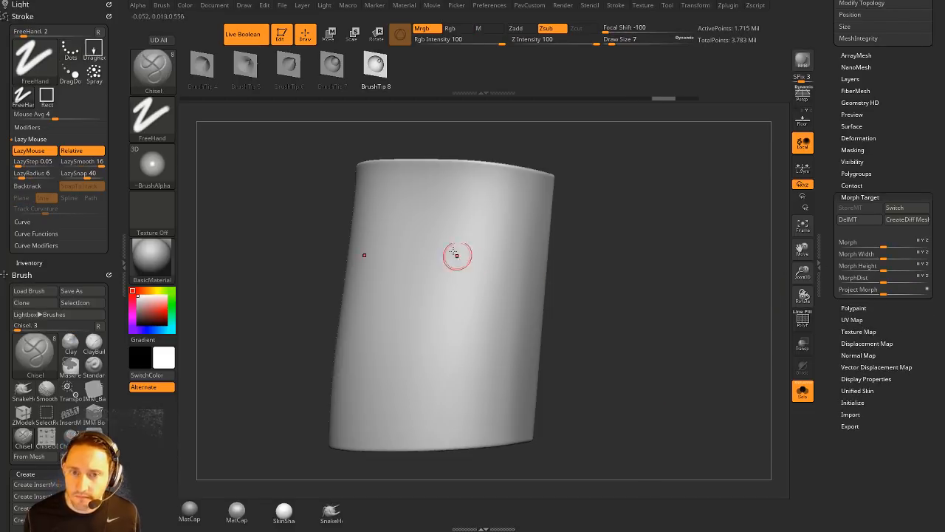
Step: Try mirrored looped Chisel grooves that cross each other on the panel's upper half, and undo them
mouse_move(473, 194)
left_mouse_down()
mouse_move(431, 302)
mouse_move(483, 268)
mouse_move(421, 251)
mouse_move(450, 320)
mouse_move(515, 226)
left_mouse_up()
left_click_drag(435, 295, 403, 354)
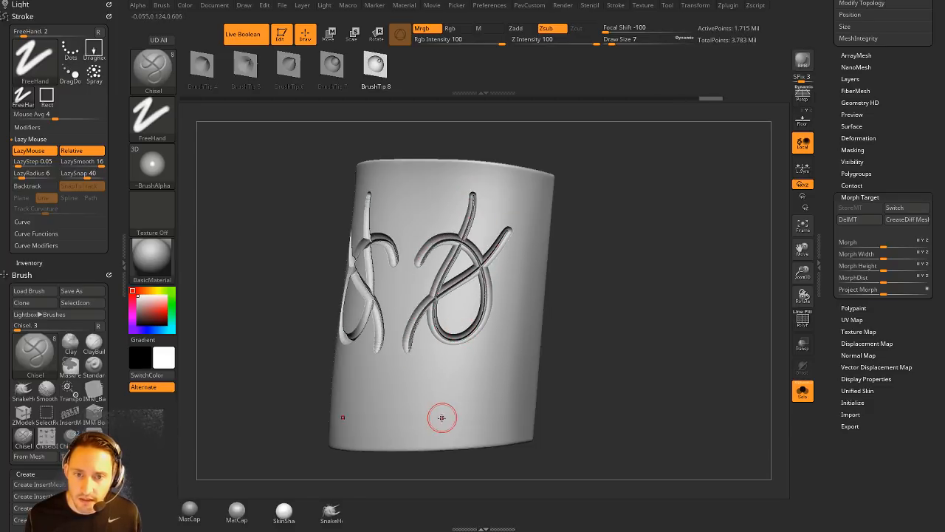
mouse_move(595, 316)
left_mouse_down()
mouse_move(612, 280)
mouse_move(556, 299)
left_mouse_up()
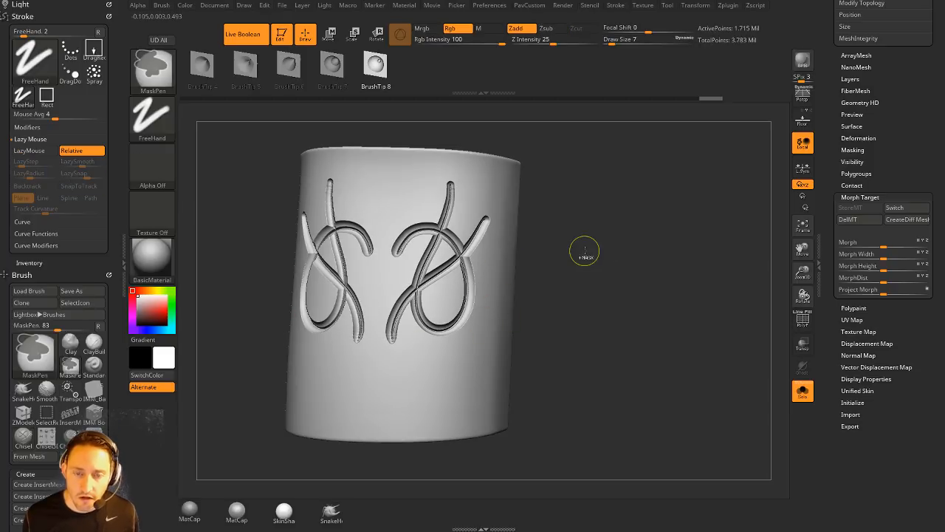
key("ctrl+z")
key("ctrl+z")
key("ctrl+z")
left_click(857, 220)
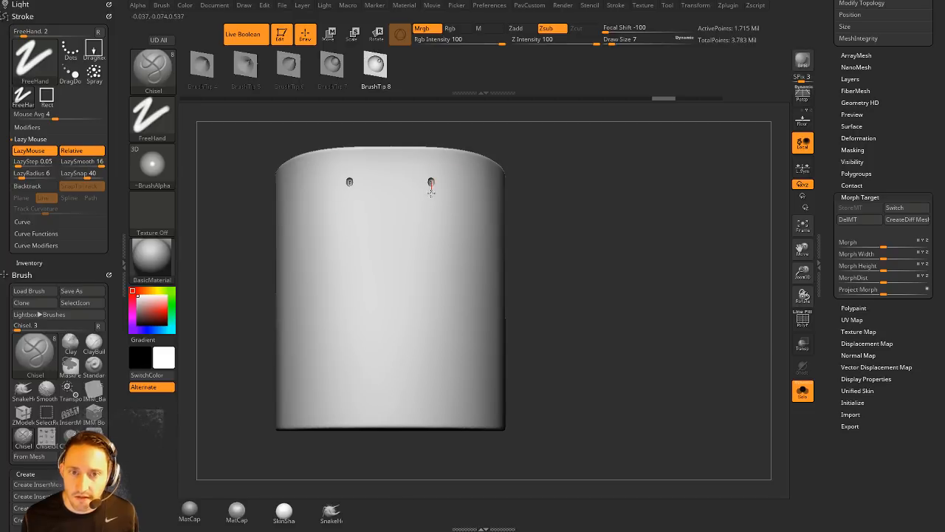
Step: Try a straight vertical mirrored groove with a curved continuation from its lower end, and undo the strokes
left_click_drag(430, 267, 431, 258, "shift")
key("ctrl+z")
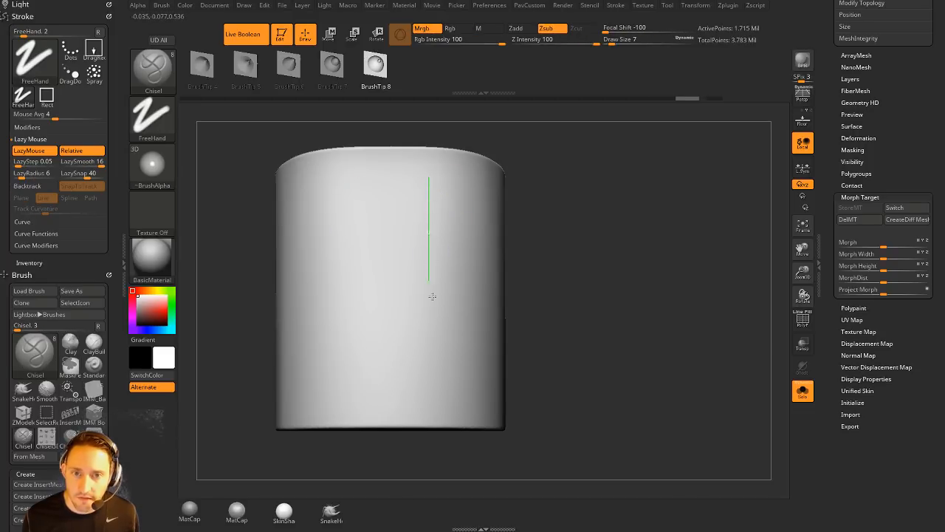
left_click_drag(432, 361, 433, 361)
mouse_move(556, 318)
left_mouse_down()
mouse_move(588, 328)
mouse_move(613, 303)
mouse_move(532, 325)
left_mouse_up()
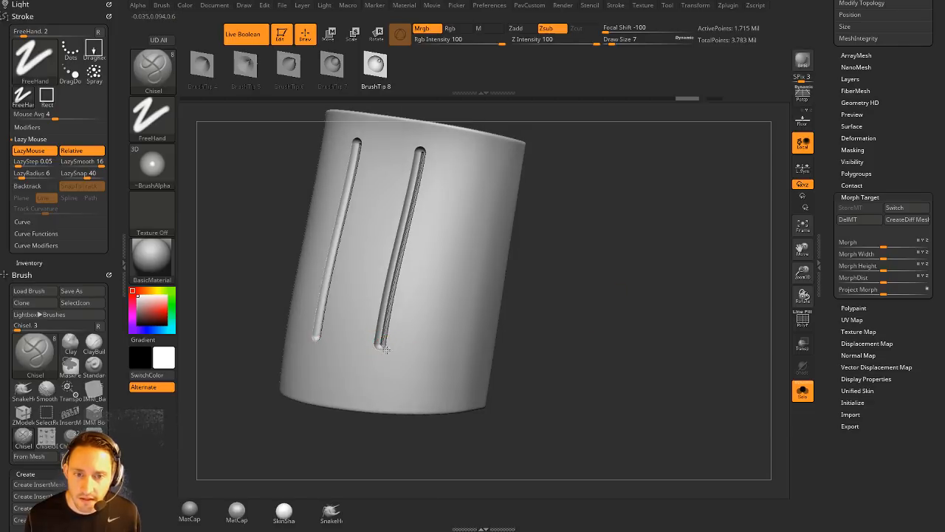
left_click_drag(385, 348, 436, 366)
key("ctrl+z")
left_click_drag(379, 341, 418, 364)
key("ctrl+z")
key("ctrl+z")
Step: Sculpt a mirrored hooked groove mid-panel, set LazyRadius to 64, and continue the groove in sharp zigzag segments toward the lower edge
mouse_move(424, 190)
left_mouse_down()
mouse_move(377, 322)
mouse_move(379, 310)
mouse_move(431, 331)
mouse_move(449, 271)
mouse_move(482, 289)
left_mouse_up()
key("ctrl+z")
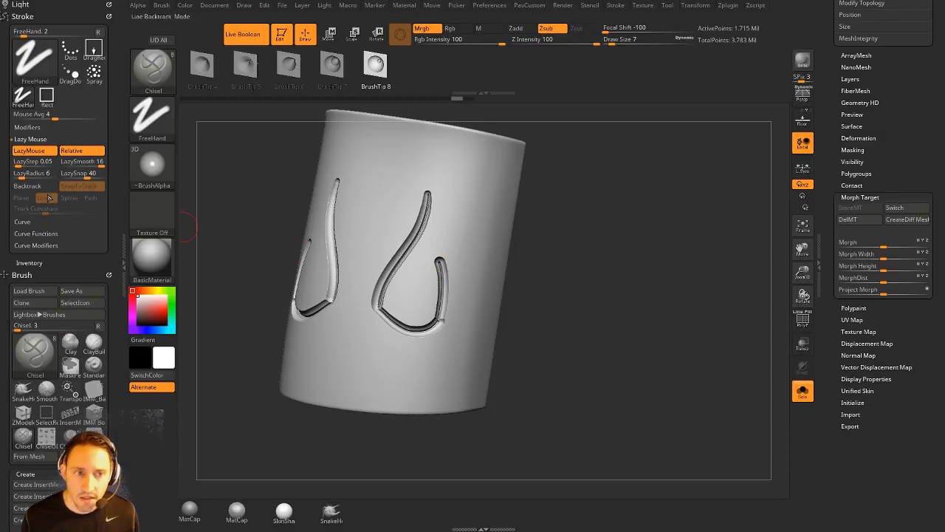
left_click(36, 175)
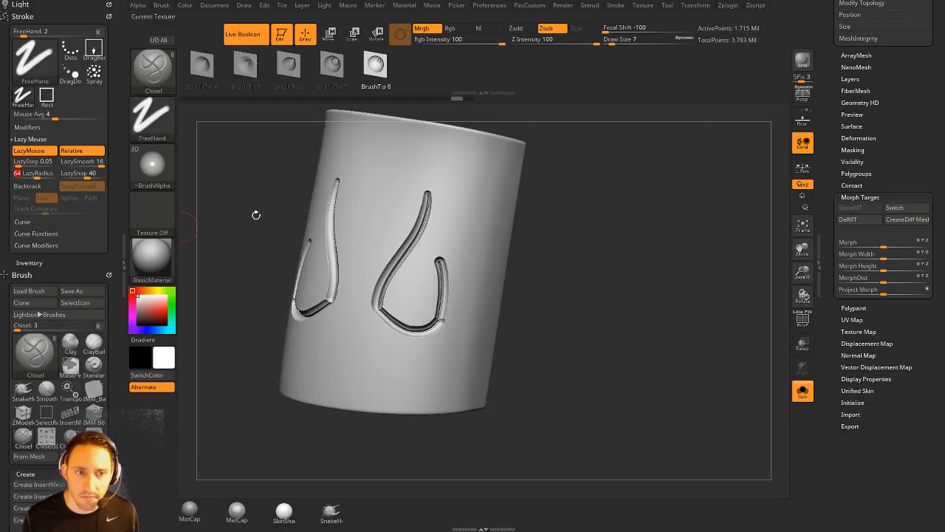
left_click_drag(441, 262, 488, 245)
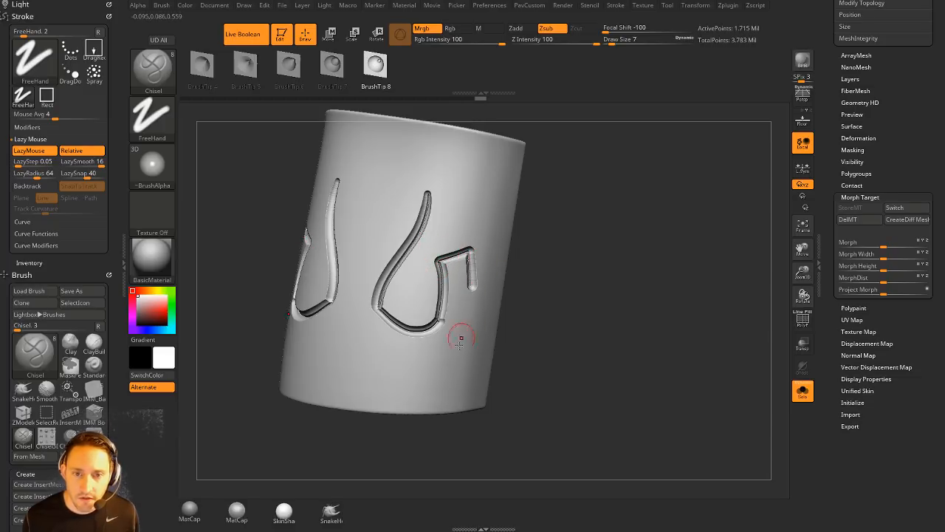
left_click_drag(525, 294, 461, 301)
left_click_drag(451, 343, 447, 353)
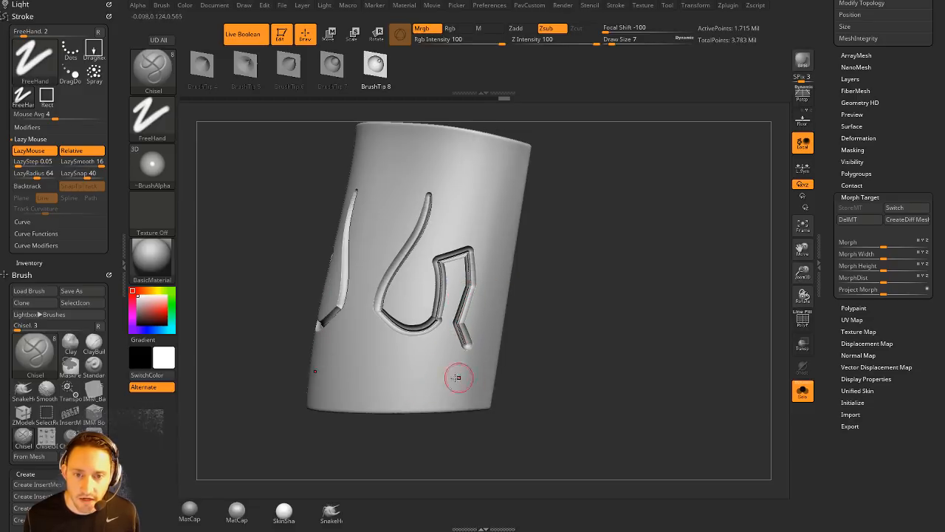
left_click_drag(411, 378, 414, 377)
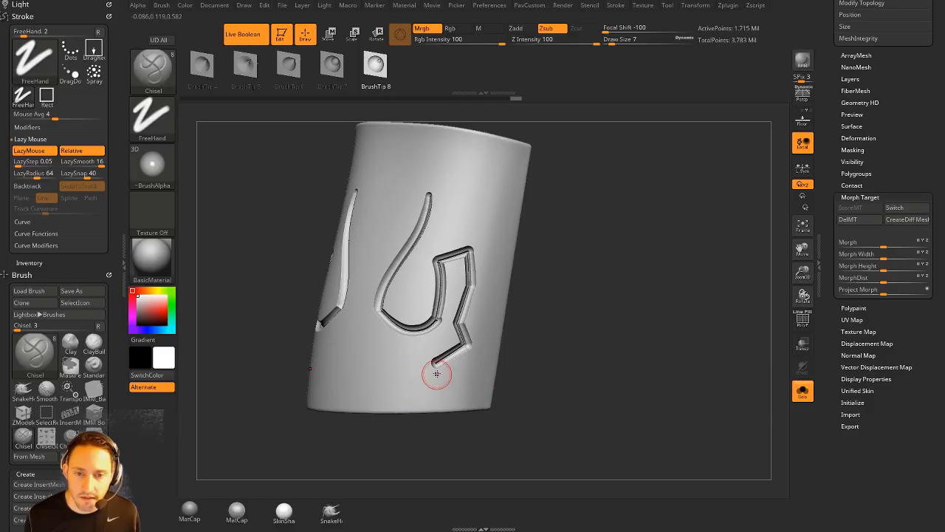
Step: Sculpt a second mirrored groove from near the upper rim, with angular corners leading into a long curve that crosses the hooked groove
mouse_move(545, 302)
left_mouse_down()
mouse_move(590, 259)
mouse_move(570, 281)
left_mouse_up()
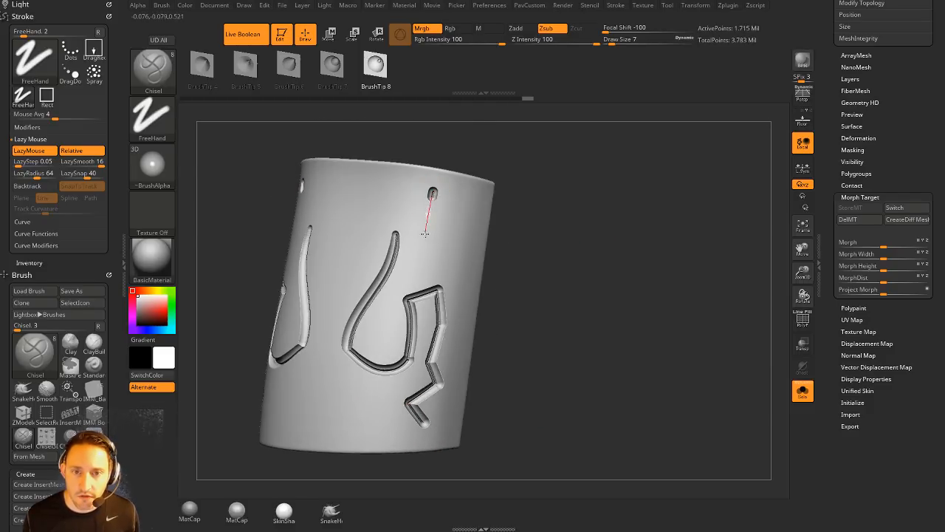
left_click_drag(419, 257, 430, 233)
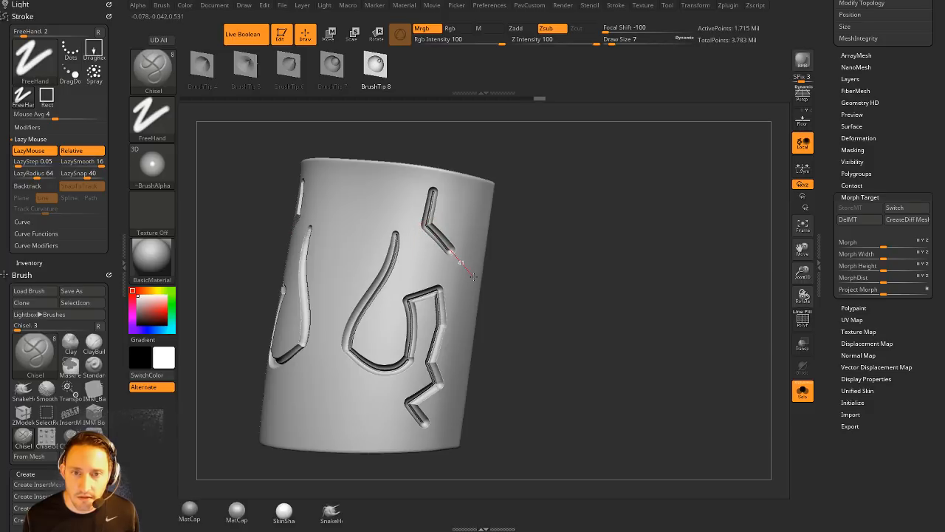
mouse_move(423, 270)
left_mouse_down()
mouse_move(386, 310)
mouse_move(360, 428)
mouse_move(346, 437)
left_mouse_up()
left_click_drag(581, 282, 583, 309)
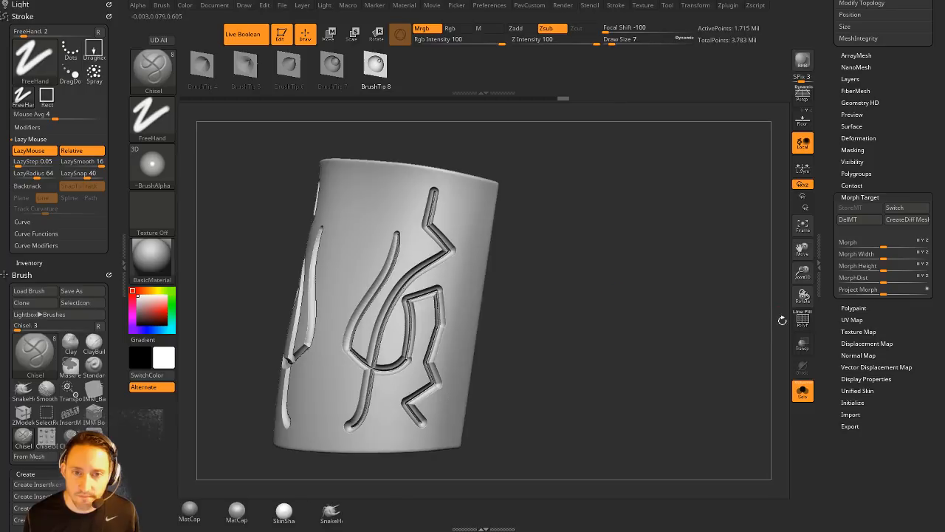
left_click_drag(645, 280, 675, 281, "alt")
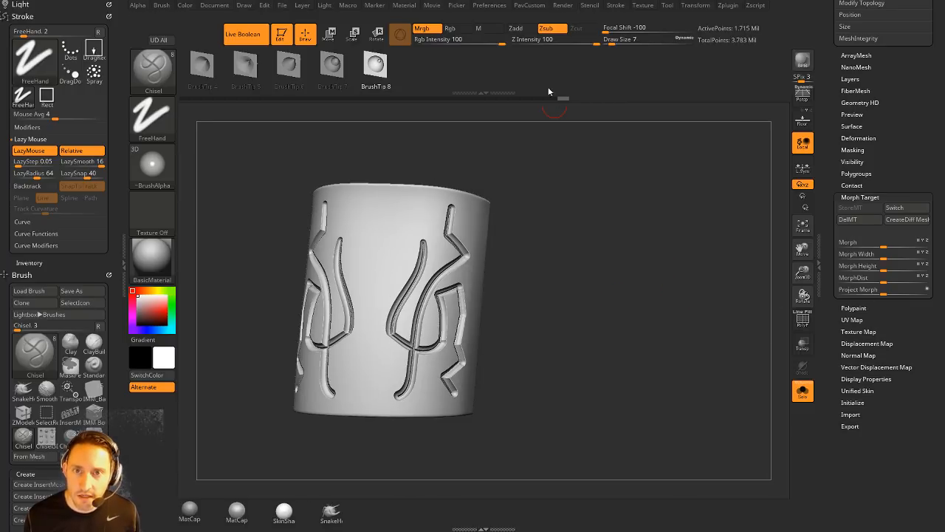
Step: Set the Z Intensity to 47 and sculpt a shallower, nearly vertical groove beside the angular one near the panel's side
left_click(570, 42)
left_click_drag(565, 169, 582, 215, "alt")
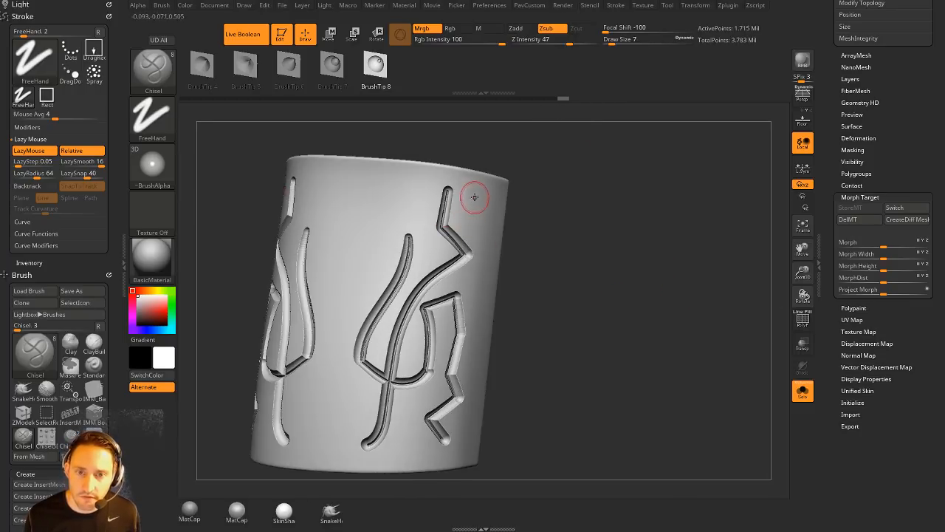
left_click_drag(474, 305, 474, 306)
Step: Try a shallow sideways groove crossing the existing deeper grooves, and undo it
mouse_move(575, 293)
left_mouse_down()
mouse_move(475, 288)
mouse_move(468, 364)
left_mouse_up()
left_click_drag(452, 253, 478, 277)
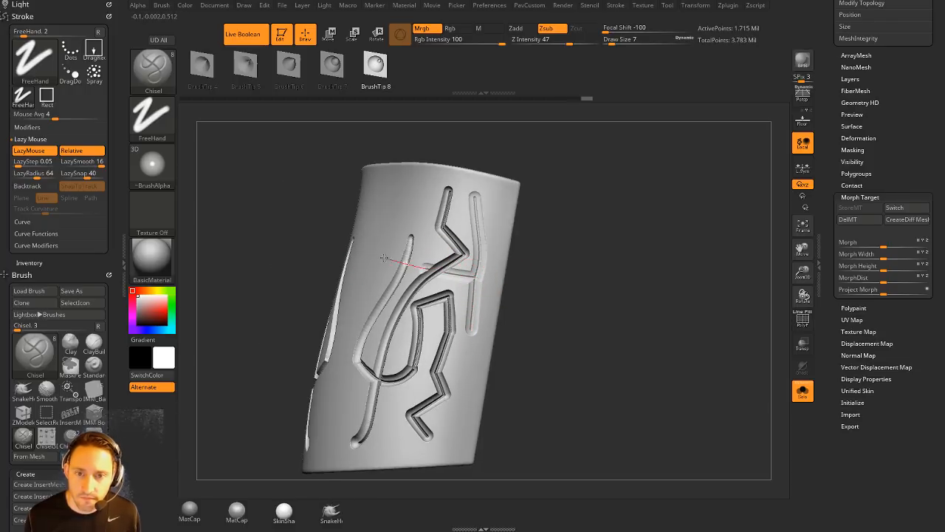
left_click_drag(384, 258, 386, 256)
mouse_move(576, 258)
left_mouse_down()
mouse_move(612, 267)
mouse_move(606, 258)
left_mouse_up()
key("ctrl+z")
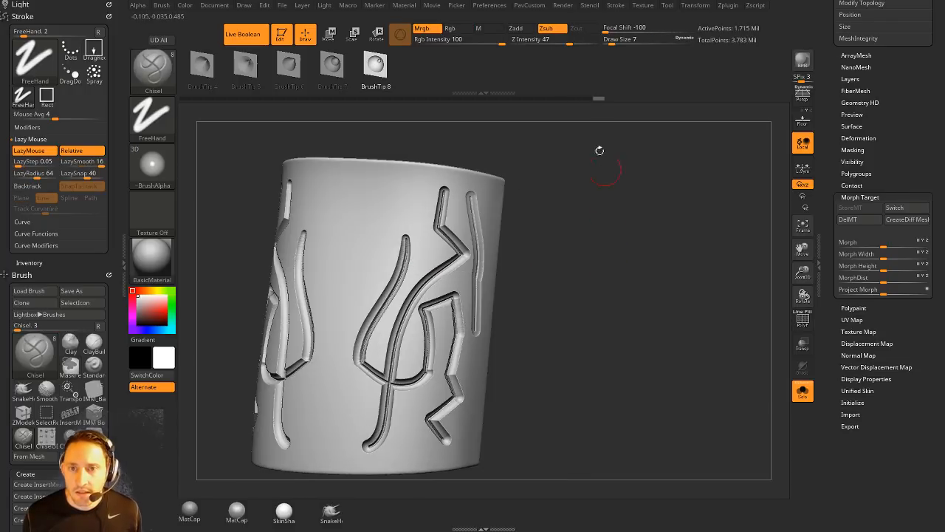
Step: Undo all the carved Chisel strokes so that the cylinder's surface is plain again
key("ctrl")
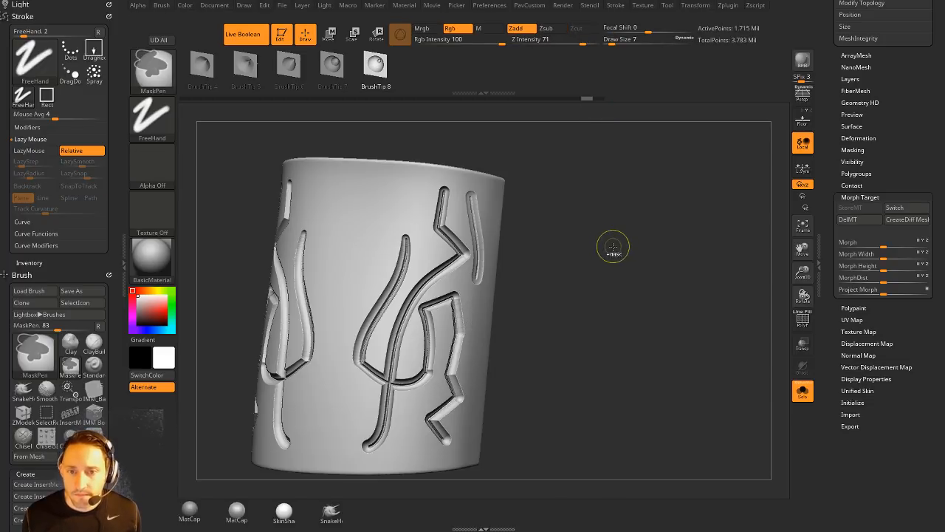
key("ctrl+z")
key("ctrl+z")
key("ctrl+z")
key("ctrl+z")
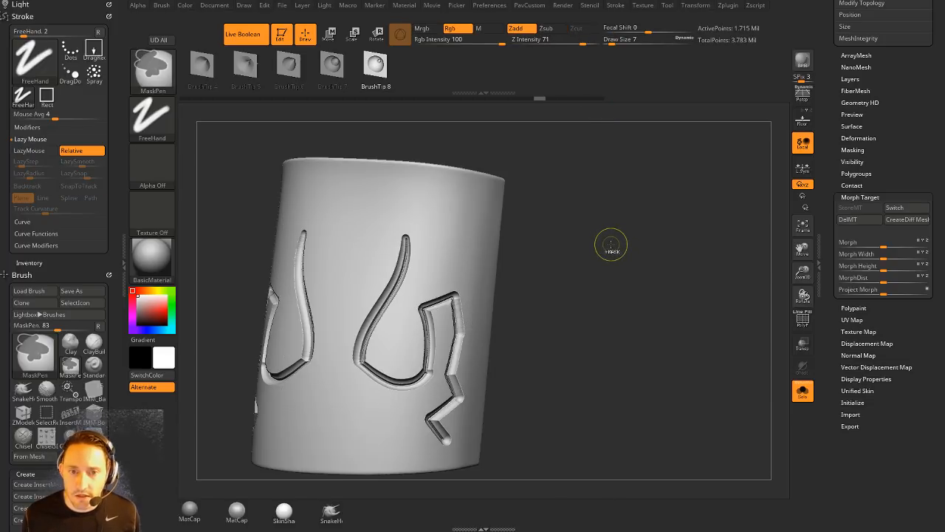
key("ctrl+z")
key("ctrl+z")
key("ctrl+z")
key("ctrl+z")
key("ctrl+z")
key("ctrl+z")
key("ctrl+z")
key("ctrl+z")
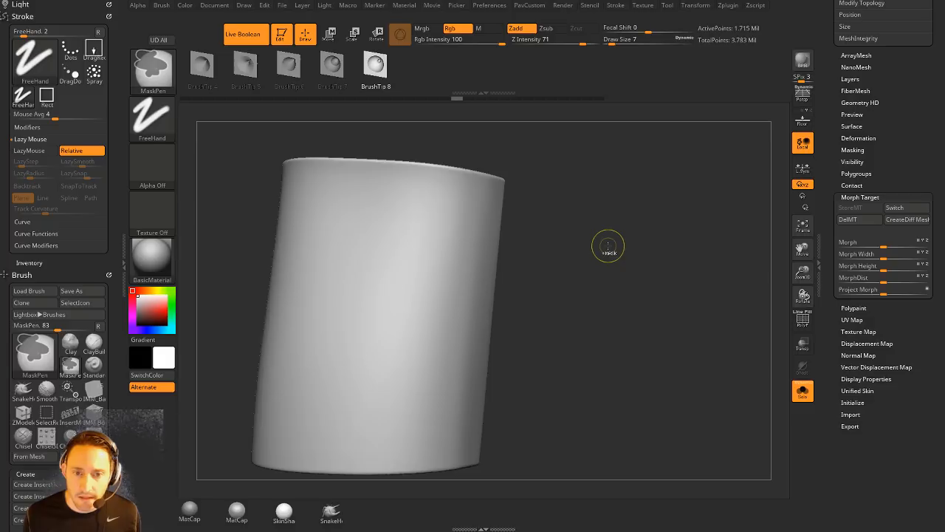
Step: Try carving a long S-shaped groove down the cylinder with the Chisel brush, and undo it
mouse_move(423, 221)
left_mouse_down()
mouse_move(412, 295)
mouse_move(369, 326)
mouse_move(360, 395)
left_mouse_up()
key("ctrl+z")
left_click_drag(427, 212, 436, 238)
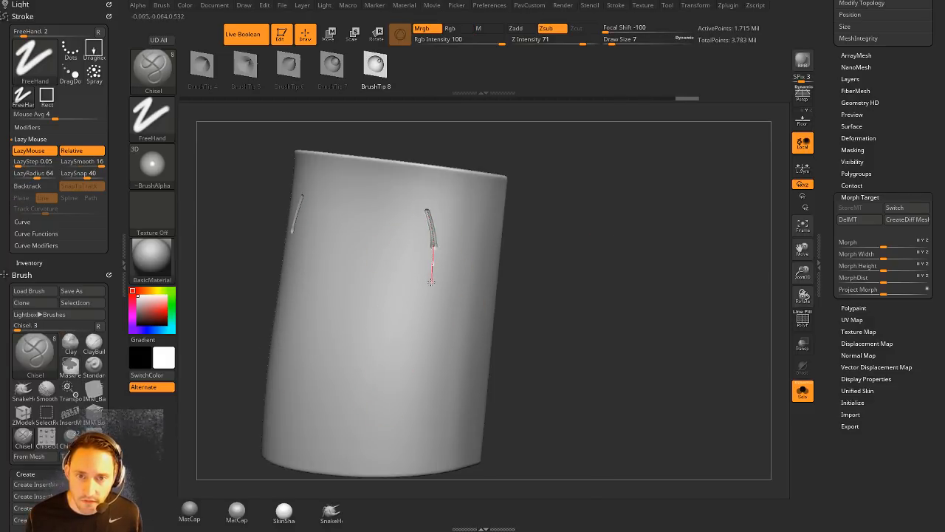
mouse_move(431, 281)
left_mouse_down()
mouse_move(372, 321)
mouse_move(352, 395)
mouse_move(406, 410)
left_mouse_up()
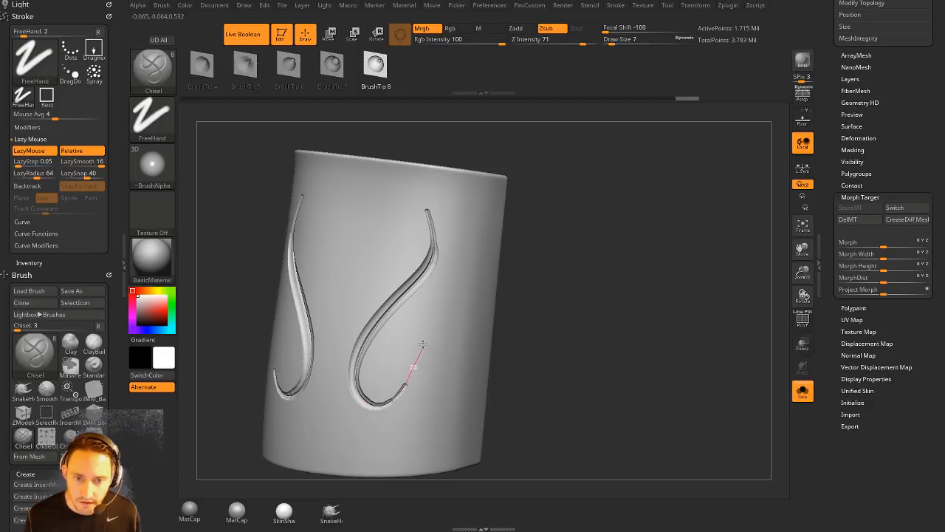
left_click_drag(600, 324, 623, 279)
key("ctrl+z")
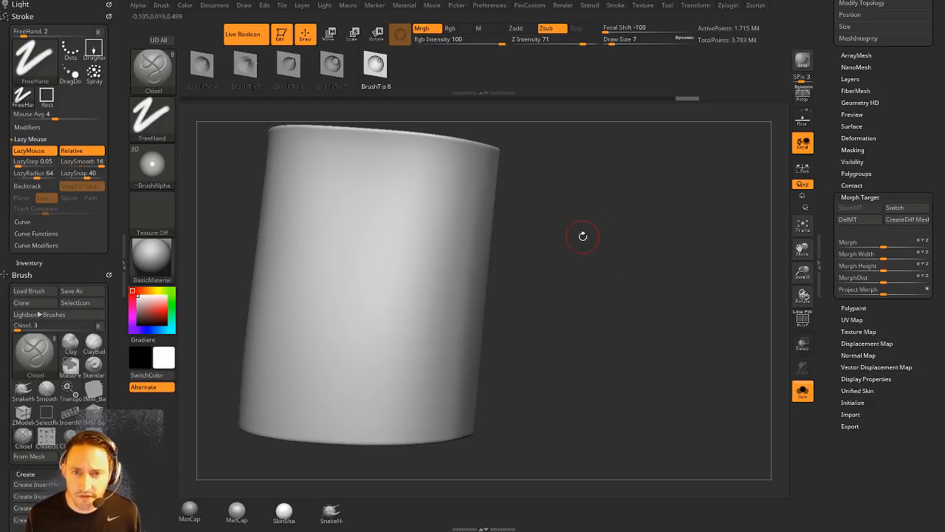
Step: Try carving straight vertical grooves down the cylinder from the front view, undoing each attempt
left_click_drag(581, 236, 473, 226, "shift")
left_click_drag(400, 186, 406, 333)
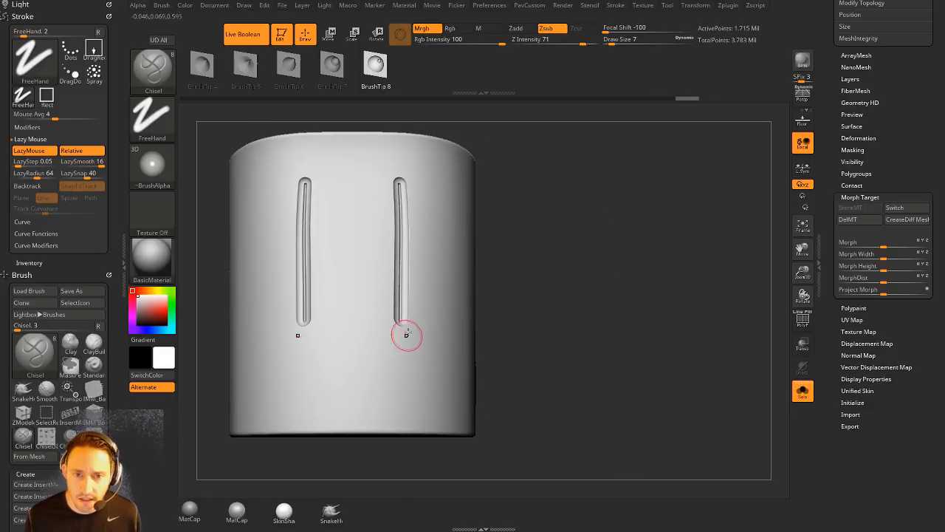
key("ctrl")
key("ctrl+z")
left_click_drag(397, 175, 393, 359)
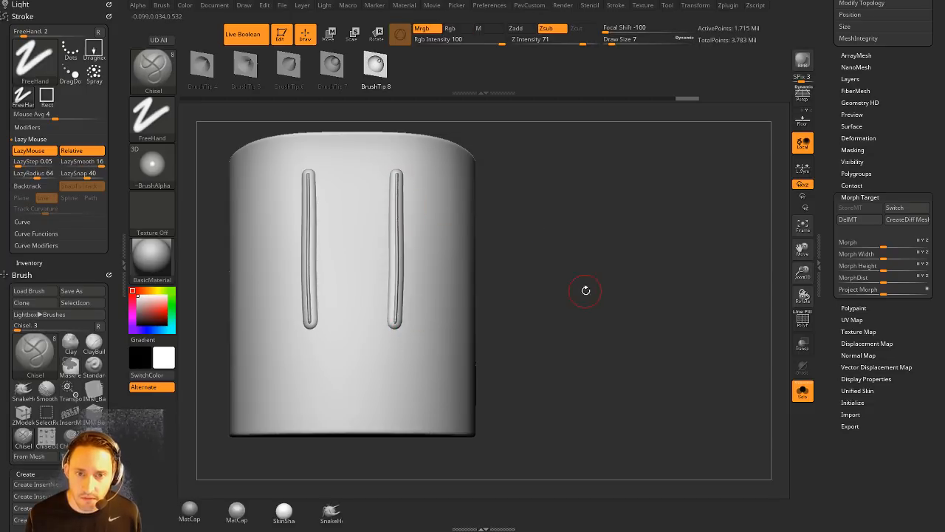
key("ctrl+z")
Step: Try carving a vertical groove with a curved hook leading off its lower end, and undo the strokes
left_click_drag(391, 176, 391, 196)
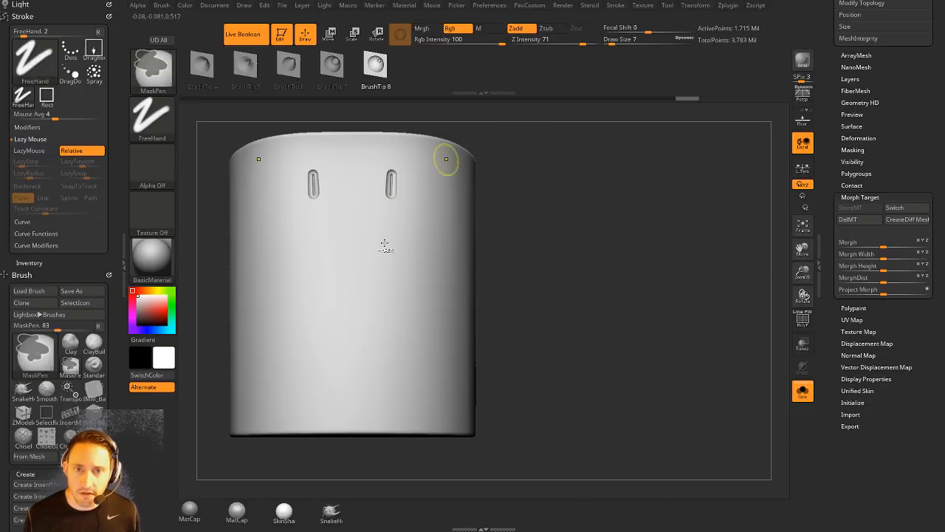
key("ctrl+z")
left_click_drag(386, 174, 386, 329)
left_click_drag(521, 296, 429, 289)
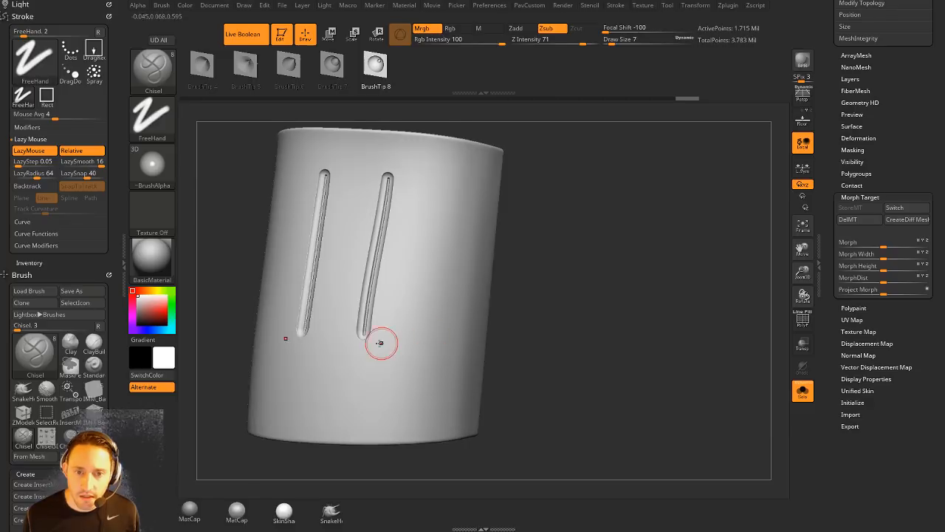
left_click_drag(422, 346, 434, 326)
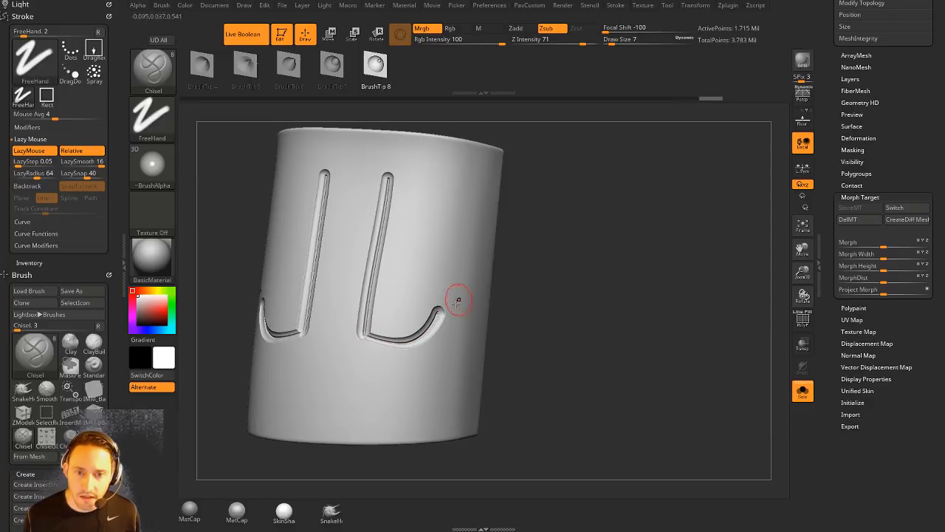
key("ctrl+z")
key("ctrl+z")
Step: Try carving thinner vertical grooves on the cylinder's front with a draw size of 4, and undo them
mouse_move(561, 281)
left_mouse_down()
mouse_move(595, 254)
mouse_move(595, 208)
mouse_move(620, 184)
left_mouse_up()
key("s")
left_click_drag(543, 212, 575, 207)
left_click_drag(434, 174, 437, 369)
left_click_drag(426, 179, 434, 336)
key("ctrl+z")
Step: Set the Chisel brush's Z Intensity to 81 and its draw size to 7
left_click(587, 42)
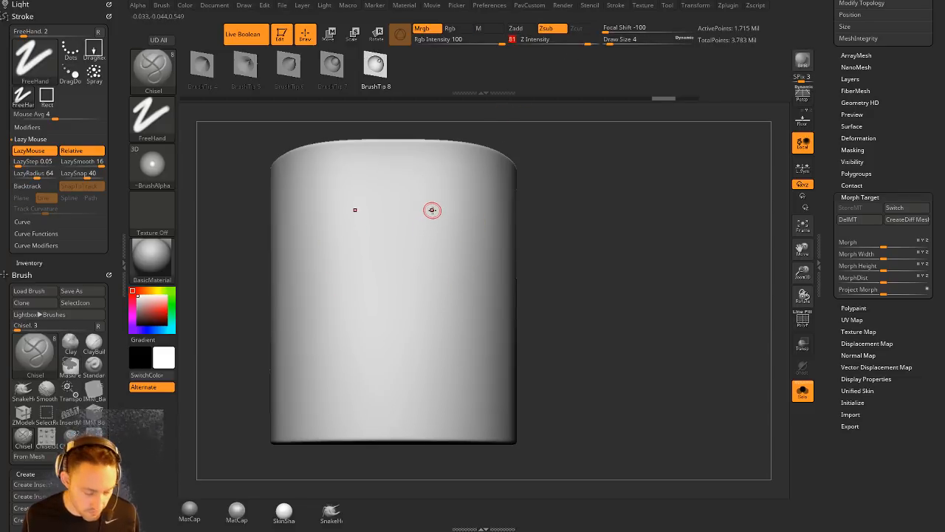
key("s")
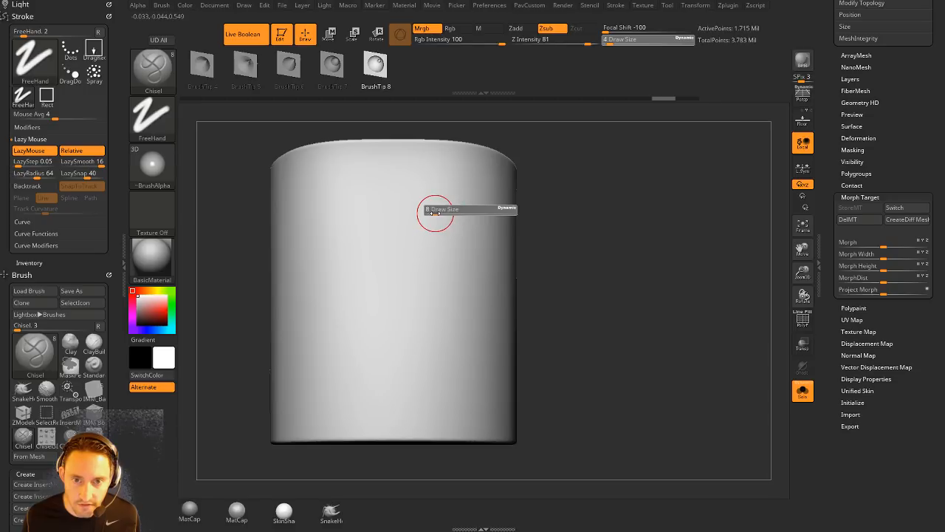
left_click(434, 211)
Step: Try carving crossing zigzag grooves that form a diamond on the cylinder, and undo the strokes
mouse_move(458, 180)
left_mouse_down()
mouse_move(399, 336)
mouse_move(409, 317)
mouse_move(460, 384)
mouse_move(463, 330)
mouse_move(497, 268)
mouse_move(489, 288)
mouse_move(394, 158)
left_mouse_up()
left_click_drag(629, 241, 641, 258)
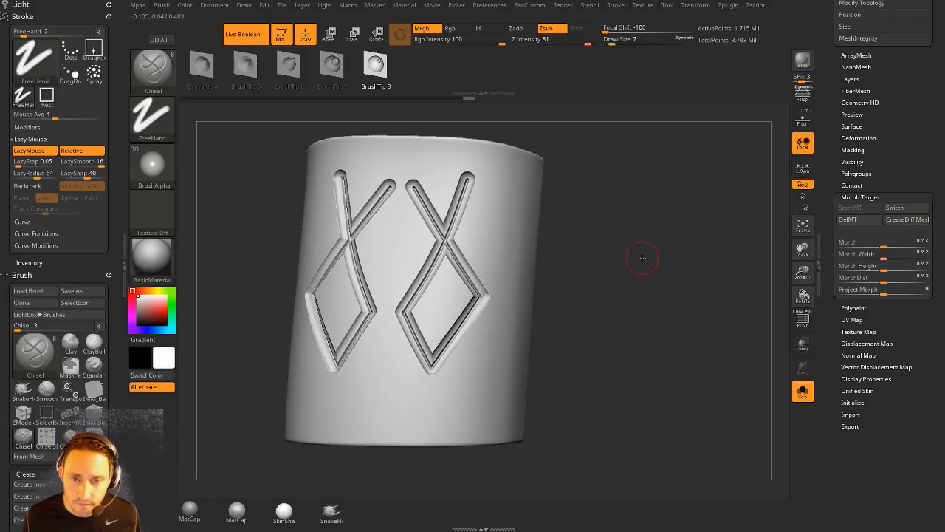
left_click_drag(516, 257, 633, 274)
key("ctrl+z")
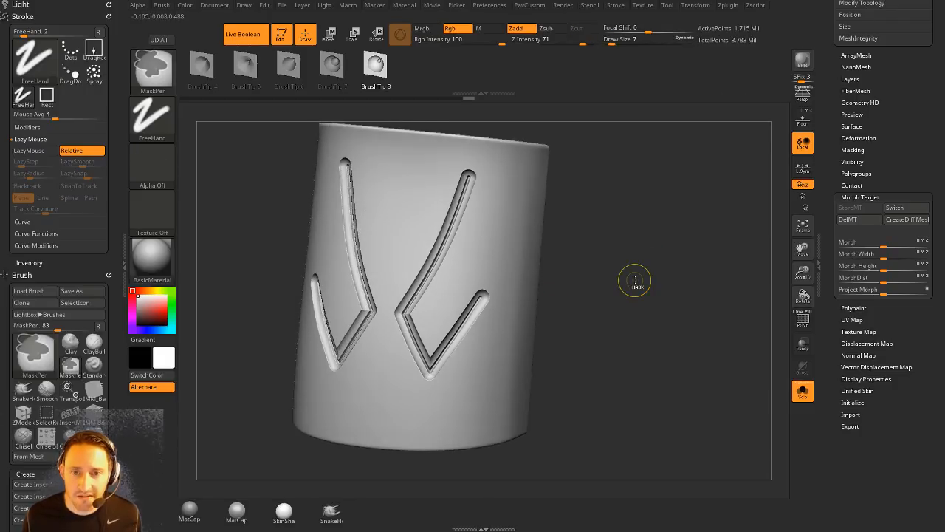
key("ctrl+z")
key("ctrl+z")
key("ctrl+z")
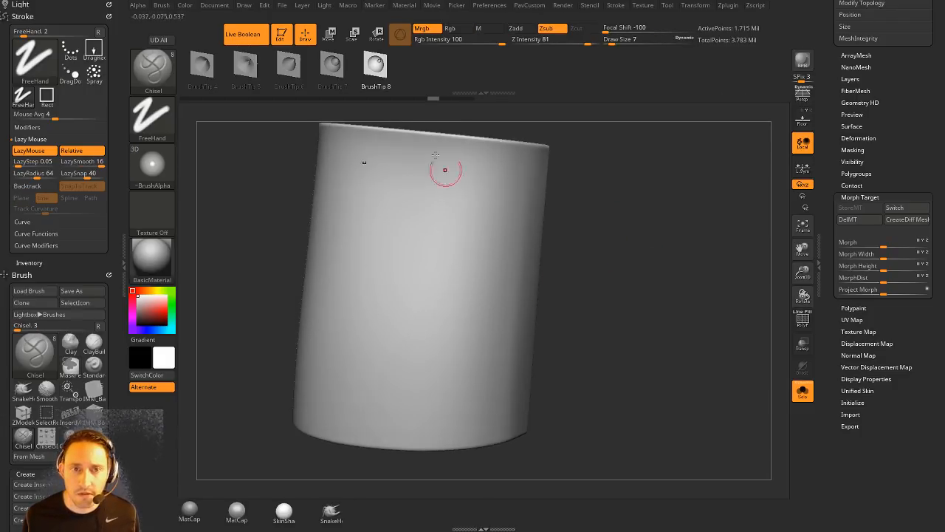
Step: Flatten the Chisel brush's tablet pressure curve for Size by raising its starting point to the maximum
left_click_drag(113, 304, 118, 189)
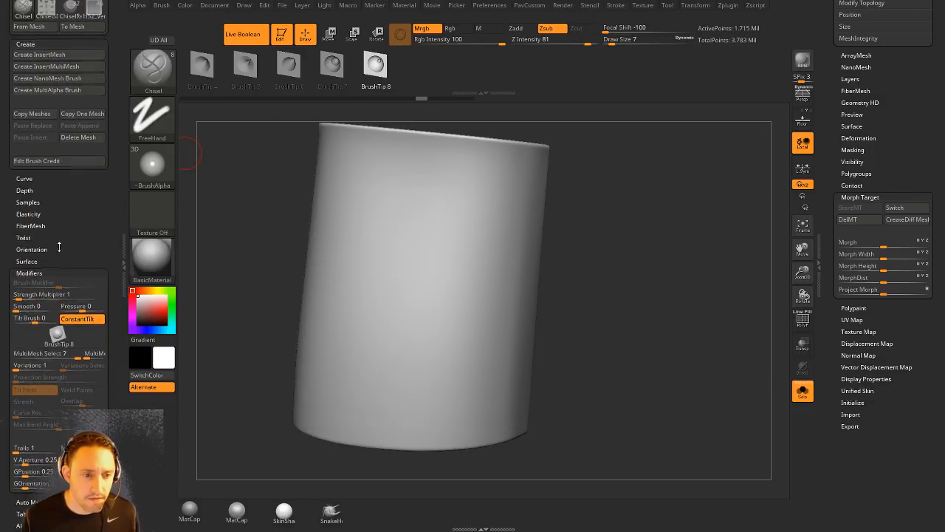
left_click_drag(58, 249, 60, 83)
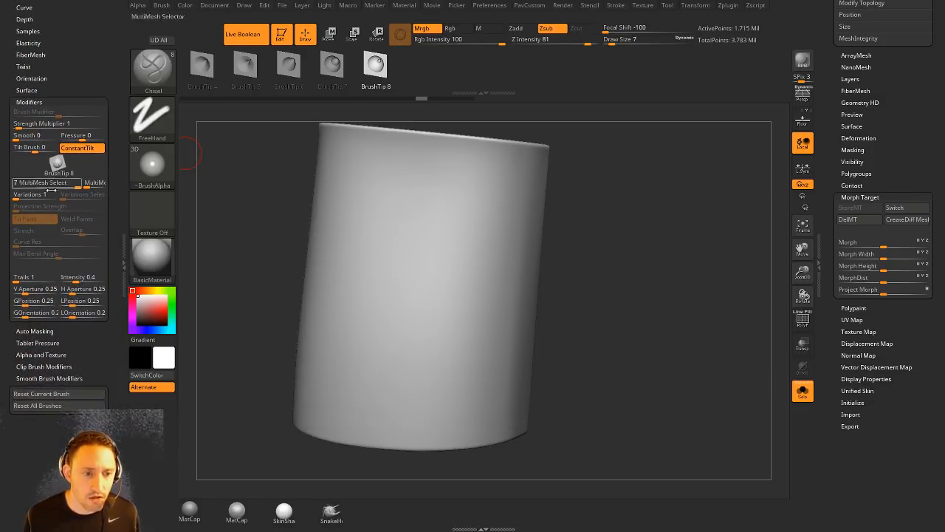
left_click(38, 342)
left_click_drag(73, 310, 79, 412)
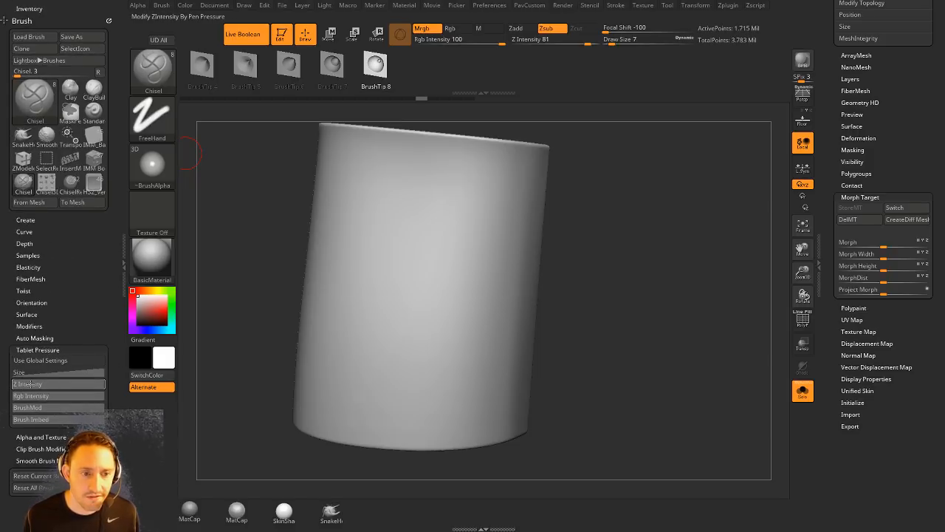
left_click(30, 385)
left_click(67, 372)
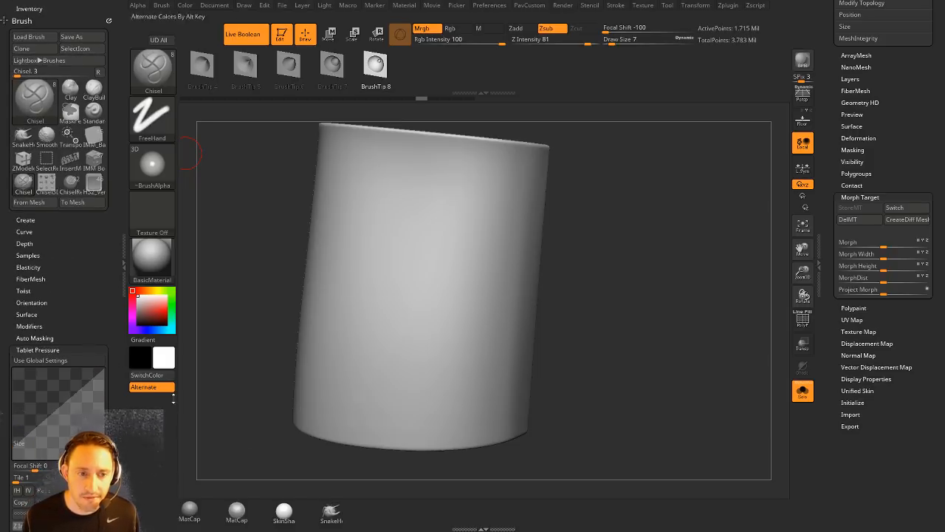
left_click_drag(109, 393, 110, 254)
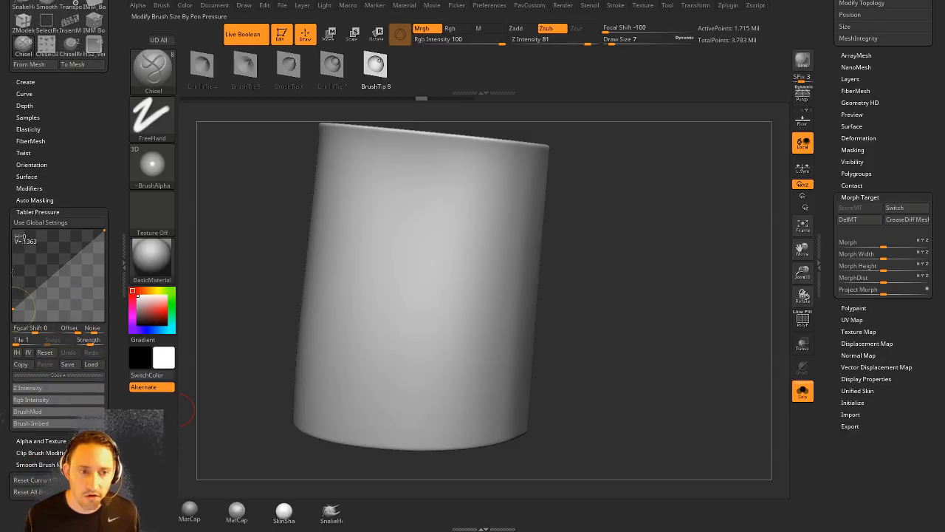
left_click_drag(13, 306, 13, 227)
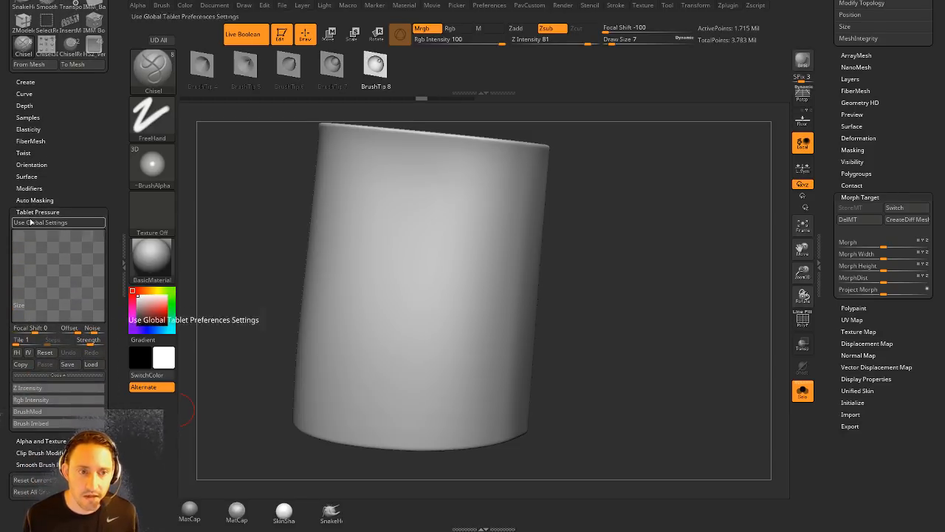
Step: Test the pressure-independent Chisel brush by carving overlapping angular grooves across the cylinder
left_click_drag(629, 225, 618, 254, "alt")
mouse_move(428, 217)
left_mouse_down()
mouse_move(427, 313)
mouse_move(415, 310)
mouse_move(464, 342)
mouse_move(480, 247)
mouse_move(475, 274)
mouse_move(383, 237)
left_mouse_up()
left_click_drag(569, 228, 489, 232)
left_click_drag(418, 300, 415, 369)
mouse_move(564, 284)
left_mouse_down()
mouse_move(561, 268)
mouse_move(553, 291)
left_mouse_up()
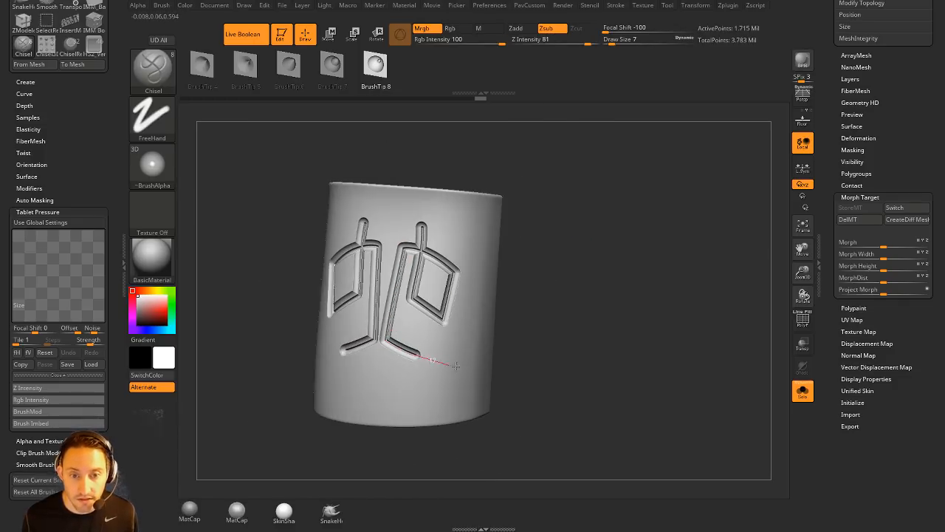
mouse_move(509, 343)
left_mouse_down()
mouse_move(545, 293)
mouse_move(497, 295)
mouse_move(546, 297)
mouse_move(537, 290)
left_mouse_up()
left_click_drag(580, 258, 630, 257)
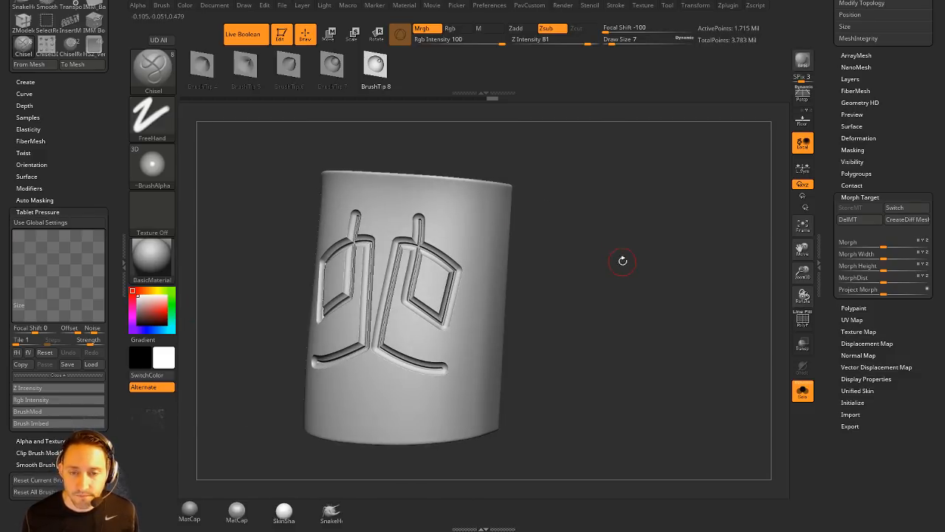
Step: Undo the angular test grooves on the cylinder
key("ctrl+z")
key("ctrl+z")
key("ctrl+z")
key("ctrl+z")
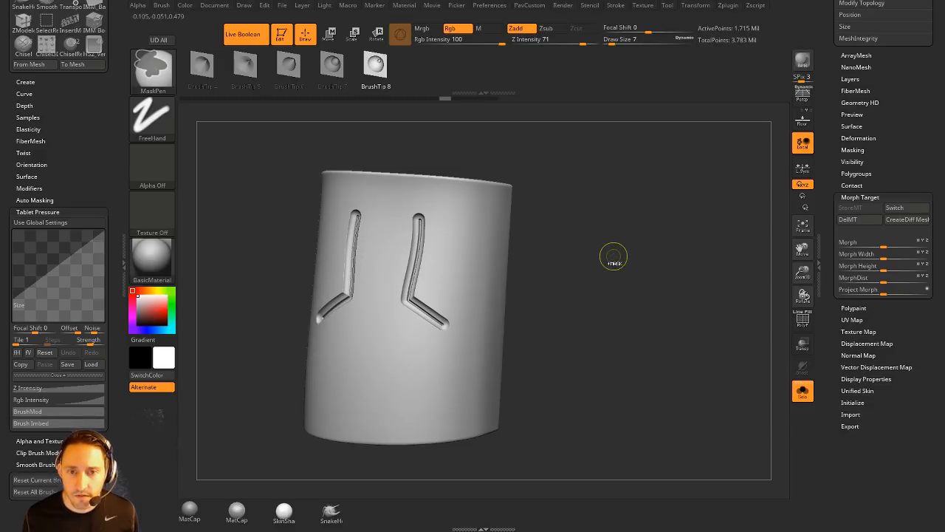
key("ctrl+z")
key("ctrl+z")
key("ctrl+z")
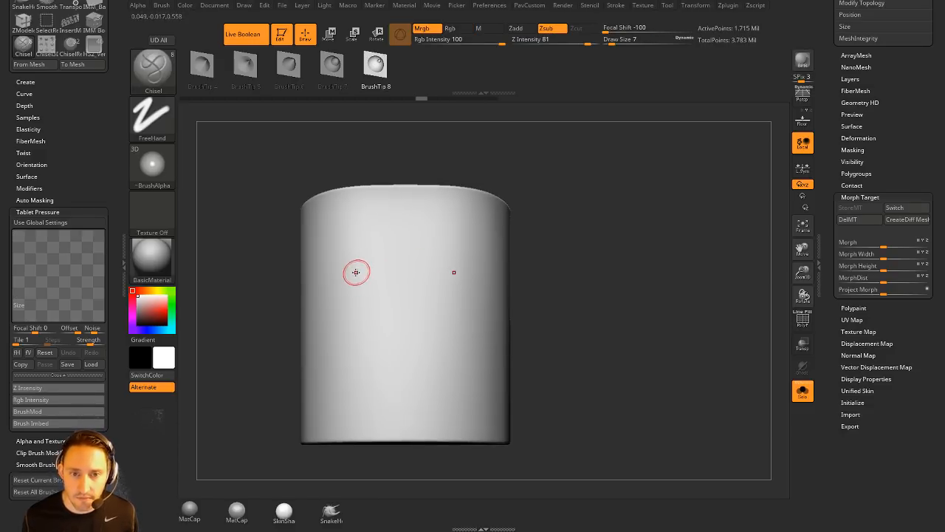
Step: Try carving a straight horizontal groove across the cylinder's front, and undo it
left_click_drag(547, 200, 557, 219)
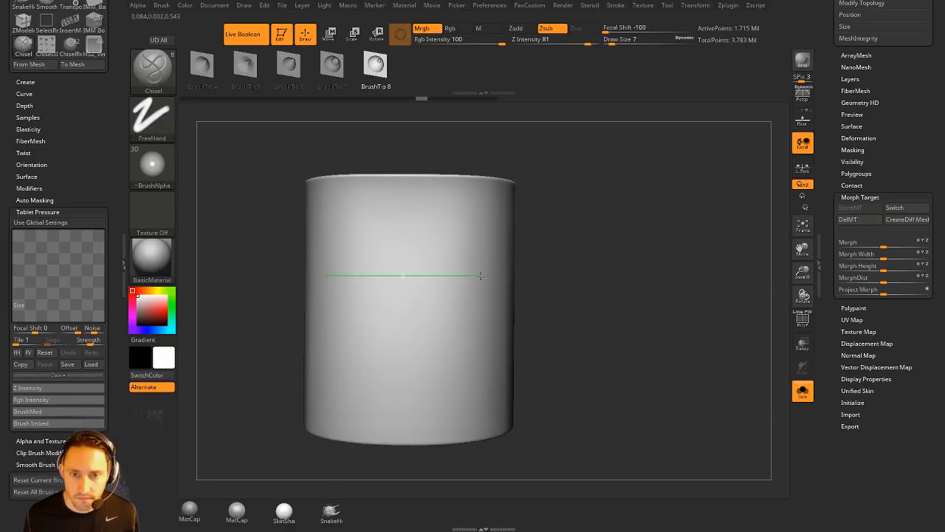
mouse_move(480, 275)
left_mouse_down()
mouse_move(643, 278)
mouse_move(601, 277)
left_mouse_up()
key("ctrl+z")
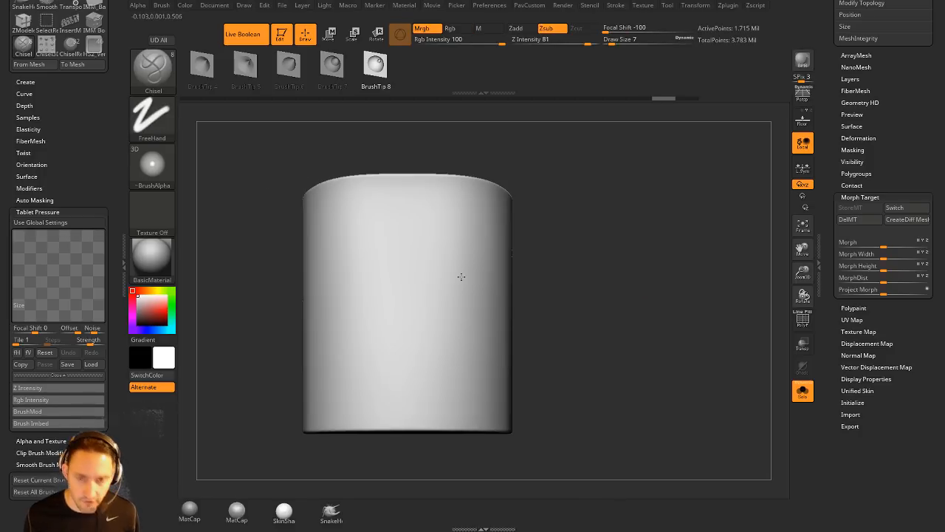
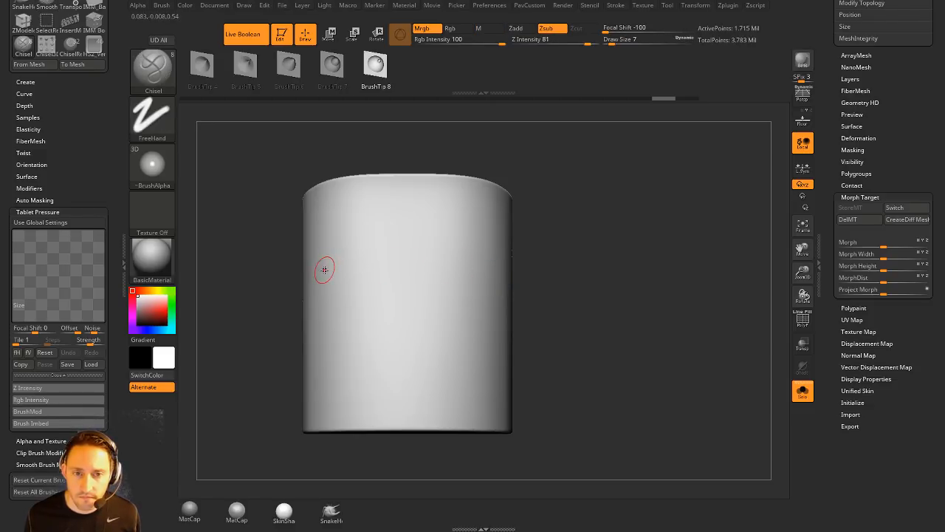
Step: Carve one straight horizontal groove across the middle of the cylinder's front with the Chisel brush
key("shift")
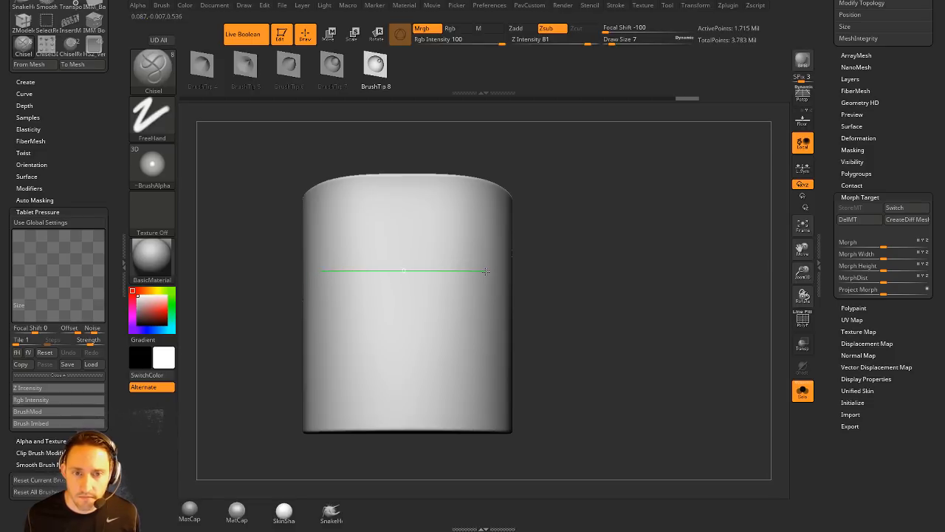
left_click_drag(485, 271, 486, 271)
left_click_drag(644, 268, 658, 293)
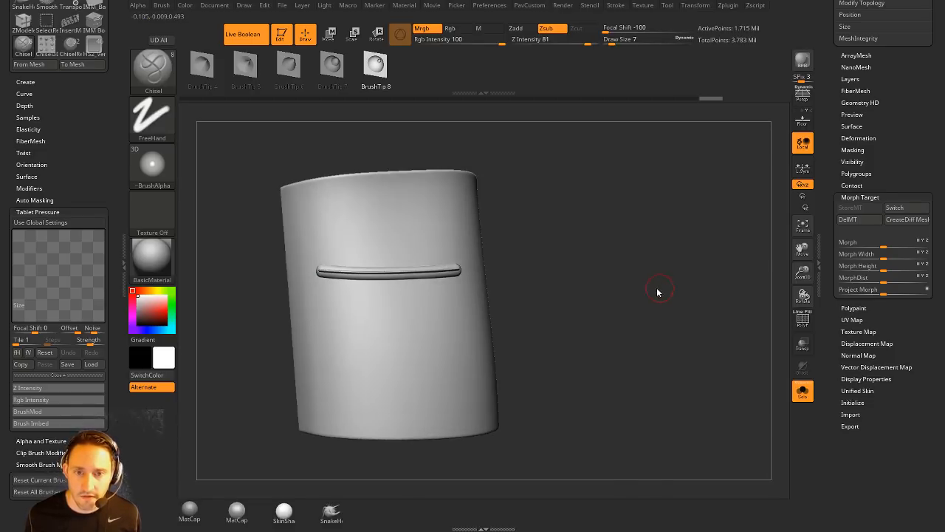
Step: Try Mirror And Weld on the grooved cylinder, and delete its lower subdivision levels
key("space")
left_click(657, 236)
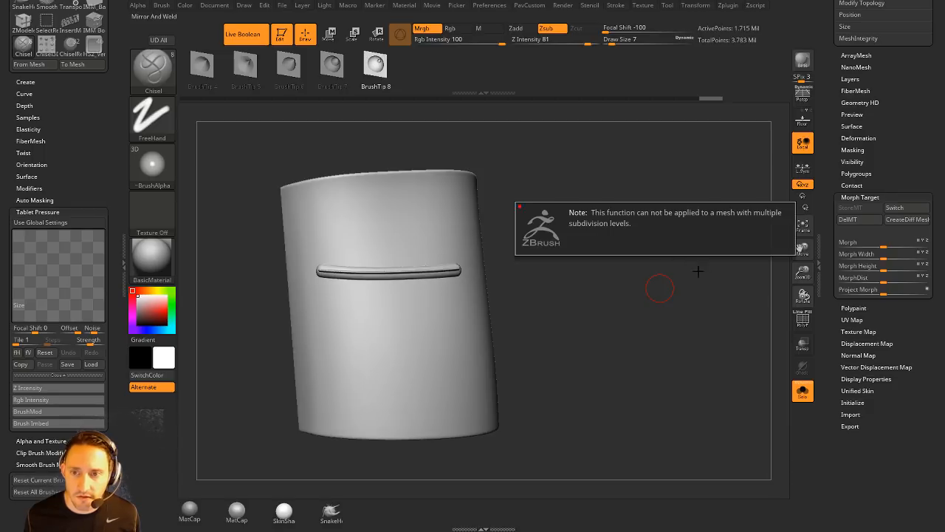
scroll(832, 171, "up", 5)
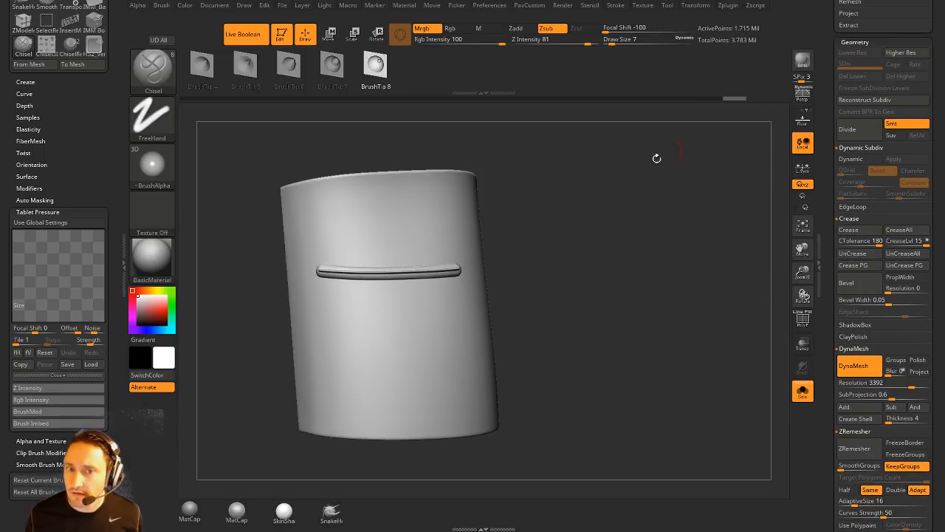
Step: Try mirroring the horizontal groove across the cylinder with Mirror And Weld, and undo the result
left_click_drag(658, 157, 613, 230, "shift")
key("5")
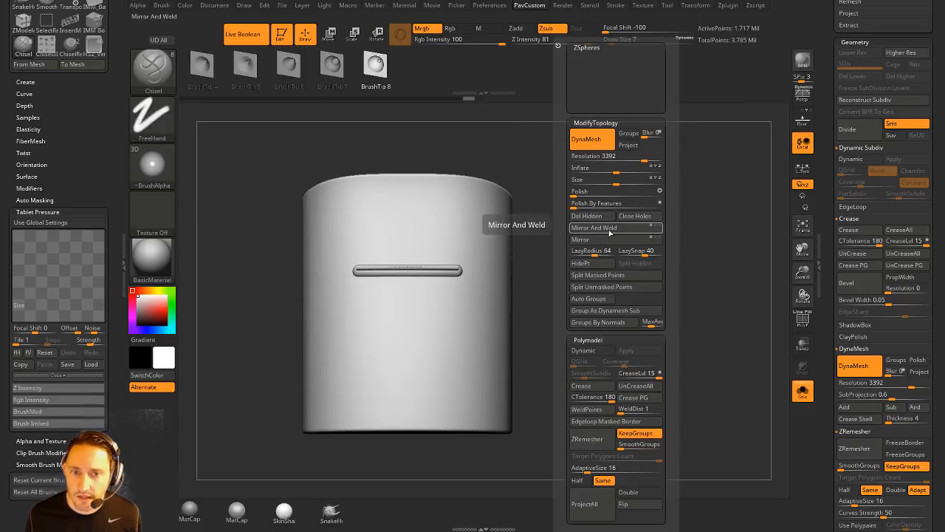
left_click(611, 229)
left_click_drag(626, 249, 642, 282)
key("ctrl+z")
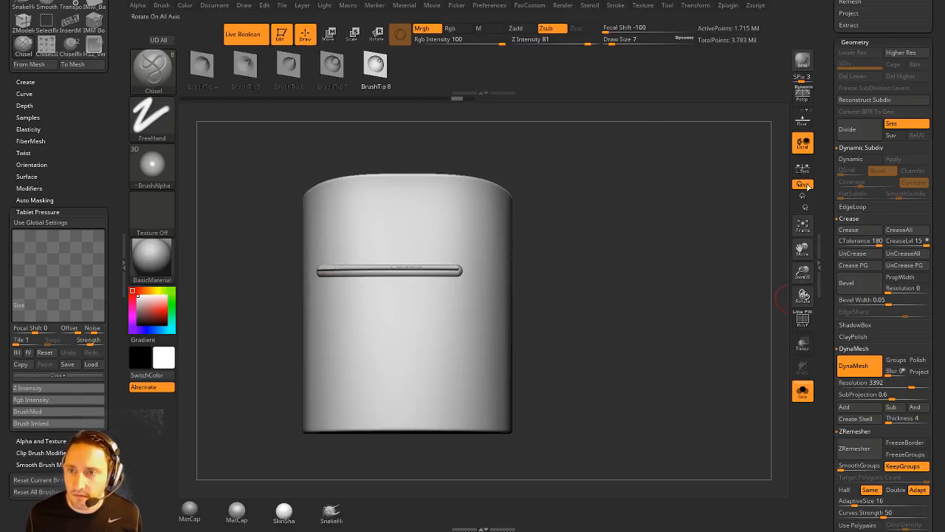
Step: Try flipping the grooved cylinder with Mirror, and undo back to the ungrooved surface
left_click(803, 167)
left_click_drag(634, 246, 589, 266)
left_click(803, 168)
key("2")
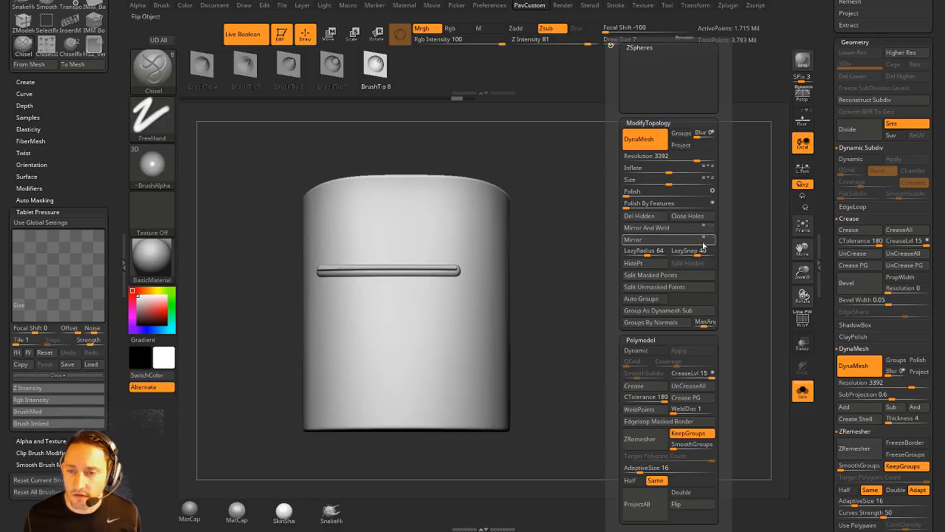
left_click(685, 243)
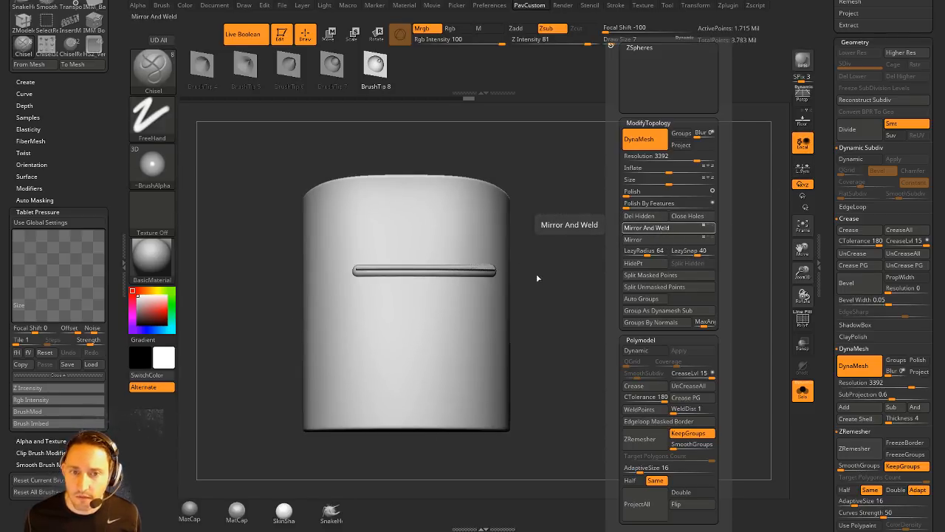
mouse_move(595, 226)
left_mouse_down()
mouse_move(694, 251)
mouse_move(687, 236)
mouse_move(667, 241)
mouse_move(652, 214)
mouse_move(643, 225)
left_mouse_up()
key("ctrl+z")
key("ctrl+z")
key("ctrl+z")
key("ctrl+z")
Step: Carve one short straight horizontal groove across the upper front of the cylinder with the Chisel brush
key("w")
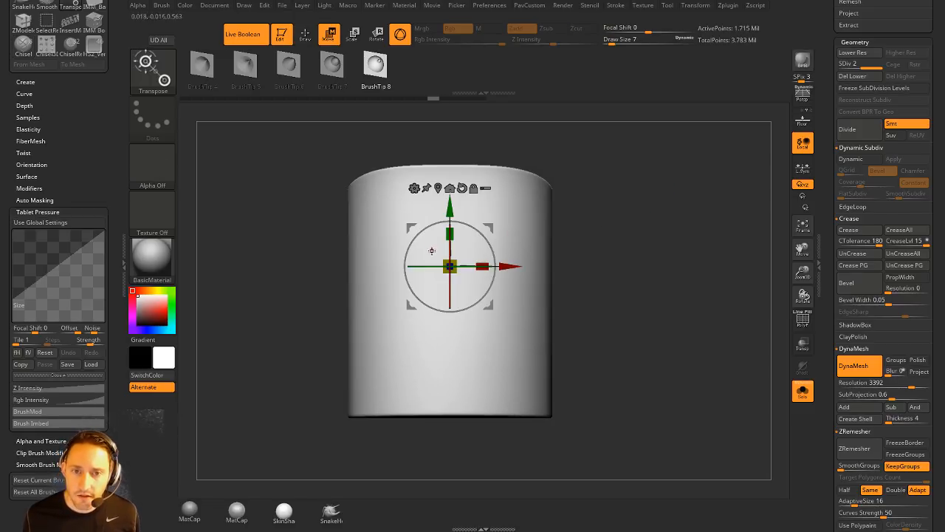
key("q")
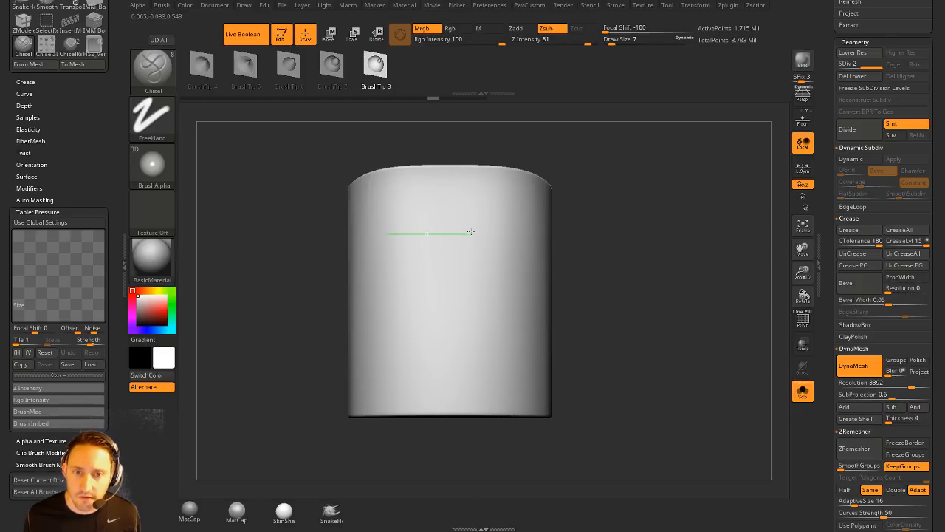
left_click_drag(503, 234, 503, 234)
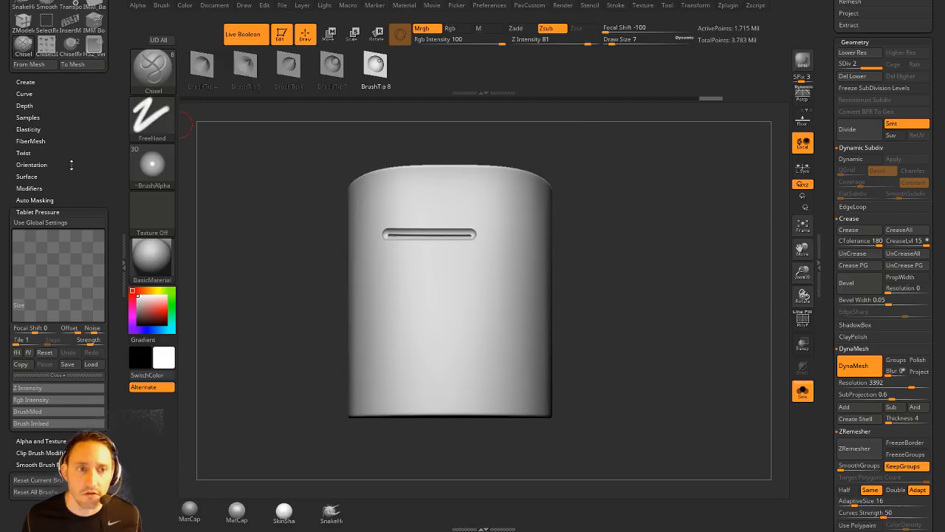
Step: Open the modifier settings of the Chisel brush's stroke
scroll(71, 165, "up", 3)
scroll(54, 194, "up", 2)
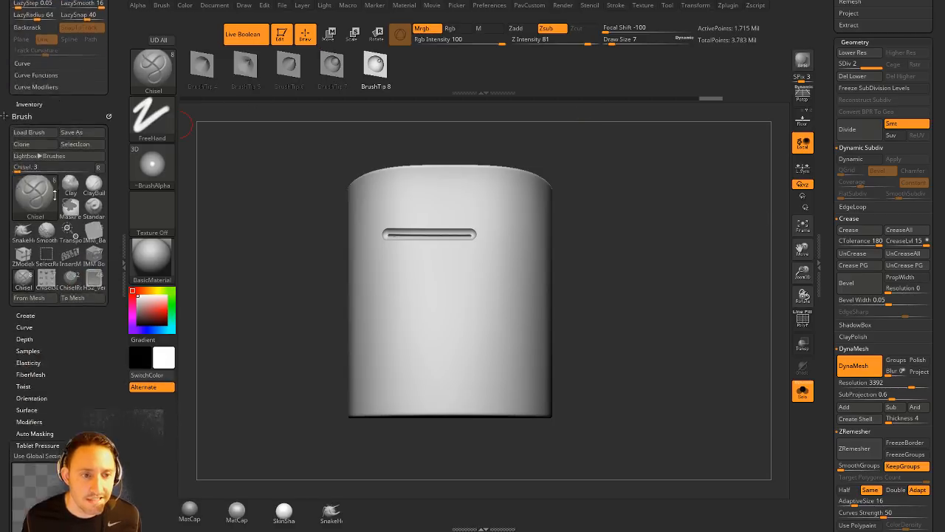
scroll(51, 165, "down", 5)
scroll(63, 167, "up", 5)
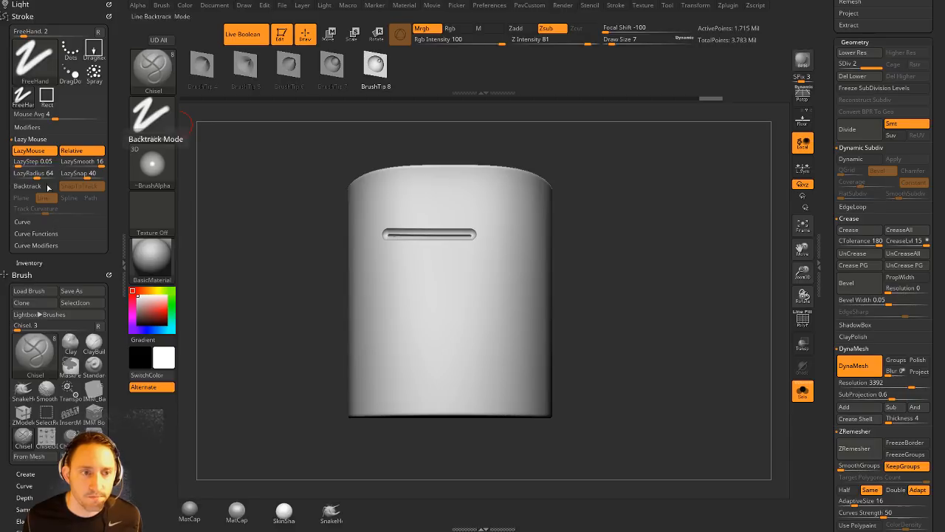
left_click(28, 127)
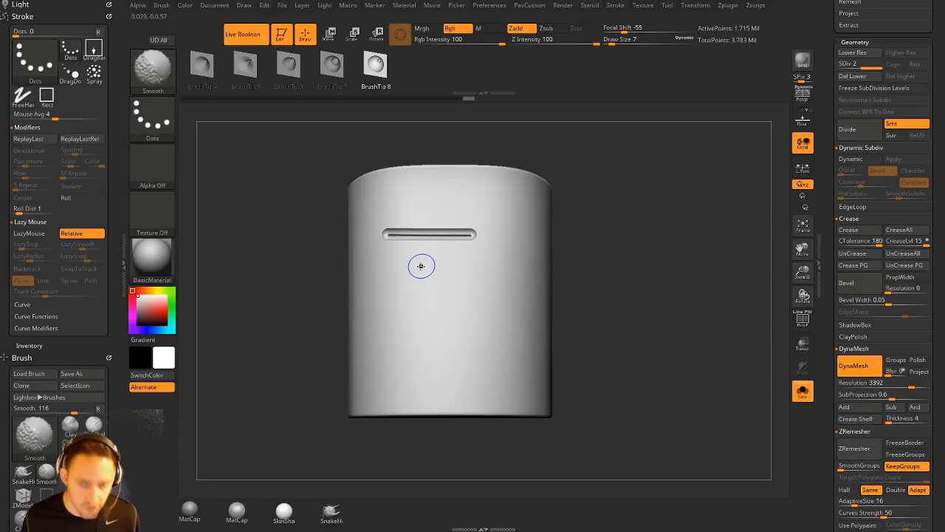
Step: Try carving two staggered horizontal grooves below the first one, and undo both
left_click_drag(421, 266, 533, 265)
left_click_drag(458, 308, 575, 307, "shift")
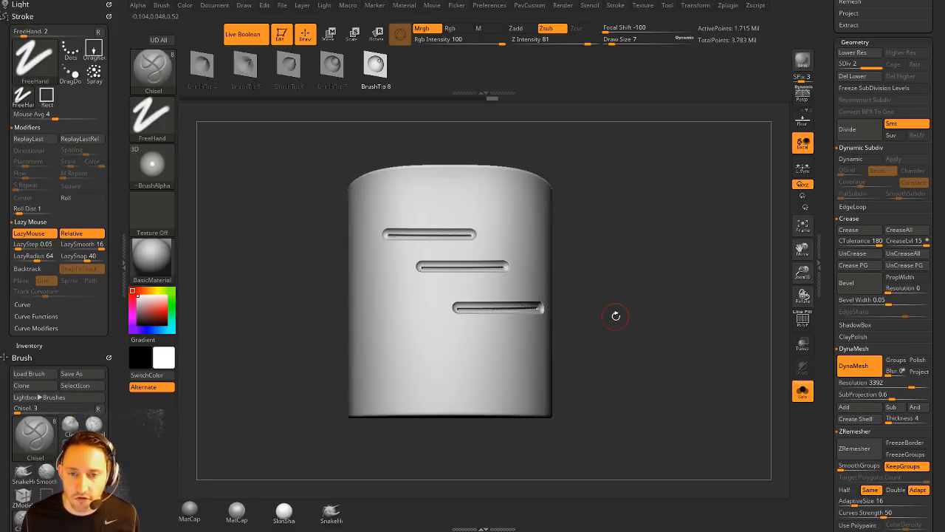
key("ctrl")
key("ctrl+z")
key("ctrl+z")
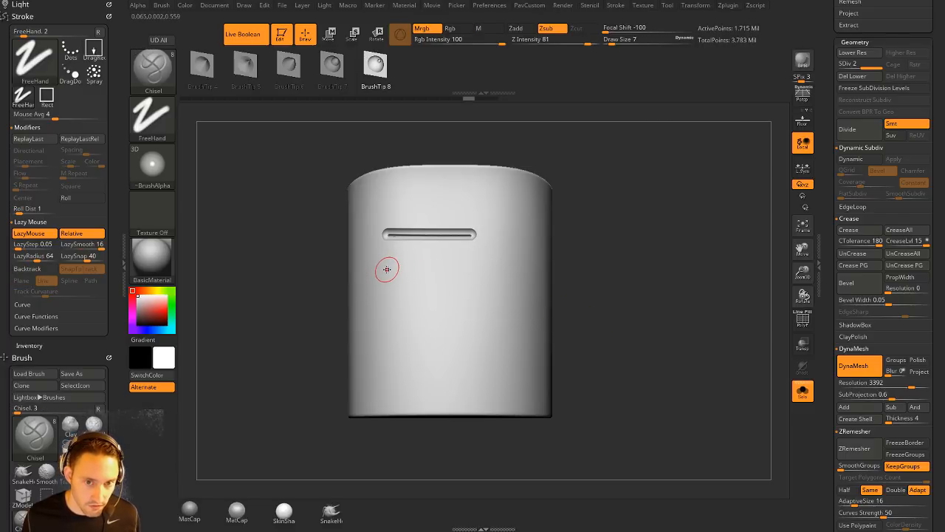
Step: Carve three more straight horizontal grooves of similar length, stacked in line beneath the first groove
left_click_drag(386, 269, 504, 268, "shift")
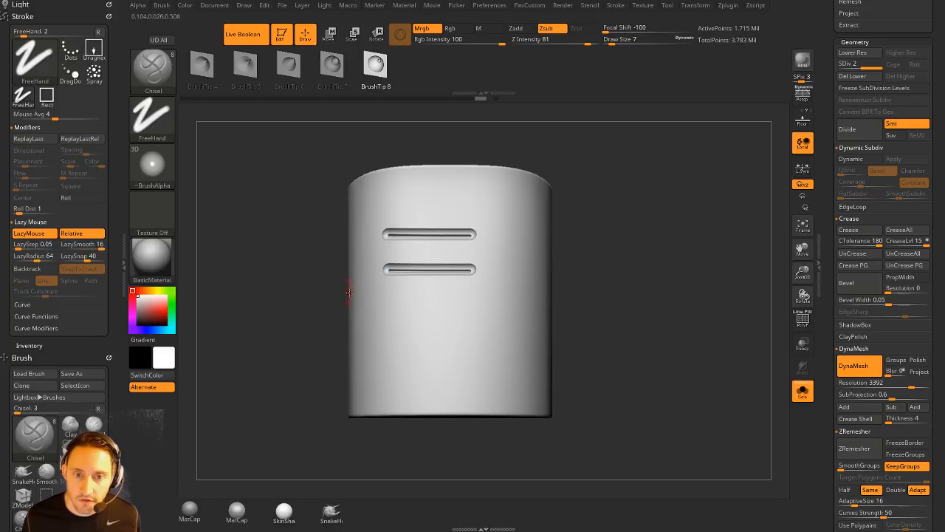
left_click_drag(383, 304, 504, 305, "shift")
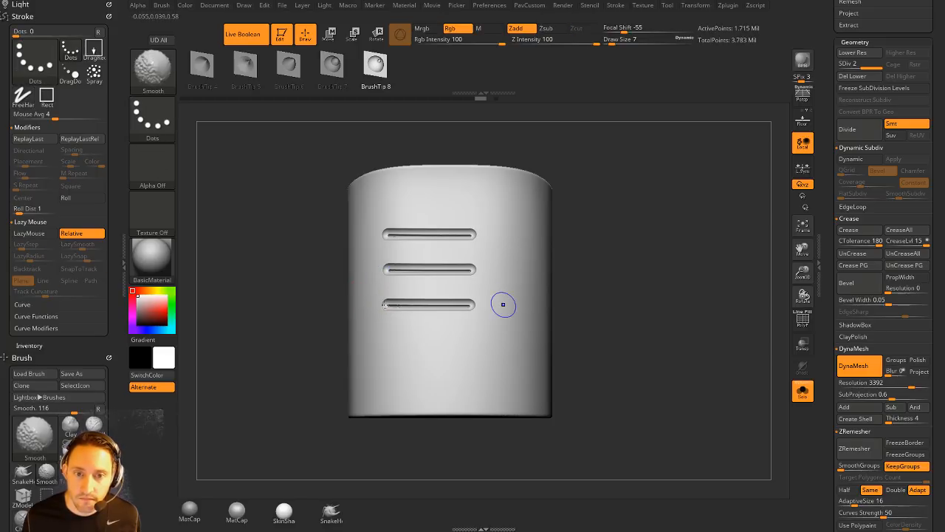
left_click_drag(381, 344, 473, 347, "shift")
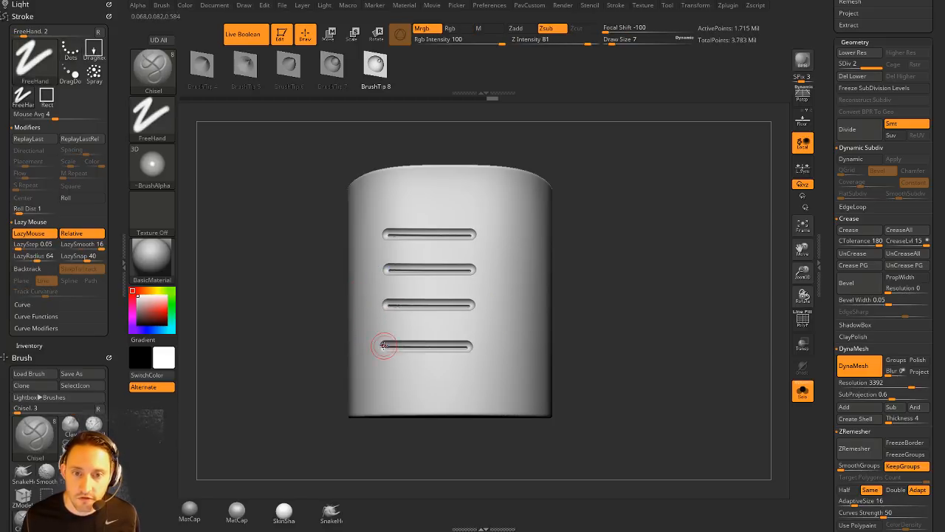
Step: Delete the cylinder's lower subdivision levels and apply Mirror And Weld to mirror the four grooves
key("grave")
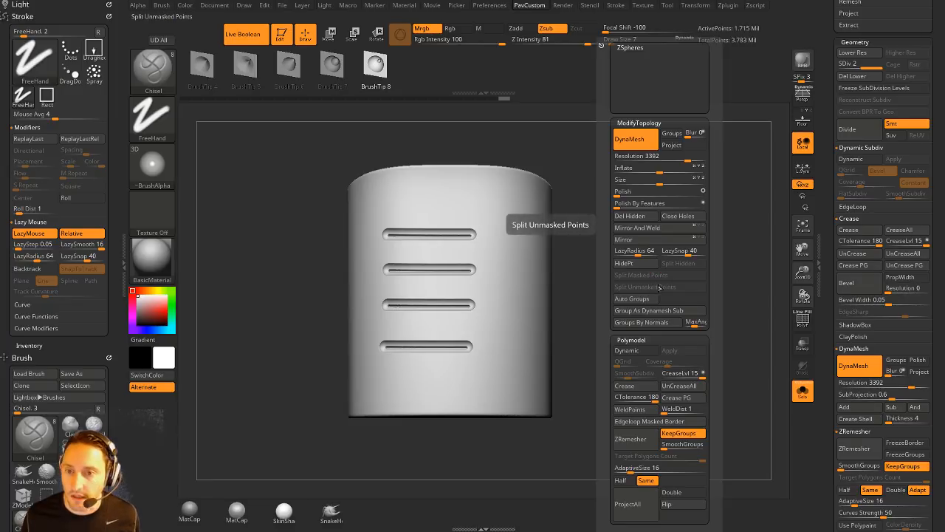
left_click(645, 249)
left_click(655, 241)
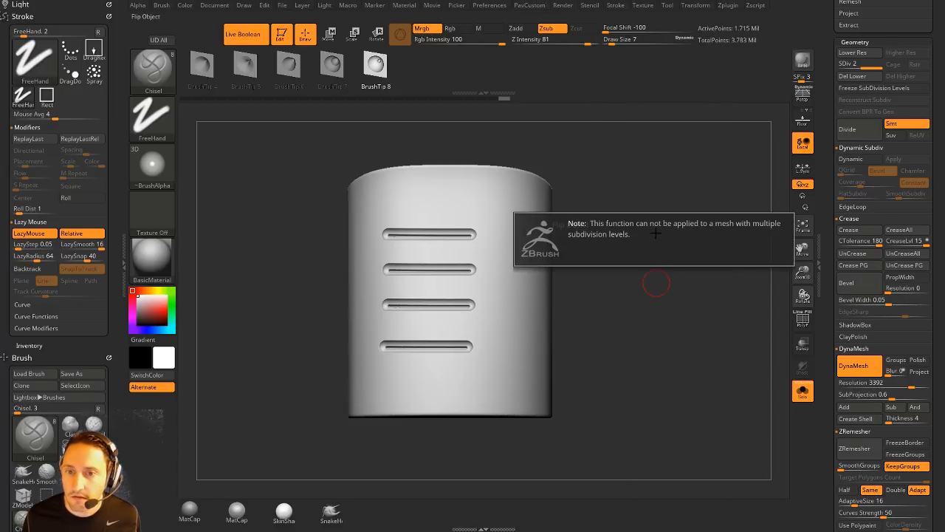
left_click(852, 76)
key("grave")
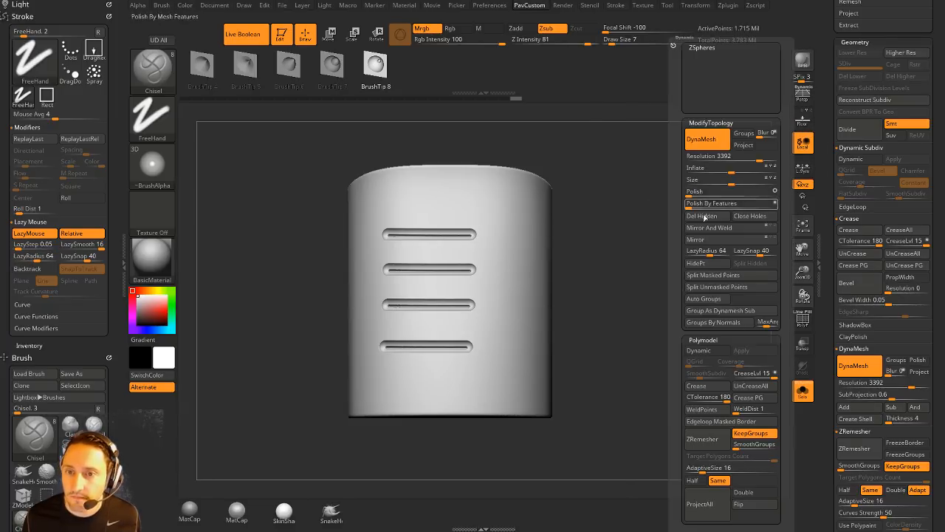
left_click(708, 228)
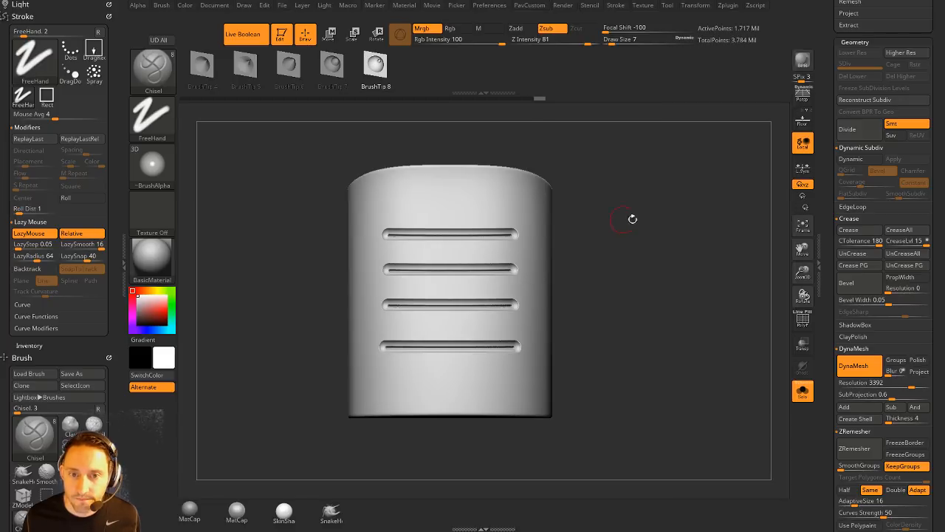
mouse_move(632, 218)
left_mouse_down("alt")
mouse_move(670, 204)
mouse_move(654, 223)
mouse_move(716, 249)
mouse_move(659, 247)
mouse_move(696, 274)
mouse_move(668, 291)
mouse_move(677, 286)
left_mouse_up("alt")
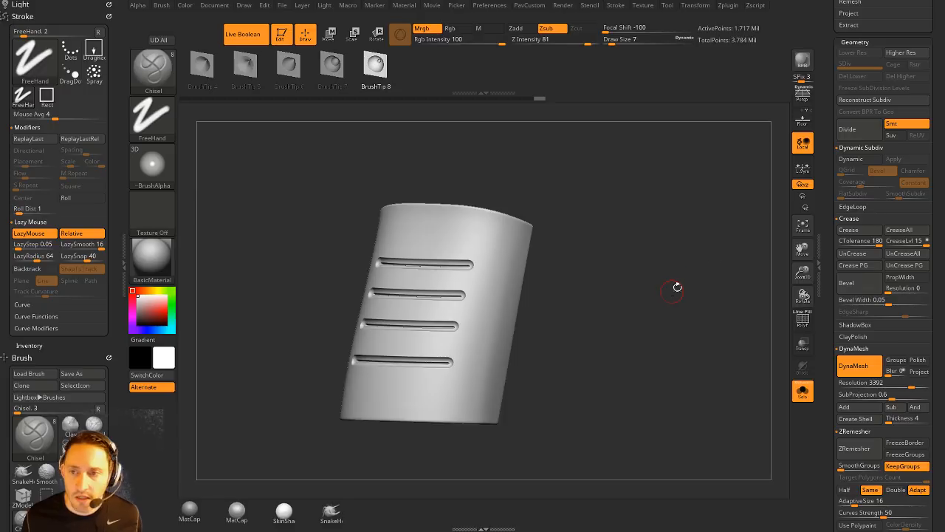
Step: Switch to the PolyMesh3D star tool and initialize it as a QCube
left_click_drag(827, 105, 845, 380)
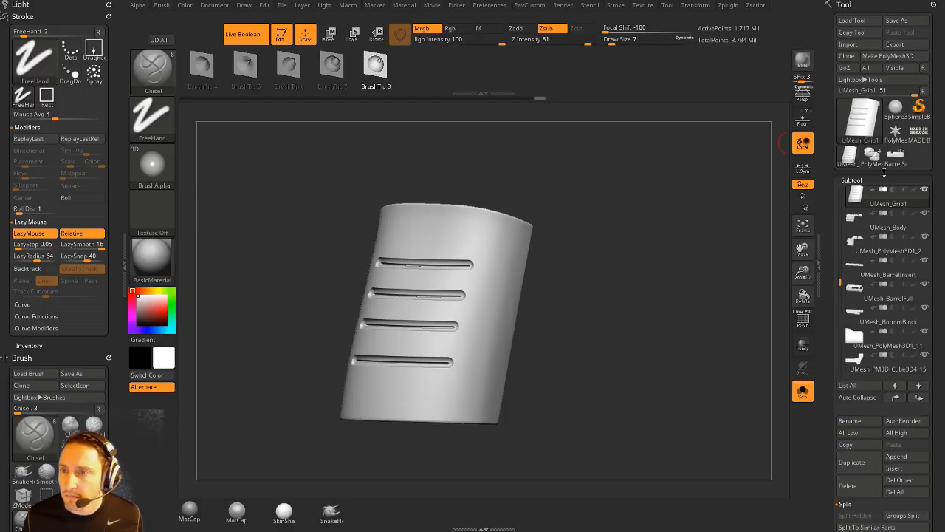
left_click(895, 109)
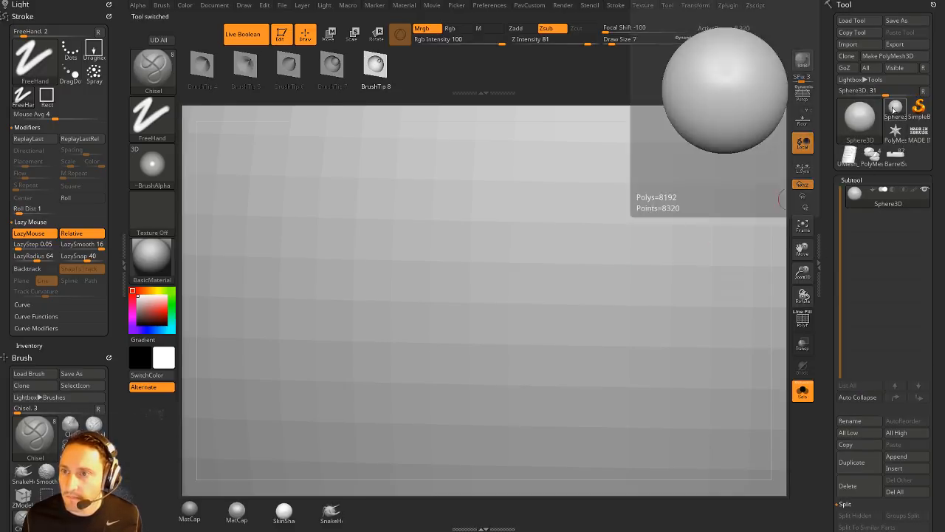
left_click(894, 133)
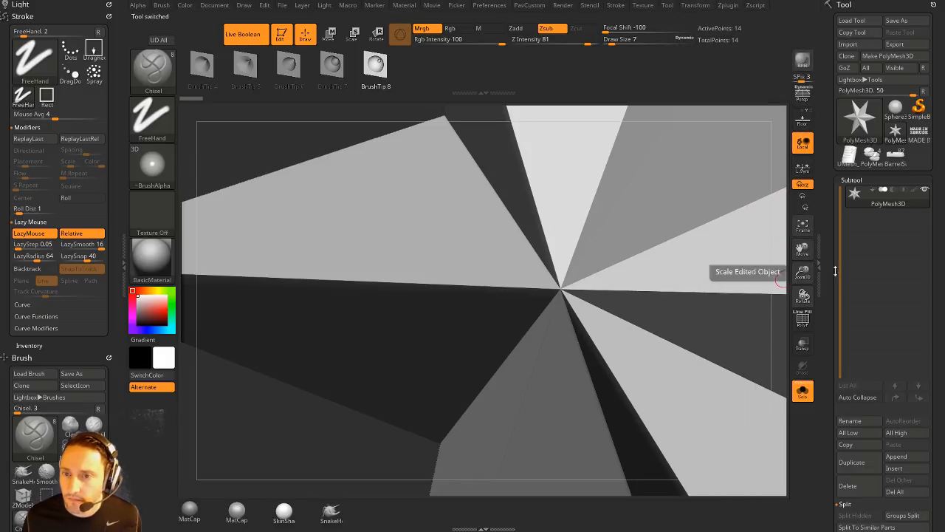
left_click_drag(832, 274, 834, 78)
key("shift")
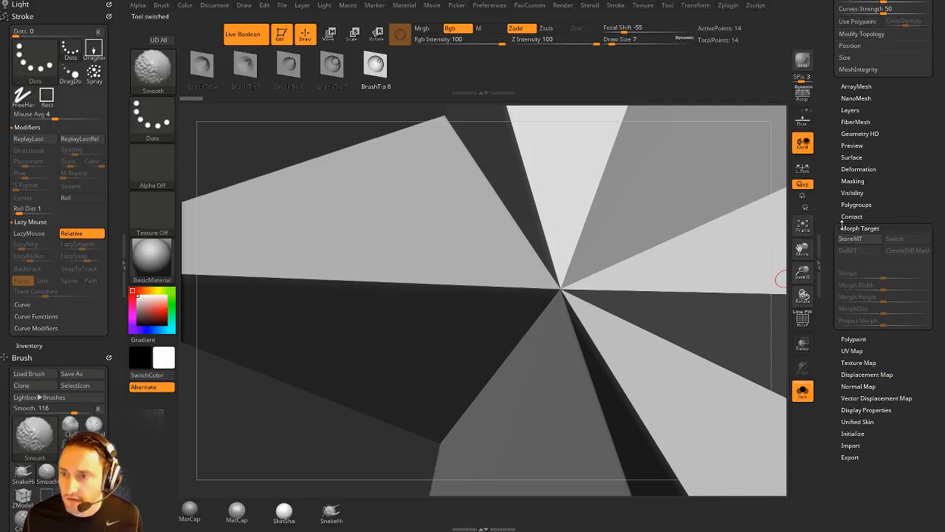
left_click(849, 228)
left_click(852, 334)
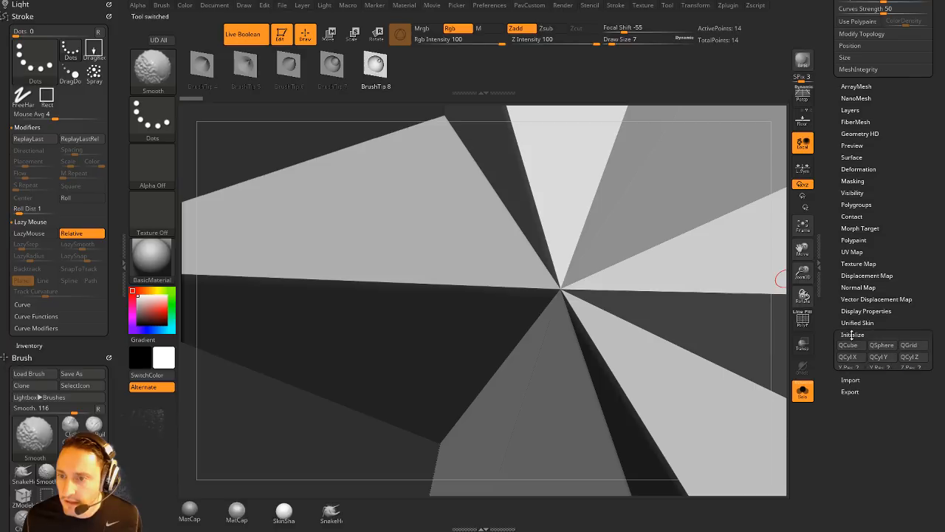
left_click(849, 344)
Step: Unify the new cube's size with the Deformation settings and frame it in the view
left_click(850, 170)
left_click(847, 180)
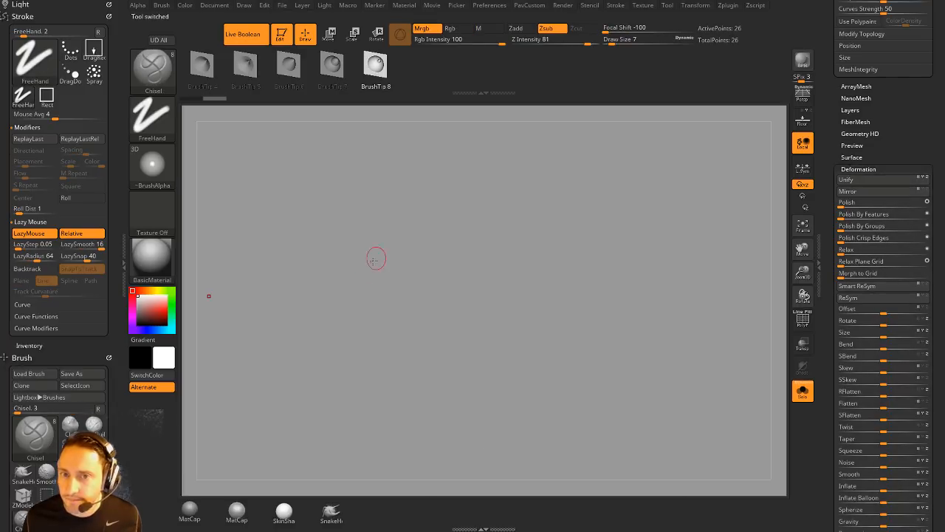
left_click(802, 223)
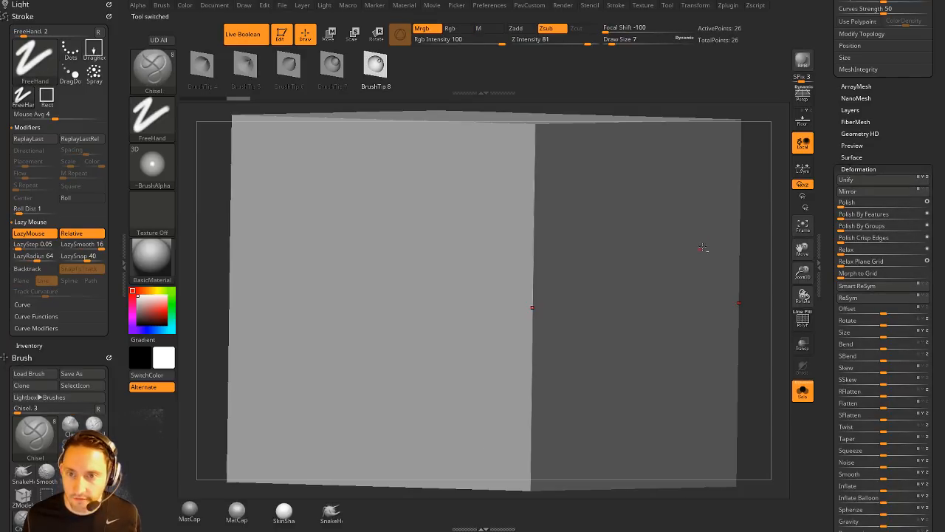
key("f")
Step: Subdivide the cube repeatedly into a dense rounded block, checking its polyframe and hiding it again
key("shift+f")
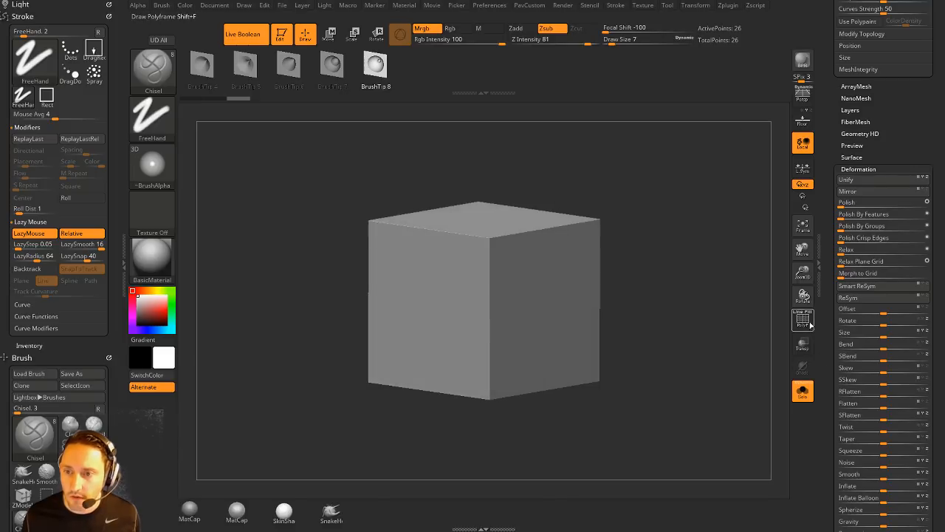
left_click_drag(641, 281, 675, 273)
key("ctrl+d")
key("ctrl+d")
key("ctrl+d")
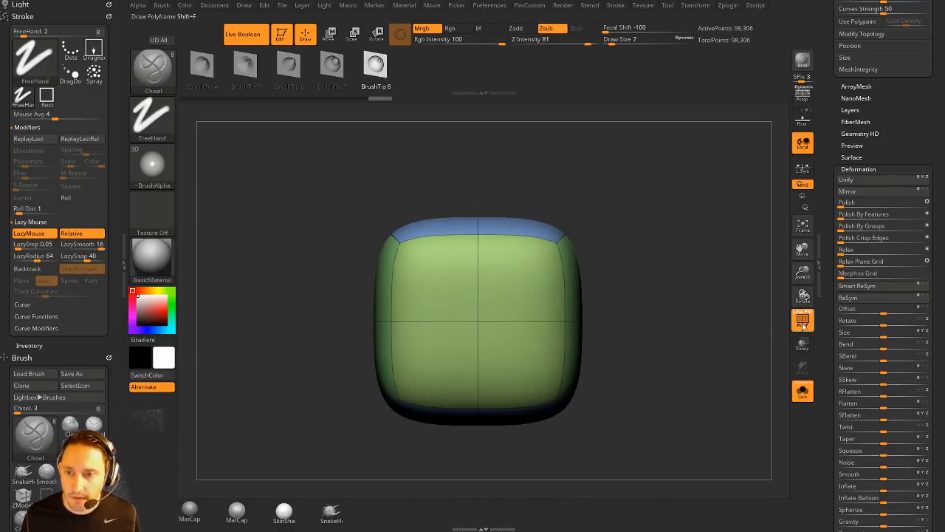
left_click(802, 319)
Step: Select the Standard brush and set it to the DragRect stroke, Alpha 06 and a Z Intensity of 48
key("b")
key("s")
key("t")
key("s")
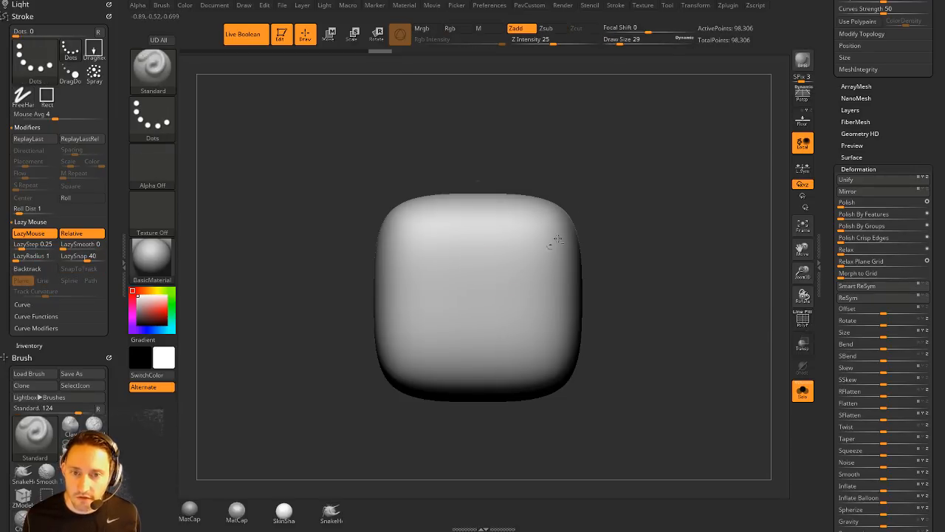
right_click_drag(439, 244, 432, 261, "alt")
left_click(152, 118)
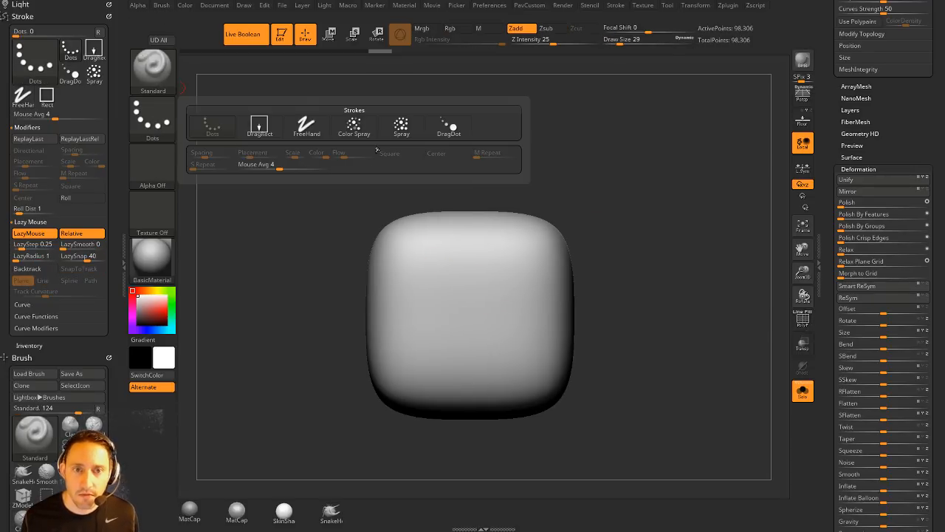
left_click(260, 127)
key("alt+a")
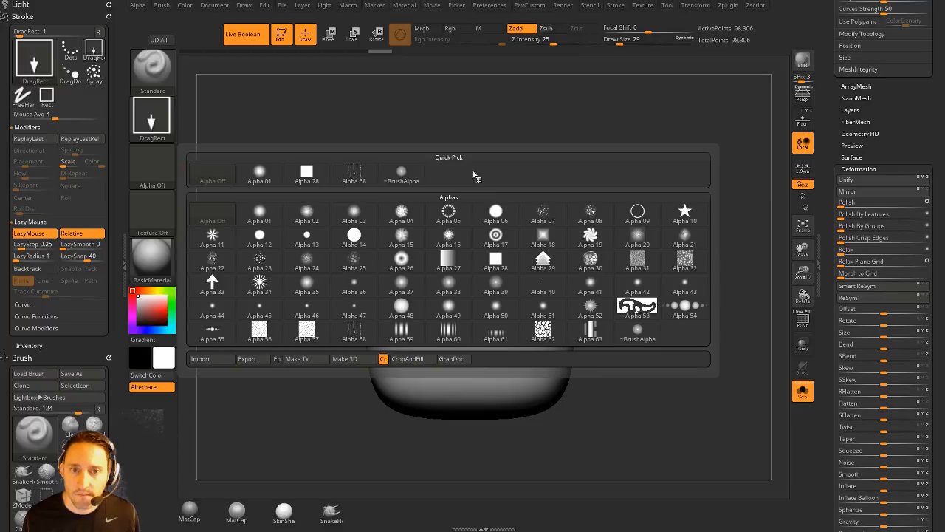
left_click(503, 218)
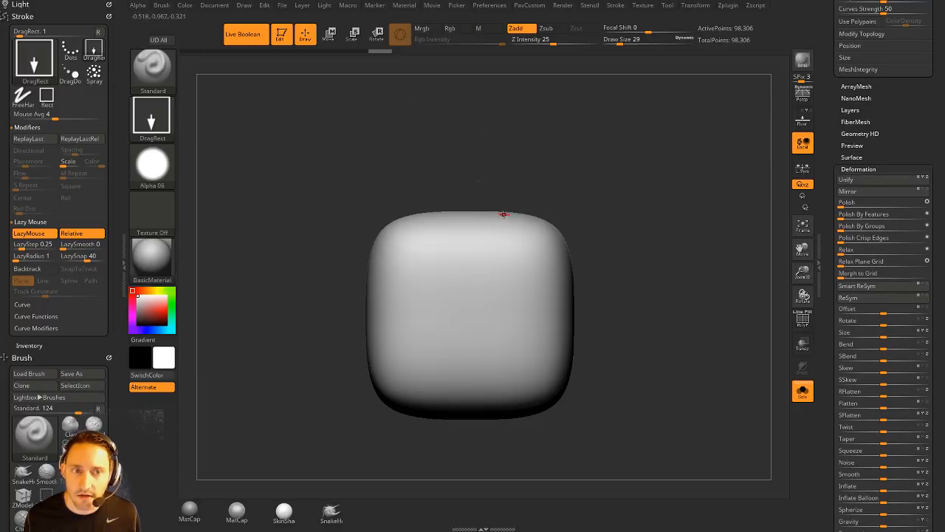
left_click_drag(552, 43, 570, 42)
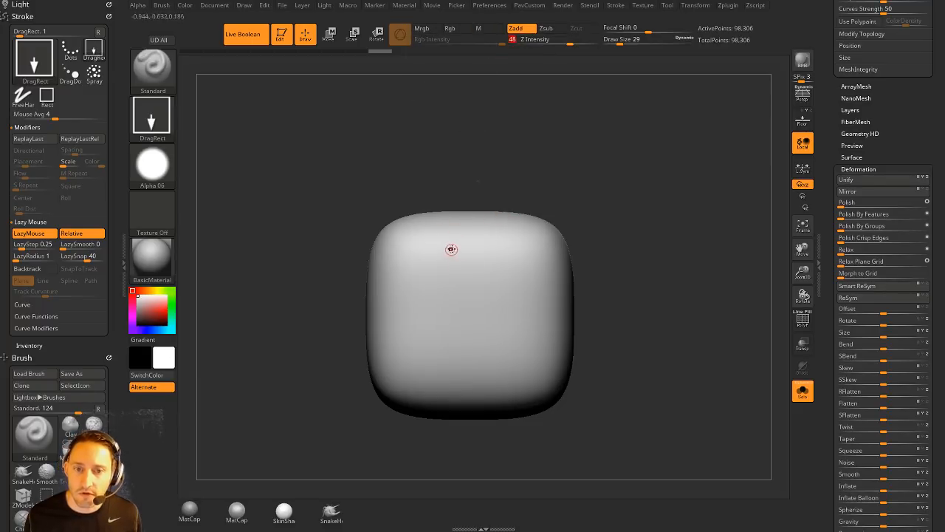
Step: Lower the brush's Focal Shift, testing the circular alpha on the block's front before and after, and undo the test stamps
left_click_drag(434, 270, 459, 277)
key("ctrl+z")
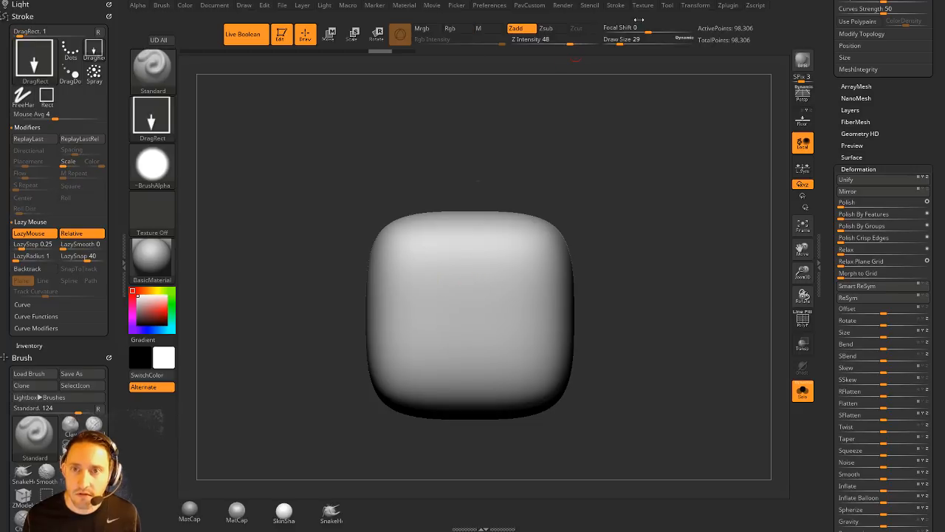
left_click_drag(638, 23, 587, 27)
mouse_move(435, 273)
left_mouse_down()
mouse_move(624, 303)
mouse_move(612, 302)
mouse_move(684, 276)
left_mouse_up()
key("ctrl")
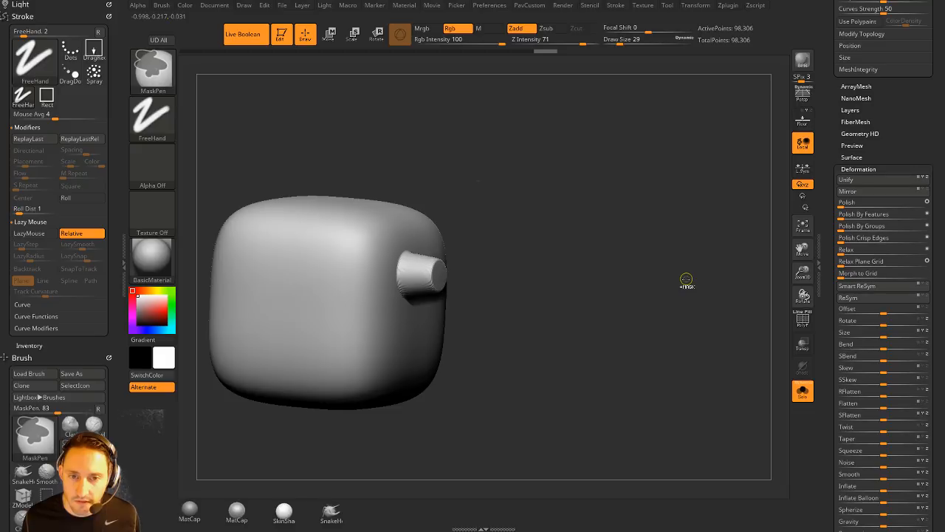
key("ctrl+z")
key("ctrl+z")
key("ctrl+z")
Step: Face the block's front squarely and stamp a small raised disc on its upper left area with the circular alpha
left_click_drag(686, 278, 595, 264, "shift")
left_click_drag(313, 267, 342, 280)
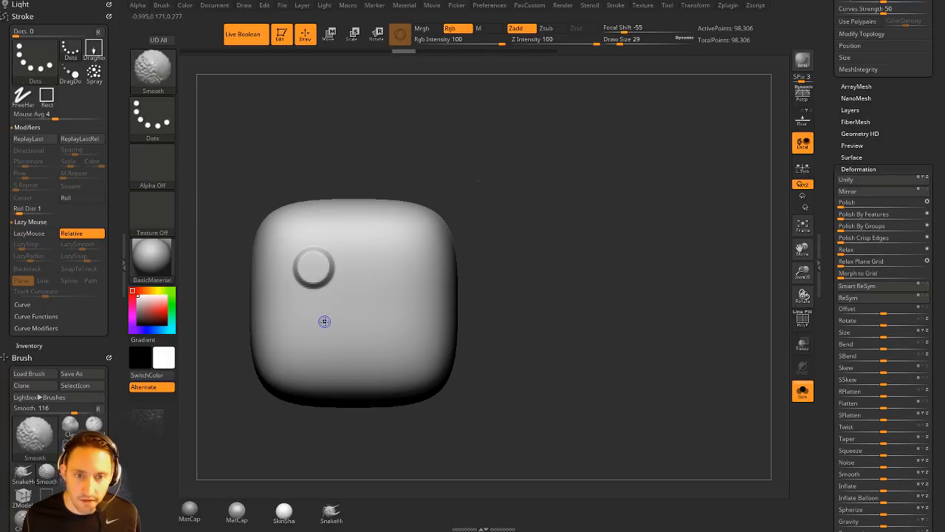
Step: Stamp seven more raised discs across the block's front face with the circular alpha
left_click_drag(322, 323, 323, 342)
left_click_drag(375, 277, 379, 297)
left_click_drag(382, 333, 382, 353)
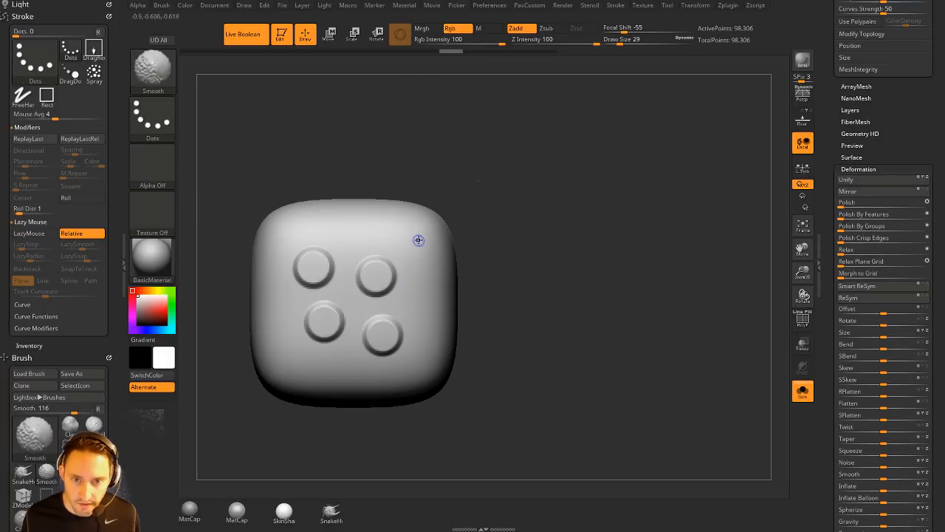
left_click_drag(418, 237, 419, 256)
left_click_drag(339, 221, 340, 241)
left_click_drag(421, 327, 422, 347)
left_click_drag(330, 373, 332, 379)
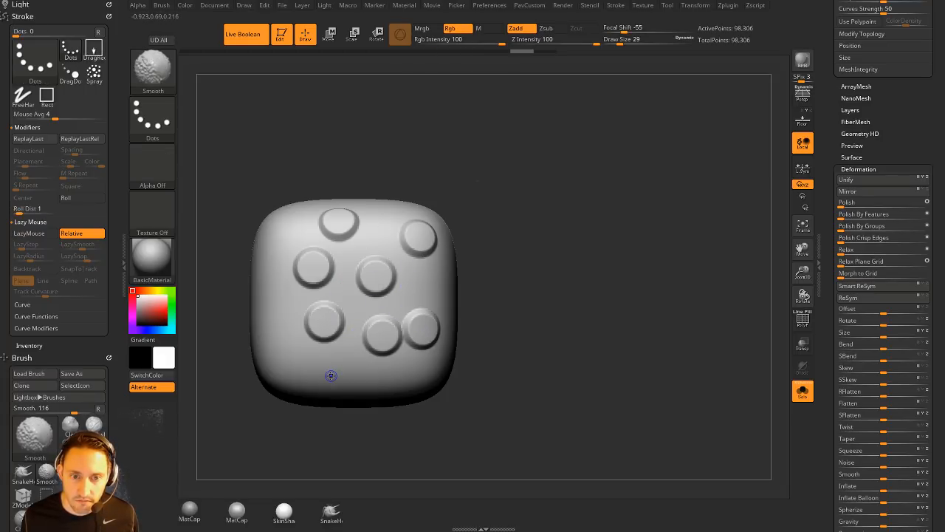
left_click_drag(544, 312, 660, 308, "alt")
Step: Switch to the UMesh_Grip1 revolver tool, show all its subtools, and examine the gun from slightly different side angles
left_click(838, 170)
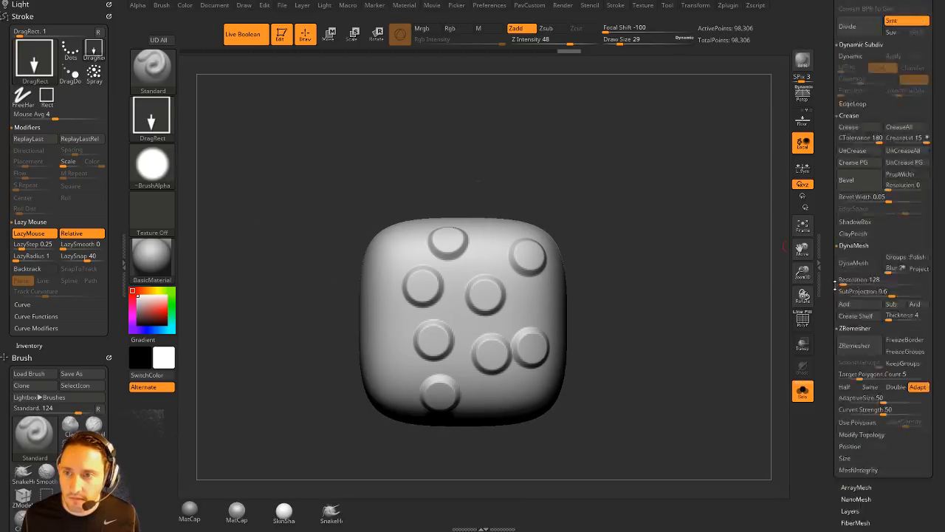
left_click(899, 165)
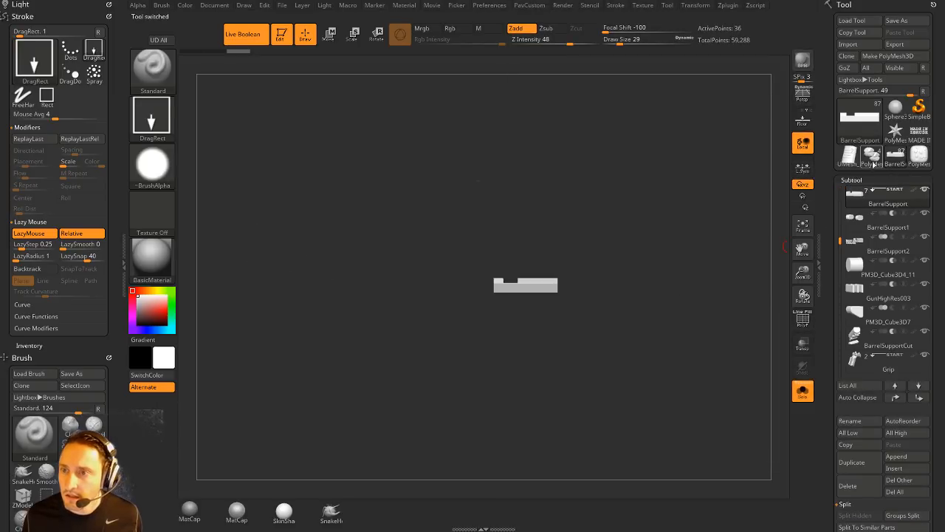
left_click(801, 391)
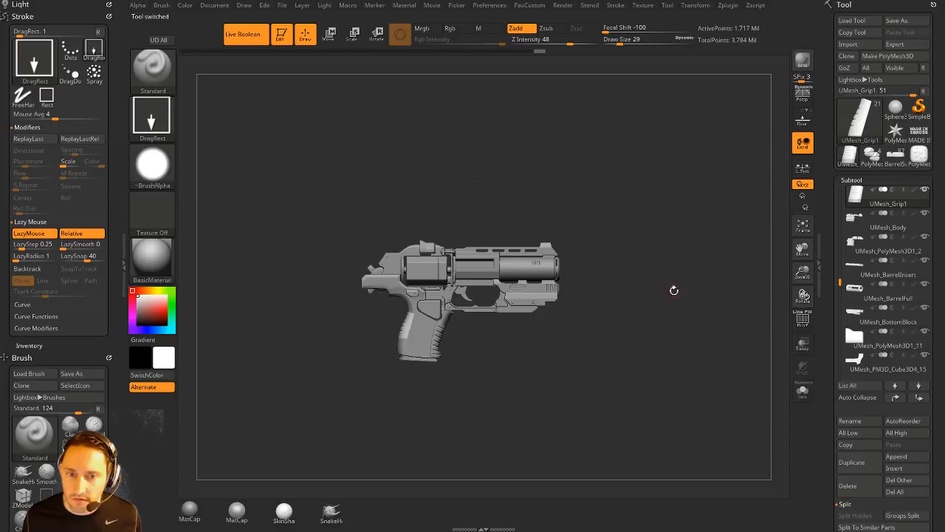
left_click_drag(684, 269, 653, 286)
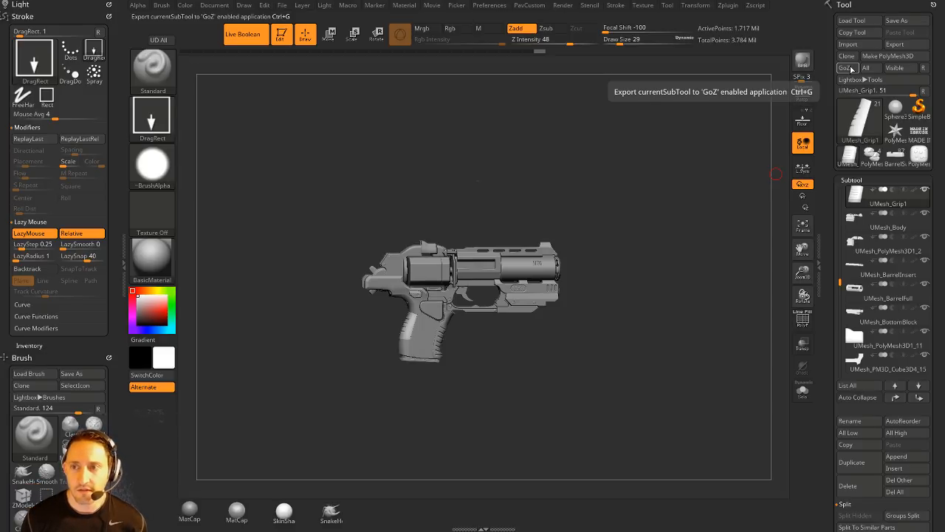
left_click_drag(602, 177, 632, 245)
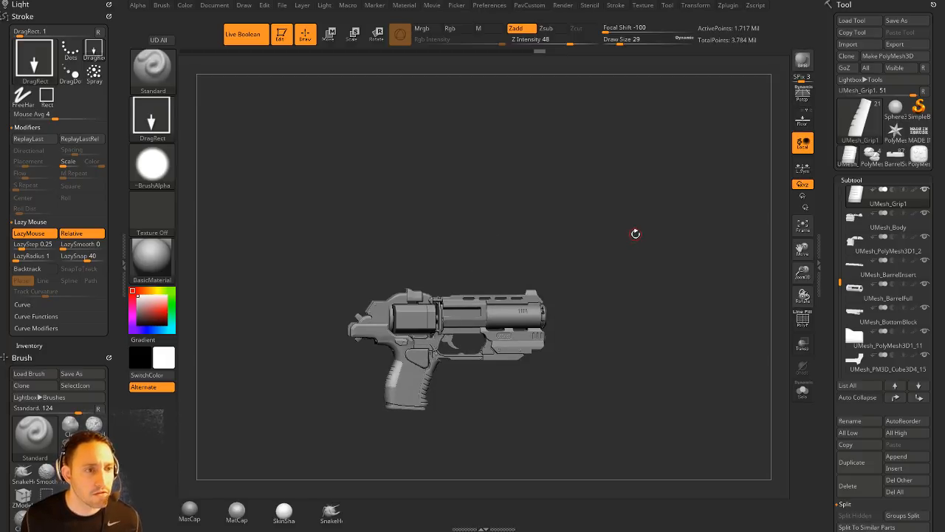
left_click_drag(650, 226, 625, 222)
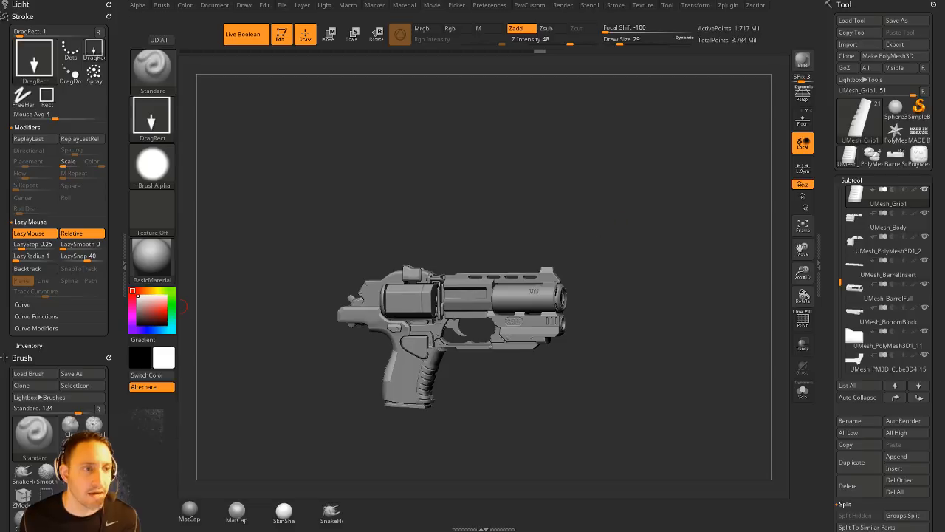
left_click_drag(369, 166, 503, 190)
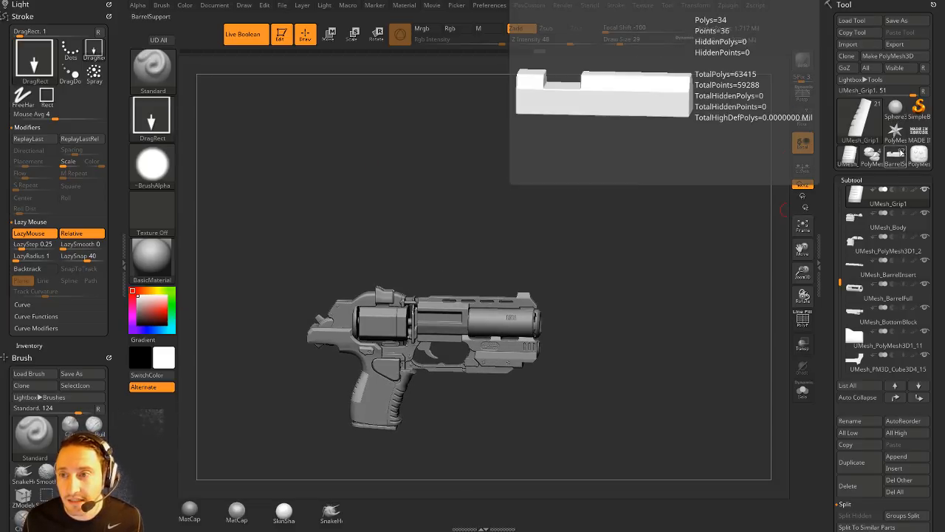
Step: Switch back to the stamped block PolyMesh3D_1 and turn it to show its stamped front at an angle
mouse_move(916, 144)
mouse_move(864, 164)
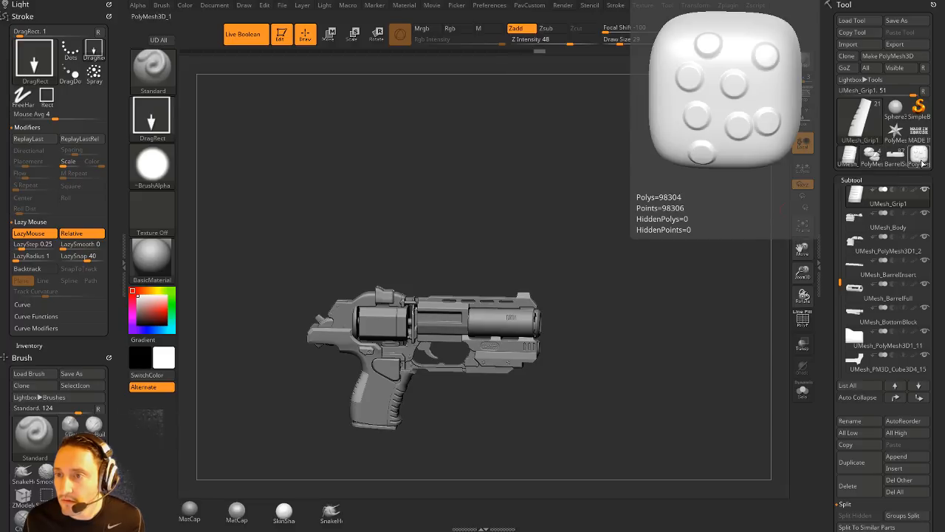
left_click(918, 155)
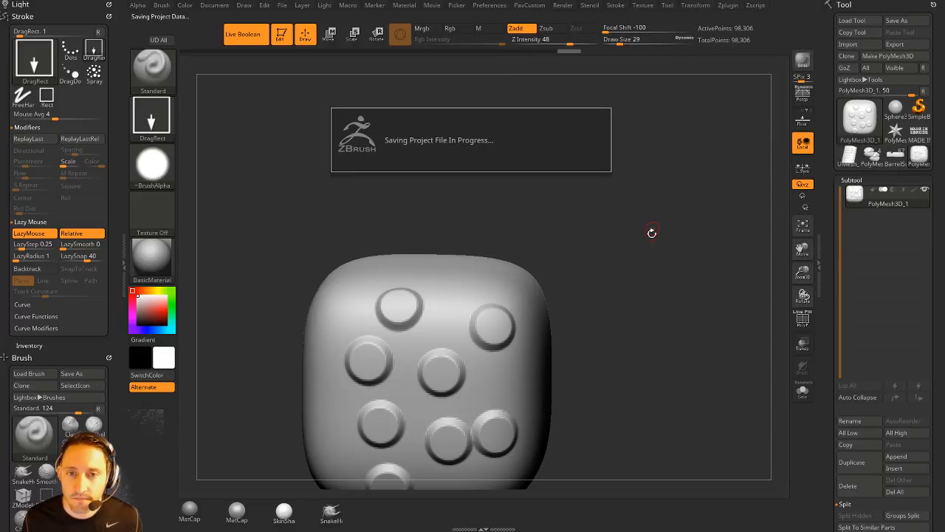
left_click_drag(664, 226, 645, 209)
key("space")
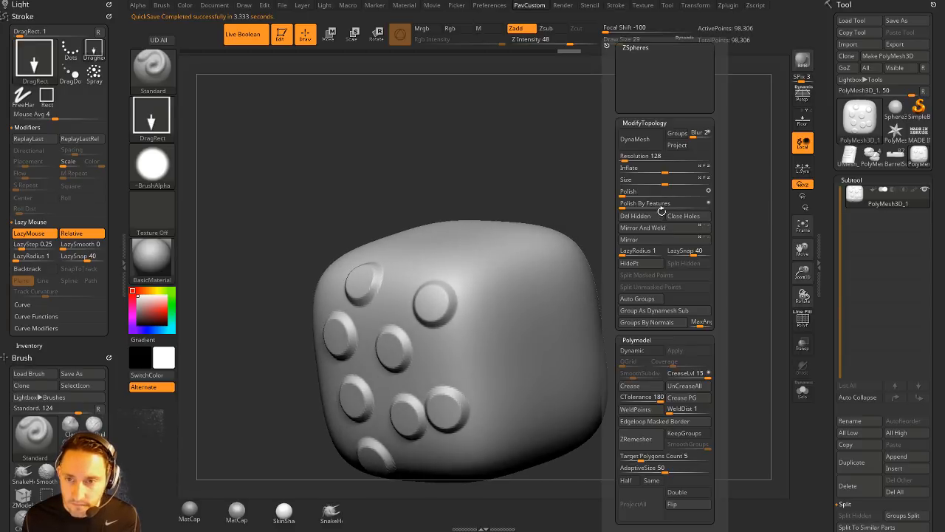
left_click_drag(830, 303, 850, 160)
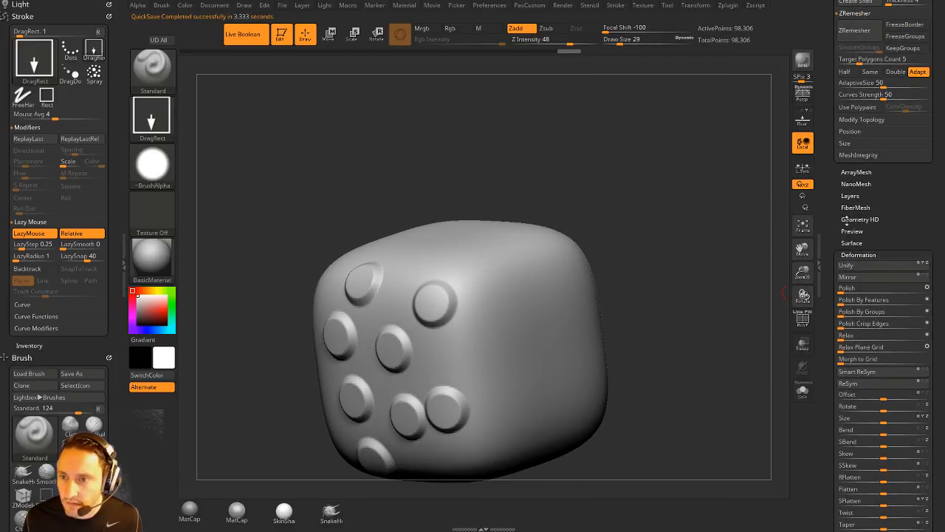
scroll(843, 218, "down", 10)
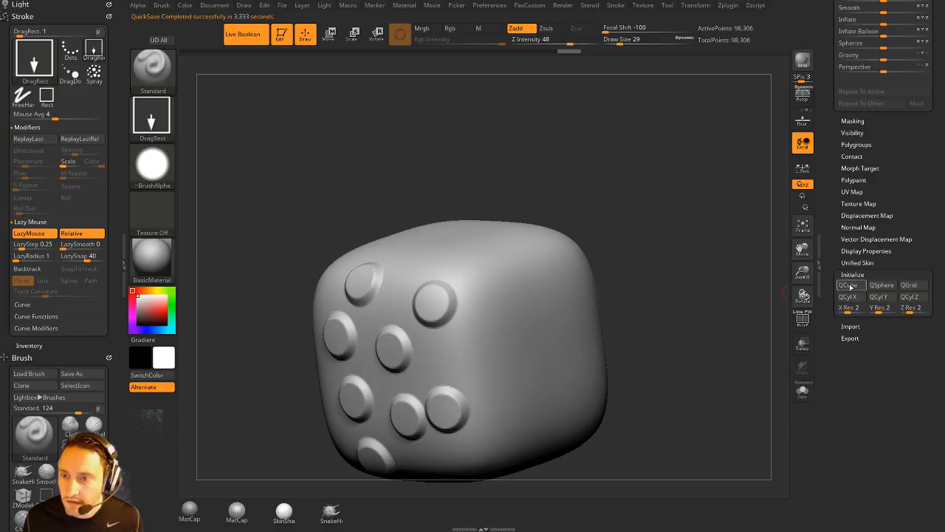
left_click(849, 285)
left_click(756, 214)
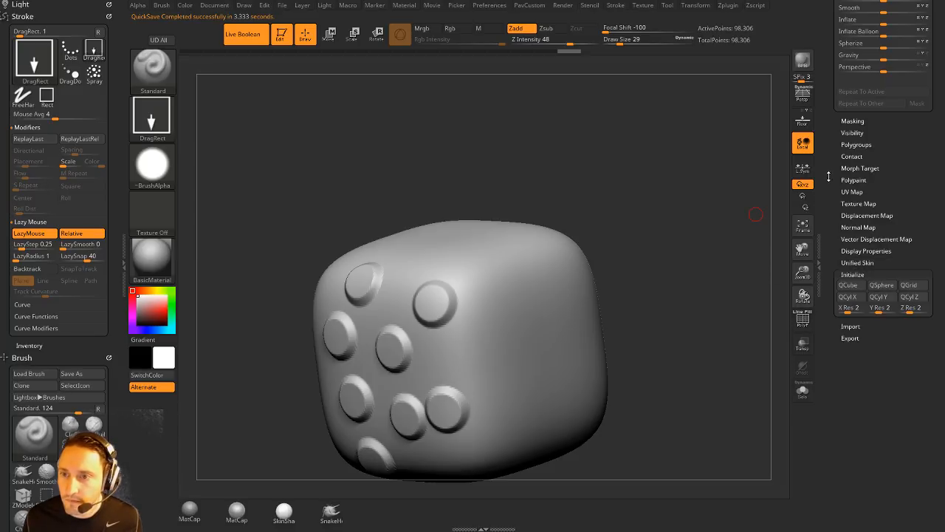
scroll(828, 176, "up", 10)
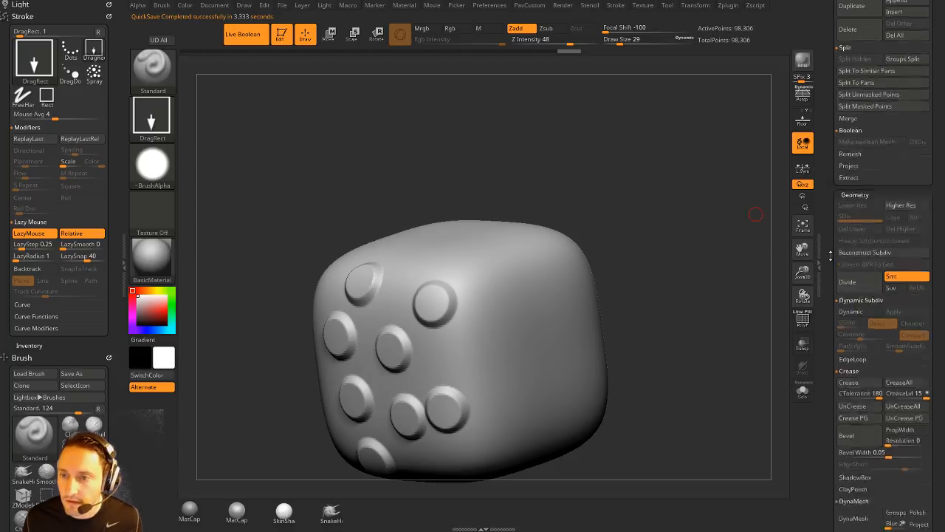
left_click_drag(831, 255, 826, 219)
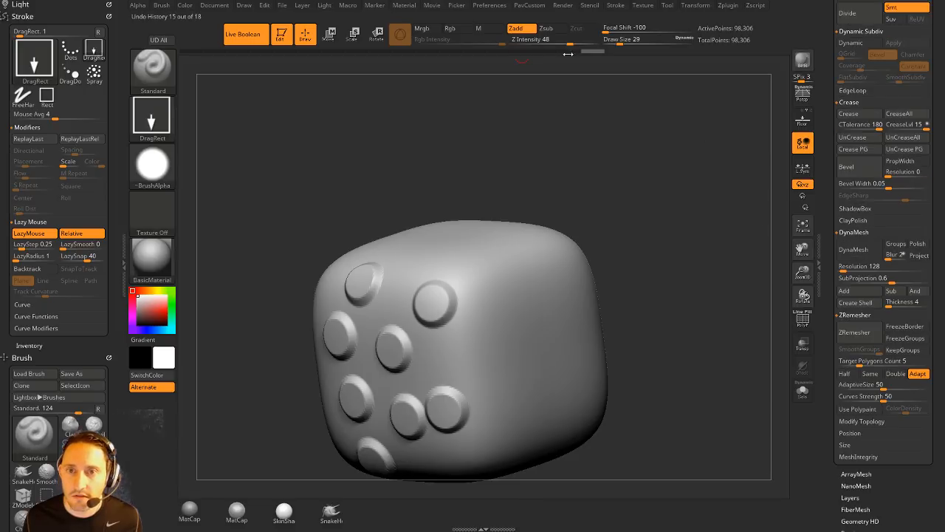
Step: Roll the block's undo history back to the original unsubdivided cube, show its polyframe, and select the ZModeler brush
left_click_drag(567, 53, 238, 52)
key("shift+f")
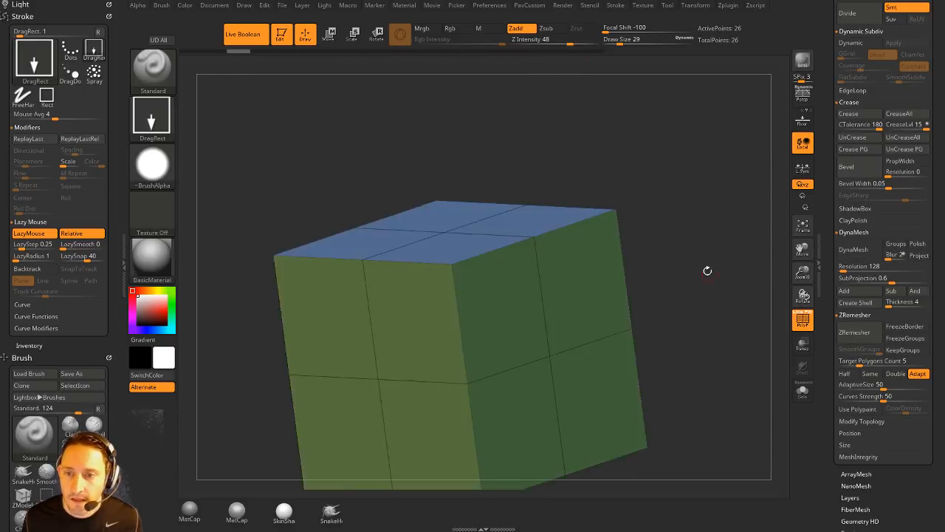
mouse_move(707, 271)
left_mouse_down("alt")
mouse_move(645, 191)
mouse_move(633, 91)
left_mouse_up("alt")
mouse_move(538, 225)
left_mouse_down()
mouse_move(554, 207)
mouse_move(569, 242)
left_mouse_up()
key("b")
key("z")
key("m")
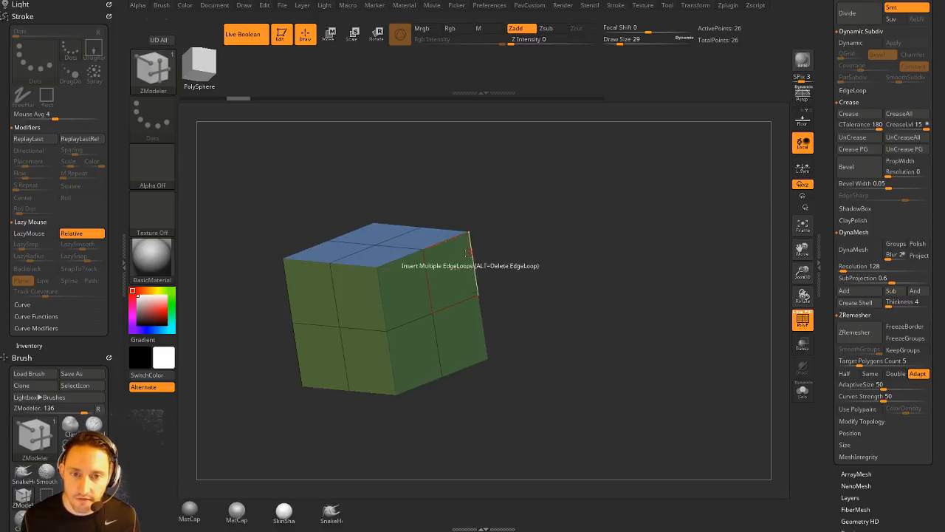
Step: Paint temporary polygroups on selected cube faces and QMesh them outward into a side arm and an upright tower
left_click_drag(401, 286, 461, 329, "alt")
left_click_drag(450, 274, 577, 287)
mouse_move(477, 257)
left_mouse_down("alt")
mouse_move(462, 282)
mouse_move(468, 211)
left_mouse_up("alt")
left_click_drag(553, 263, 548, 242)
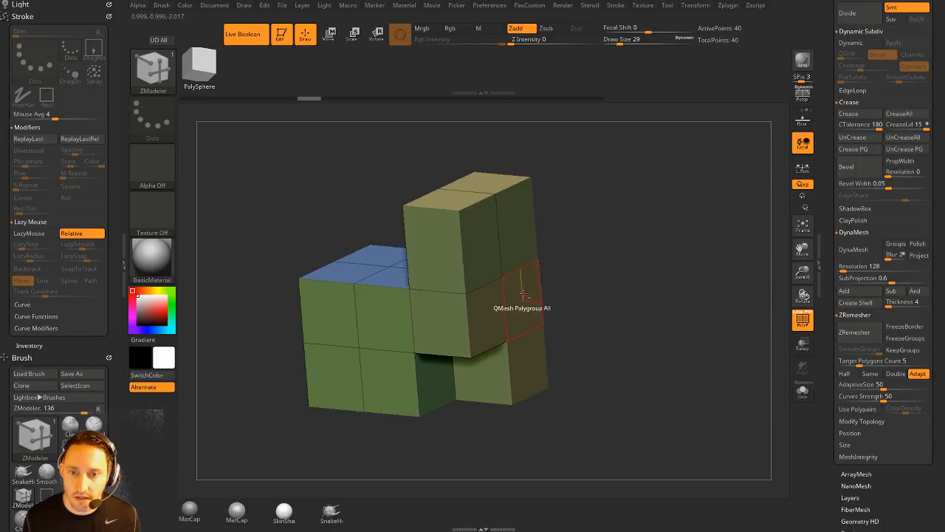
left_click_drag(522, 295, 486, 314, "alt")
left_click_drag(491, 312, 627, 328)
mouse_move(696, 279)
left_mouse_down("alt")
mouse_move(657, 298)
mouse_move(653, 272)
left_mouse_up("alt")
Step: Set the QMesh target to Flat Island and extrude the arm's end face outward repeatedly to lengthen the arm
left_click_drag(506, 334, 538, 322, "alt")
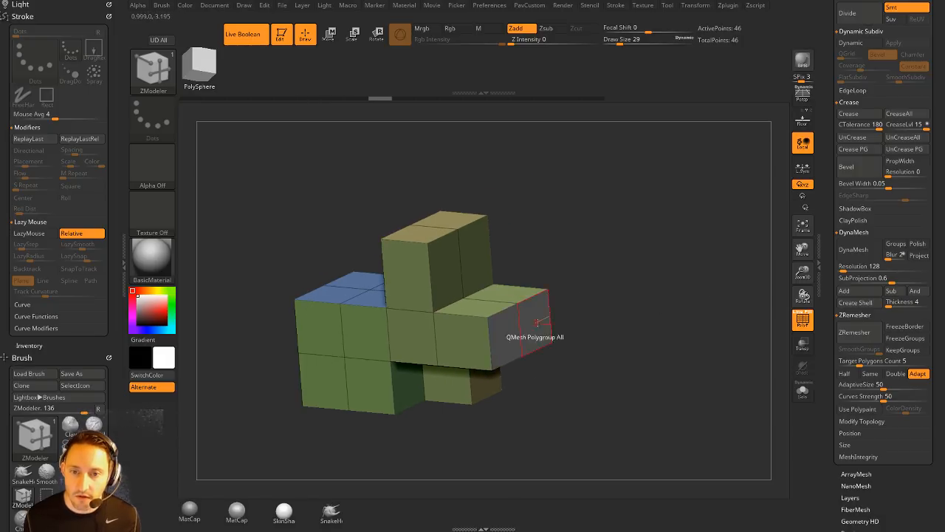
key("space")
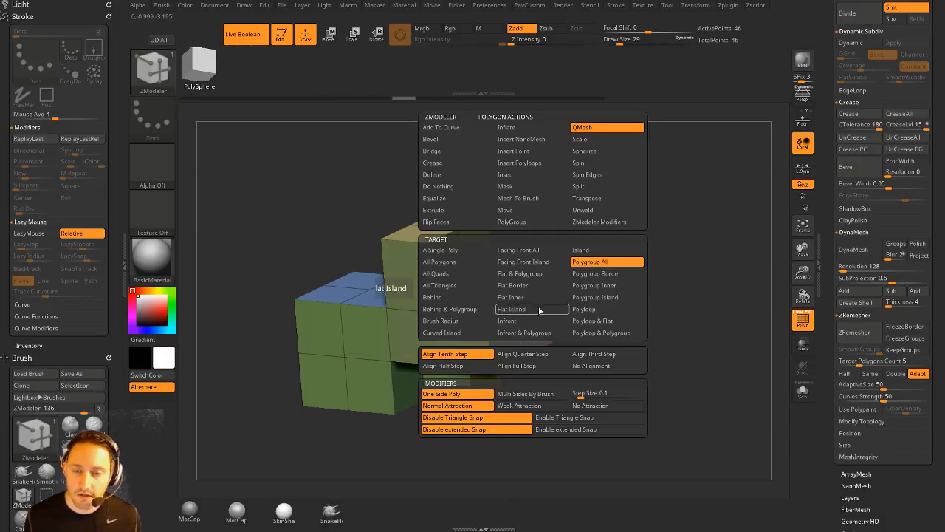
left_click(533, 309)
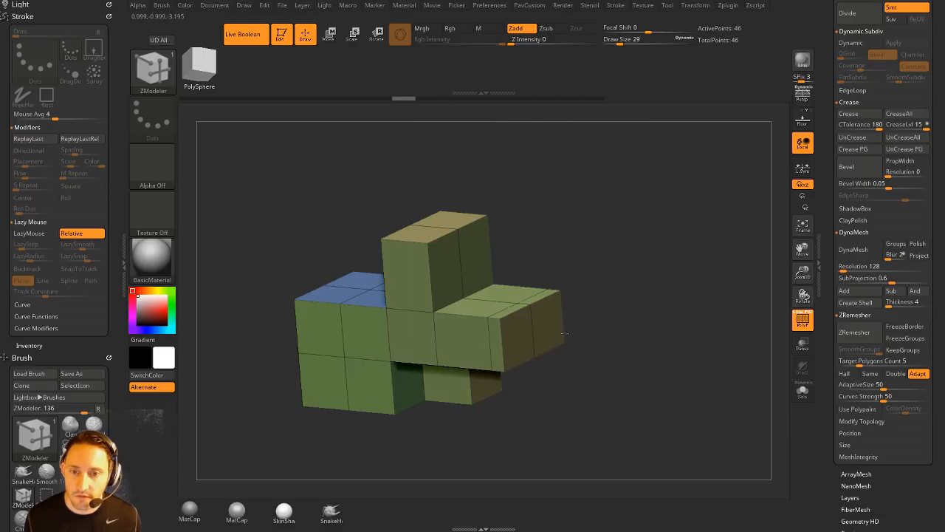
left_click_drag(565, 333, 588, 337)
left_click_drag(576, 337, 671, 336)
left_click_drag(682, 267, 712, 310)
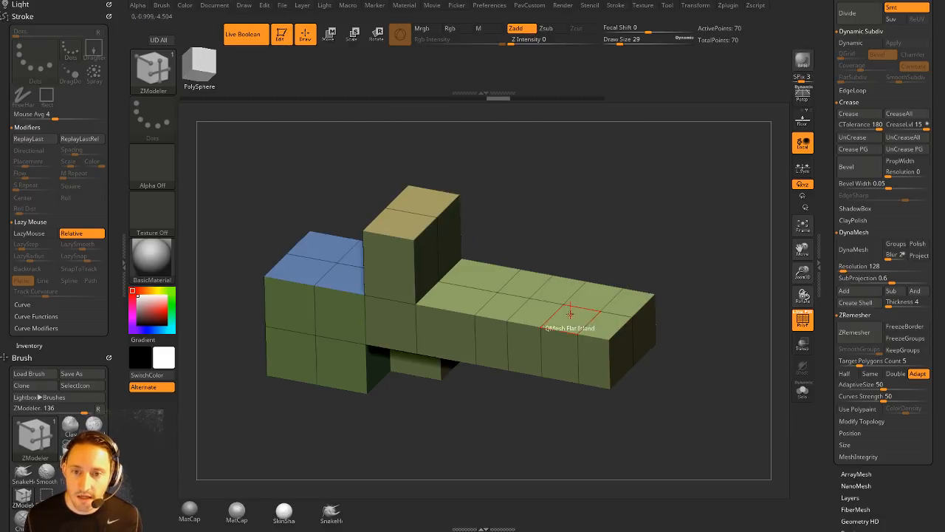
Step: Set the QMesh target to A Single Poly and push faces through to notch both arm sides and remove half the tower
key("space")
left_click(392, 280)
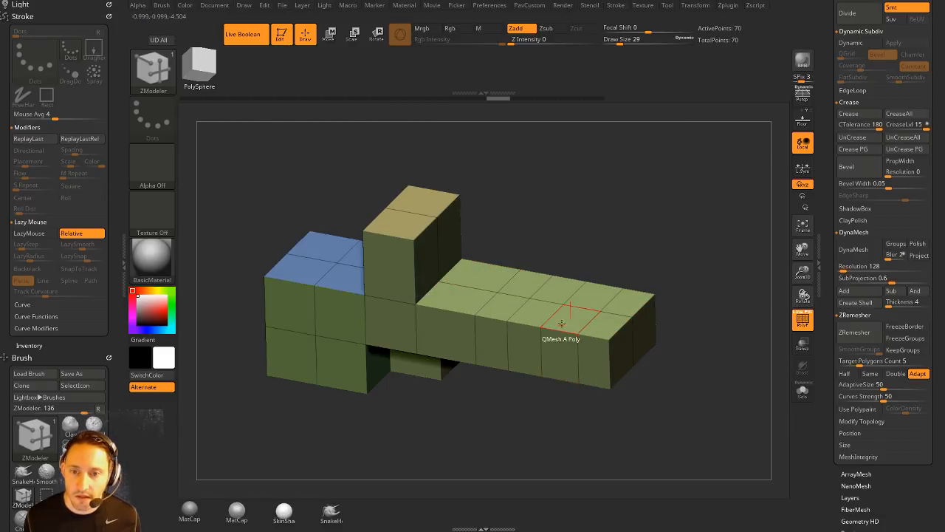
left_click_drag(561, 323, 554, 363)
left_click_drag(520, 284, 503, 333)
mouse_move(649, 225)
left_mouse_down()
mouse_move(614, 255)
mouse_move(635, 219)
left_mouse_up()
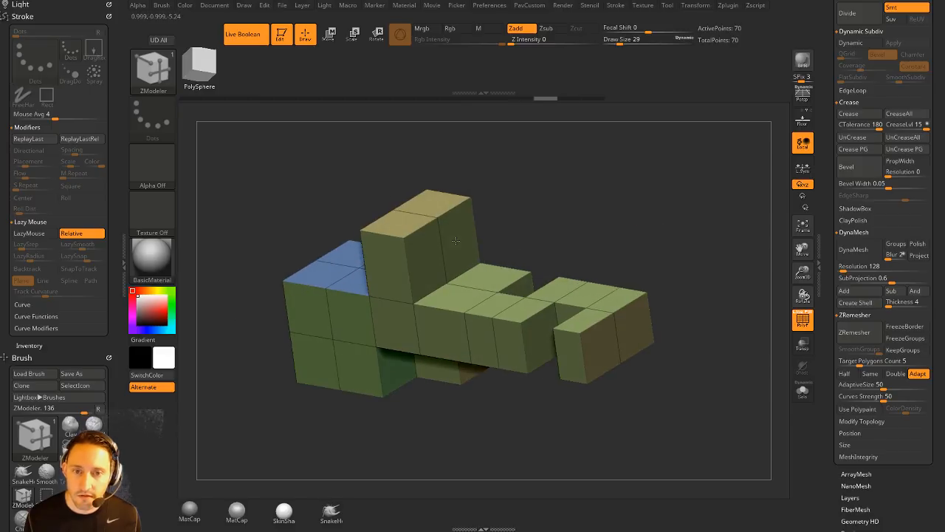
left_click_drag(426, 258, 297, 253)
left_click_drag(716, 245, 703, 259)
Step: Turn on Dynamic Subdivision and crease the model's edges with a crease tolerance of 56
key("d")
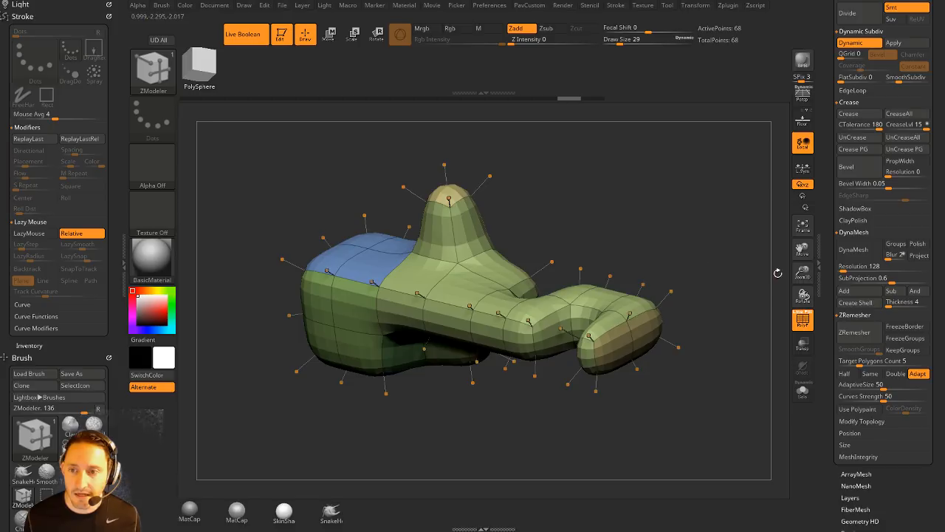
key("grave")
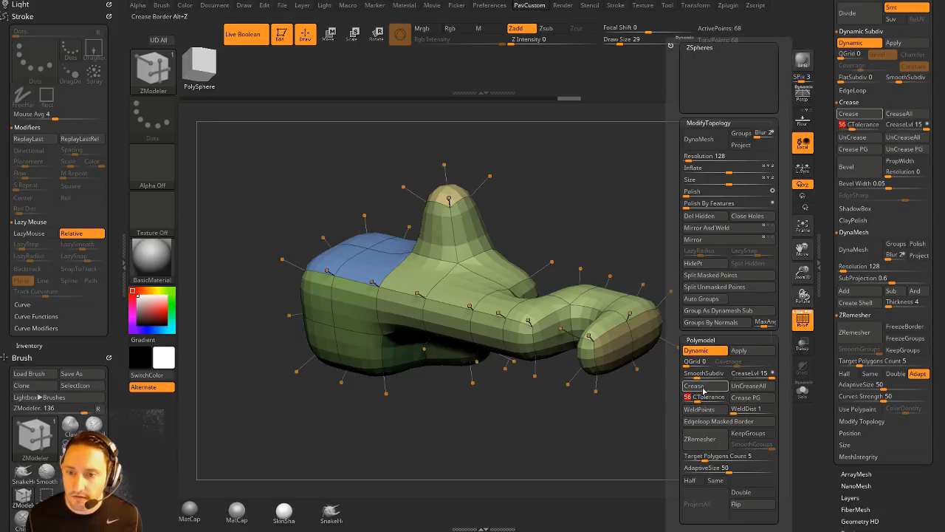
key("shift+d")
left_click_drag(654, 208, 627, 221, "alt")
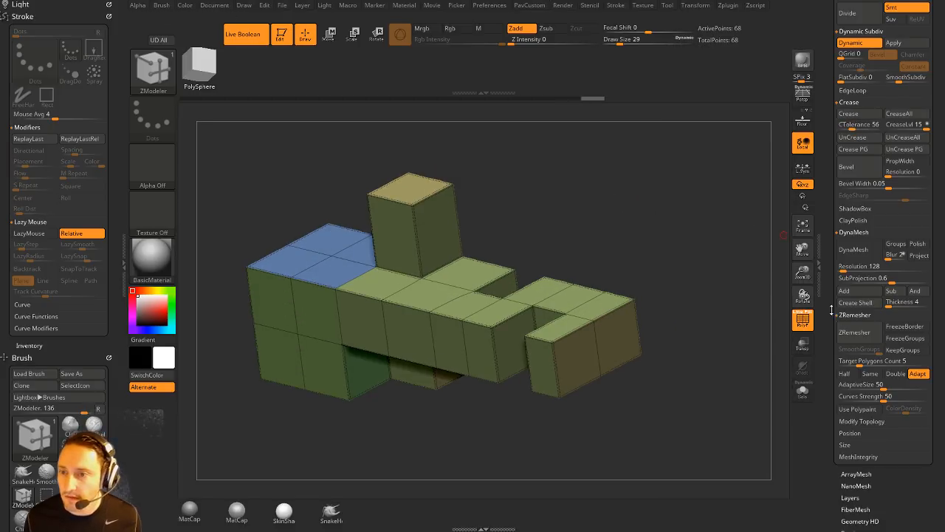
Step: Set the crease level to 3 and SmoothSubdiv to 4, checking the softened edges with the polyframe hidden
scroll(846, 333, "up", 3)
left_click(896, 224)
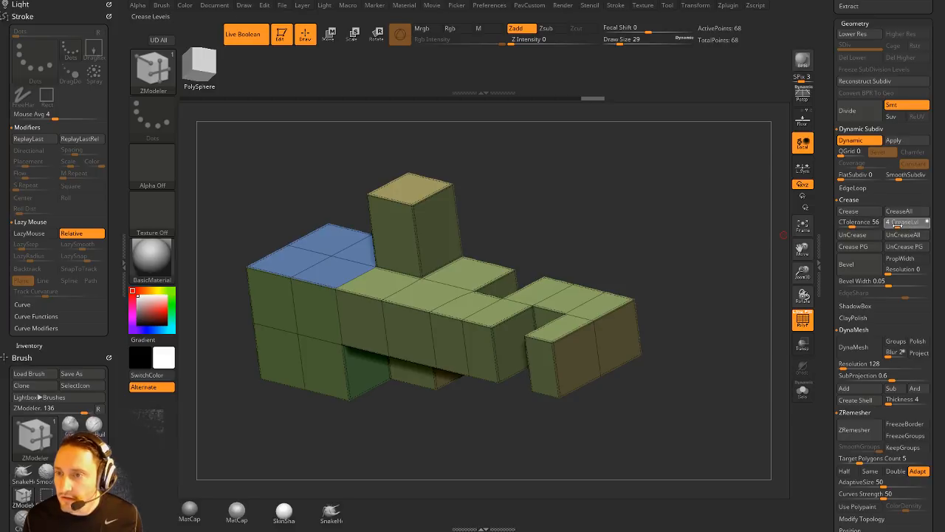
left_click_drag(902, 178, 909, 178)
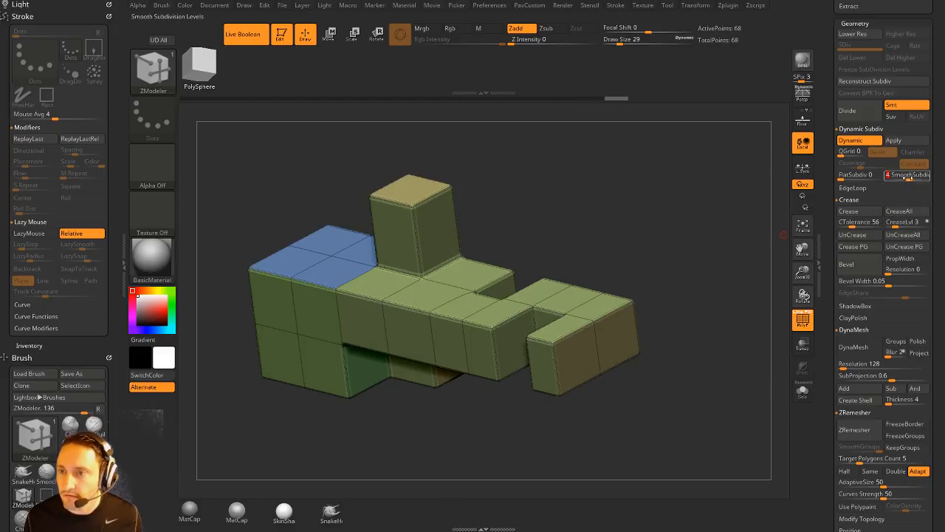
left_click(803, 319)
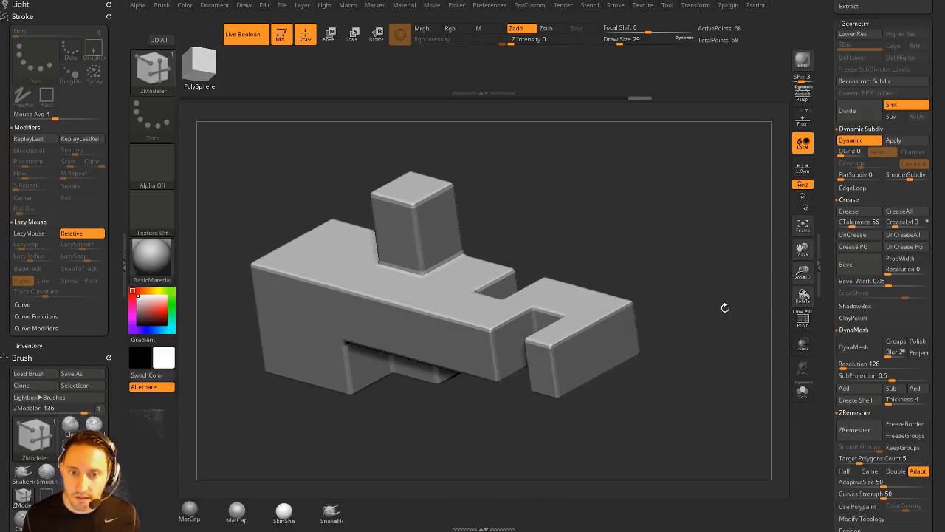
left_click(802, 319)
Step: Set the ZModeler polygon action to Bridge on Connected Polys with specified curvature 100, specified resolution 8, Align To Normal and Triangles Sides
left_click_drag(723, 270, 638, 200)
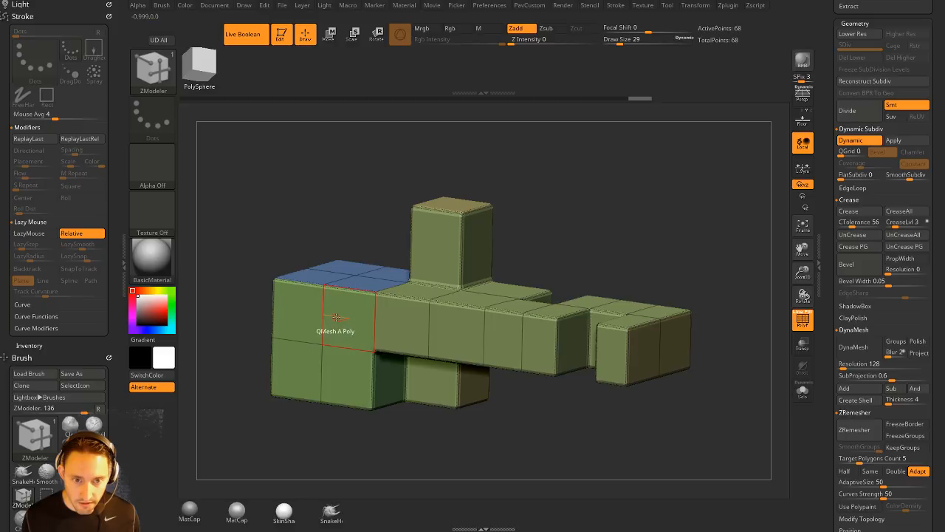
key("space")
left_click(266, 152)
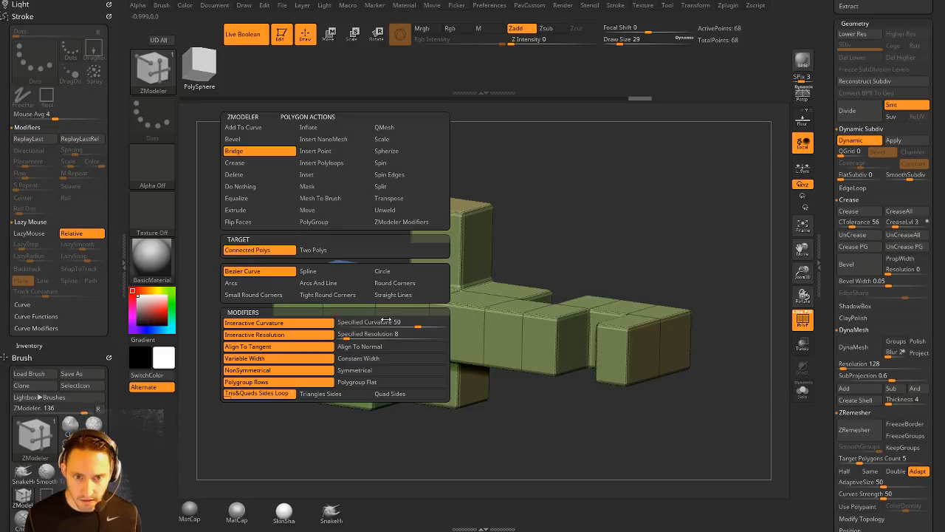
left_click_drag(384, 321, 449, 321)
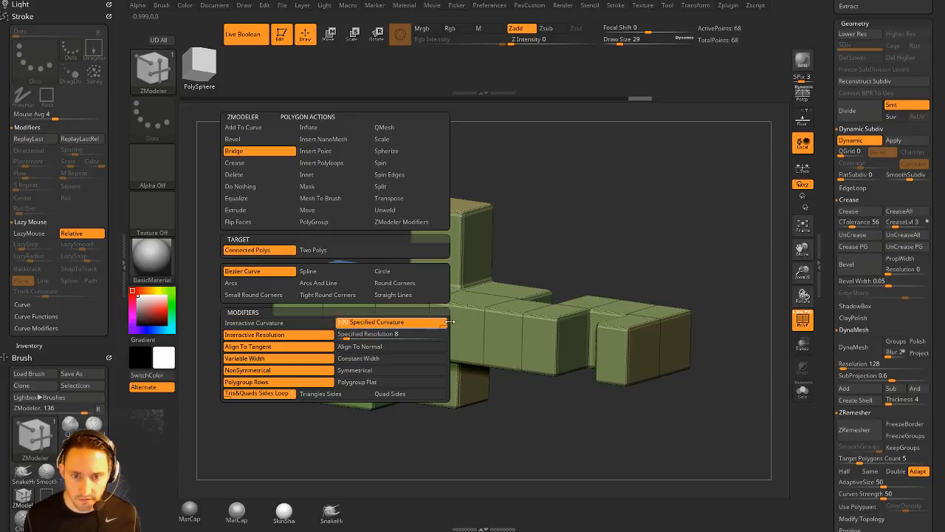
left_click(410, 335)
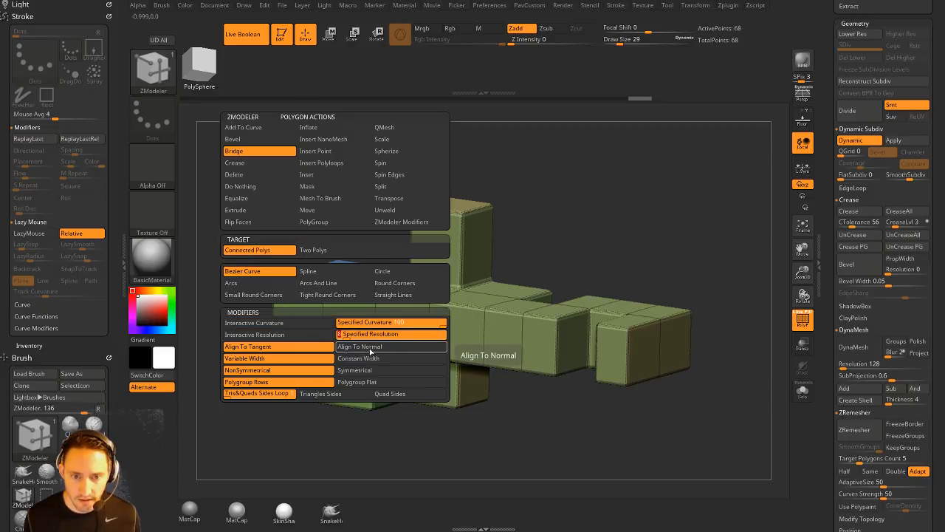
Step: Bridge the two upper polygons on the wide block's side into a rounded bulge and crease its edges, with the polyframe hidden
left_click_drag(278, 458, 359, 359)
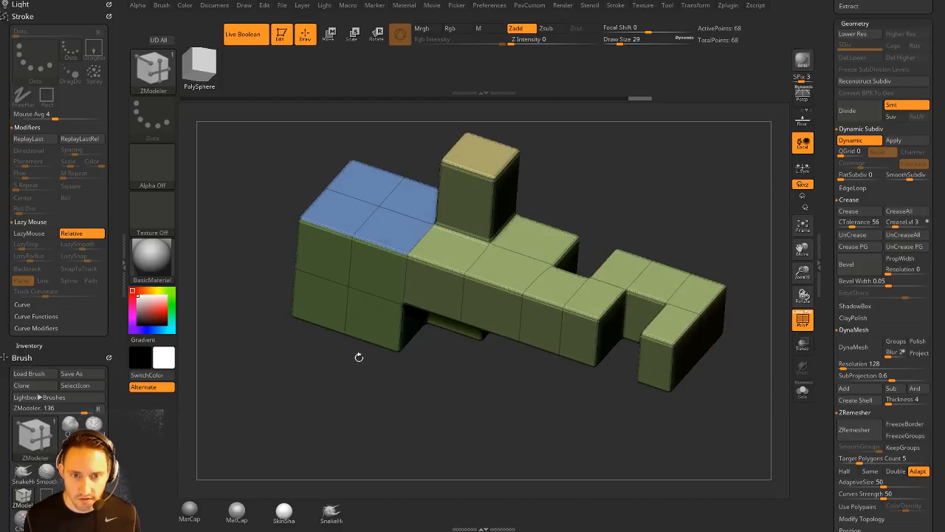
left_click(352, 288)
mouse_move(322, 394)
left_mouse_down()
mouse_move(297, 391)
mouse_move(317, 382)
left_mouse_up()
key("grave")
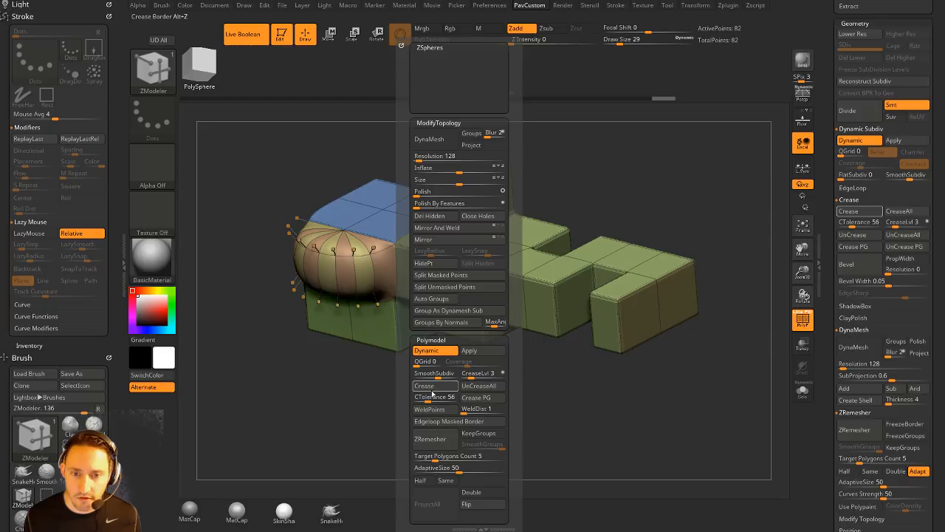
left_click_drag(410, 388, 409, 408)
left_click(801, 321)
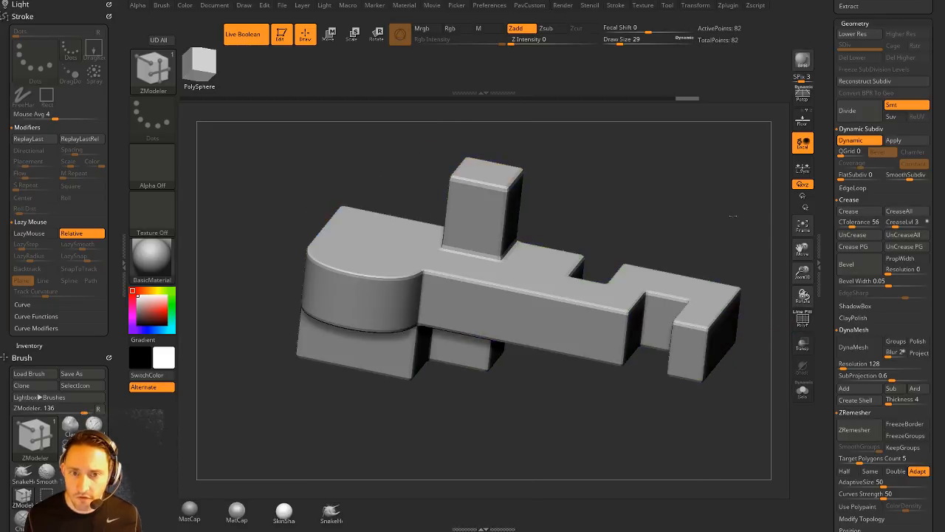
left_click_drag(734, 213, 694, 231)
left_click_drag(698, 270, 714, 262)
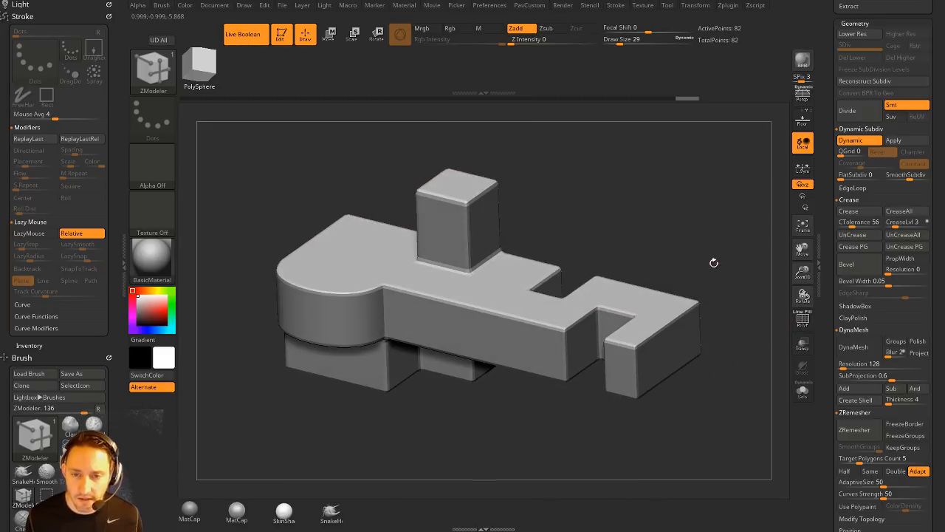
Step: Turn off Dynamic Subdivision and divide the mesh up to subdivision level 5
key("shift")
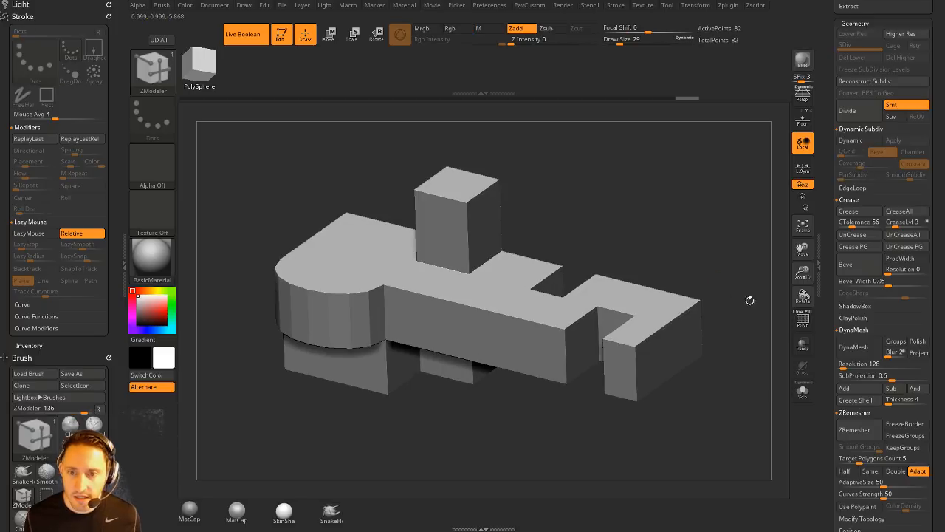
left_click(803, 320)
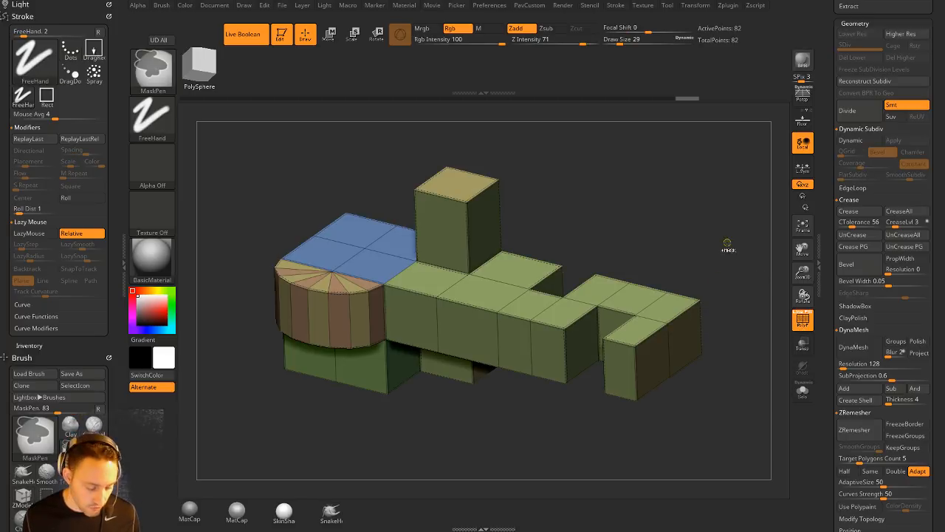
key("shift+f")
key("ctrl")
key("ctrl+d")
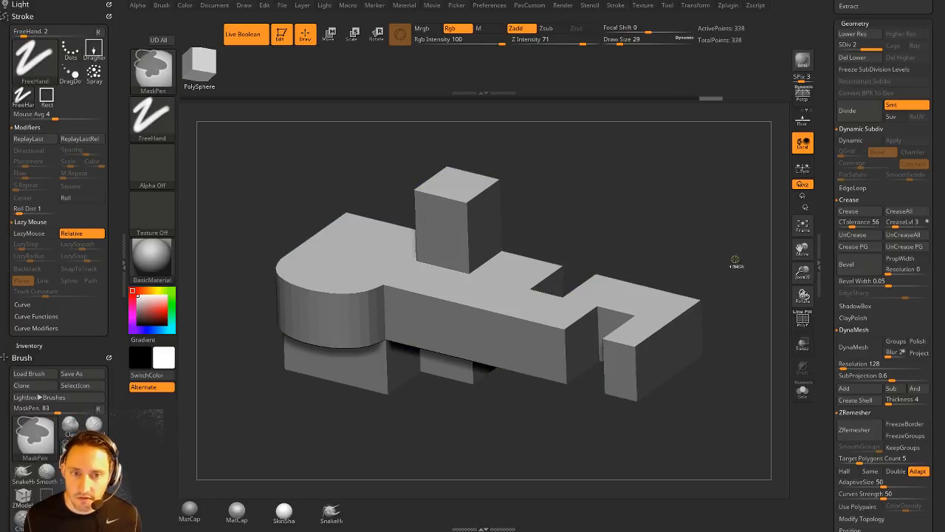
key("ctrl+d")
key("ctrl+d")
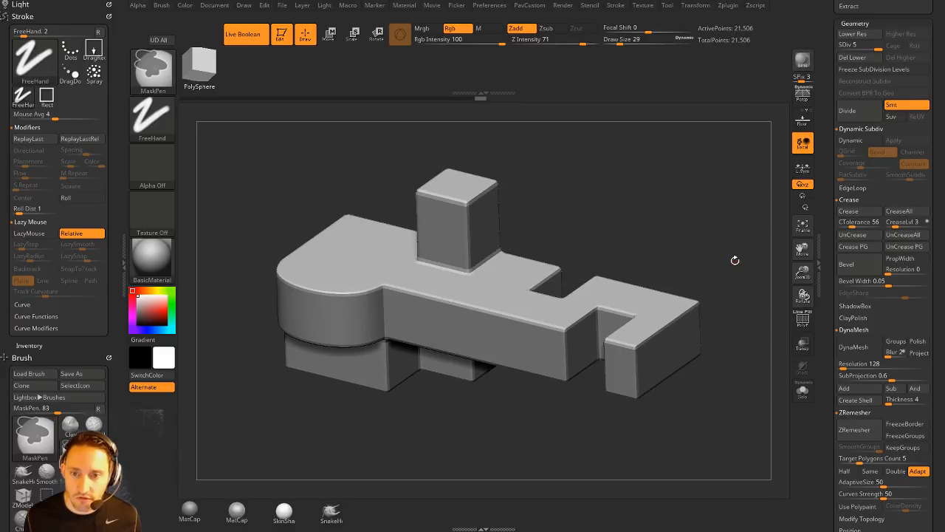
Step: Examine the divided model's softened edges and crease level, and inspect its wireframe with the polyframe shown
left_click_drag(737, 258, 723, 263, "alt")
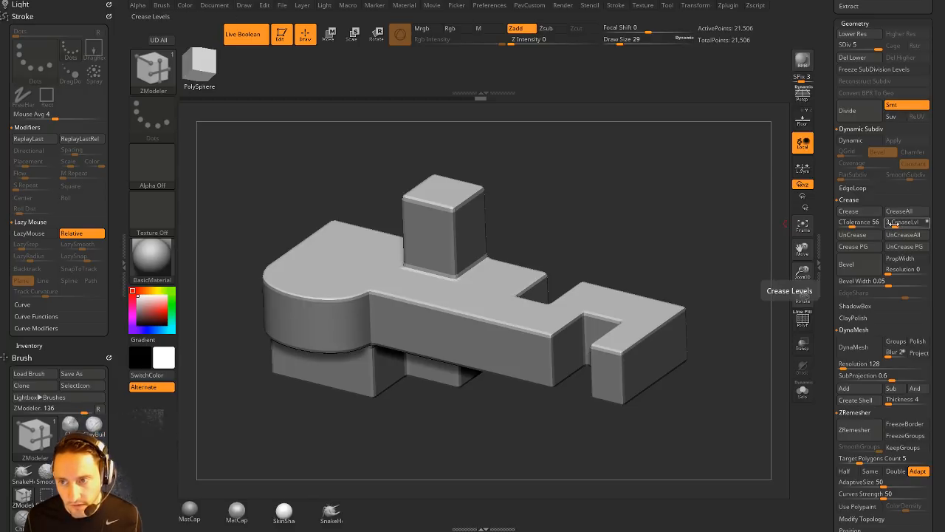
left_click_drag(690, 228, 765, 308)
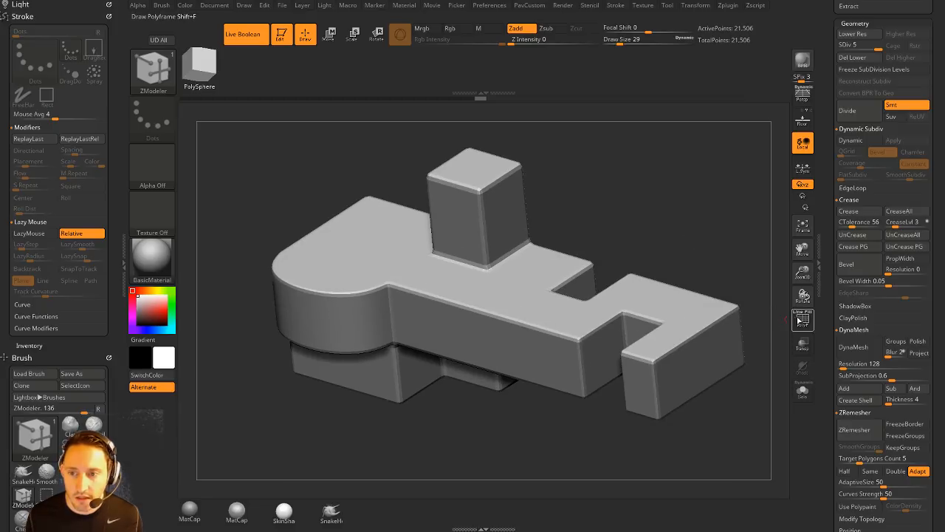
left_click(798, 319)
left_click_drag(753, 263, 689, 230)
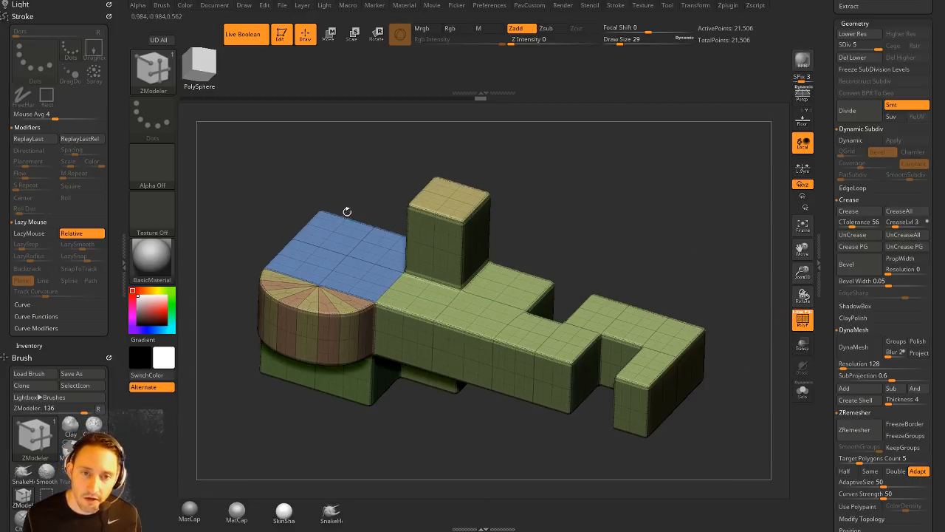
left_click_drag(644, 255, 712, 211)
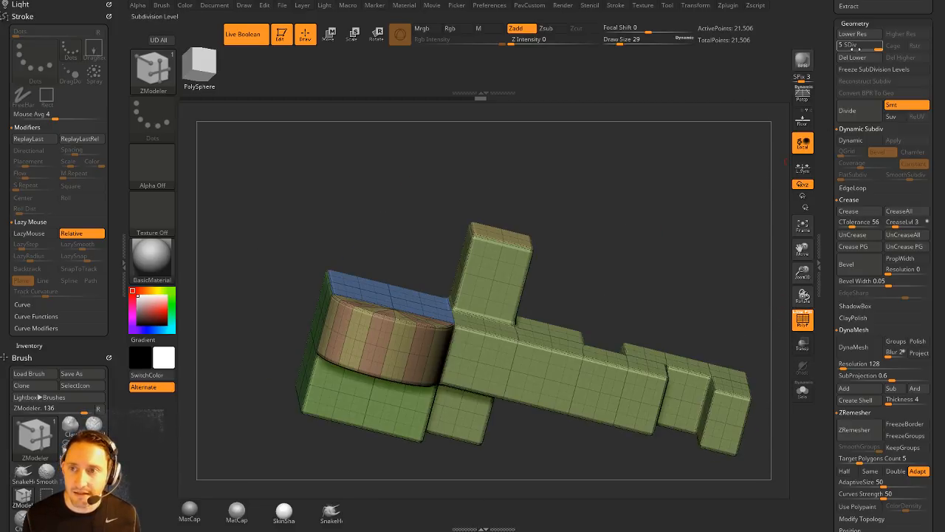
left_click_drag(722, 134, 710, 167)
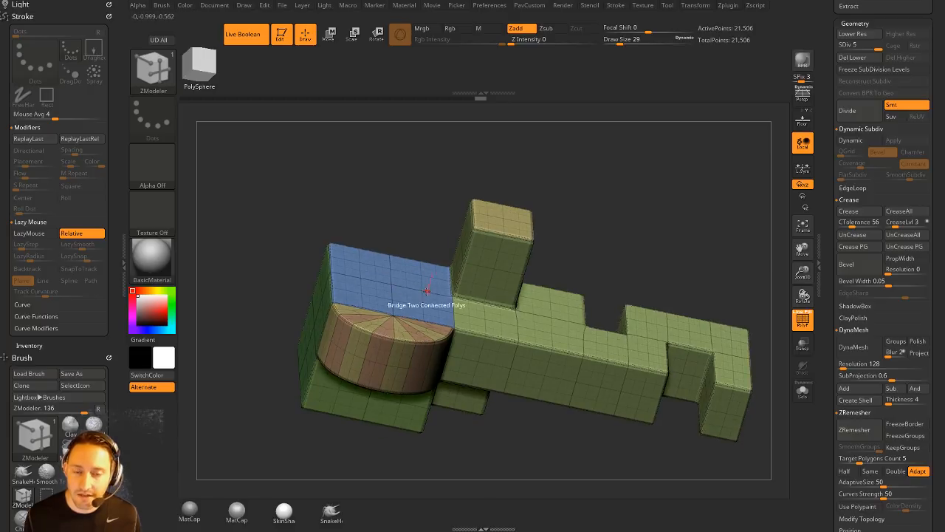
Step: Pick the Ring insert mesh from the IMM_Base_Primitives brush and return to the ZModeler brush
key("b")
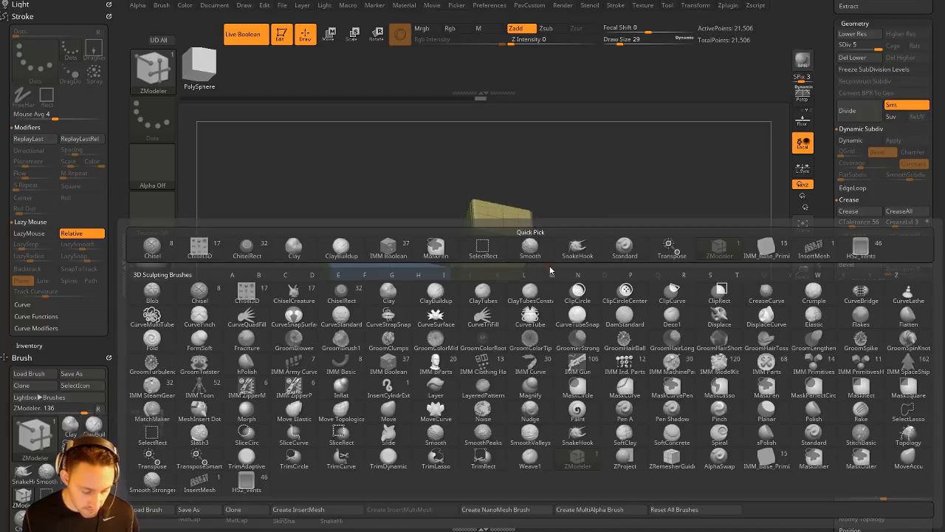
key("1")
key("m")
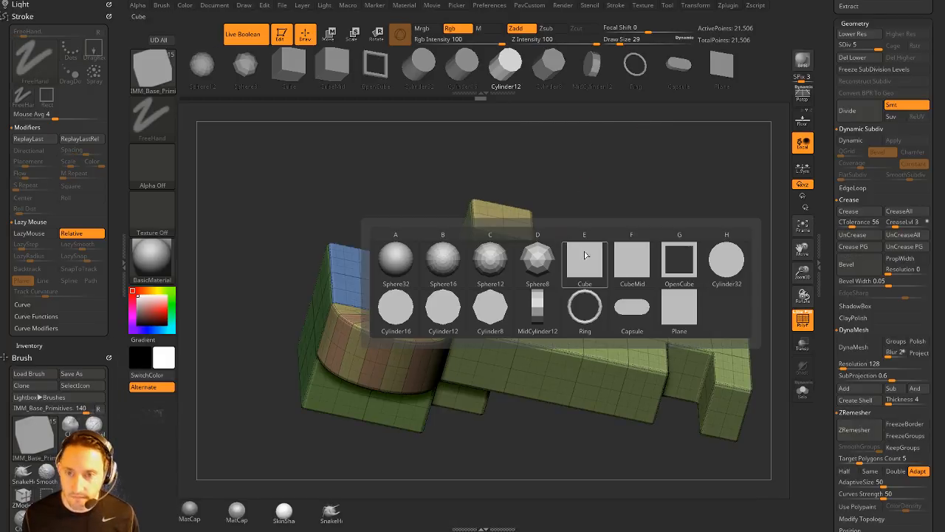
left_click(572, 310)
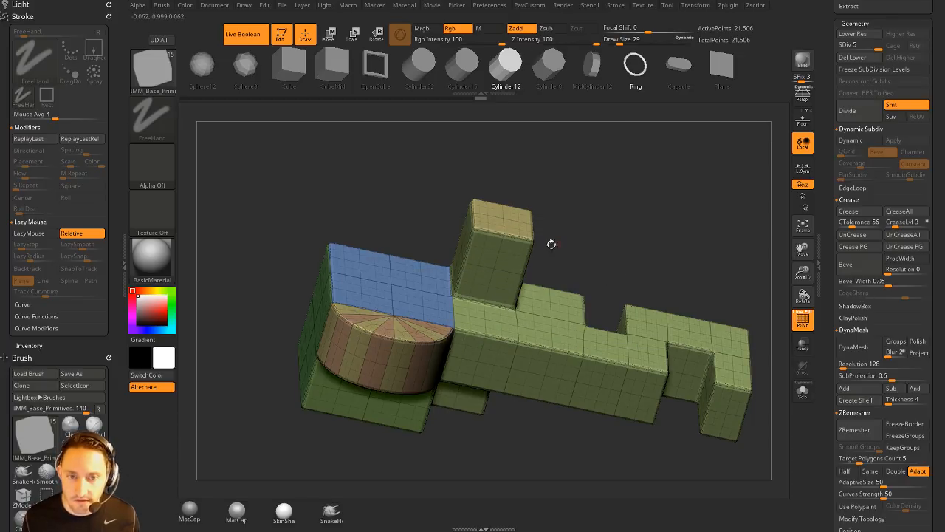
key("b")
key("z")
key("m")
key("space")
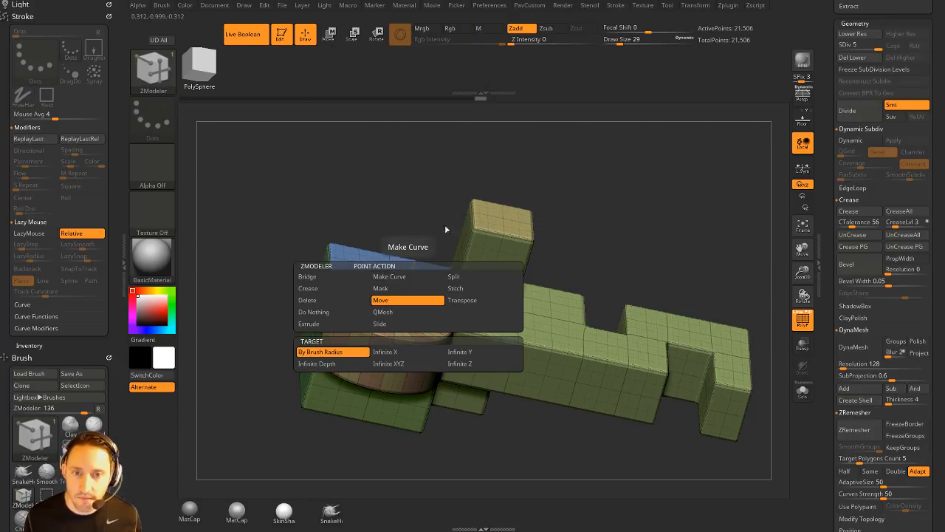
Step: Set the polygon action to QMesh and try it on the wide block's blue top face of the subdivided mesh
left_click_drag(434, 172, 438, 329, "alt")
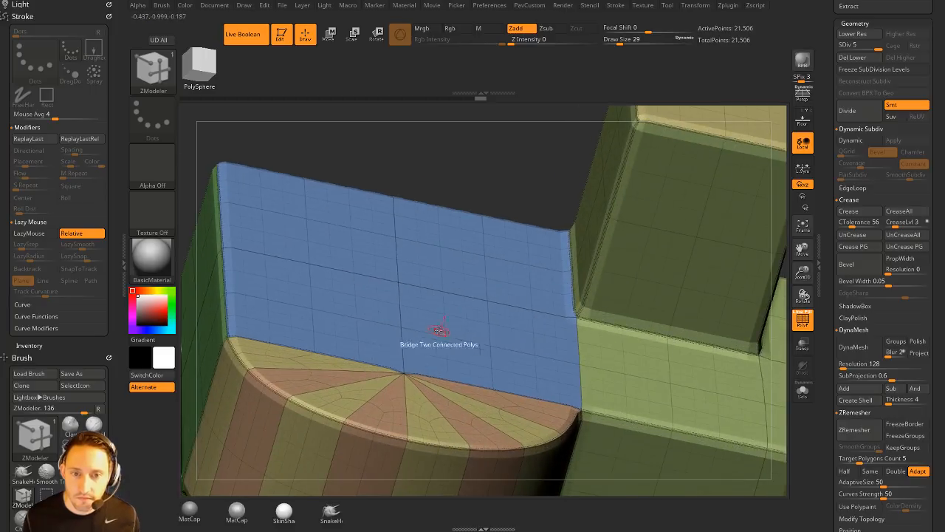
key("space")
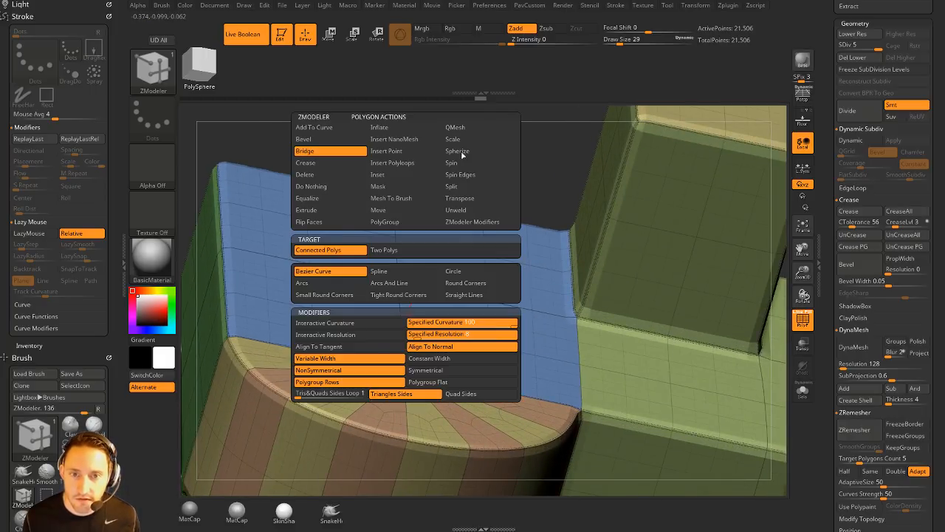
left_click(475, 130)
left_click(404, 260)
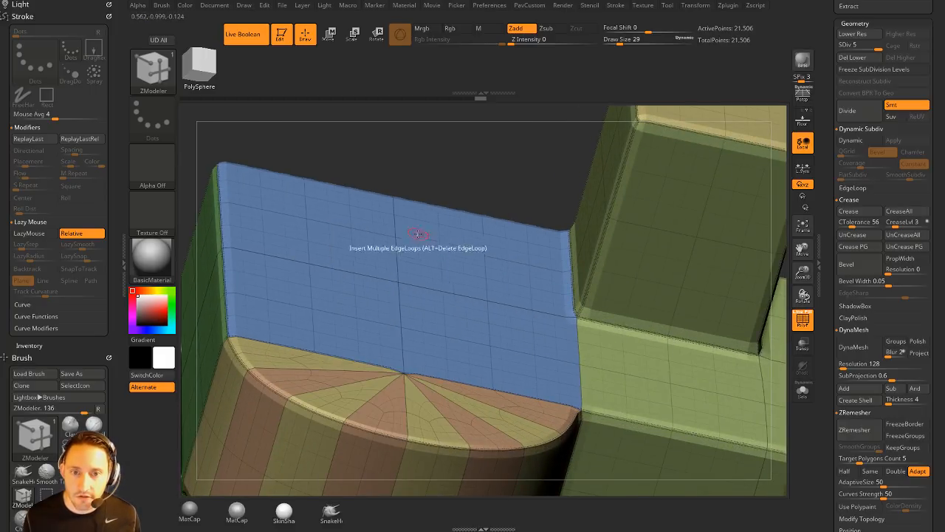
left_click(404, 285)
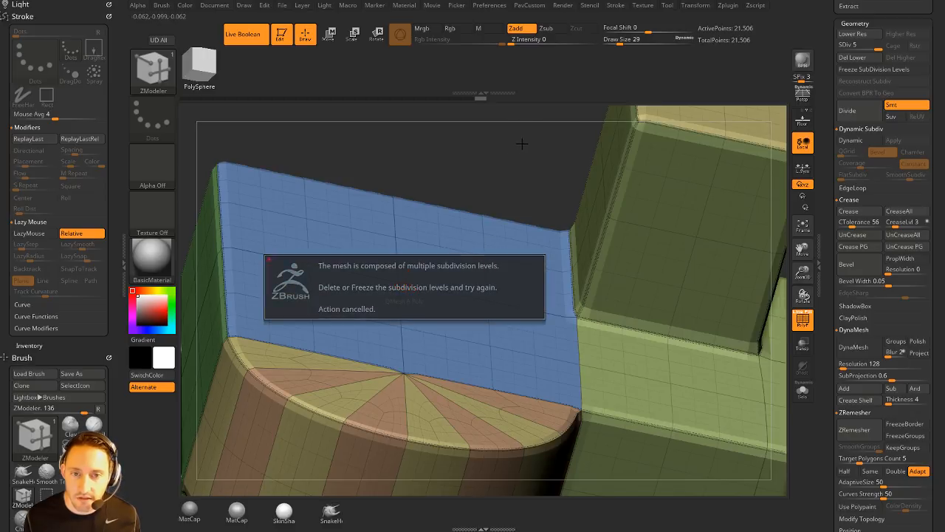
key("f")
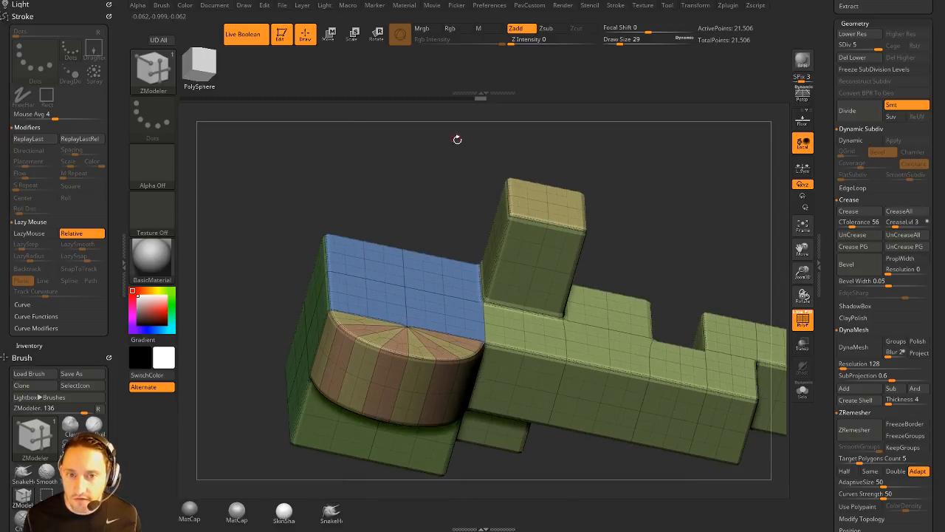
Step: Return the mesh to its base resolution without subdivision levels and with Dynamic Subdivision on
left_click_drag(581, 157, 644, 170)
left_click_drag(665, 213, 693, 213)
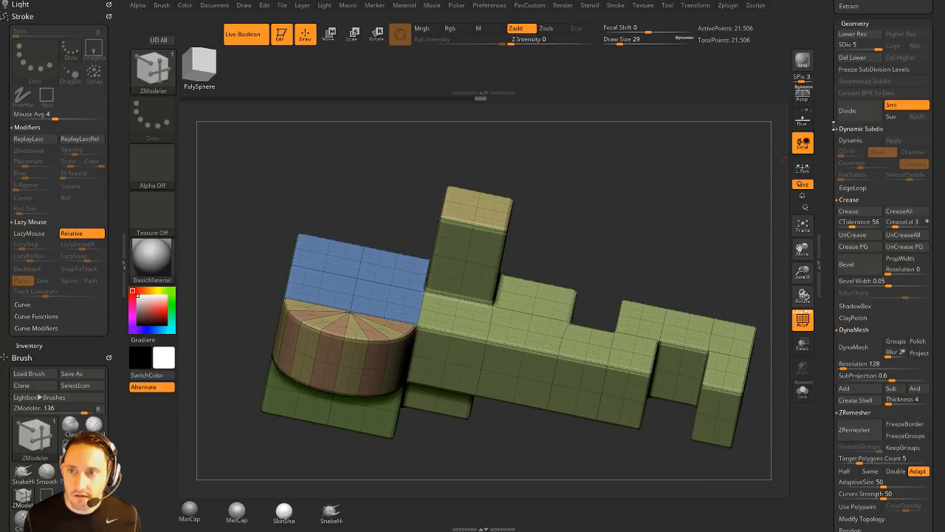
key("shift+d")
key("shift+d")
key("shift+d")
key("shift+d")
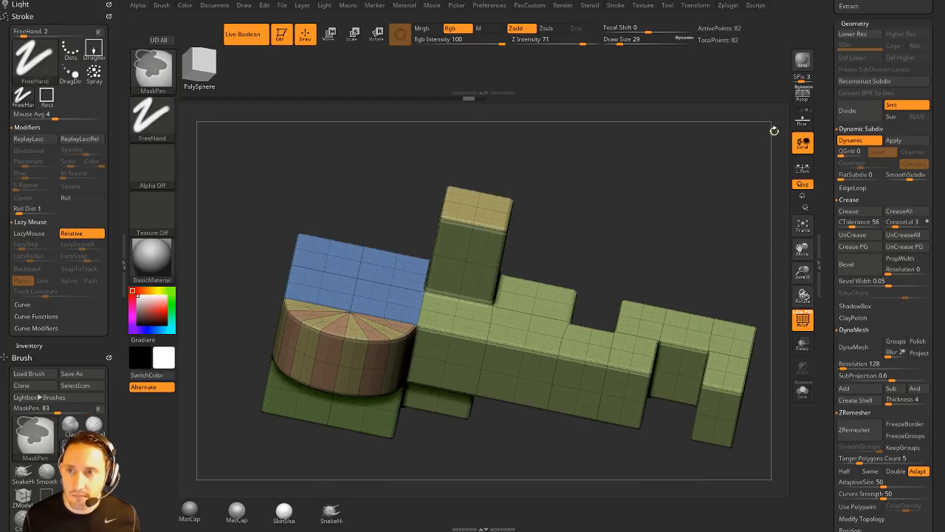
Step: Reselect the ZModeler brush and turn off Dynamic Subdivision
key("b")
key("z")
key("m")
mouse_move(753, 140)
left_mouse_down()
mouse_move(700, 158)
mouse_move(704, 167)
left_mouse_up()
key("shift+d")
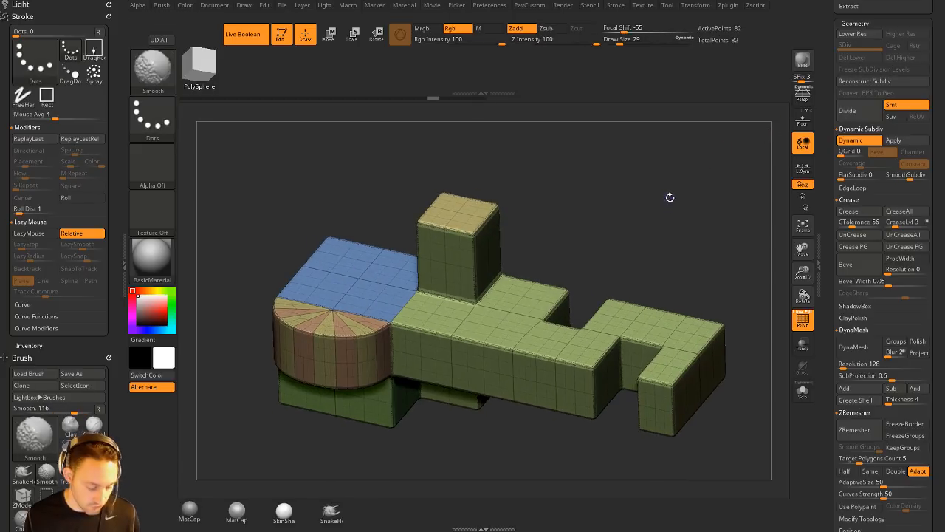
Step: Extrude the far polygon of the wide block's blue top upward with QMesh on A Single Poly to form a second tower
key("space")
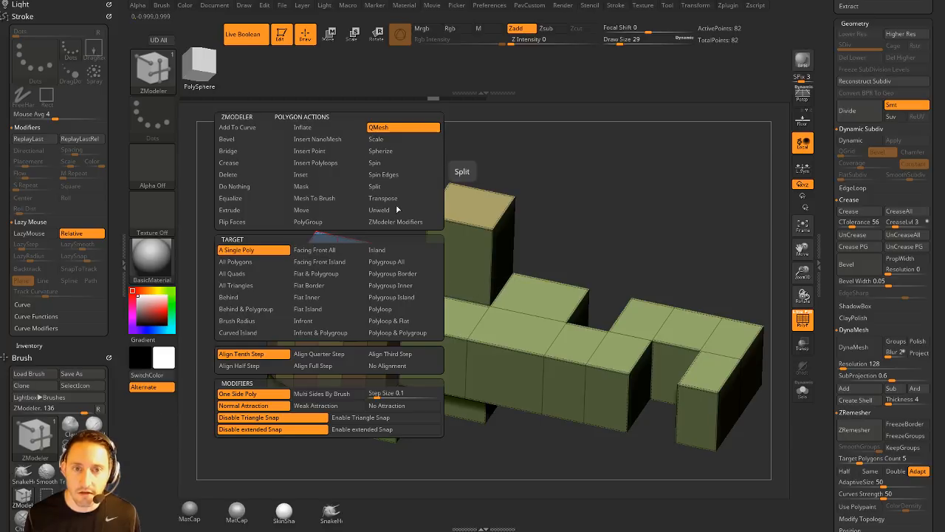
left_click(235, 262)
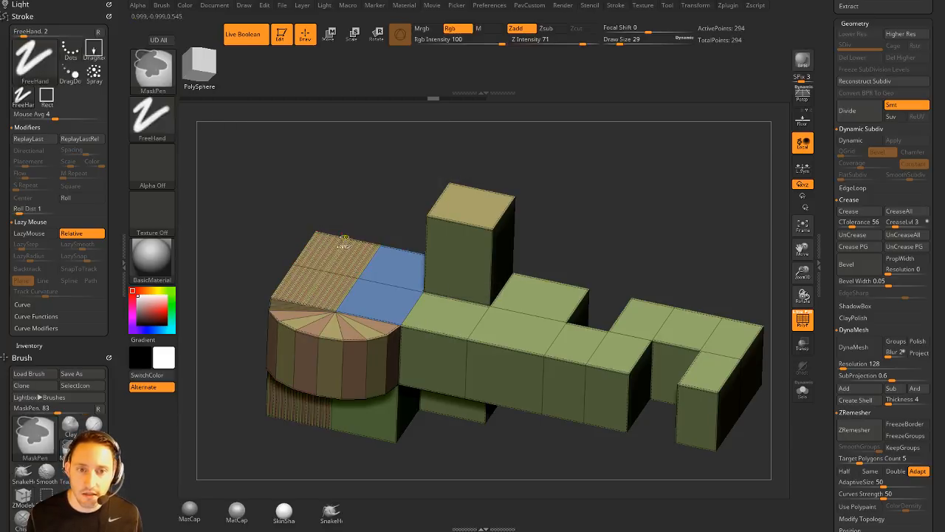
key("d")
key("shift+d")
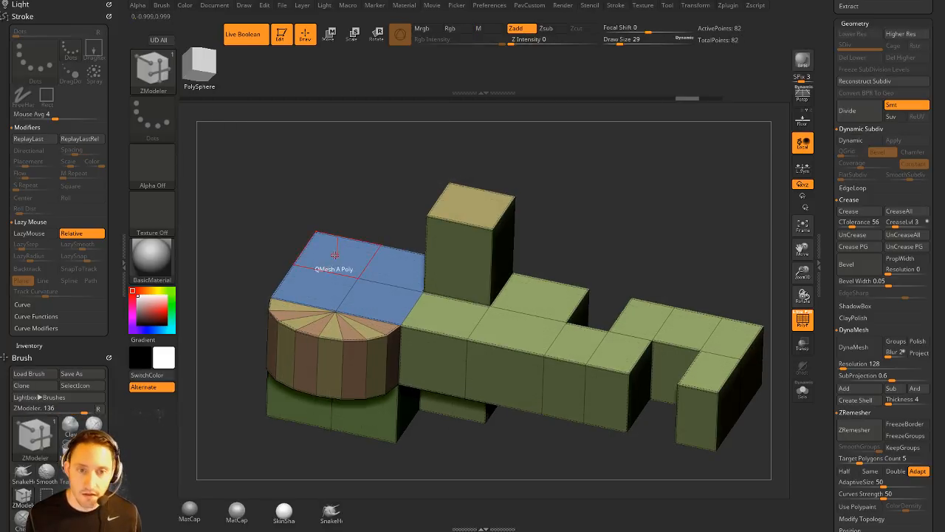
left_click_drag(333, 253, 358, 152)
left_click_drag(443, 140, 576, 249)
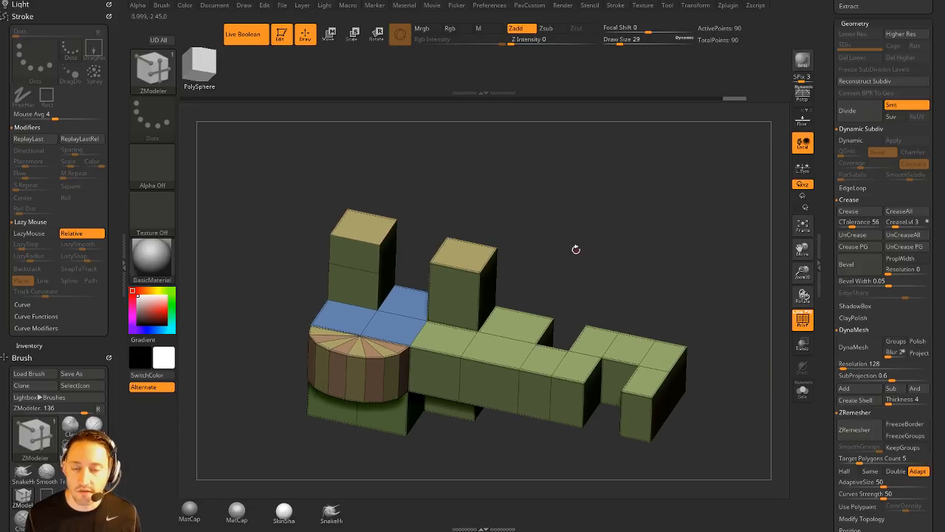
Step: Preview the second tower with Dynamic Subdivision on and step the undo history back to the state before the bridge
key("d")
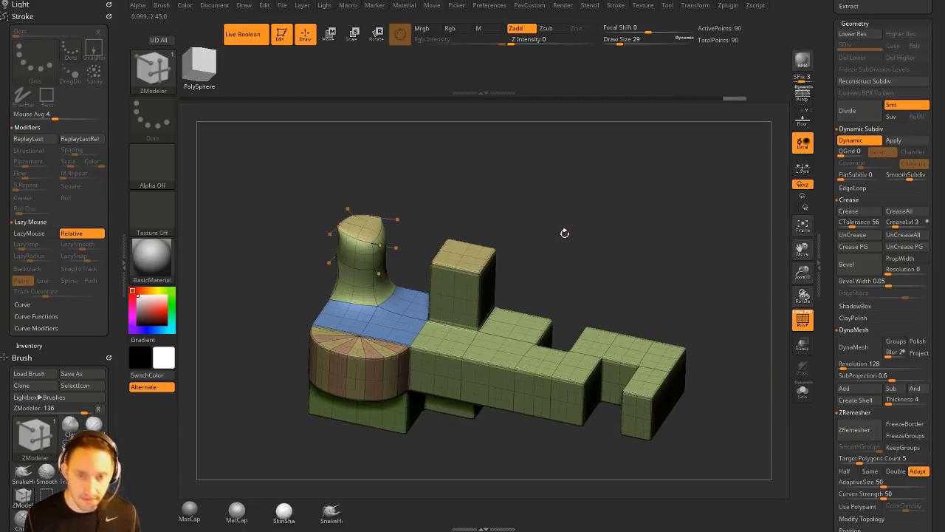
left_click(362, 220)
left_click(363, 195)
left_click_drag(562, 220, 407, 97)
left_click_drag(608, 270, 655, 226)
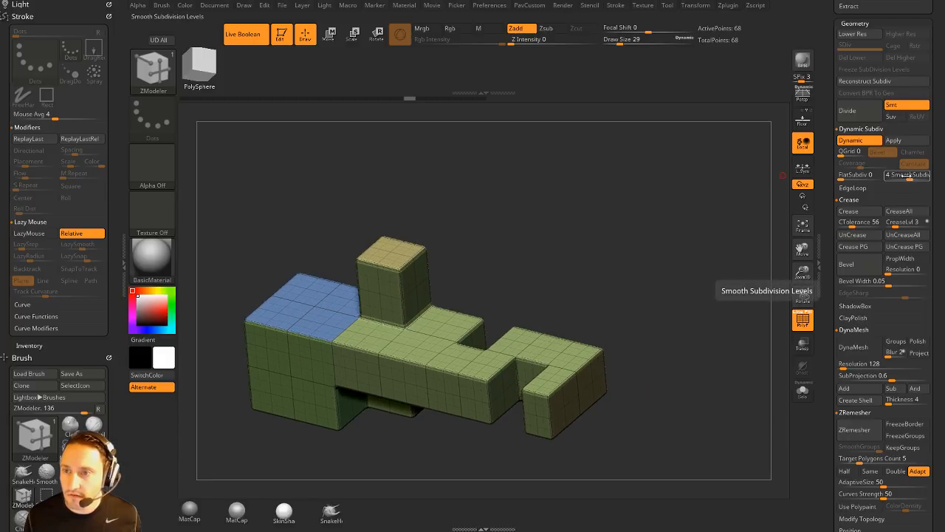
Step: Switch Dynamic Subdivision from smooth levels to QGrid 3 in Bevel mode with coverage 0.2125, and hide the polyframe
left_click_drag(906, 175, 848, 161)
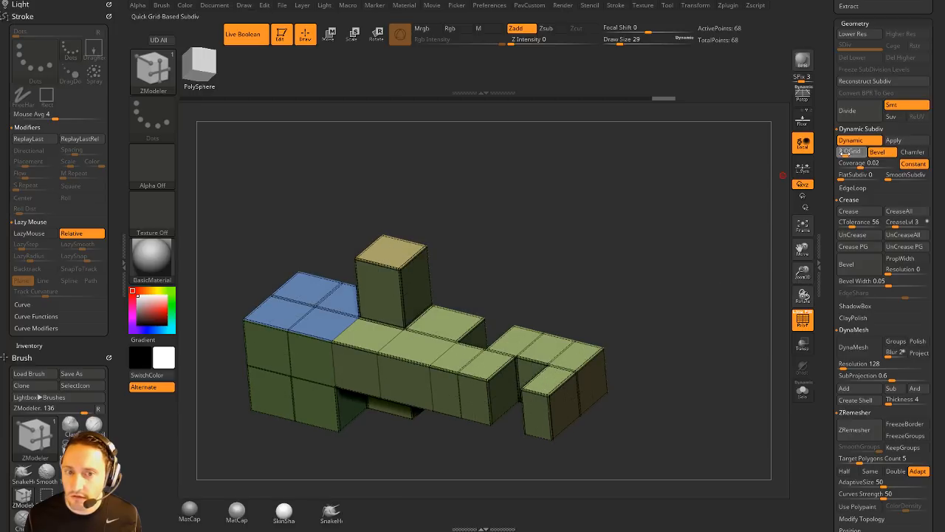
mouse_move(842, 152)
left_mouse_down()
mouse_move(877, 166)
mouse_move(853, 154)
left_mouse_up()
left_click(802, 226)
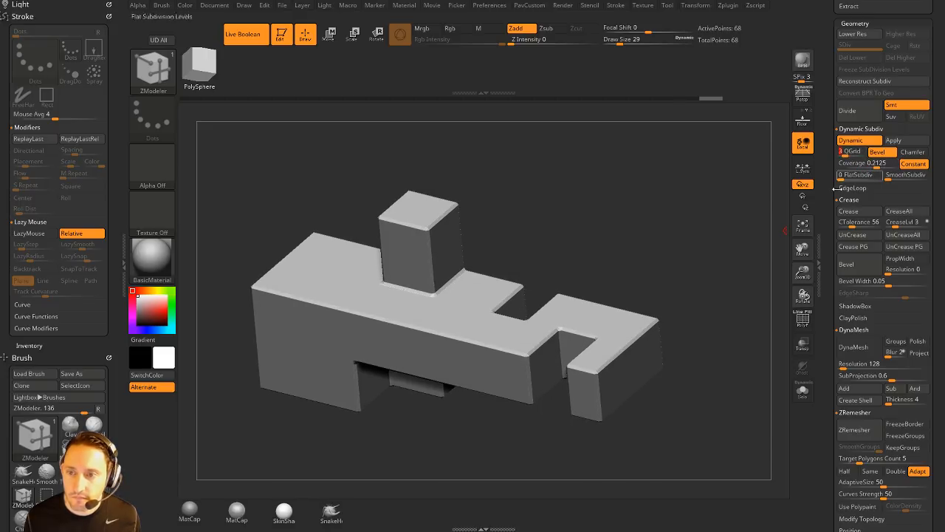
Step: Extrude a second tower from the end of the wide block's top with QMesh, and raise the existing tower beside it
left_click_drag(753, 226, 592, 186)
left_click_drag(298, 256, 317, 191)
mouse_move(434, 186)
left_mouse_down()
mouse_move(411, 184)
mouse_move(423, 175)
left_mouse_up()
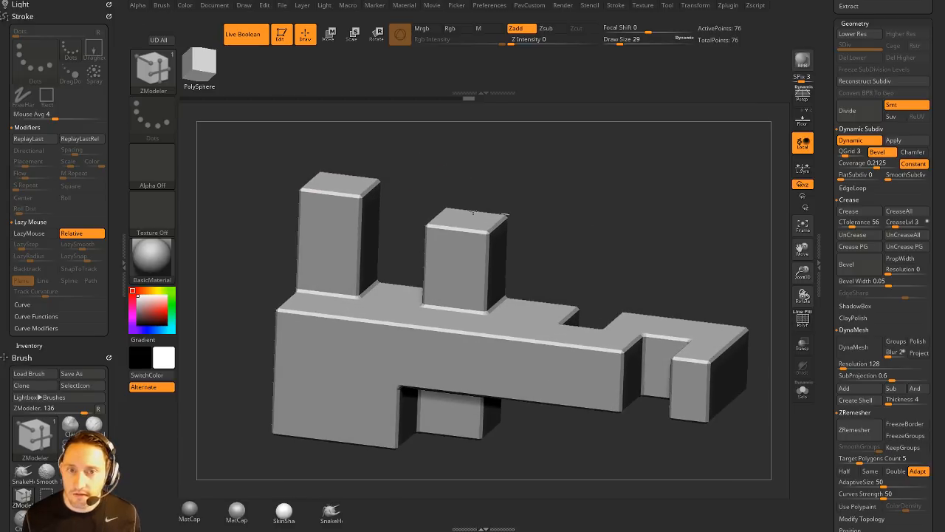
left_click_drag(474, 212, 641, 238)
Step: Bridge the facing side polygons of the two towers using the Bridge action on Two Polys, and view the result without the polyframe
key("shift+f")
right_click(450, 272)
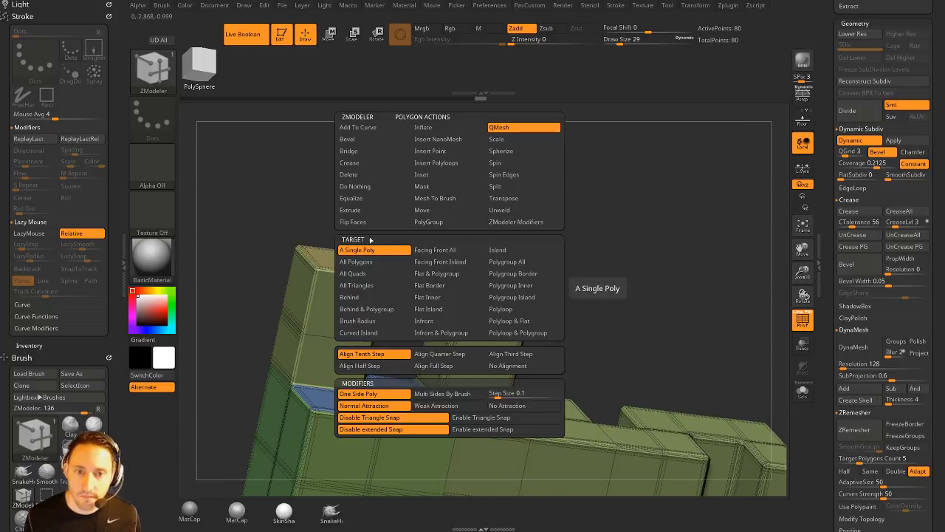
left_click(370, 150)
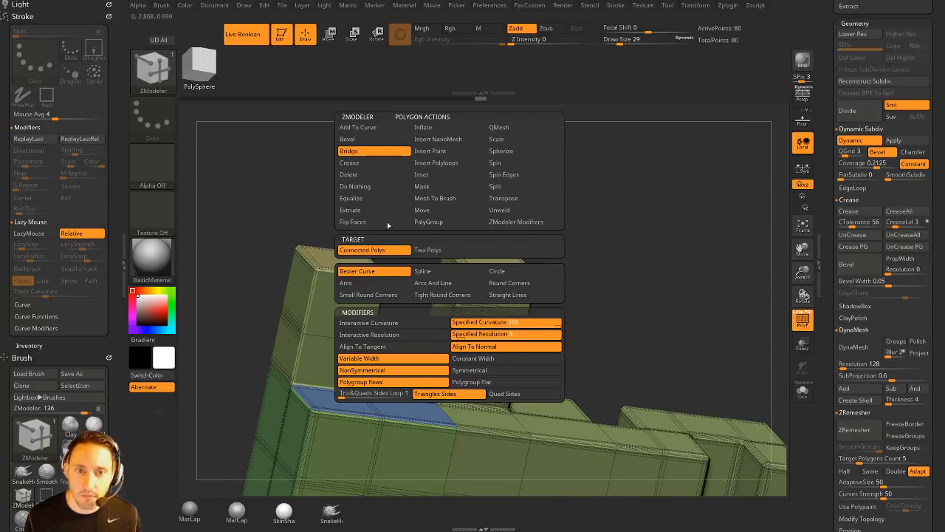
left_click(430, 252)
left_click_drag(475, 233, 354, 290)
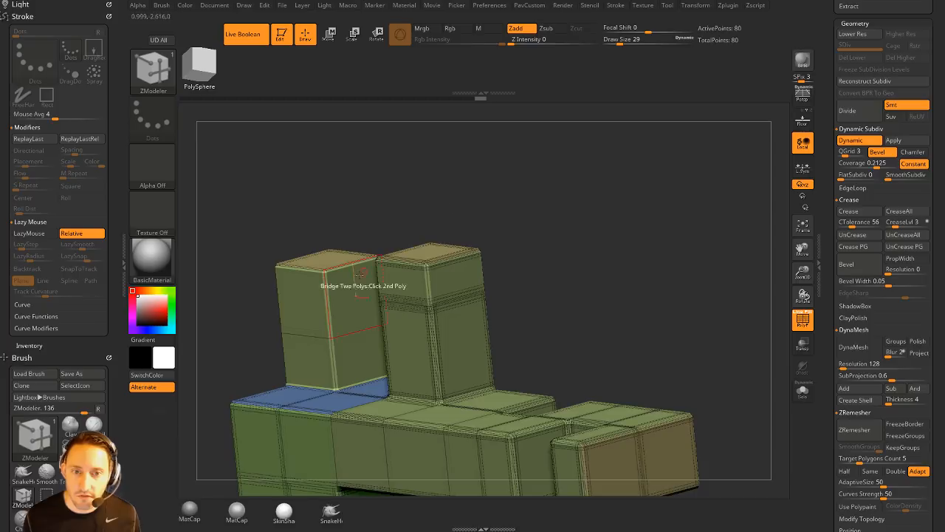
left_click(354, 289)
left_click(475, 234)
left_click_drag(475, 233, 767, 309)
left_click(802, 319)
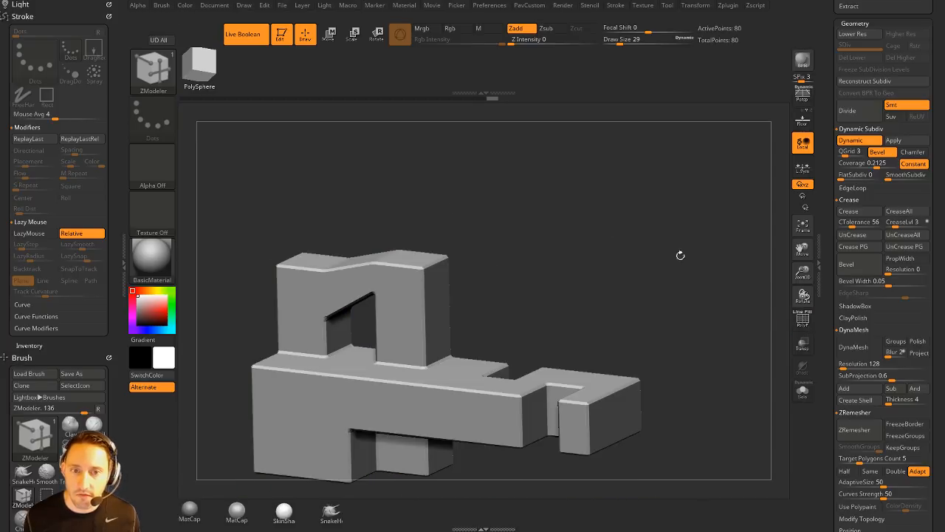
left_click_drag(680, 253, 581, 247)
Step: Set the polygon action back to QMesh and extrude an arm outward from the upper side polygon of the second tower
key("space")
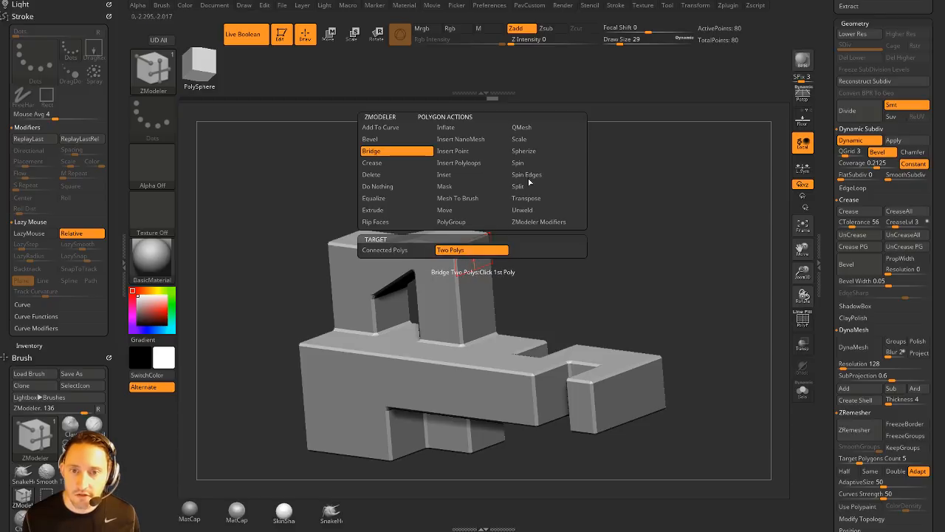
left_click(388, 362)
left_click(501, 262)
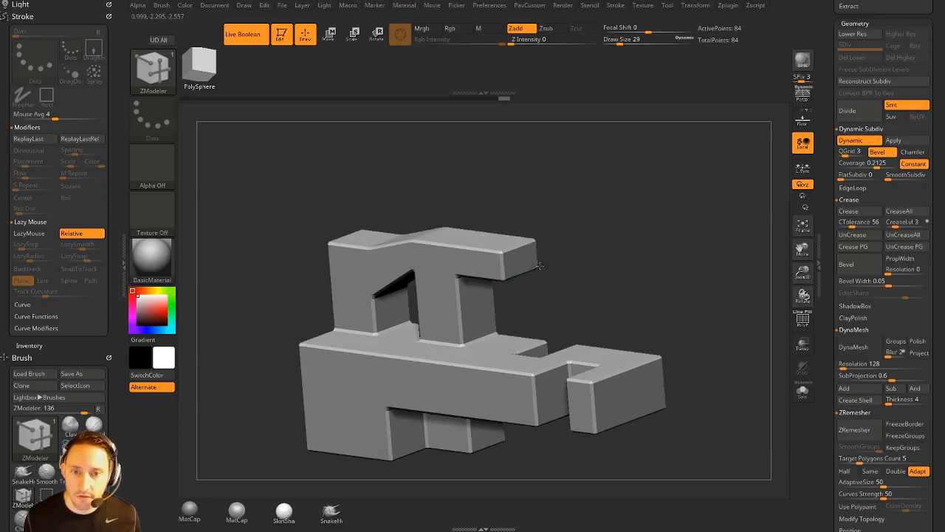
Step: Try raising an upright post from the top polygon at the arm's end with QMesh, and push it back down
left_click_drag(484, 247, 553, 184)
left_click_drag(554, 183, 560, 230)
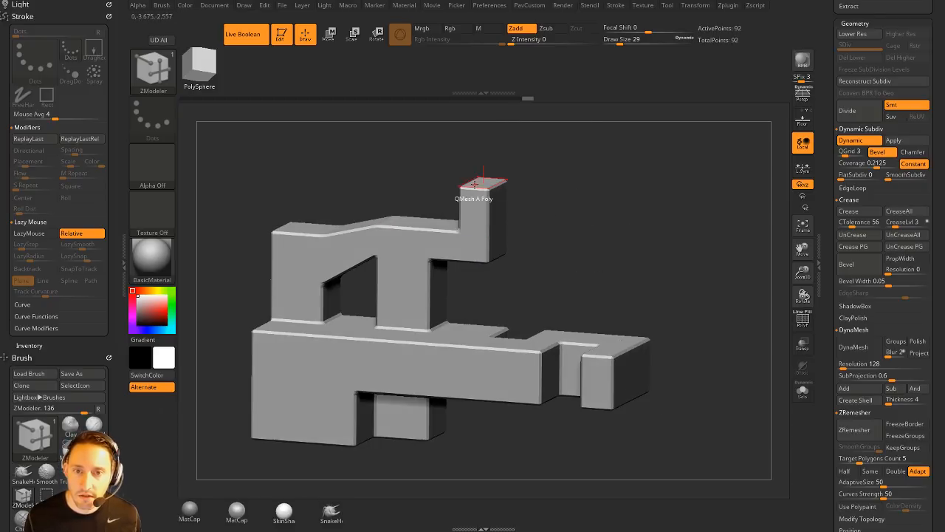
left_click_drag(481, 185, 478, 147)
left_click_drag(517, 158, 521, 185)
left_click_drag(653, 194, 411, 243)
left_click(447, 167)
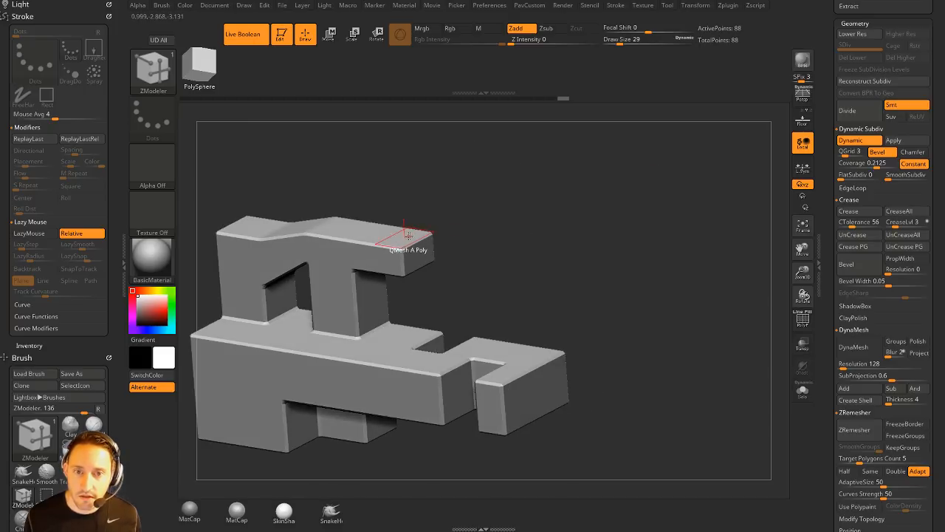
left_click(411, 243)
Step: Lengthen the hooked end of the base with QMesh, extrude a block from its outer side, and show the polyframe
left_click_drag(507, 302, 585, 322)
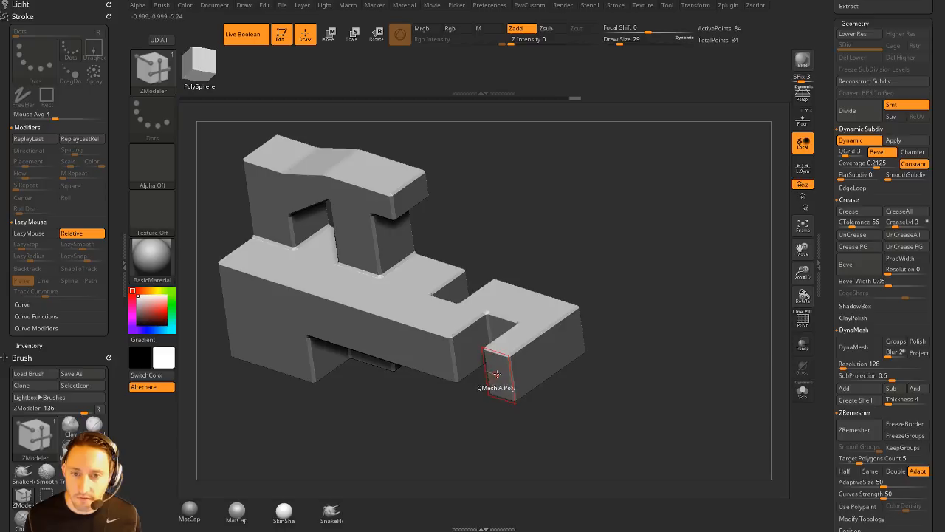
left_click_drag(496, 374, 576, 336)
left_click_drag(628, 320, 669, 345)
left_click(802, 319)
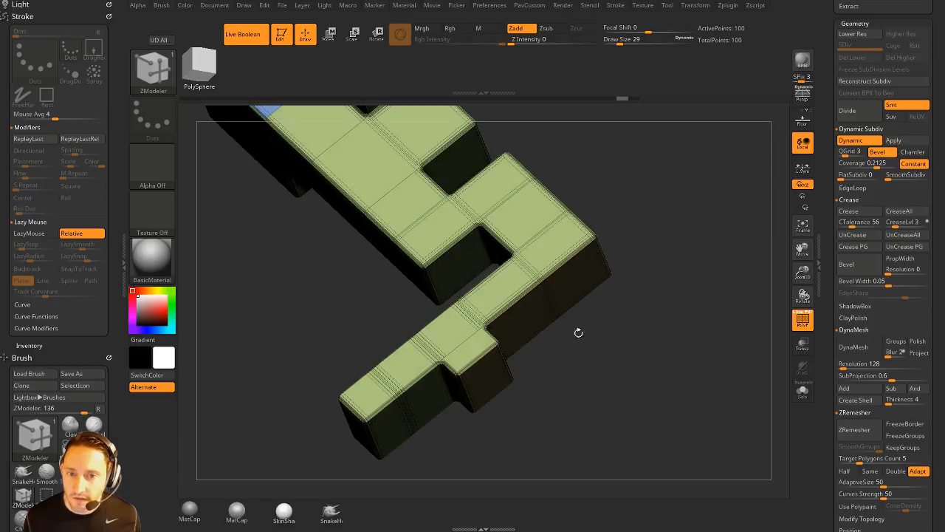
Step: Set QMesh to Align Half Step and pull out the side polygon next to the hook's side block into a slanted face
left_click(521, 330)
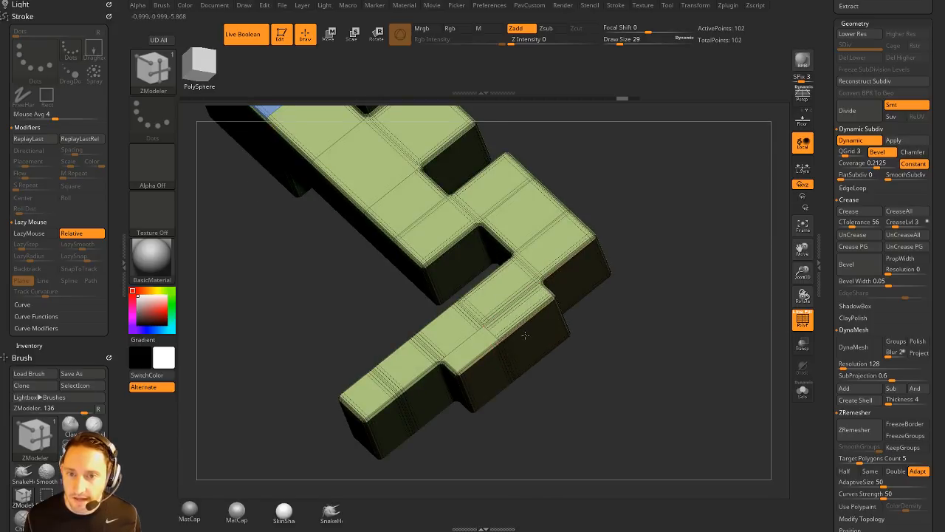
key("ctrl+z")
key("space")
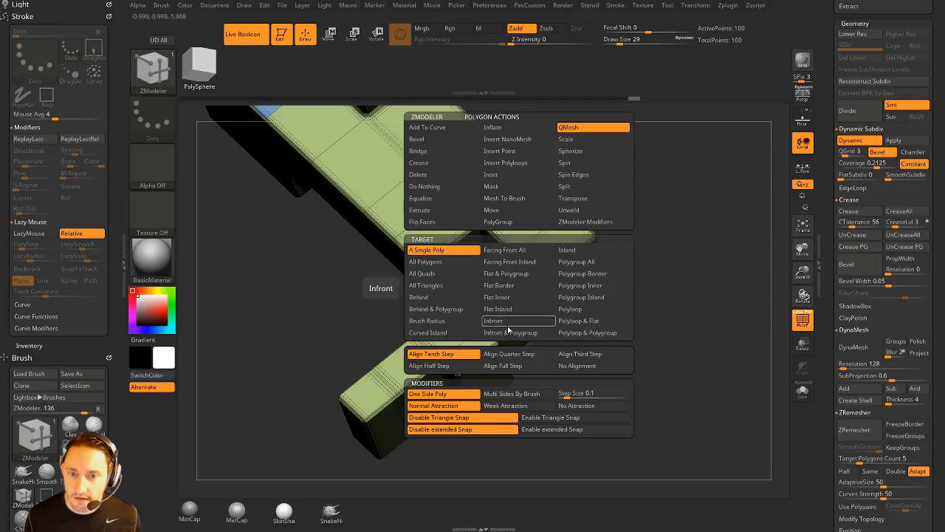
left_click(462, 367)
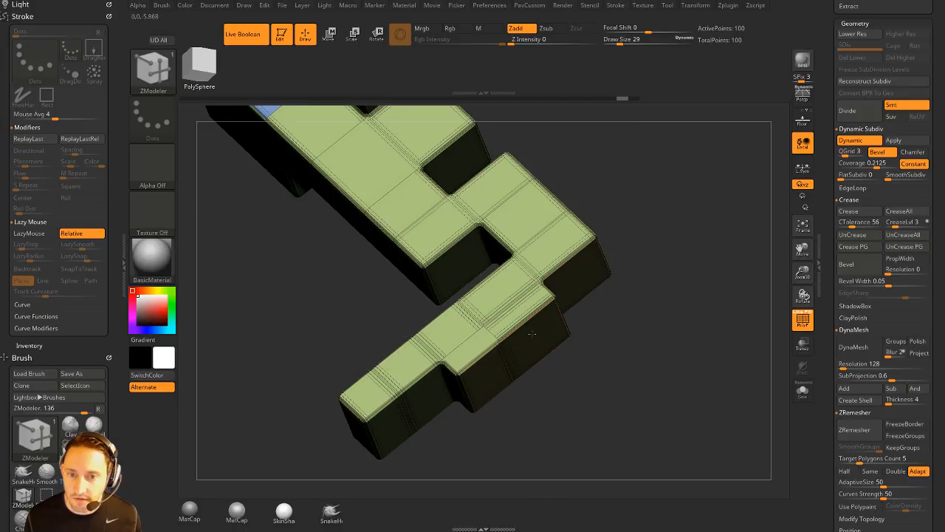
left_click(532, 335)
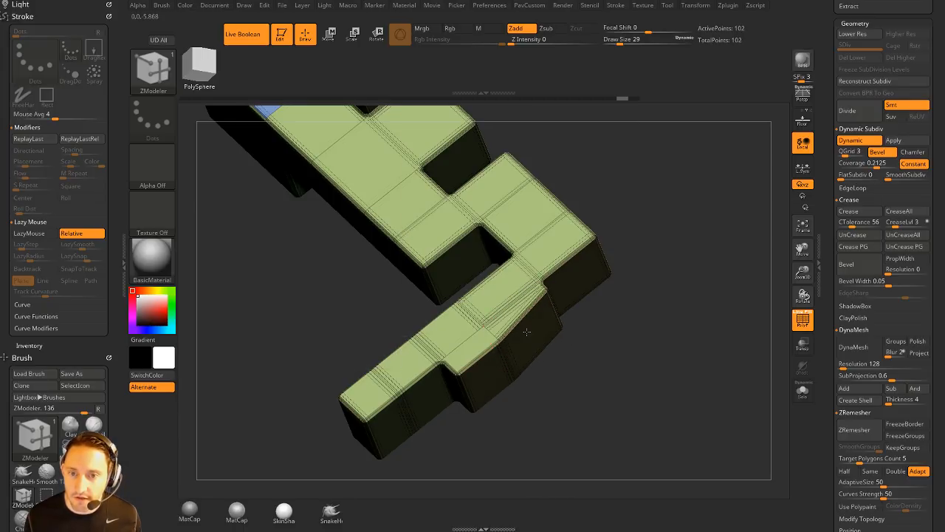
left_click_drag(641, 347, 648, 303)
left_click_drag(444, 319, 462, 323)
key("ctrl+z")
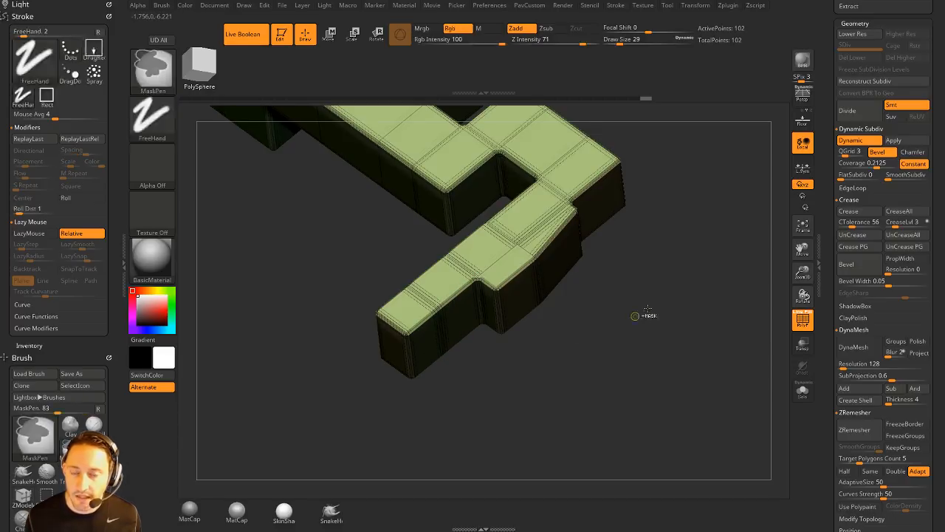
Step: Extend the hook's slanted side into a curved bulge with another QMesh pull toward the hook's tip
left_click_drag(639, 315, 623, 307)
left_click_drag(550, 265, 559, 281)
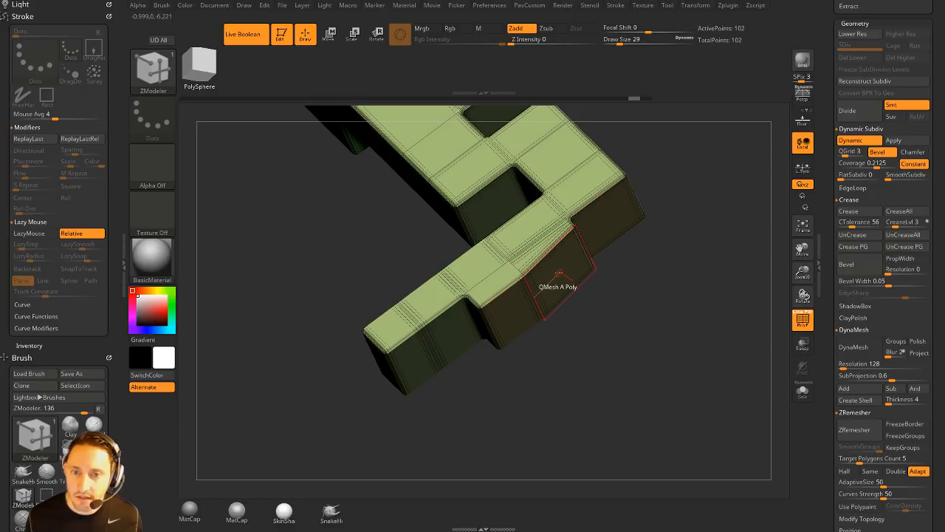
left_click(559, 274)
left_click_drag(633, 358, 541, 284)
Step: Try raising a polygon on top of the hook with QMesh, and undo it
left_click(490, 267)
left_click_drag(652, 307, 627, 282)
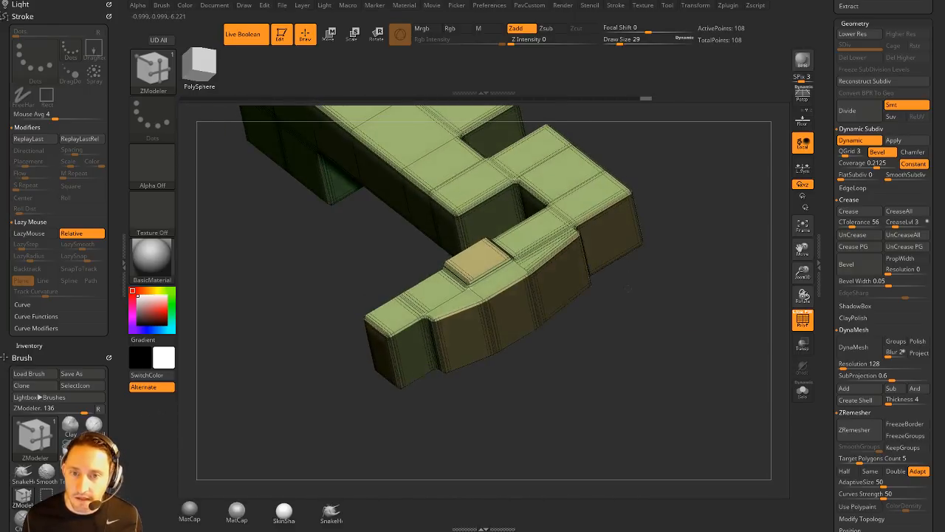
key("ctrl+z")
mouse_move(669, 318)
left_mouse_down()
mouse_move(616, 244)
mouse_move(590, 255)
left_mouse_up()
key("ctrl+z")
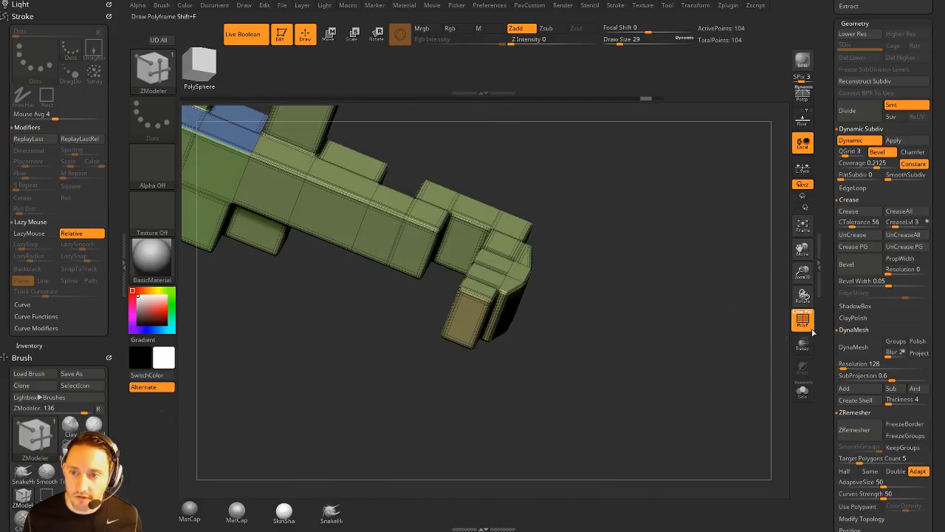
Step: Hide the polyframe and try pulling the hook's outer corner side polygon outward with QMesh
left_click(810, 329)
mouse_move(738, 369)
left_mouse_down()
mouse_move(693, 354)
mouse_move(731, 344)
mouse_move(714, 338)
mouse_move(734, 364)
left_mouse_up()
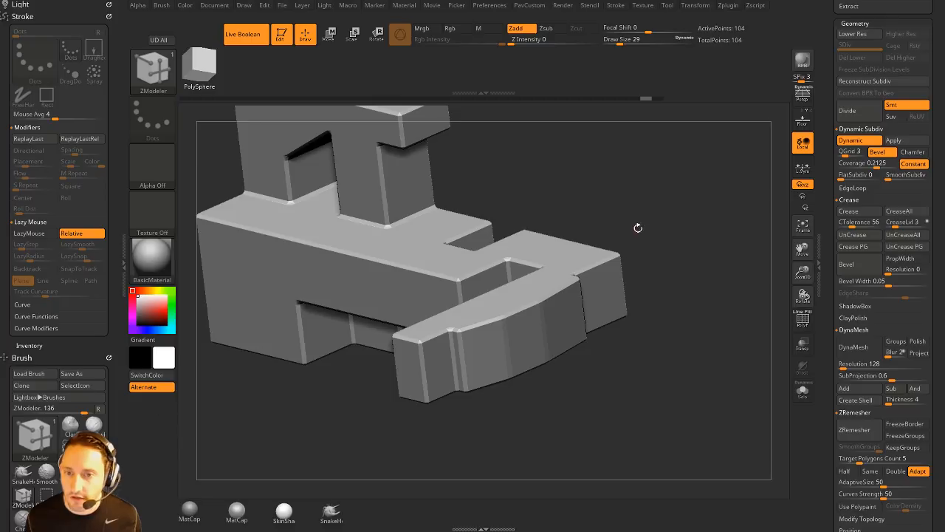
left_click_drag(638, 228, 618, 280)
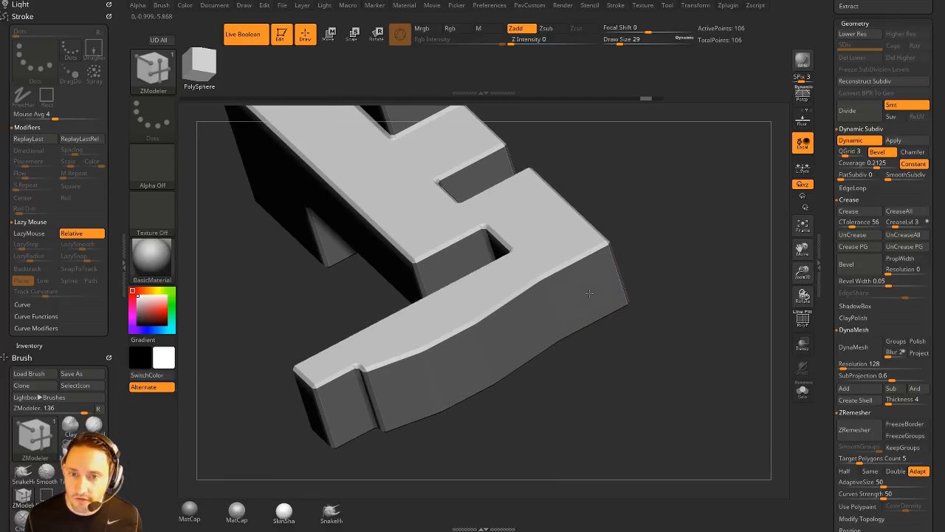
Step: Set the ZModeler polygon action to Extrude on A Single Poly and show the polyframe
key("space")
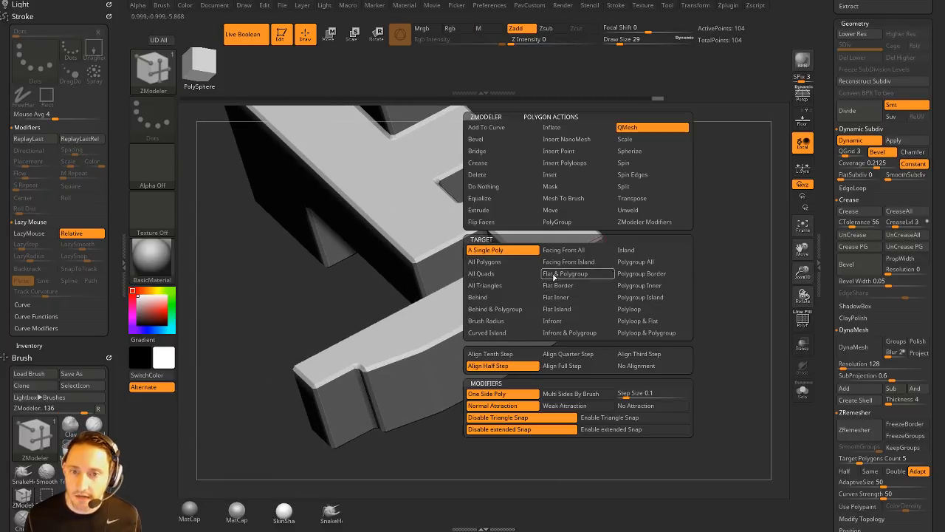
left_click(501, 199)
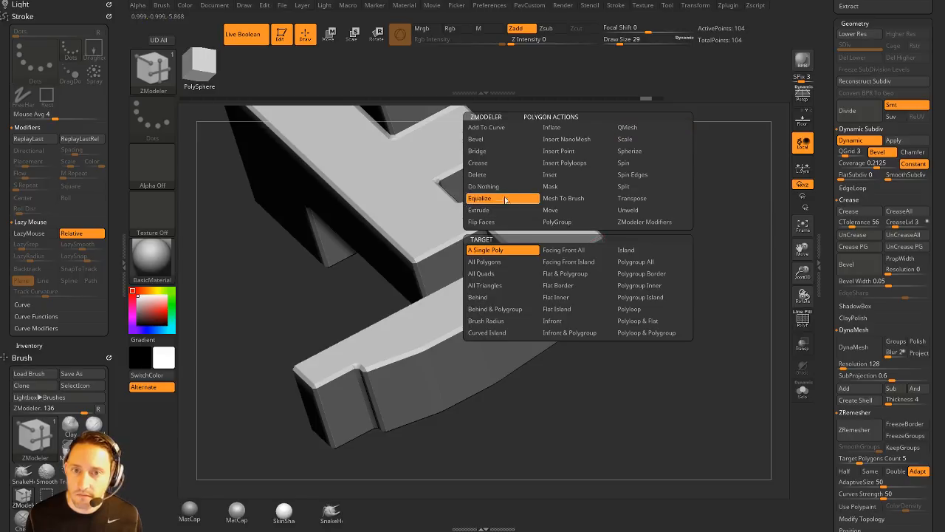
left_click(499, 210)
left_click_drag(694, 232, 755, 310)
left_click(802, 320)
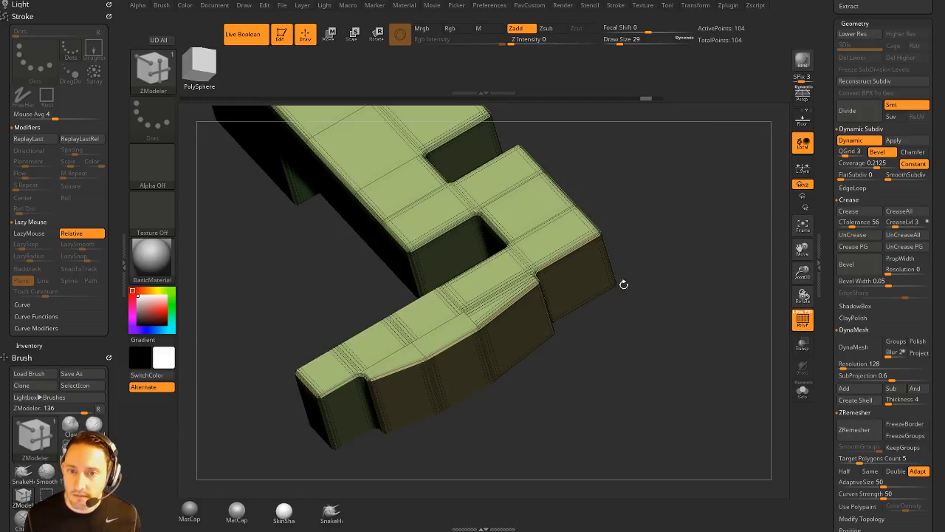
Step: Try extruding the hook's outer corner side polygon, inspect it with Dynamic Subdivision off, and undo the extrusion
left_click_drag(565, 339, 606, 335)
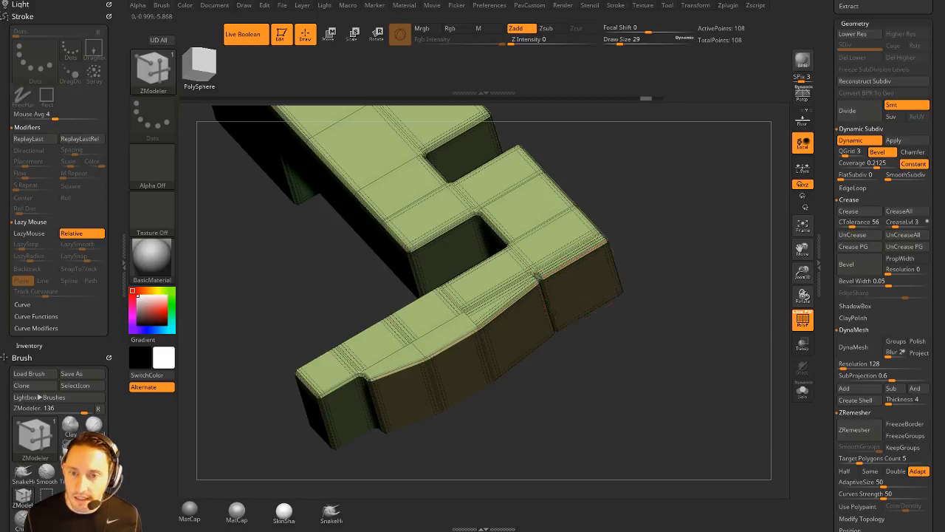
key("shift+d")
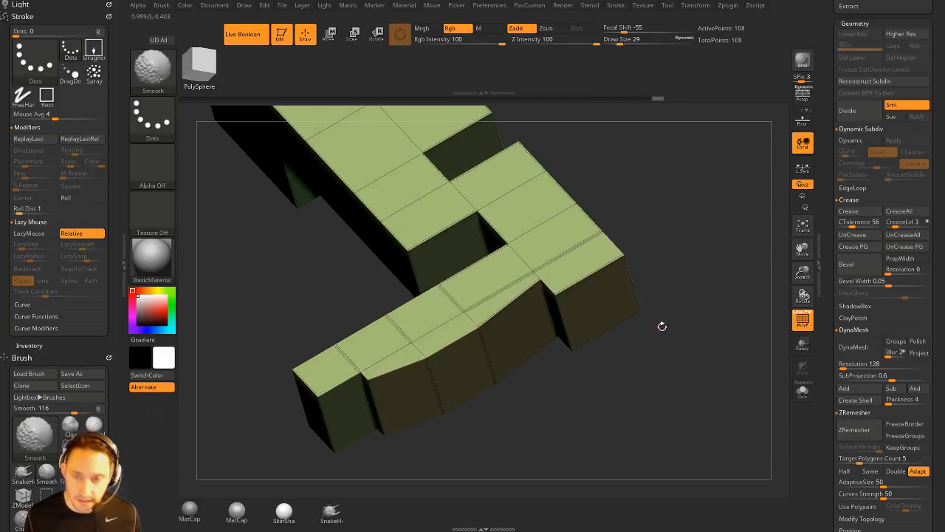
left_click_drag(660, 325, 682, 322)
key("ctrl+z")
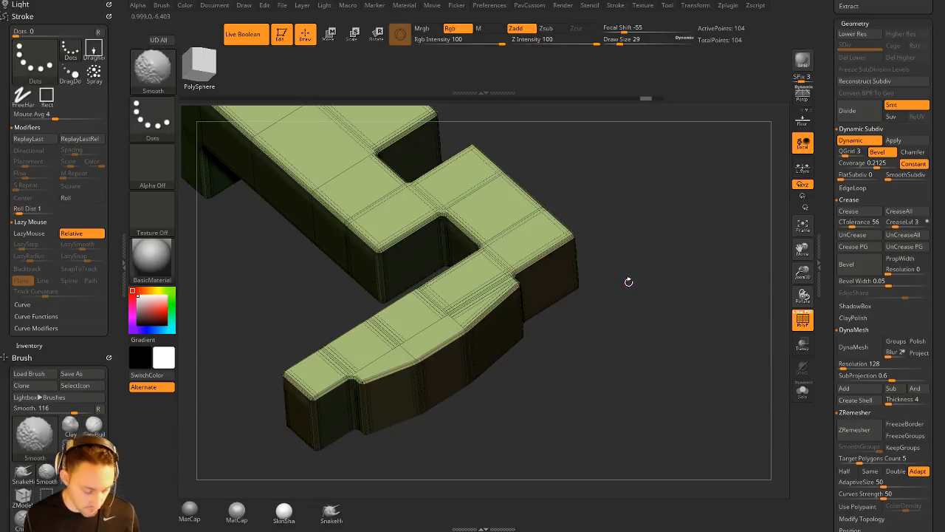
Step: Extrude the hook's outer corner side polygon flush with the bulge, and view it with Dynamic Subdivision on and the polyframe hidden
key("shift+d")
left_click_drag(640, 273, 562, 287)
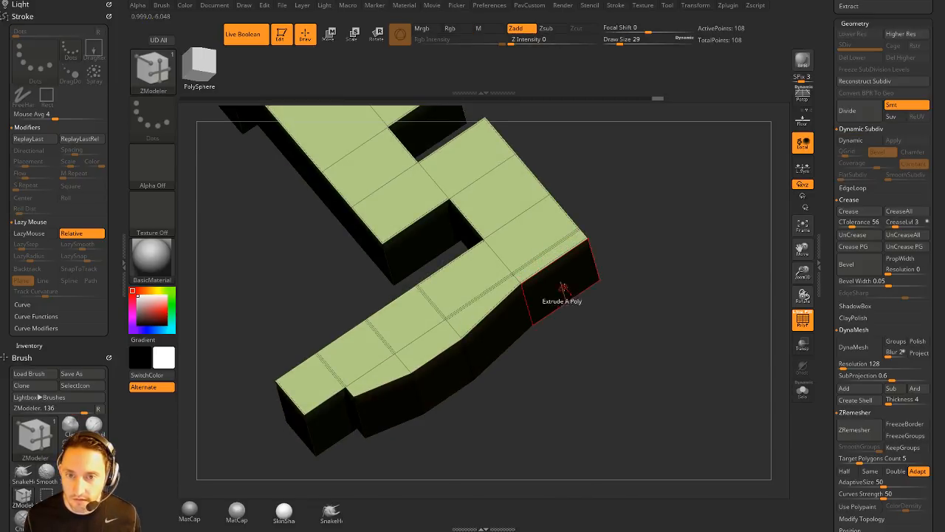
mouse_move(712, 301)
left_mouse_down()
mouse_move(720, 285)
mouse_move(703, 309)
mouse_move(650, 313)
mouse_move(653, 328)
mouse_move(671, 333)
mouse_move(679, 353)
mouse_move(735, 320)
left_mouse_up()
key("shift+d")
key("shift+f")
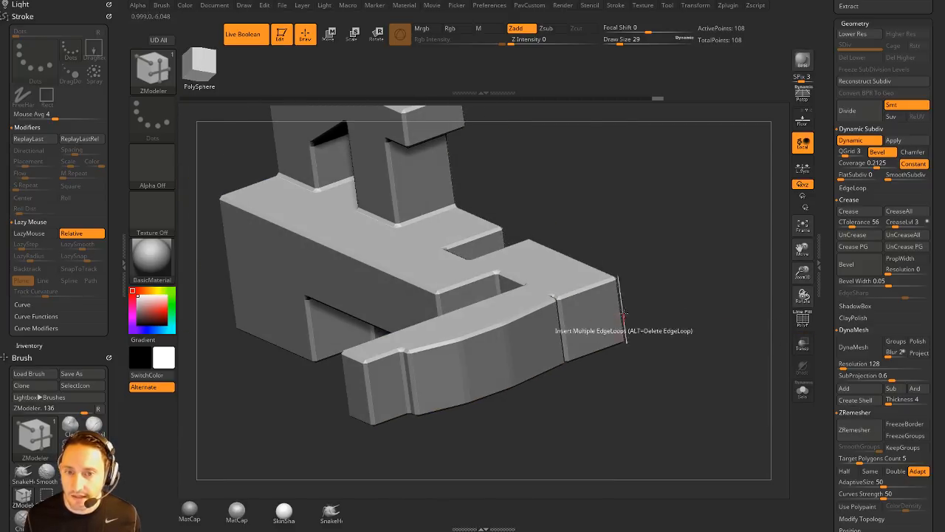
Step: Compare a QGrid coverage of 0.2623 against the unsubdivided mesh, and set the coverage to 0.17017
left_click_drag(828, 280, 829, 255)
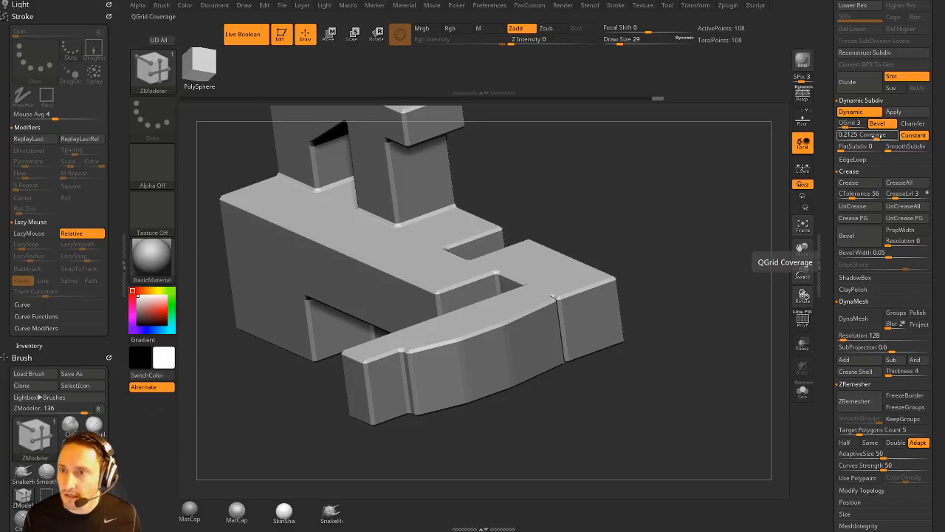
left_click_drag(875, 136, 881, 135)
left_click(886, 135)
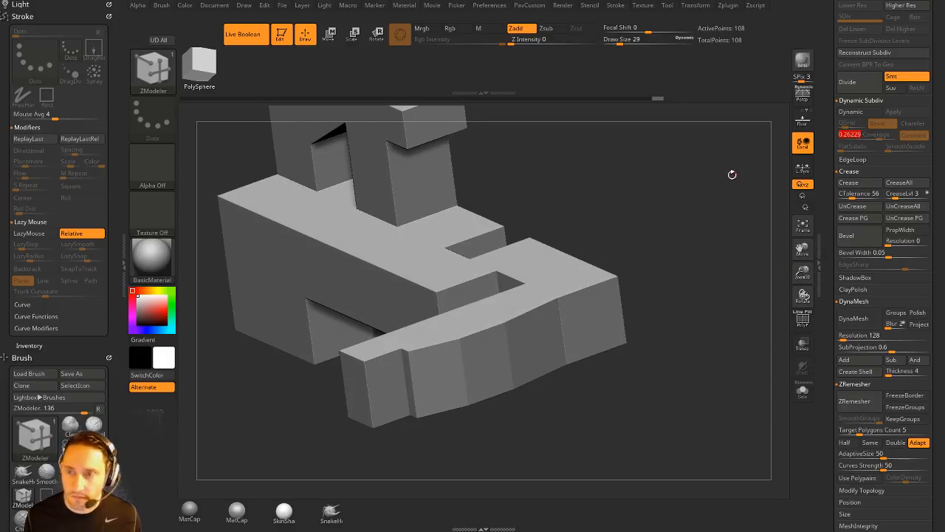
left_click_drag(732, 175, 734, 188)
key("d")
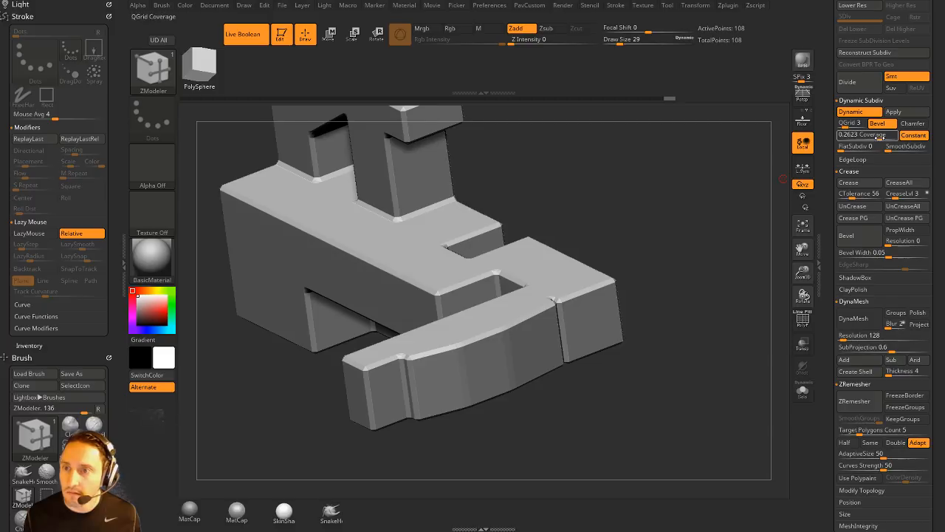
mouse_move(881, 136)
left_mouse_down()
mouse_move(893, 136)
mouse_move(873, 136)
left_mouse_up()
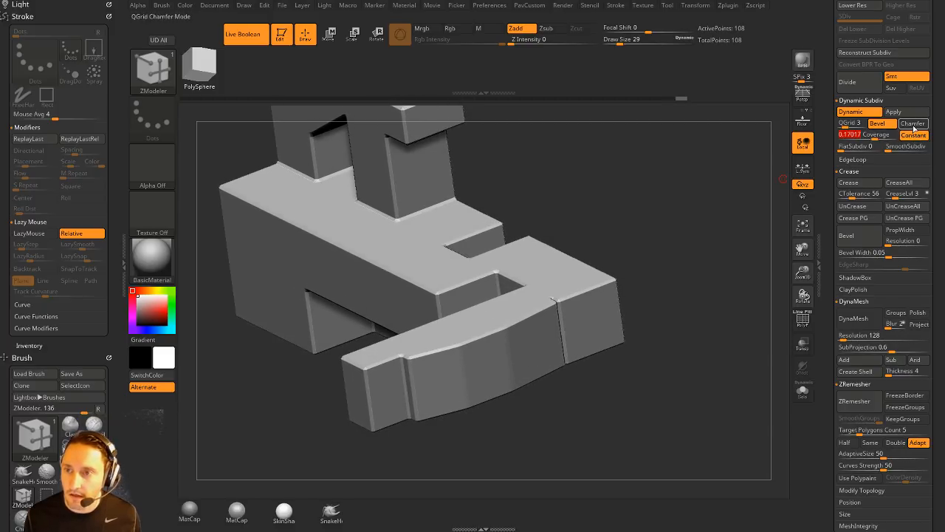
Step: Turn on Chamfer for the dynamic QGrid bevel, with QGrid set to 5 and coverage to 0.2125
left_click(915, 128)
left_click_drag(775, 159, 747, 207, "alt")
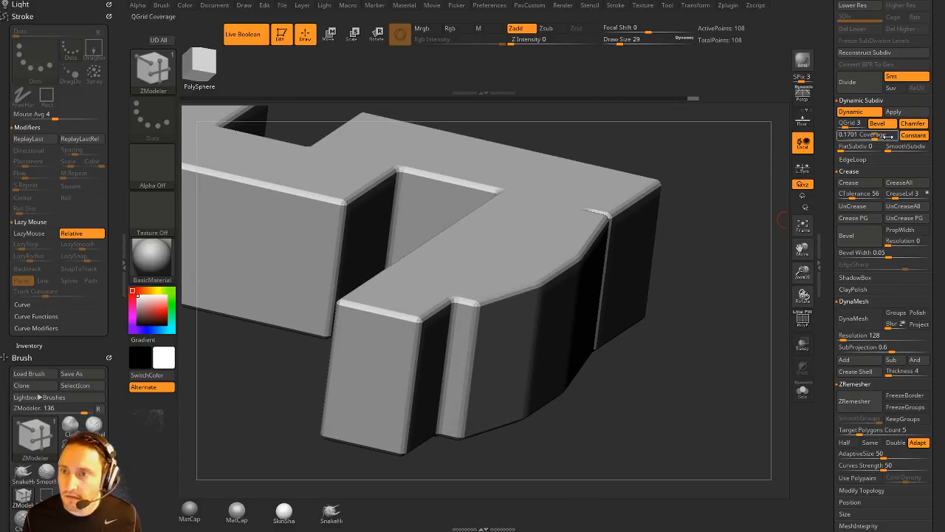
left_click(847, 124)
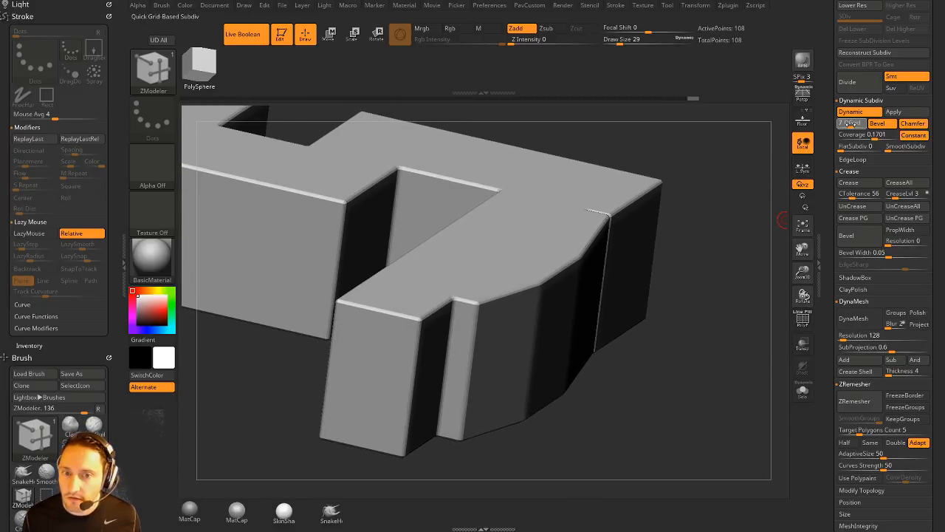
left_click_drag(872, 136, 877, 136)
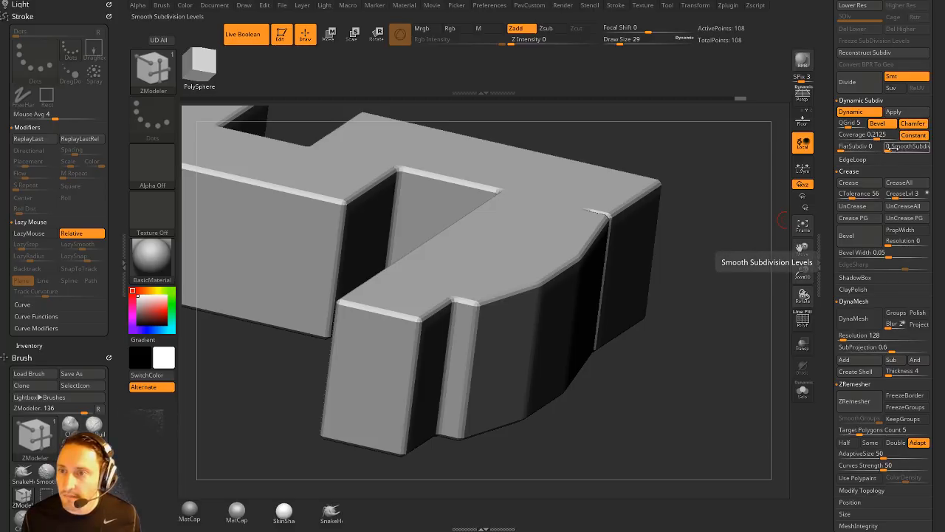
Step: Try a SmoothSubdiv level of 1 on the chamfered mesh and inspect the whole model
left_click(894, 147)
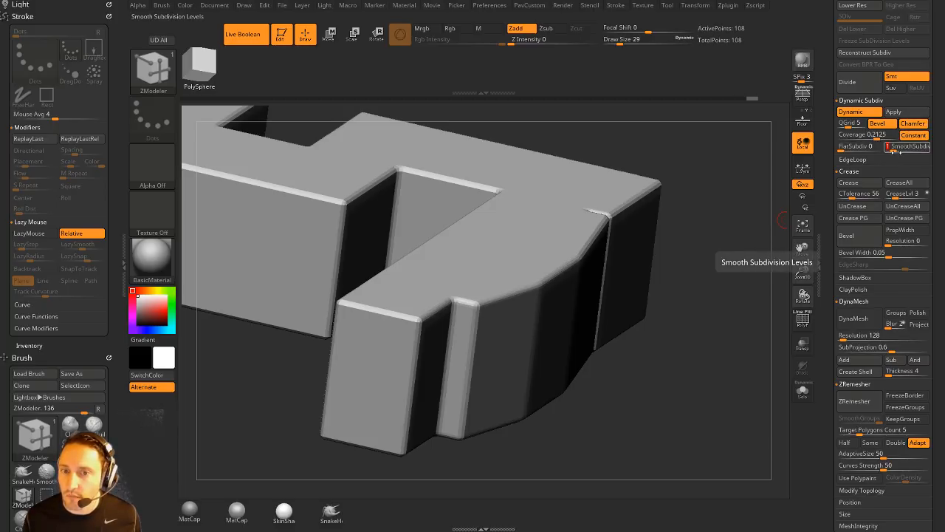
left_click_drag(749, 171, 692, 208)
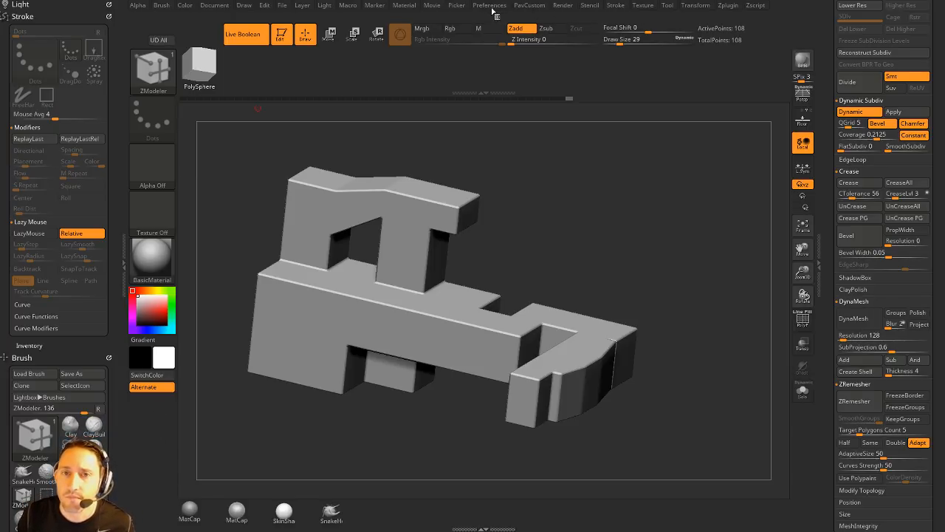
scroll(875, 355, "up", 10)
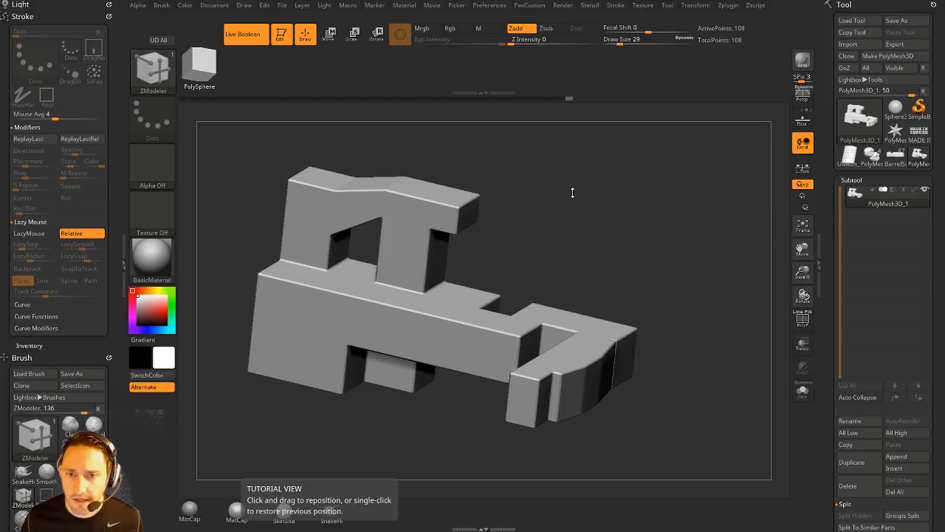
left_click_drag(572, 192, 610, 258)
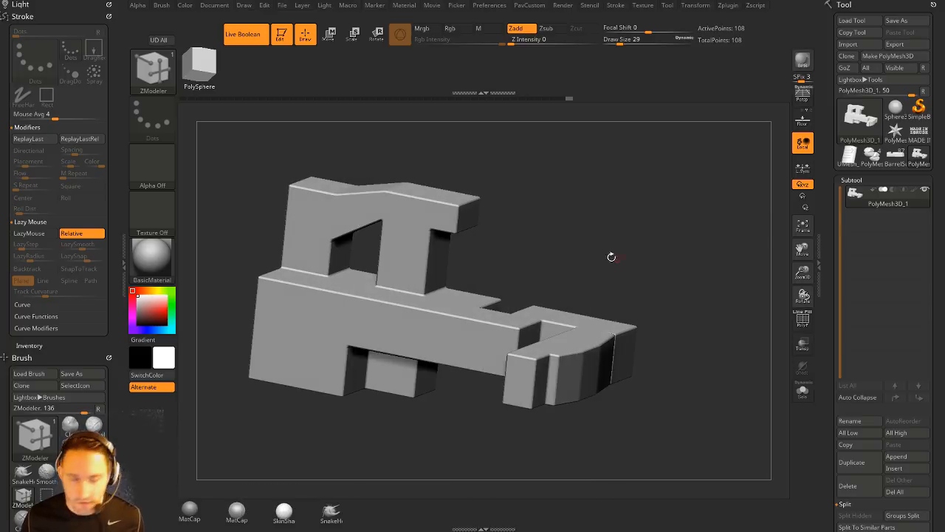
Step: Run the multithreading test from the Performance preferences
left_click(501, 6)
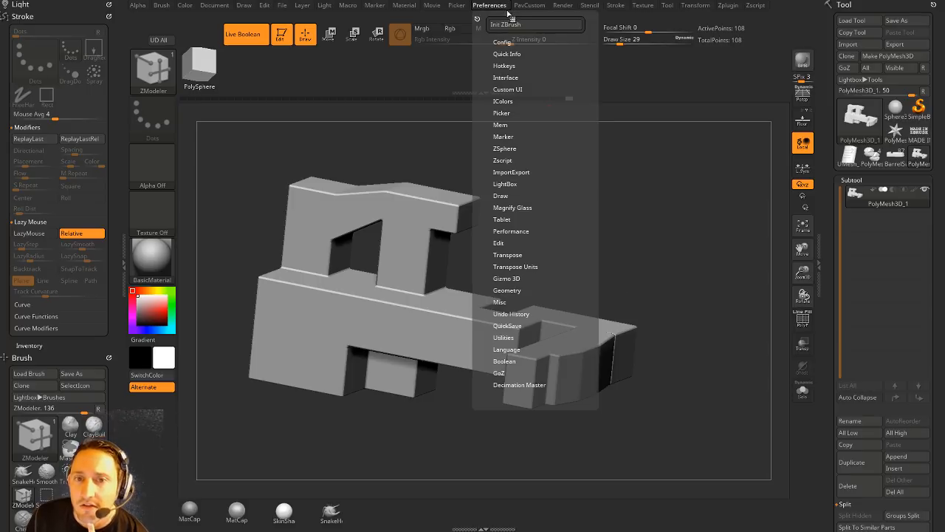
left_click(508, 232)
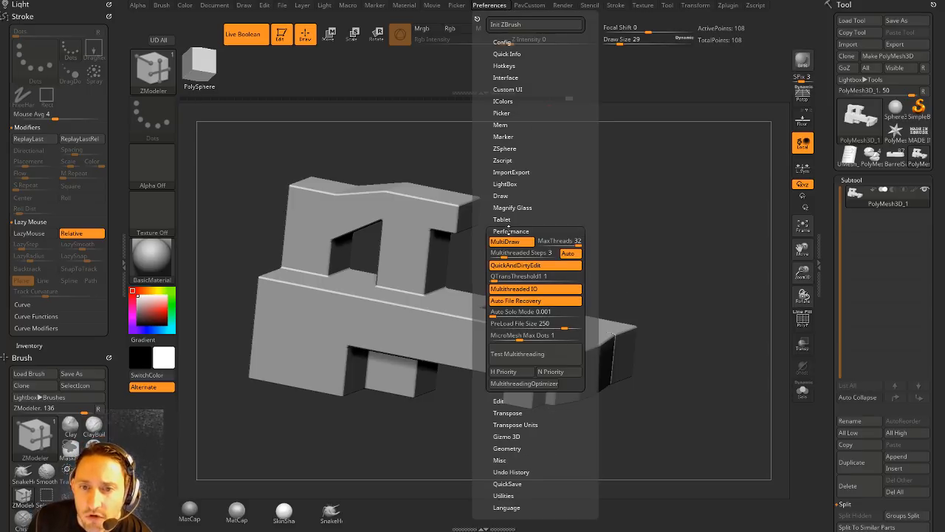
left_click(519, 355)
left_click(496, 386)
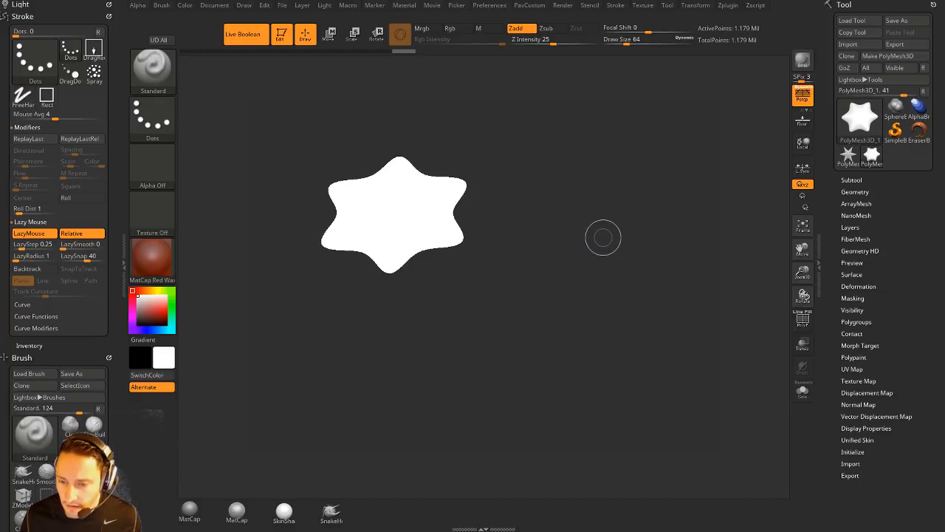
Step: Check the CPU performance graphs in Task Manager and the computer's Windows system information, and close both windows
key("ctrl+shift+Escape")
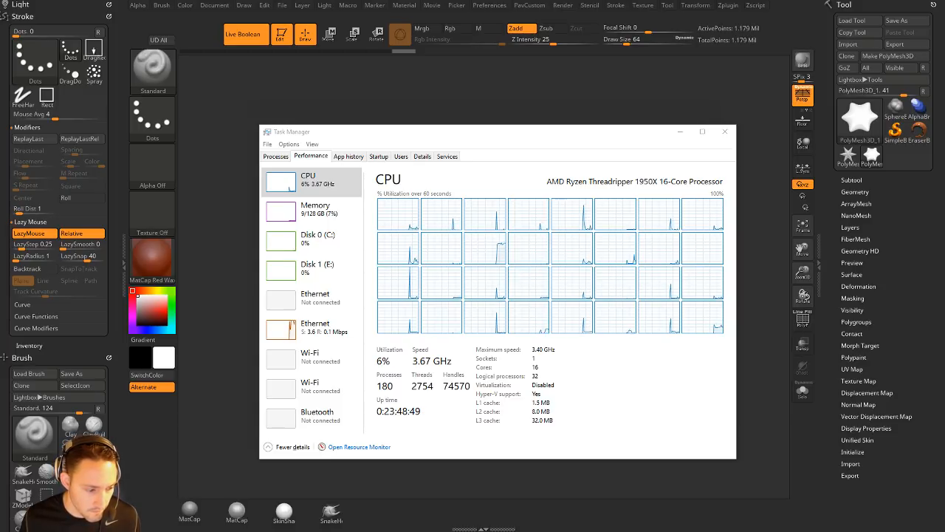
key("super+Pause")
left_click_drag(416, 308, 345, 150)
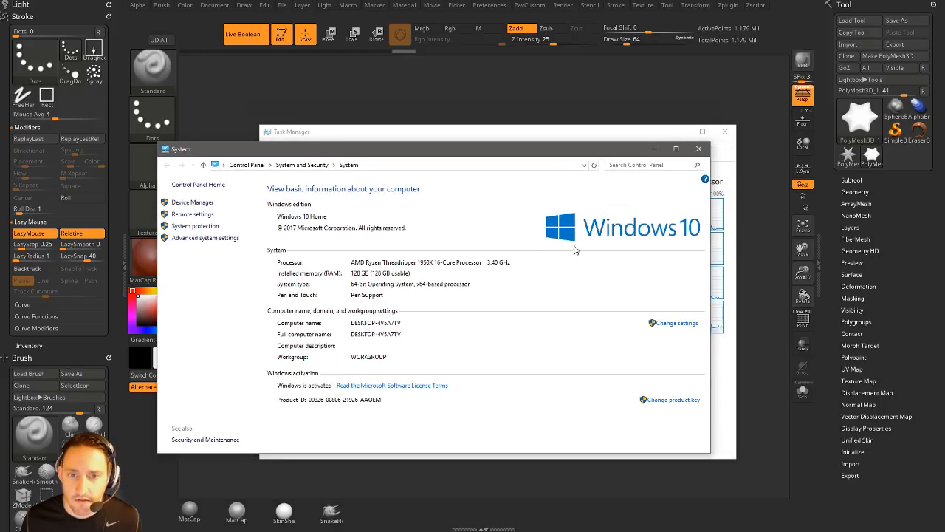
left_click(707, 152)
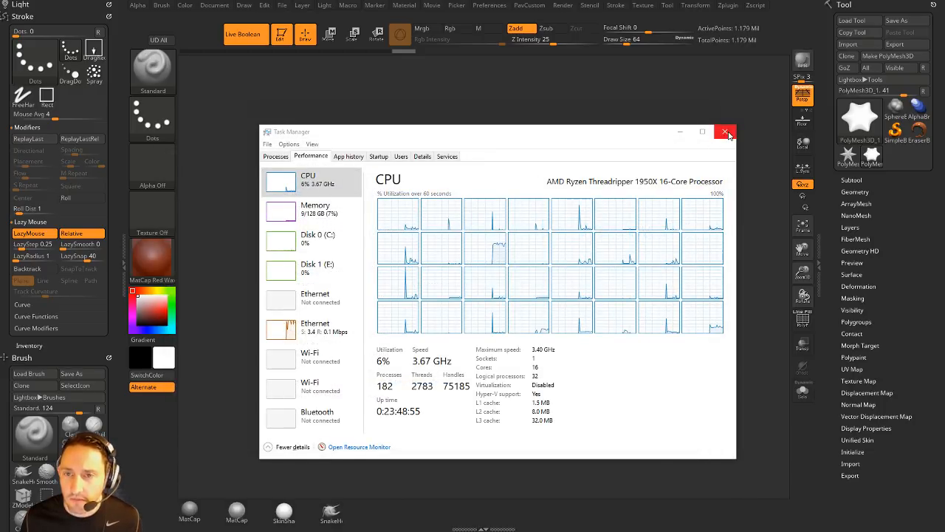
left_click(726, 133)
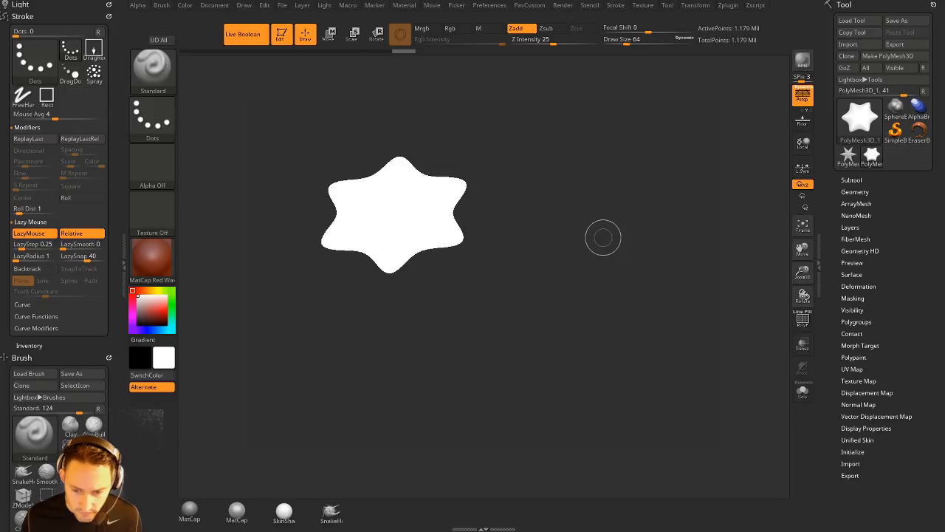
Step: Switch to the Twitch channel page in the browser, view its PC hardware specifications, and return to ZBrush
key("alt+Tab")
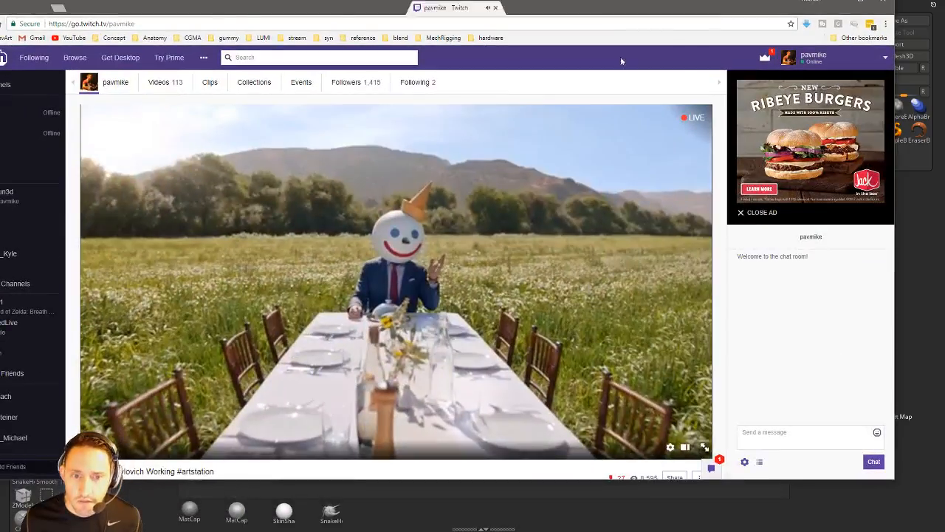
scroll(687, 354, "down", 3)
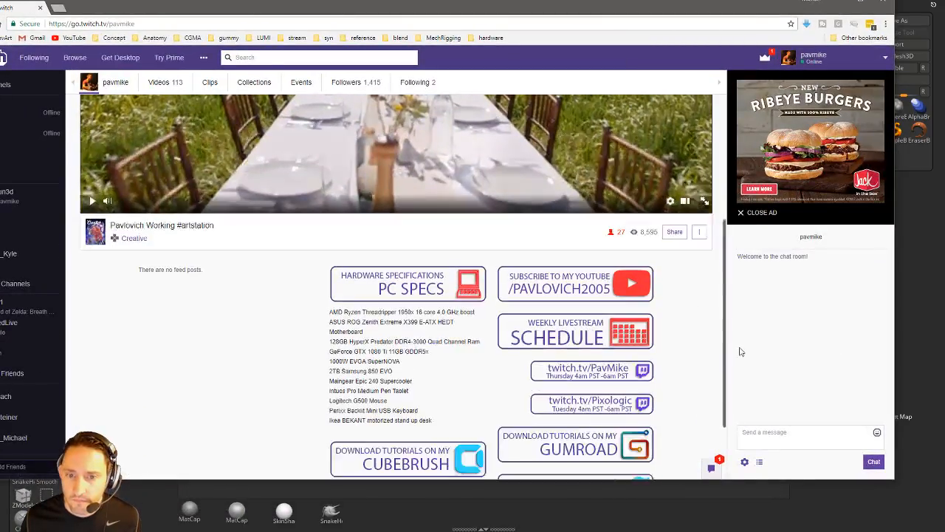
scroll(449, 303, "down", 2)
scroll(412, 332, "up", 1)
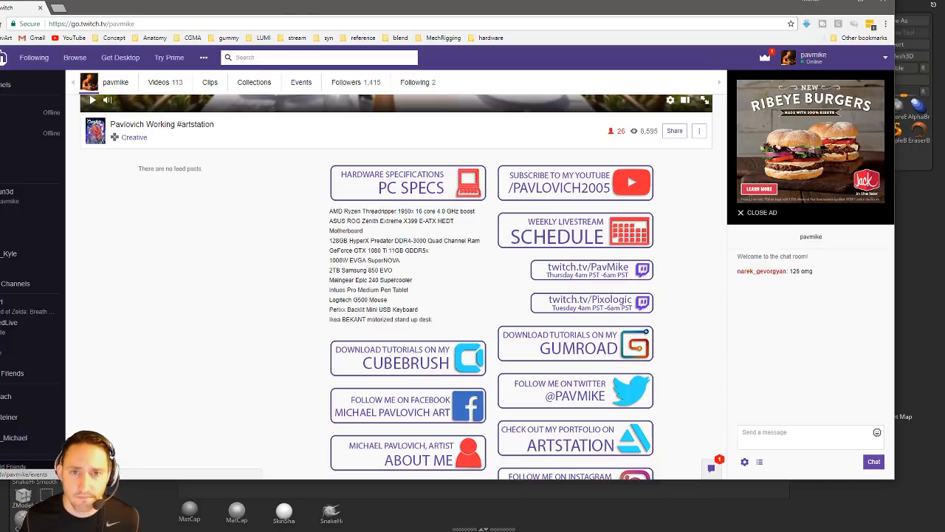
left_click_drag(299, 4, 329, 530)
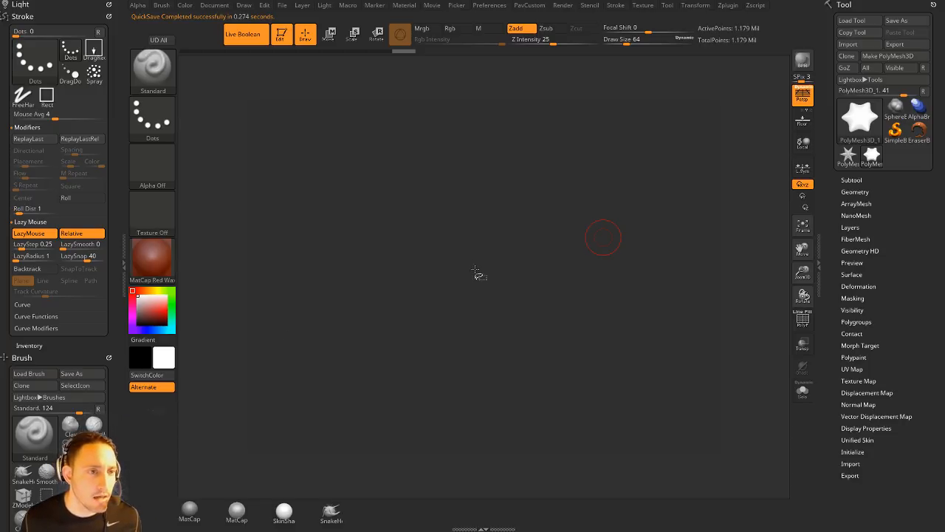
Step: Try the MatCap Gray material on the white star and switch to the PolyMesh3D star, framed in view
mouse_move(605, 237)
left_mouse_down()
mouse_move(609, 260)
mouse_move(620, 265)
left_mouse_up()
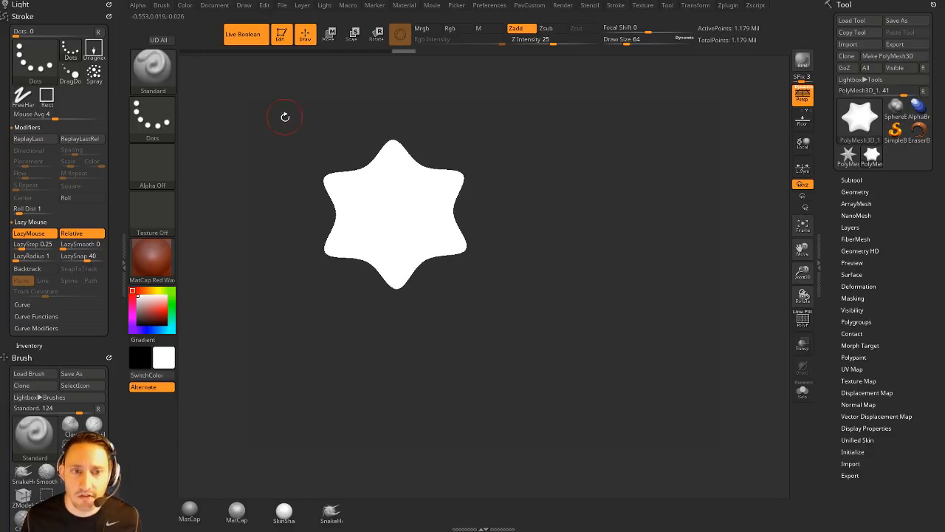
key("b")
key("Escape")
key("b")
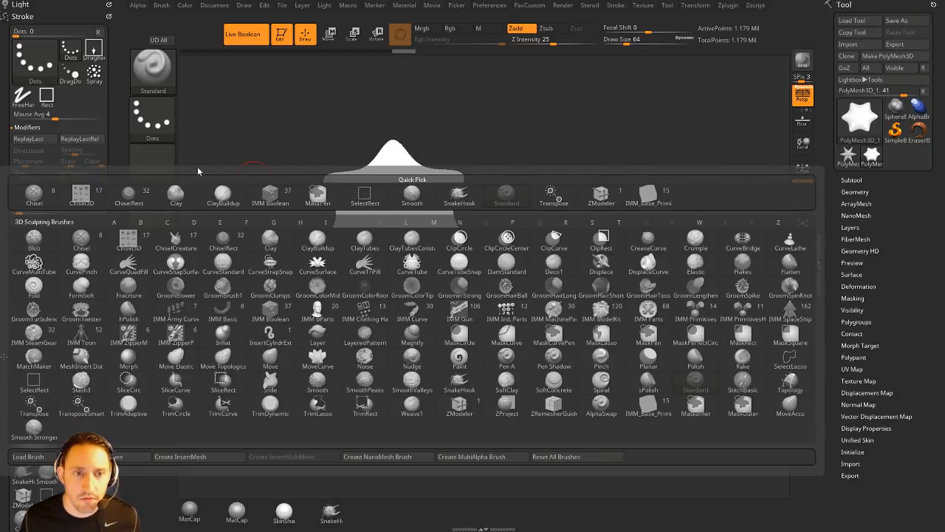
left_click(196, 515)
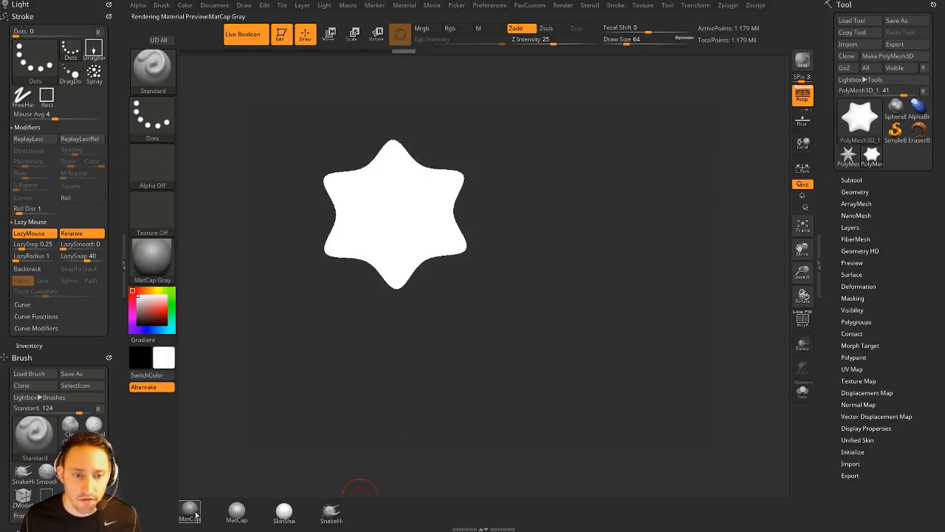
left_click(847, 154)
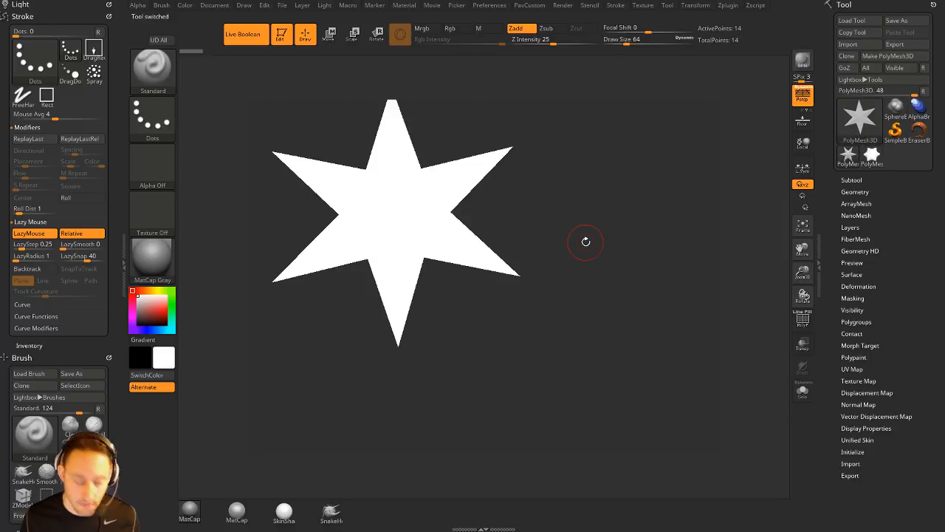
left_click_drag(507, 257, 549, 327)
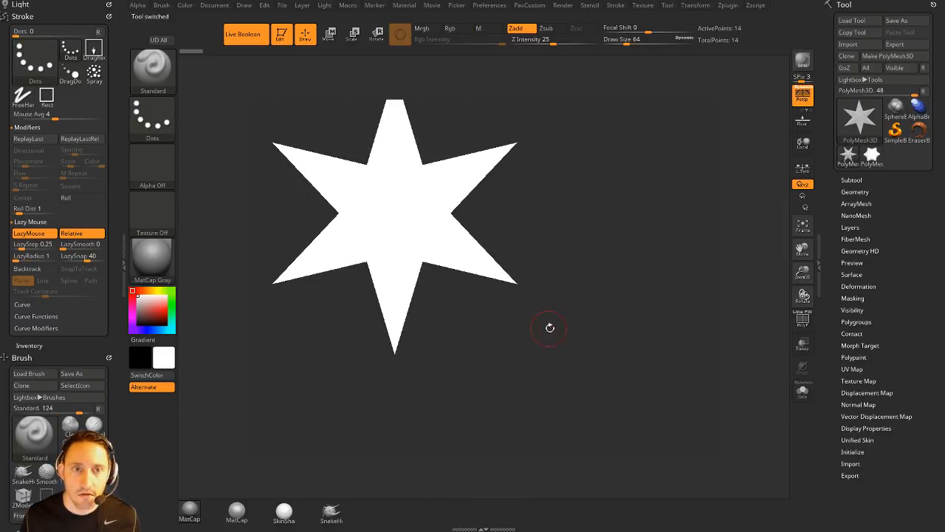
key("f")
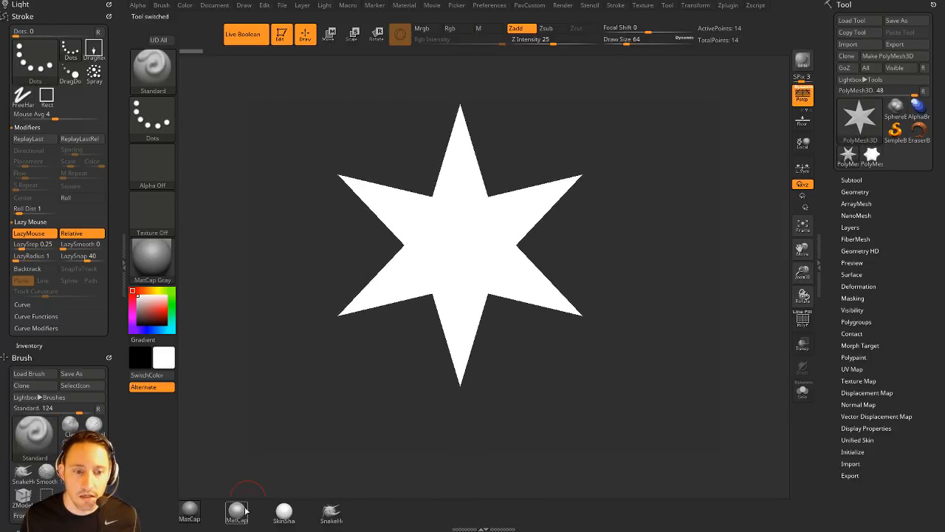
Step: Fully initialize ZBrush and flatten the document's background gradient range
left_click(496, 6)
left_click(536, 24)
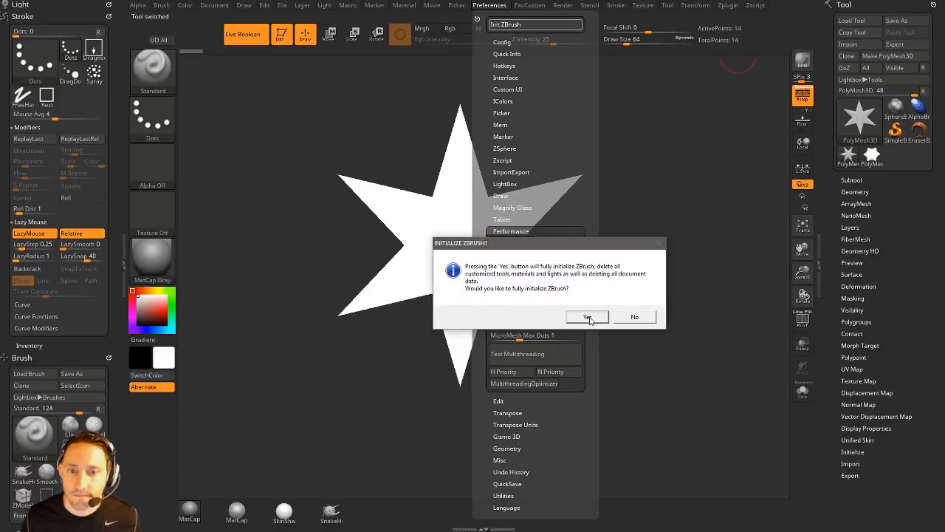
left_click(588, 317)
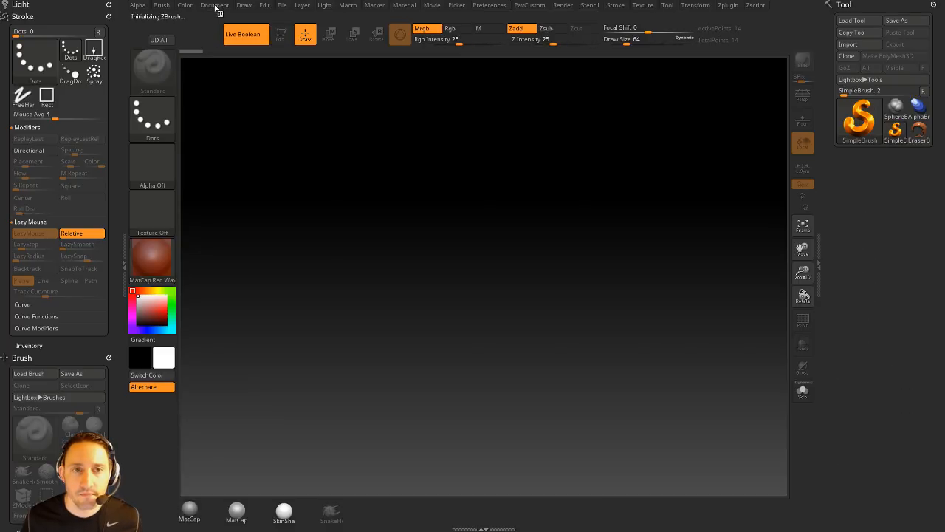
left_click(215, 6)
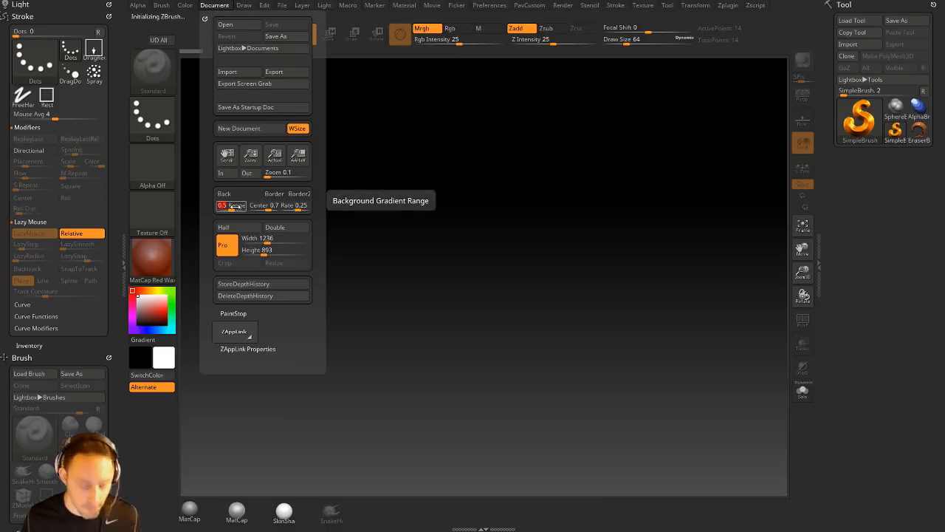
left_click_drag(232, 206, 217, 206)
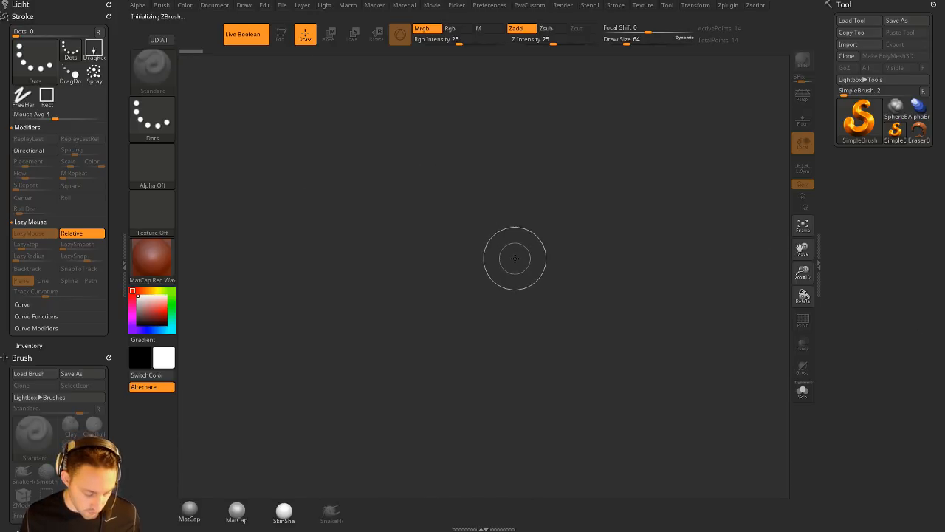
Step: Draw a PolyMesh3D star on the canvas, enter Edit mode, apply MatCap Gray, and align the view to the star
left_click(860, 119)
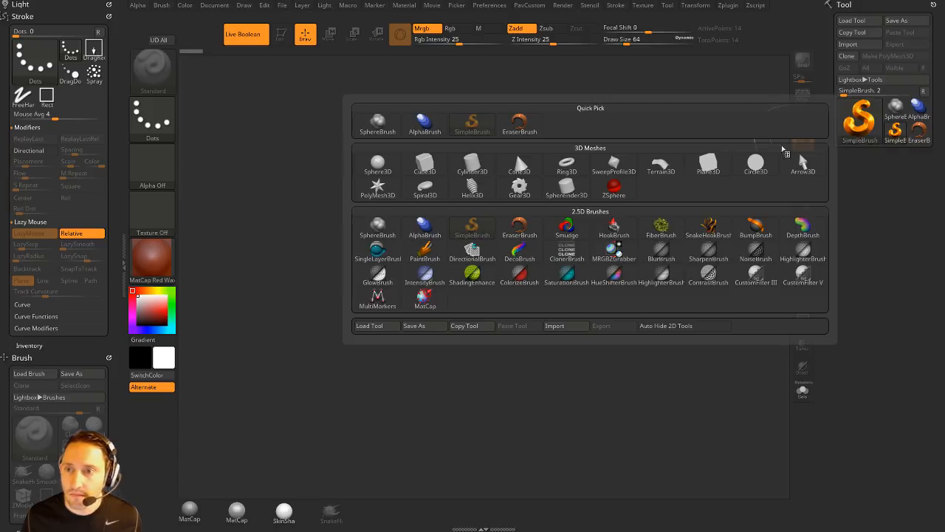
left_click(366, 189)
left_click_drag(403, 304, 494, 422)
left_click(281, 34)
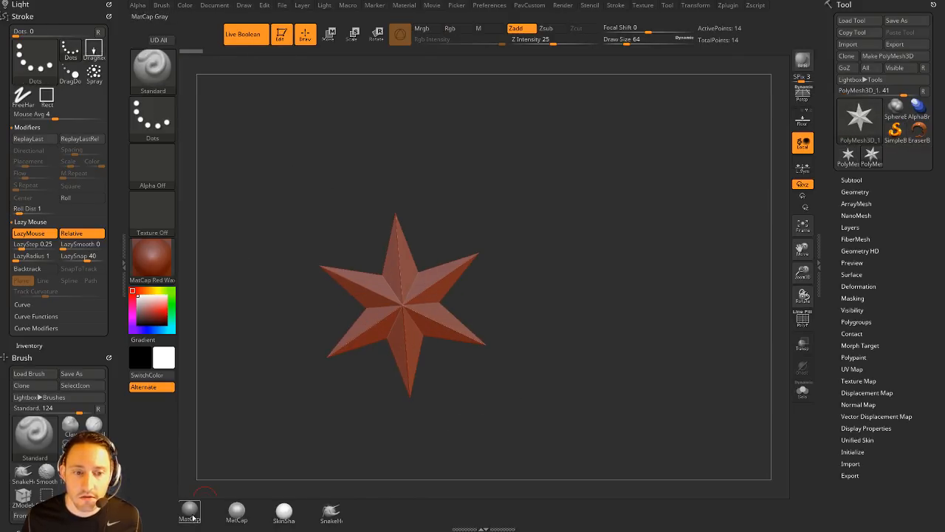
left_click(190, 510)
mouse_move(523, 371)
left_mouse_down("shift")
mouse_move(584, 356)
mouse_move(689, 300)
left_mouse_up("shift")
Step: Select the ChiselRect brush and clear the Light and Stroke palettes from the tray, keeping the Brush palette docked
key("b")
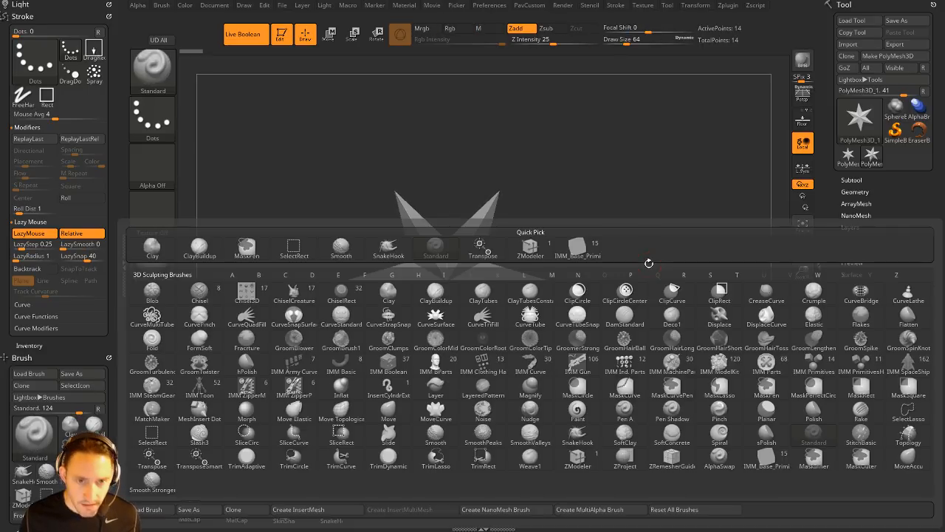
left_click(360, 295)
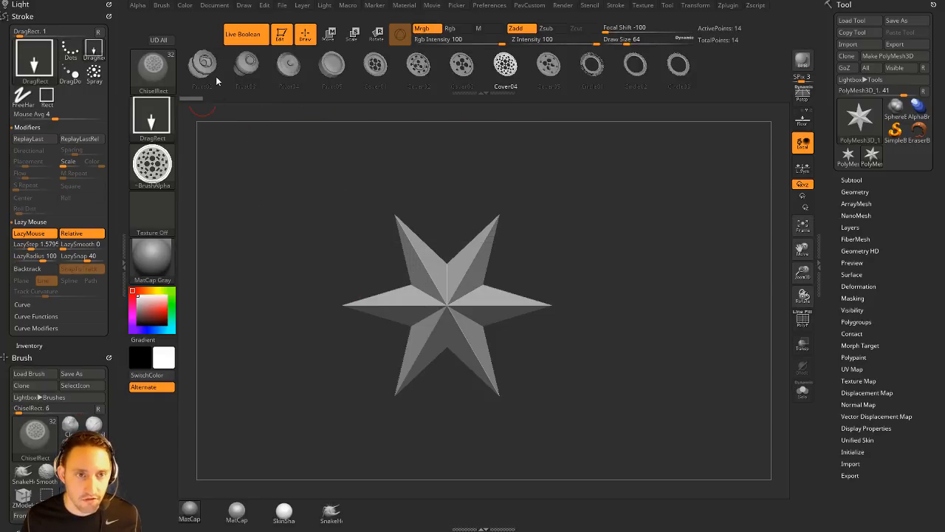
left_click(109, 17)
left_click(109, 5)
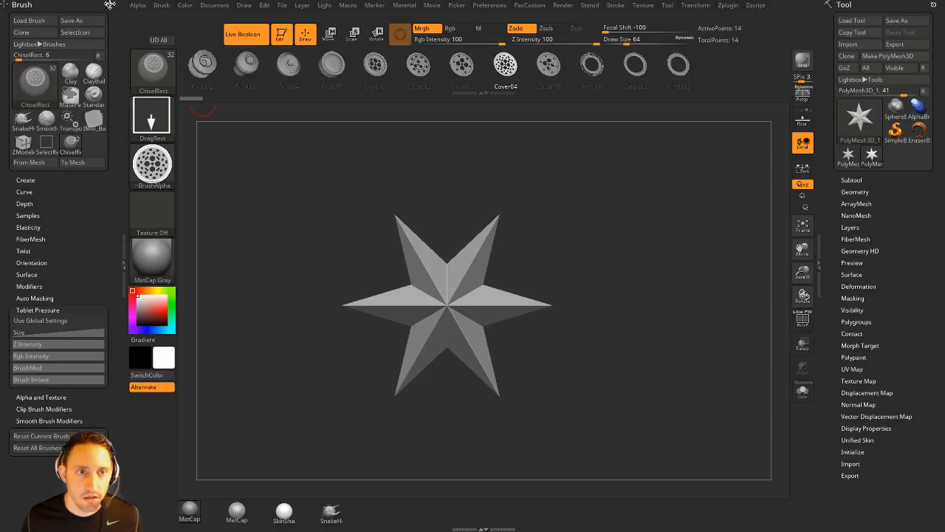
left_click(108, 5)
left_click(161, 6)
left_click(158, 18)
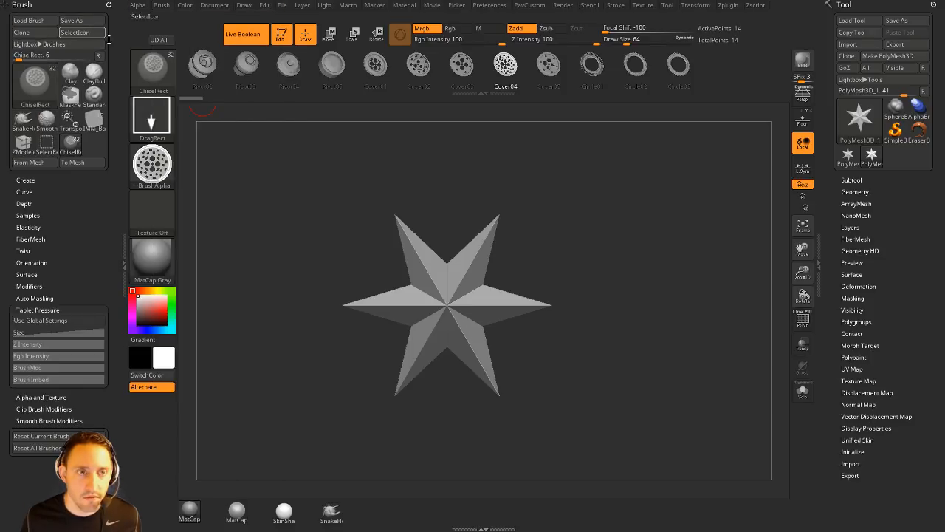
left_click(158, 77)
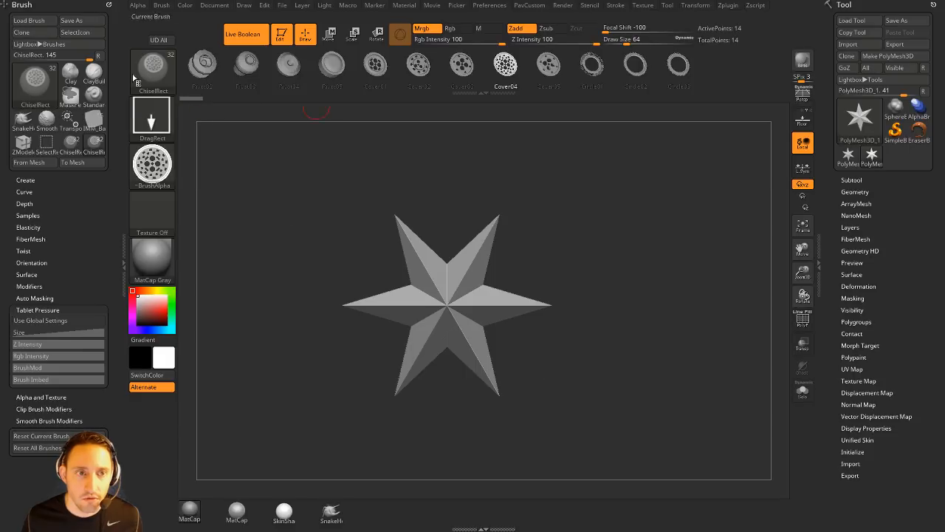
Step: Delete the existing meshes from the duplicated ChiselRect brush one by one until its mesh list is empty
left_click(25, 180)
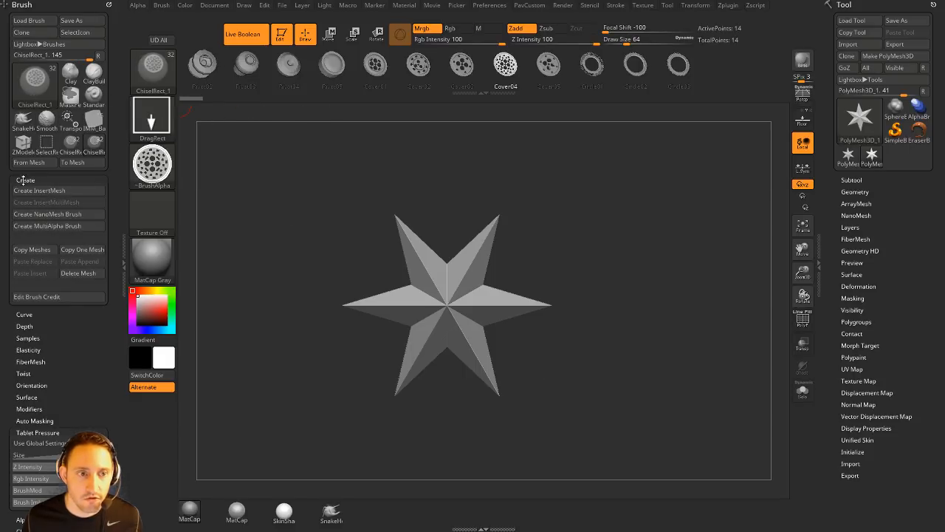
left_click(73, 276)
left_click(73, 276)
left_click(74, 276)
left_click(73, 276)
left_click(74, 276)
left_click(73, 276)
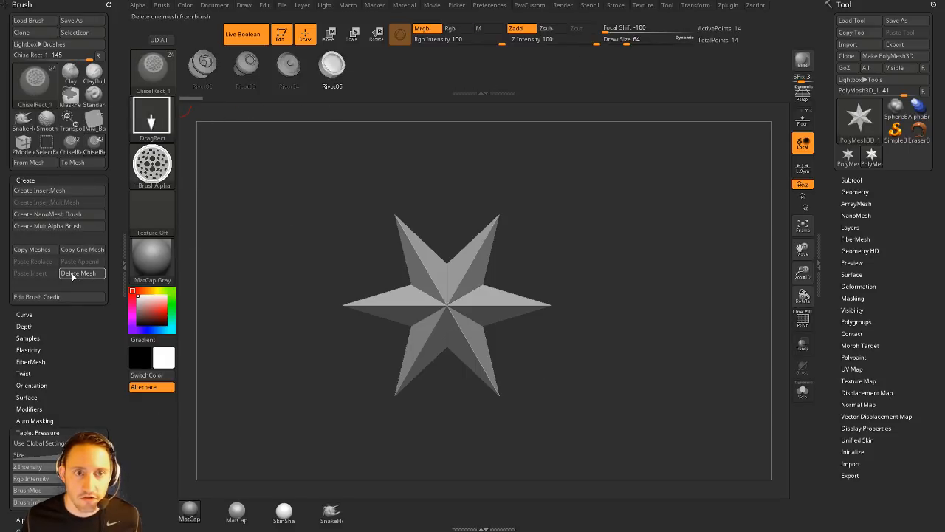
left_click(73, 277)
left_click(73, 277)
left_click(73, 276)
left_click(73, 276)
left_click(73, 276)
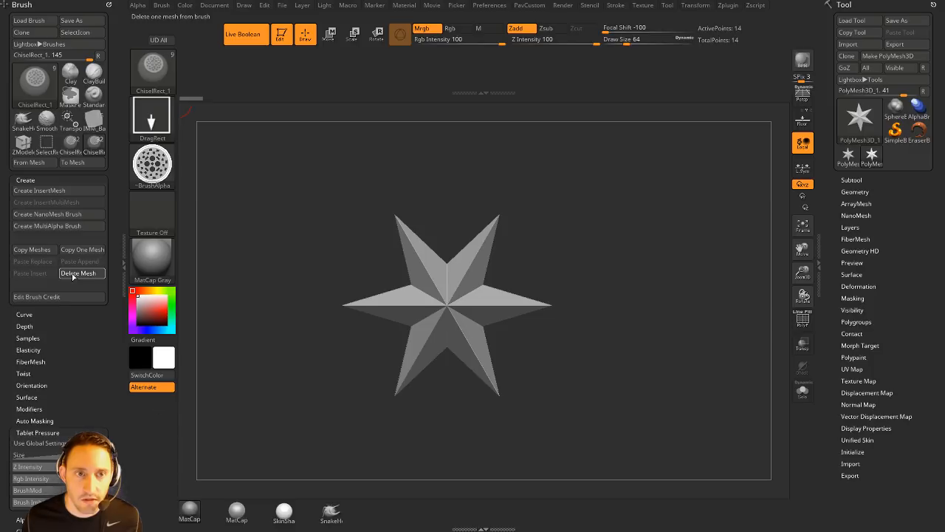
left_click(73, 276)
left_click(73, 276)
left_click(73, 277)
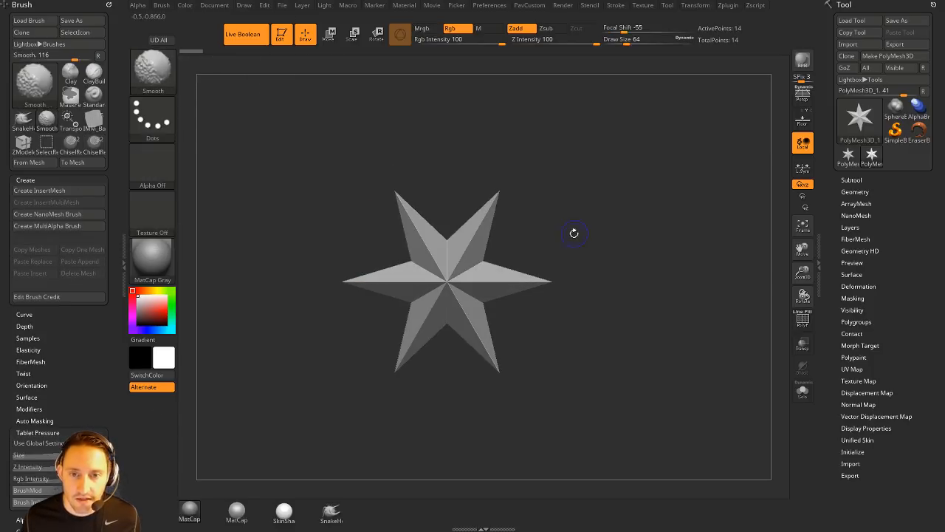
Step: Create a MultiAlpha brush from the star and append a slightly rotated view of the star mesh to it
key("b")
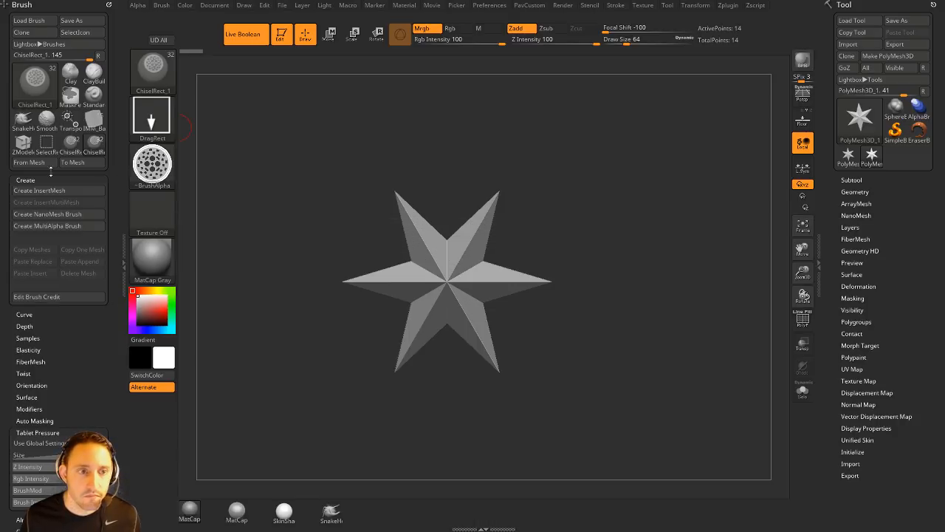
left_click(61, 230)
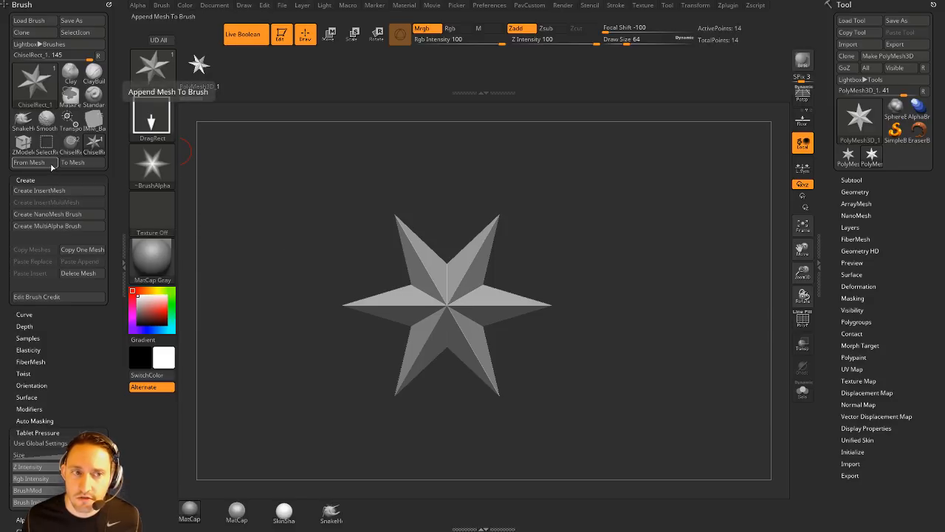
left_click(76, 162)
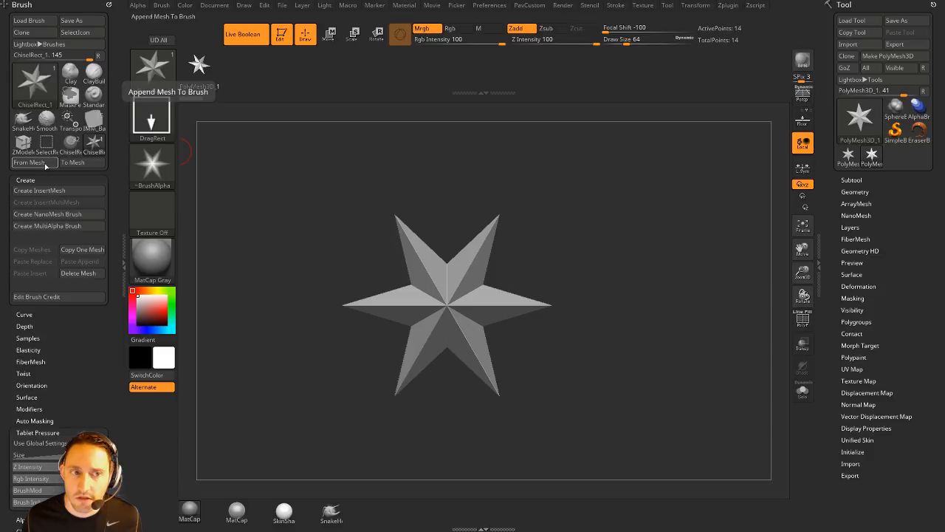
left_click_drag(344, 172, 349, 175)
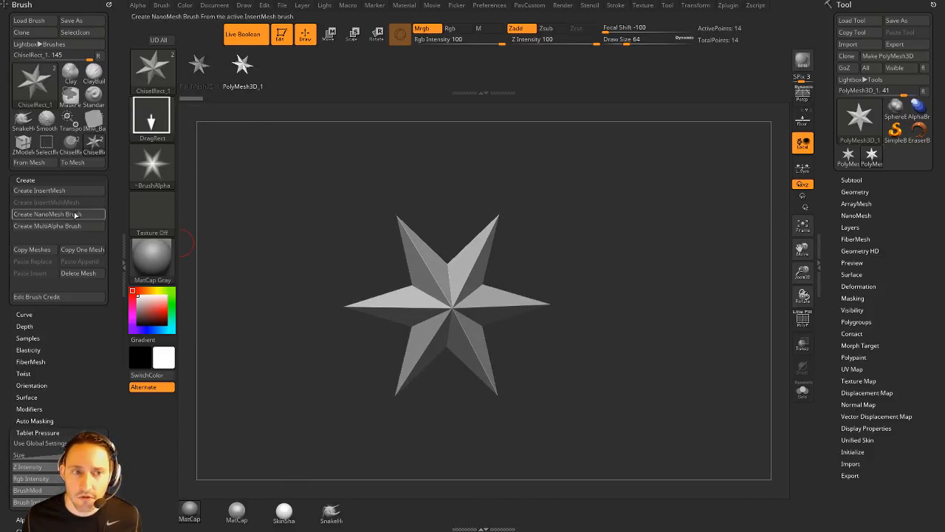
Step: Insert Cube3D, Cylinder3D and Ring3D subtools below the star and create a MultiAlpha brush from all the subtools
left_click(851, 180)
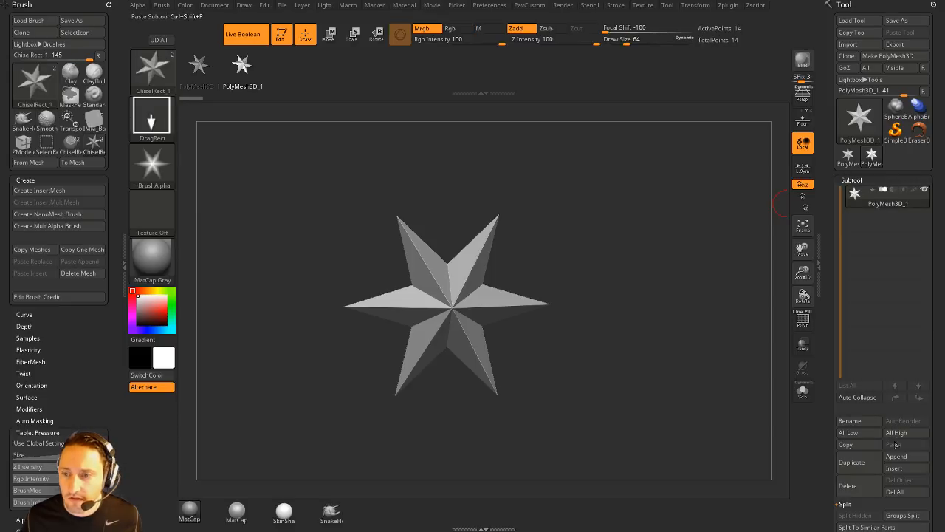
left_click(894, 468)
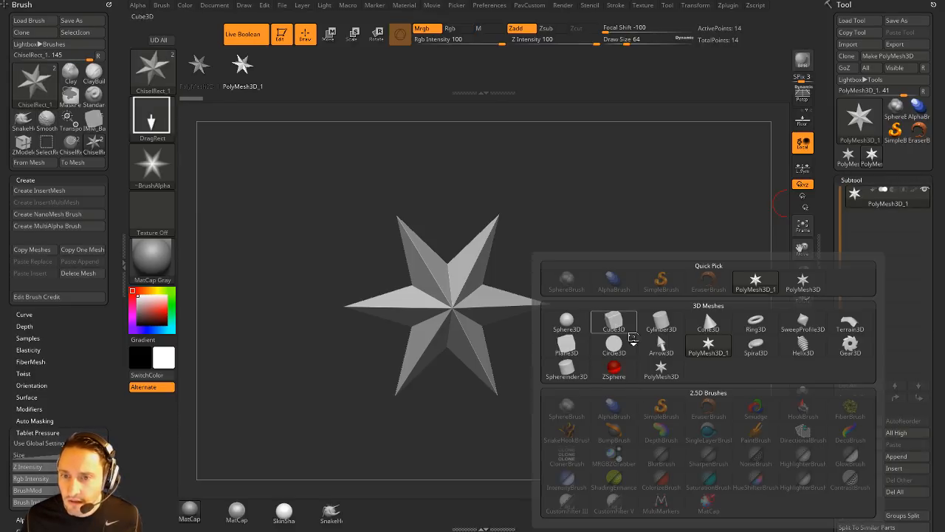
left_click(617, 327)
left_click(894, 468)
left_click(661, 327)
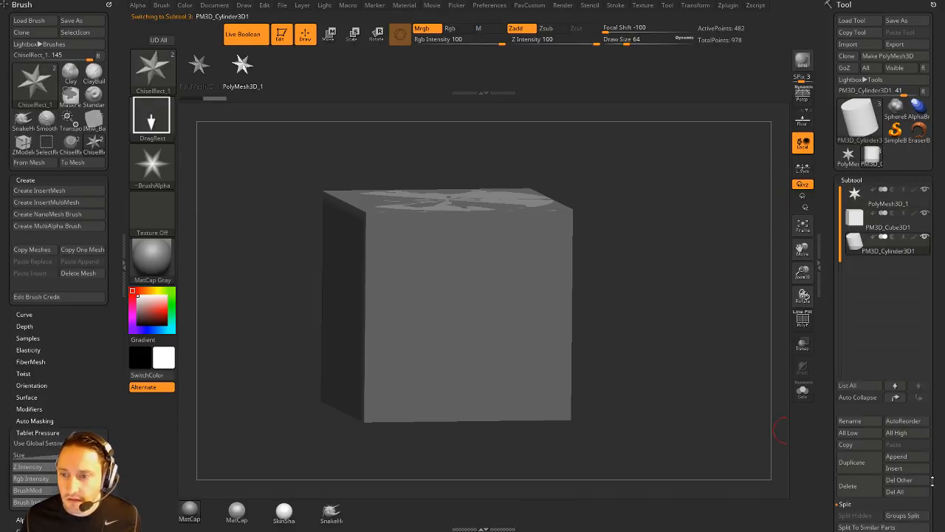
left_click(894, 468)
left_click(755, 325)
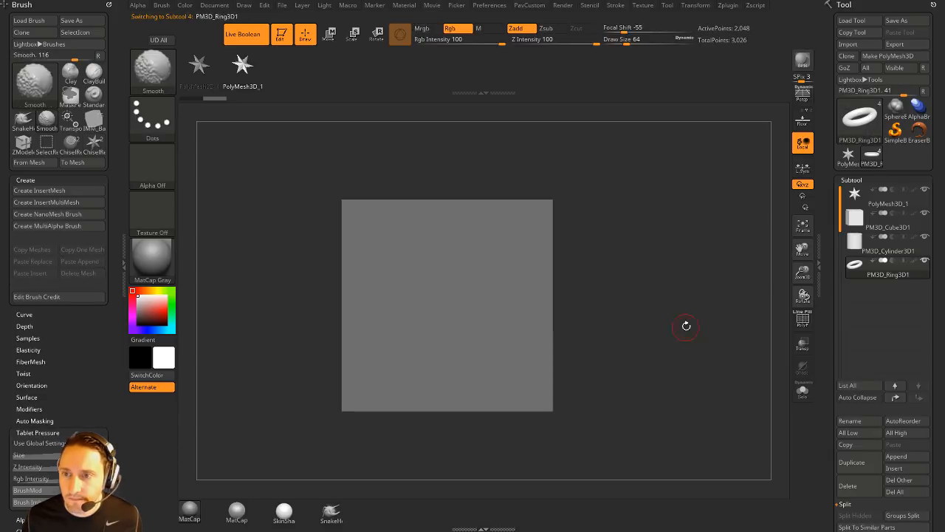
left_click(52, 225)
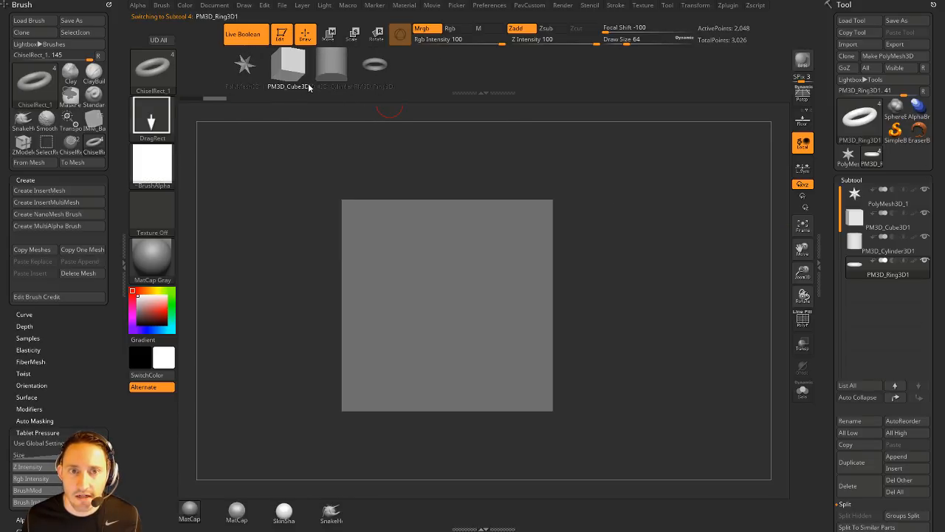
Step: Isolate the cube subtool with its polyframe shown, subdivide it six times, and hide the polyframe again
left_click(802, 319)
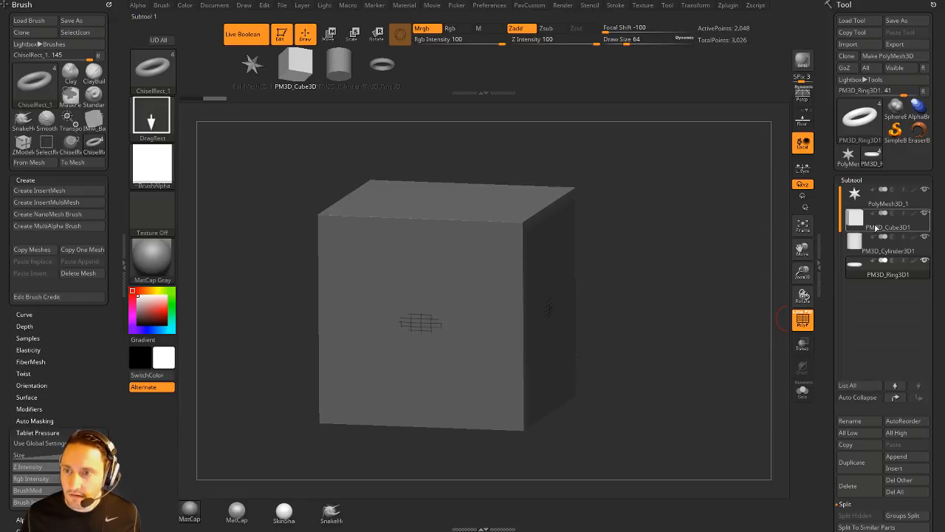
left_click(876, 228)
left_click(803, 390)
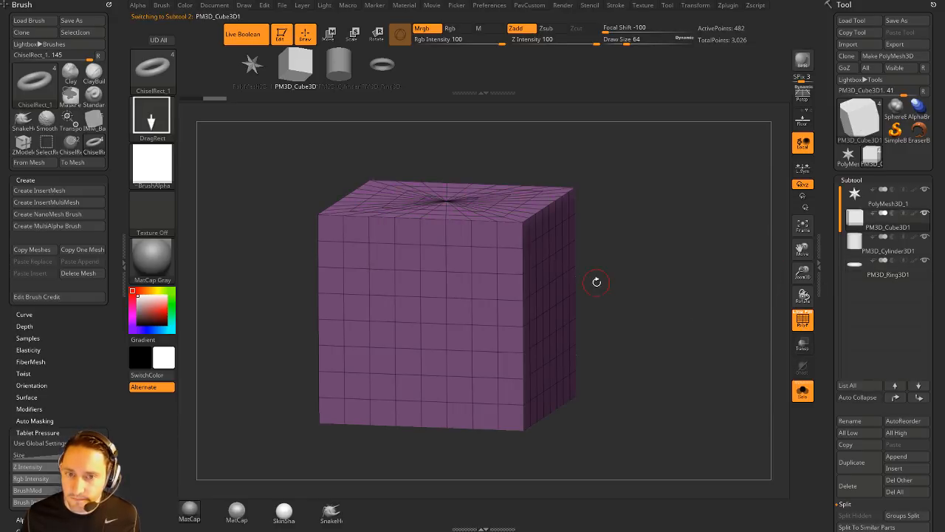
key("ctrl+d")
key("ctrl+d")
key("ctrl+d")
key("ctrl+d")
key("ctrl+d")
key("ctrl+d")
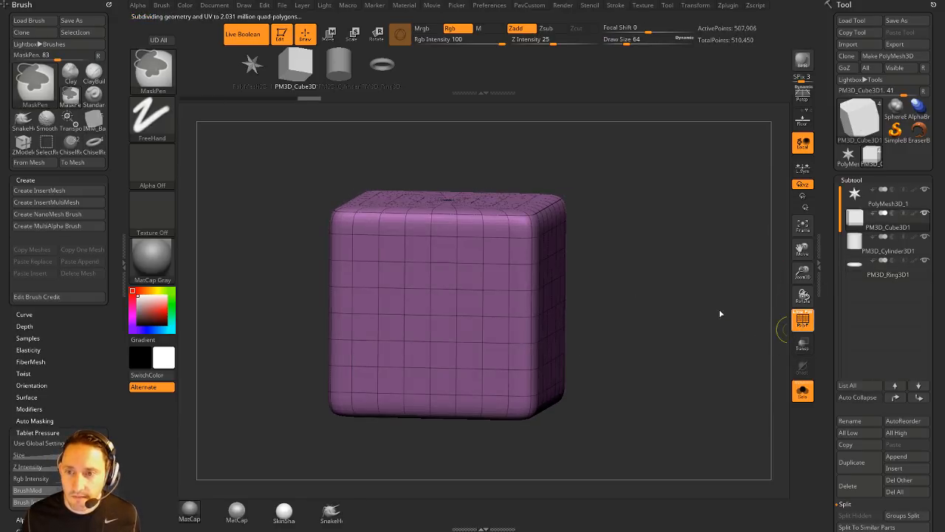
key("shift+f")
left_click_drag(619, 273, 669, 266)
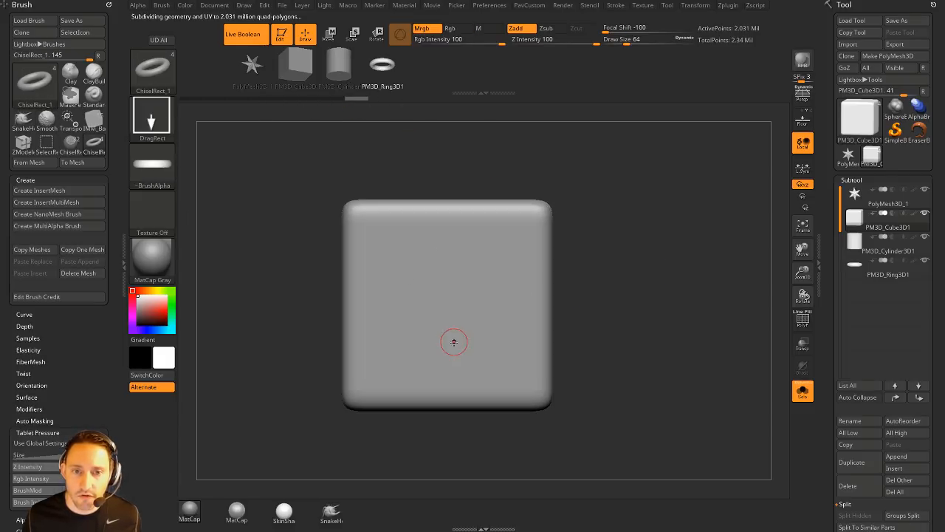
Step: Try out the ring shape of the MultiAlpha brush with three stamps on the cube's front face, and undo them
left_click_drag(454, 341, 483, 293)
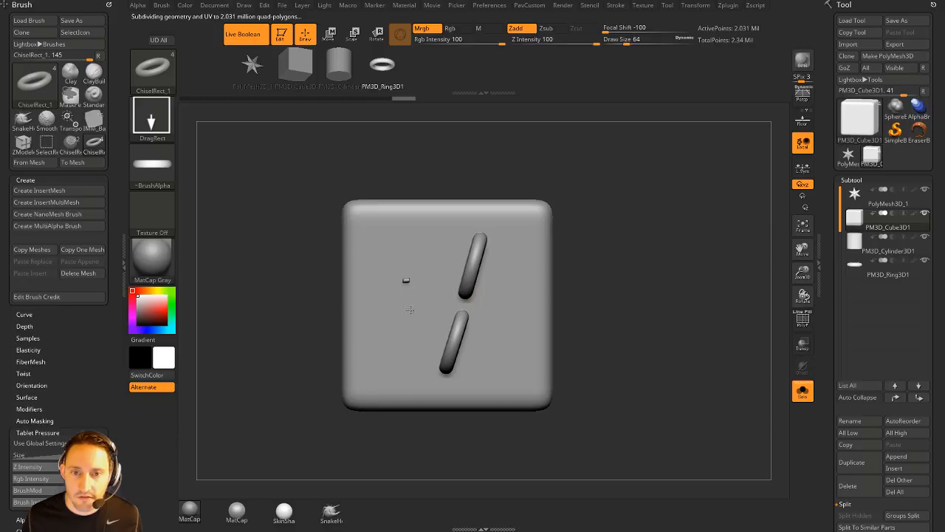
left_click_drag(409, 309, 591, 354)
left_click_drag(656, 268, 666, 310)
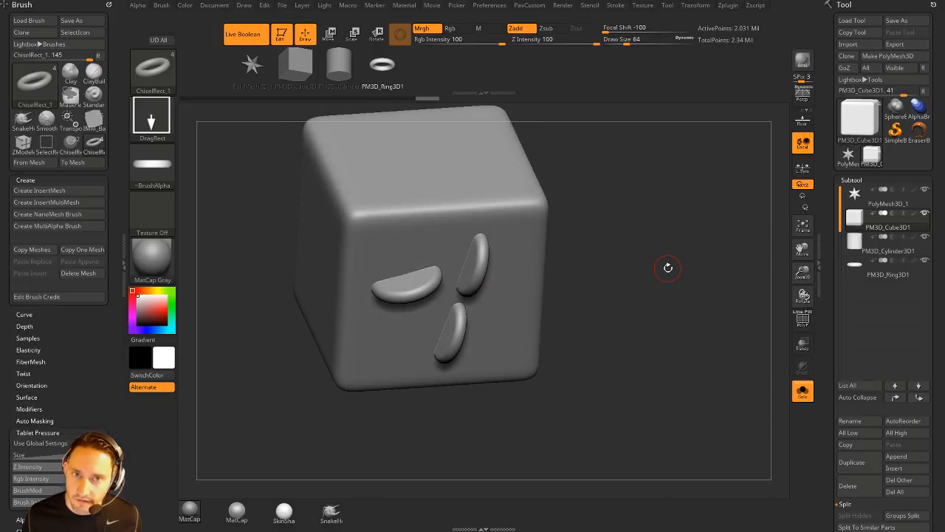
key("ctrl+z")
key("ctrl+z")
key("ctrl+z")
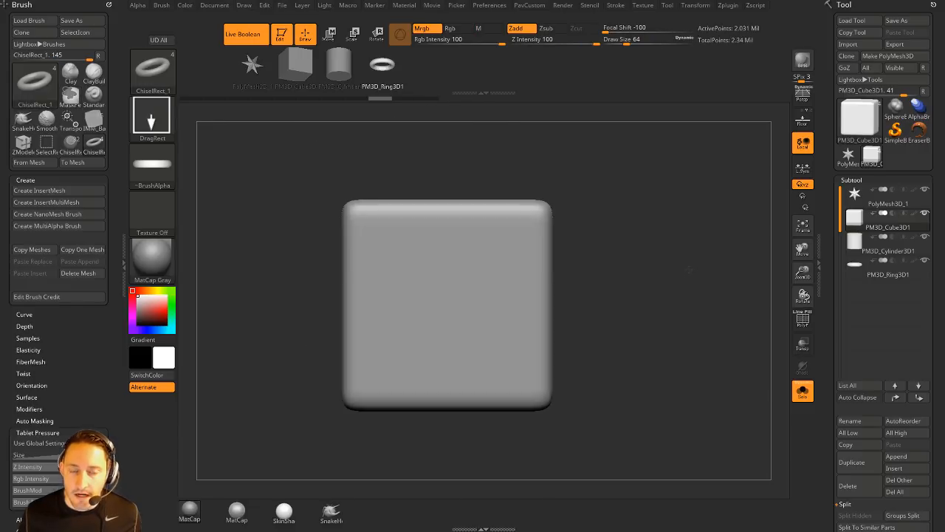
key("ctrl+z")
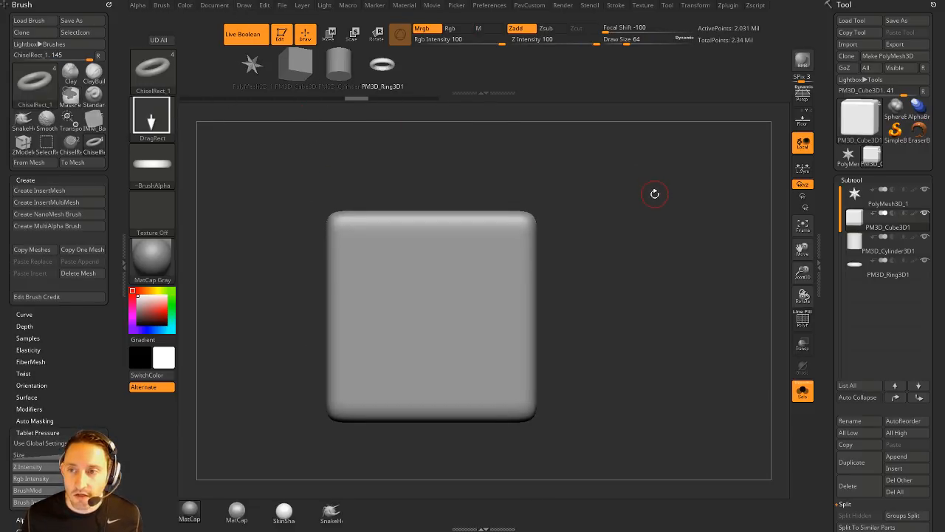
Step: Look through the Military alphas in Lightbox and close it again
left_click_drag(654, 194, 624, 202)
key("comma")
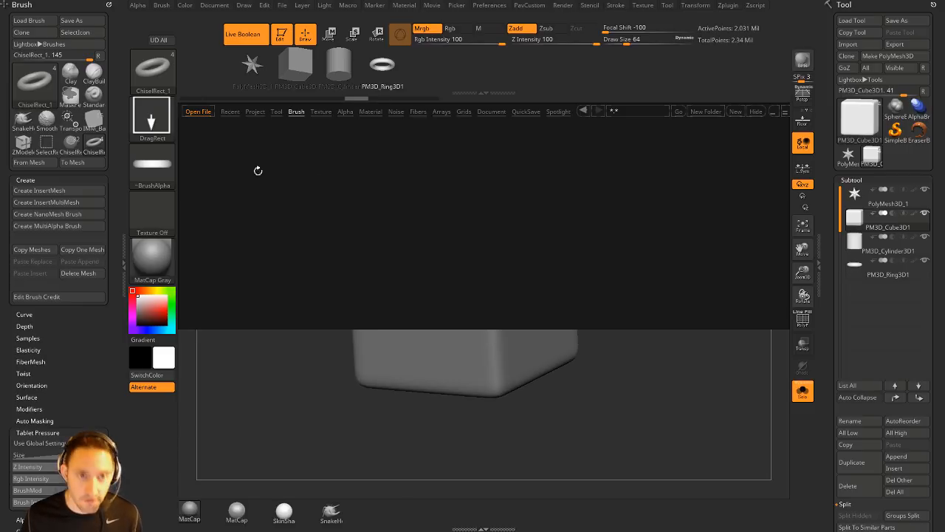
left_click(345, 111)
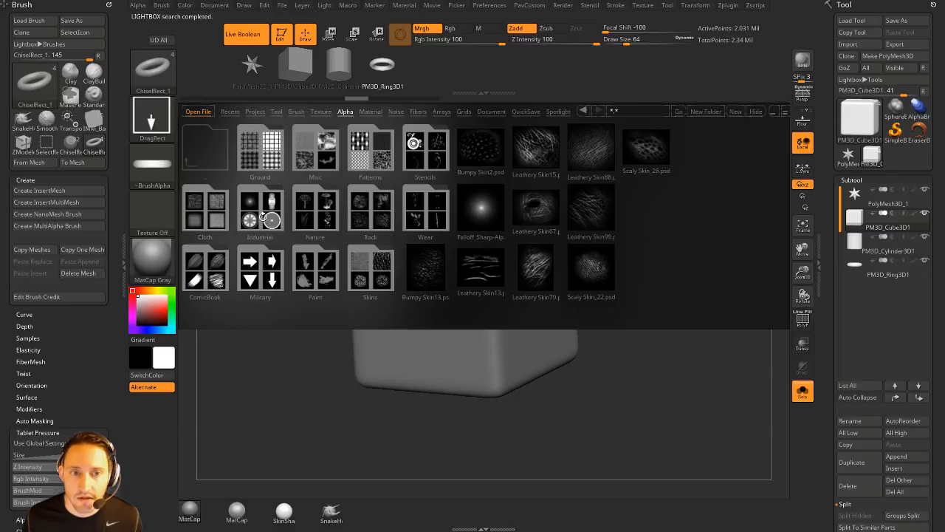
left_click(252, 273)
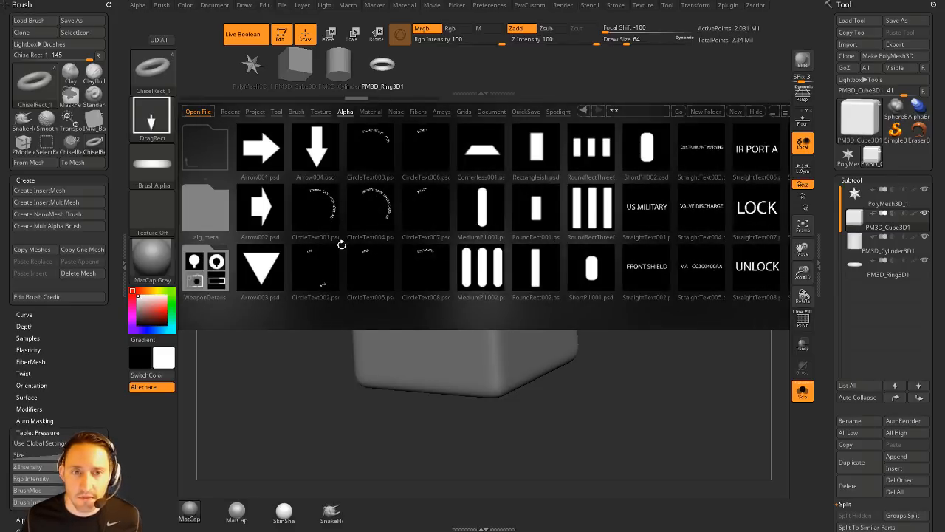
left_click(756, 111)
left_click_drag(631, 195, 653, 181, "shift")
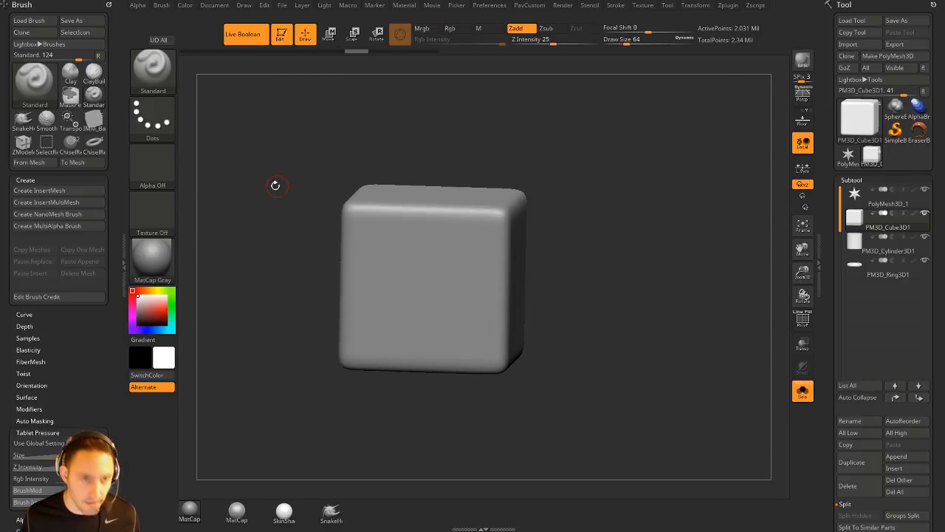
Step: Set up the Standard brush with the DragRect stroke and the Alpha 10 star
left_click(152, 71)
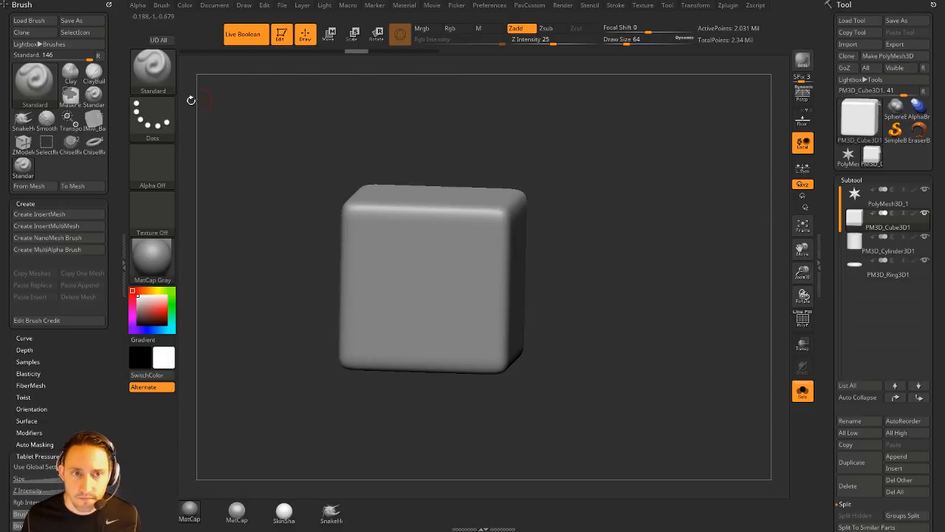
left_click(153, 118)
left_click(258, 124)
left_click(153, 161)
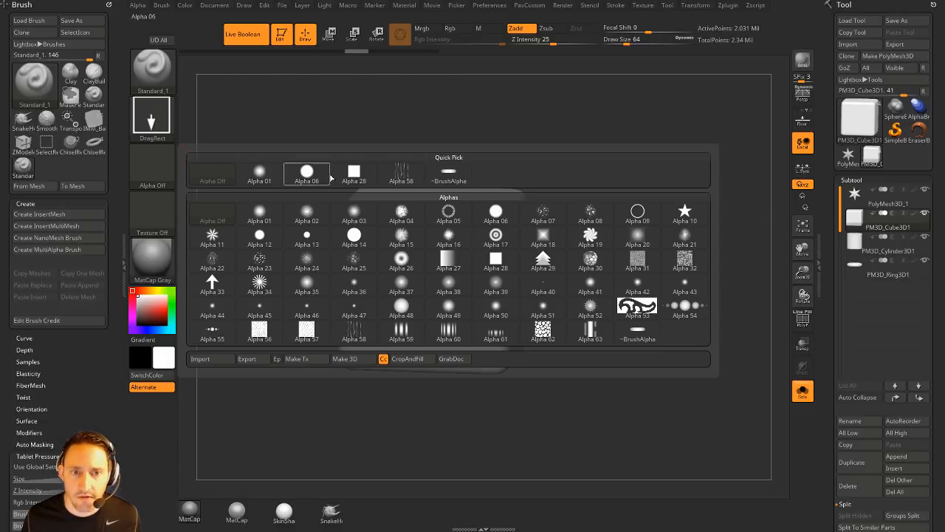
left_click(685, 214)
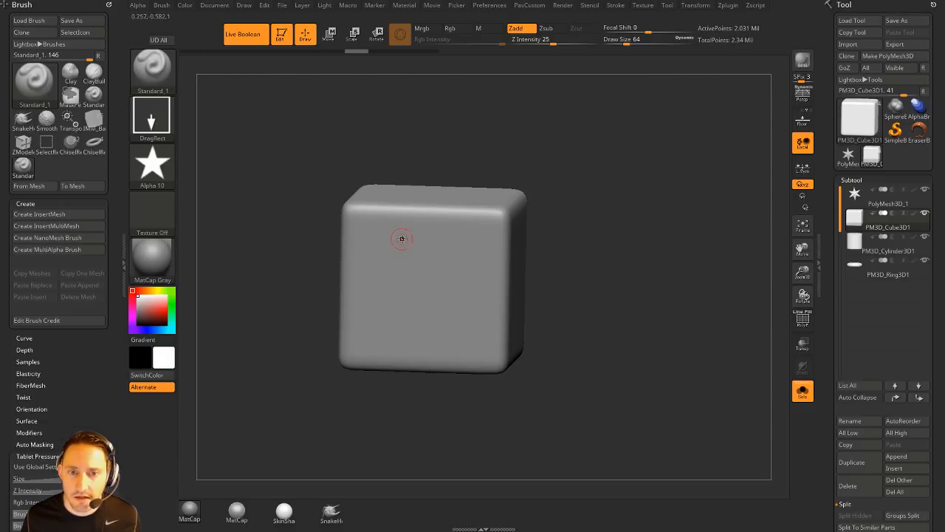
Step: Undo the first soft star stamp, set Focal Shift to -100, and stamp two crisp stars on the cube's front face
left_click_drag(401, 237, 429, 259)
key("ctrl+z")
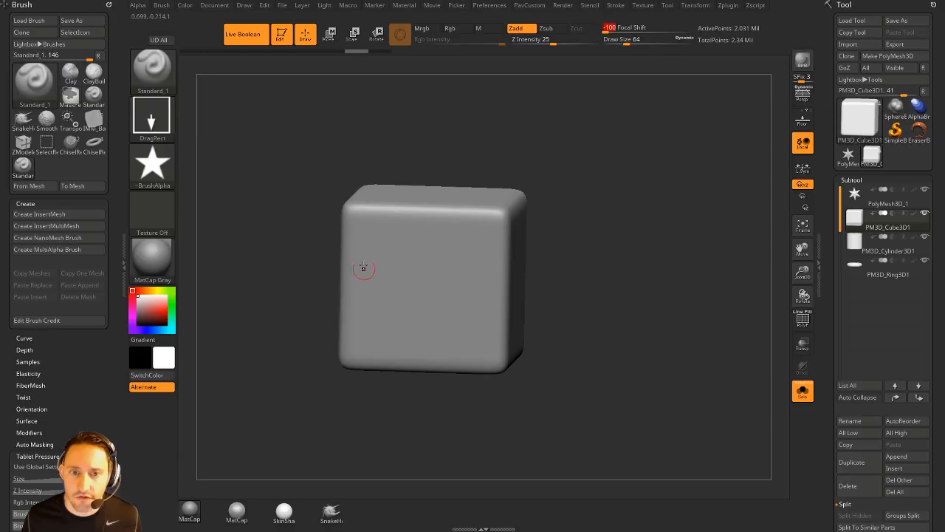
left_click_drag(366, 246, 430, 266)
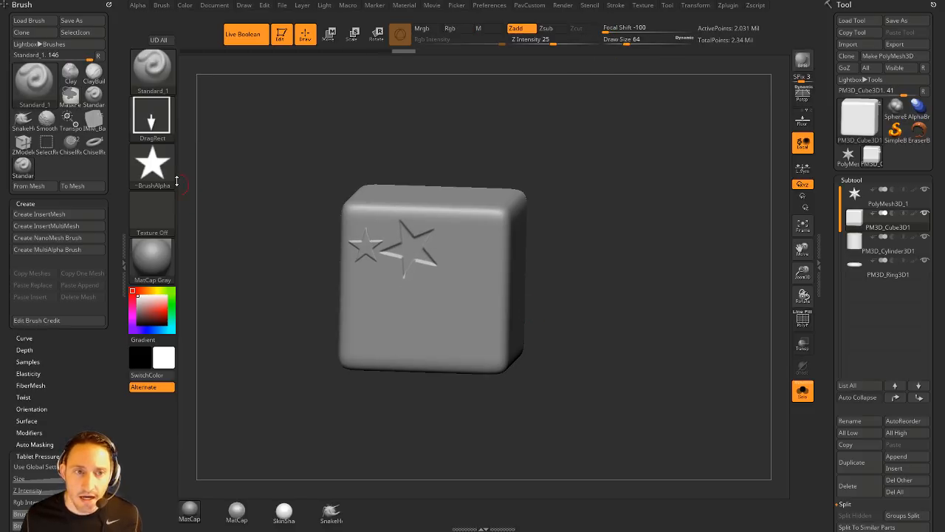
Step: Load the Arrow001 alpha from Lightbox and stamp two arrows on the cube's front face below the stars
key("comma")
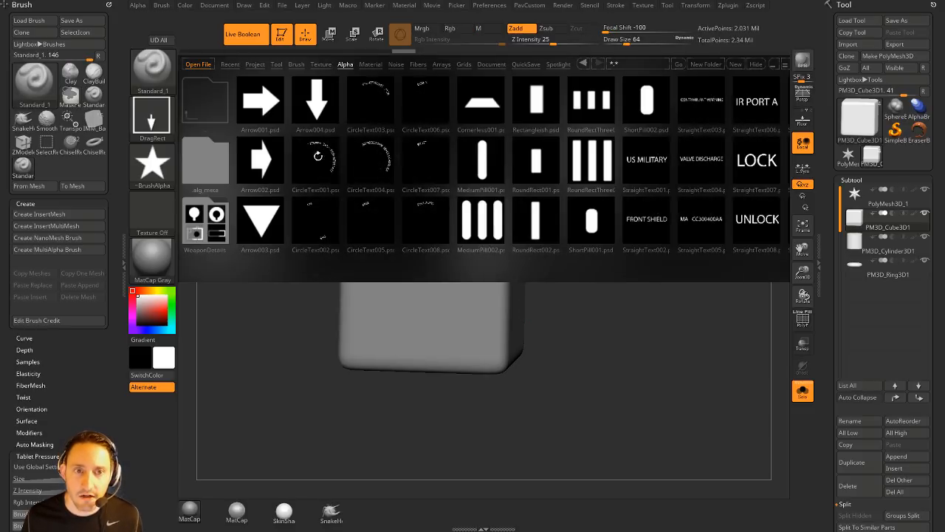
double_click(266, 108)
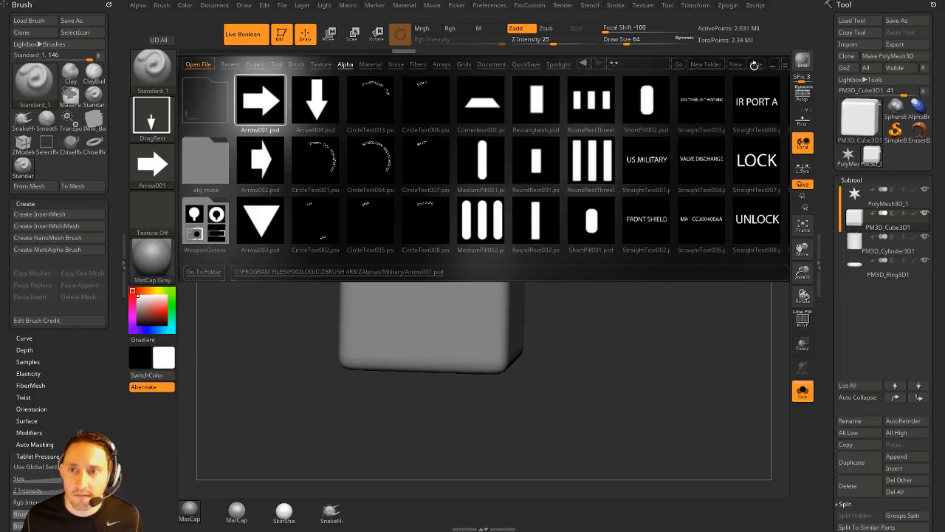
key("comma")
left_click_drag(414, 302, 494, 305)
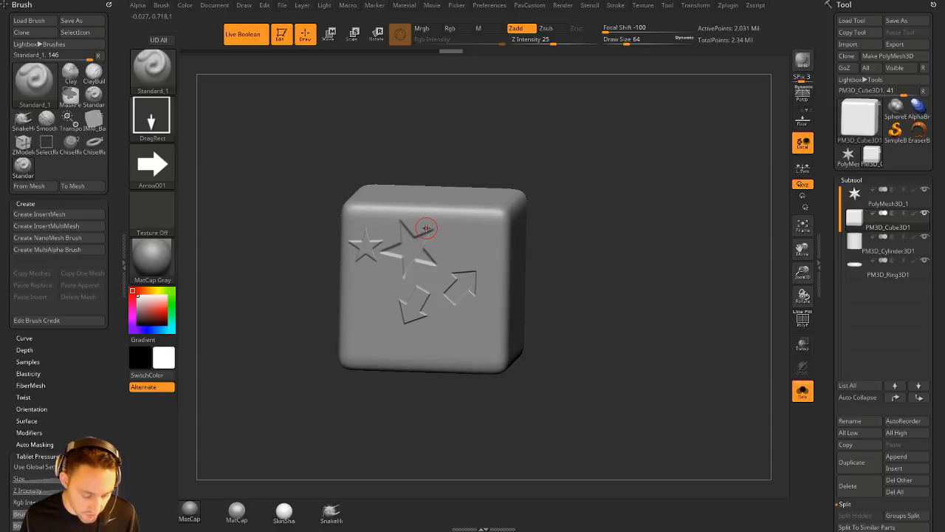
Step: Load the Arrow003 alpha from Lightbox and stamp triangles on the lower part of the cube's front face
key("comma")
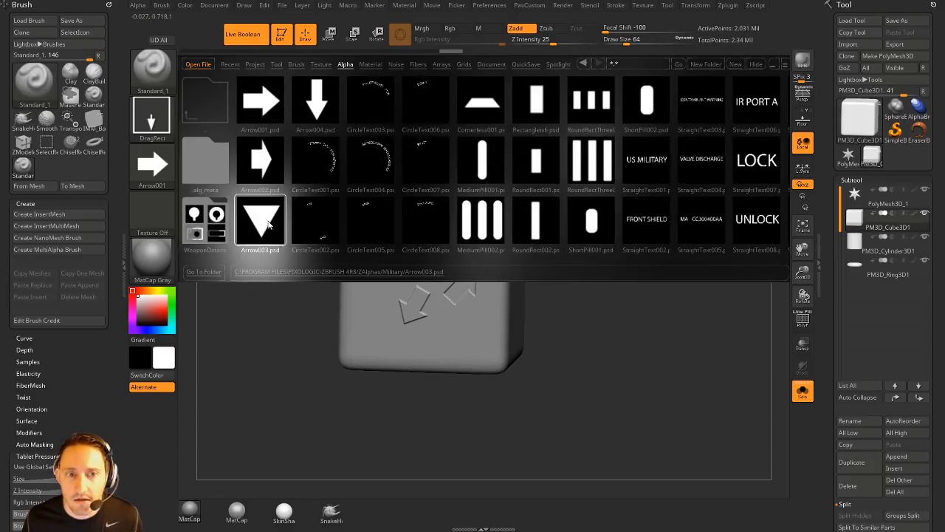
double_click(267, 222)
left_click(757, 65)
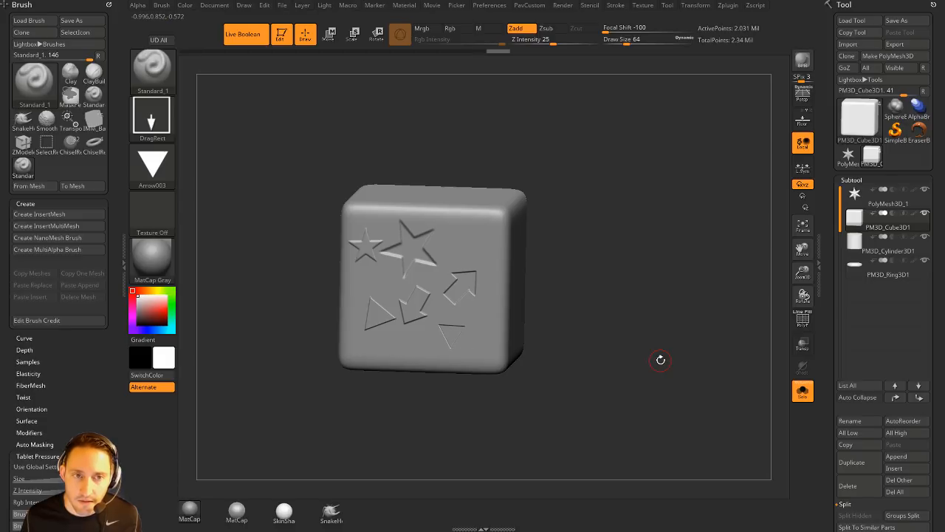
Step: Select the Arrow001 alpha for the Standard brush
left_click_drag(661, 360, 667, 321, "shift")
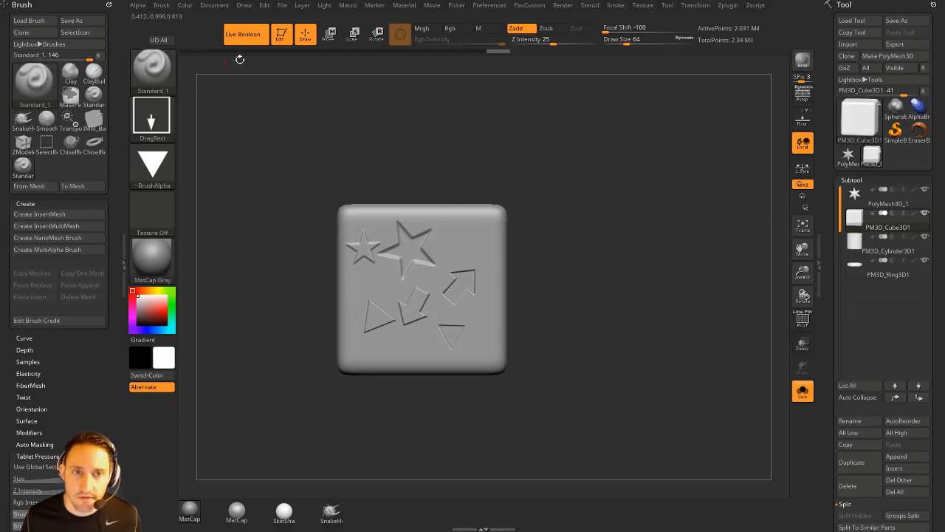
left_click_drag(659, 182, 654, 207)
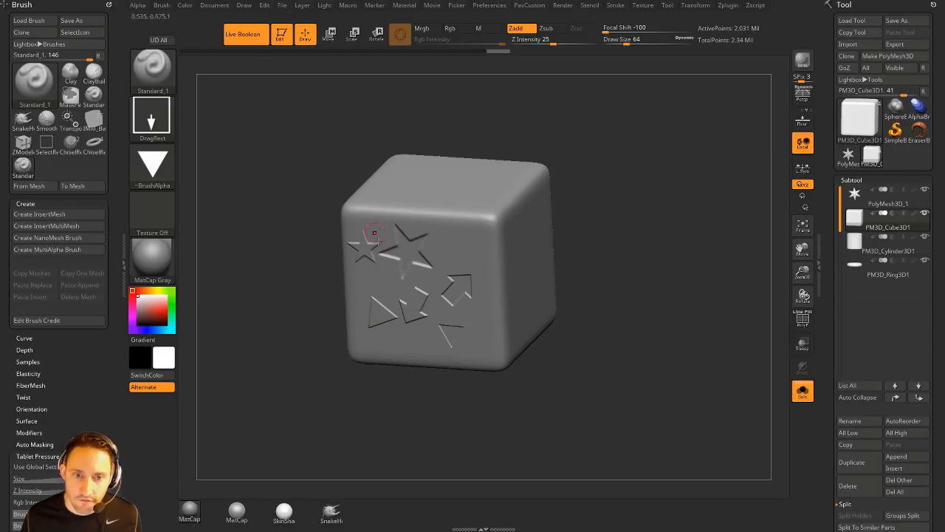
left_click_drag(633, 264, 640, 240)
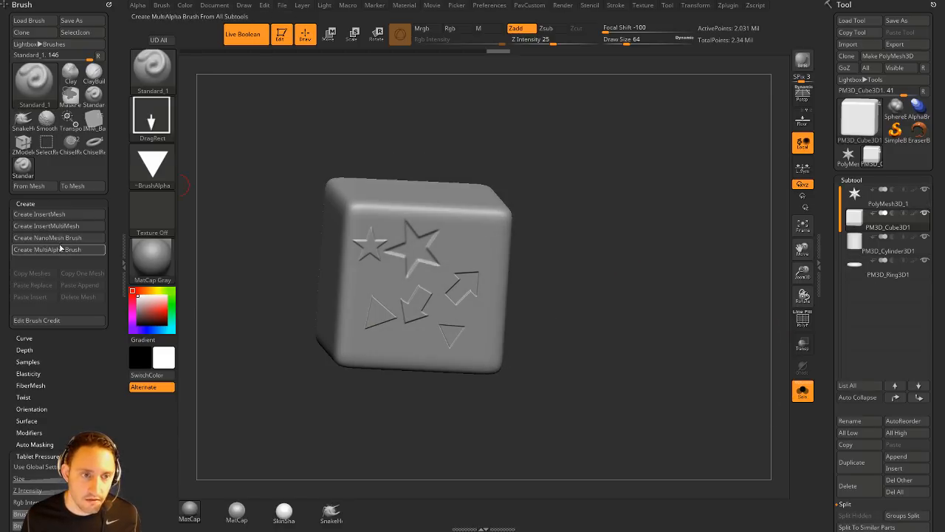
left_click_drag(215, 184, 209, 175)
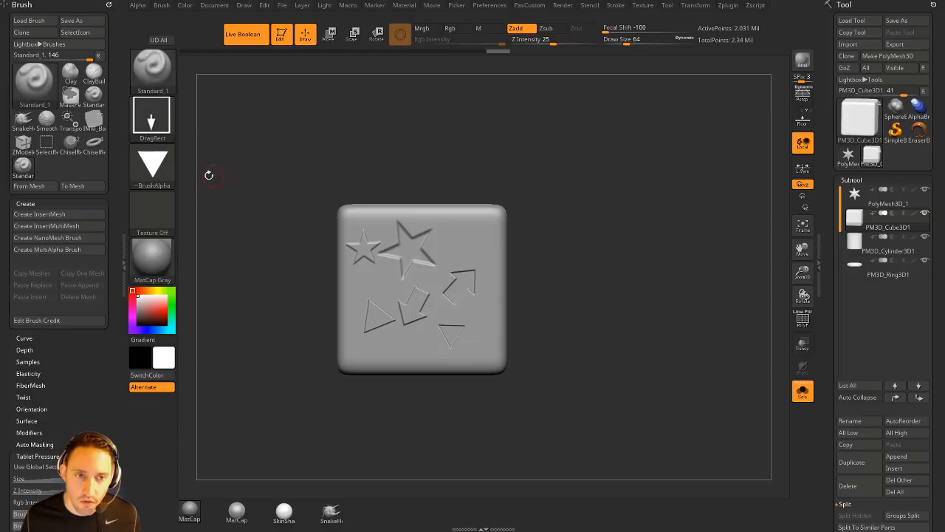
left_click(170, 170)
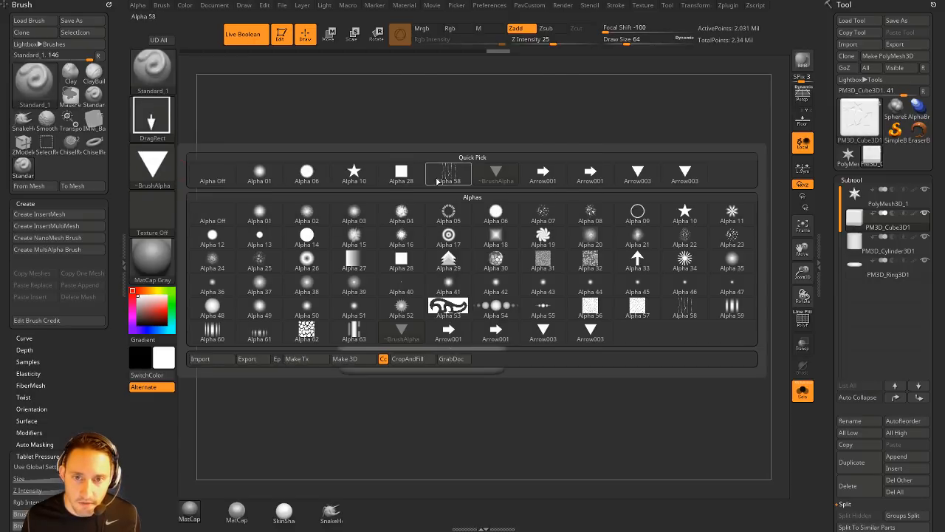
left_click(546, 176)
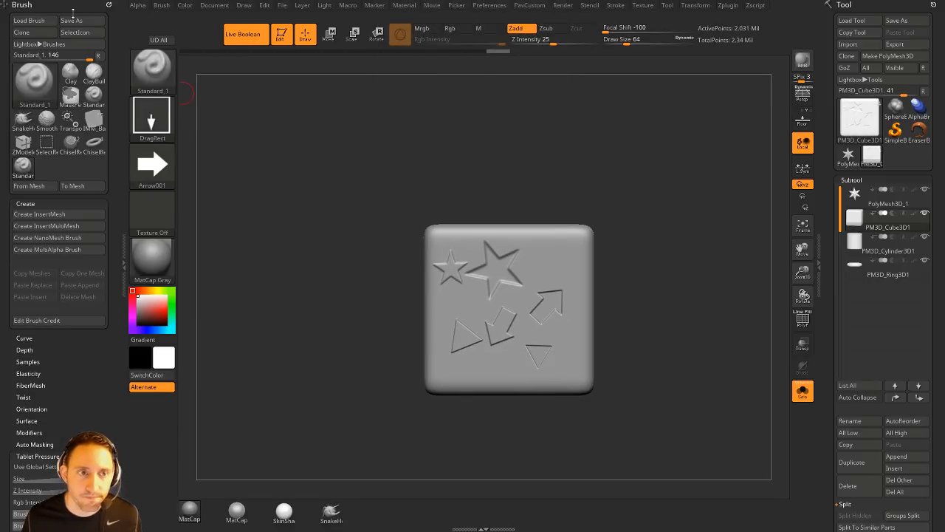
Step: Replace the docked Brush palette with the Alpha palette and expand its Make 3D settings
left_click(108, 5, "shift")
left_click(138, 6)
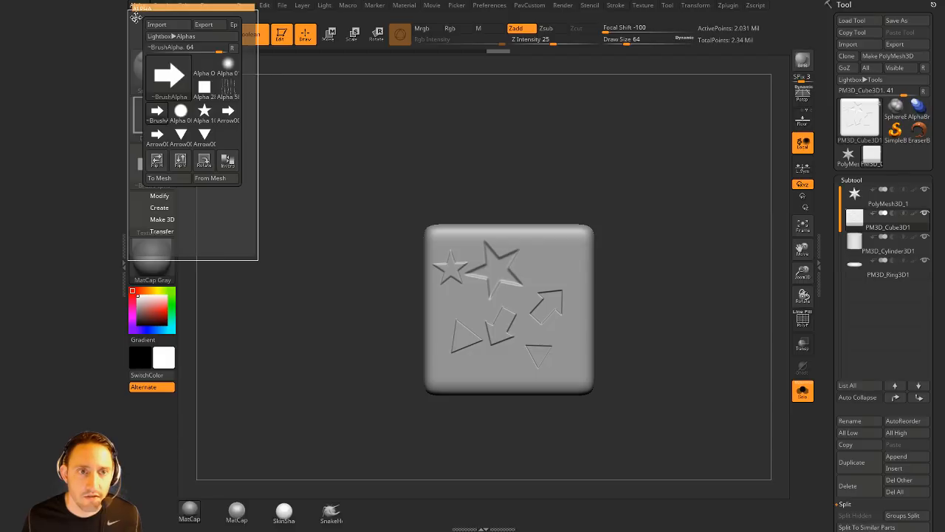
left_click_drag(135, 16, 44, 30)
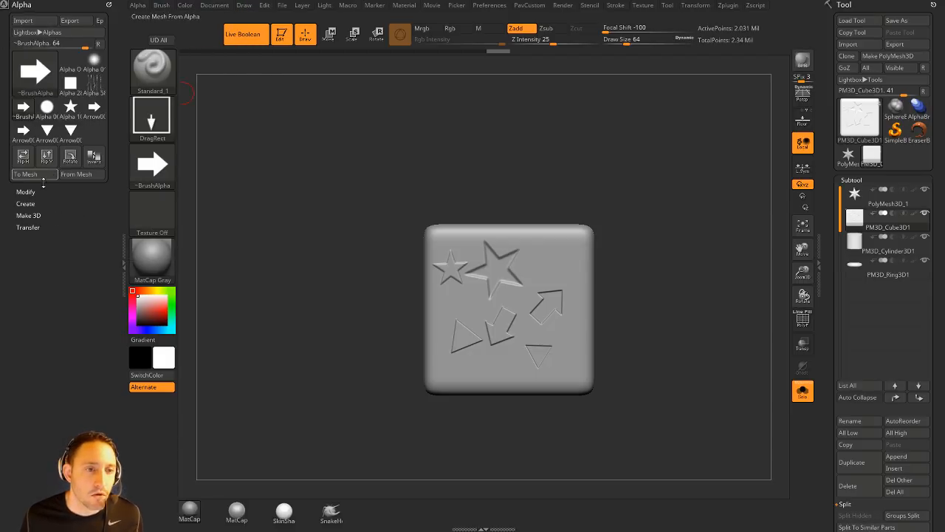
left_click(27, 215)
mouse_move(32, 91)
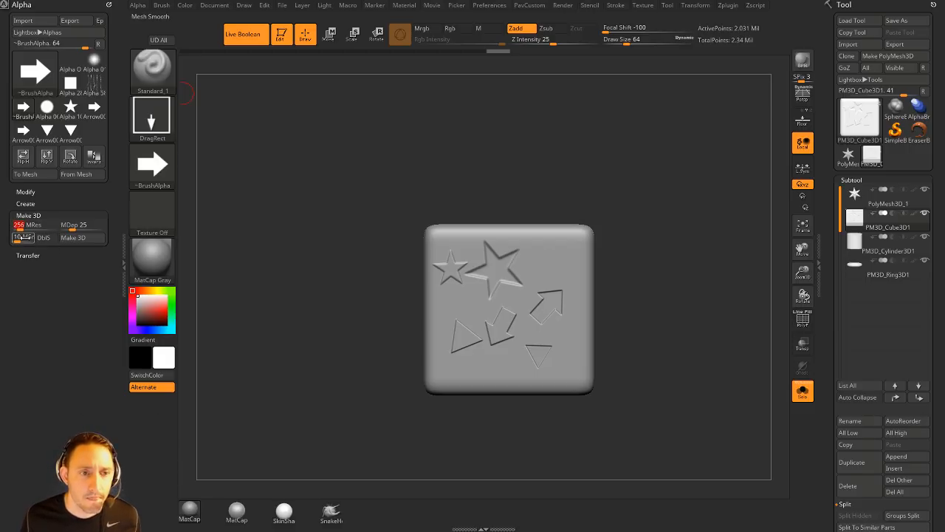
Step: Set the mesh smoothing to 3 and generate a 3D mesh from the arrow alpha
left_click_drag(19, 240, 19, 238)
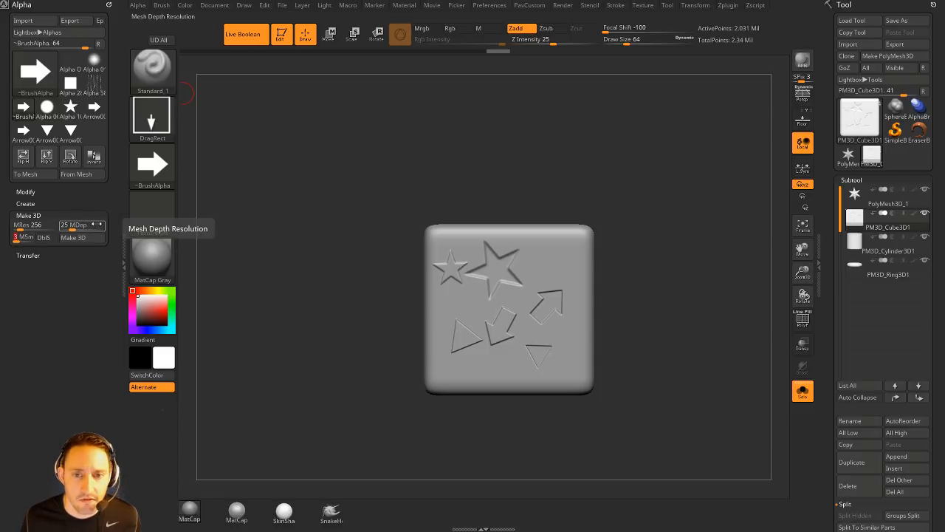
left_click(72, 237)
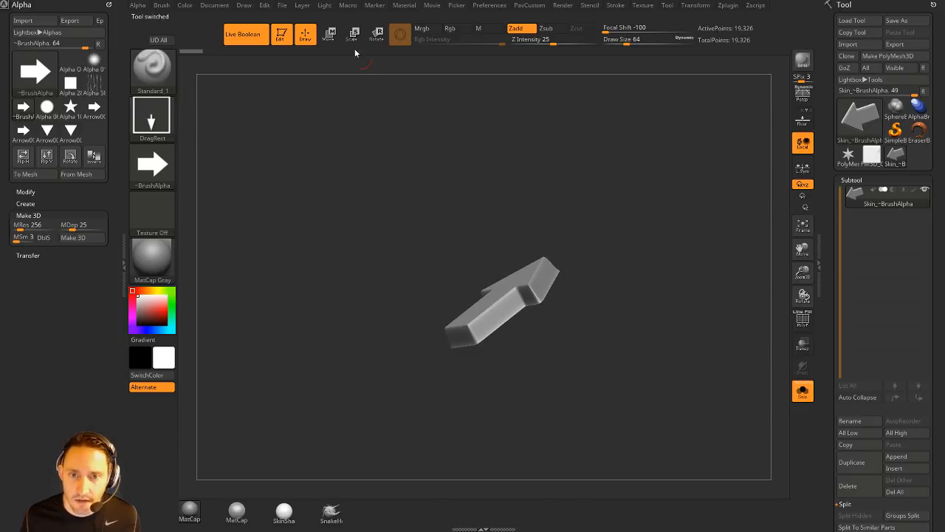
left_click_drag(588, 150, 585, 248, "shift")
left_click_drag(647, 221, 612, 203, "alt")
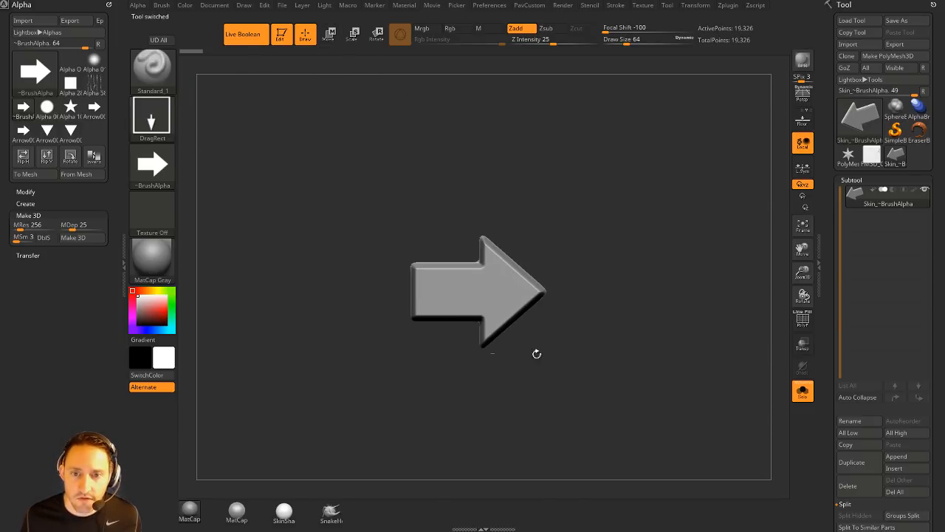
mouse_move(702, 259)
left_mouse_down("alt")
mouse_move(710, 270)
mouse_move(702, 260)
left_mouse_up("alt")
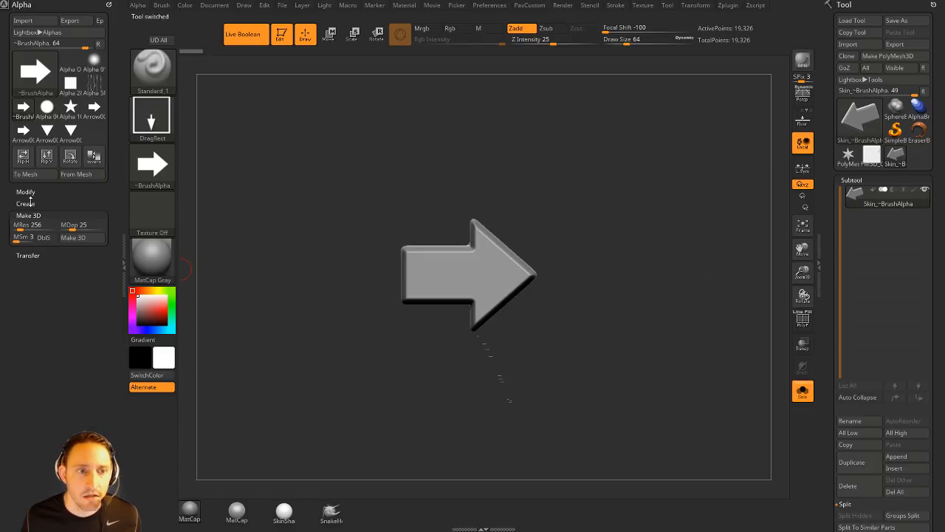
Step: Generate separate 3D meshes from the Arrow003 triangle alpha and the Alpha 29 alpha
left_click(47, 133)
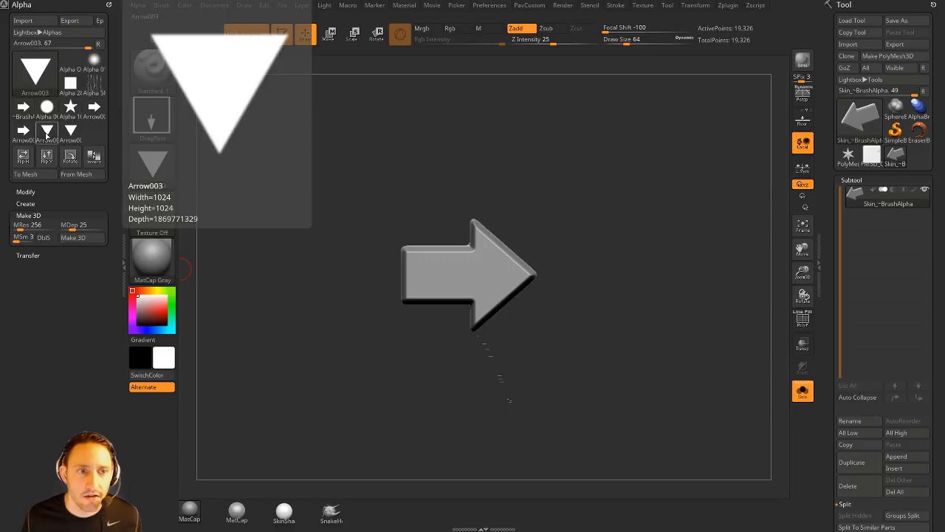
left_click(73, 237)
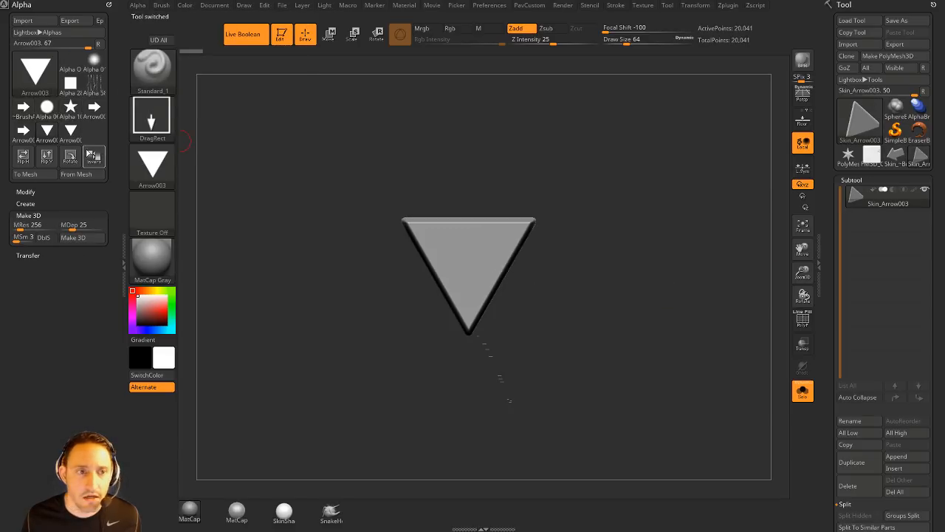
left_click(34, 74)
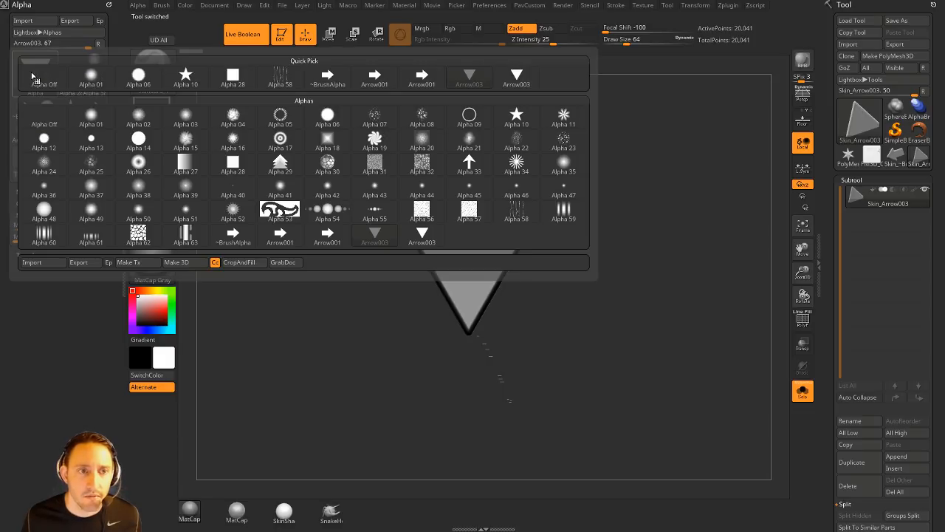
left_click(288, 171)
left_click(72, 237)
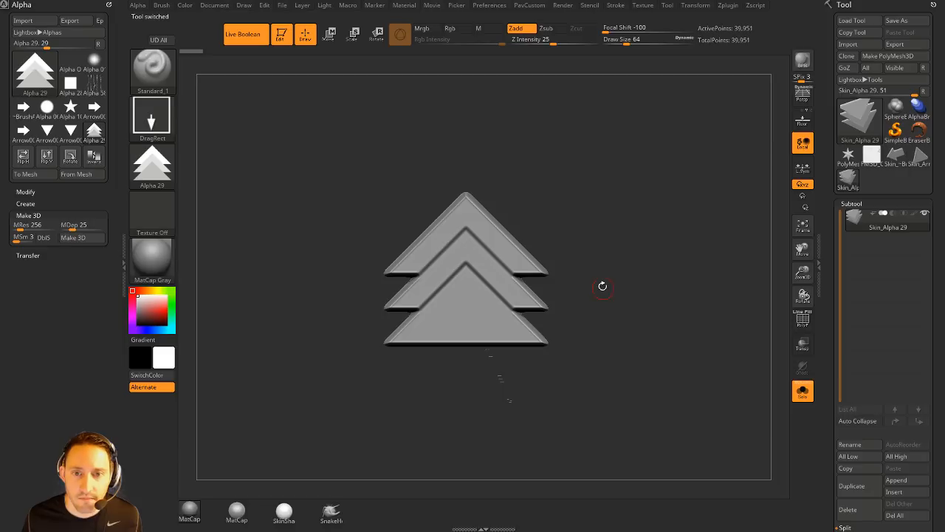
mouse_move(602, 285)
left_mouse_down()
mouse_move(595, 228)
mouse_move(620, 239)
mouse_move(550, 232)
mouse_move(590, 228)
mouse_move(622, 255)
left_mouse_up()
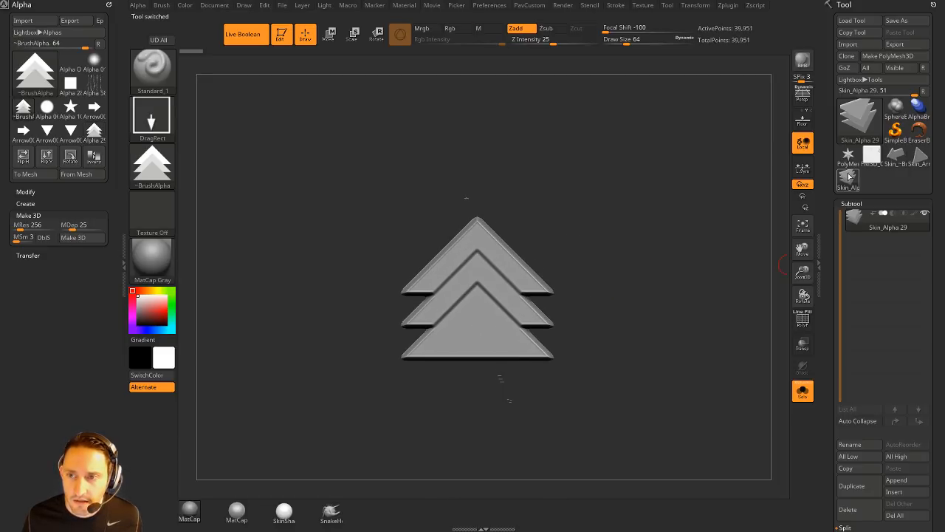
Step: Append the triangle mesh and the arrow mesh as subtools of the Skin_Alpha 29 tool
left_click(895, 155)
left_click(919, 156)
left_click(853, 184)
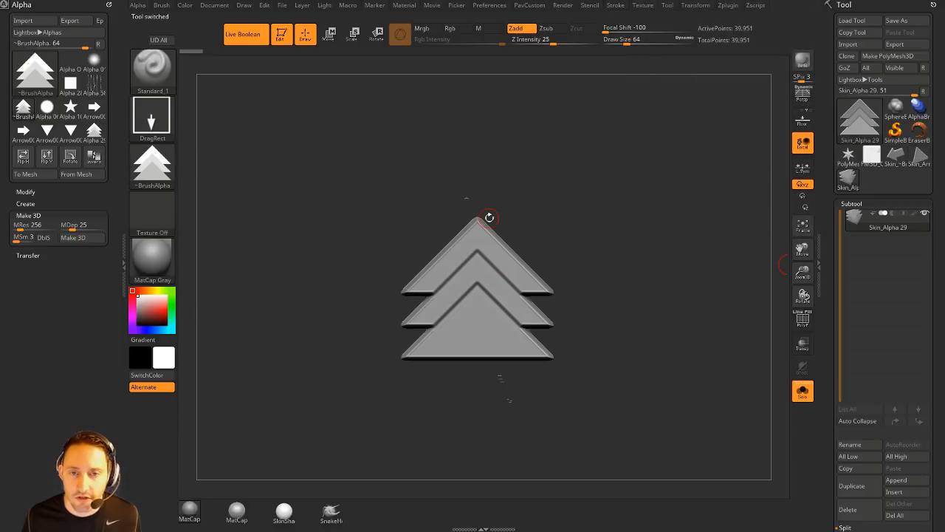
left_click(897, 480)
left_click(473, 395)
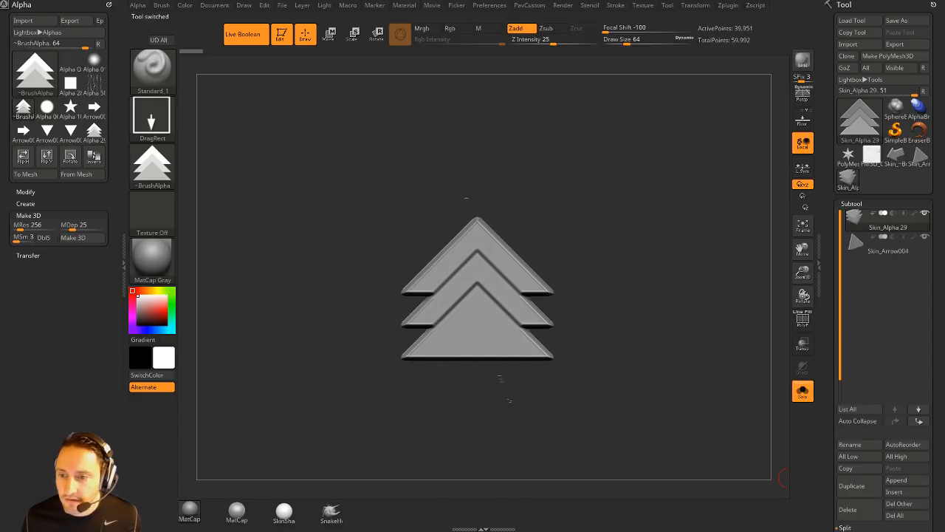
left_click(921, 484)
left_click(846, 370)
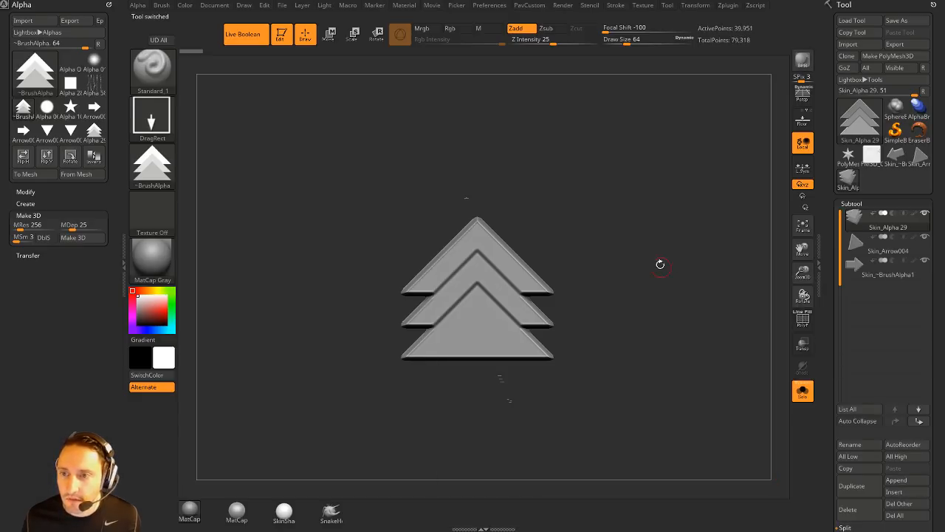
Step: Dock the Brush palette again and create a MultiAlpha brush from all three subtools
mouse_move(659, 264)
left_mouse_down()
mouse_move(546, 266)
mouse_move(694, 261)
left_mouse_up()
left_click_drag(764, 284, 709, 277, "shift")
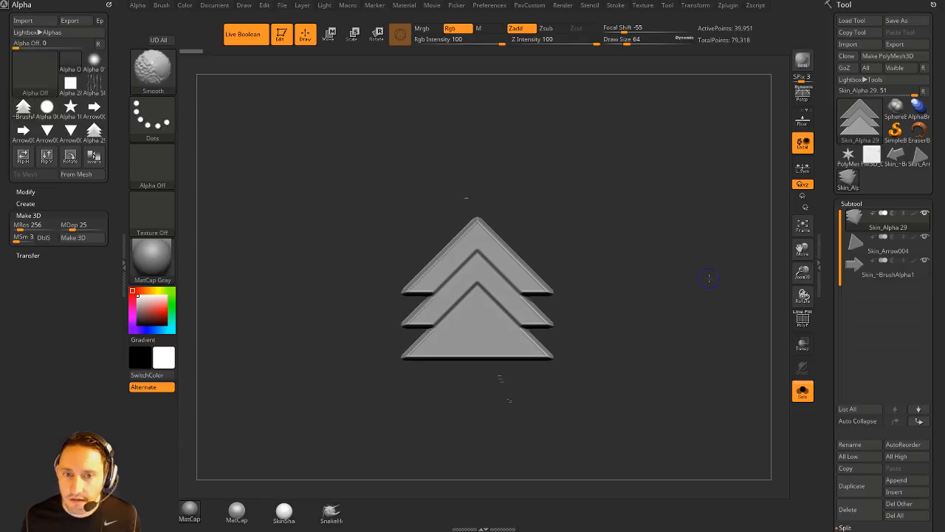
left_click(26, 203)
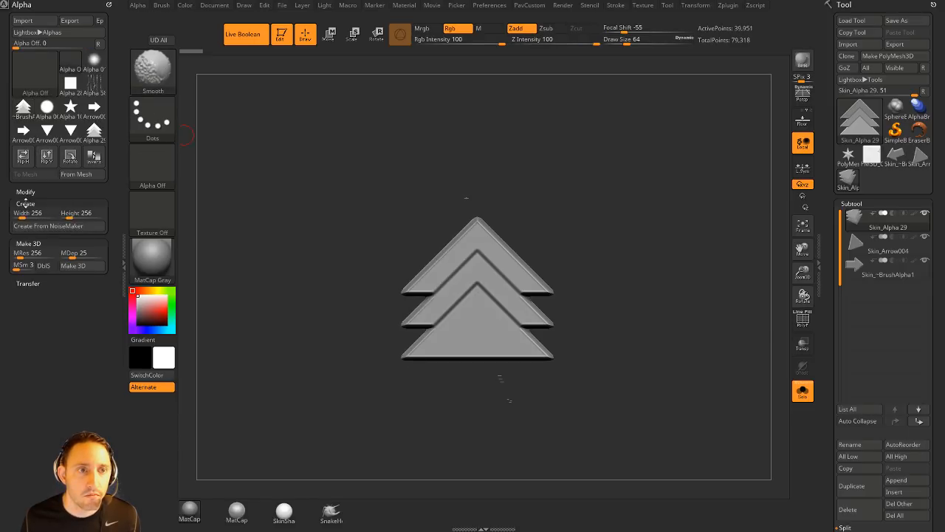
left_click(166, 6)
left_click_drag(155, 14, 77, 11)
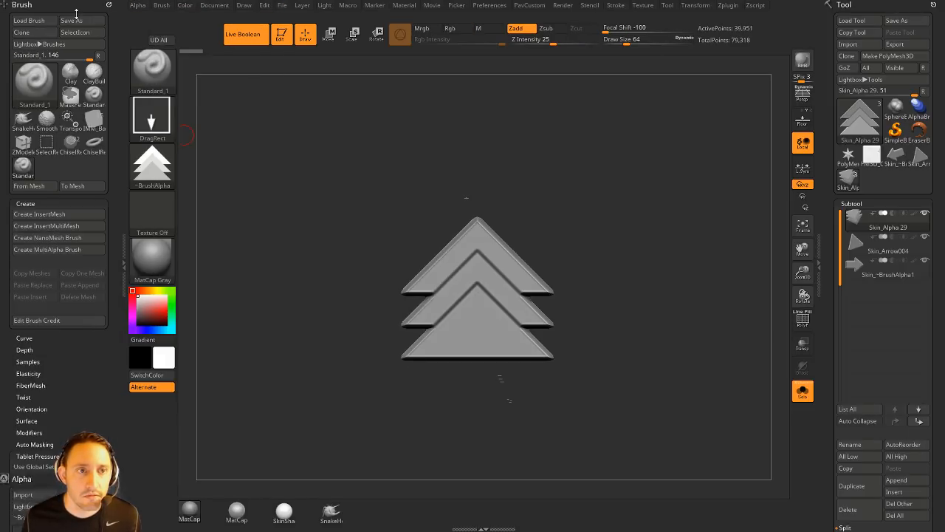
left_click(50, 250)
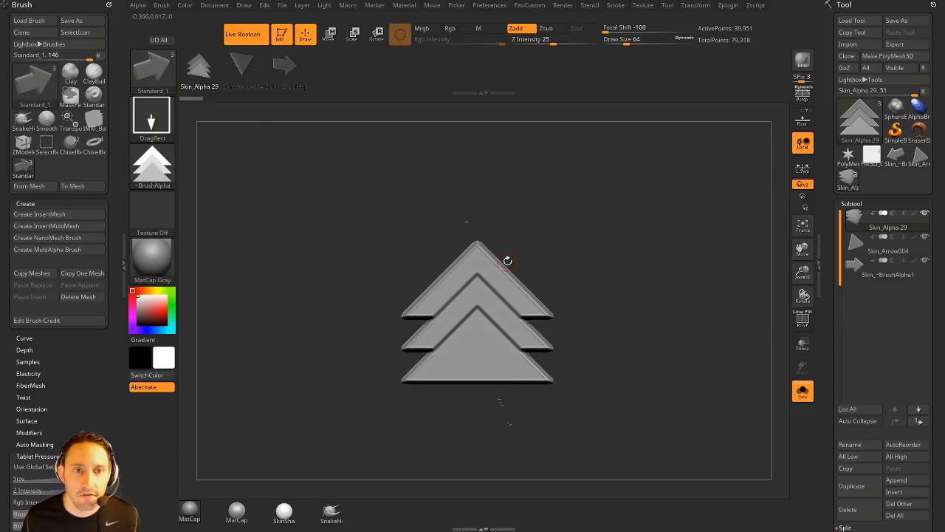
Step: Look through the three shapes of the new MultiAlpha brush, ending on Skin_Alpha 29
left_click(288, 66)
left_click(286, 66)
left_click(292, 68)
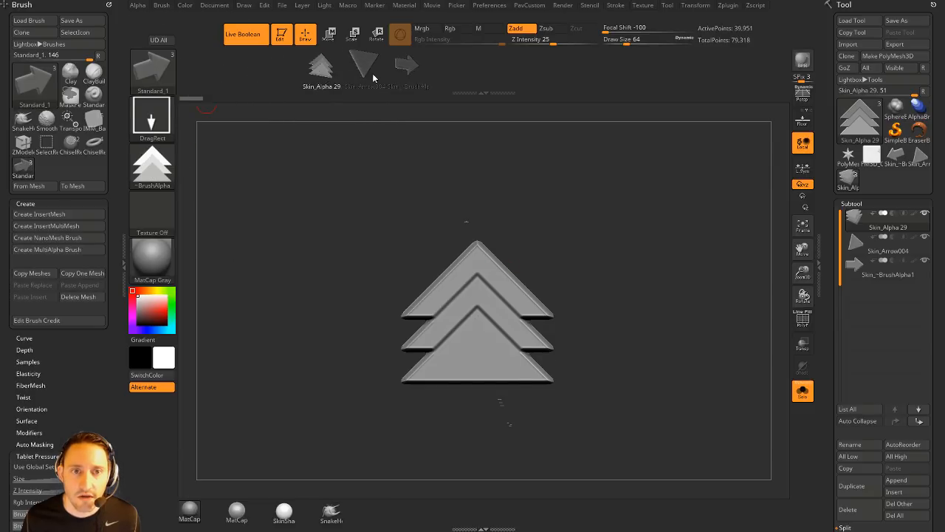
left_click(370, 69)
left_click(411, 67)
left_click(367, 66)
left_click(325, 66)
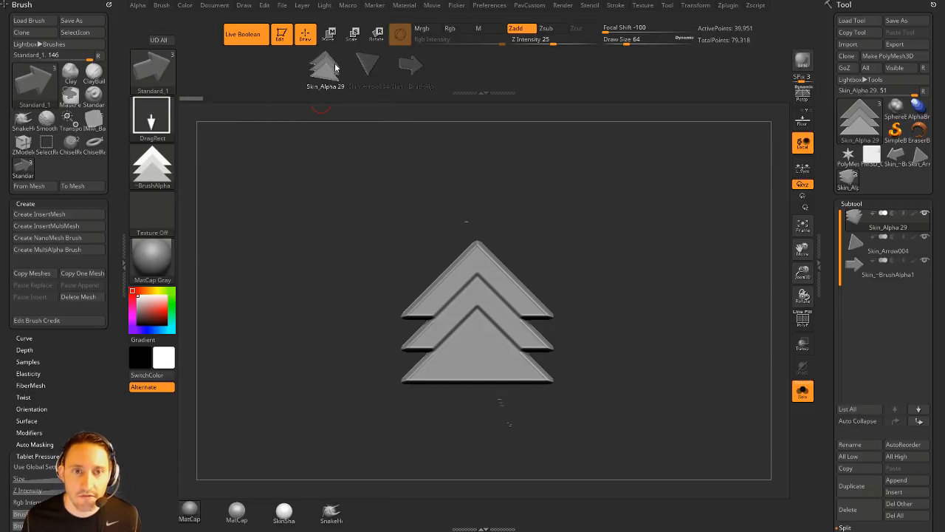
Step: Clear the canvas and place a new Sphere3D on it in Edit mode, framed in view
left_click(895, 131)
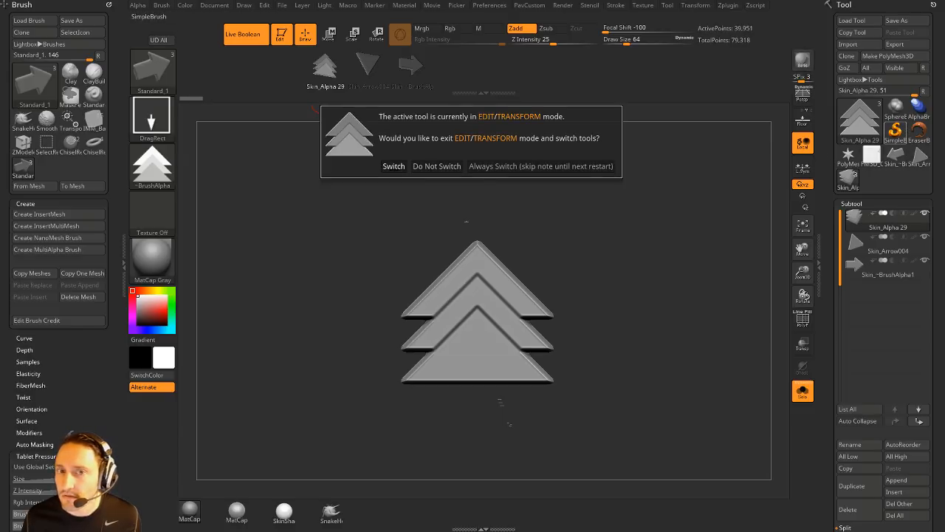
left_click(393, 165)
key("ctrl+n")
left_click(861, 118)
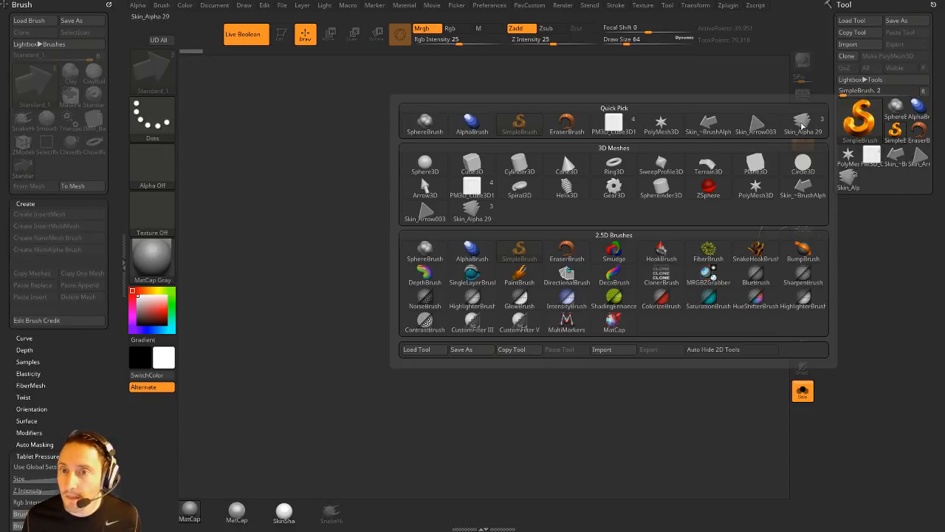
left_click(424, 164)
left_click_drag(428, 318, 510, 317)
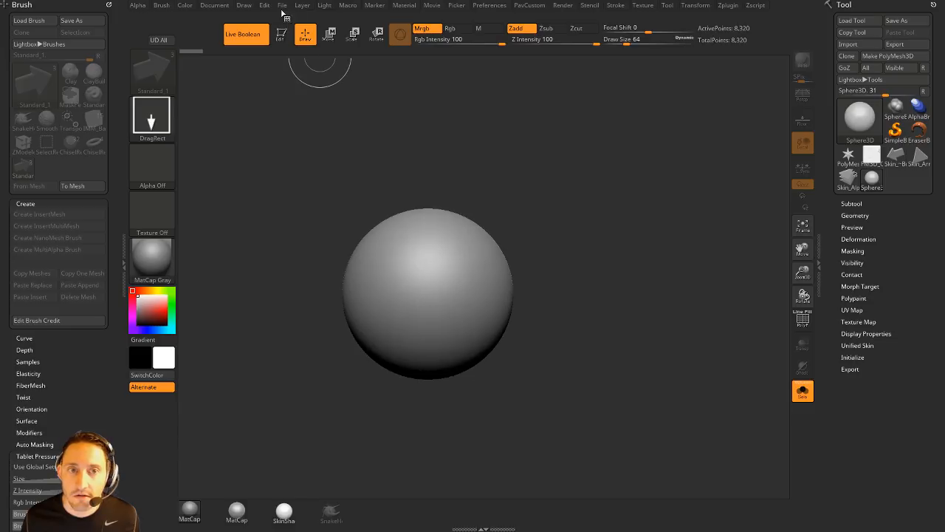
left_click(281, 34)
key("f")
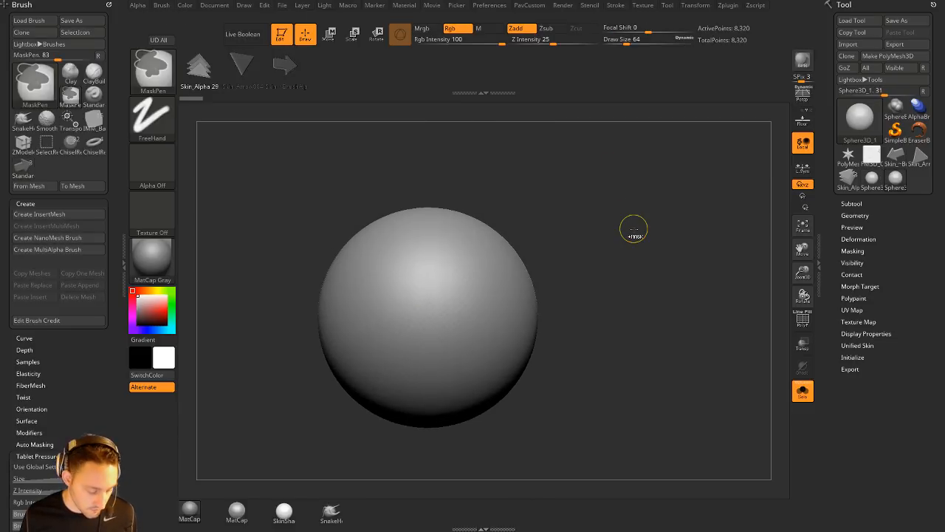
Step: Subdivide the sphere and convert it to a PolyMesh3D
key("ctrl+d")
key("ctrl+d")
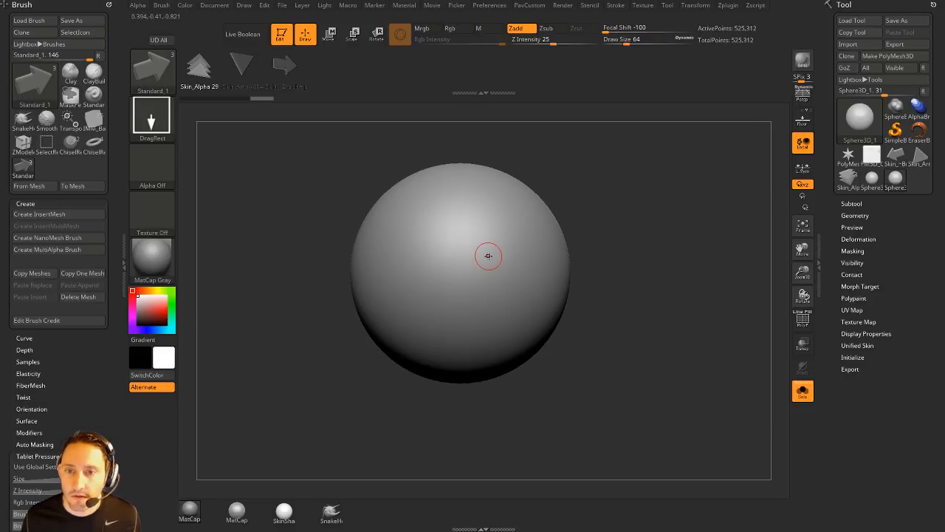
left_click(517, 264)
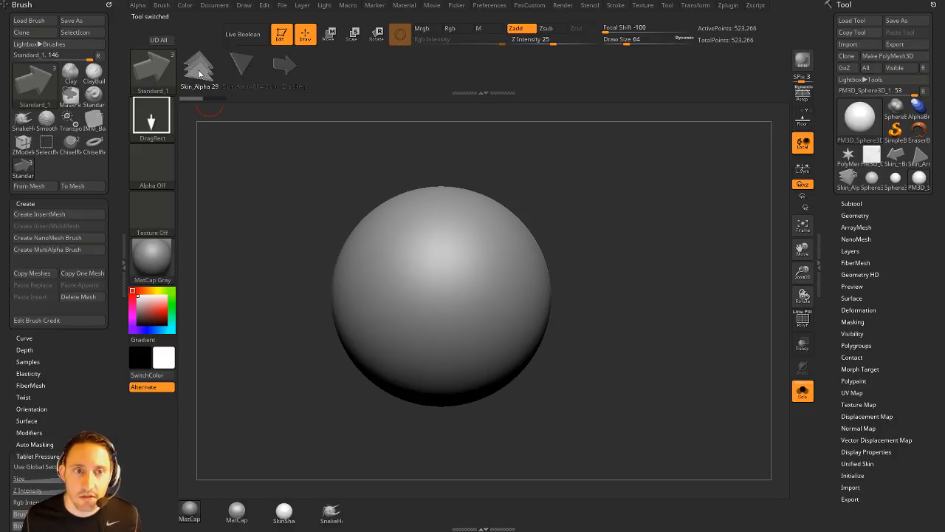
Step: Stamp the Skin_Alpha 29 layered triangles, the Skin_Arrow004 triangle and the Skin_~BrushAlpha arrow side by side on the sphere
left_click(242, 64)
left_click(199, 67)
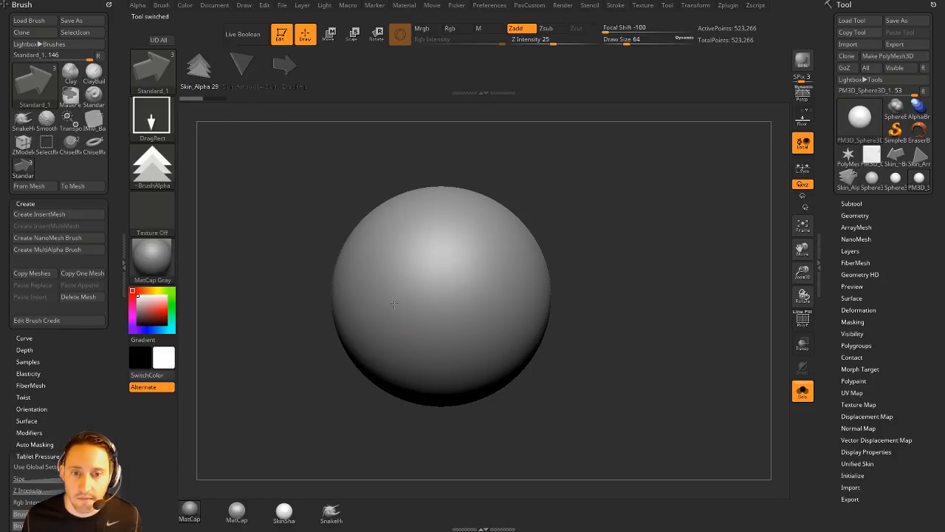
left_click_drag(386, 293, 437, 322)
left_click(241, 64)
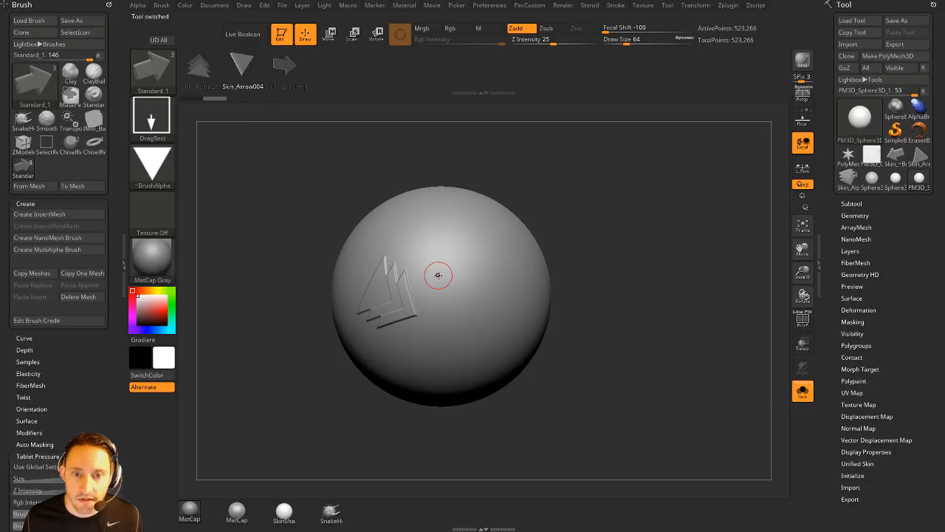
mouse_move(441, 279)
left_mouse_down()
mouse_move(474, 292)
mouse_move(486, 273)
mouse_move(539, 313)
mouse_move(553, 312)
left_mouse_up()
left_click(285, 65)
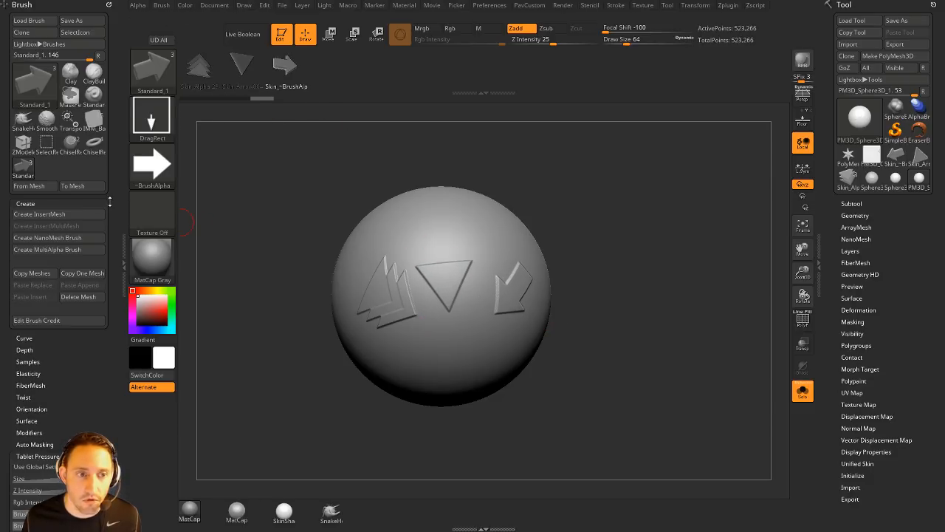
Step: Expand the brush's Modifiers settings and stamp a smaller arrow, layered triangles and single triangle on an empty side of the sphere
mouse_move(115, 181)
left_mouse_down()
mouse_move(122, 114)
mouse_move(116, 200)
mouse_move(120, 106)
left_mouse_up()
left_click(95, 212)
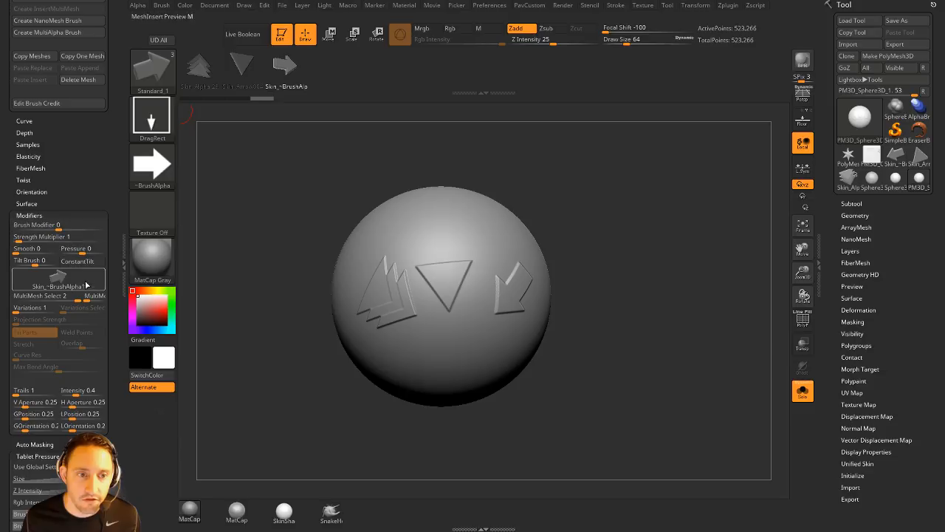
mouse_move(243, 325)
left_mouse_down()
mouse_move(318, 373)
mouse_move(339, 369)
left_mouse_up()
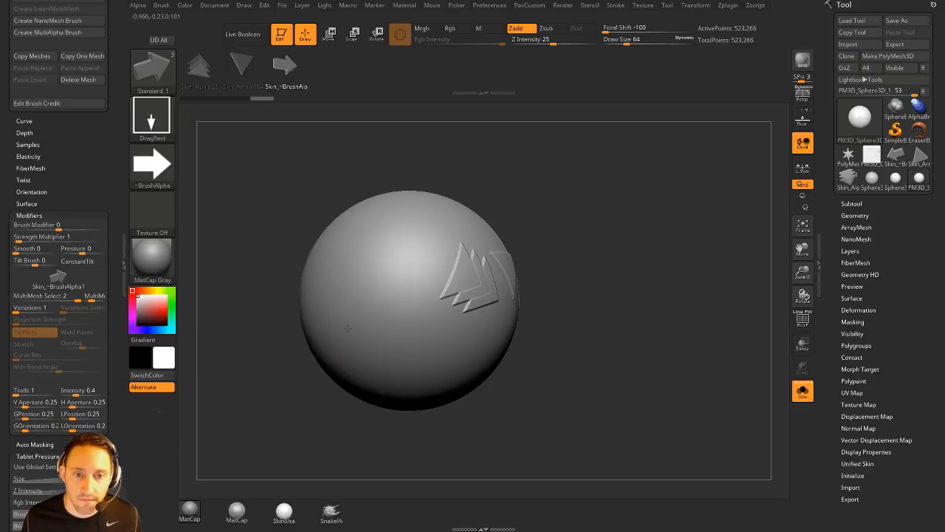
left_click_drag(349, 325, 448, 367)
Step: Set the Z Intensity to 48 and stamp more arrows and triangles of varying size all around the sphere
left_click_drag(553, 43, 570, 43)
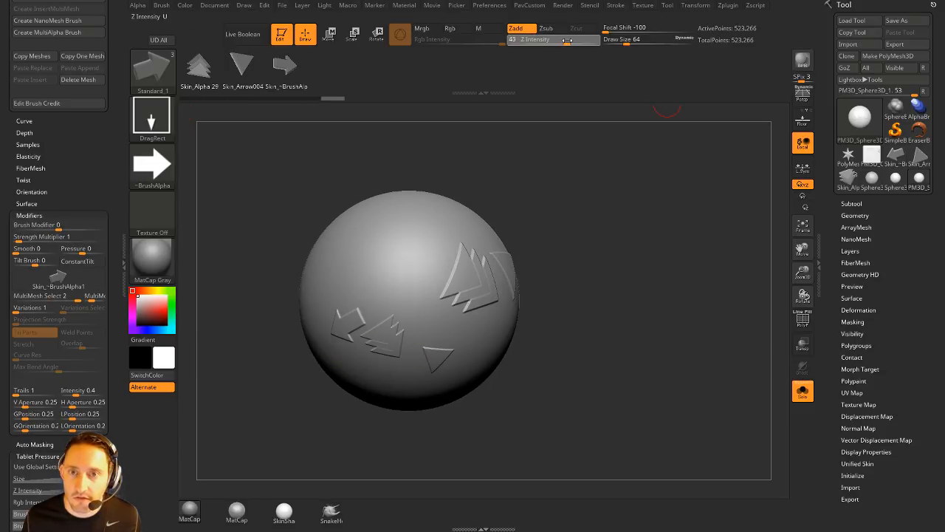
left_click_drag(605, 177, 576, 220)
mouse_move(285, 250)
left_mouse_down()
mouse_move(294, 238)
mouse_move(341, 241)
mouse_move(347, 260)
mouse_move(415, 270)
left_mouse_up()
left_click_drag(561, 369, 490, 228)
left_click_drag(423, 177, 447, 198)
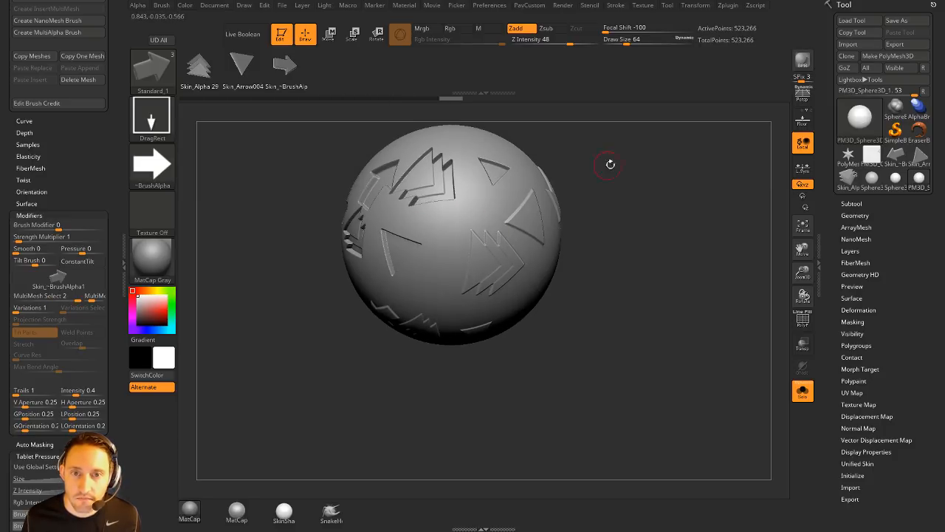
mouse_move(653, 160)
left_mouse_down()
mouse_move(639, 251)
mouse_move(650, 221)
mouse_move(500, 258)
mouse_move(532, 225)
left_mouse_up()
left_click_drag(663, 261, 618, 285)
mouse_move(594, 316)
left_mouse_down()
mouse_move(645, 360)
mouse_move(745, 261)
mouse_move(664, 263)
left_mouse_up()
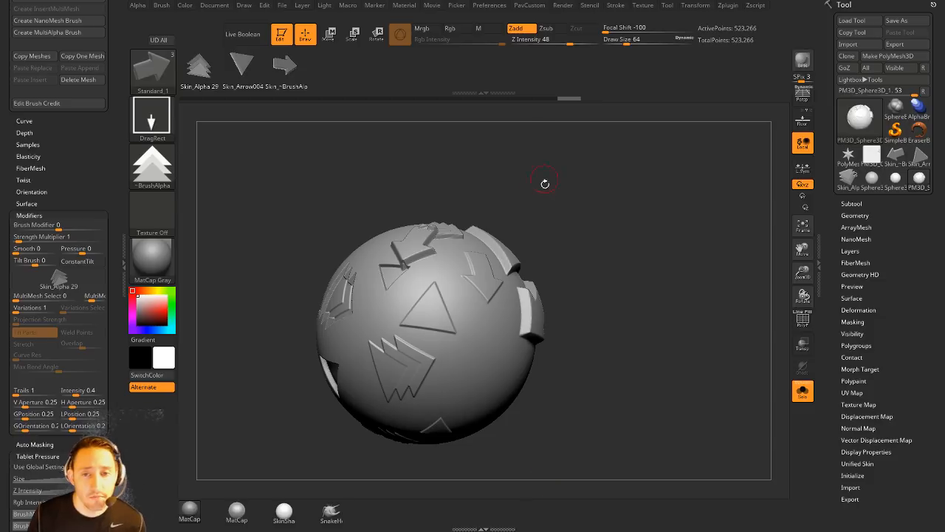
Step: Switch to the Move brush and enable BackfaceMask in its Auto Masking settings
left_click_drag(547, 184, 559, 213)
key("b")
key("m")
key("v")
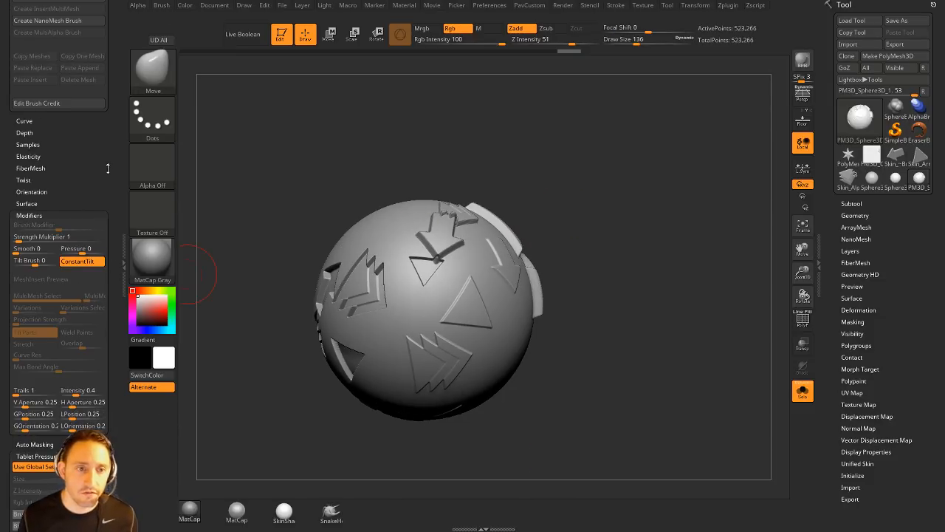
scroll(55, 266, "up", 2)
key("shift")
left_click(30, 249)
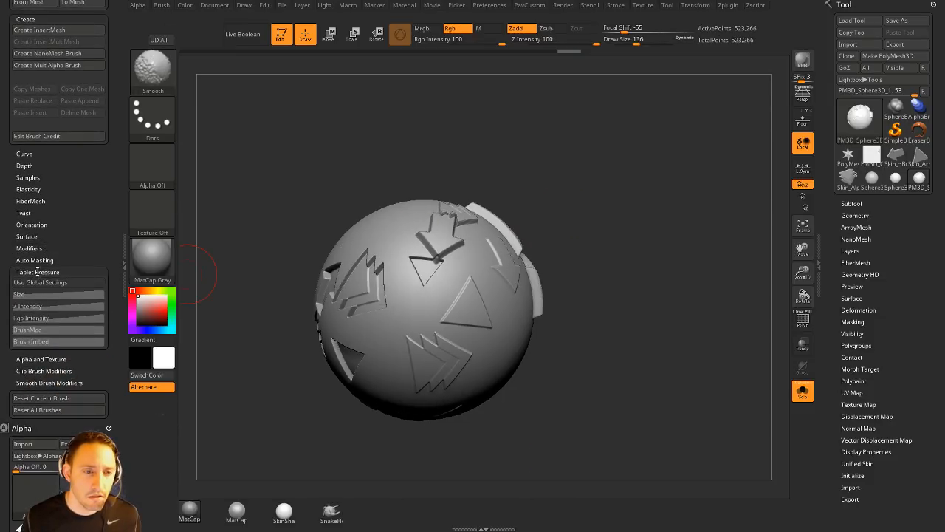
left_click(35, 261)
left_click(35, 414)
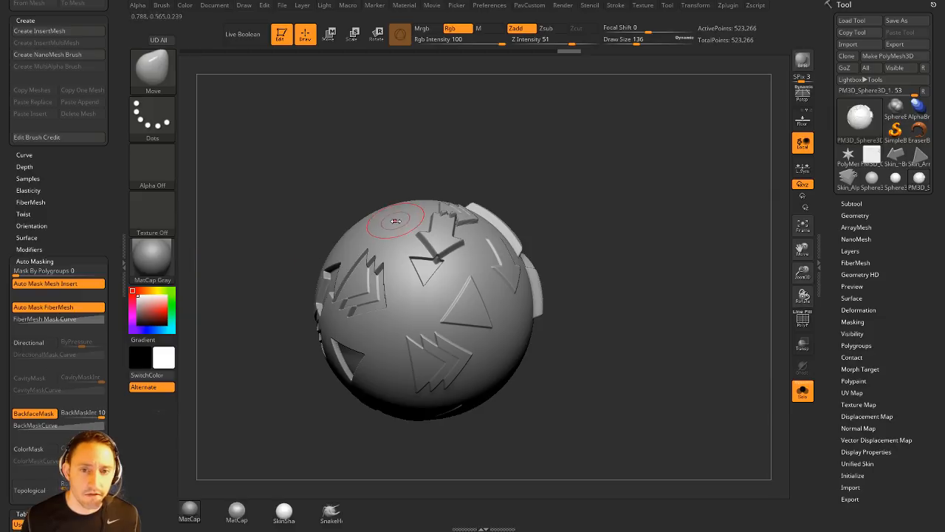
Step: Pull the sphere's top out into a long spike with the Move brush, then reshape its side at draw size 311
mouse_move(391, 211)
left_mouse_down()
mouse_move(413, 131)
mouse_move(501, 243)
mouse_move(517, 180)
mouse_move(587, 176)
left_mouse_up()
mouse_move(681, 126)
left_mouse_down()
mouse_move(601, 226)
mouse_move(516, 243)
left_mouse_up()
mouse_move(379, 211)
left_mouse_down()
mouse_move(559, 192)
mouse_move(453, 196)
left_mouse_up()
key("s")
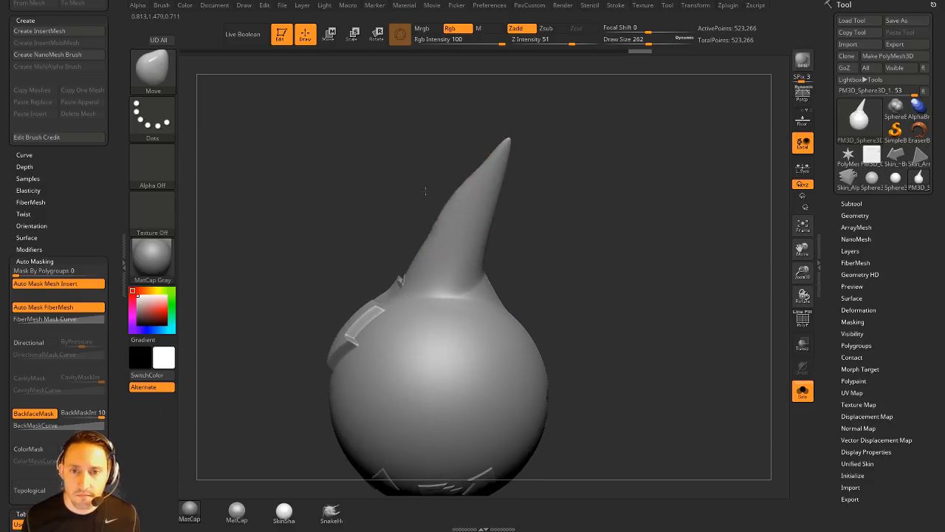
left_click_drag(550, 182, 516, 217)
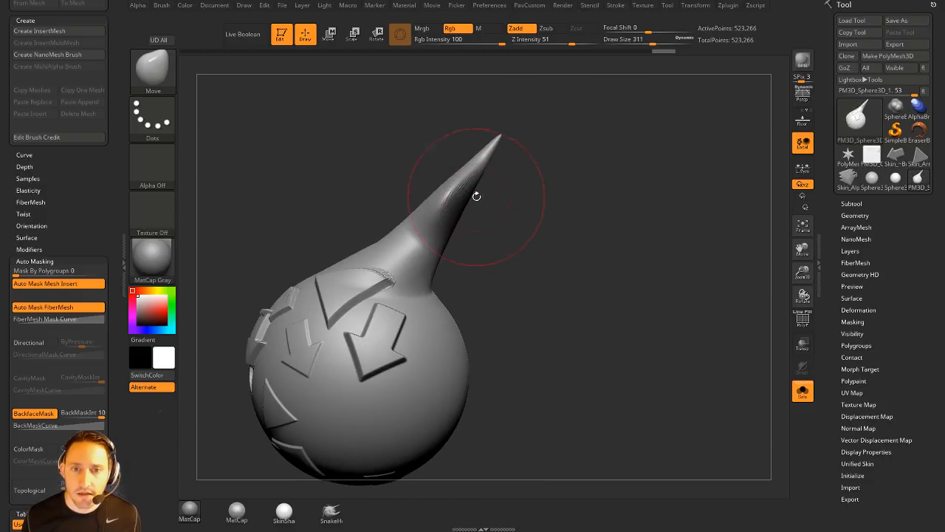
mouse_move(474, 194)
left_mouse_down()
mouse_move(492, 217)
mouse_move(446, 212)
left_mouse_up()
mouse_move(464, 209)
left_mouse_down()
mouse_move(561, 231)
mouse_move(485, 222)
left_mouse_up()
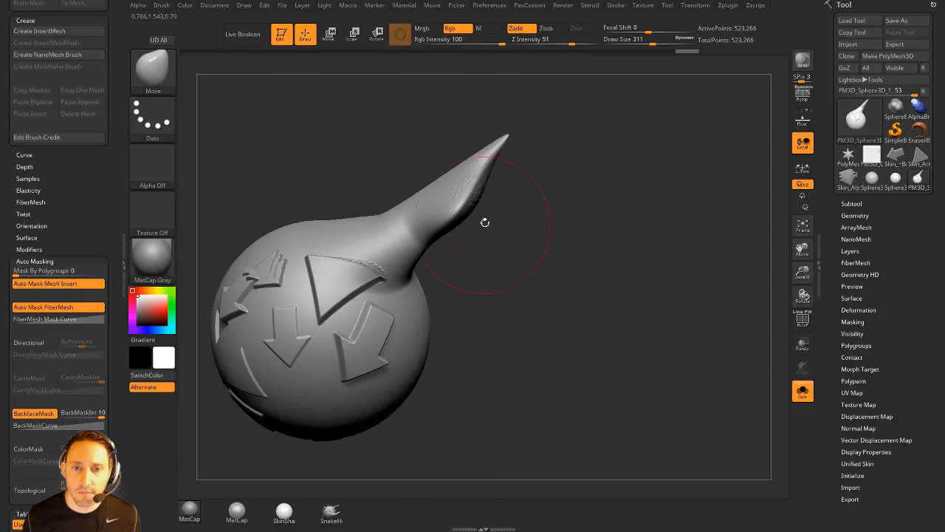
Step: Try further Move strokes on the spike and undo the recent strokes
left_click_drag(561, 222, 534, 207)
key("ctrl+z")
mouse_move(474, 212)
left_mouse_down()
mouse_move(614, 303)
mouse_move(563, 279)
left_mouse_up()
left_click_drag(582, 209, 627, 209)
key("ctrl+z")
key("ctrl+z")
key("ctrl+z")
key("ctrl+z")
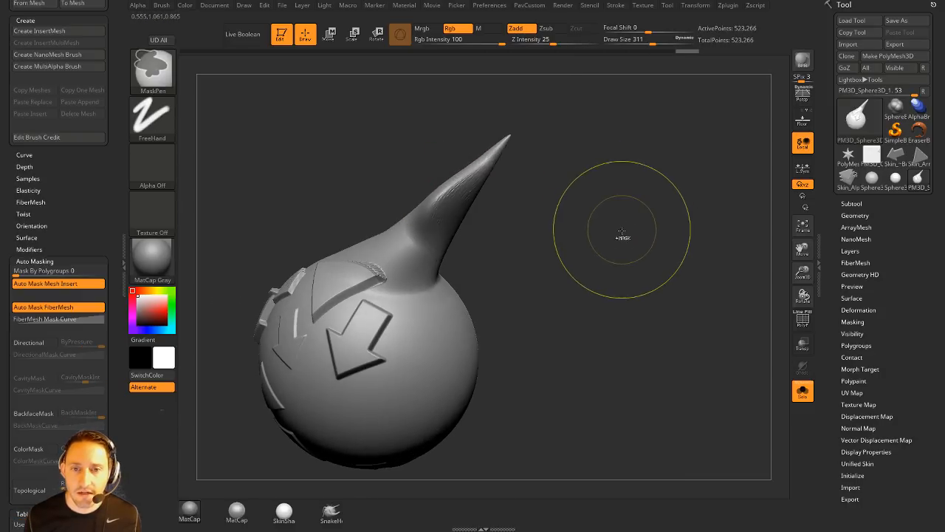
Step: Set the Move brush's draw size to 65
key("s")
left_click(572, 263)
left_click_drag(581, 272, 627, 232)
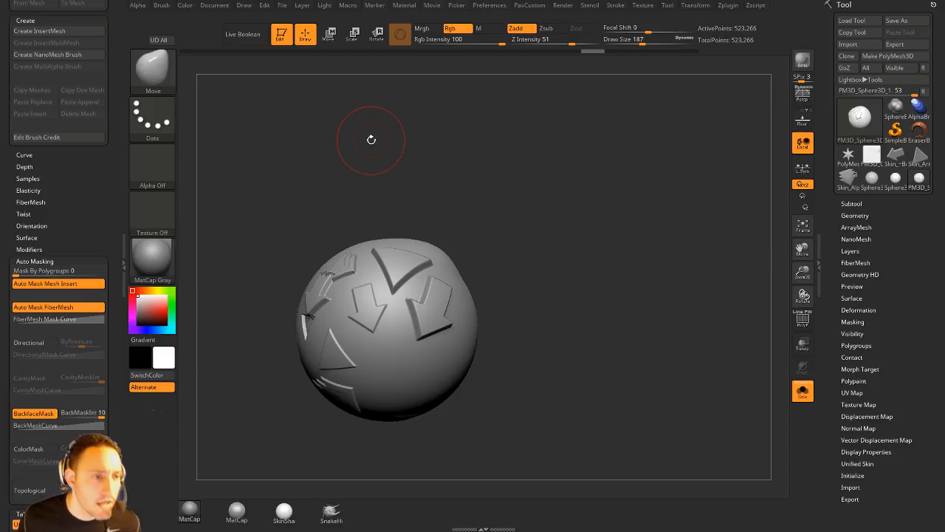
type("s65")
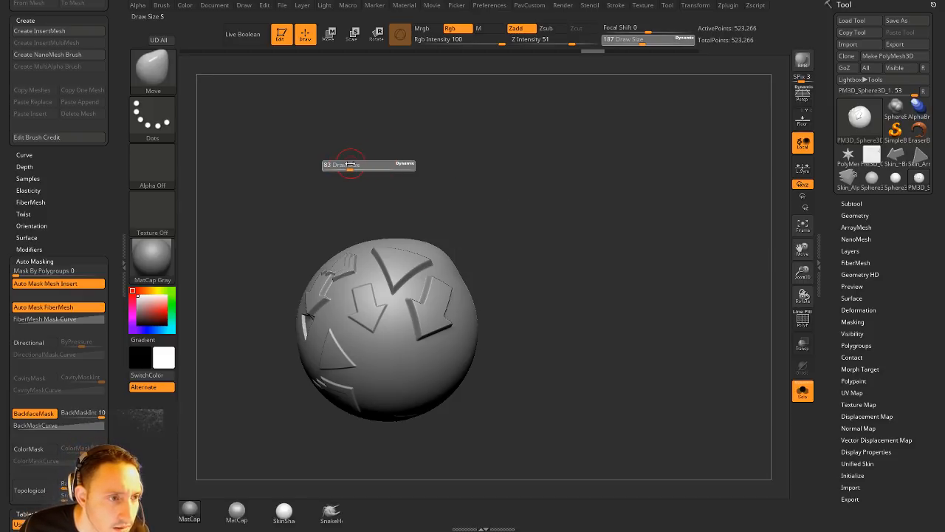
key("Return")
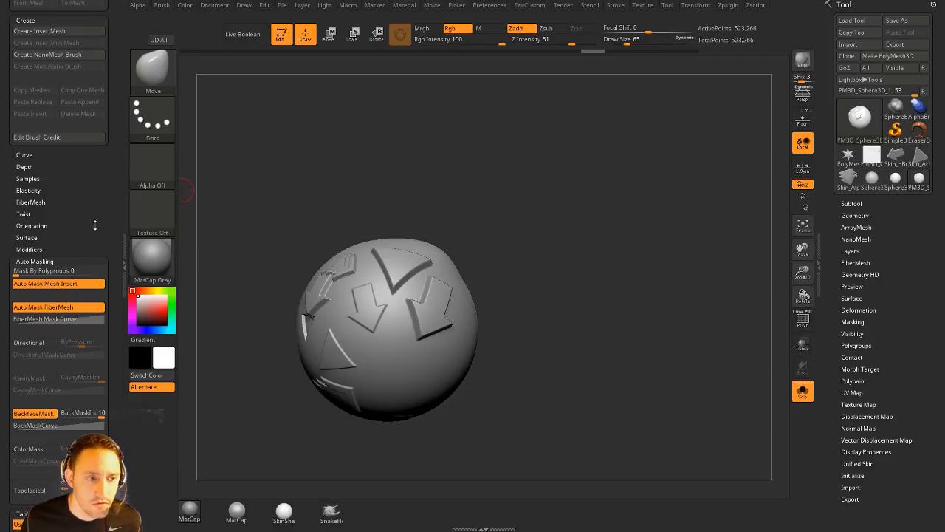
Step: Remove the Brush palette from the tray, dock the Zplugin palette in it and collapse the Text 3D & Vector Shapes section
left_click_drag(89, 189, 94, 269)
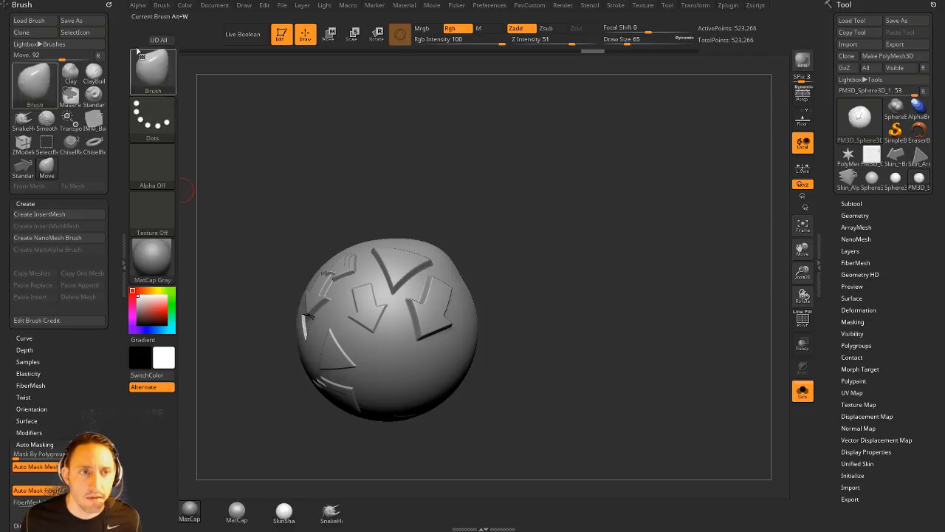
left_click(110, 6)
left_click(725, 6)
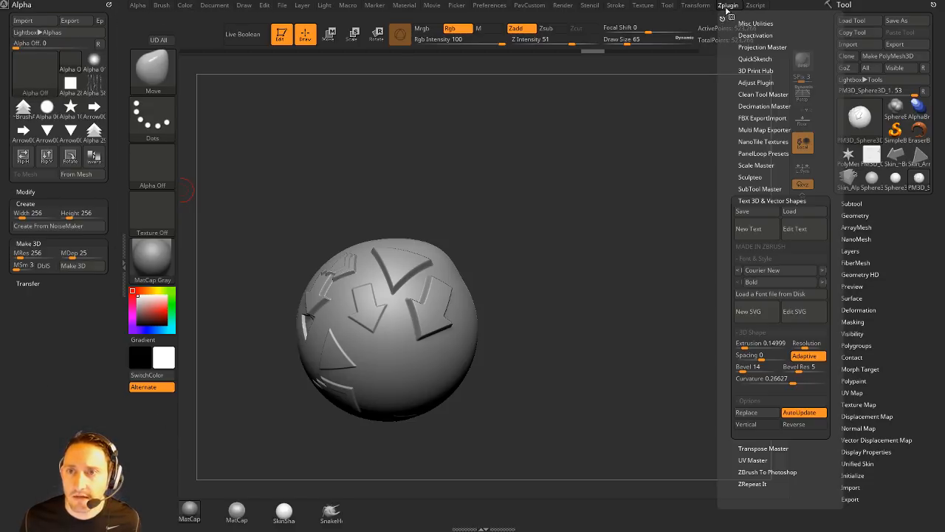
left_click_drag(720, 16, 18, 112)
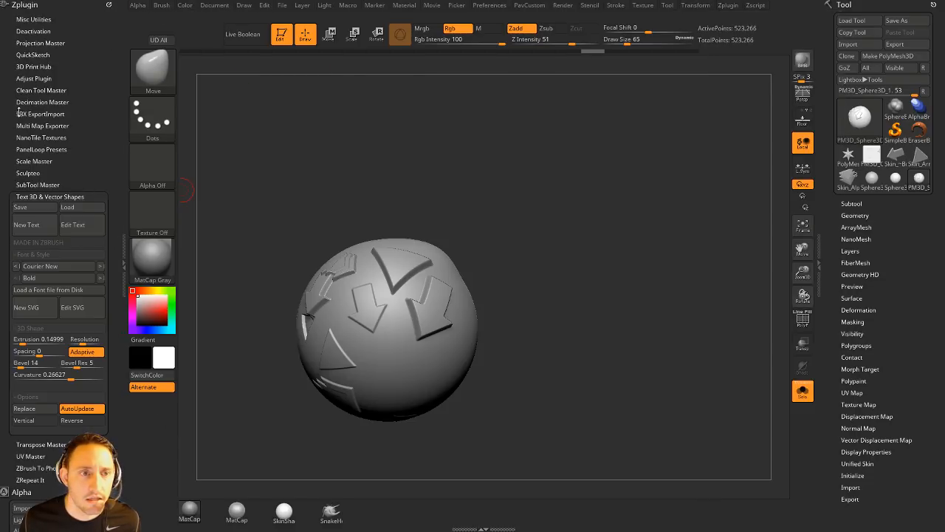
left_click(22, 197, "shift")
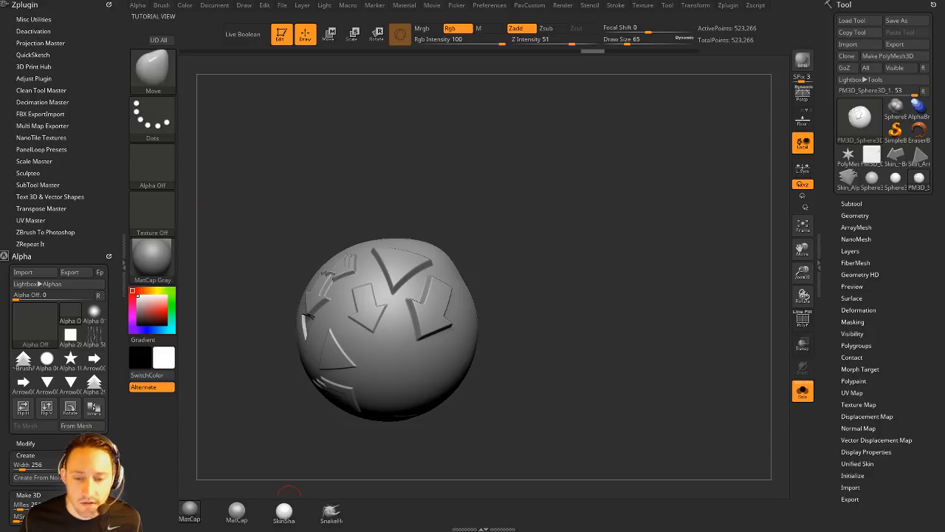
Step: Switch to the browser, search for "pixologic downloads" in a new tab and open Pixologic's Download Center
key("alt+Tab")
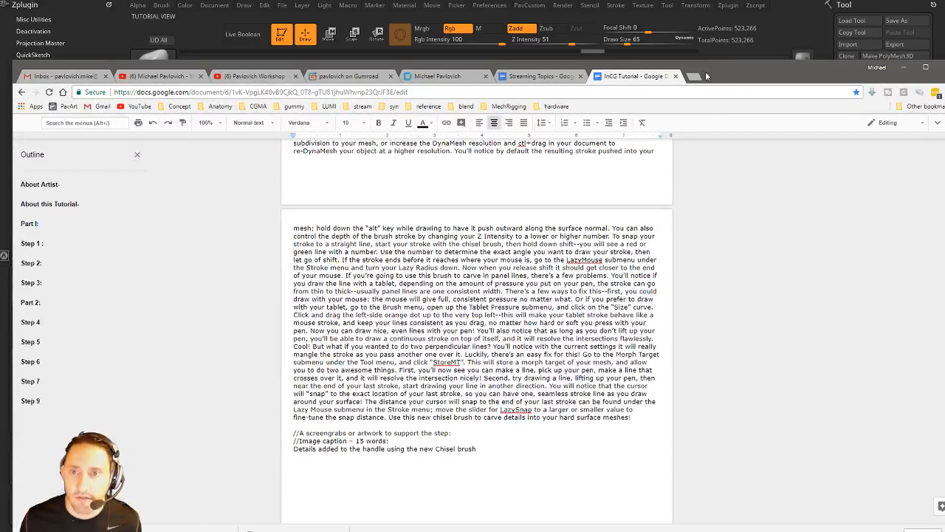
left_click(693, 77)
type("pixolo")
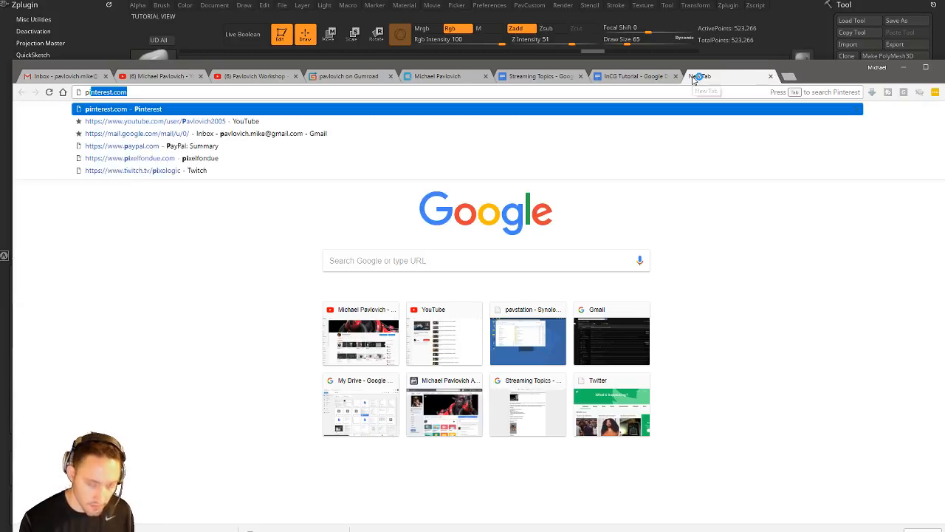
type("gic down")
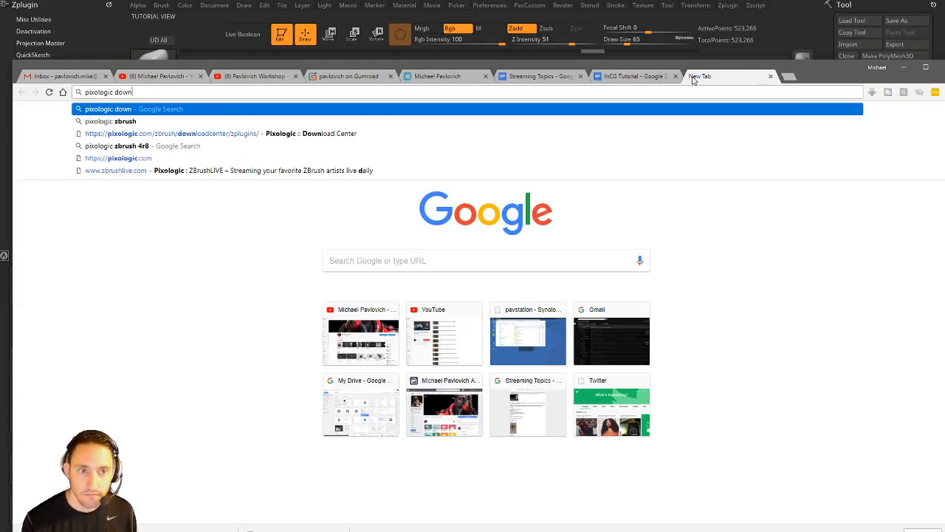
type("loads")
key("Return")
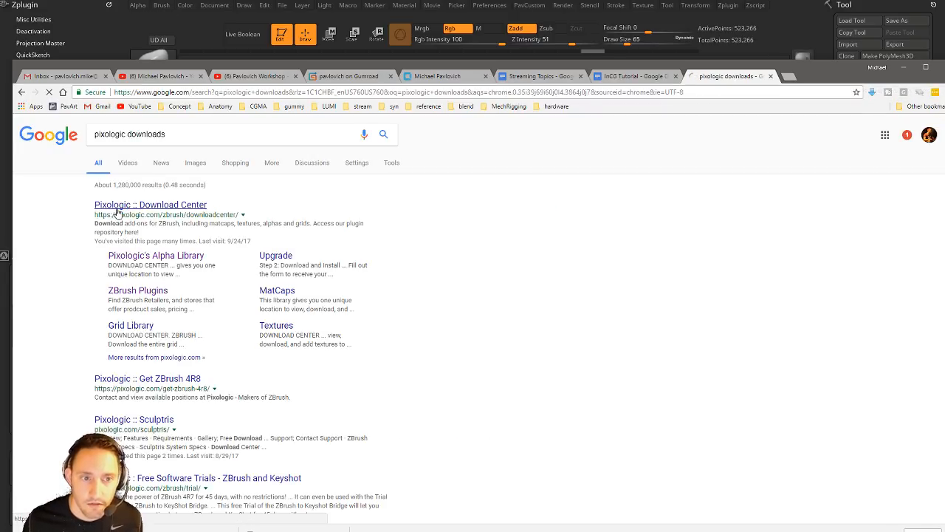
left_click(122, 207)
Step: Open the Download Center's ZBrush Plugins page, look through the available plugins and return to ZBrush
scroll(541, 359, "down", 5)
scroll(541, 353, "down", 3)
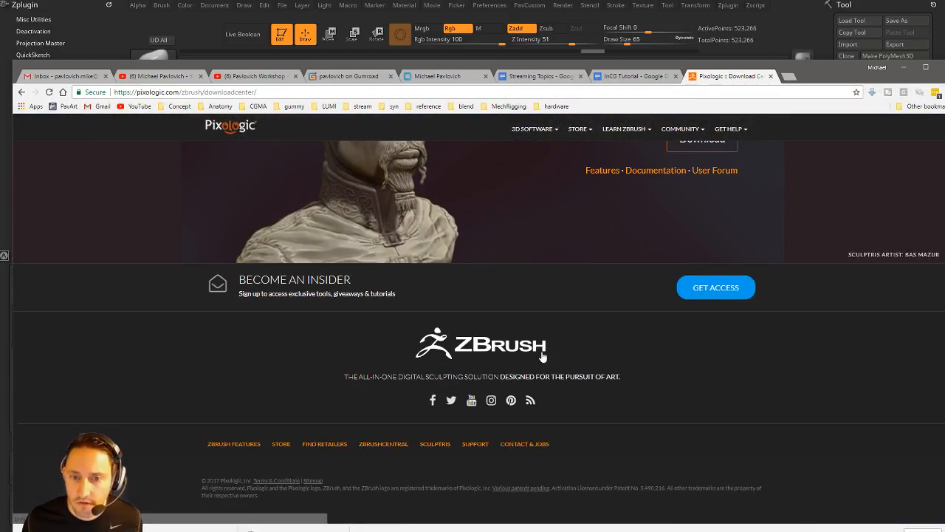
scroll(545, 351, "up", 10)
scroll(546, 349, "down", 1)
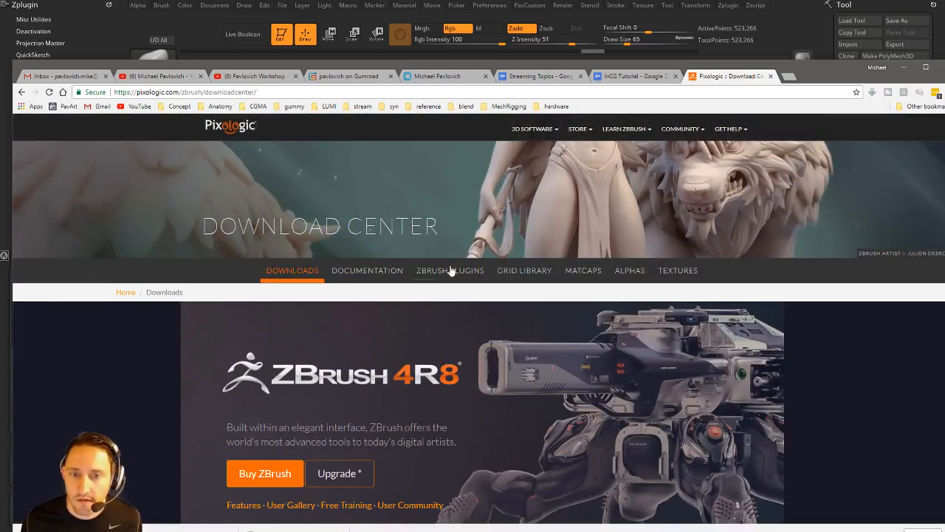
left_click(448, 269)
scroll(467, 315, "down", 5)
scroll(467, 315, "down", 15)
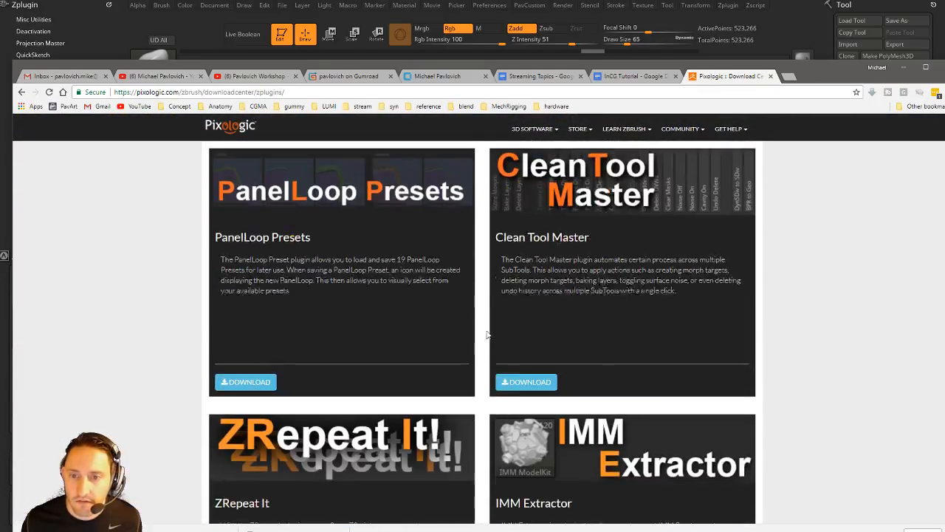
scroll(491, 325, "up", 3)
scroll(496, 313, "up", 8)
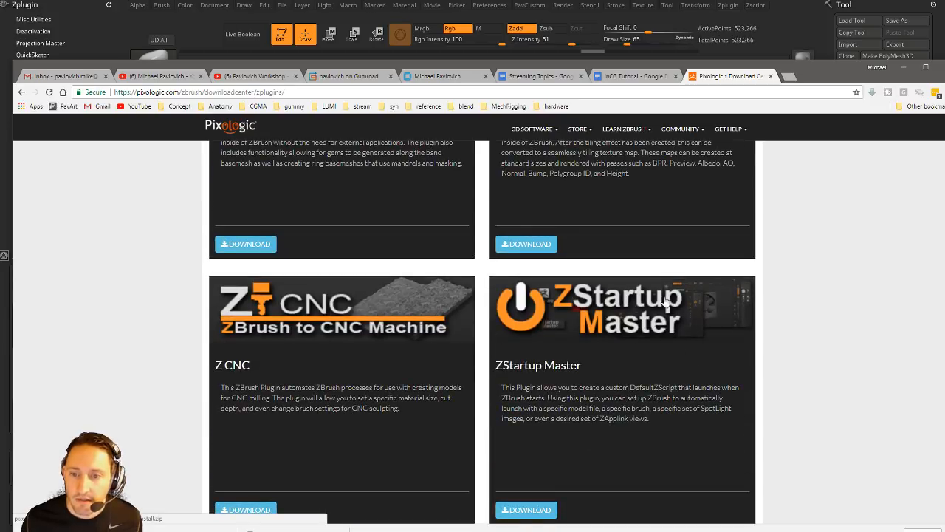
left_click(903, 67)
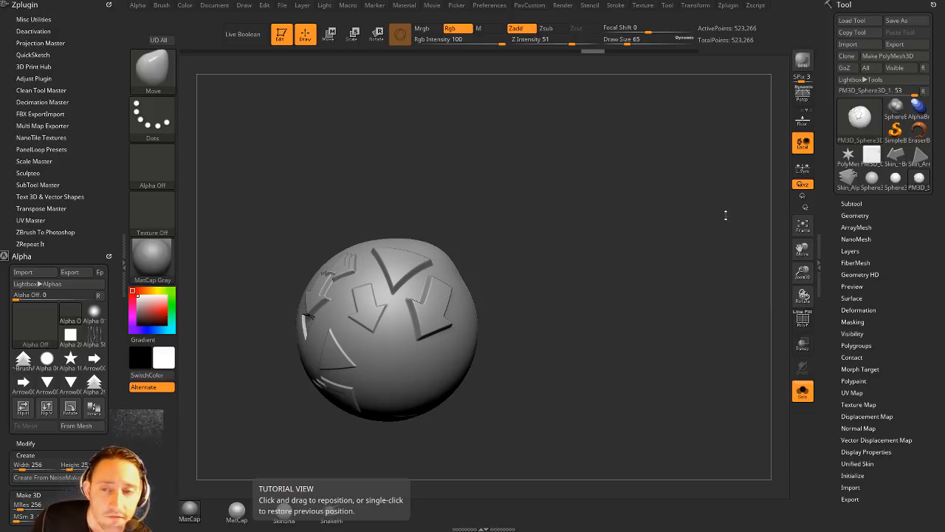
left_click_drag(691, 183, 700, 199)
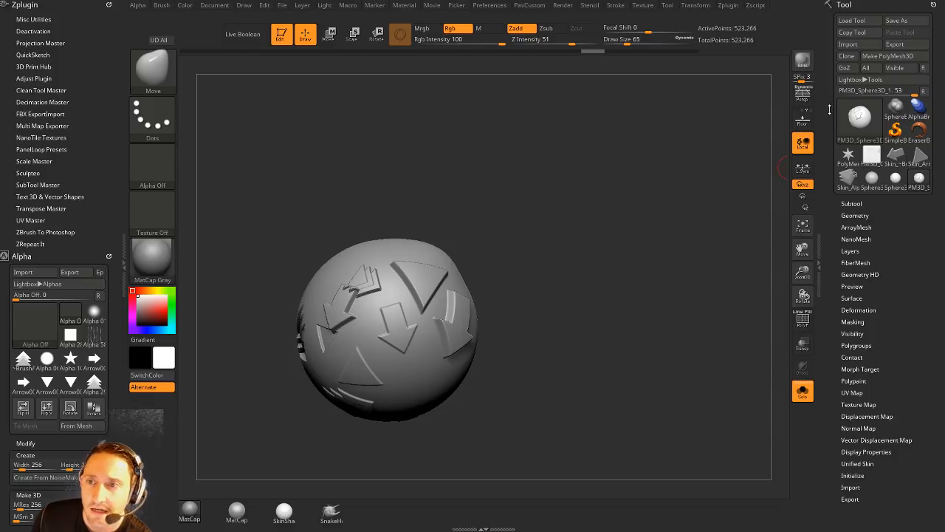
left_click(852, 21)
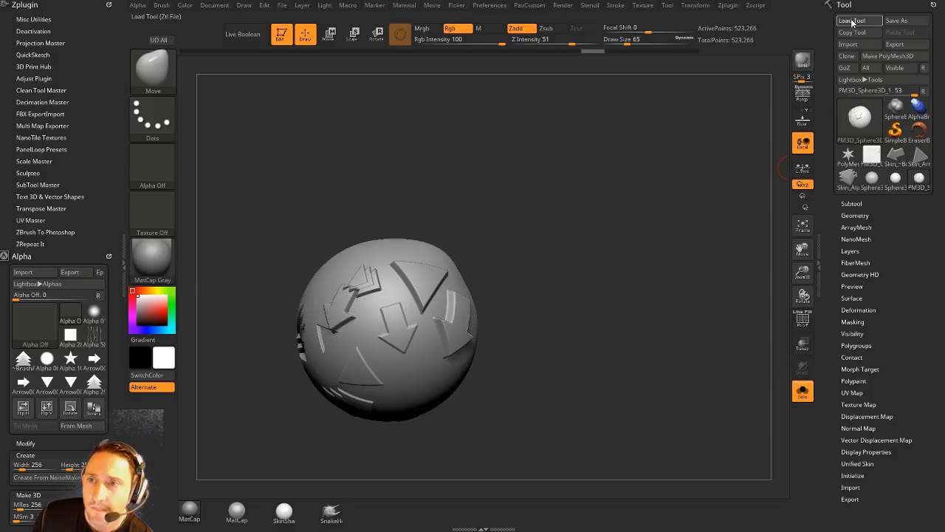
scroll(115, 141, "up", 4)
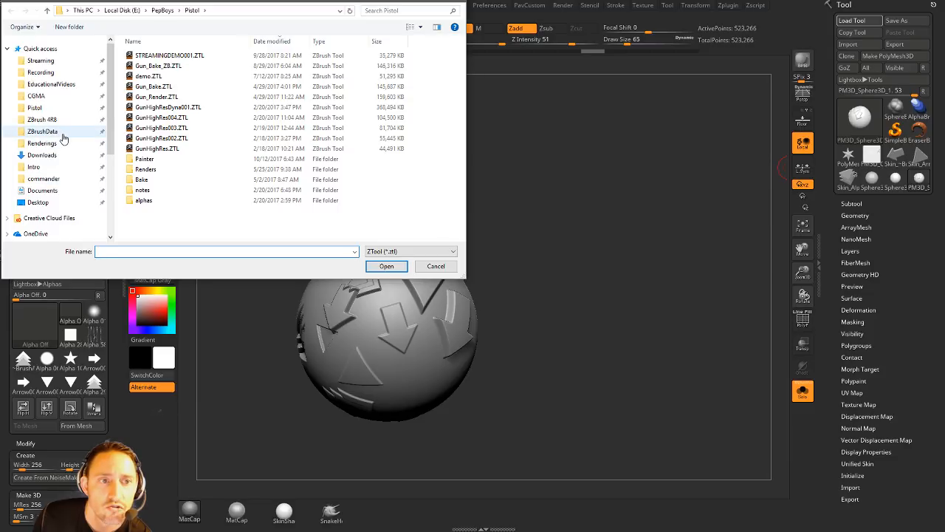
left_click(129, 11)
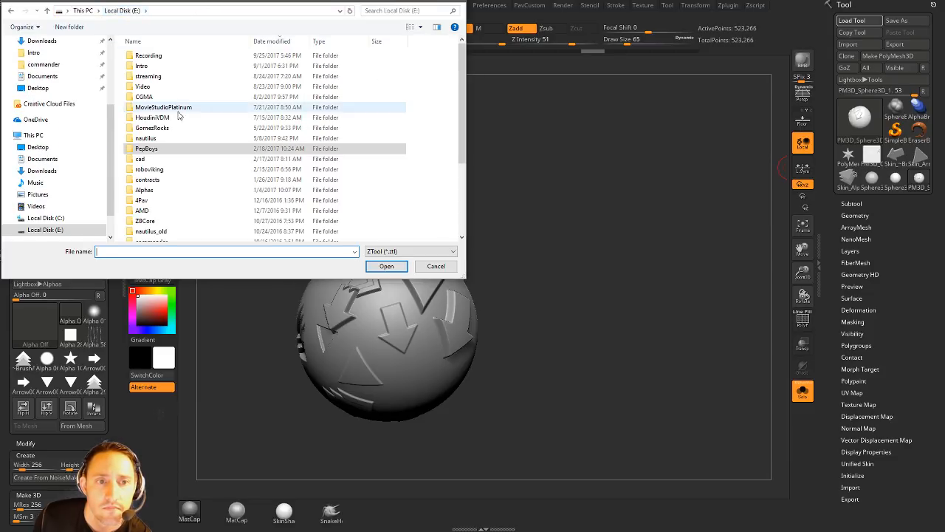
left_click(87, 11)
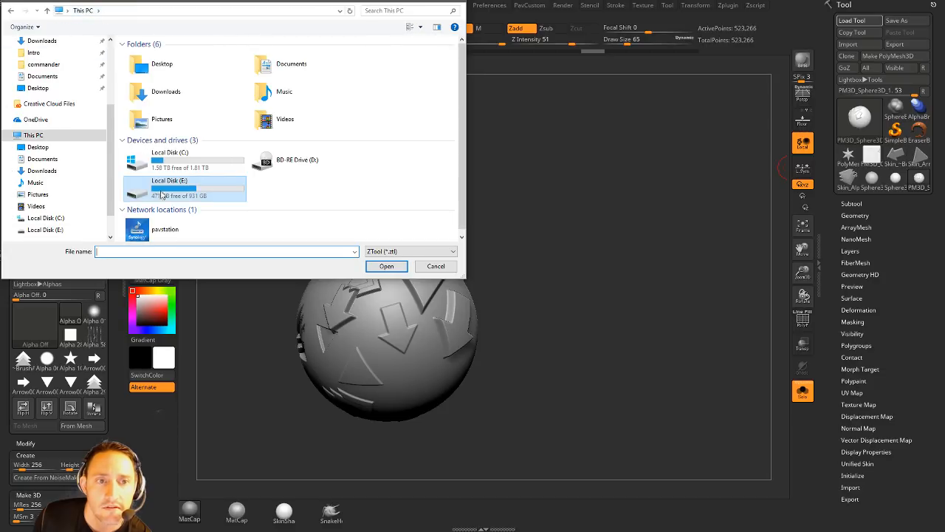
double_click(179, 186)
scroll(179, 187, "down", 4)
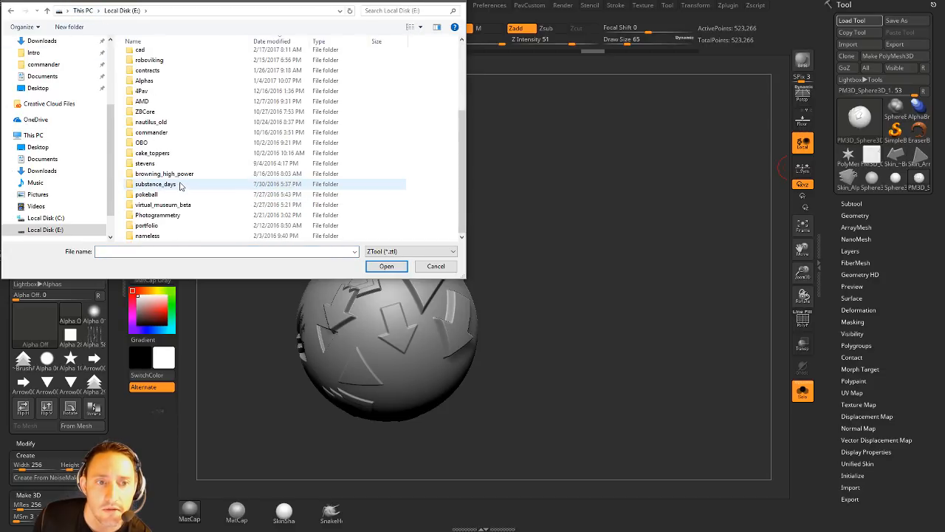
scroll(179, 187, "up", 3)
scroll(179, 187, "down", 3)
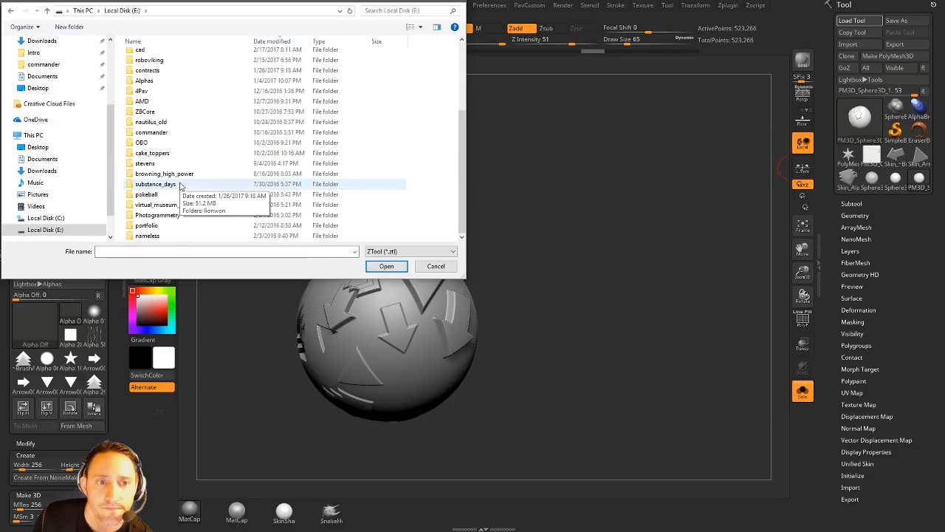
scroll(208, 185, "up", 4)
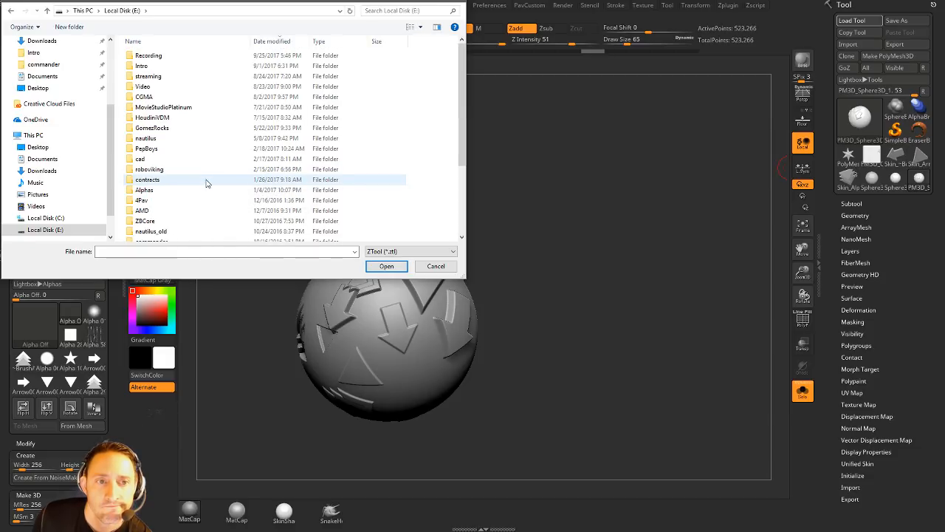
left_click(457, 2)
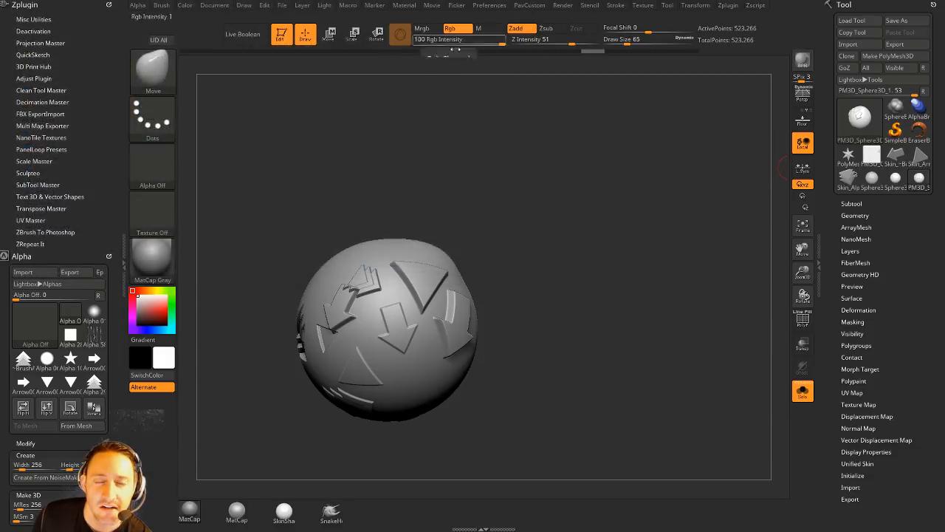
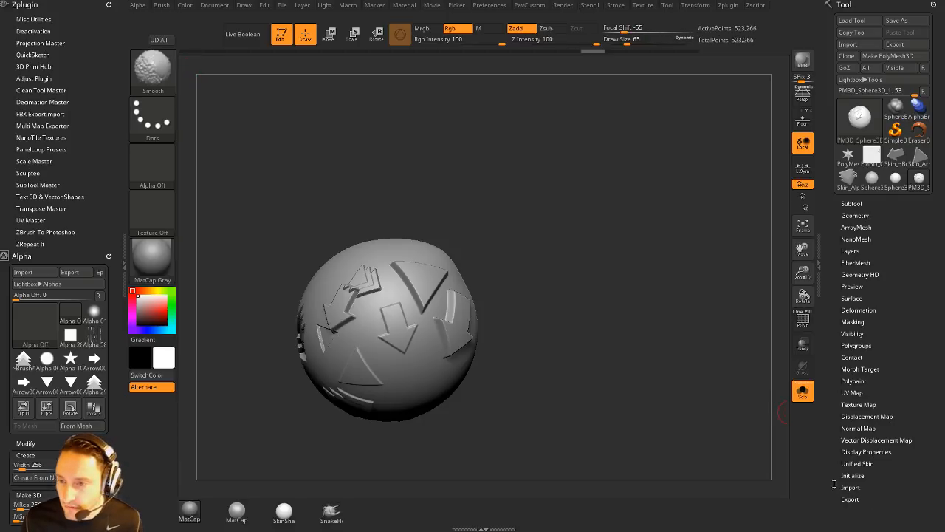
Step: Expand the tool's Export settings and the FBX ExportImport plugin section with its options to review the export choices
left_click(851, 499)
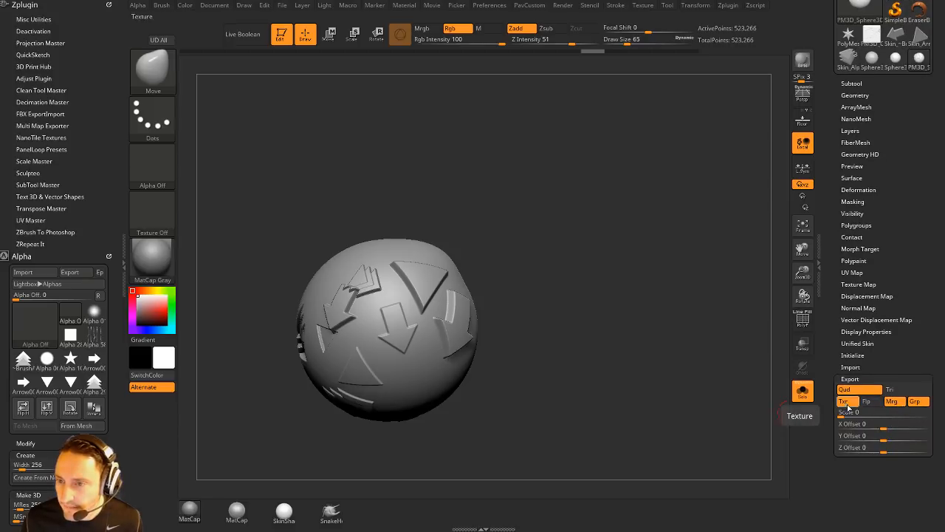
scroll(900, 353, "up", 3)
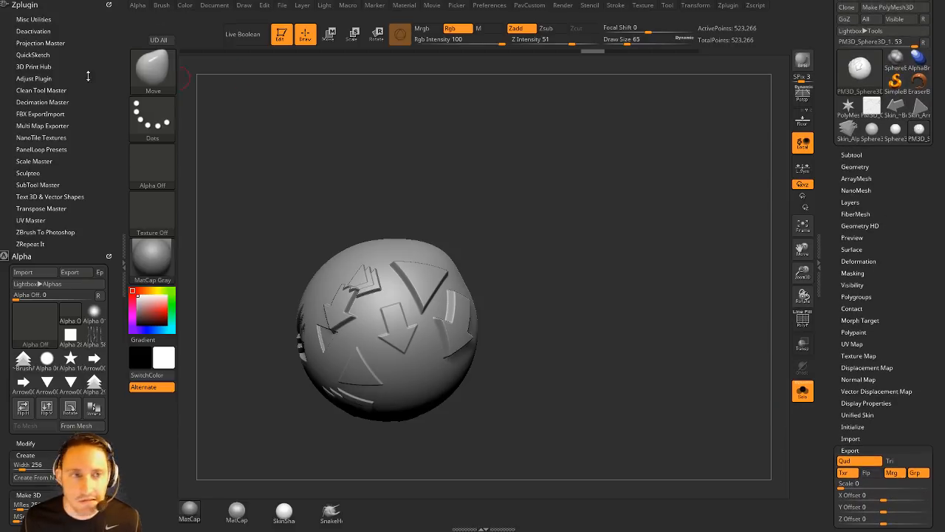
key("shift")
left_click(29, 114)
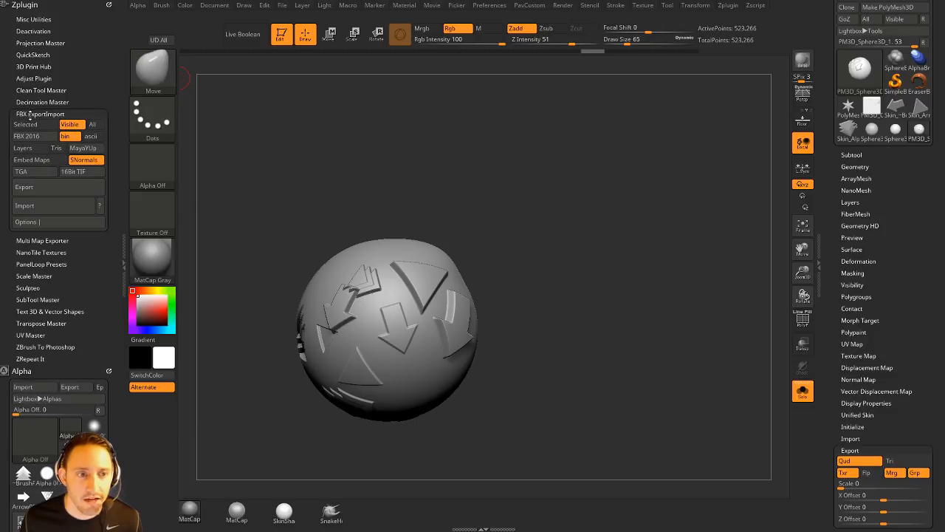
left_click(41, 222)
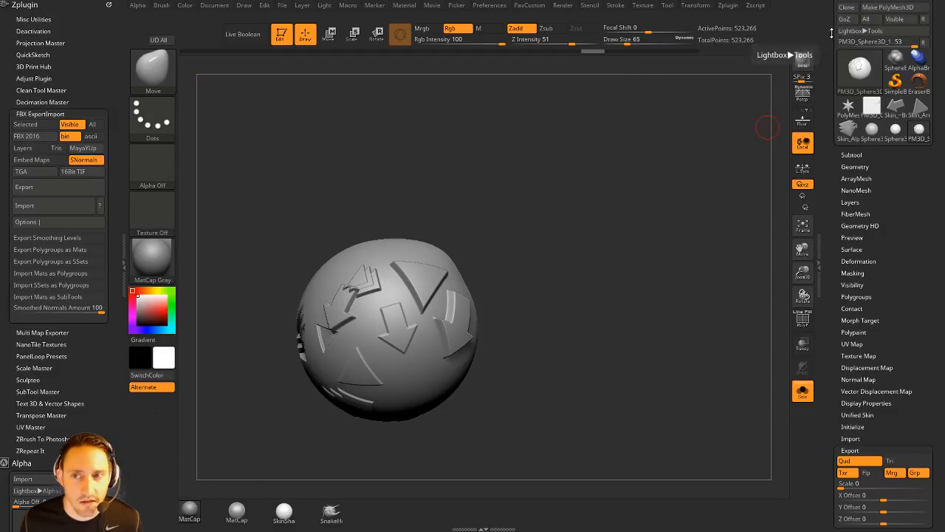
scroll(818, 79, "up", 2)
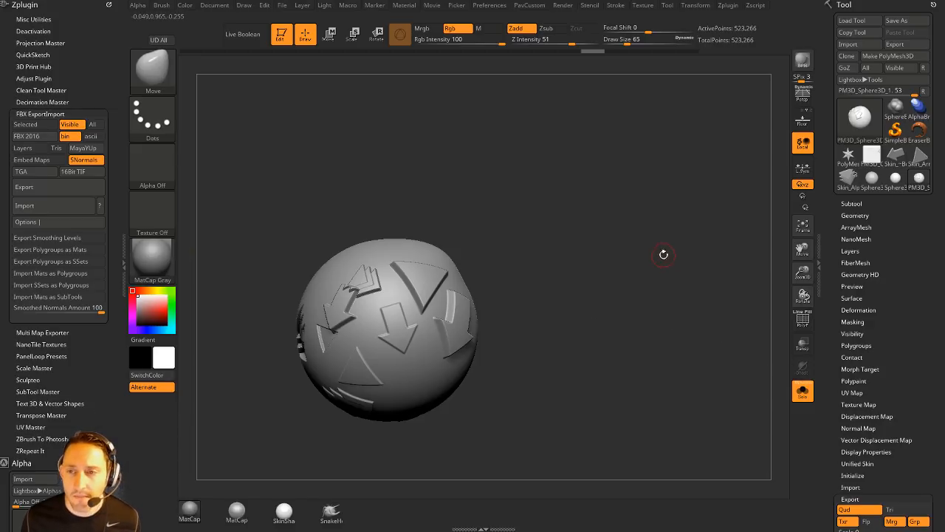
Step: Switch the active tool to Cube3D, turn on PolyFrame display and convert the cube to a PolyMesh3D
left_click_drag(663, 255, 672, 263)
key("space")
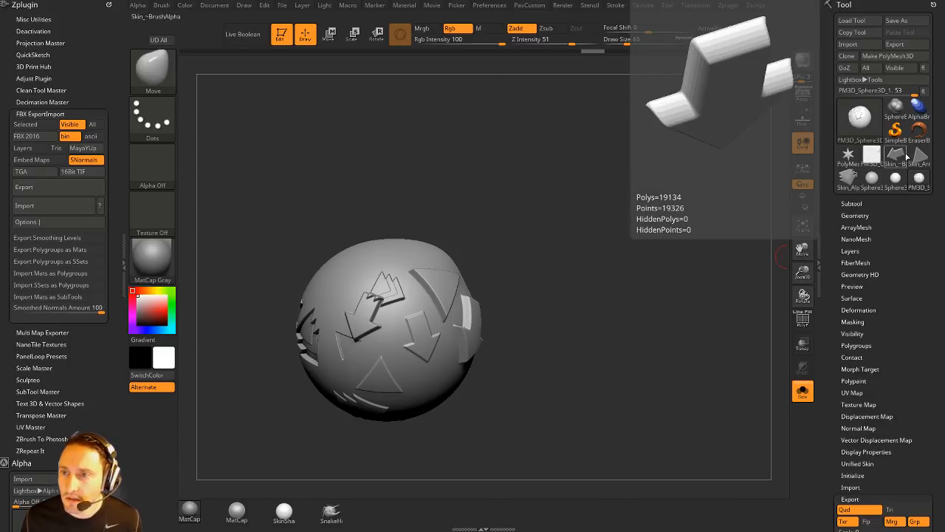
left_click(864, 131)
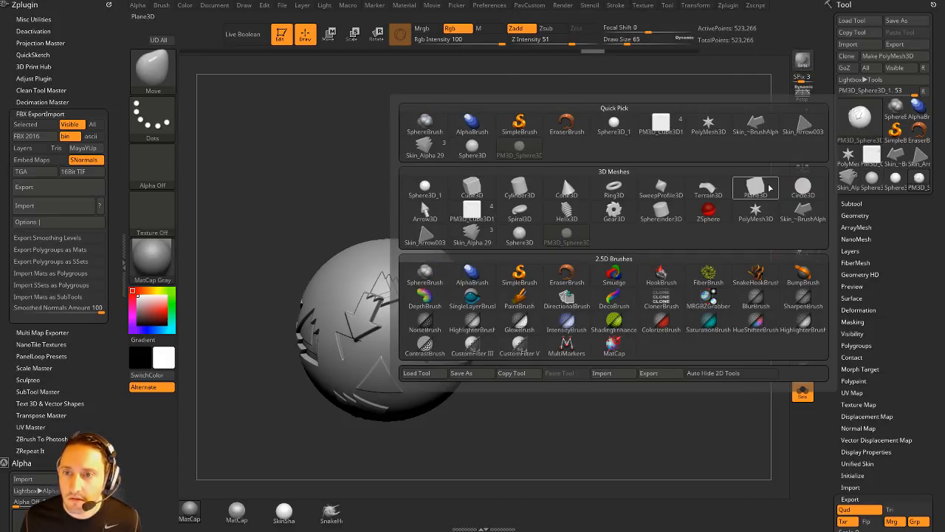
left_click(472, 188)
left_click(802, 318)
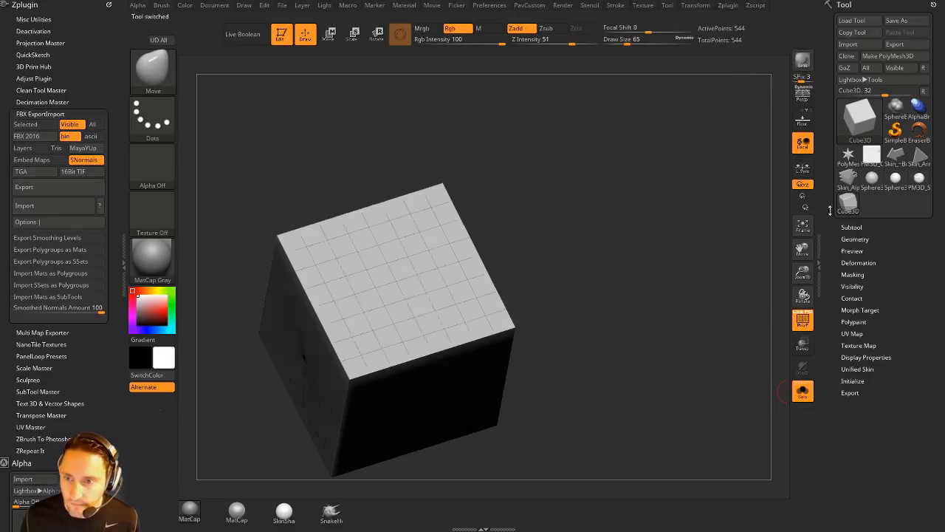
left_click(889, 55)
Step: Isolate a narrow bent strip of the cube's polygons by hiding the rest, and frame it in the view
key("ctrl+z")
mouse_move(565, 272)
left_mouse_down("alt")
mouse_move(539, 212)
mouse_move(552, 194)
mouse_move(426, 446)
left_mouse_up("alt")
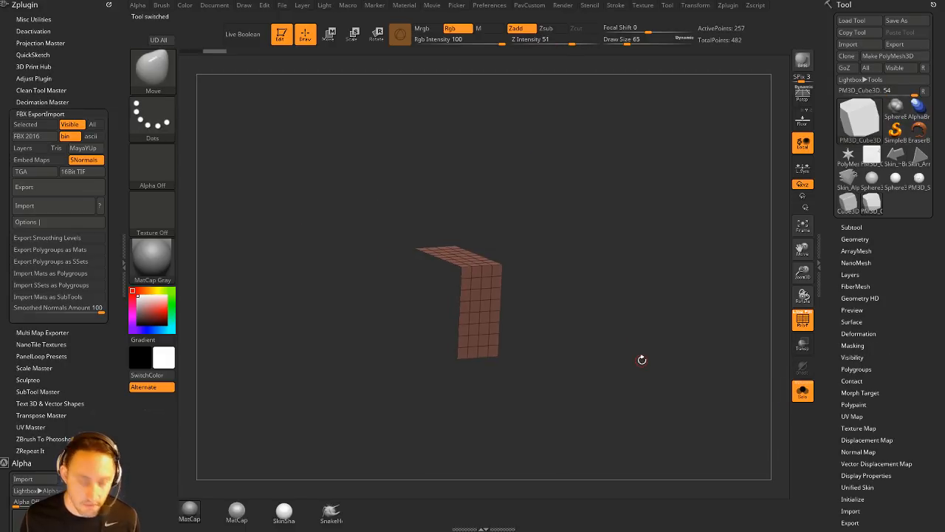
key("alt+z")
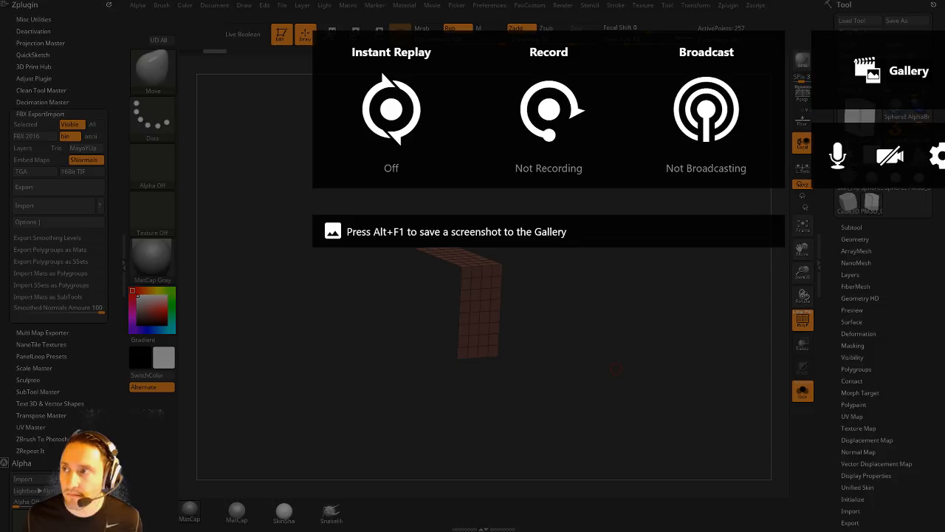
key("Escape")
key("f")
left_click_drag(661, 273, 663, 192)
Step: Select the Standard brush
key("b")
key("s")
key("t")
key("s")
left_click(663, 191)
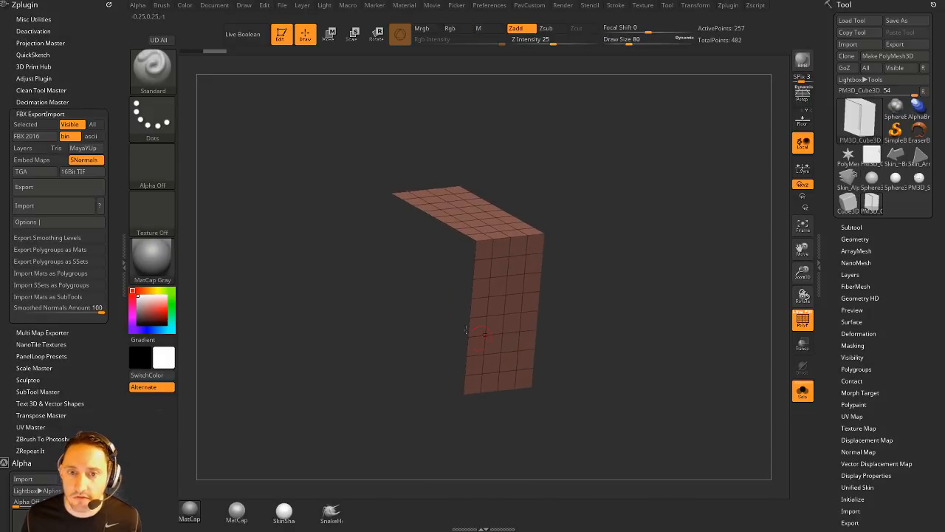
Step: Expand the Geometry section, unhide the whole cube and enable Dynamic Subdiv on it
left_click(854, 239)
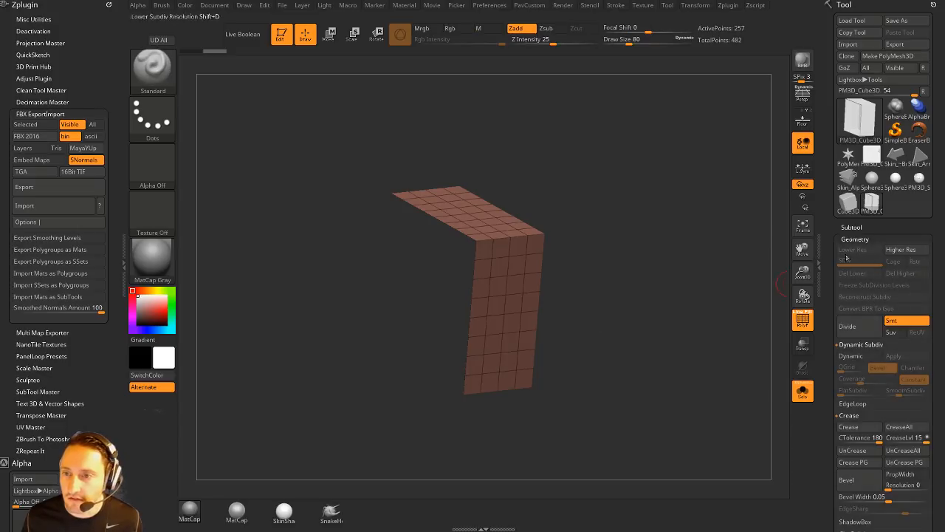
left_click(731, 318, "ctrl+shift")
left_click_drag(731, 317, 717, 305, "shift")
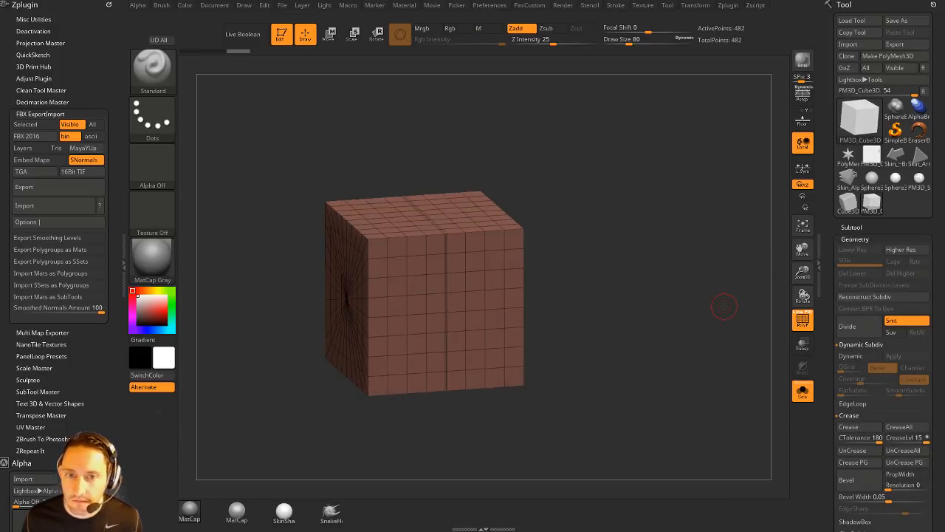
key("d")
left_click_drag(648, 275, 632, 227)
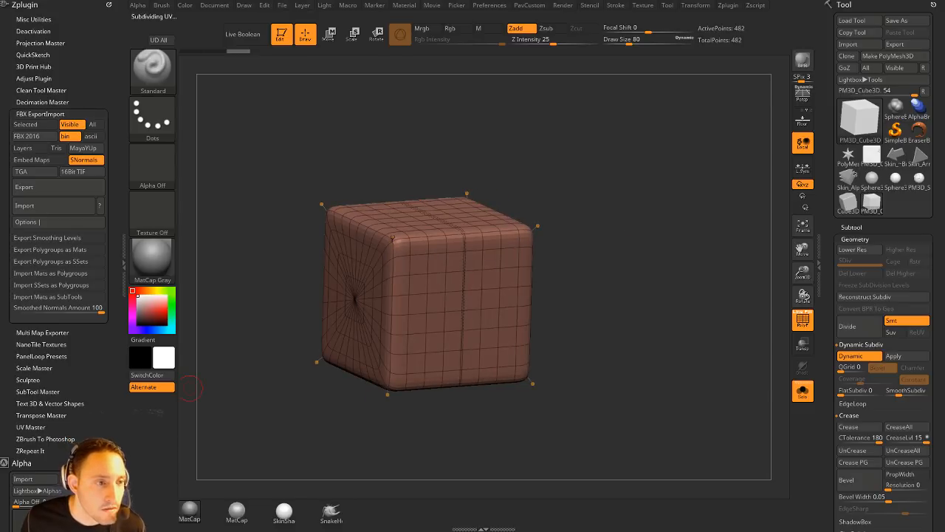